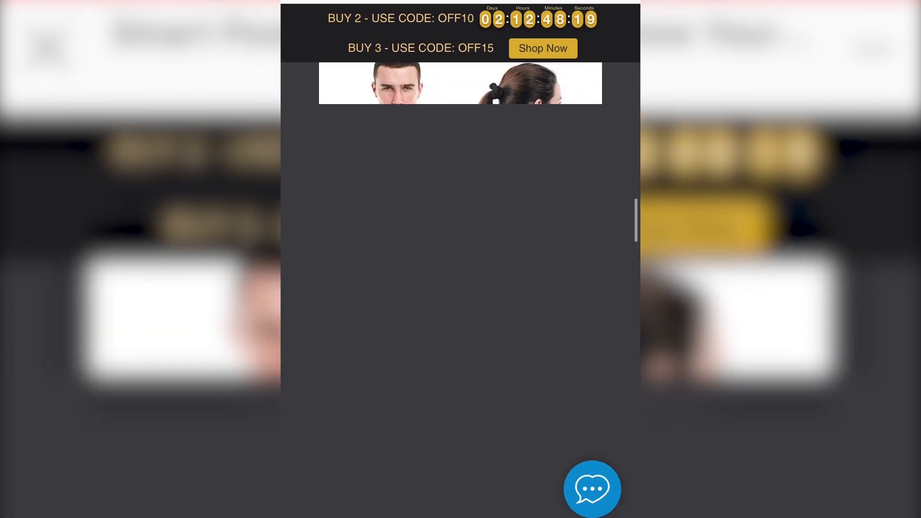
Browse the Instagram feed for sponsored product posts that offer a Shop Now link.
{"action": "scroll", "coordinate": [461, 259], "scroll_direction": "up", "scroll_amount": 5}
{"action": "scroll", "coordinate": [461, 259], "scroll_direction": "down", "scroll_amount": 10}
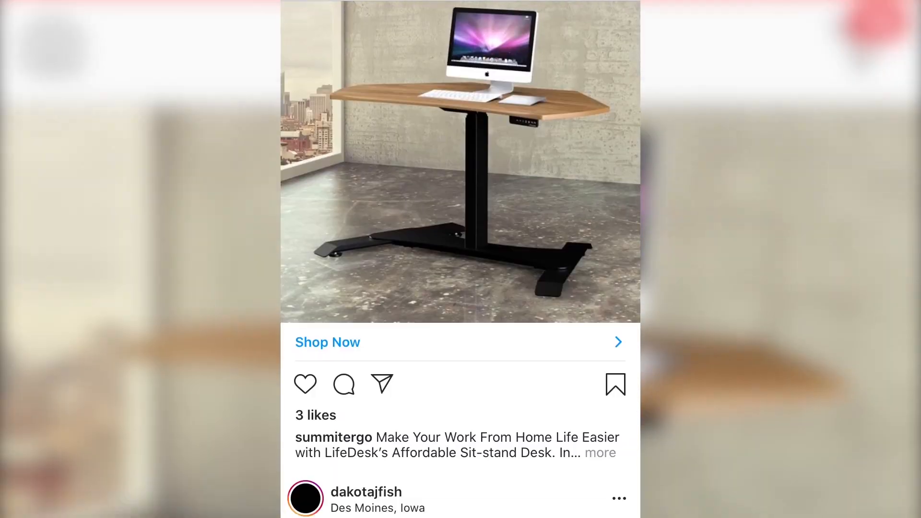
{"action": "scroll", "coordinate": [461, 259], "scroll_direction": "down", "scroll_amount": 10}
{"action": "scroll", "coordinate": [460, 259], "scroll_direction": "down", "scroll_amount": 15}
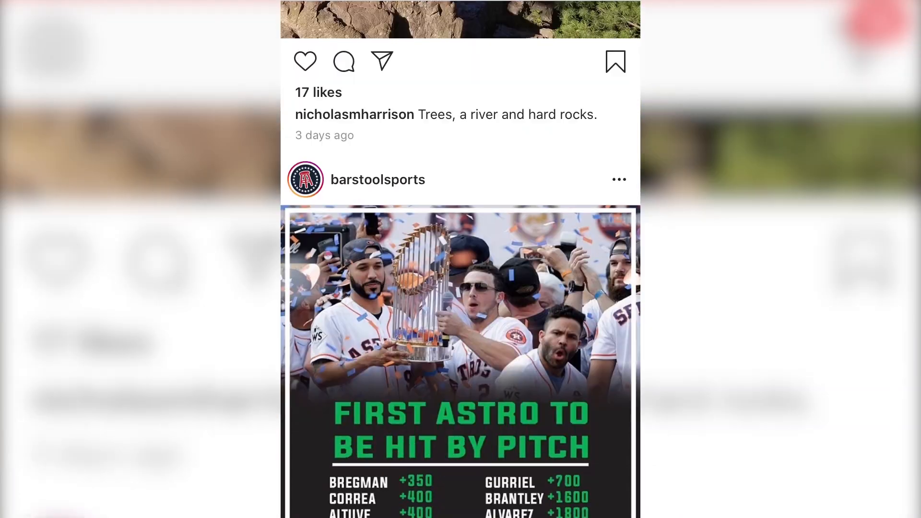
{"action": "scroll", "coordinate": [460, 259], "scroll_direction": "down", "scroll_amount": 5}
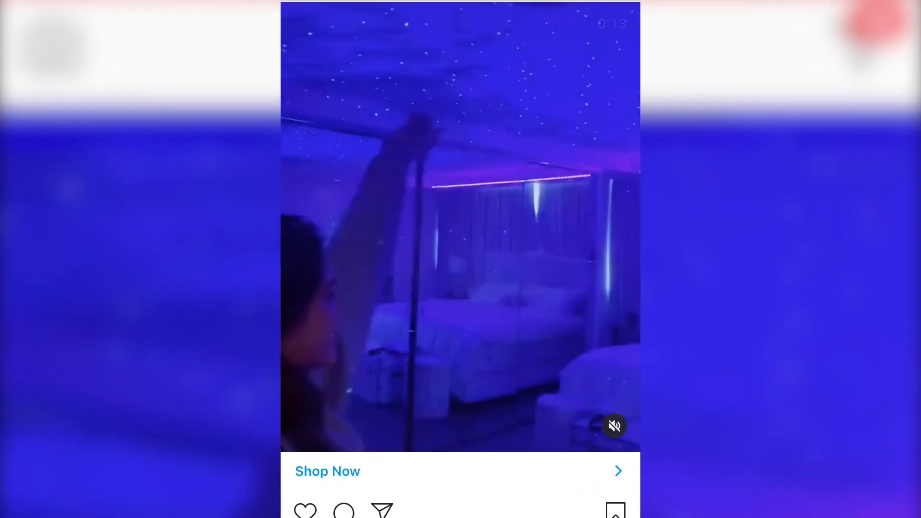
{"action": "scroll", "coordinate": [460, 259], "scroll_direction": "down", "scroll_amount": 3}
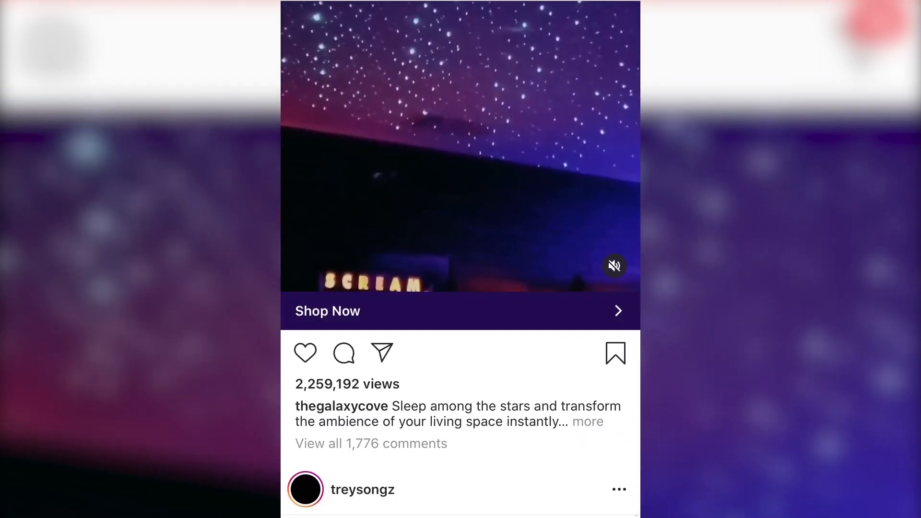
{"action": "scroll", "coordinate": [460, 259], "scroll_direction": "up", "scroll_amount": 1}
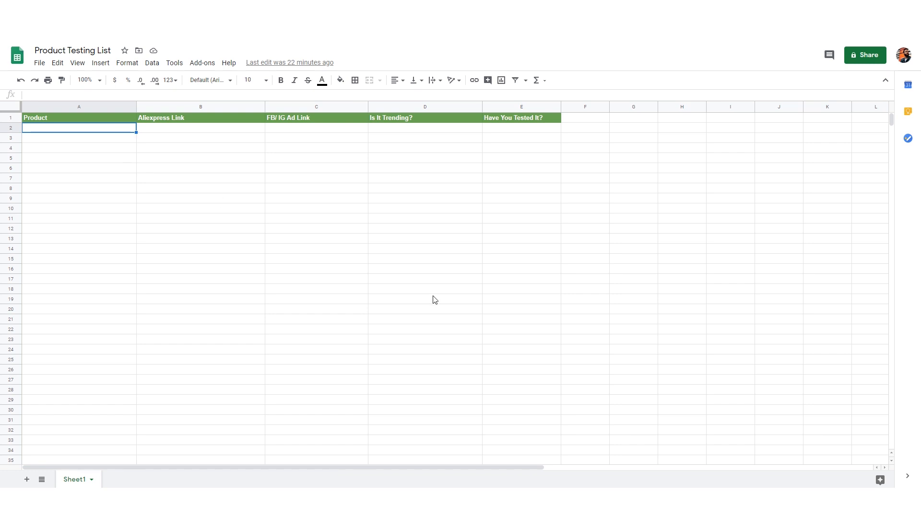
List Posture Corrector, Galaxy Light and Jellyfish Light in the Product column, in cells A2 to A4.
{"action": "type", "text": "Pos"}
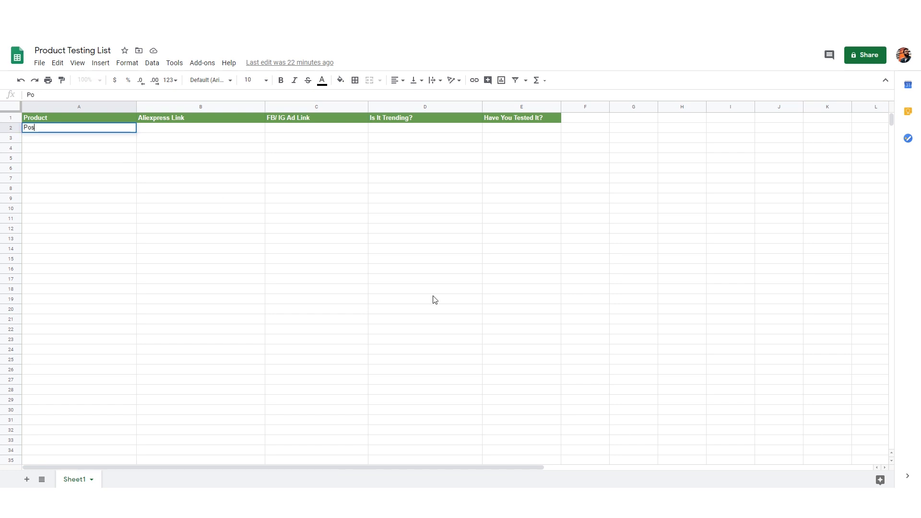
{"action": "type", "text": "ture Corrector"}
{"action": "key", "text": "Return"}
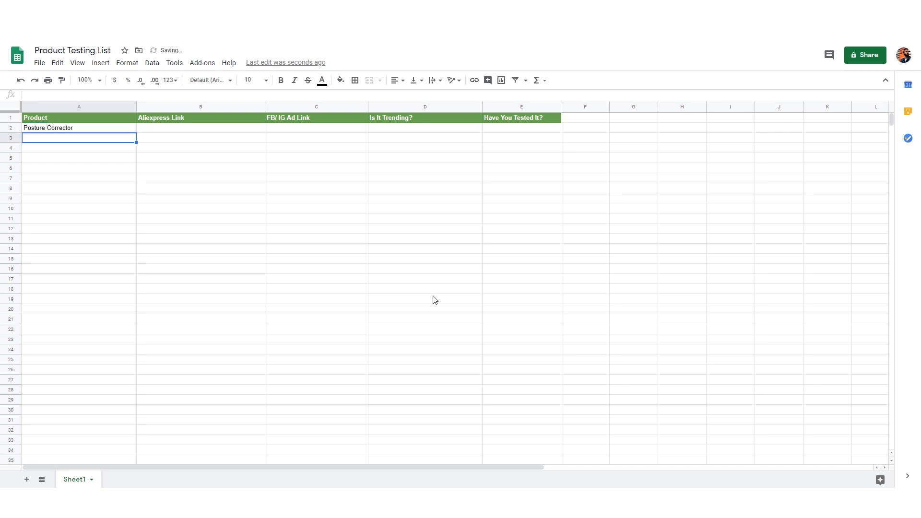
{"action": "type", "text": "Galaxy "}
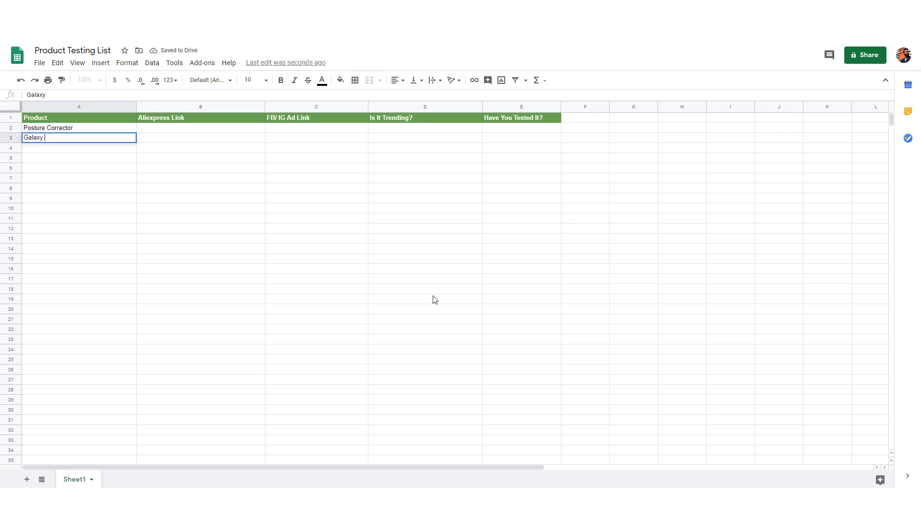
{"action": "type", "text": "Light"}
{"action": "key", "text": "Return"}
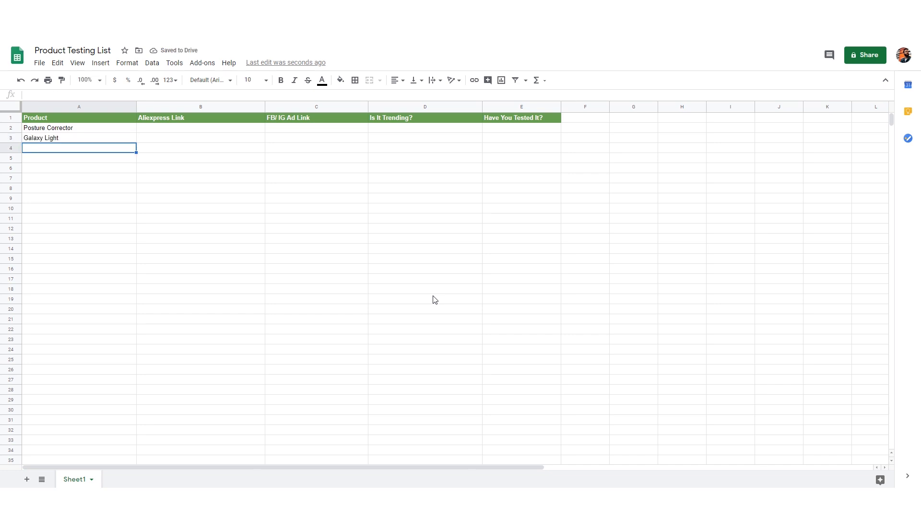
{"action": "type", "text": "Jellyfish Ligf"}
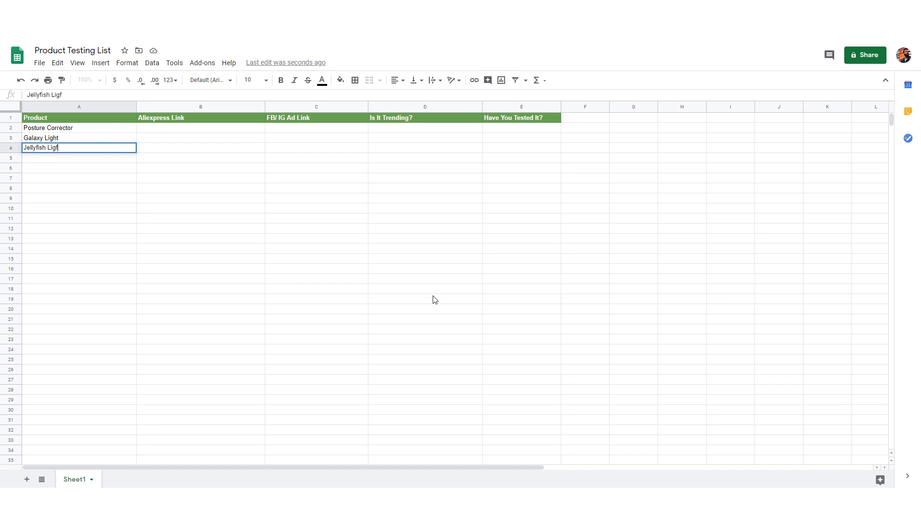
{"action": "key", "text": "BackSpace"}
{"action": "type", "text": "ht"}
{"action": "left_click", "coordinate": [434, 300]}
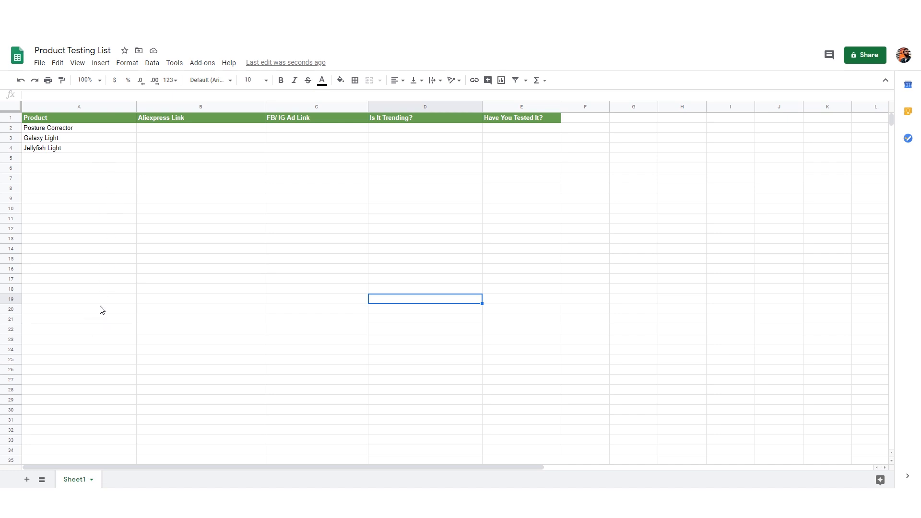
{"action": "left_click", "coordinate": [299, 128]}
{"action": "left_click_drag", "start_coordinate": [303, 134], "coordinate": [305, 148]}
{"action": "left_click", "coordinate": [301, 130]}
{"action": "left_click", "coordinate": [316, 138]}
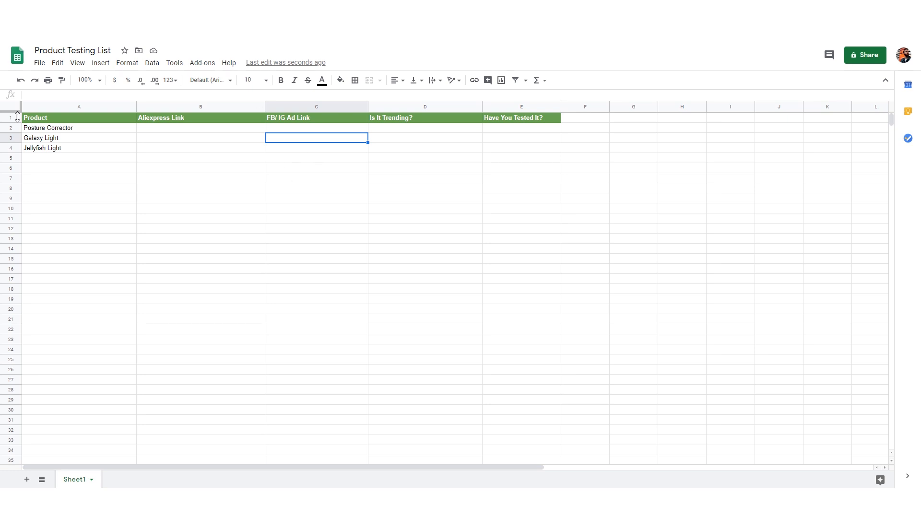
Switch to AliExpress and search for "posture corrector", the first product in the list.
{"action": "left_click", "coordinate": [53, 130]}
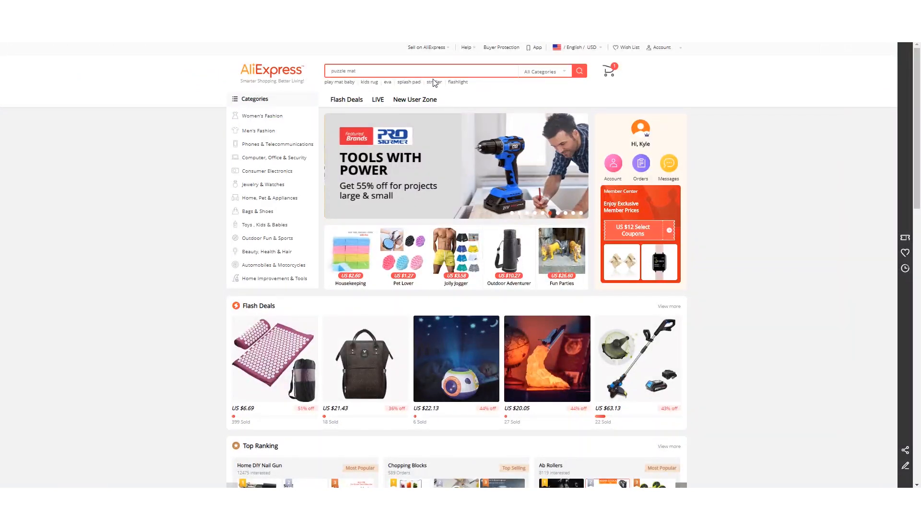
{"action": "type", "text": "posture correct"}
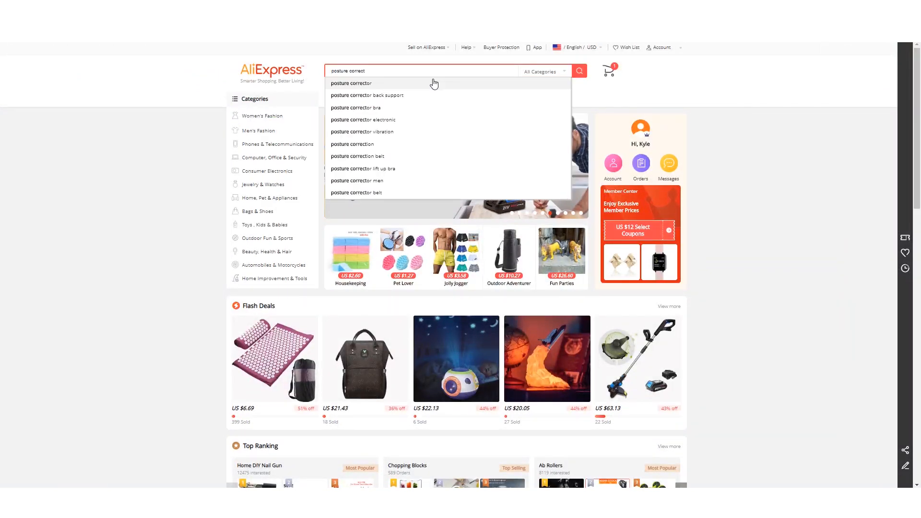
{"action": "left_click", "coordinate": [388, 84]}
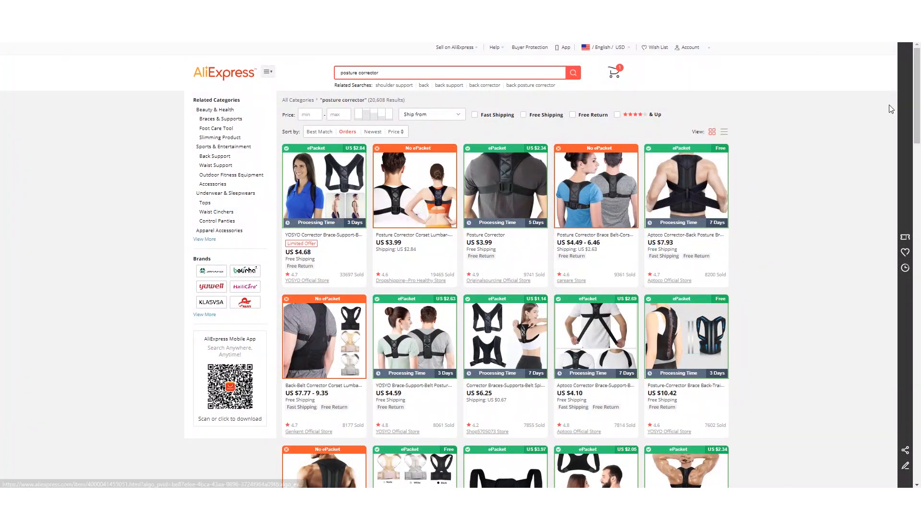
Find the Genkent Adjustable Intelligent Posture Trainer among the search results and open its product page in a new tab.
{"action": "scroll", "coordinate": [916, 111], "scroll_direction": "down", "scroll_amount": 2}
{"action": "scroll", "coordinate": [916, 111], "scroll_direction": "down", "scroll_amount": 5}
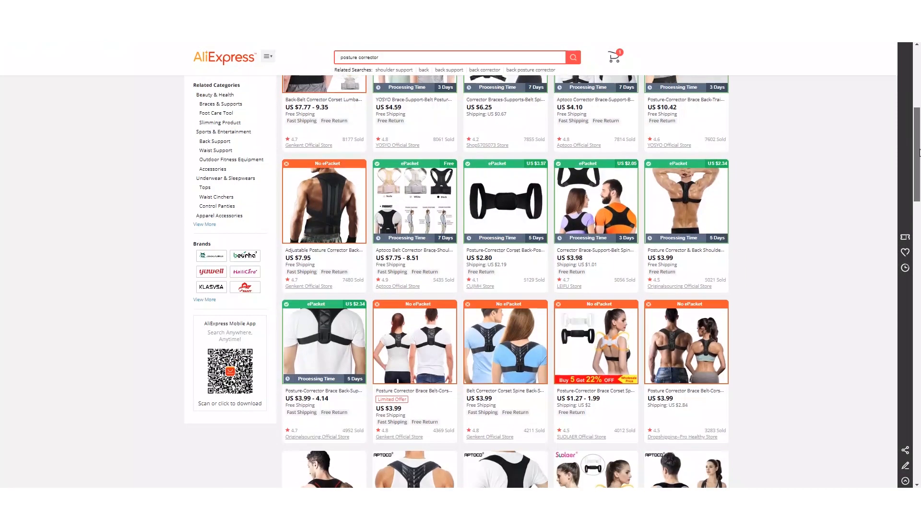
{"action": "scroll", "coordinate": [787, 252], "scroll_direction": "down", "scroll_amount": 7}
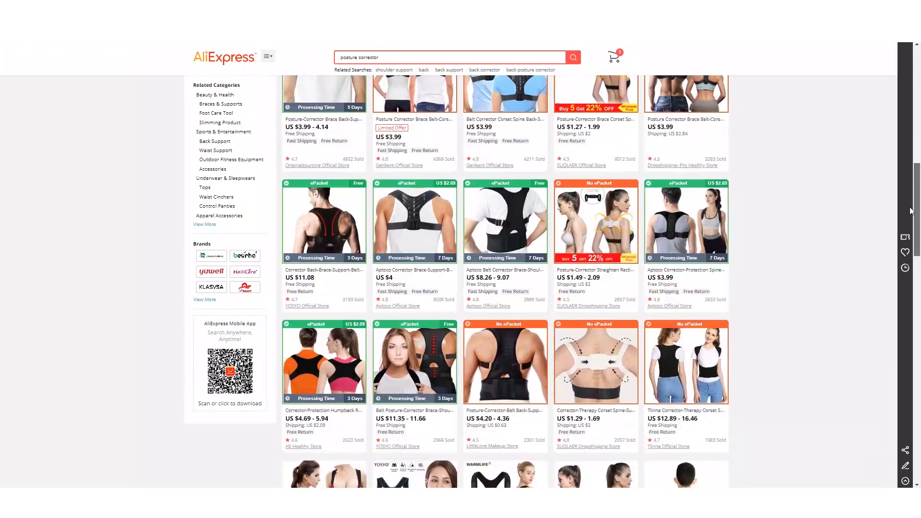
{"action": "scroll", "coordinate": [783, 250], "scroll_direction": "down", "scroll_amount": 4}
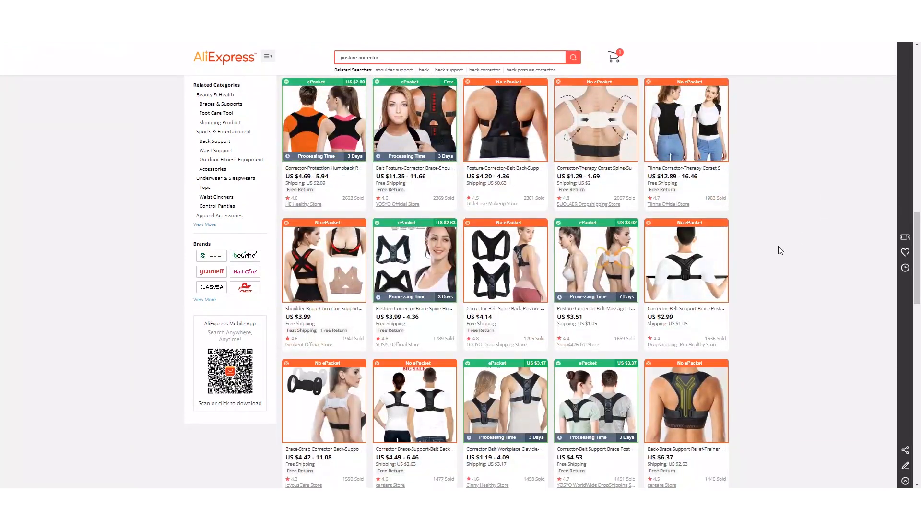
{"action": "scroll", "coordinate": [781, 250], "scroll_direction": "down", "scroll_amount": 3}
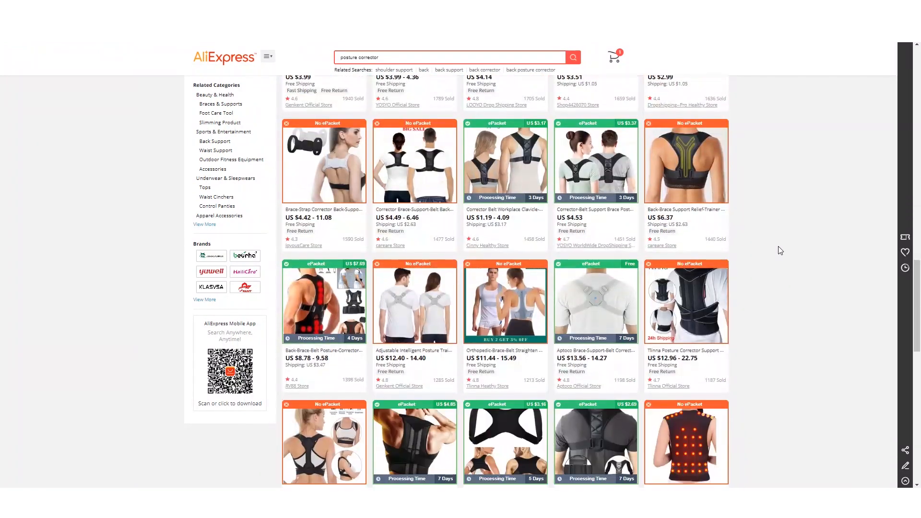
{"action": "right_click", "coordinate": [447, 296]}
{"action": "left_click", "coordinate": [473, 306]}
{"action": "left_click", "coordinate": [335, 7]}
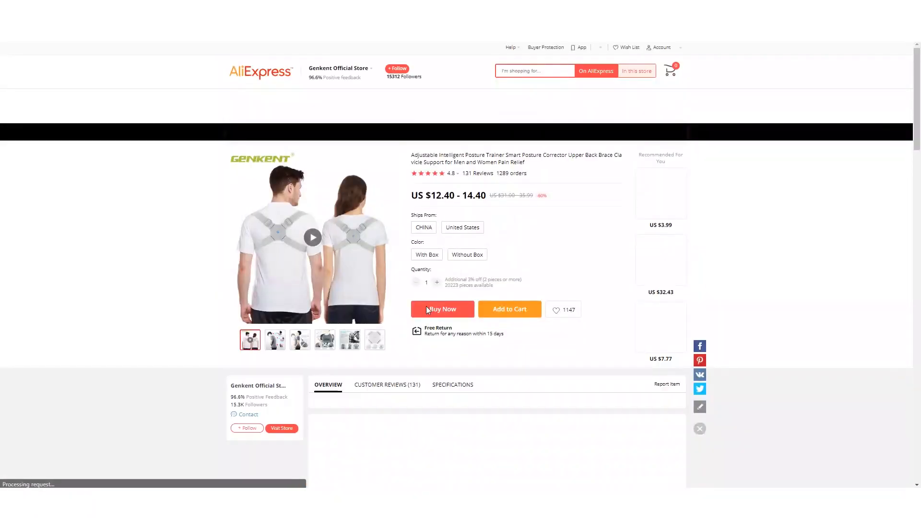
{"action": "left_click", "coordinate": [426, 309]}
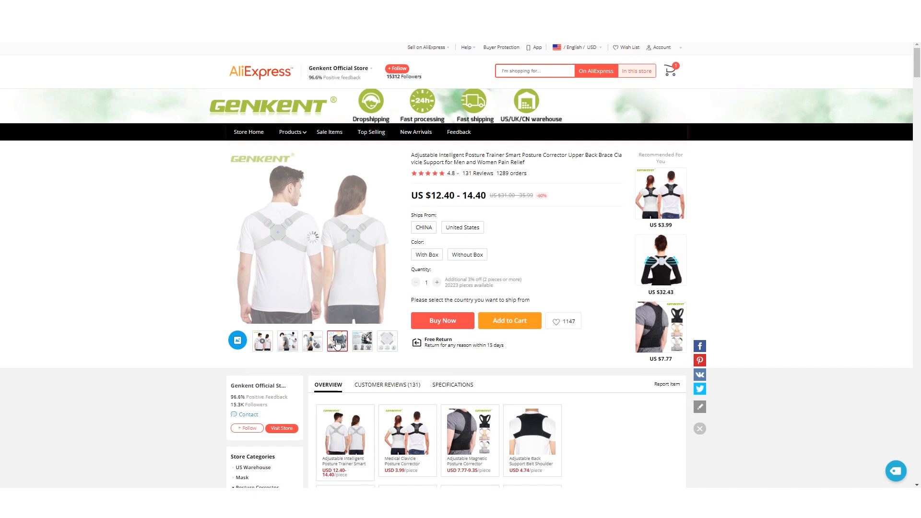
Examine the posture trainer's description images, order count and star rating breakdown.
{"action": "scroll", "coordinate": [496, 335], "scroll_direction": "down", "scroll_amount": 14}
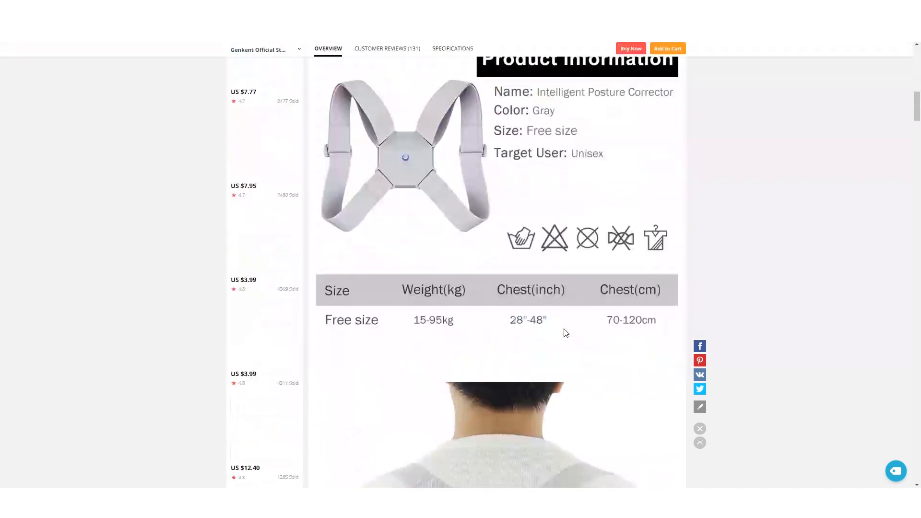
{"action": "scroll", "coordinate": [545, 289], "scroll_direction": "down", "scroll_amount": 5}
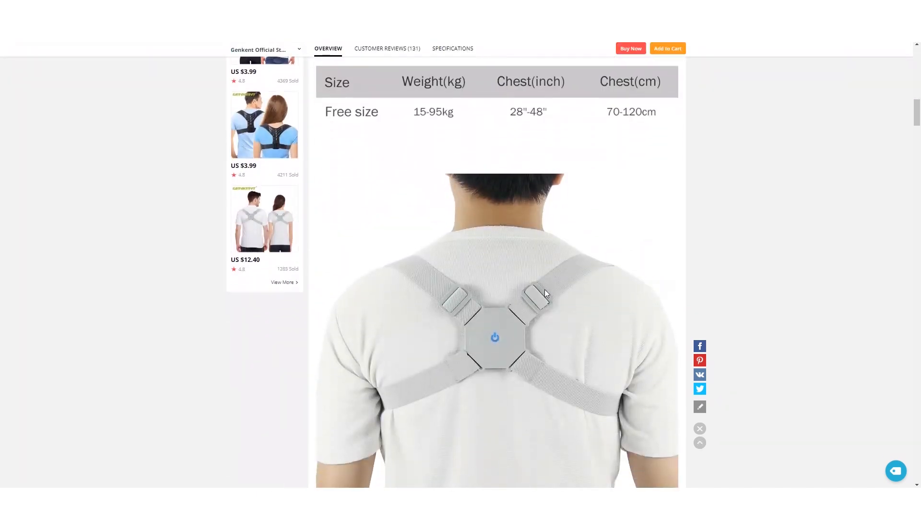
{"action": "scroll", "coordinate": [485, 300], "scroll_direction": "down", "scroll_amount": 9}
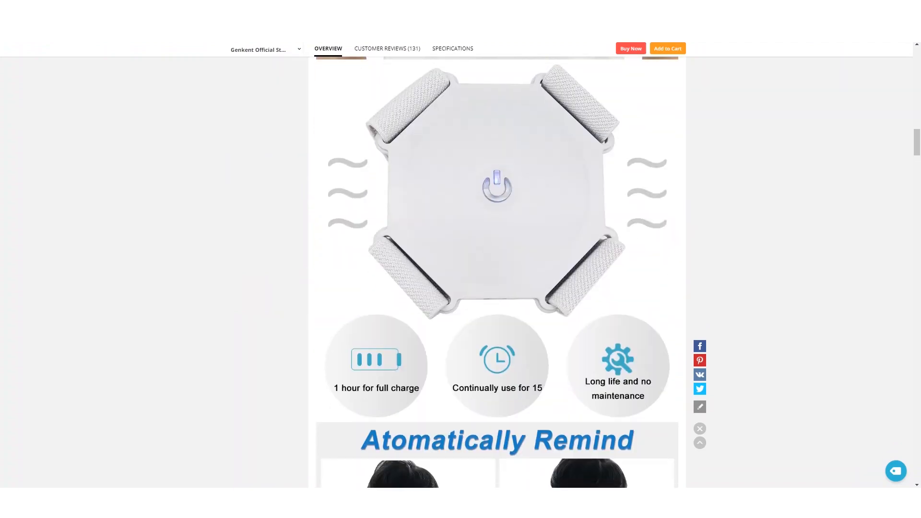
{"action": "left_click_drag", "start_coordinate": [916, 146], "coordinate": [914, 60]}
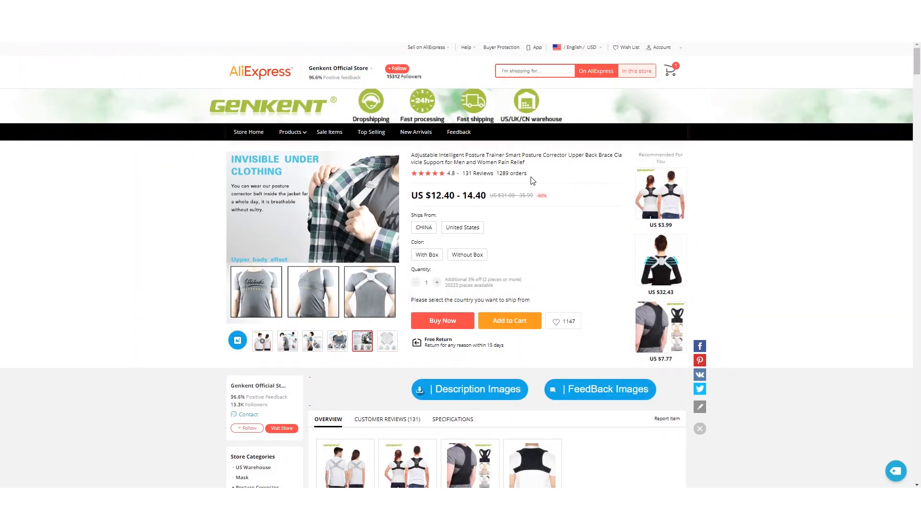
{"action": "mouse_move", "coordinate": [454, 179]}
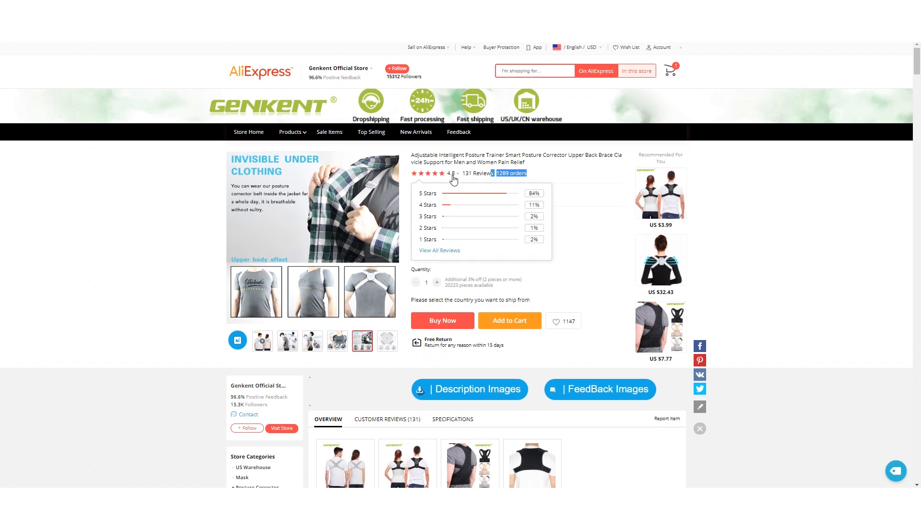
{"action": "left_click", "coordinate": [763, 189]}
Look through the related product recommendations further down the posture trainer's page, then return to its beginning.
{"action": "left_click_drag", "start_coordinate": [916, 70], "coordinate": [897, 472]}
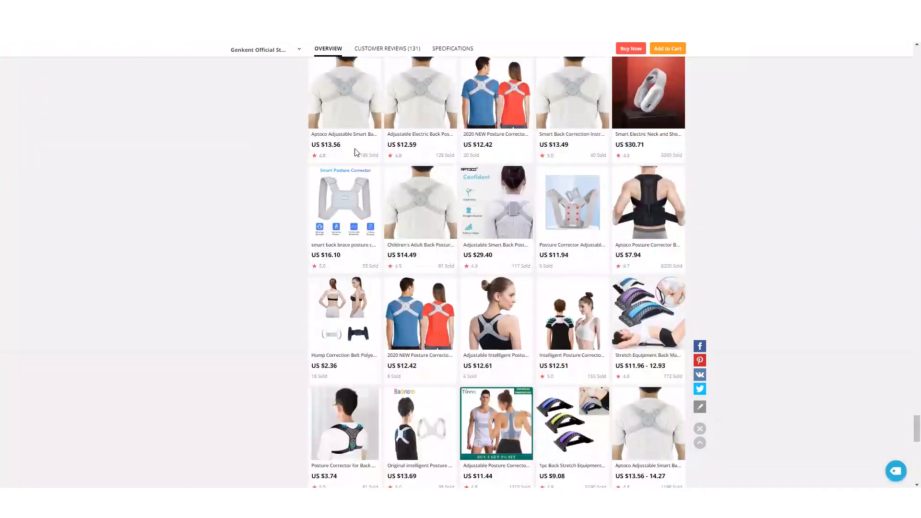
{"action": "scroll", "coordinate": [360, 163], "scroll_direction": "up", "scroll_amount": 2}
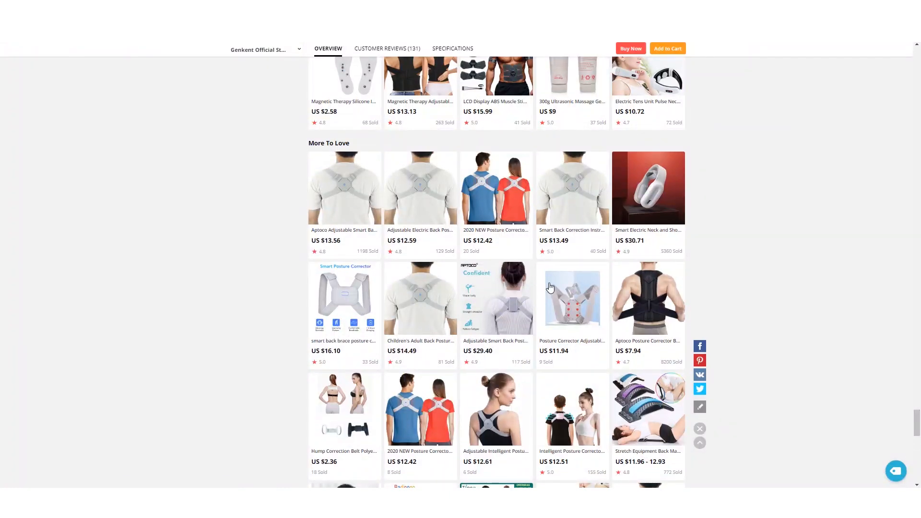
{"action": "scroll", "coordinate": [528, 309], "scroll_direction": "up", "scroll_amount": 6}
{"action": "scroll", "coordinate": [484, 384], "scroll_direction": "down", "scroll_amount": 4}
{"action": "scroll", "coordinate": [484, 384], "scroll_direction": "up", "scroll_amount": 7}
{"action": "left_click_drag", "start_coordinate": [916, 413], "coordinate": [916, 60]}
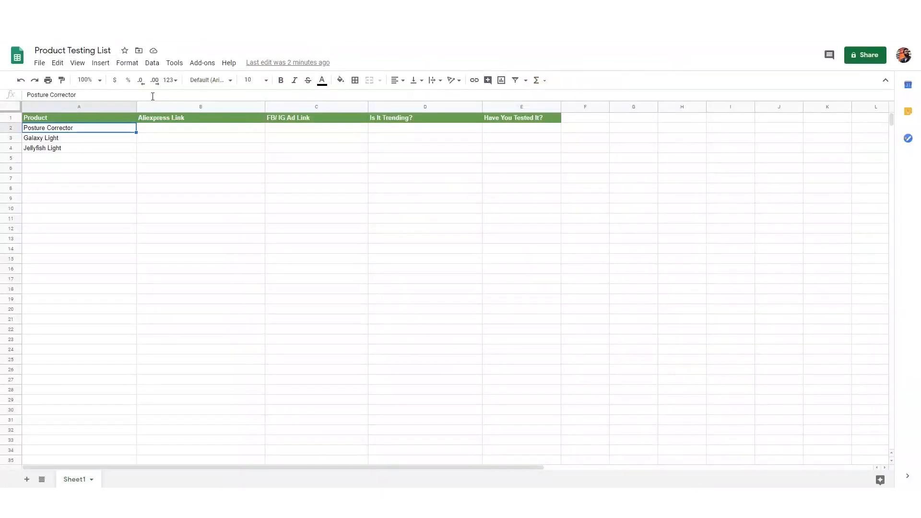
Switch to the Product Testing List spreadsheet and paste the posture trainer's product URL into cell B2 under Aliexpress Link.
{"action": "left_click", "coordinate": [202, 128]}
{"action": "key", "text": "ctrl+v"}
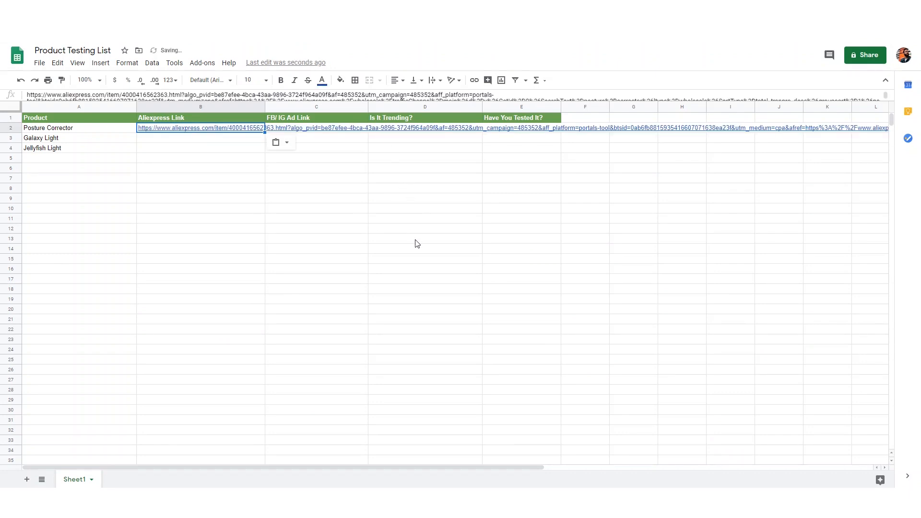
{"action": "left_click", "coordinate": [414, 238]}
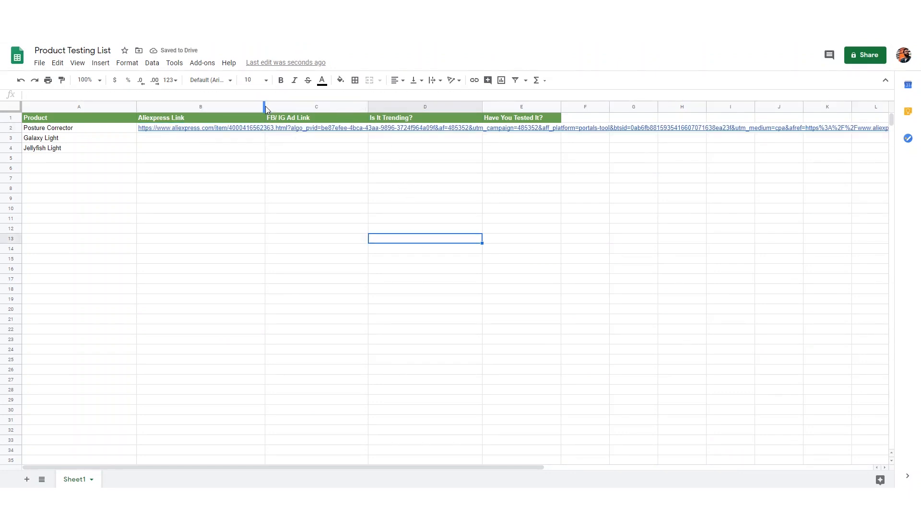
{"action": "left_click", "coordinate": [266, 105]}
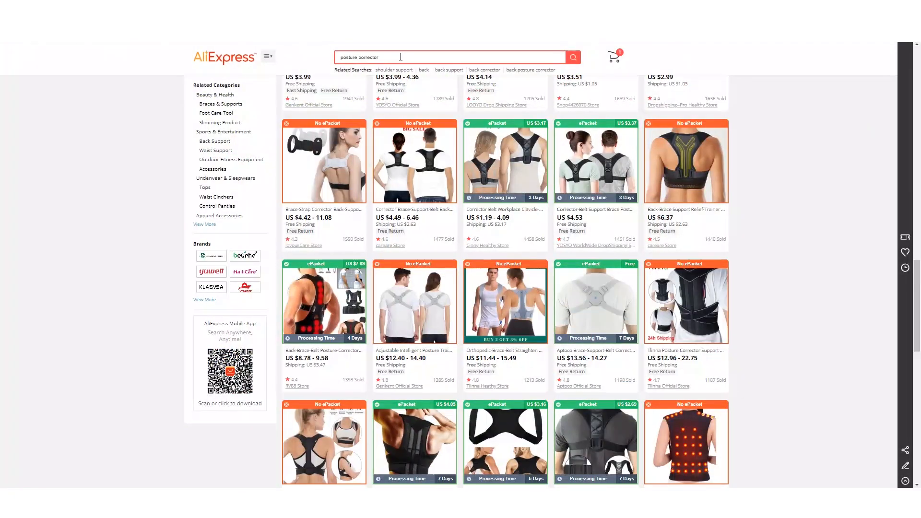
Switch back to the AliExpress results and search for "galaxy light projector".
{"action": "left_click", "coordinate": [400, 57]}
{"action": "type", "text": "galaxy light"}
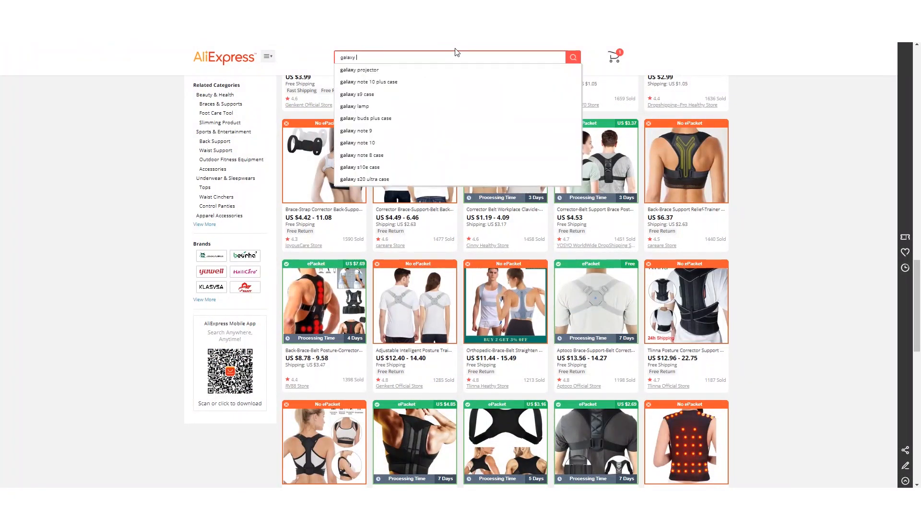
{"action": "type", "text": " projector"}
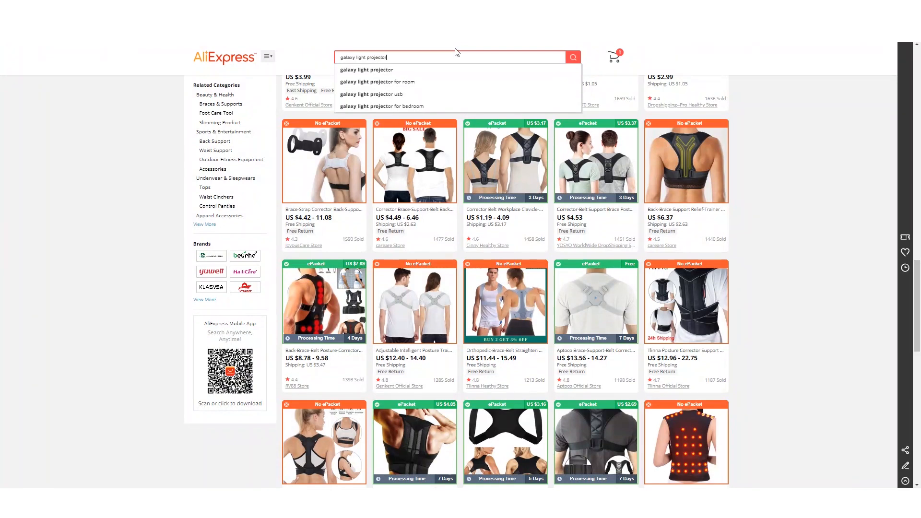
{"action": "key", "text": "Return"}
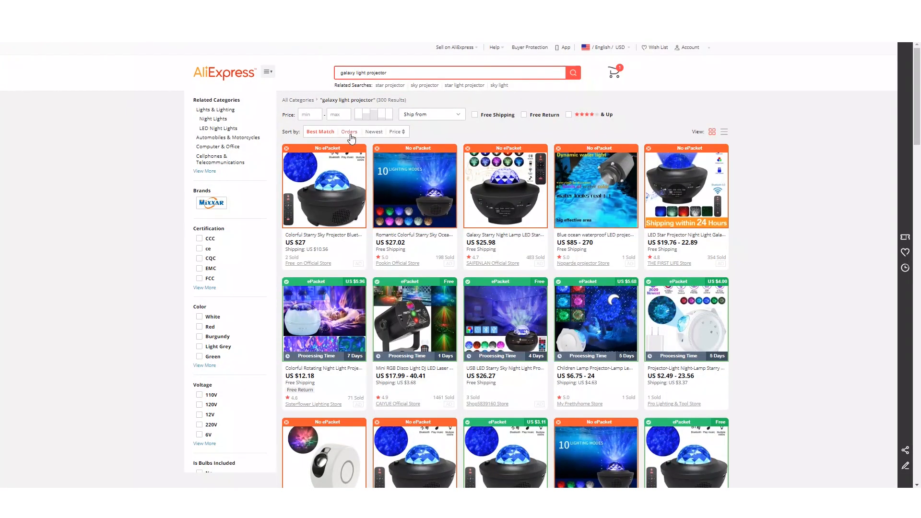
Sort the galaxy light projector results by orders and open the white water-waving sky lamp from BUYBAY Official Store.
{"action": "left_click", "coordinate": [349, 132]}
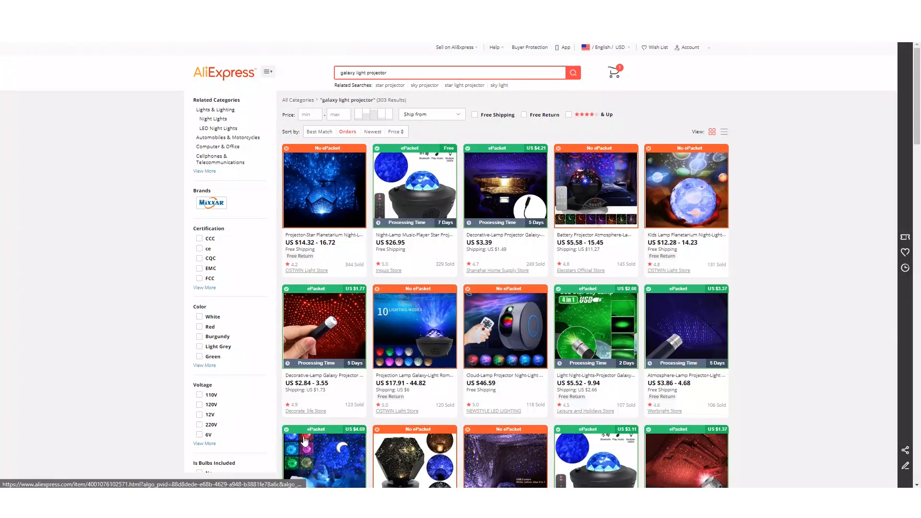
{"action": "scroll", "coordinate": [551, 259], "scroll_direction": "down", "scroll_amount": 3}
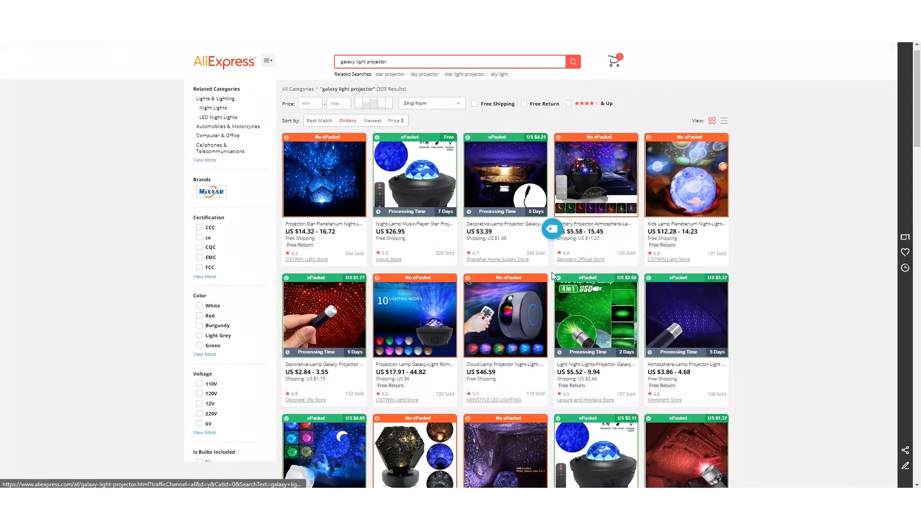
{"action": "scroll", "coordinate": [450, 350], "scroll_direction": "down", "scroll_amount": 3}
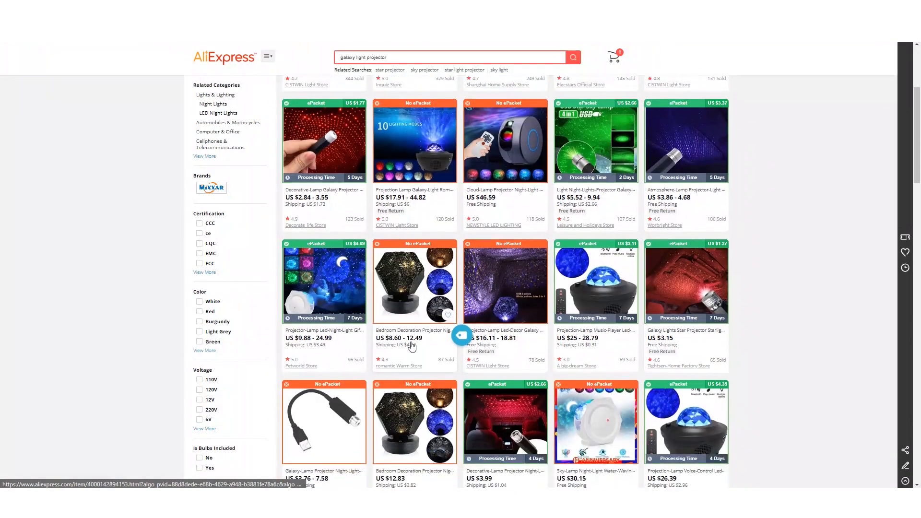
{"action": "scroll", "coordinate": [499, 216], "scroll_direction": "up", "scroll_amount": 6}
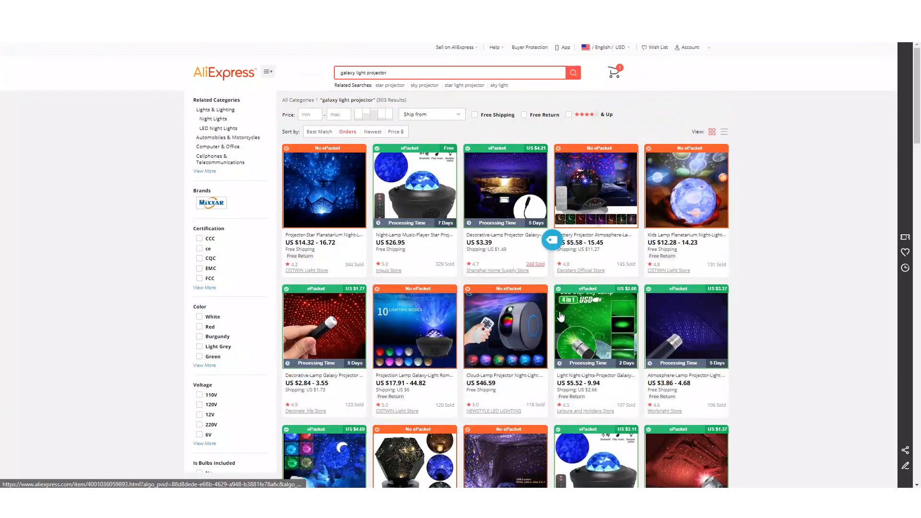
{"action": "scroll", "coordinate": [541, 227], "scroll_direction": "down", "scroll_amount": 6}
{"action": "left_click", "coordinate": [600, 324]}
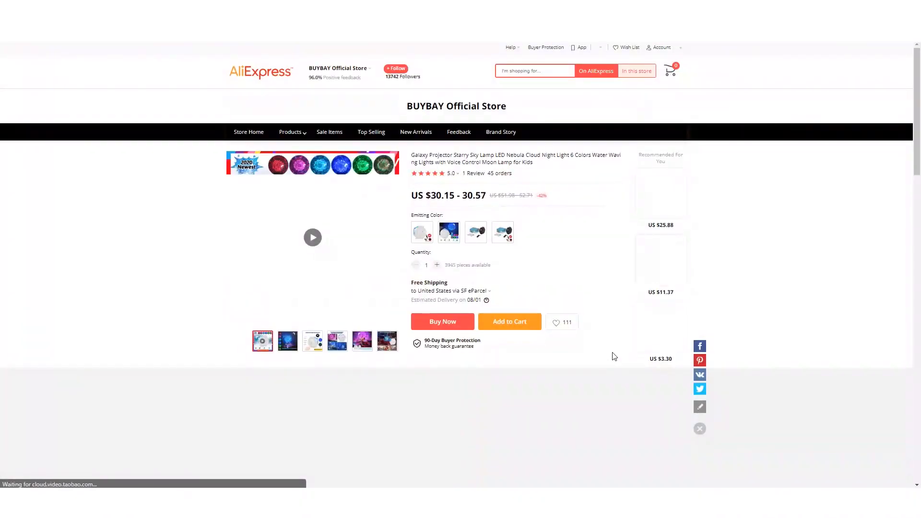
Look through the BUYBAY projector's product images and the related recommendations further down its page.
{"action": "left_click", "coordinate": [337, 336]}
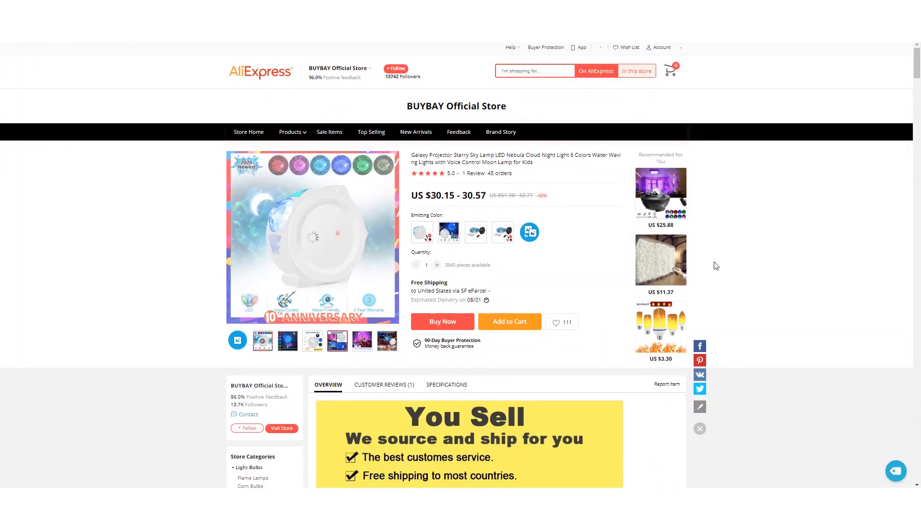
{"action": "left_click_drag", "start_coordinate": [916, 72], "coordinate": [916, 171]}
{"action": "left_click_drag", "start_coordinate": [904, 396], "coordinate": [899, 481]}
{"action": "scroll", "coordinate": [662, 295], "scroll_direction": "up", "scroll_amount": 20}
{"action": "scroll", "coordinate": [662, 294], "scroll_direction": "down", "scroll_amount": 3}
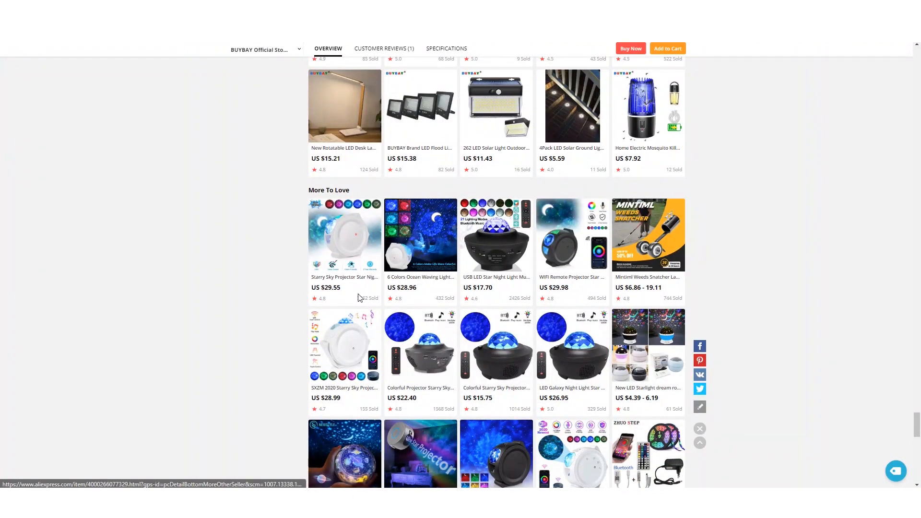
{"action": "left_click", "coordinate": [359, 231]}
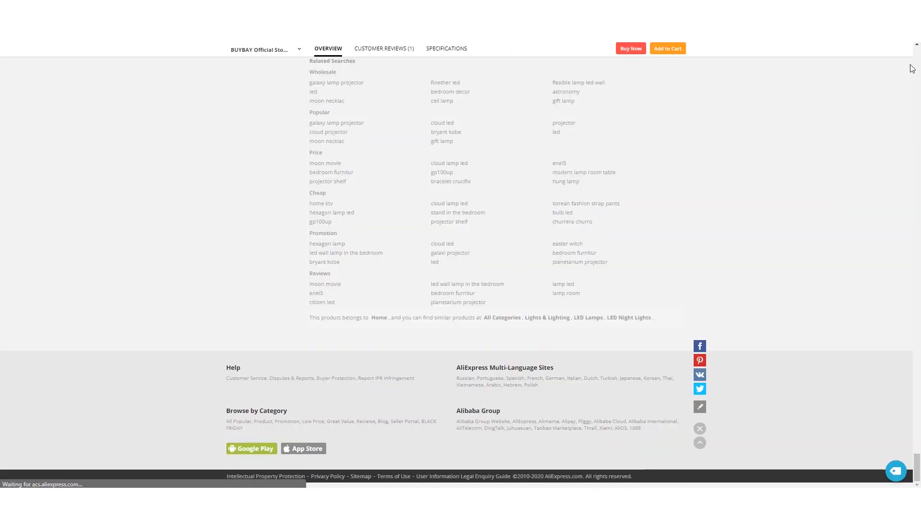
{"action": "scroll", "coordinate": [724, 235], "scroll_direction": "up", "scroll_amount": 15}
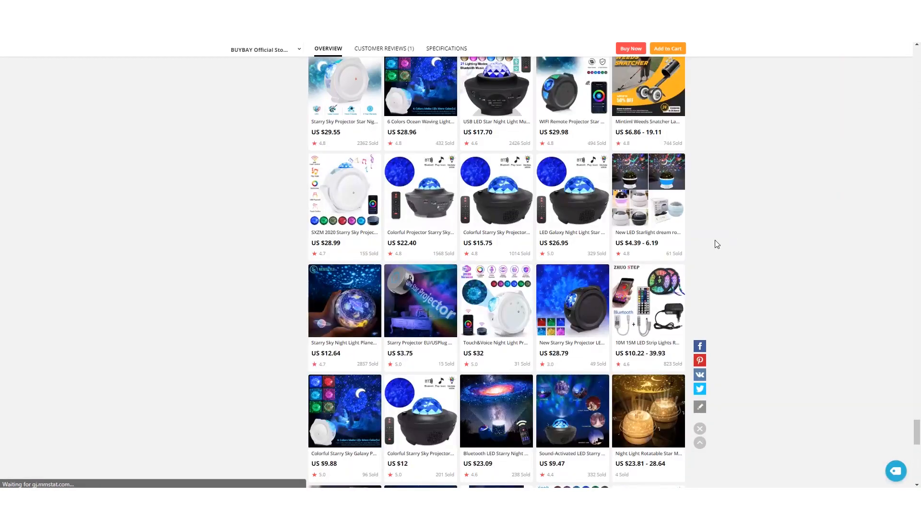
{"action": "scroll", "coordinate": [631, 284], "scroll_direction": "down", "scroll_amount": 3}
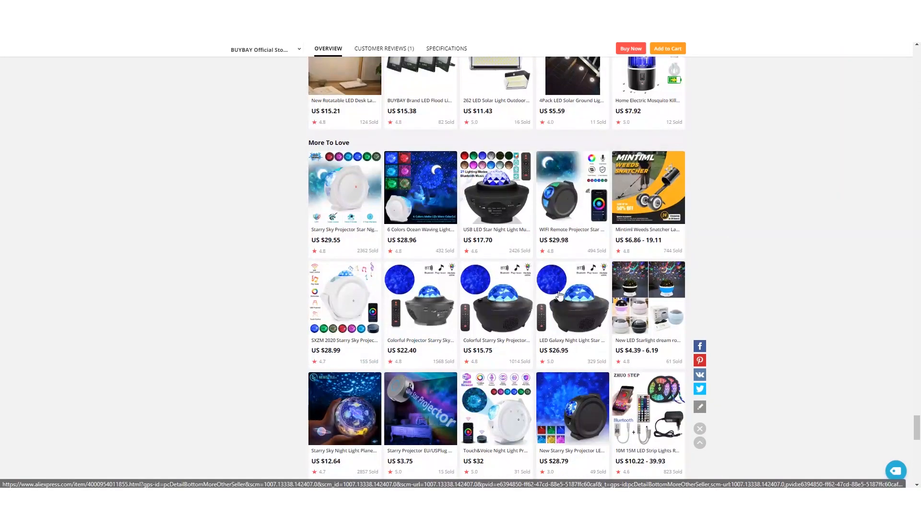
Go back through the BUYBAY page's More To Love recommendations and open the Touch&Voice Night Light Projector listing.
{"action": "left_click", "coordinate": [348, 305]}
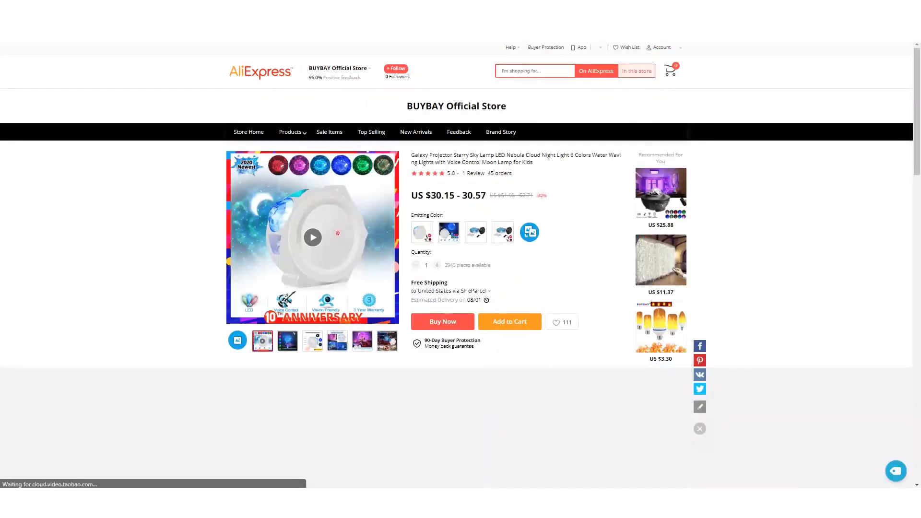
{"action": "left_click_drag", "start_coordinate": [917, 57], "coordinate": [918, 66]}
{"action": "left_click", "coordinate": [918, 63]}
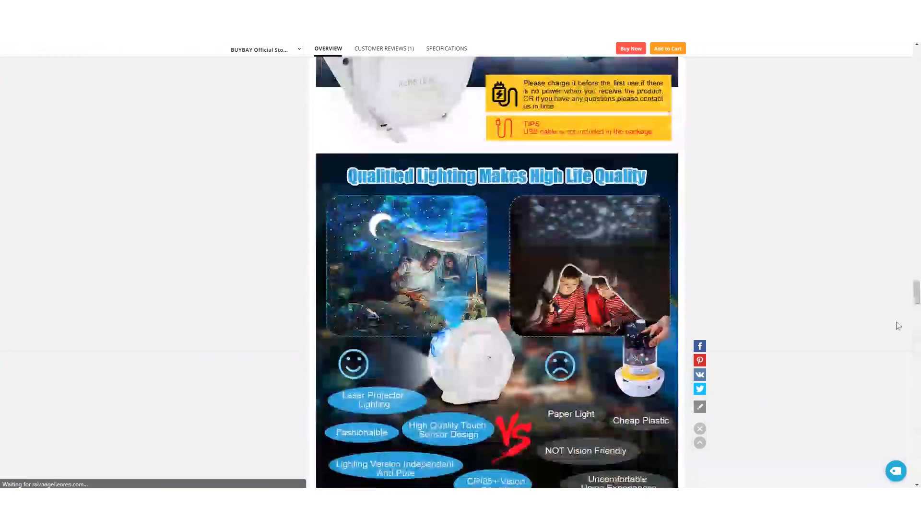
{"action": "left_click_drag", "start_coordinate": [919, 297], "coordinate": [917, 476]}
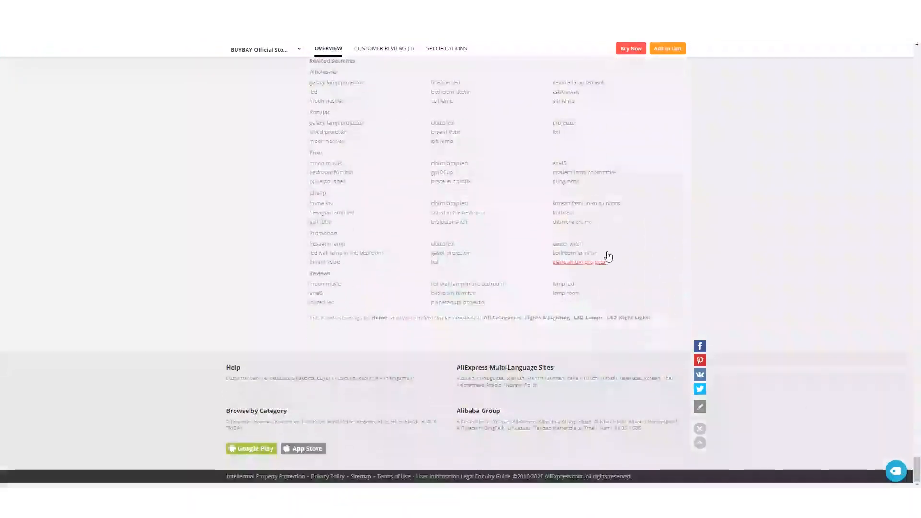
{"action": "scroll", "coordinate": [613, 269], "scroll_direction": "up", "scroll_amount": 4}
{"action": "scroll", "coordinate": [619, 281], "scroll_direction": "up", "scroll_amount": 10}
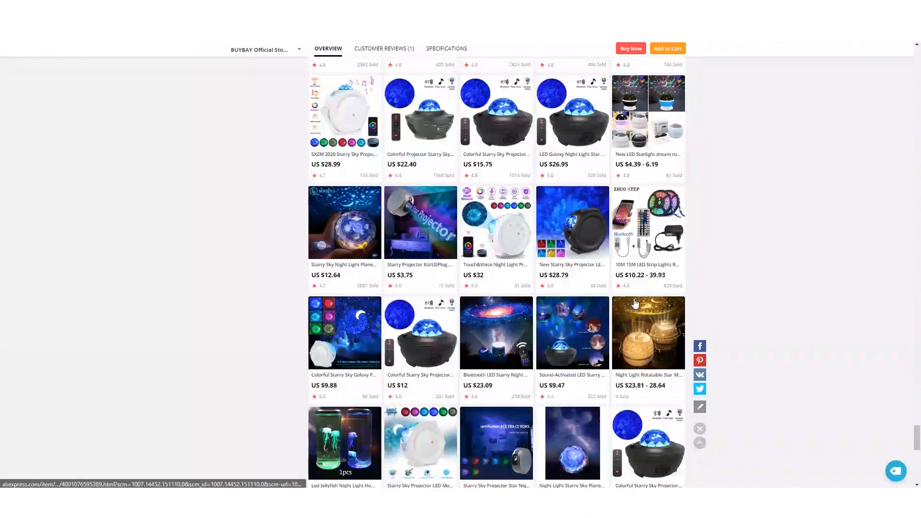
{"action": "scroll", "coordinate": [634, 301], "scroll_direction": "up", "scroll_amount": 2}
{"action": "right_click", "coordinate": [505, 314]}
{"action": "left_click", "coordinate": [521, 318]}
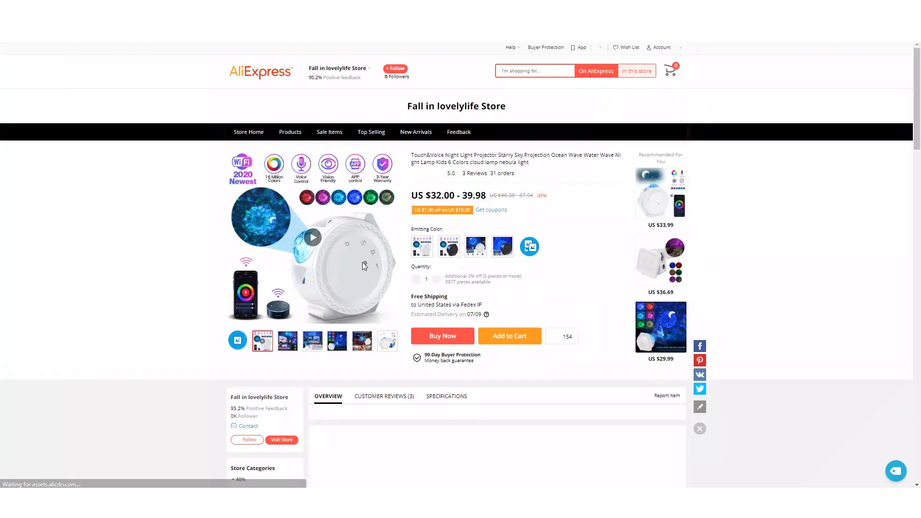
Open ZINUO Factory Store's Starry Sky Projector Star Night Light from the related recommendations and check its order count and description.
{"action": "scroll", "coordinate": [895, 430], "scroll_direction": "down", "scroll_amount": 10}
{"action": "scroll", "coordinate": [469, 341], "scroll_direction": "up", "scroll_amount": 8}
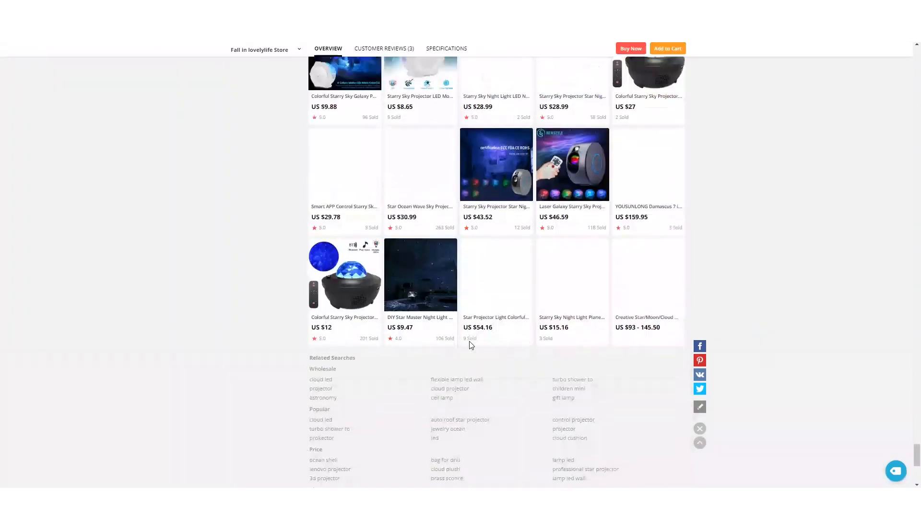
{"action": "scroll", "coordinate": [518, 343], "scroll_direction": "up", "scroll_amount": 7}
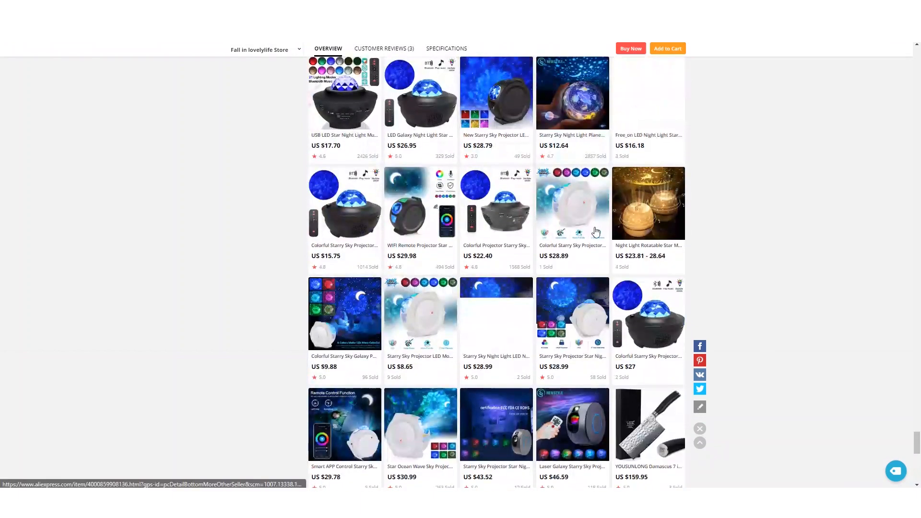
{"action": "scroll", "coordinate": [592, 300], "scroll_direction": "up", "scroll_amount": 1}
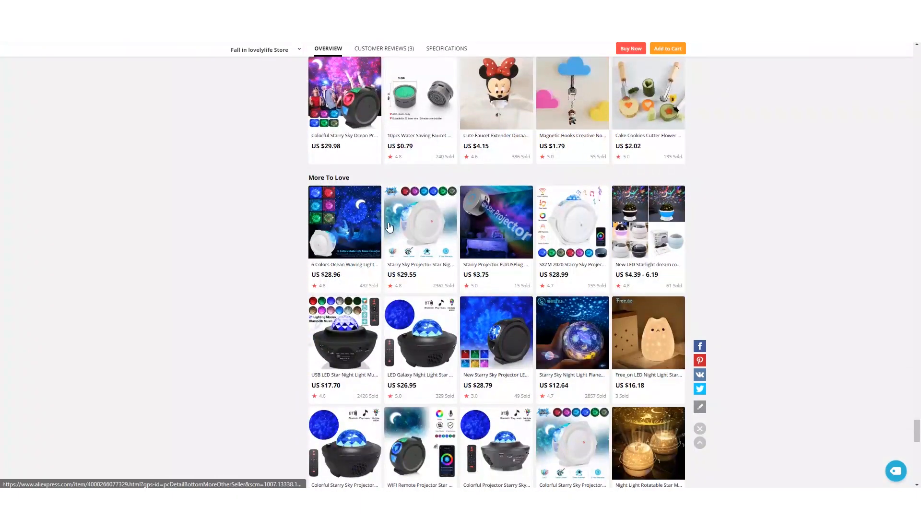
{"action": "left_click", "coordinate": [591, 300]}
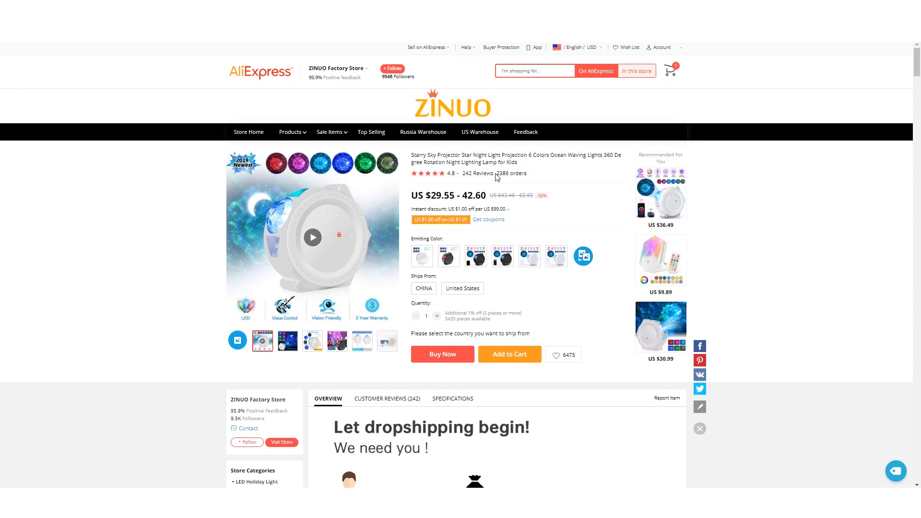
{"action": "left_click_drag", "start_coordinate": [516, 176], "coordinate": [525, 180]}
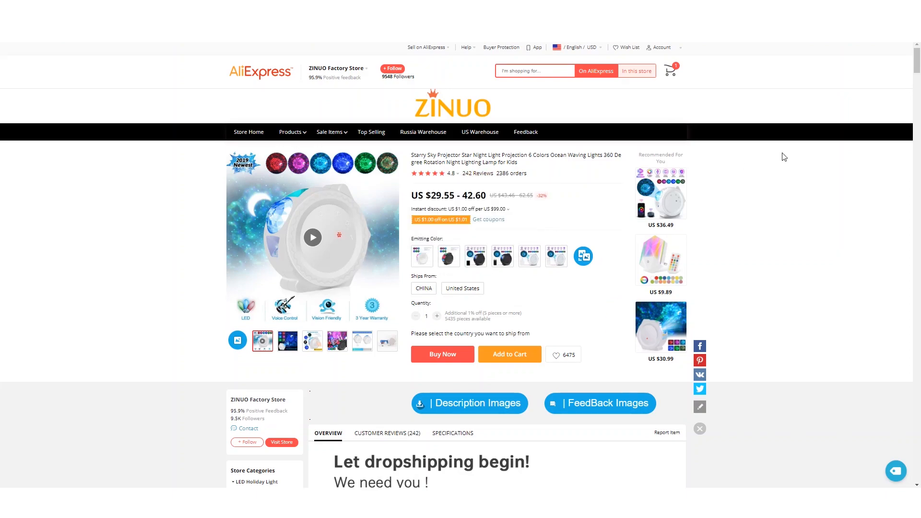
{"action": "scroll", "coordinate": [917, 65], "scroll_direction": "down", "scroll_amount": 15}
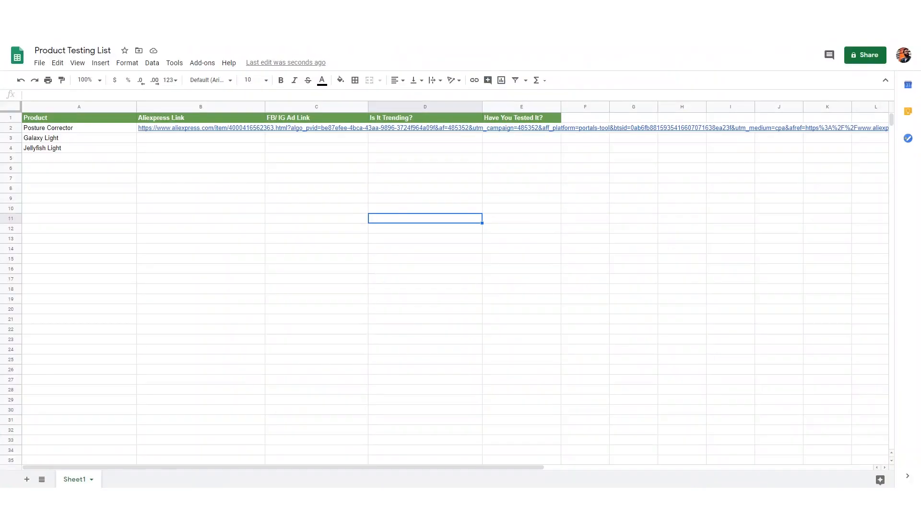
Paste the ZINUO projector's product URL into cell B3 of the Product Testing List, under Aliexpress Link for Galaxy Light.
{"action": "left_click", "coordinate": [176, 139]}
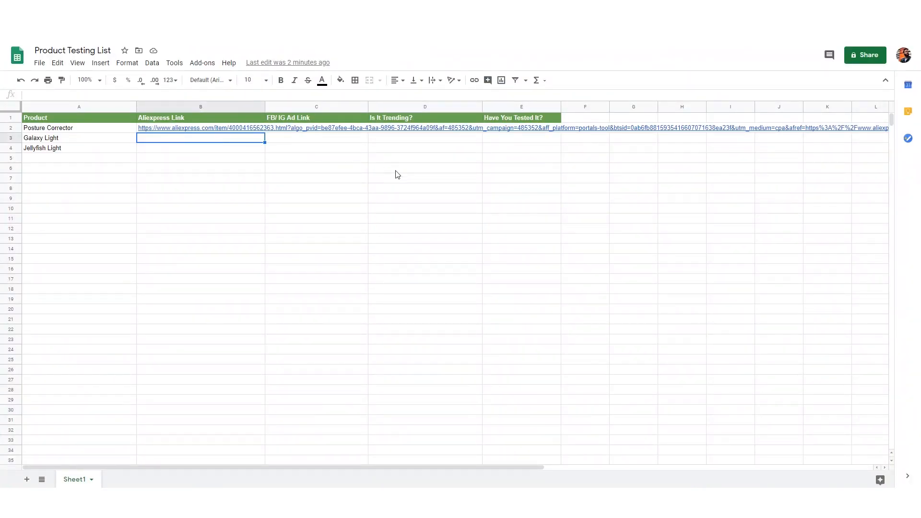
{"action": "key", "text": "ctrl+v"}
{"action": "left_click_drag", "start_coordinate": [397, 168], "coordinate": [397, 178]}
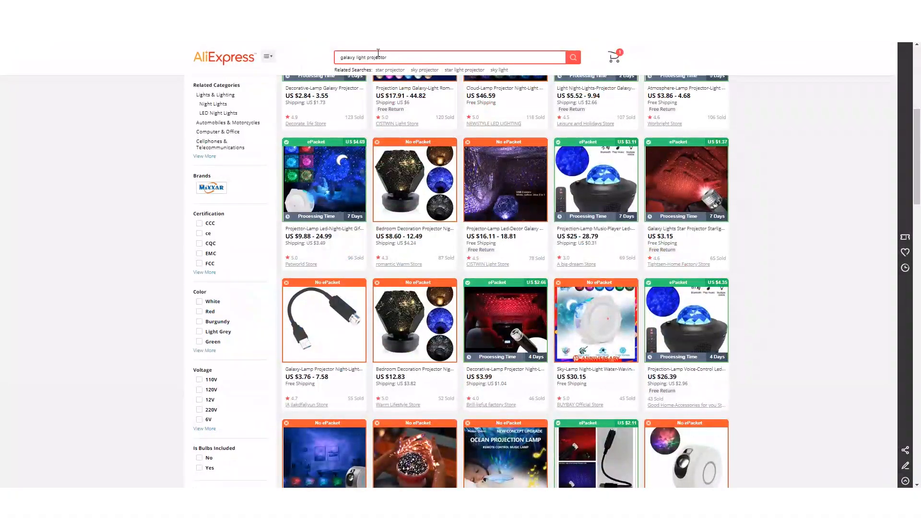
Search AliExpress for "jellyfish light" and sort the results by orders.
{"action": "double_click", "coordinate": [378, 56]}
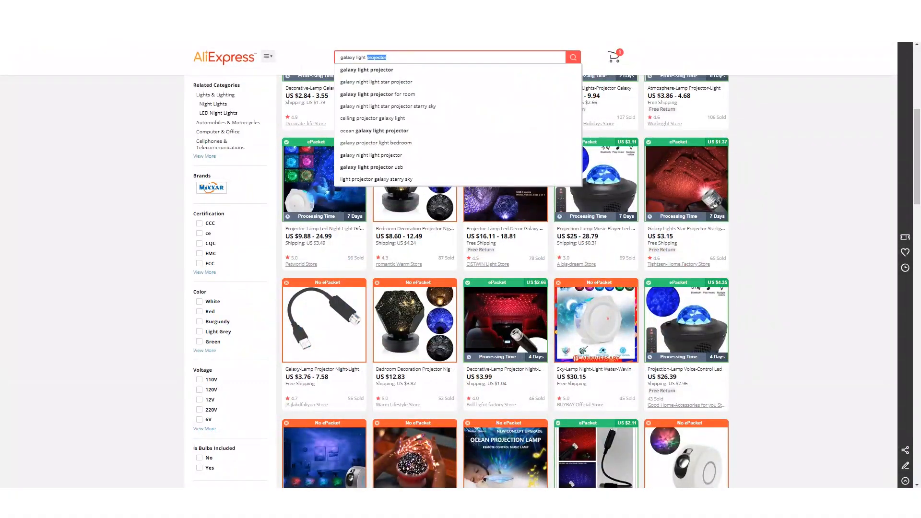
{"action": "type", "text": "jellyfish light"}
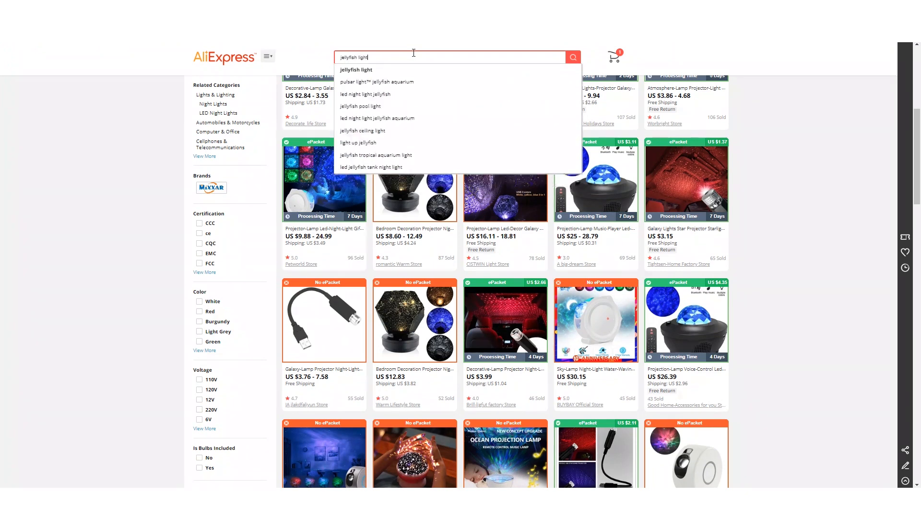
{"action": "key", "text": "Return"}
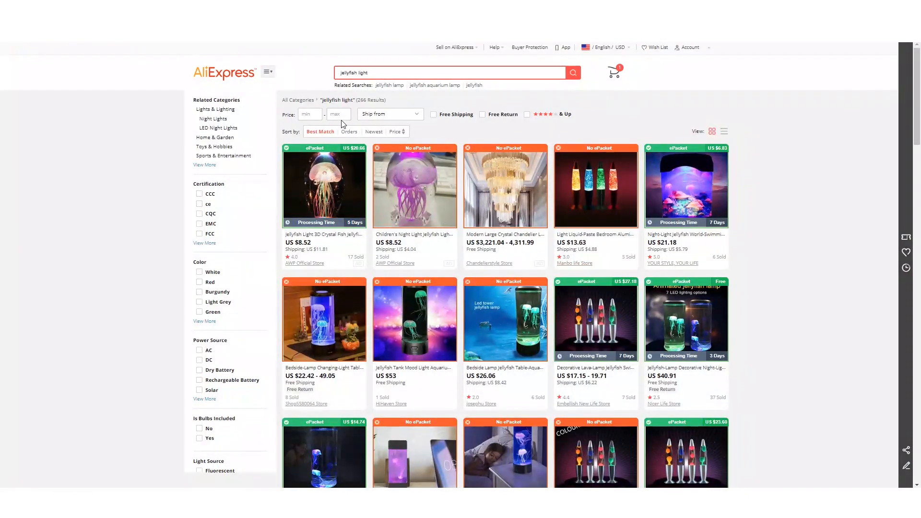
{"action": "left_click", "coordinate": [348, 132]}
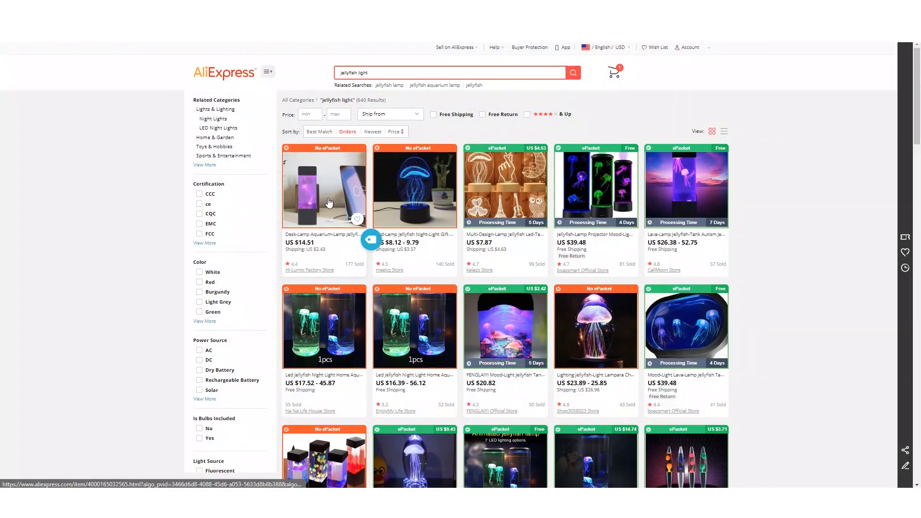
Open the first result, Hi-Lumix Factory Store's jellyfish aquarium lamp, and look through its details and More To Love recommendations.
{"action": "right_click", "coordinate": [326, 181]}
{"action": "left_click", "coordinate": [342, 187]}
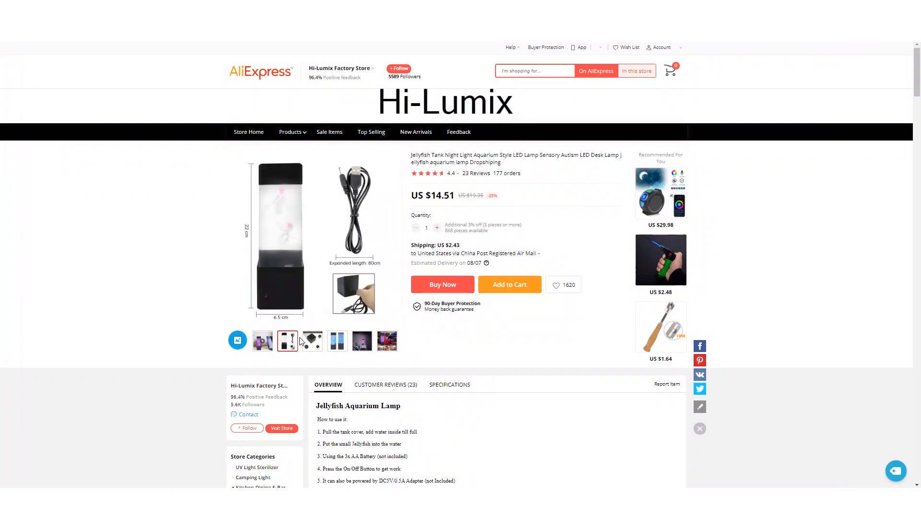
{"action": "left_click_drag", "start_coordinate": [918, 91], "coordinate": [916, 273]}
{"action": "scroll", "coordinate": [466, 355], "scroll_direction": "down", "scroll_amount": 3}
{"action": "scroll", "coordinate": [465, 355], "scroll_direction": "down", "scroll_amount": 15}
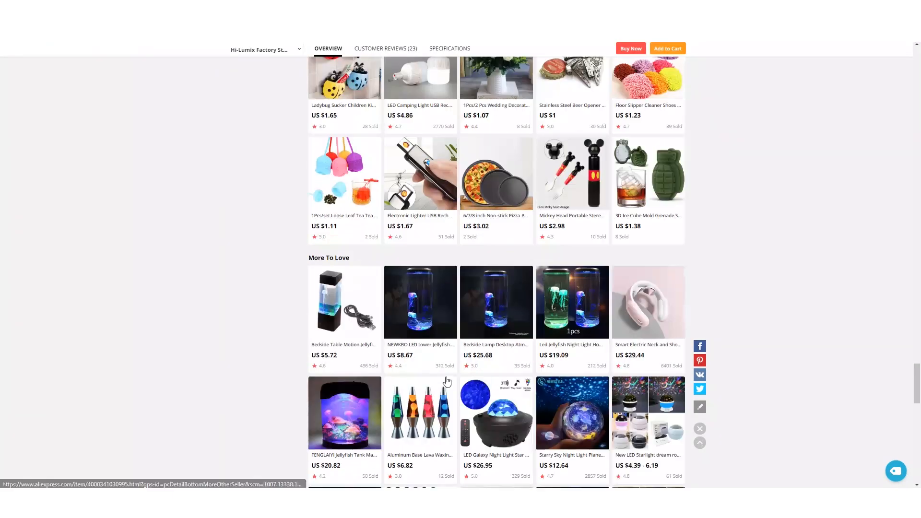
{"action": "scroll", "coordinate": [446, 381], "scroll_direction": "up", "scroll_amount": 3}
{"action": "scroll", "coordinate": [447, 379], "scroll_direction": "down", "scroll_amount": 5}
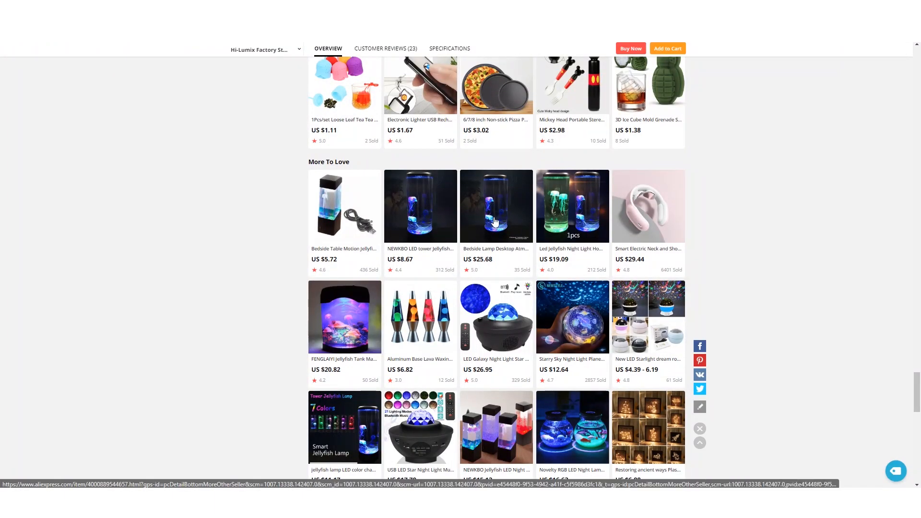
{"action": "scroll", "coordinate": [573, 160], "scroll_direction": "down", "scroll_amount": 1}
{"action": "right_click", "coordinate": [573, 160]}
{"action": "left_click", "coordinate": [539, 193]}
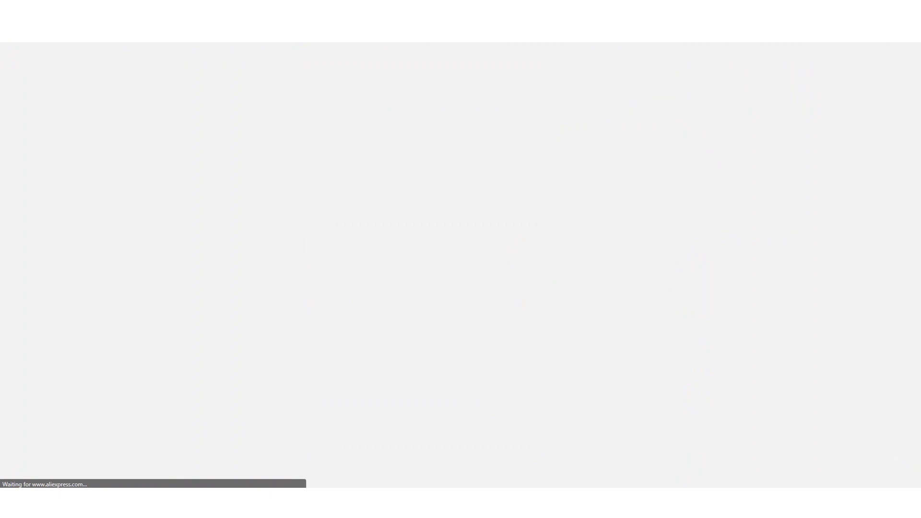
{"action": "key", "text": "ctrl+w"}
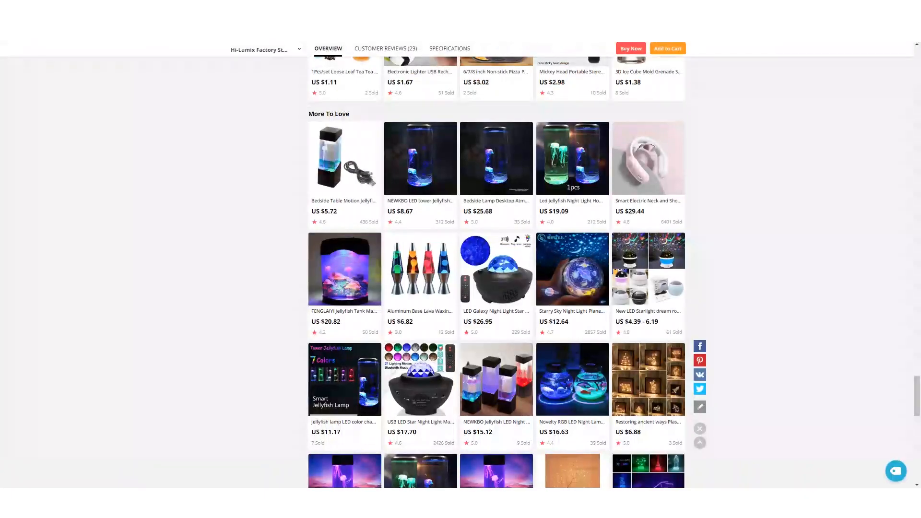
Open CallMoon Store's Led Night Light Jellyfish Tank lamp from the recommendations and go to its More To Love section.
{"action": "scroll", "coordinate": [561, 386], "scroll_direction": "down", "scroll_amount": 3}
{"action": "left_click", "coordinate": [558, 194]}
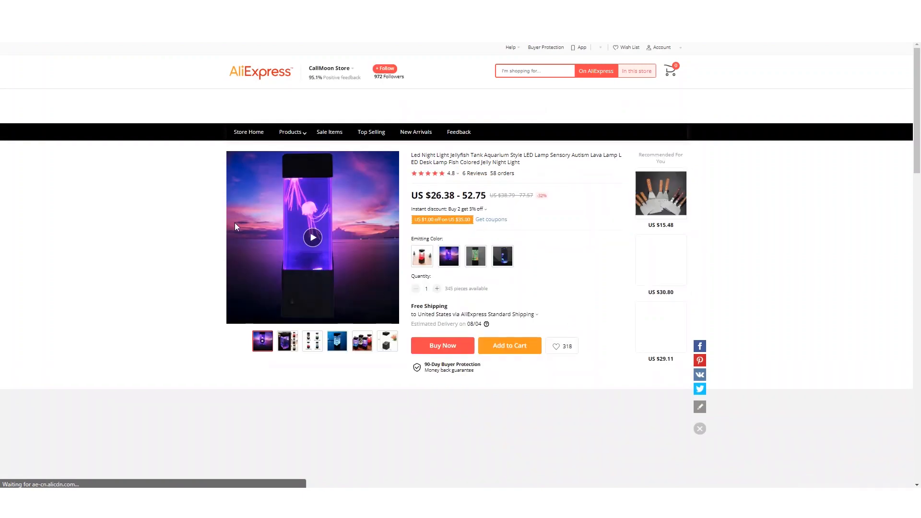
{"action": "left_click_drag", "start_coordinate": [916, 61], "coordinate": [901, 479]}
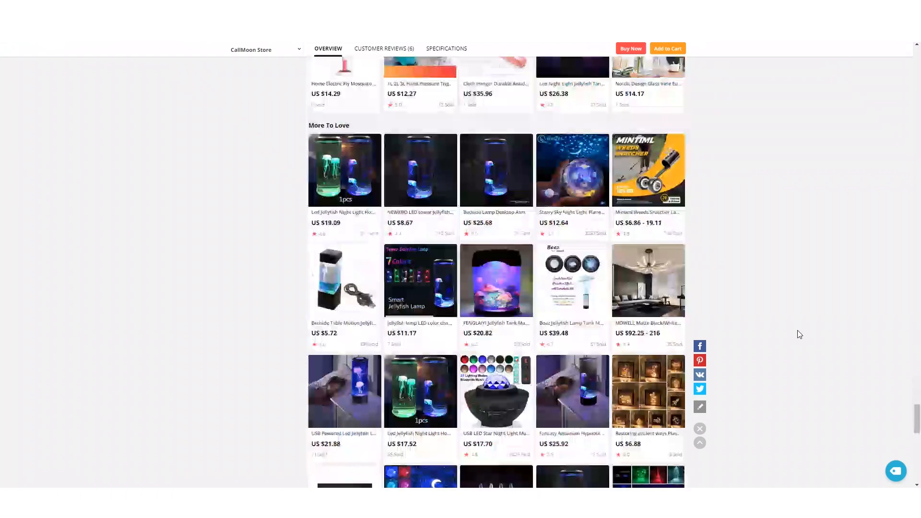
Compare the sold counts and ratings of similar jellyfish lamps in the CallMoon listing's More To Love recommendations, then return to the listing's details.
{"action": "scroll", "coordinate": [789, 327], "scroll_direction": "down", "scroll_amount": 1}
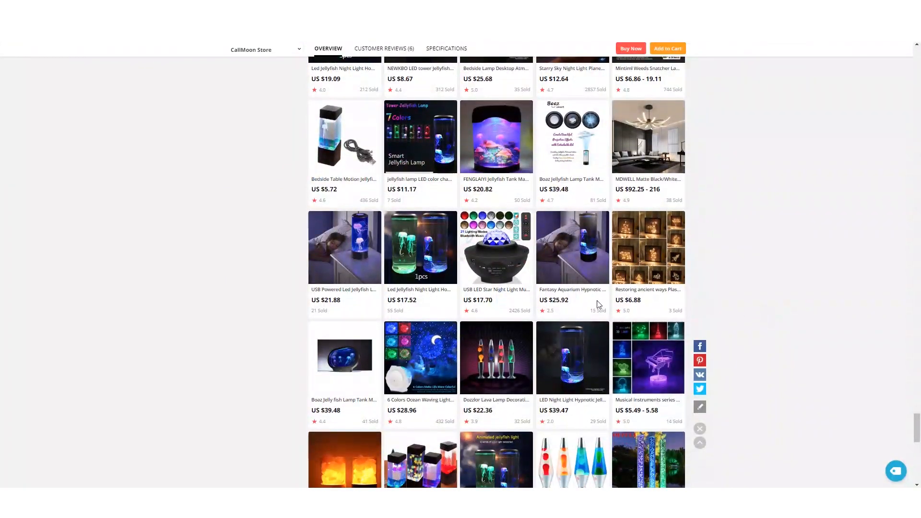
{"action": "scroll", "coordinate": [480, 304], "scroll_direction": "down", "scroll_amount": 2}
{"action": "scroll", "coordinate": [470, 308], "scroll_direction": "down", "scroll_amount": 1}
{"action": "scroll", "coordinate": [470, 308], "scroll_direction": "down", "scroll_amount": 2}
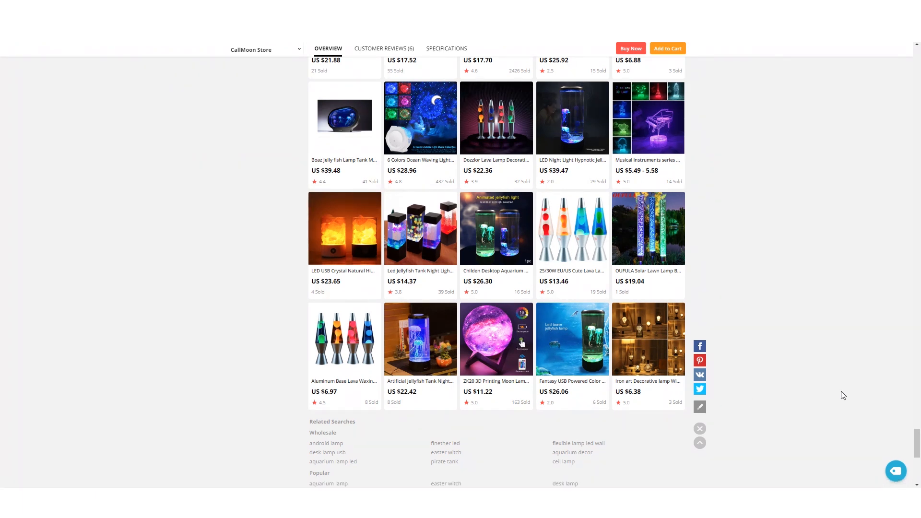
{"action": "left_click_drag", "start_coordinate": [917, 450], "coordinate": [919, 424]}
{"action": "scroll", "coordinate": [713, 386], "scroll_direction": "up", "scroll_amount": 5}
{"action": "scroll", "coordinate": [700, 384], "scroll_direction": "down", "scroll_amount": 2}
{"action": "right_click", "coordinate": [589, 262]}
{"action": "left_click", "coordinate": [621, 278]}
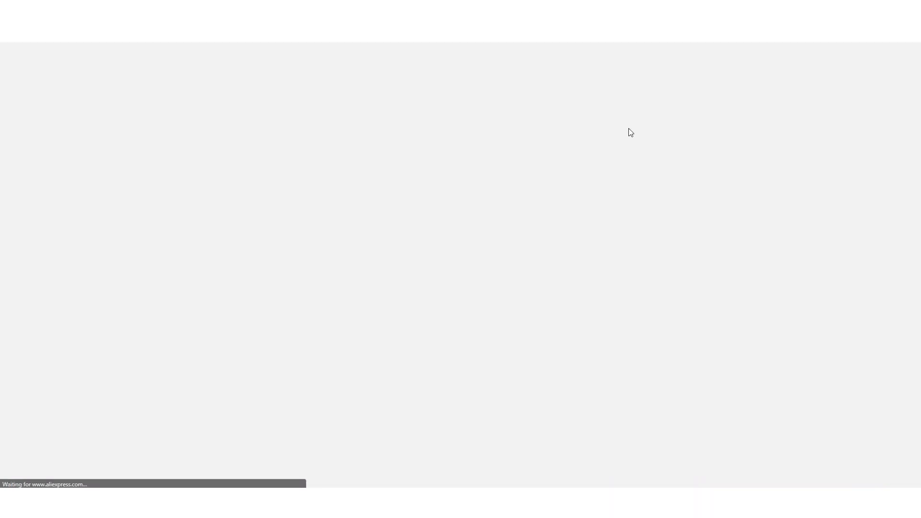
{"action": "key", "text": "ctrl+w"}
{"action": "scroll", "coordinate": [536, 340], "scroll_direction": "down", "scroll_amount": 7}
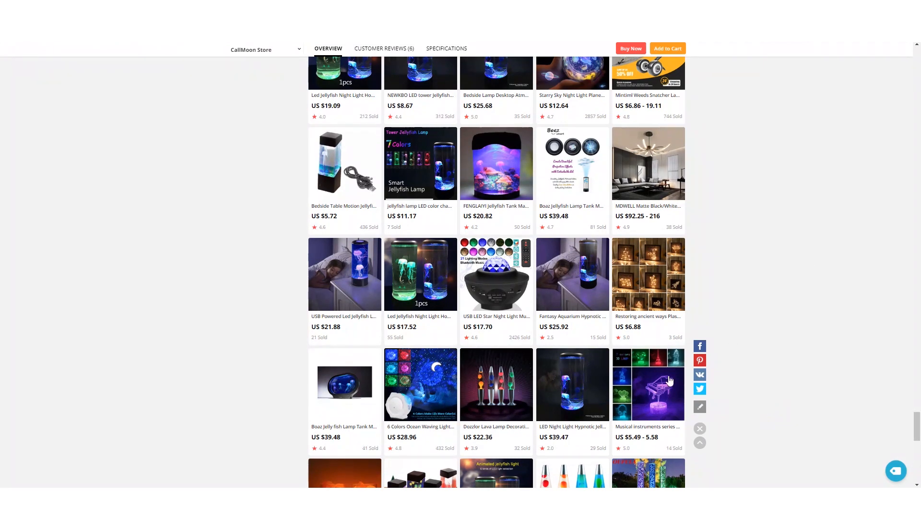
{"action": "scroll", "coordinate": [727, 388], "scroll_direction": "down", "scroll_amount": 2}
{"action": "scroll", "coordinate": [727, 388], "scroll_direction": "down", "scroll_amount": 4}
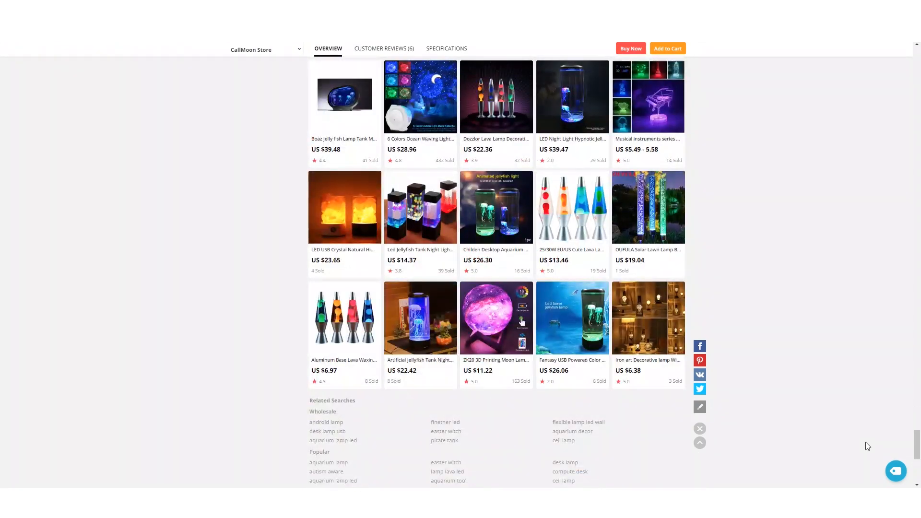
{"action": "left_click_drag", "start_coordinate": [916, 444], "coordinate": [916, 62]}
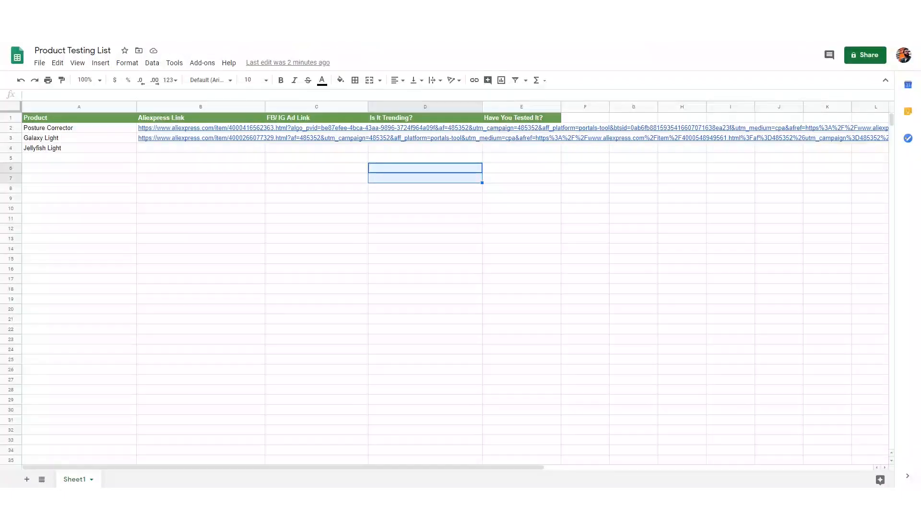
Paste the CallMoon jellyfish lamp's product URL into cell B4 of the Product Testing List, under Aliexpress Link for Jellyfish Light.
{"action": "left_click", "coordinate": [144, 151]}
{"action": "key", "text": "ctrl+v"}
{"action": "left_click", "coordinate": [249, 207]}
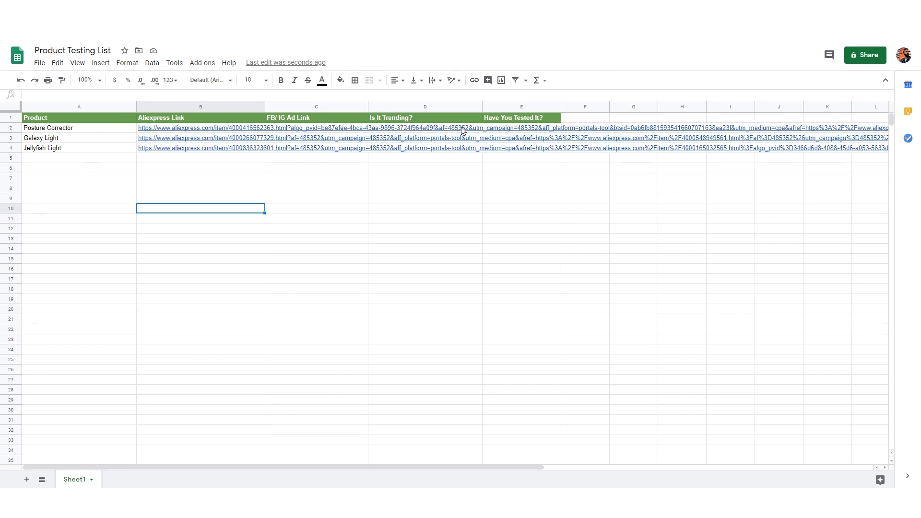
{"action": "left_click", "coordinate": [425, 177]}
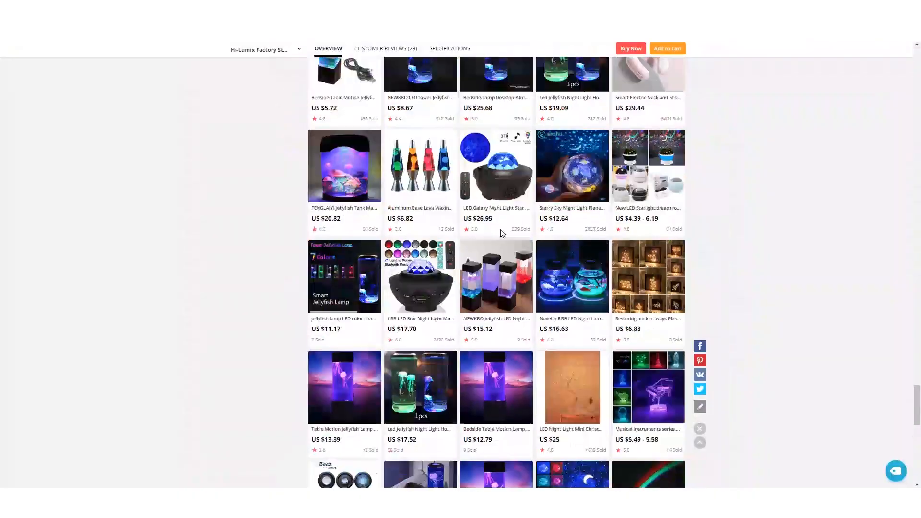
{"action": "scroll", "coordinate": [496, 268], "scroll_direction": "up", "scroll_amount": 10}
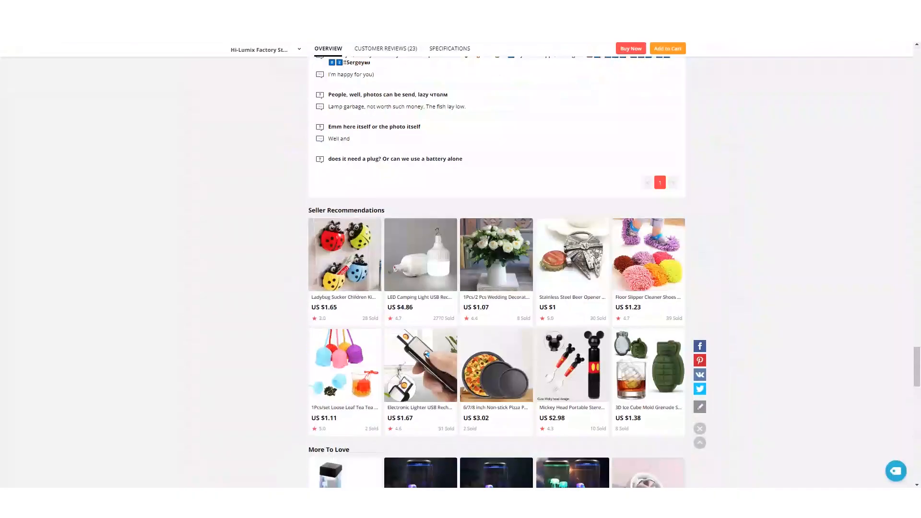
{"action": "left_click_drag", "start_coordinate": [611, 369], "coordinate": [882, 128]}
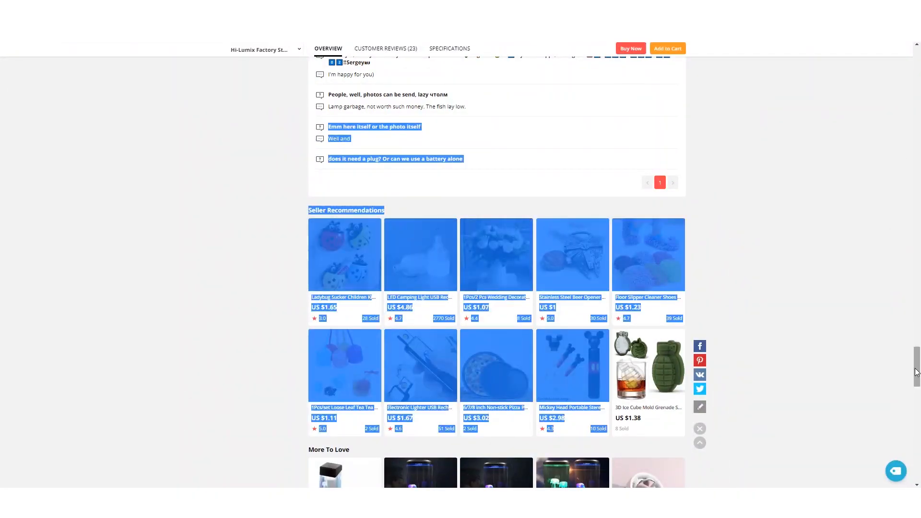
{"action": "left_click", "coordinate": [868, 338]}
{"action": "left_click_drag", "start_coordinate": [914, 366], "coordinate": [915, 67]}
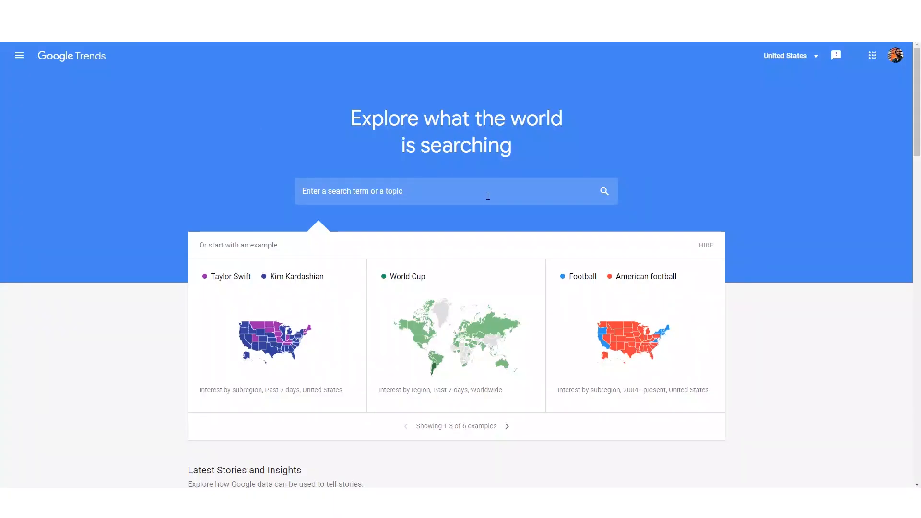
Search Google Trends for "posture corrector".
{"action": "left_click", "coordinate": [488, 196]}
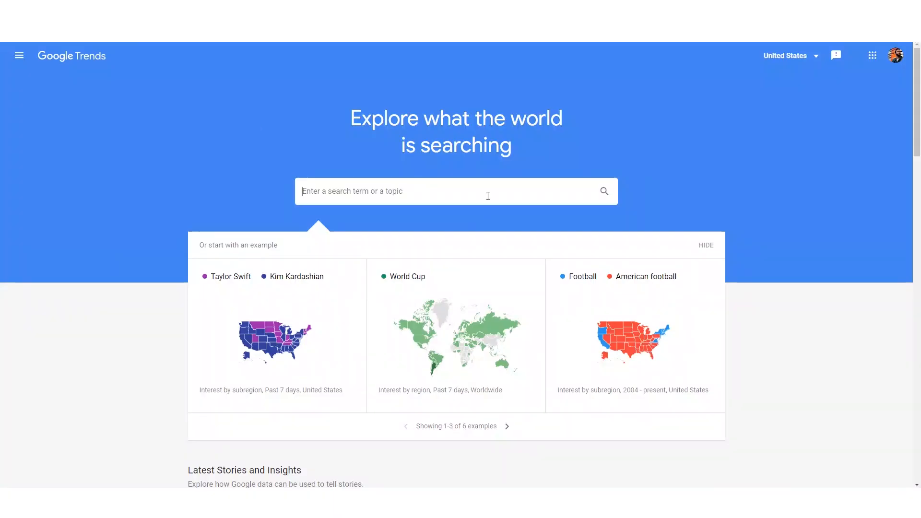
{"action": "type", "text": "posture corrector"}
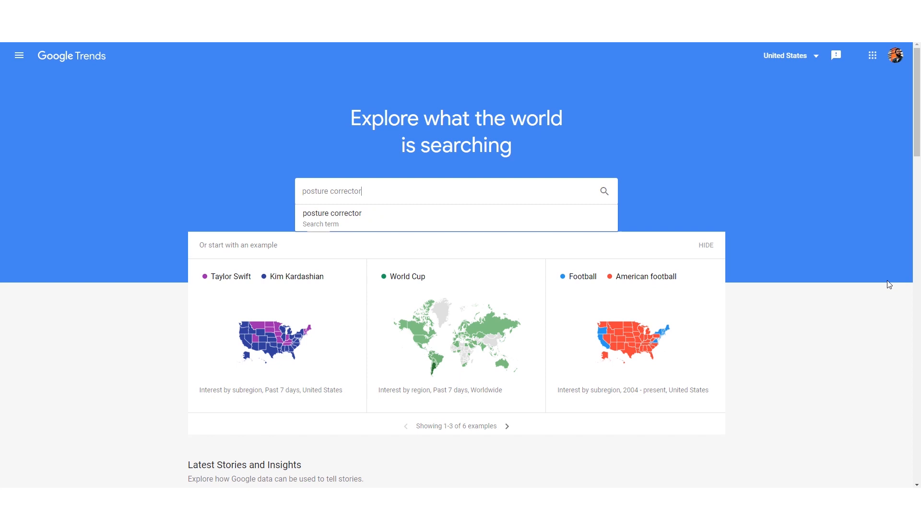
{"action": "key", "text": "Return"}
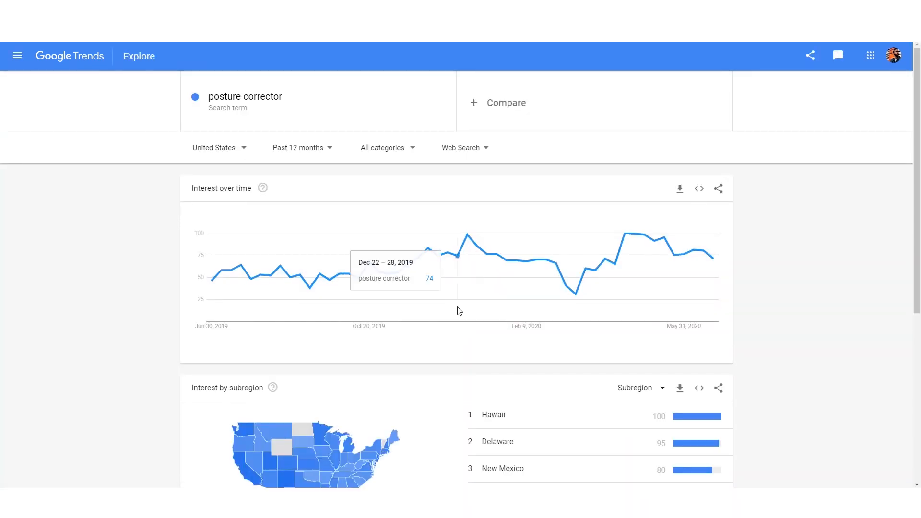
Look at the available regions without changing the United States filter, and set the trend's time range to Past 5 years.
{"action": "left_click", "coordinate": [219, 148]}
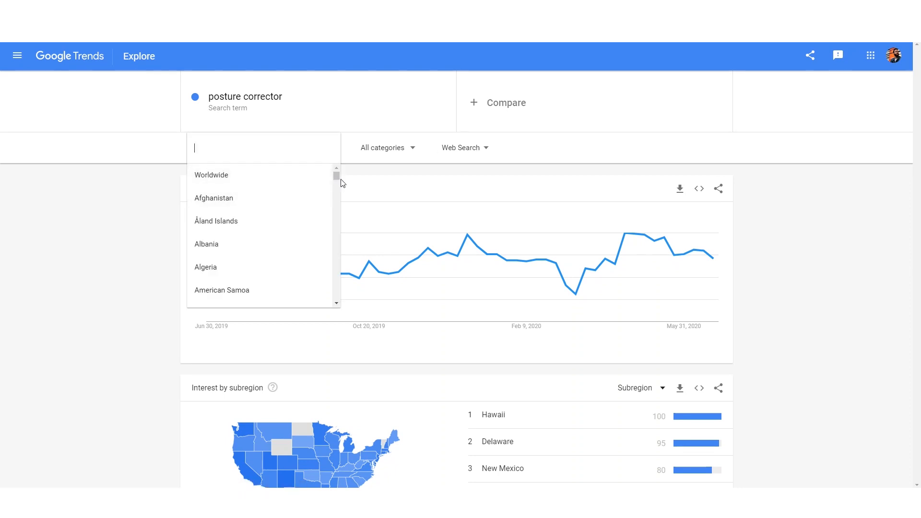
{"action": "left_click", "coordinate": [788, 210]}
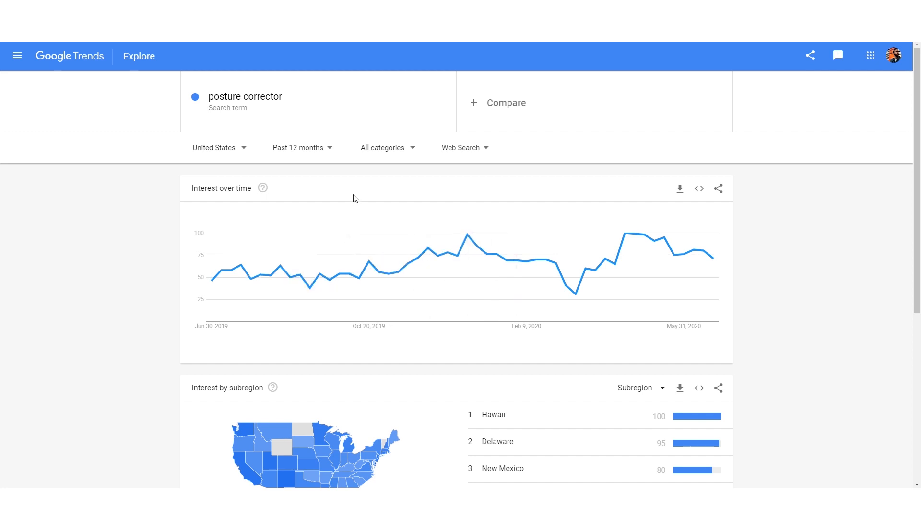
{"action": "left_click", "coordinate": [329, 147]}
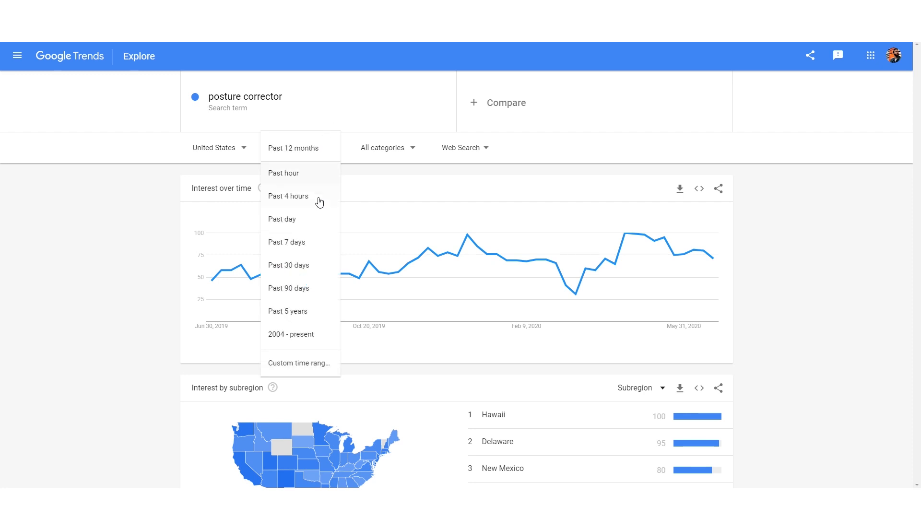
{"action": "left_click", "coordinate": [307, 311]}
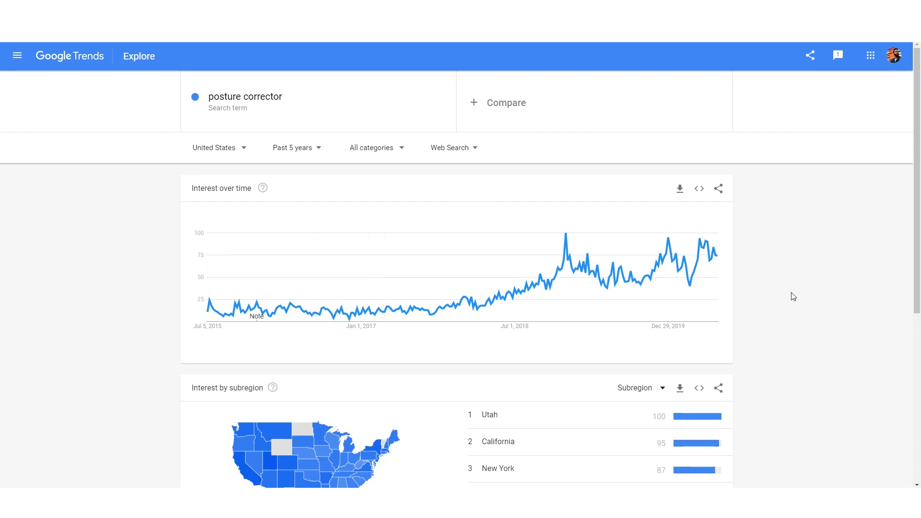
Examine the posture corrector's Interest over time graph, including its 0 to 100 scale and the recent peaks and dips.
{"action": "triple_click", "coordinate": [199, 235]}
{"action": "left_click_drag", "start_coordinate": [195, 234], "coordinate": [195, 334]}
{"action": "left_click", "coordinate": [215, 338]}
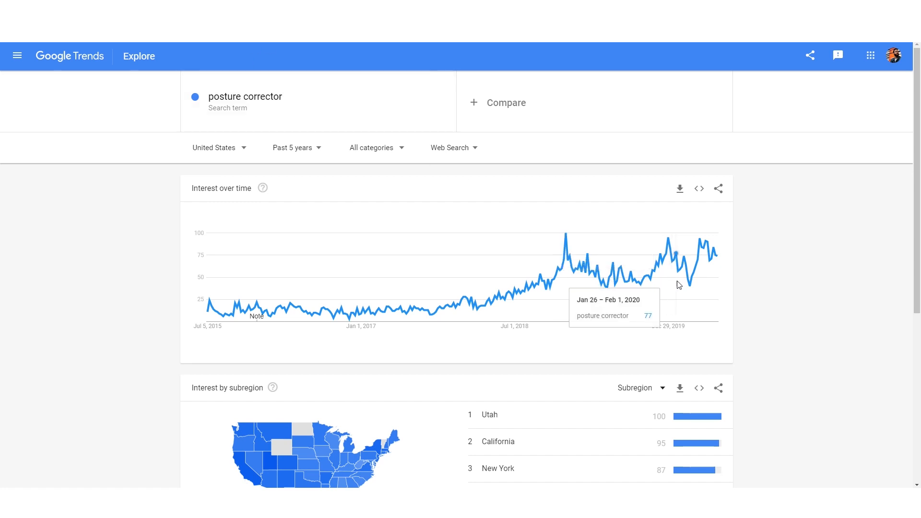
{"action": "mouse_move", "coordinate": [718, 257]}
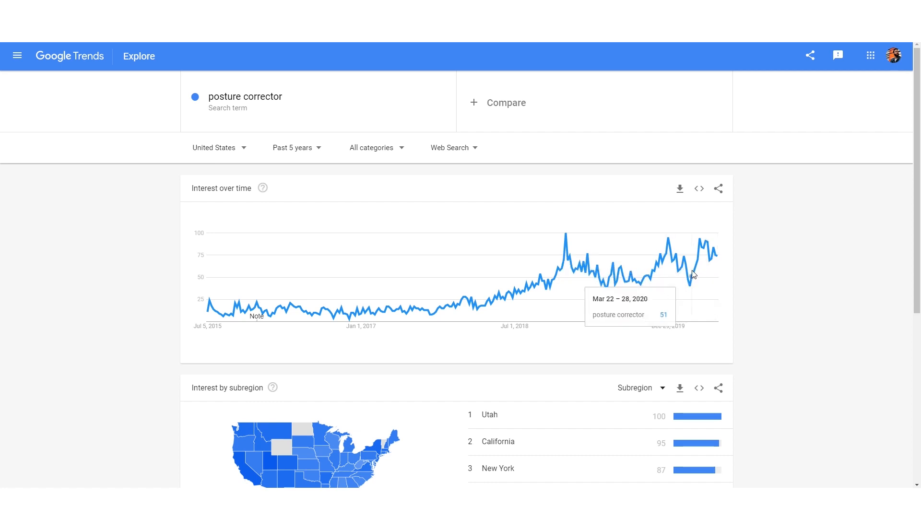
{"action": "mouse_move", "coordinate": [700, 236]}
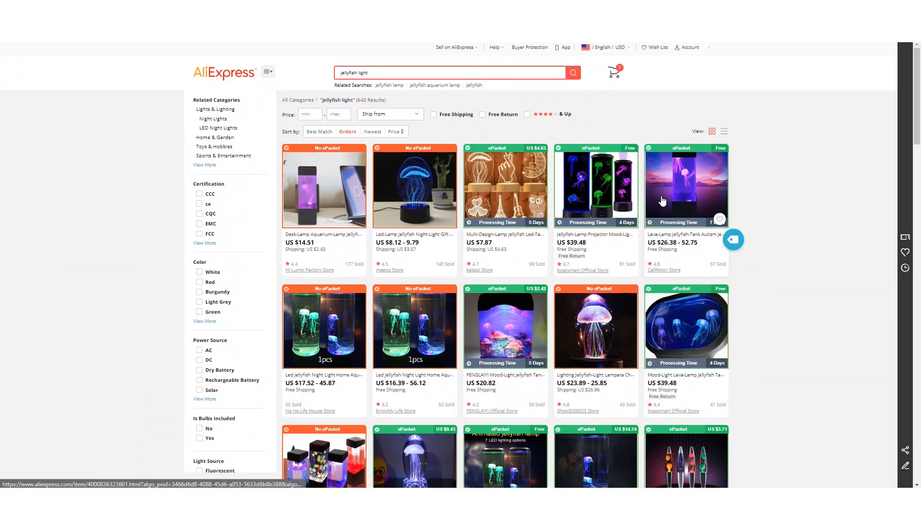
Switch to AliExpress, open the account's Wish List page and go from there to the Dropshipping Center.
{"action": "mouse_move", "coordinate": [711, 48]}
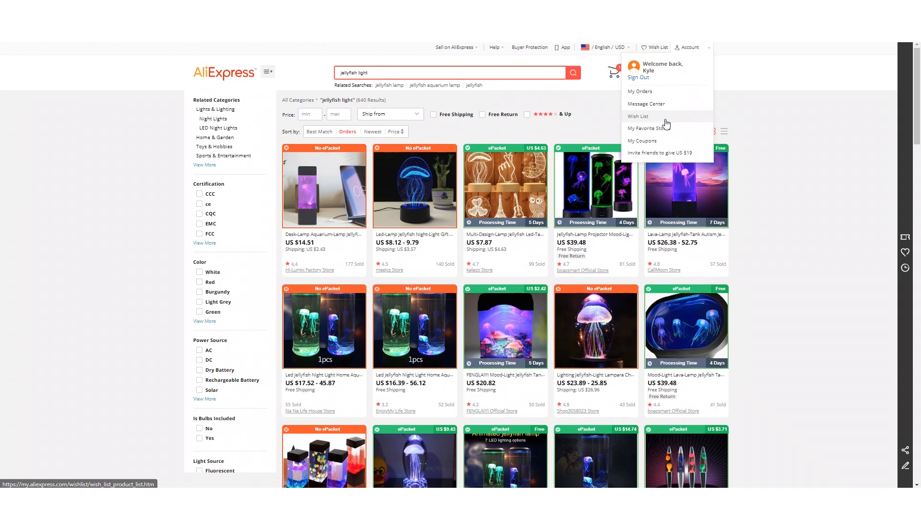
{"action": "left_click", "coordinate": [639, 116]}
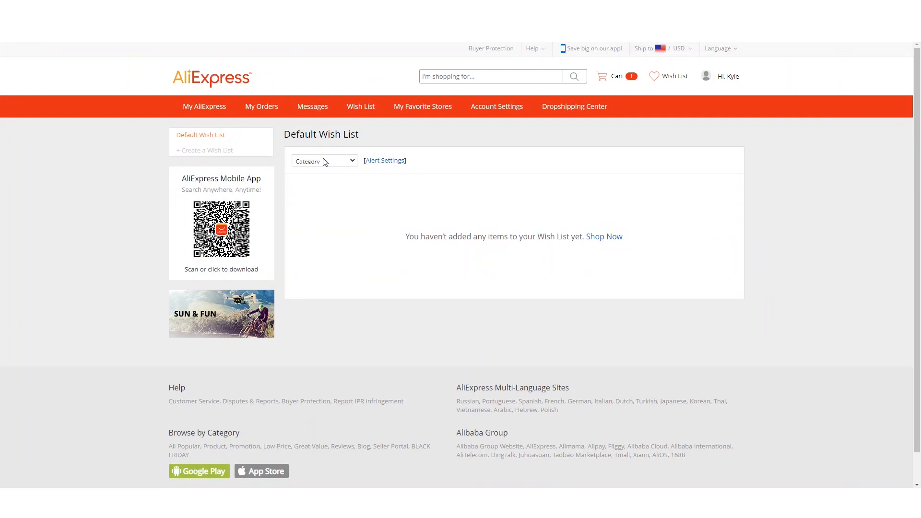
{"action": "left_click", "coordinate": [570, 111]}
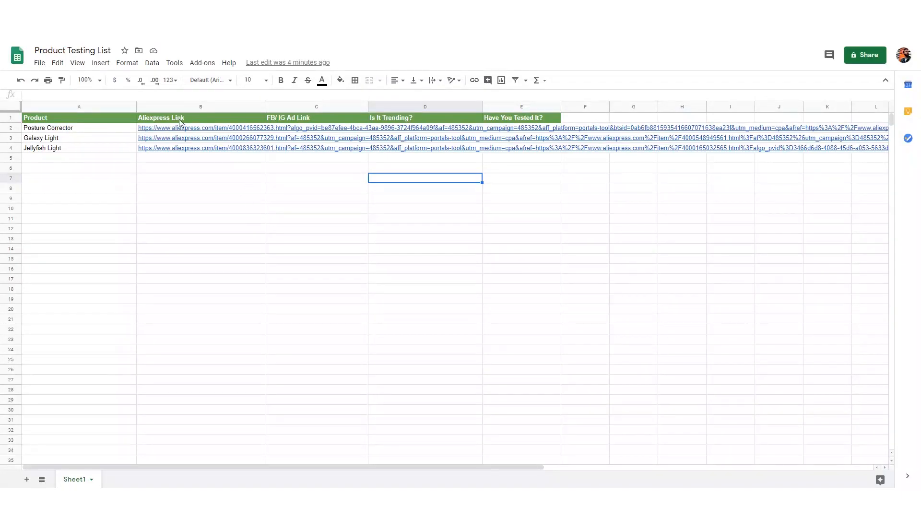
Copy the Posture Corrector's AliExpress link from cell B2 and analyze it in the Dropshipping Center's Product Analysis.
{"action": "left_click", "coordinate": [236, 130]}
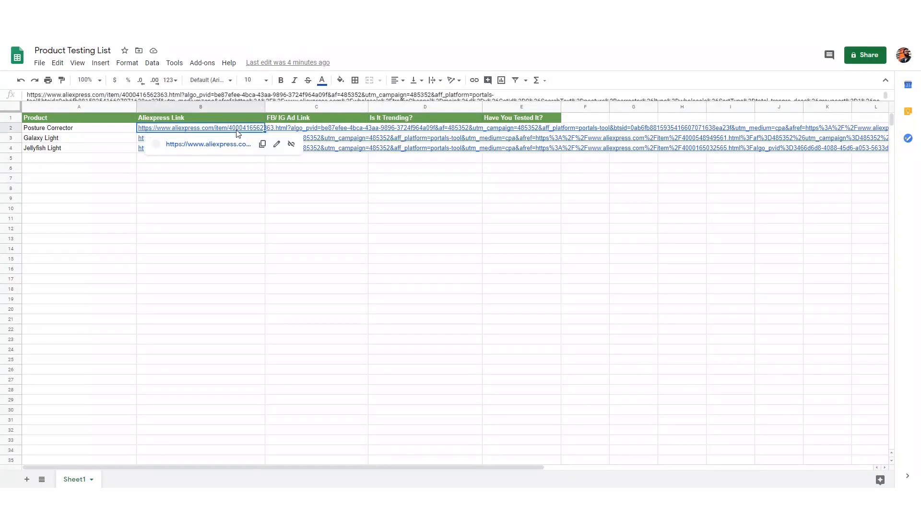
{"action": "right_click", "coordinate": [236, 131]}
{"action": "left_click", "coordinate": [206, 190]}
{"action": "left_click", "coordinate": [229, 130]}
{"action": "left_click", "coordinate": [265, 145]}
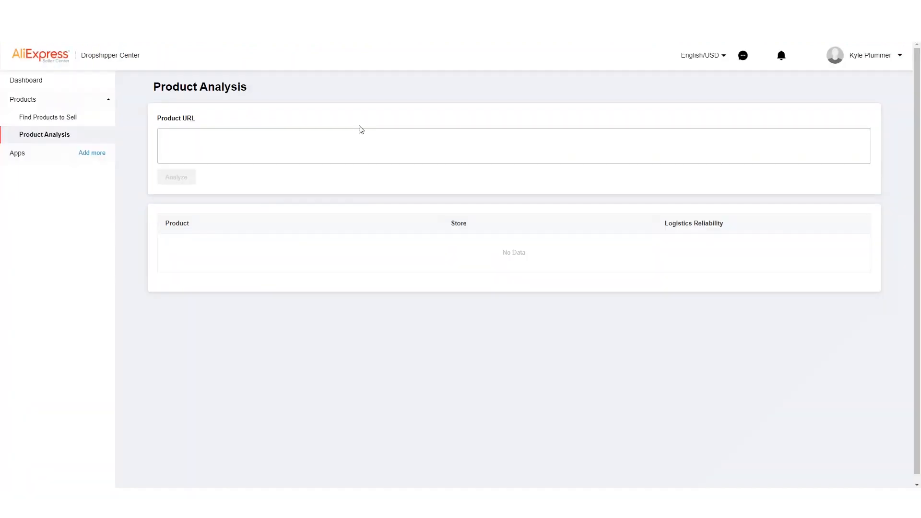
{"action": "key", "text": "ctrl+v"}
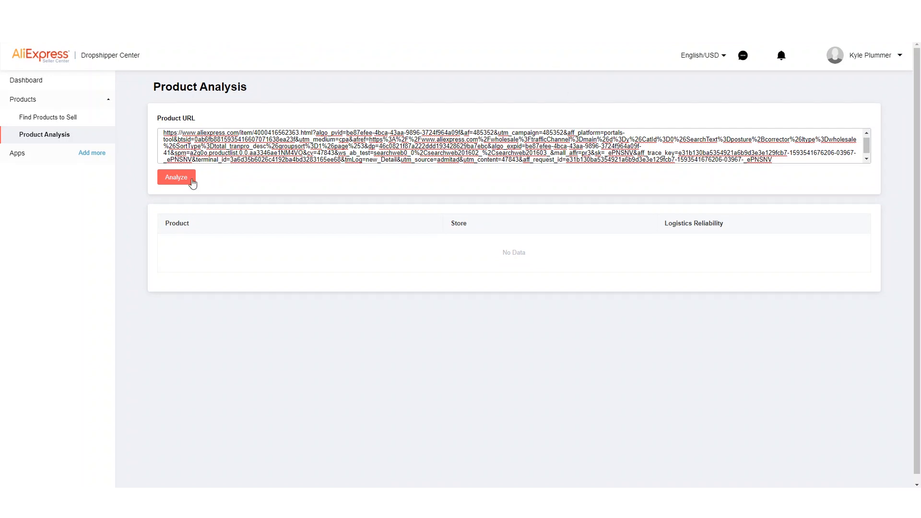
{"action": "left_click", "coordinate": [176, 179]}
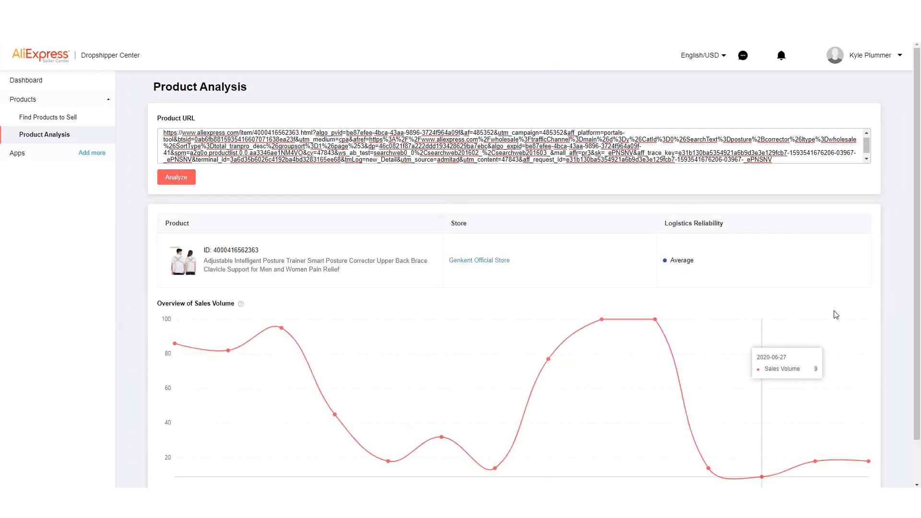
Examine the posture corrector's Overview of Sales Volume graph, checking the daily peaks and dips from 2020-06-16 through the end of June.
{"action": "left_click_drag", "start_coordinate": [915, 101], "coordinate": [915, 142]}
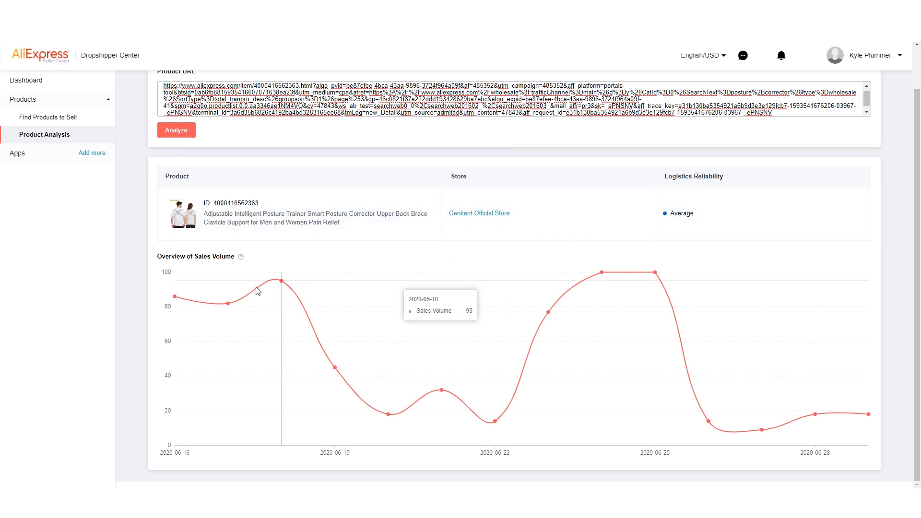
{"action": "mouse_move", "coordinate": [177, 300]}
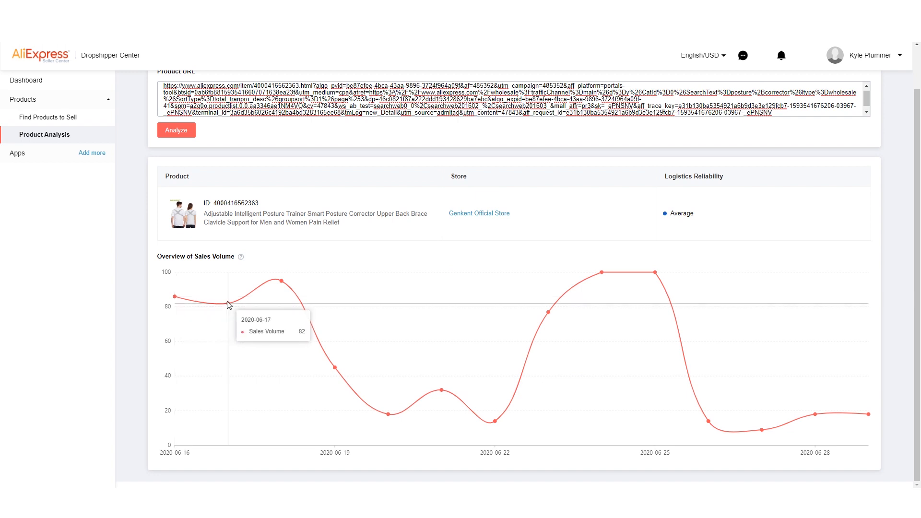
{"action": "mouse_move", "coordinate": [275, 290]}
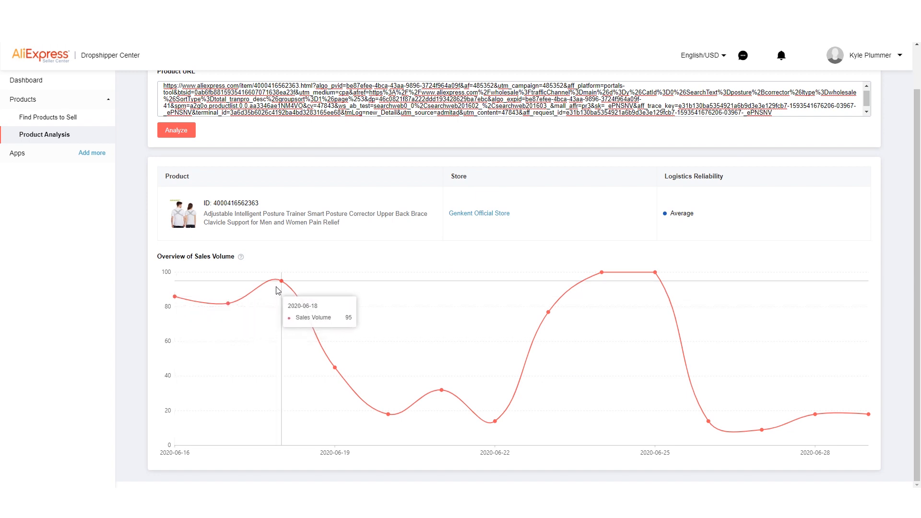
{"action": "mouse_move", "coordinate": [339, 370]}
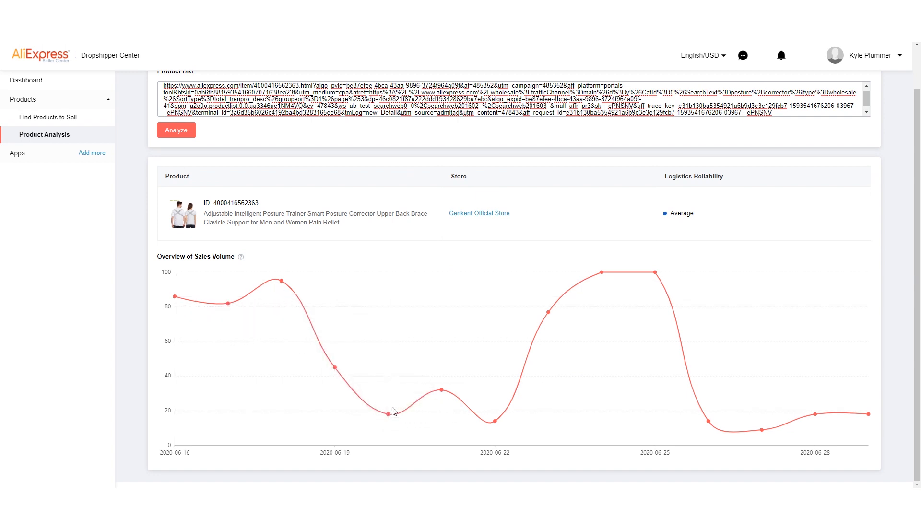
{"action": "mouse_move", "coordinate": [441, 391]}
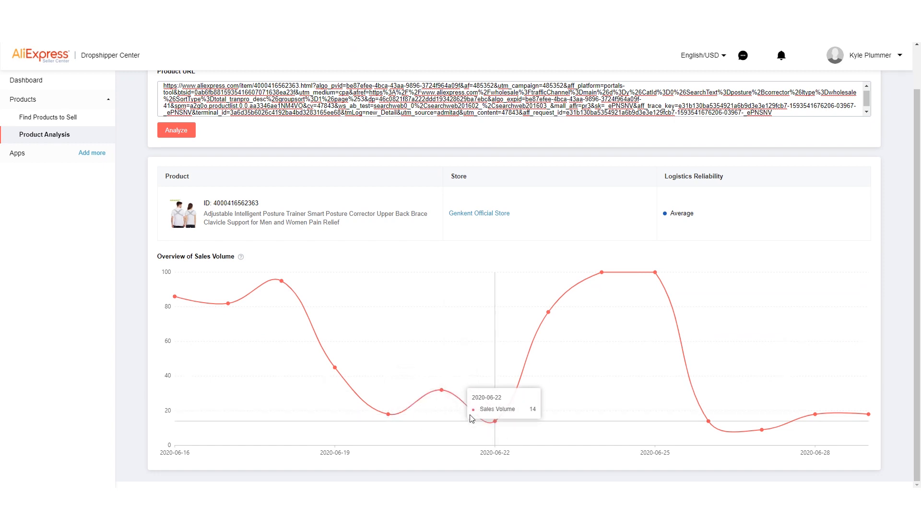
{"action": "mouse_move", "coordinate": [555, 309]}
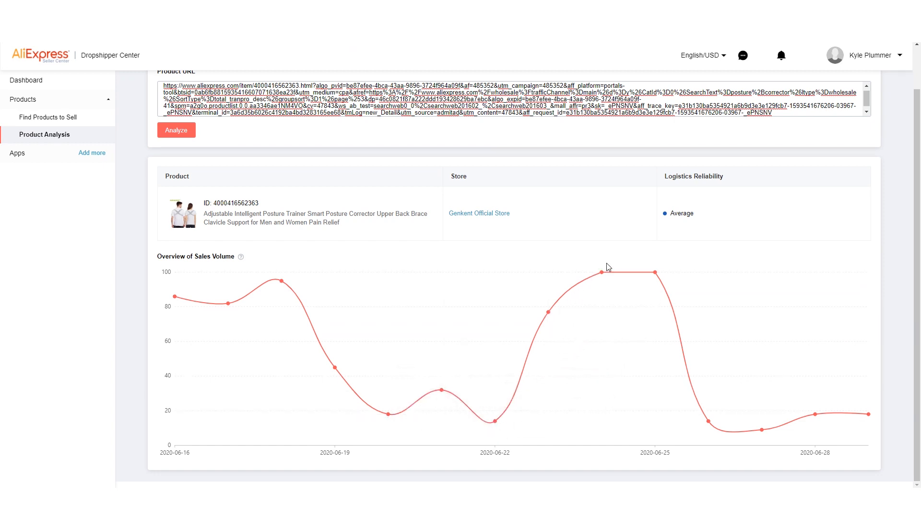
{"action": "mouse_move", "coordinate": [601, 301]}
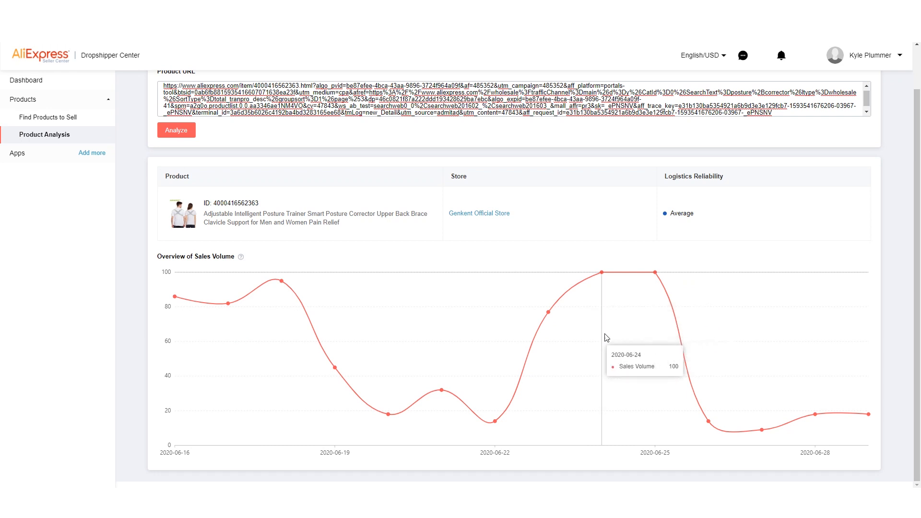
{"action": "mouse_move", "coordinate": [710, 425]}
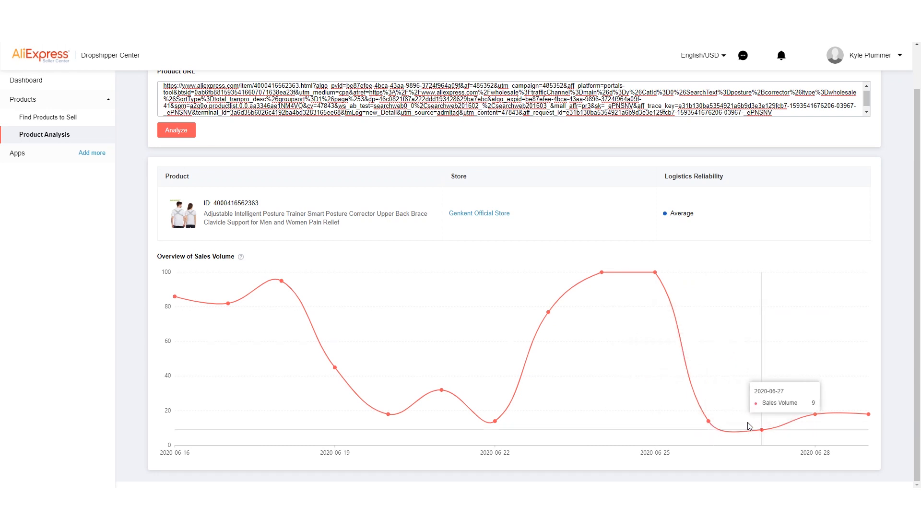
{"action": "mouse_move", "coordinate": [866, 396]}
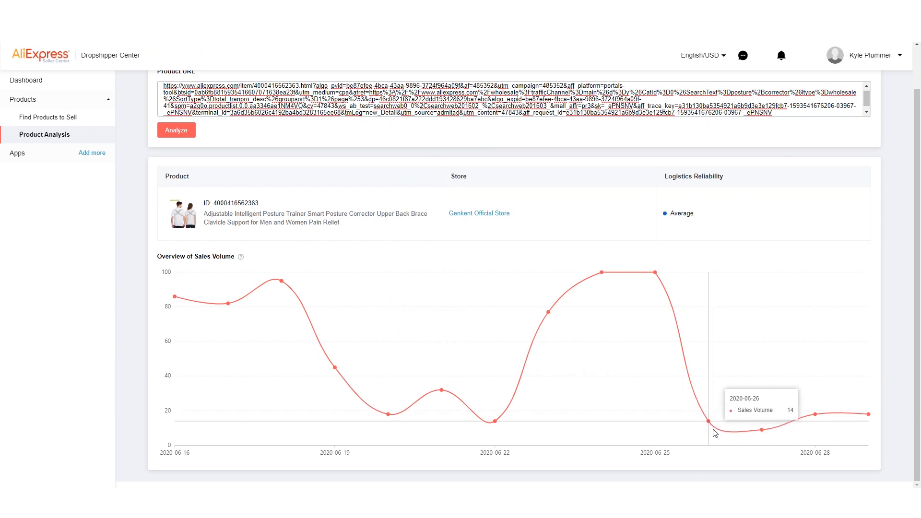
{"action": "mouse_move", "coordinate": [812, 418]}
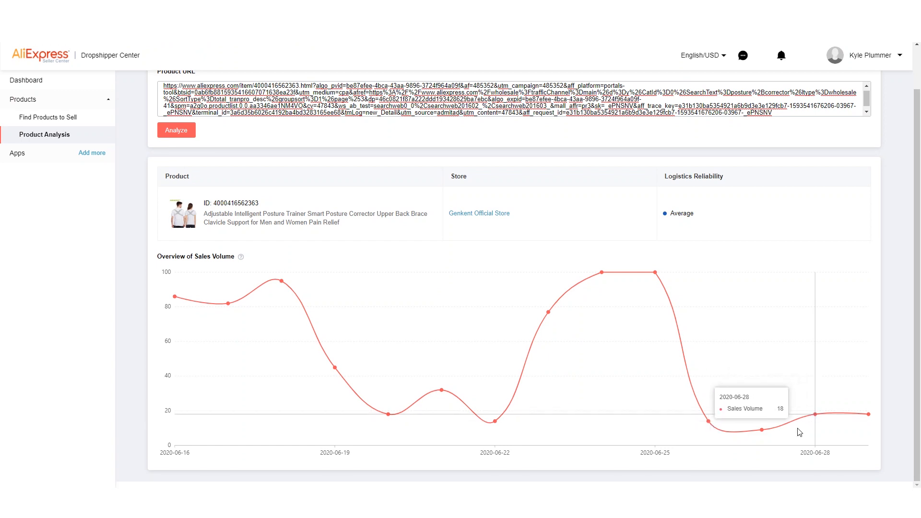
{"action": "mouse_move", "coordinate": [301, 309]}
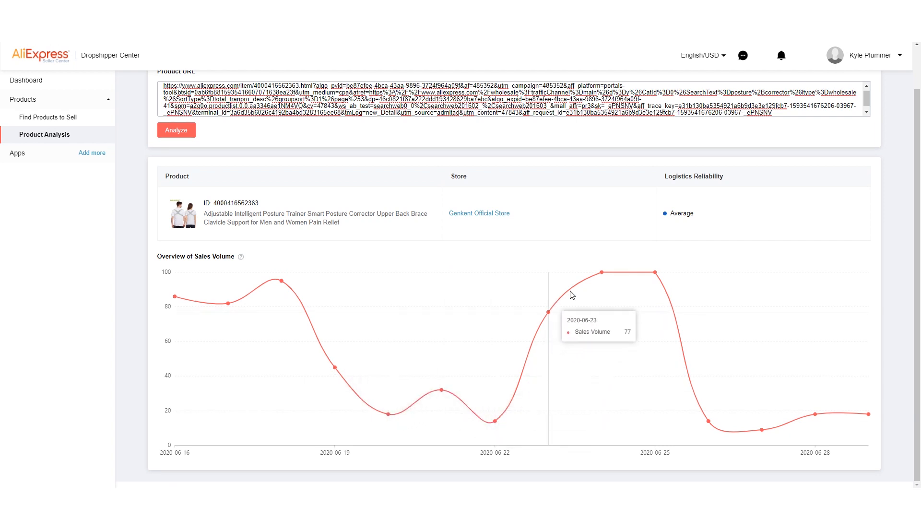
{"action": "mouse_move", "coordinate": [619, 333]}
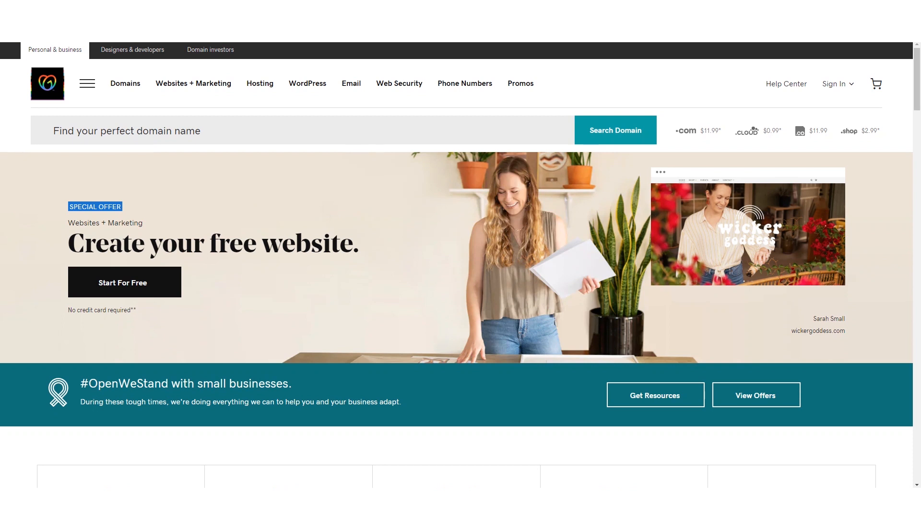
Switch to GoDaddy and search for the domain name happycricket.com.
{"action": "type", "text": "happ"}
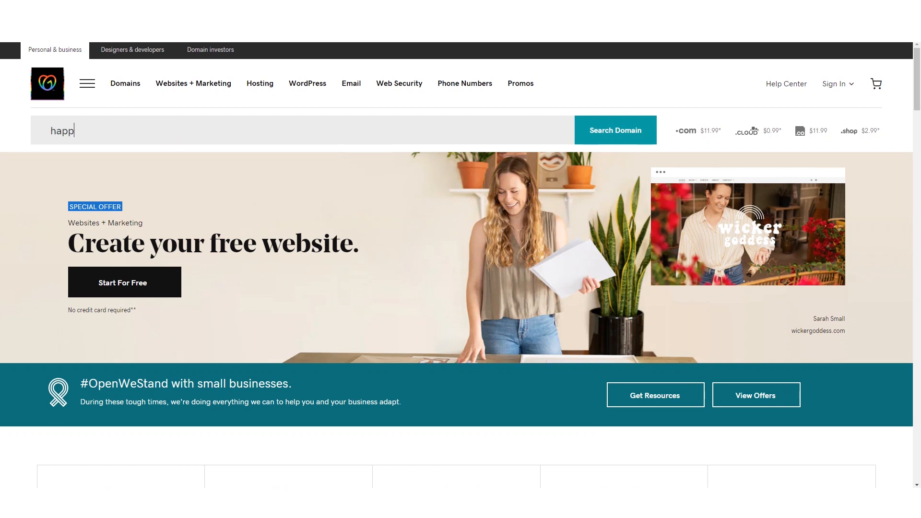
{"action": "type", "text": "ycricket.com"}
{"action": "key", "text": "Return"}
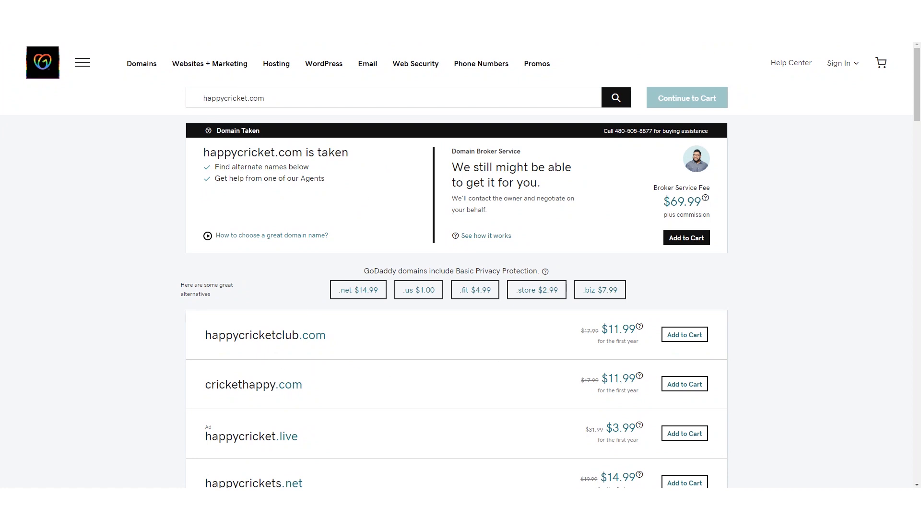
Replace the searched domain name with speedylizard and check its availability.
{"action": "left_click", "coordinate": [323, 99]}
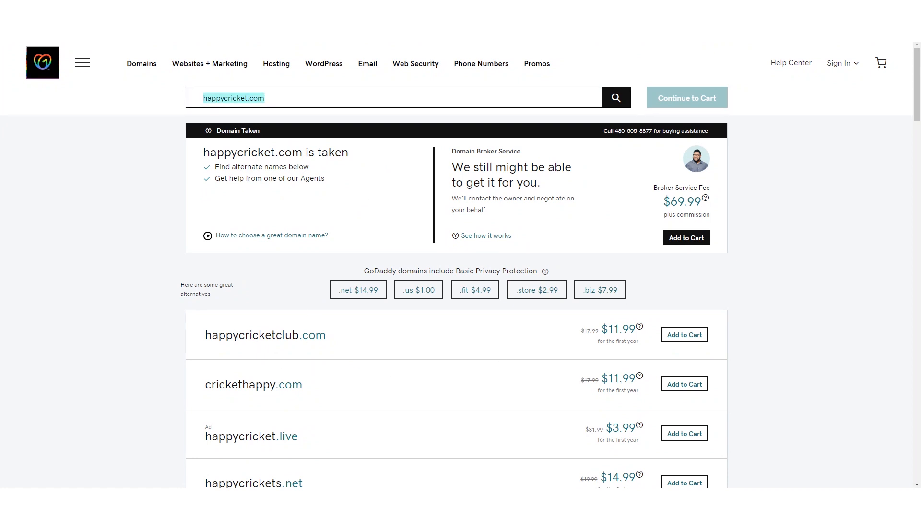
{"action": "type", "text": "speedy"}
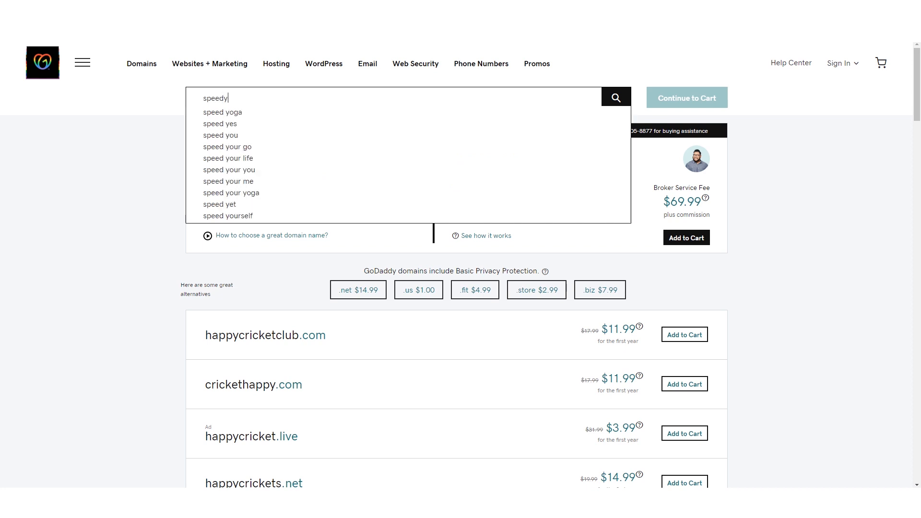
{"action": "type", "text": "lizard"}
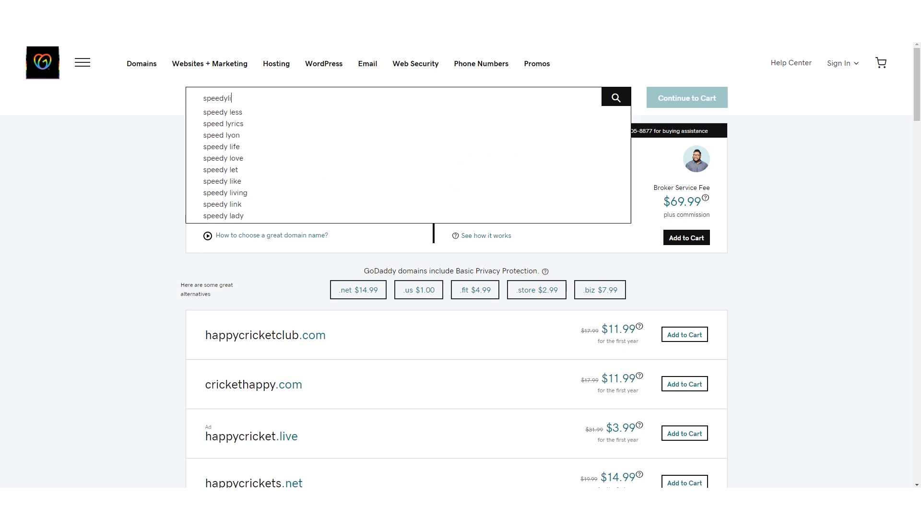
{"action": "key", "text": "Return"}
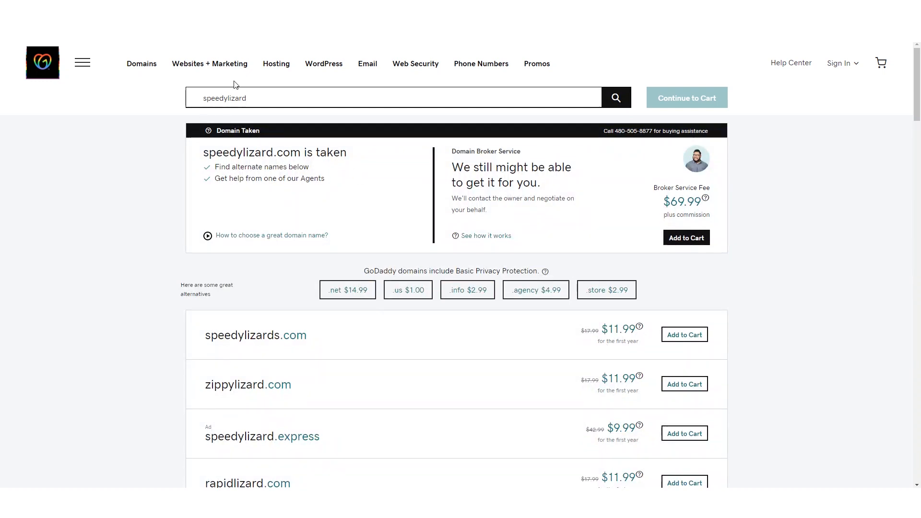
Check the availability of the domain name yellowgazelle with a new search.
{"action": "double_click", "coordinate": [280, 96]}
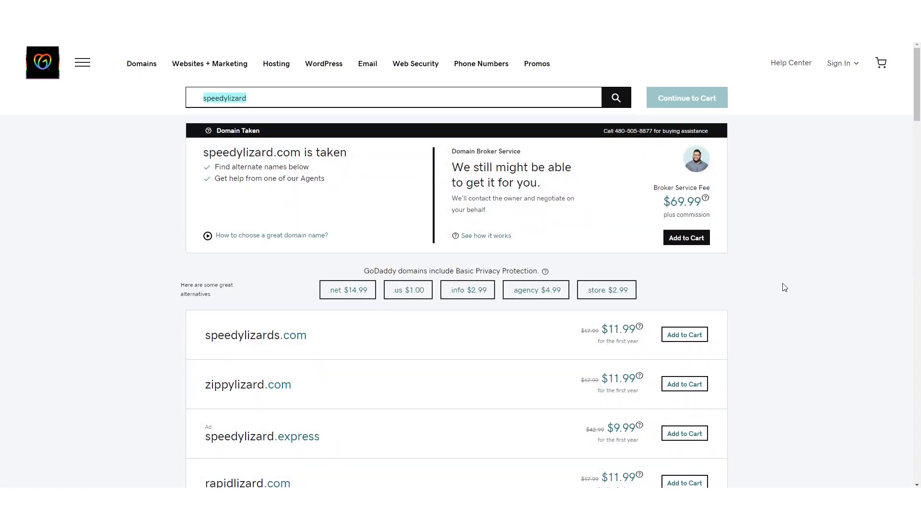
{"action": "type", "text": "yellow"}
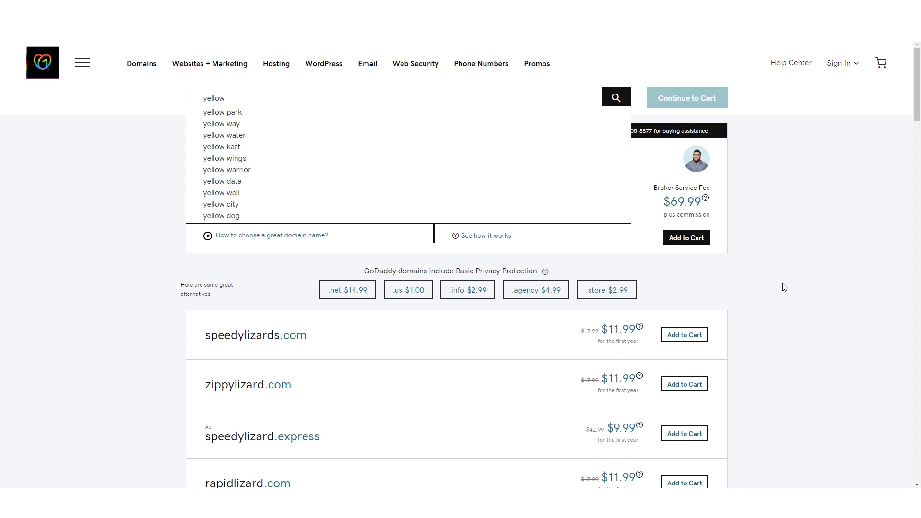
{"action": "type", "text": "gazelle"}
{"action": "key", "text": "Return"}
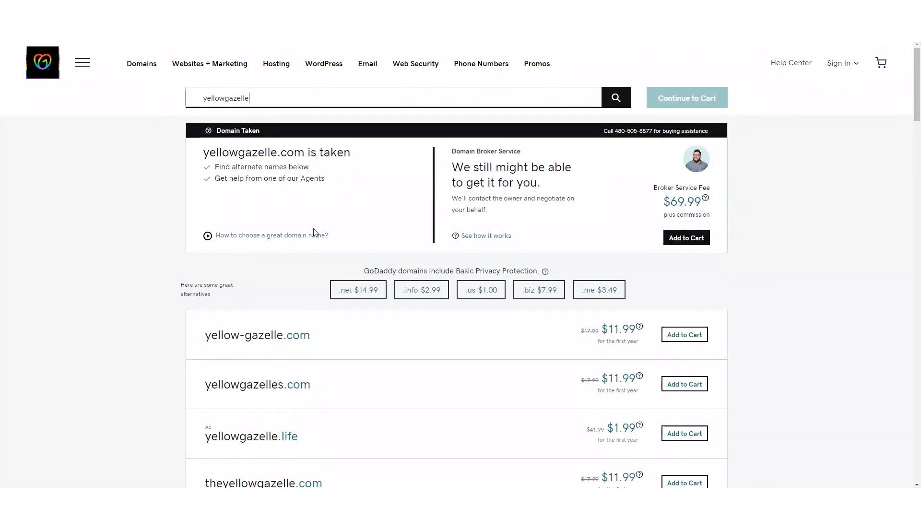
Run another domain search for the name grumpyfish.
{"action": "double_click", "coordinate": [230, 98]}
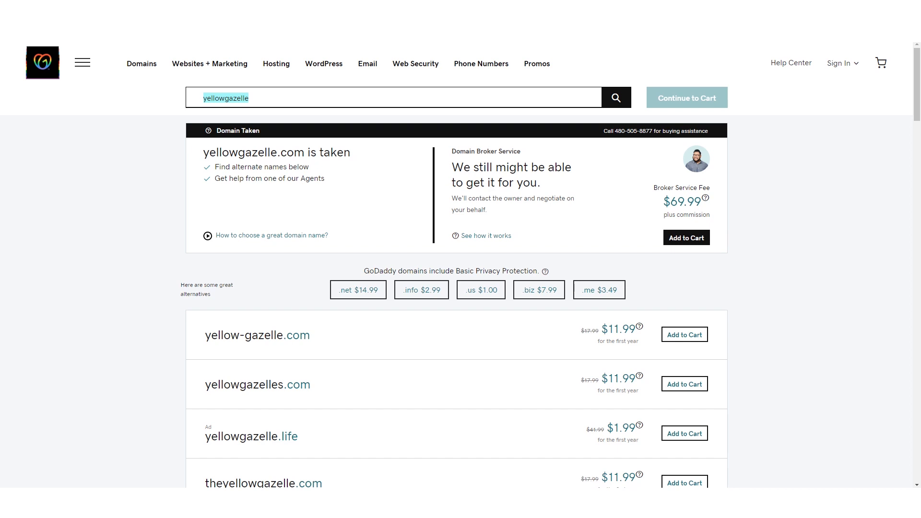
{"action": "type", "text": "grumpy"}
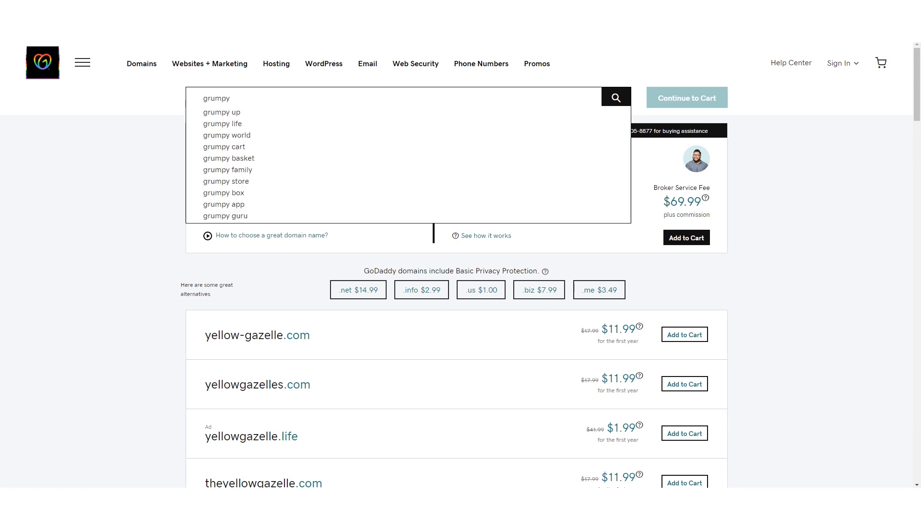
{"action": "type", "text": "fish"}
{"action": "key", "text": "Return"}
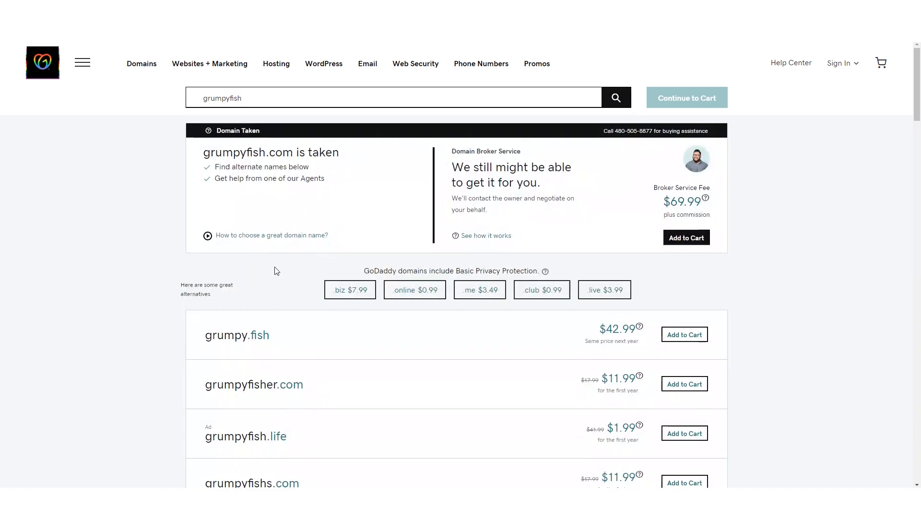
Clear the previous search term and search for the domain name lovelybanana.
{"action": "key", "text": "ctrl+a"}
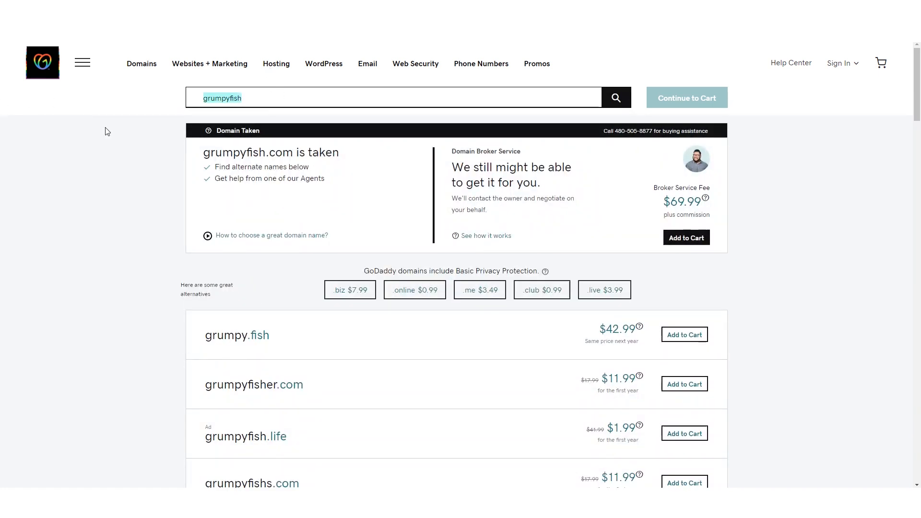
{"action": "key", "text": "BackSpace"}
{"action": "type", "text": "lovelybanana"}
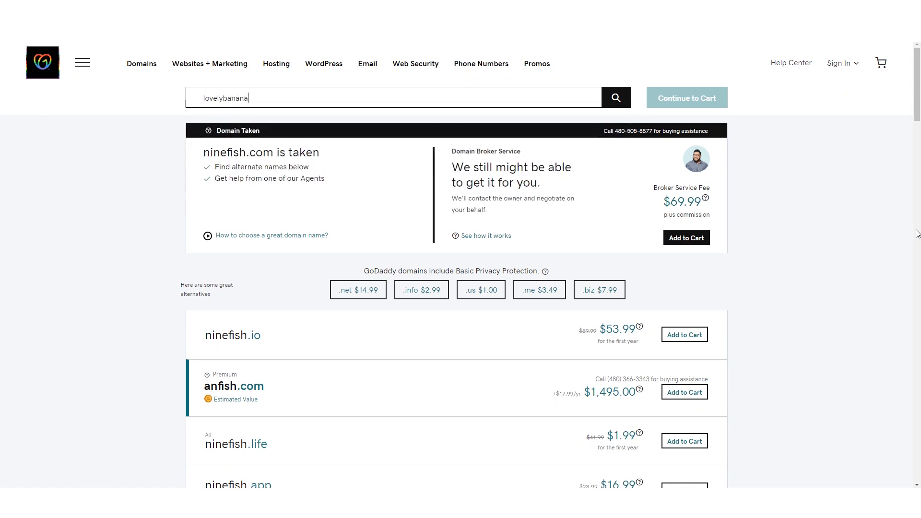
{"action": "key", "text": "Return"}
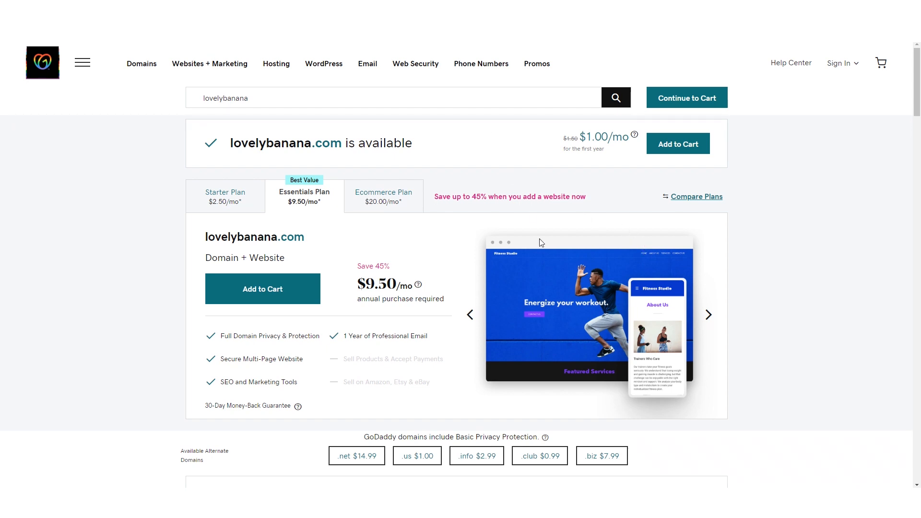
Look at the Starter Plan, return to the Essentials Plan and add the lovelybanana.com Domain + Website bundle to the cart.
{"action": "left_click", "coordinate": [244, 207]}
{"action": "left_click", "coordinate": [307, 194]}
{"action": "left_click", "coordinate": [259, 298]}
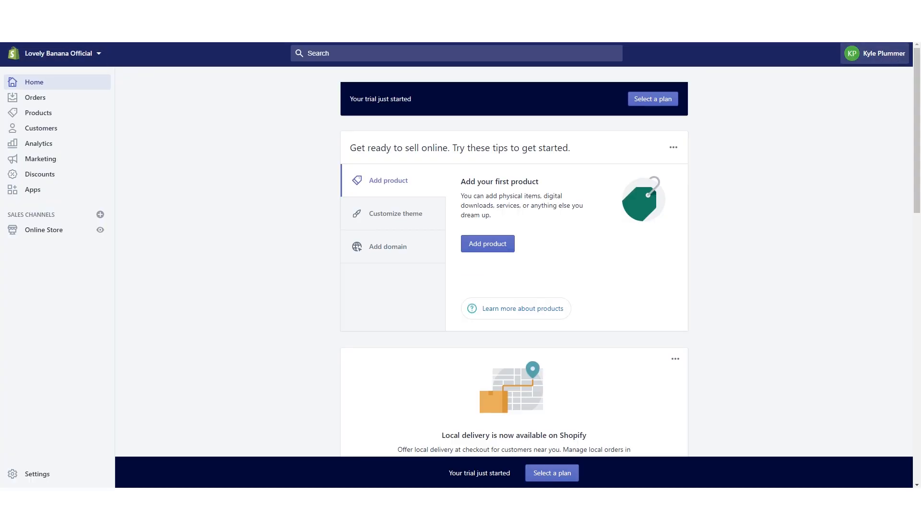
Switch to the Lovely Banana Official store in the Shopify admin and open its Domains page from the Add domain tip.
{"action": "left_click_drag", "start_coordinate": [917, 70], "coordinate": [917, 69]}
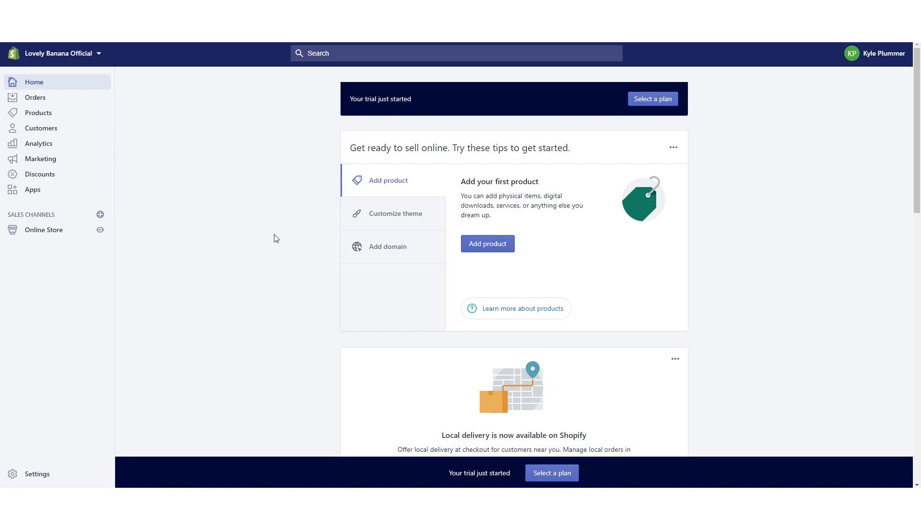
{"action": "scroll", "coordinate": [332, 182], "scroll_direction": "down", "scroll_amount": 2}
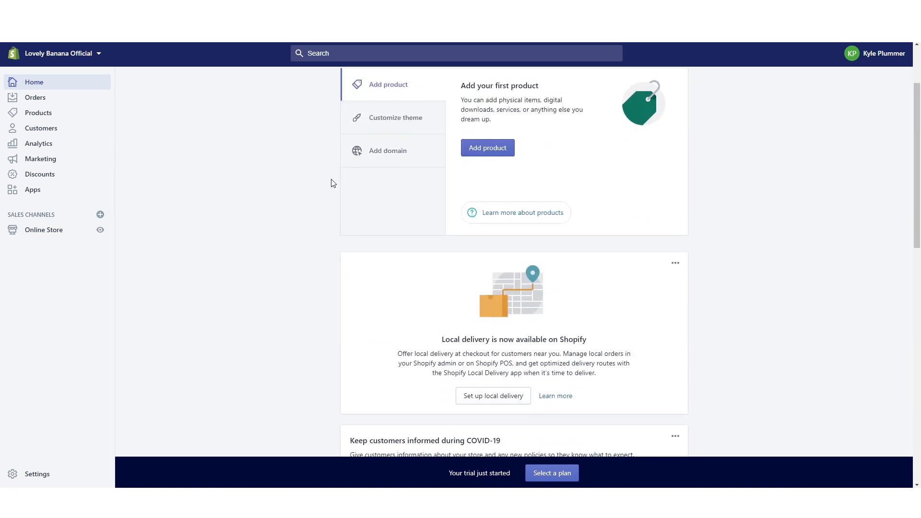
{"action": "left_click", "coordinate": [387, 153]}
{"action": "left_click", "coordinate": [494, 176]}
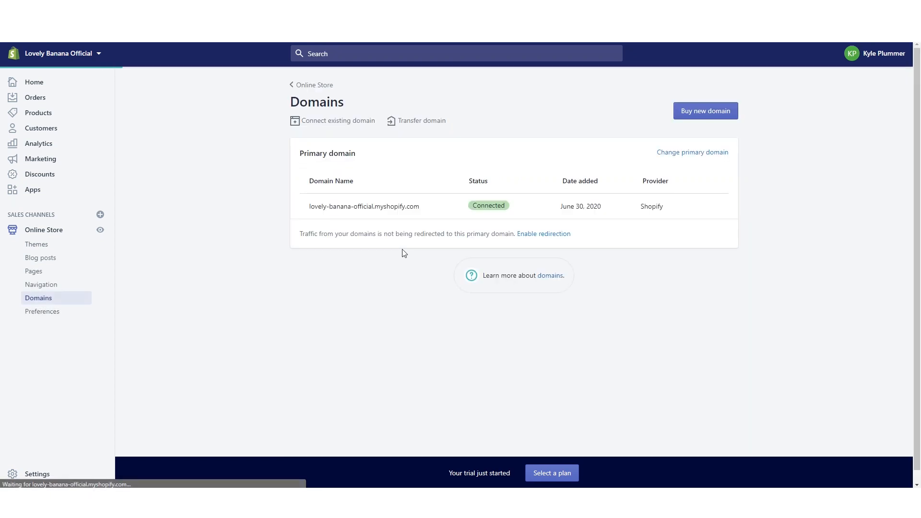
Start connecting an existing domain to the store, enter lovelybanana.com and continue to the GoDaddy connection options.
{"action": "left_click", "coordinate": [346, 126]}
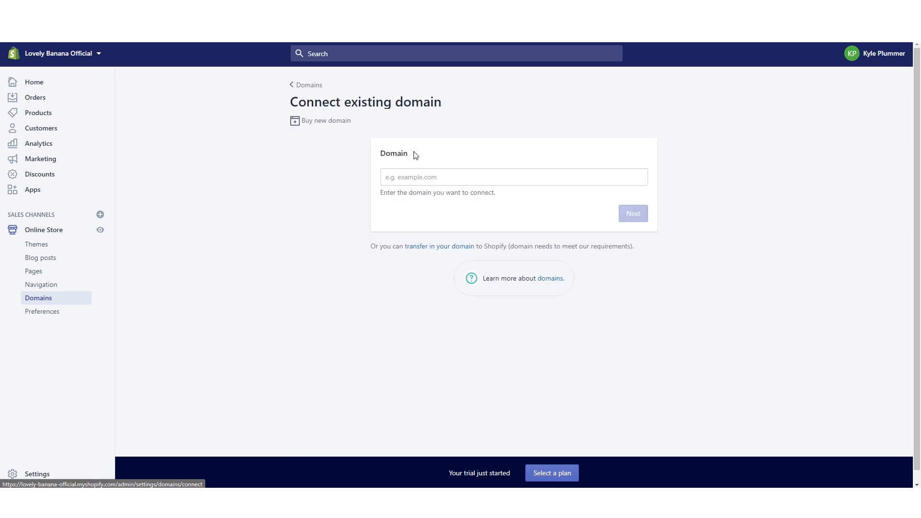
{"action": "left_click", "coordinate": [460, 176]}
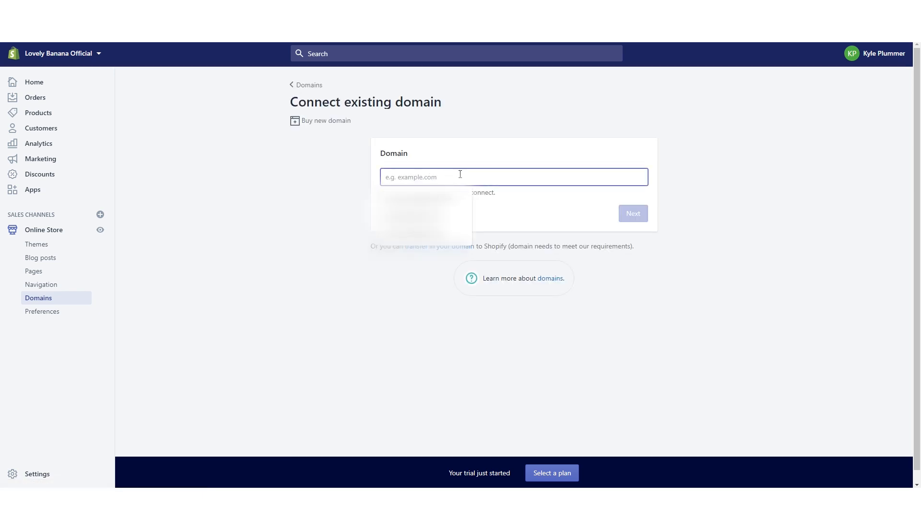
{"action": "left_click", "coordinate": [707, 370]}
{"action": "left_click", "coordinate": [455, 179]}
{"action": "type", "text": "lovelybanana"}
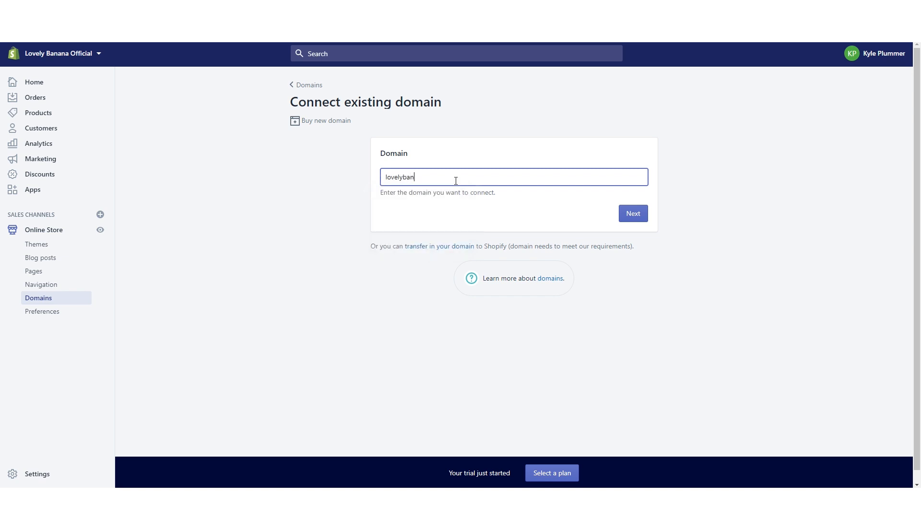
{"action": "key", "text": "BackSpace"}
{"action": "key", "text": "BackSpace"}
{"action": "type", "text": "as"}
{"action": "type", "text": "na.com"}
{"action": "left_click", "coordinate": [639, 213]}
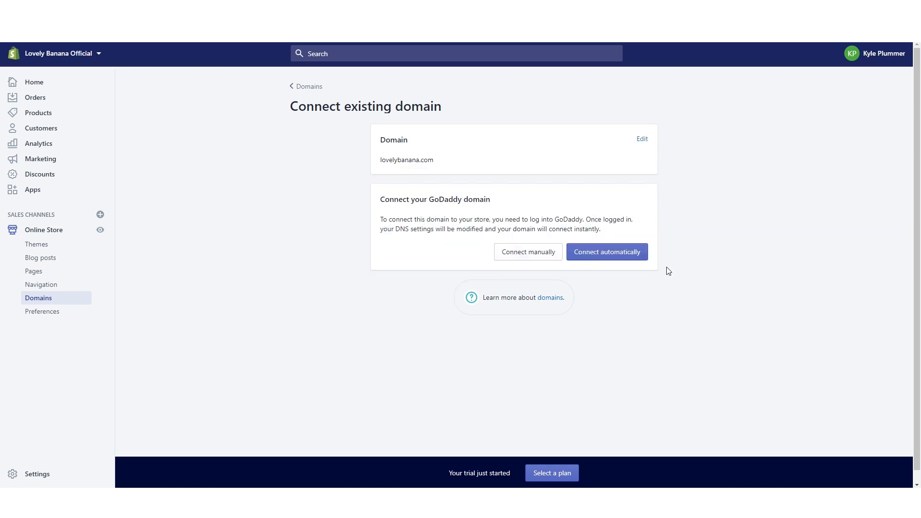
Connect lovelybanana.com to the store automatically, approve the DNS record changes at GoDaddy and close the Domain Connect window.
{"action": "left_click", "coordinate": [617, 253]}
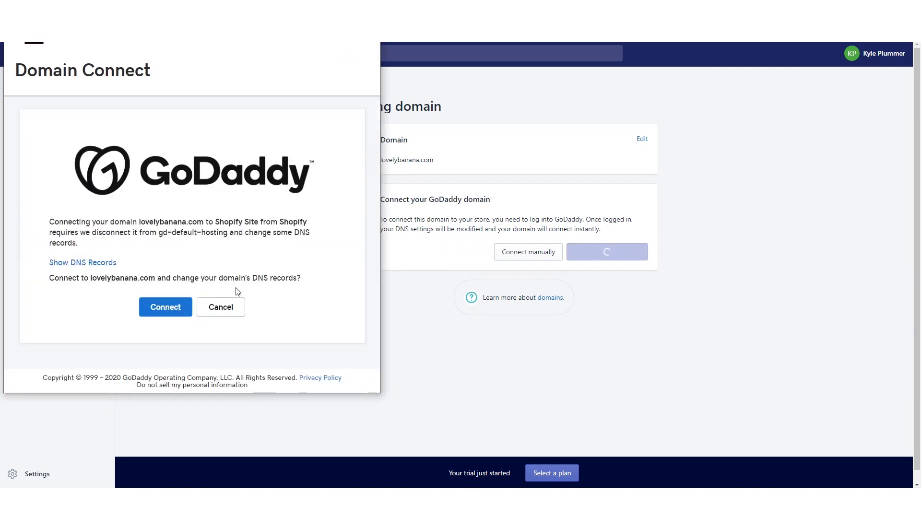
{"action": "left_click", "coordinate": [172, 305]}
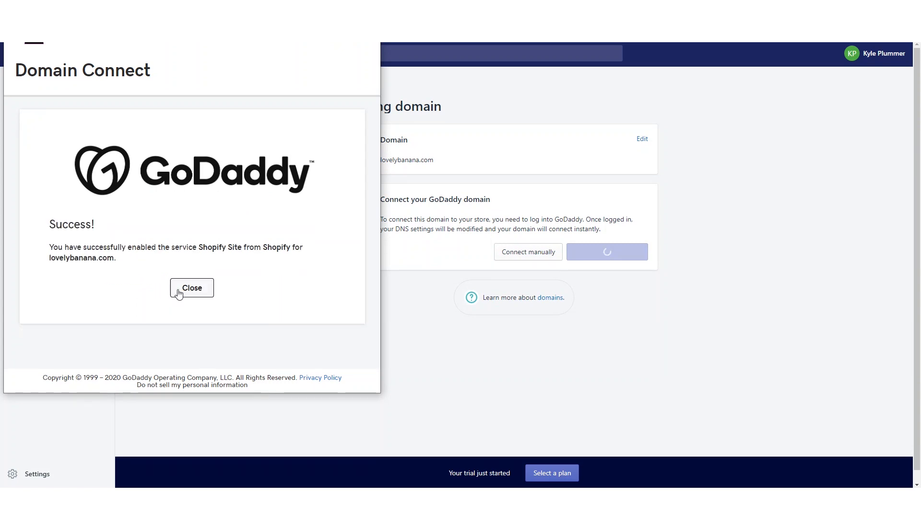
{"action": "left_click", "coordinate": [178, 289]}
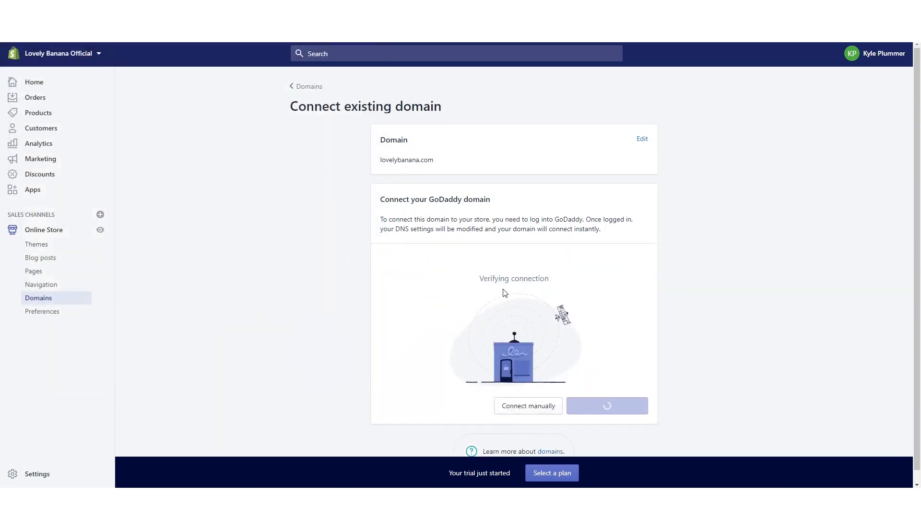
{"action": "scroll", "coordinate": [917, 144], "scroll_direction": "down", "scroll_amount": 1}
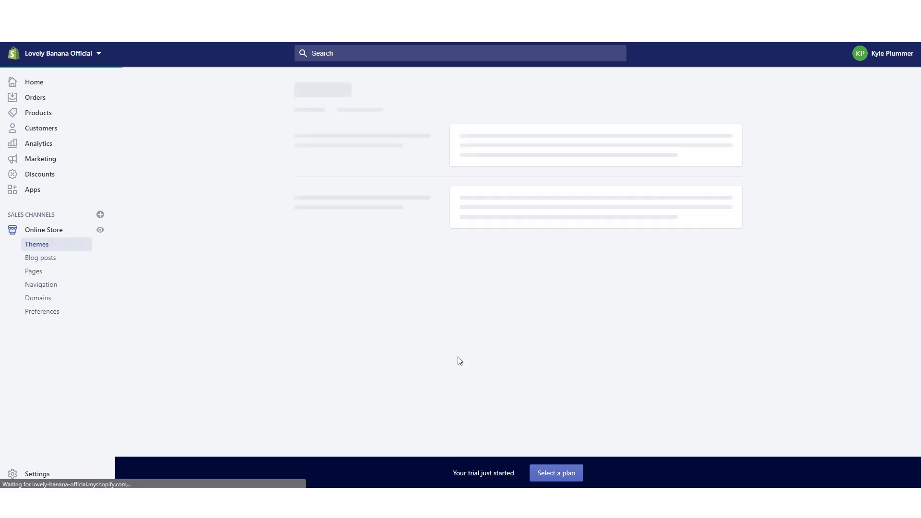
Browse the collection of free themes available for the store and close it without choosing one.
{"action": "left_click_drag", "start_coordinate": [916, 105], "coordinate": [918, 156]}
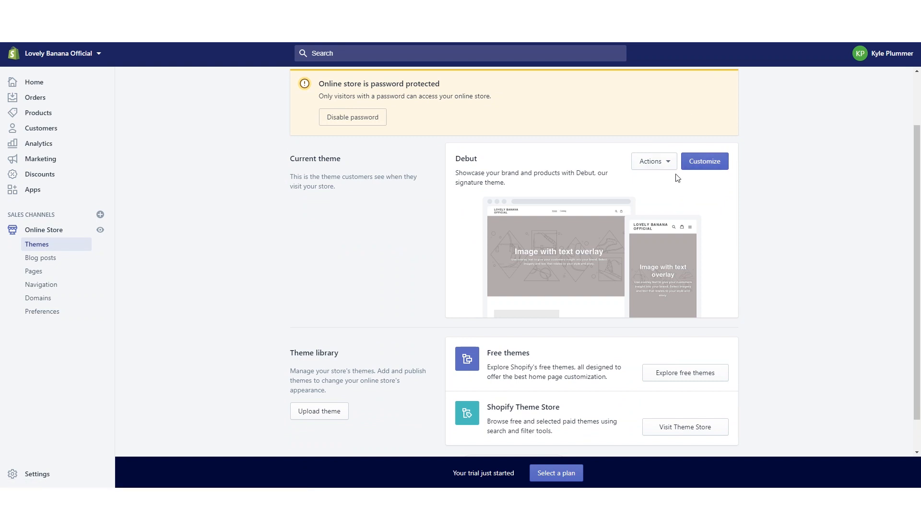
{"action": "scroll", "coordinate": [600, 243], "scroll_direction": "down", "scroll_amount": 1}
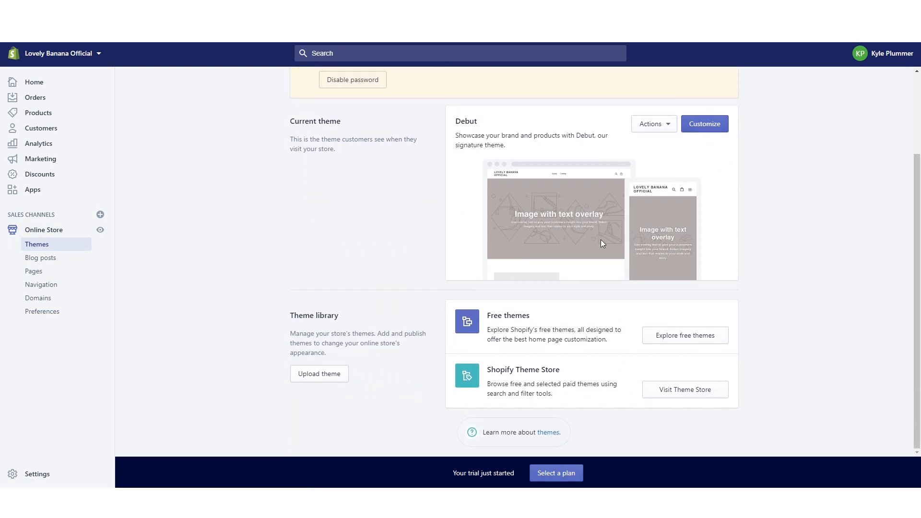
{"action": "left_click", "coordinate": [676, 336]}
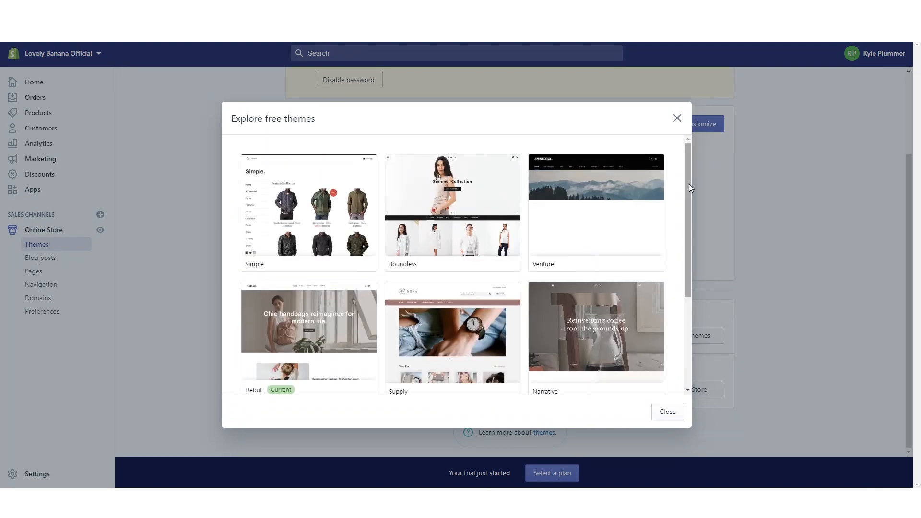
{"action": "left_click_drag", "start_coordinate": [688, 183], "coordinate": [679, 279]}
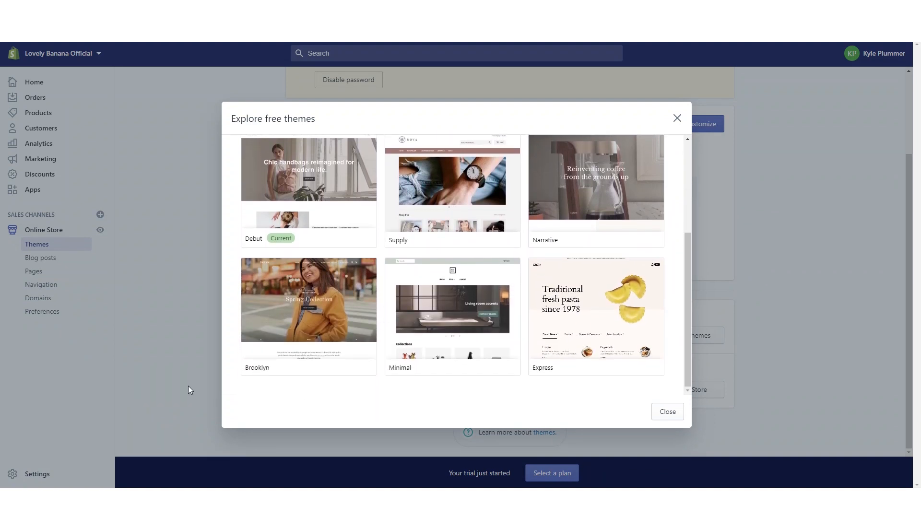
{"action": "left_click_drag", "start_coordinate": [685, 319], "coordinate": [688, 213]}
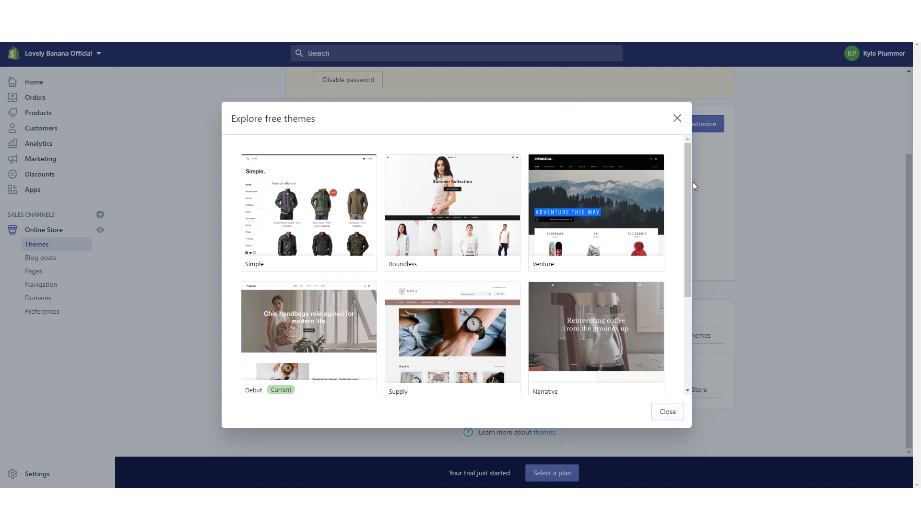
{"action": "left_click", "coordinate": [677, 119]}
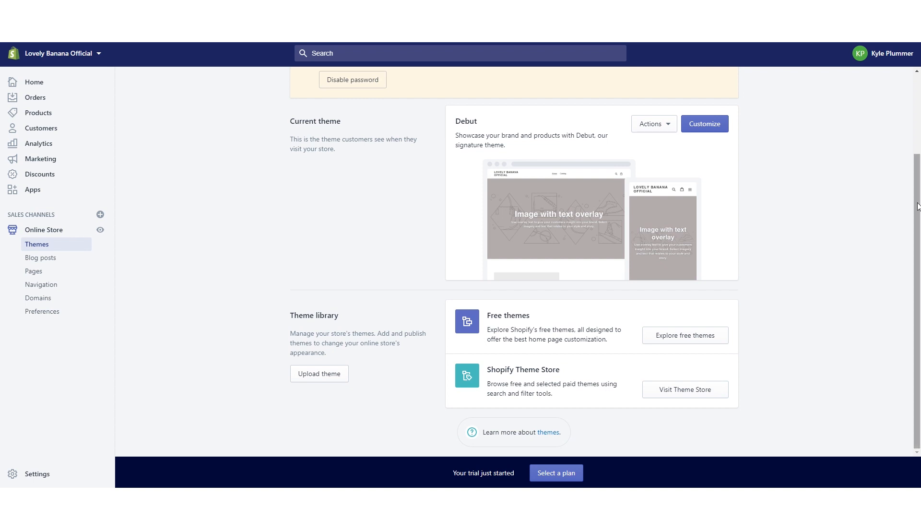
{"action": "mouse_move", "coordinate": [917, 203]}
{"action": "left_mouse_down"}
{"action": "mouse_move", "coordinate": [917, 193]}
{"action": "mouse_move", "coordinate": [917, 204]}
{"action": "left_mouse_up"}
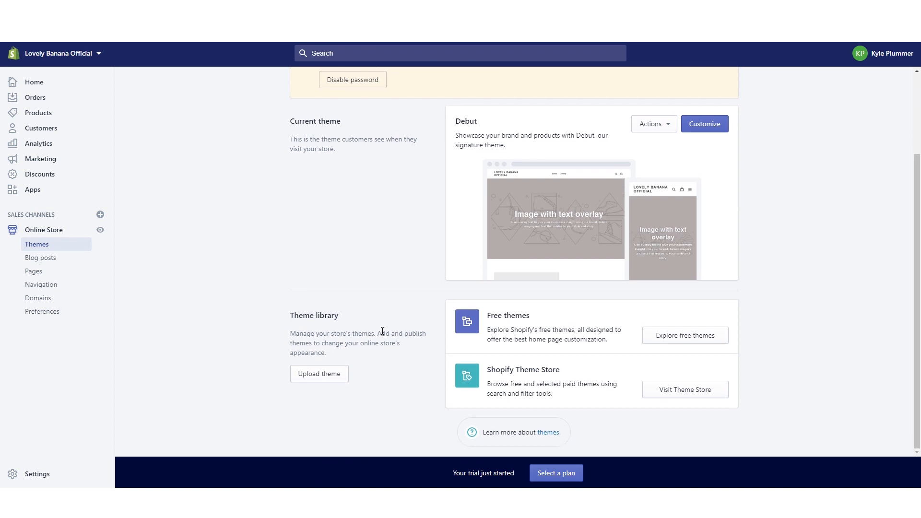
Look at the store's navigation menus, then open the Legal settings and look over the policy sections.
{"action": "left_click", "coordinate": [66, 288]}
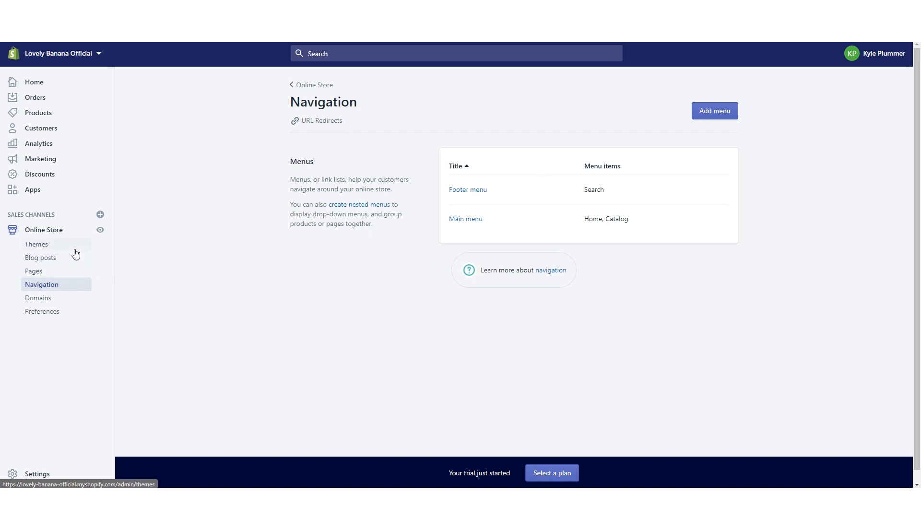
{"action": "left_click", "coordinate": [41, 477]}
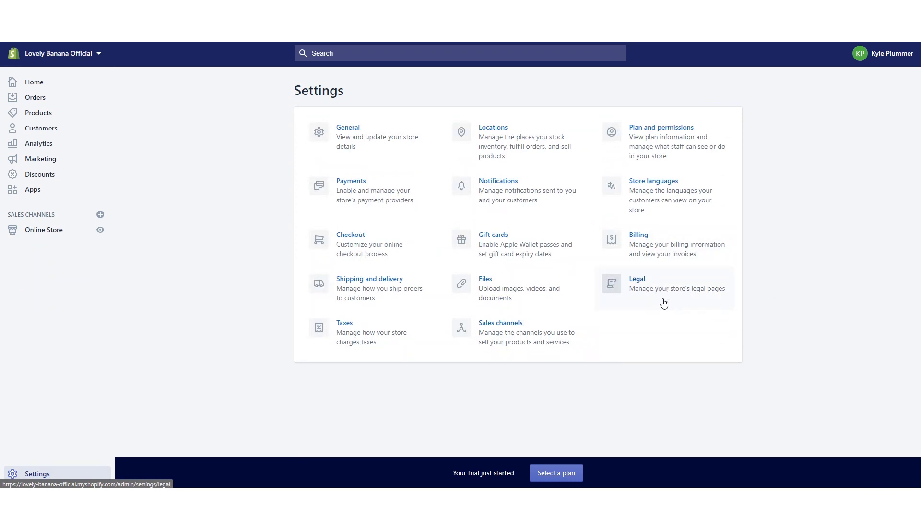
{"action": "left_click", "coordinate": [655, 287]}
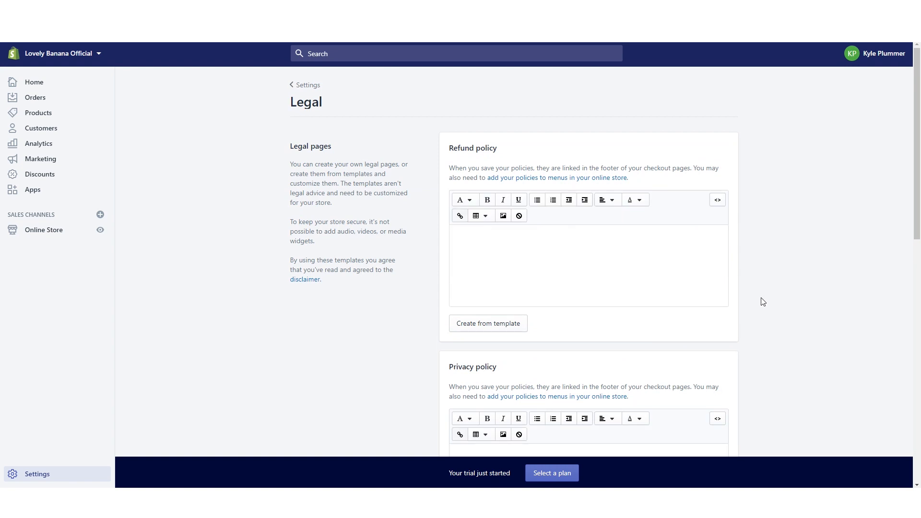
{"action": "mouse_move", "coordinate": [915, 135]}
{"action": "left_mouse_down"}
{"action": "mouse_move", "coordinate": [915, 375]}
{"action": "mouse_move", "coordinate": [914, 135]}
{"action": "left_mouse_up"}
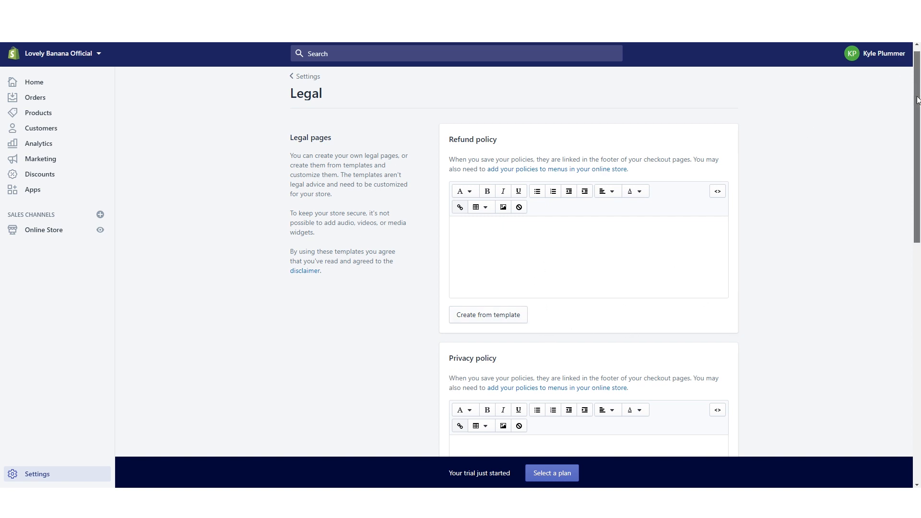
{"action": "scroll", "coordinate": [718, 240], "scroll_direction": "down", "scroll_amount": 6}
{"action": "scroll", "coordinate": [713, 239], "scroll_direction": "up", "scroll_amount": 6}
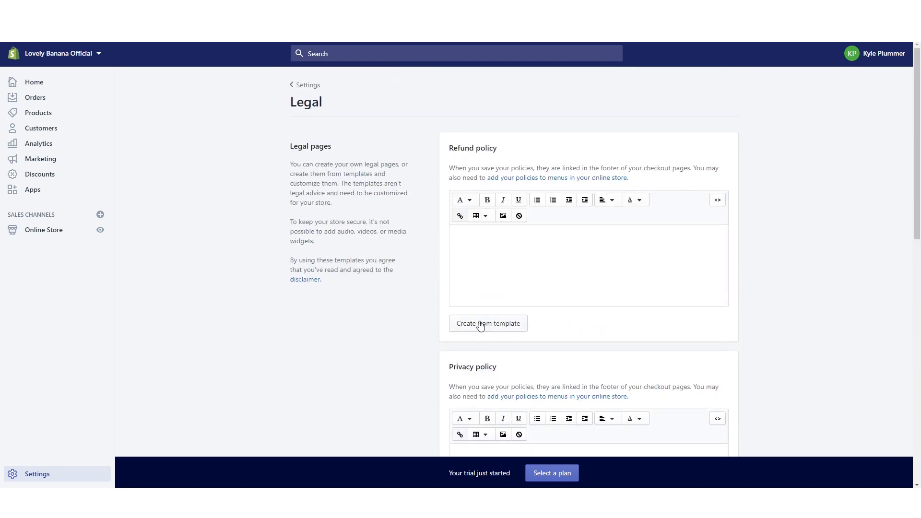
Create the store's refund policy from the template and look through its text.
{"action": "left_click", "coordinate": [488, 323]}
{"action": "left_click", "coordinate": [488, 323]}
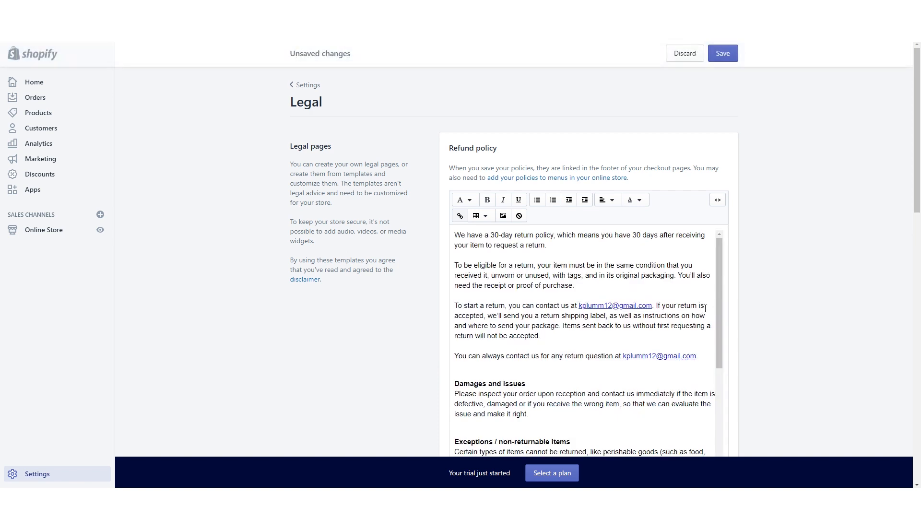
{"action": "scroll", "coordinate": [595, 330], "scroll_direction": "down", "scroll_amount": 6}
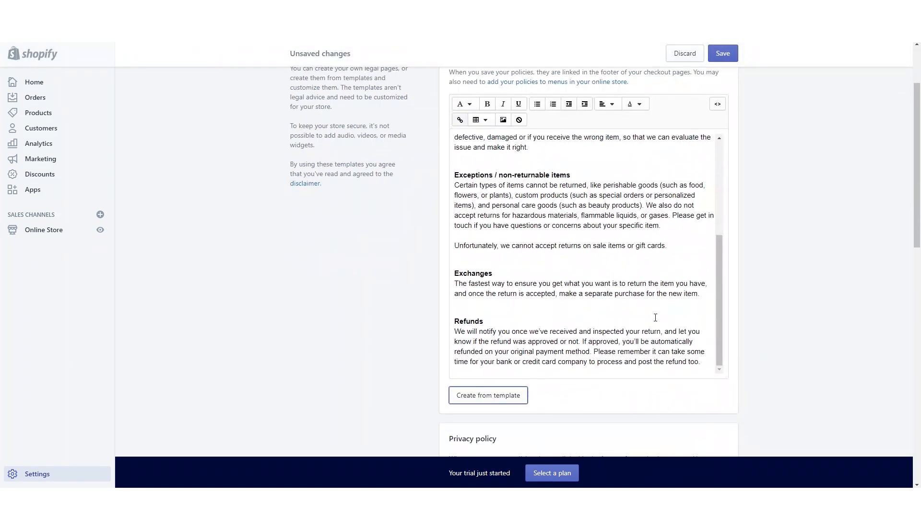
Create the privacy policy and terms of service from their templates and save the legal pages.
{"action": "scroll", "coordinate": [718, 298], "scroll_direction": "down", "scroll_amount": 6}
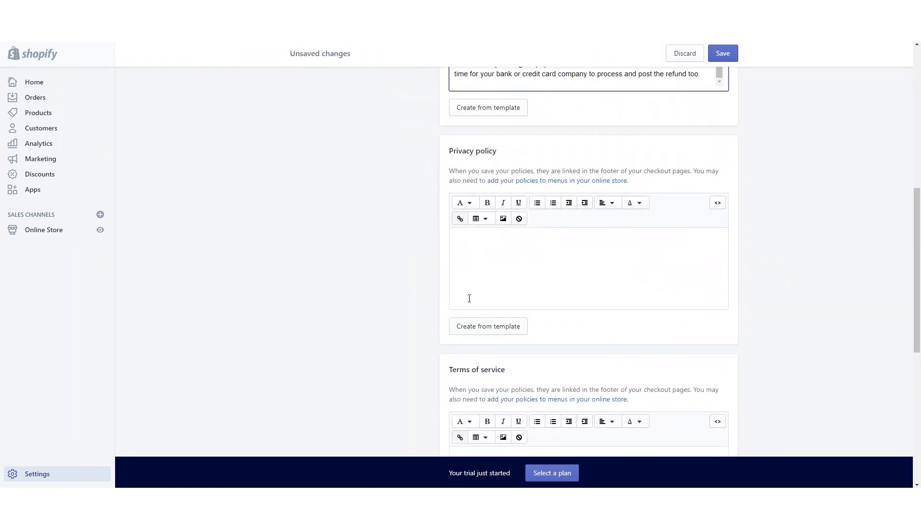
{"action": "left_click", "coordinate": [482, 330]}
{"action": "scroll", "coordinate": [777, 269], "scroll_direction": "down", "scroll_amount": 4}
{"action": "scroll", "coordinate": [830, 279], "scroll_direction": "down", "scroll_amount": 5}
{"action": "left_click", "coordinate": [499, 288]}
{"action": "scroll", "coordinate": [780, 278], "scroll_direction": "down", "scroll_amount": 4}
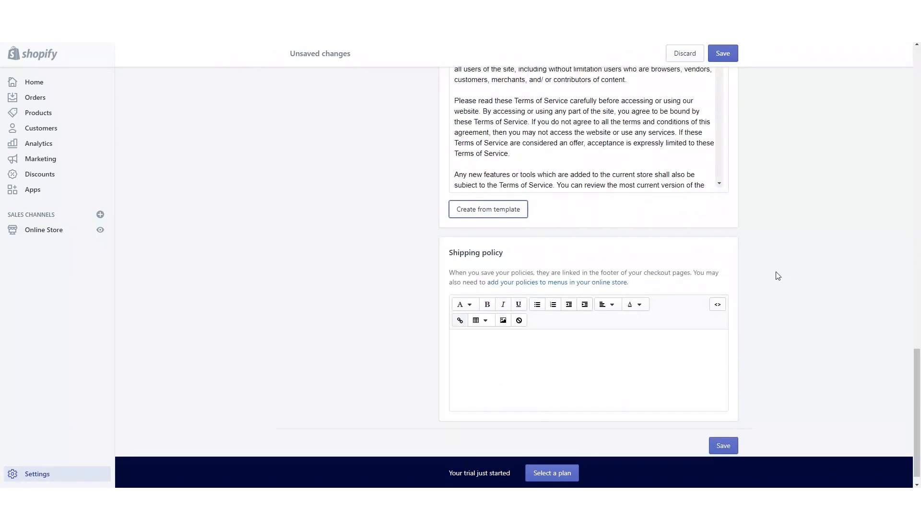
{"action": "scroll", "coordinate": [767, 282], "scroll_direction": "down", "scroll_amount": 1}
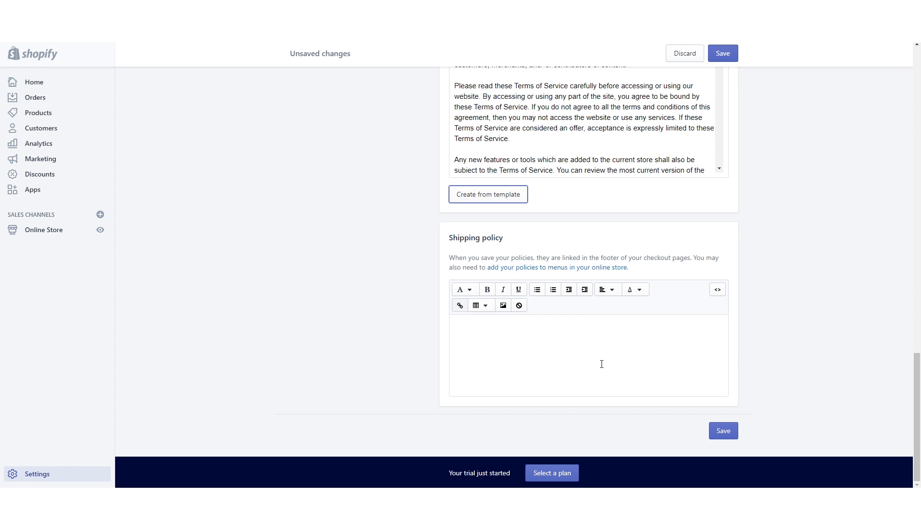
{"action": "key", "text": "ctrl+s"}
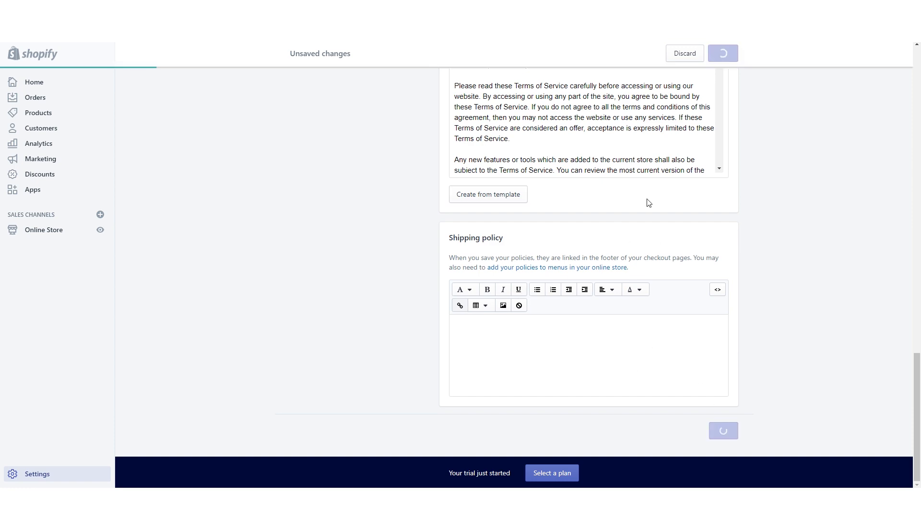
Return to the online store's navigation settings and open the Footer menu for editing.
{"action": "scroll", "coordinate": [499, 245], "scroll_direction": "up", "scroll_amount": 4}
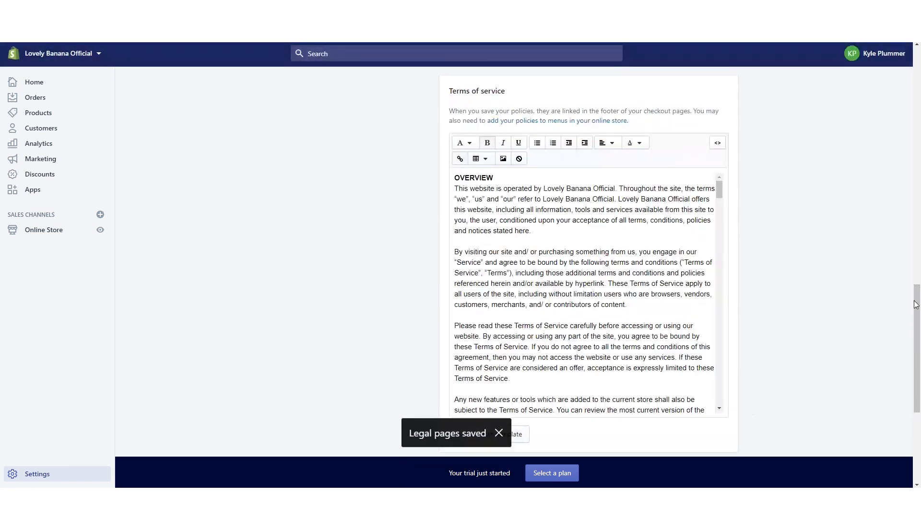
{"action": "scroll", "coordinate": [499, 246], "scroll_direction": "up", "scroll_amount": 10}
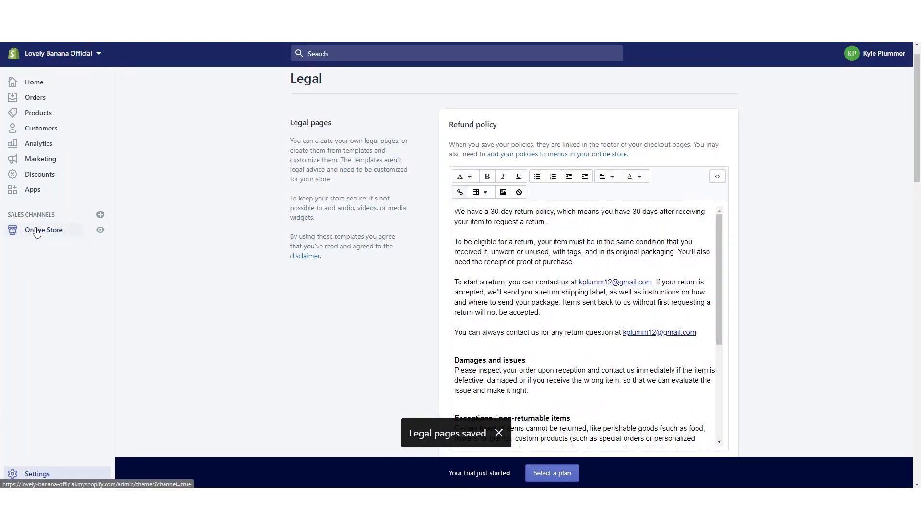
{"action": "left_click", "coordinate": [37, 232]}
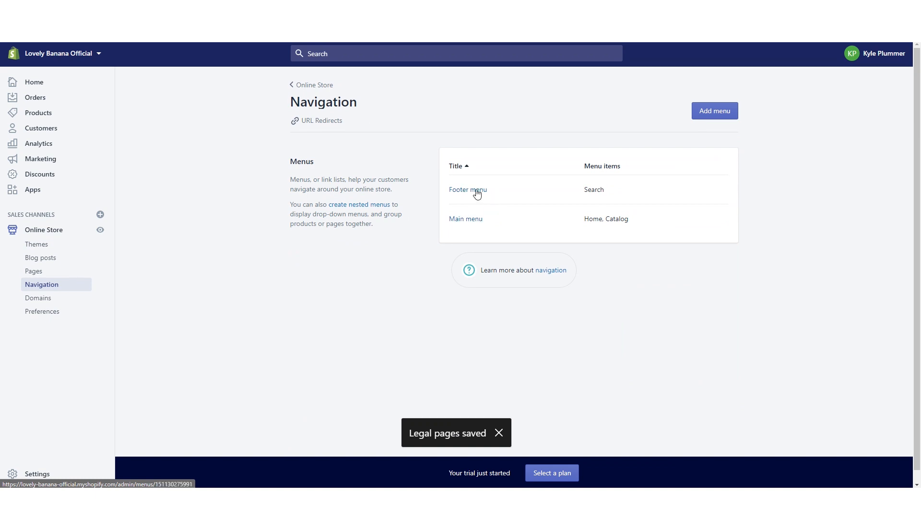
{"action": "left_click", "coordinate": [475, 194]}
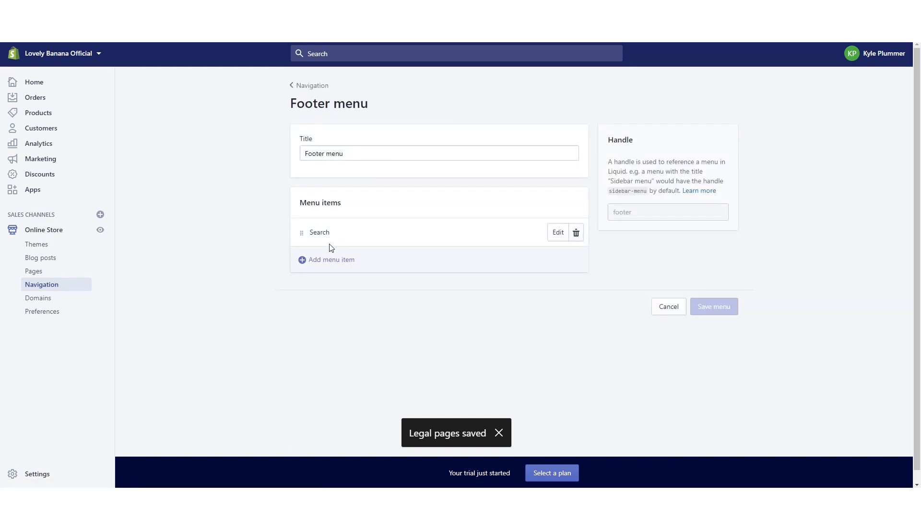
Add a footer menu item named Privacy Policy, linked to the matching store policy.
{"action": "left_click", "coordinate": [301, 266]}
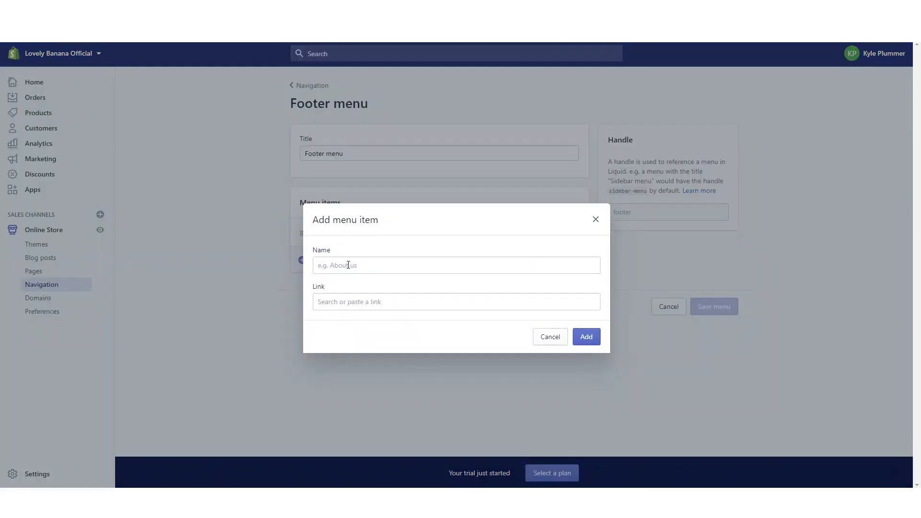
{"action": "left_click", "coordinate": [355, 303]}
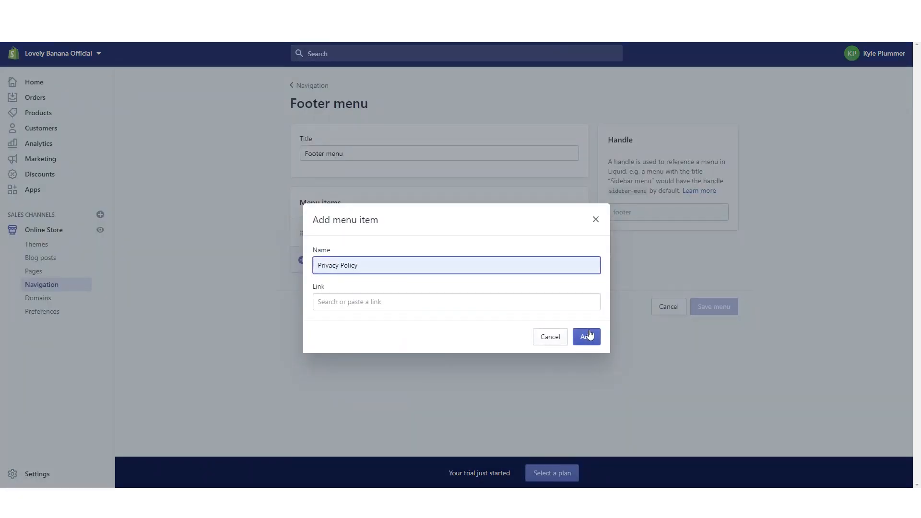
{"action": "left_click", "coordinate": [551, 303]}
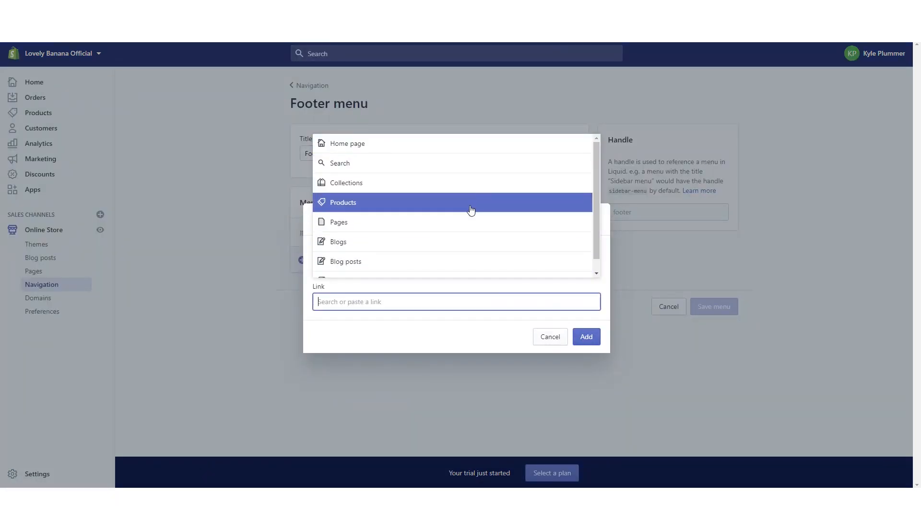
{"action": "scroll", "coordinate": [474, 246], "scroll_direction": "down", "scroll_amount": 1}
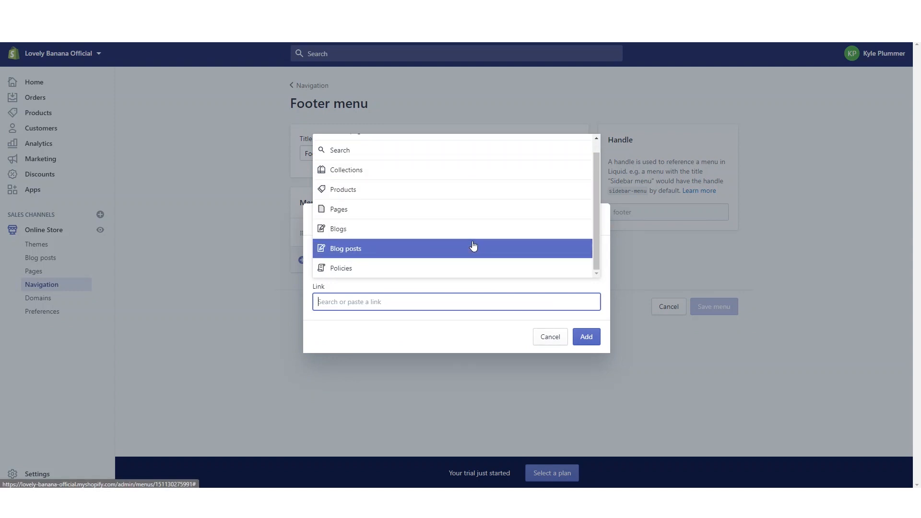
{"action": "left_click", "coordinate": [452, 266]}
{"action": "left_click", "coordinate": [395, 235]}
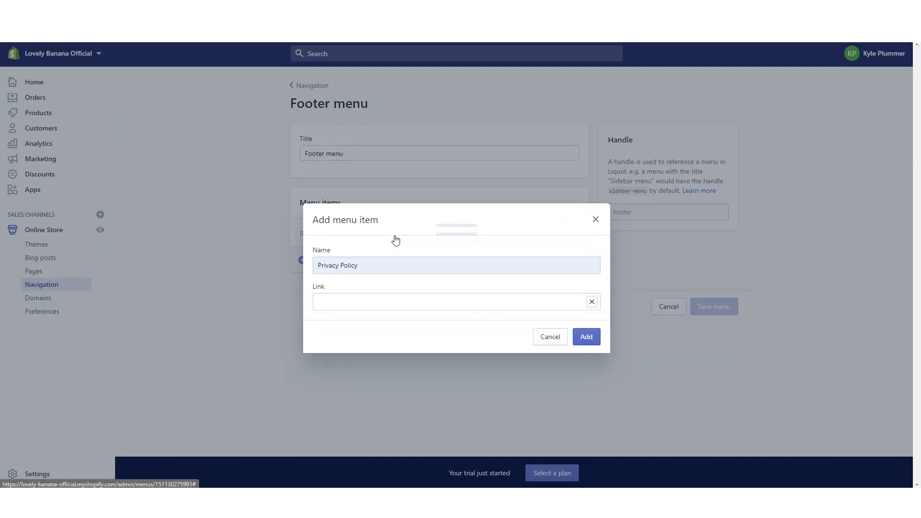
{"action": "left_click", "coordinate": [583, 340]}
Add a footer menu item named Terms Of Service, linked to the Terms of Service policy.
{"action": "left_click", "coordinate": [309, 288]}
{"action": "left_click", "coordinate": [336, 266]}
{"action": "left_click", "coordinate": [349, 322]}
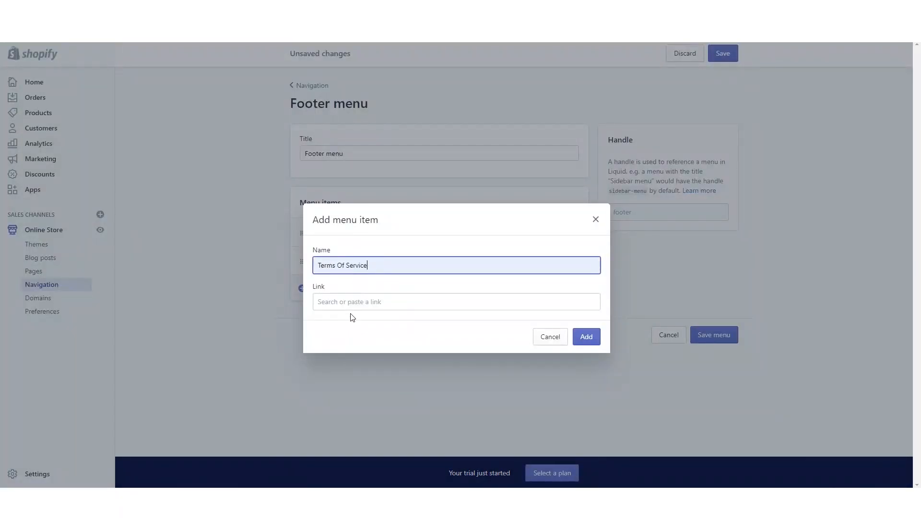
{"action": "left_click", "coordinate": [358, 303]}
{"action": "left_click", "coordinate": [341, 268]}
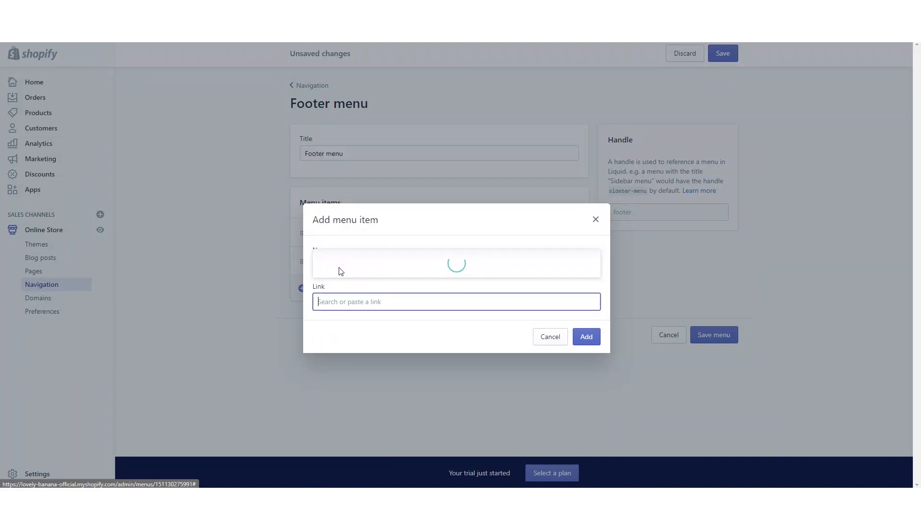
{"action": "left_click", "coordinate": [319, 207]}
{"action": "left_click", "coordinate": [586, 337]}
{"action": "left_click", "coordinate": [586, 337]}
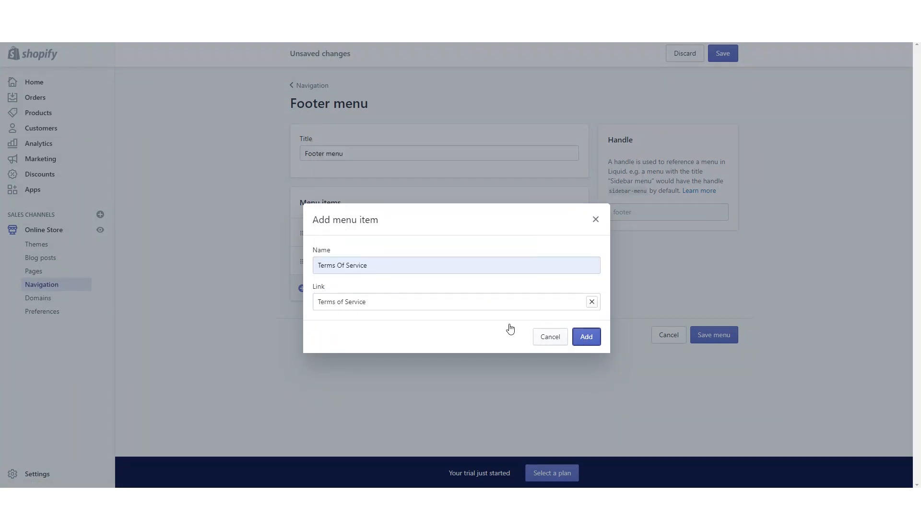
Add a footer menu item named Refund Policy, linked to the Refund Policy, and save the menu.
{"action": "left_click", "coordinate": [306, 320]}
{"action": "left_click", "coordinate": [341, 267]}
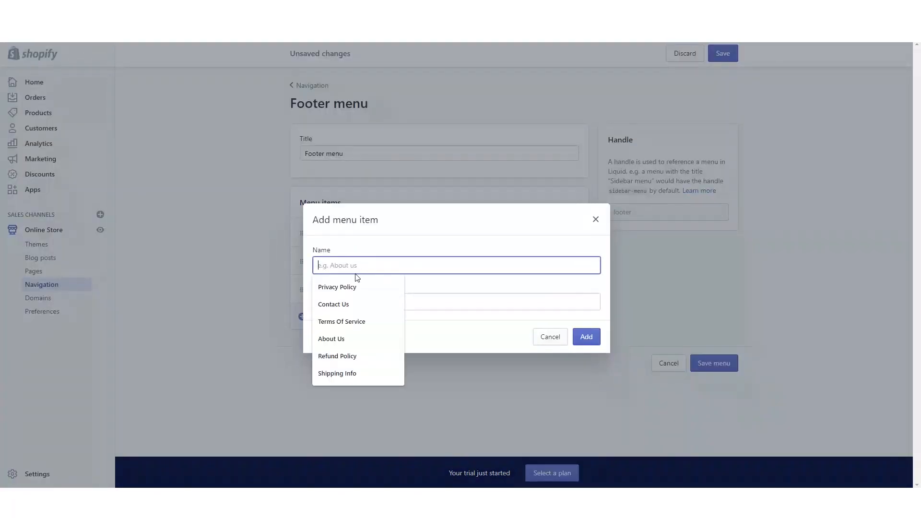
{"action": "left_click", "coordinate": [352, 357]}
{"action": "left_click", "coordinate": [347, 302]}
{"action": "scroll", "coordinate": [355, 259], "scroll_direction": "down", "scroll_amount": 1}
{"action": "left_click", "coordinate": [358, 271]}
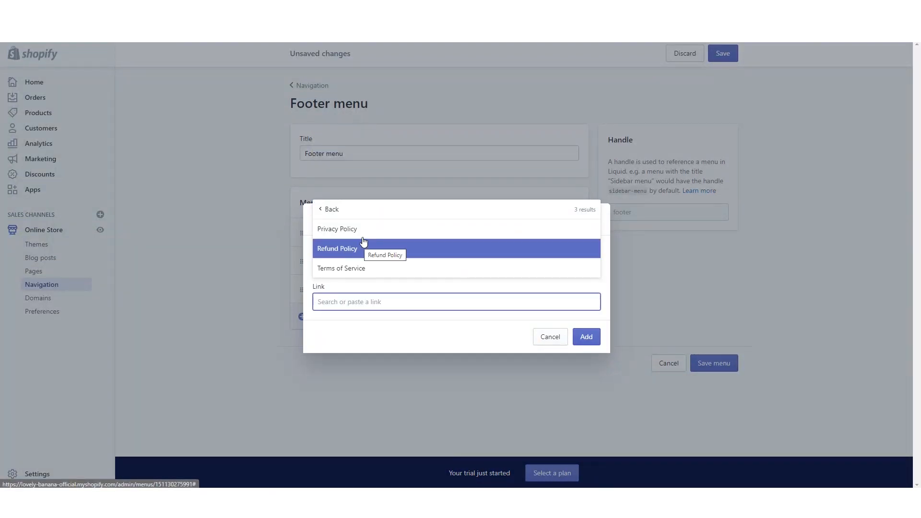
{"action": "left_click", "coordinate": [360, 250]}
{"action": "left_click", "coordinate": [585, 335]}
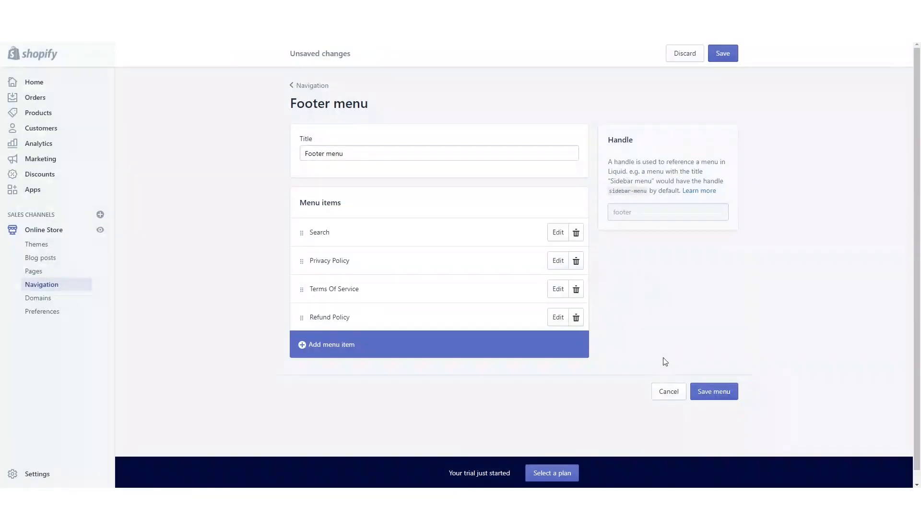
{"action": "left_click", "coordinate": [721, 393]}
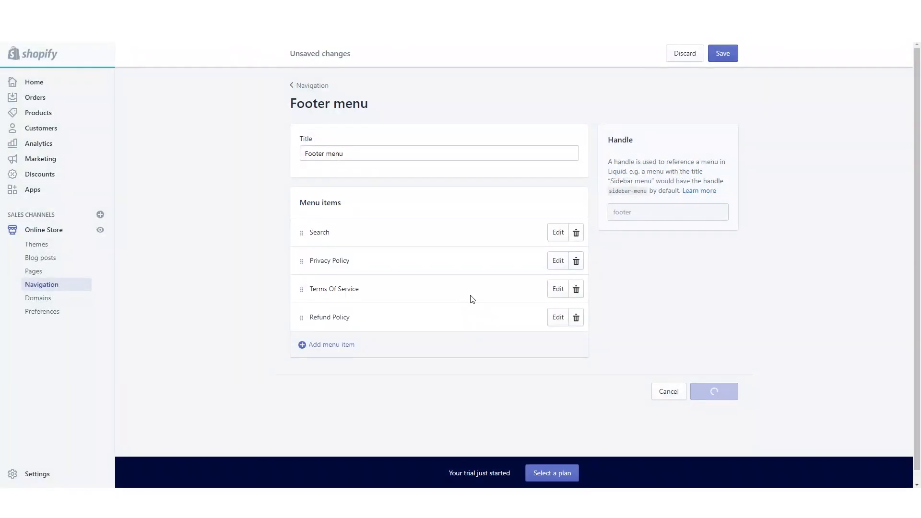
Start a new page in the online store and title it Contact Us.
{"action": "left_click", "coordinate": [62, 273]}
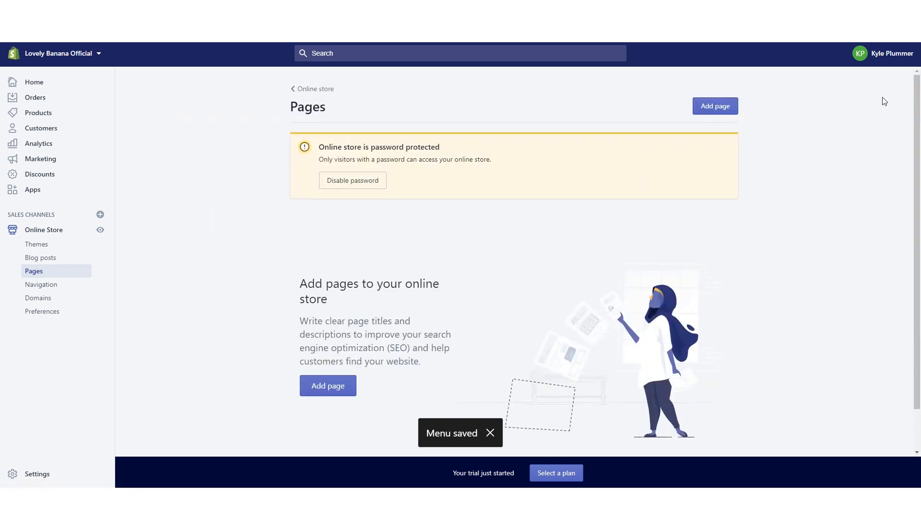
{"action": "scroll", "coordinate": [607, 232], "scroll_direction": "down", "scroll_amount": 1}
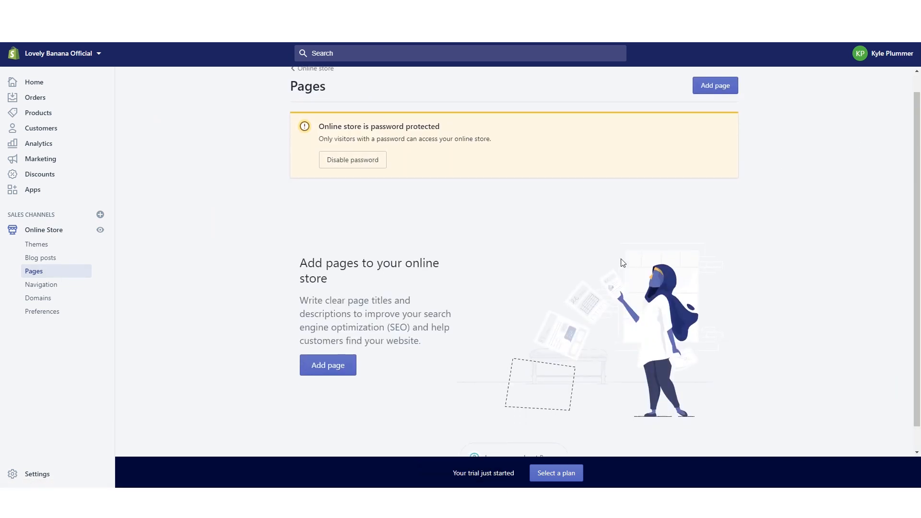
{"action": "scroll", "coordinate": [649, 263], "scroll_direction": "down", "scroll_amount": 1}
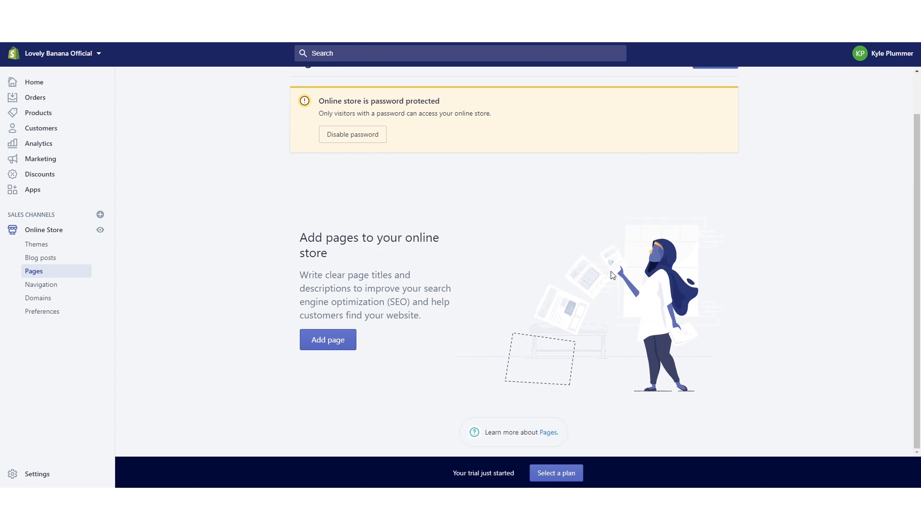
{"action": "left_click", "coordinate": [331, 341]}
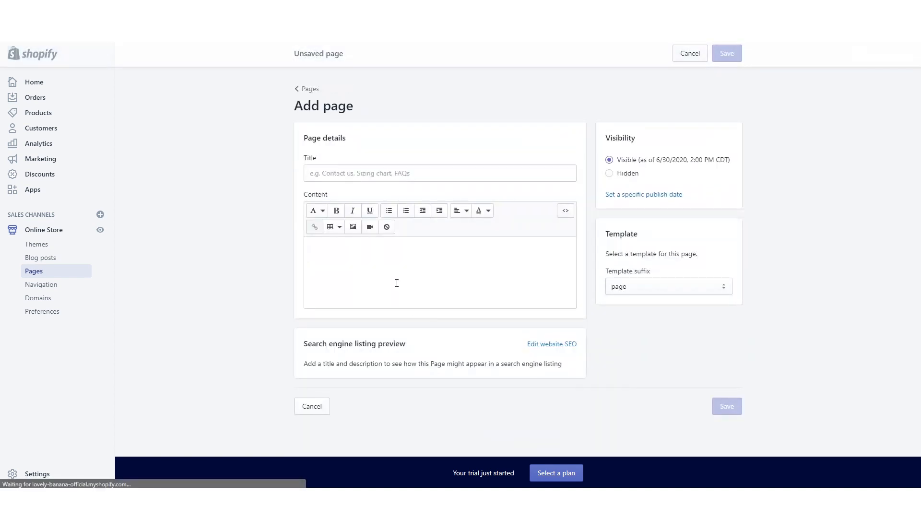
{"action": "left_click", "coordinate": [457, 168]}
{"action": "type", "text": "Contact Us"}
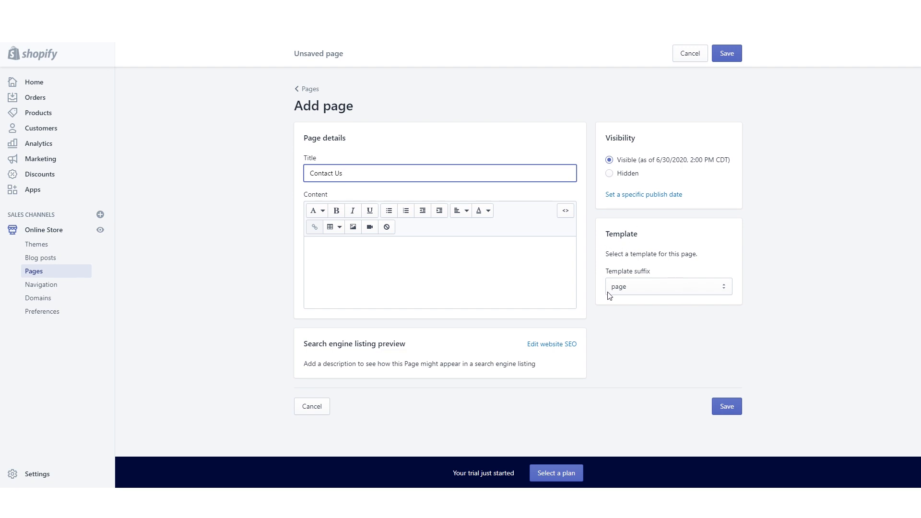
Change the template suffix of the Contact Us page and save the page.
{"action": "left_click", "coordinate": [653, 288]}
{"action": "left_click", "coordinate": [654, 287]}
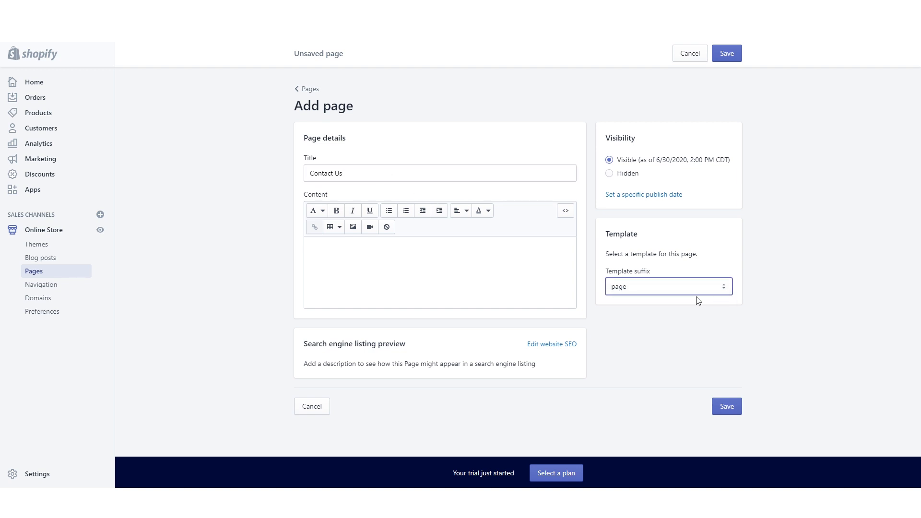
{"action": "left_click", "coordinate": [648, 289]}
{"action": "left_click", "coordinate": [630, 310]}
{"action": "left_click", "coordinate": [728, 406]}
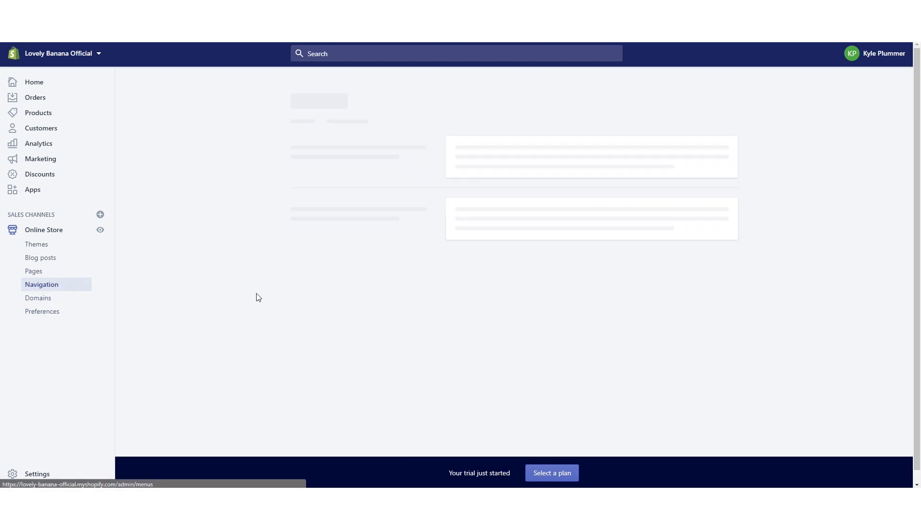
Add a Contact Us item linked to the Contact Us page to the Footer menu and save the menu.
{"action": "left_click", "coordinate": [476, 194]}
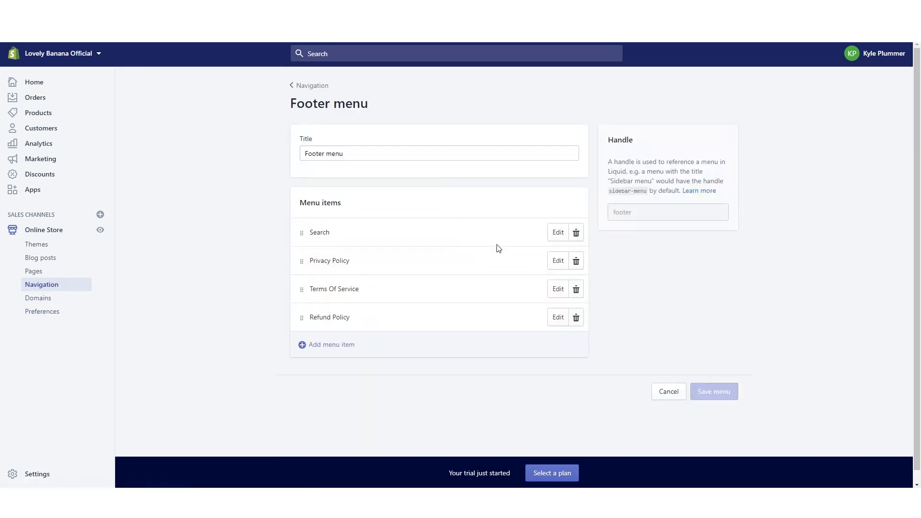
{"action": "left_click", "coordinate": [333, 343]}
{"action": "left_click", "coordinate": [348, 265]}
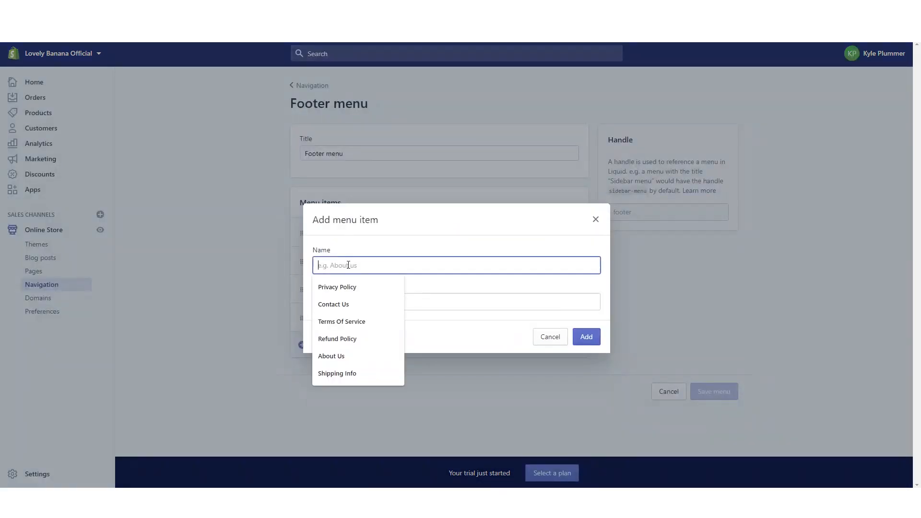
{"action": "left_click", "coordinate": [346, 303]}
{"action": "left_click", "coordinate": [345, 305]}
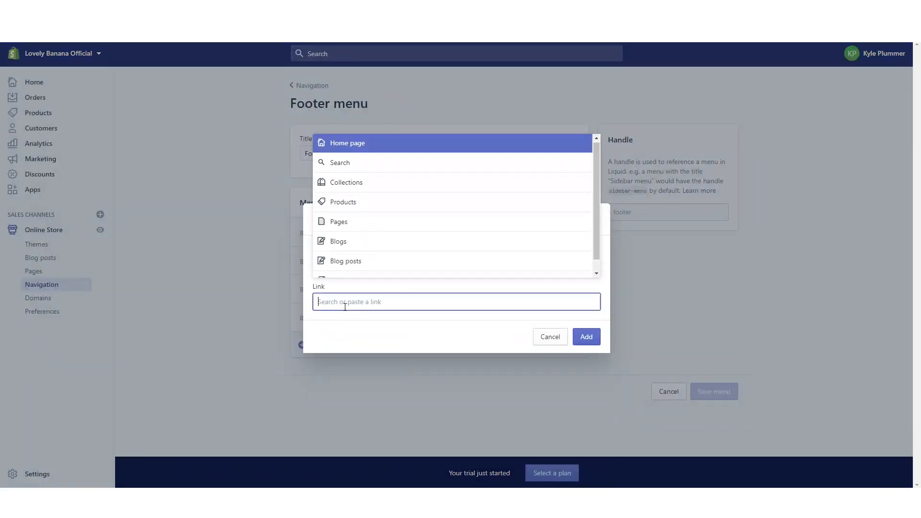
{"action": "left_click", "coordinate": [360, 227]}
{"action": "left_click", "coordinate": [359, 254]}
{"action": "left_click", "coordinate": [359, 259]}
{"action": "left_click", "coordinate": [583, 343]}
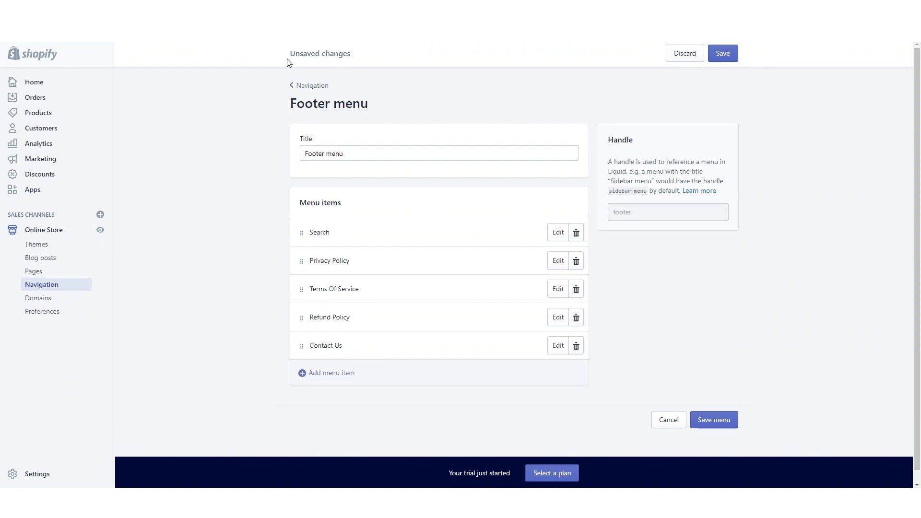
{"action": "left_click", "coordinate": [717, 58]}
Open the Main menu from the navigation settings and remove its Catalog item.
{"action": "left_click", "coordinate": [298, 88]}
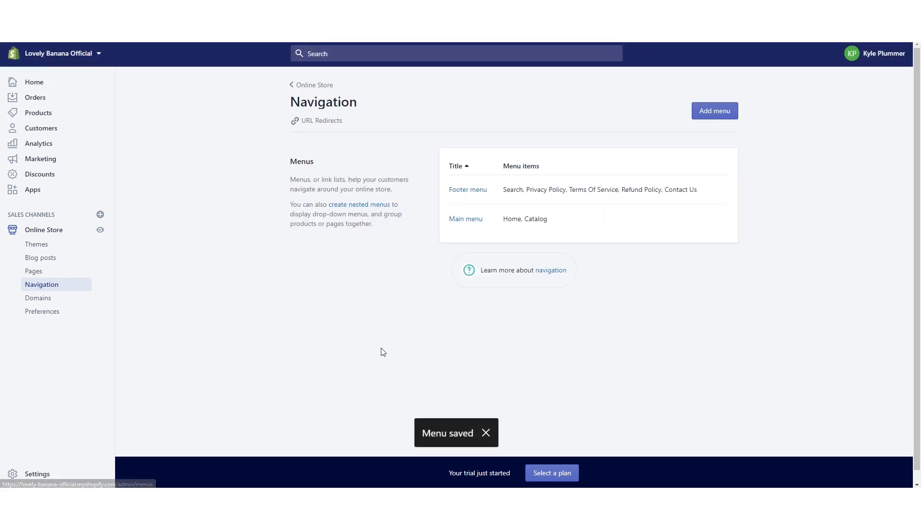
{"action": "left_click", "coordinate": [468, 219]}
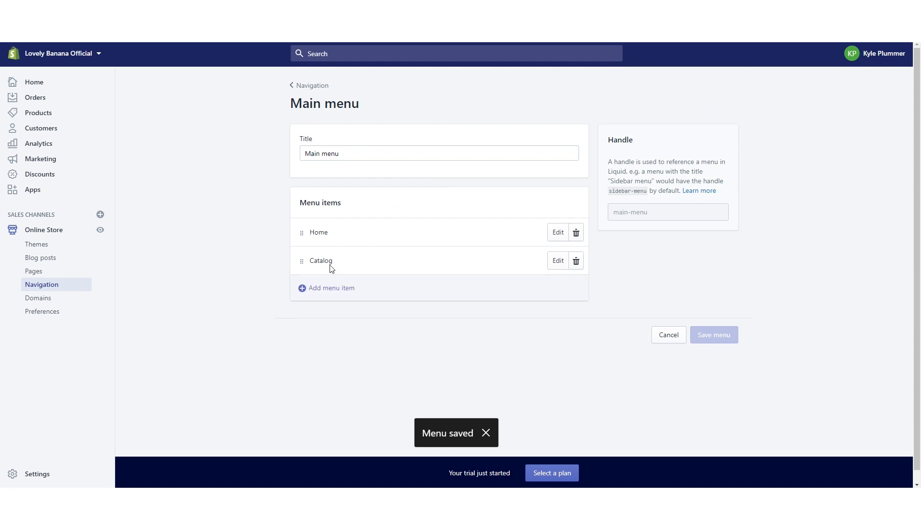
{"action": "left_click", "coordinate": [576, 261]}
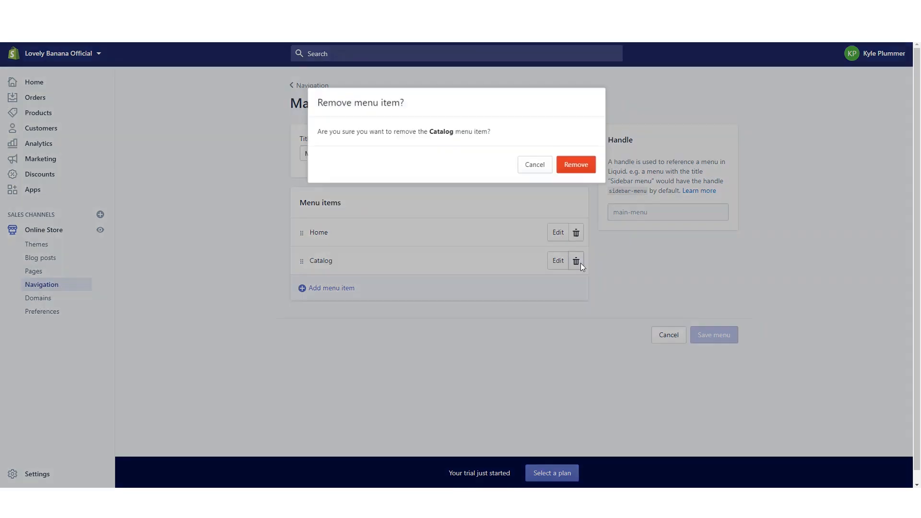
{"action": "left_click", "coordinate": [581, 168]}
Add a Contact Us item linked to the Contact Us page to the Main menu and save the menu.
{"action": "left_click", "coordinate": [302, 259]}
{"action": "left_click", "coordinate": [315, 264]}
{"action": "left_click", "coordinate": [346, 287]}
{"action": "left_click", "coordinate": [350, 301]}
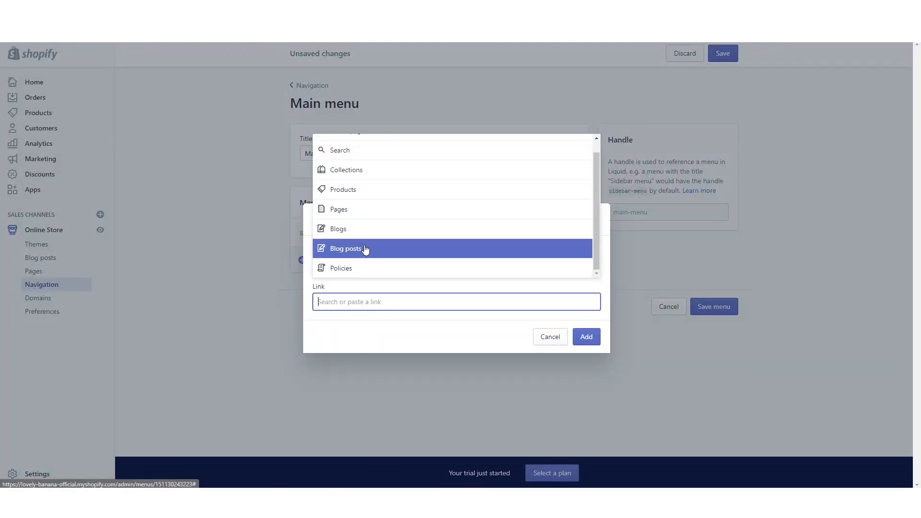
{"action": "left_click", "coordinate": [373, 209]}
{"action": "left_click", "coordinate": [354, 266]}
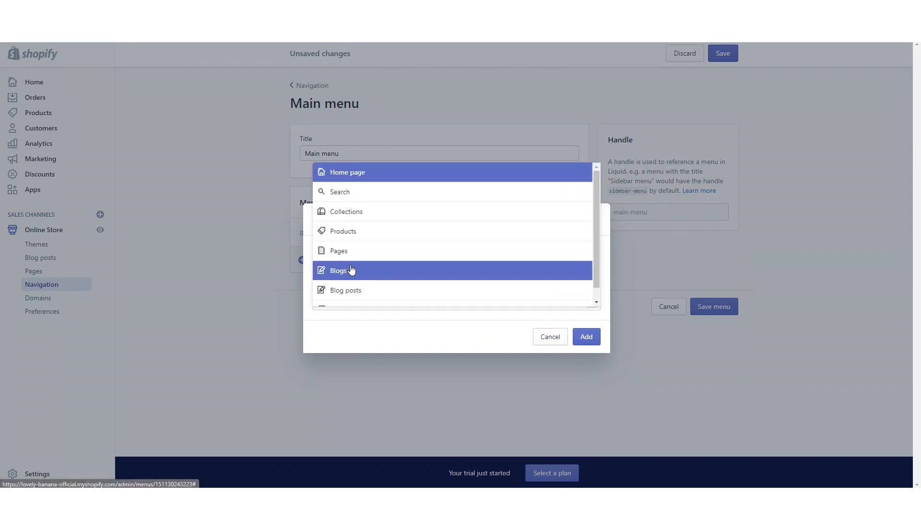
{"action": "left_click", "coordinate": [587, 337]}
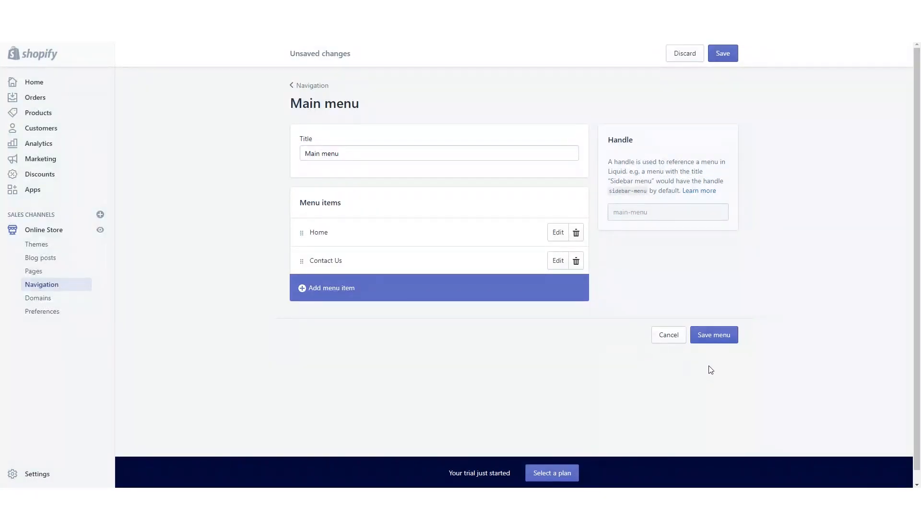
{"action": "left_click", "coordinate": [728, 335]}
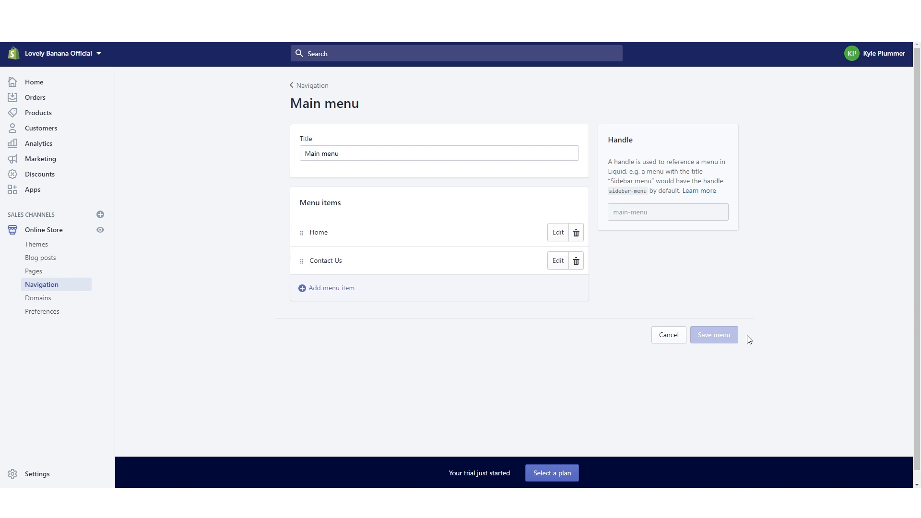
Review the store's general settings, including store details, store address, standards and formats, and store currency.
{"action": "scroll", "coordinate": [749, 339], "scroll_direction": "down", "scroll_amount": 1}
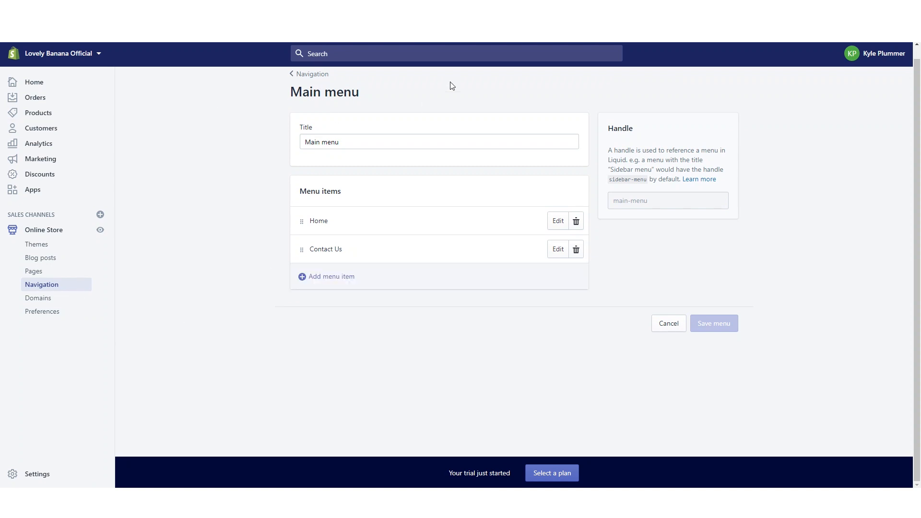
{"action": "left_click", "coordinate": [41, 476]}
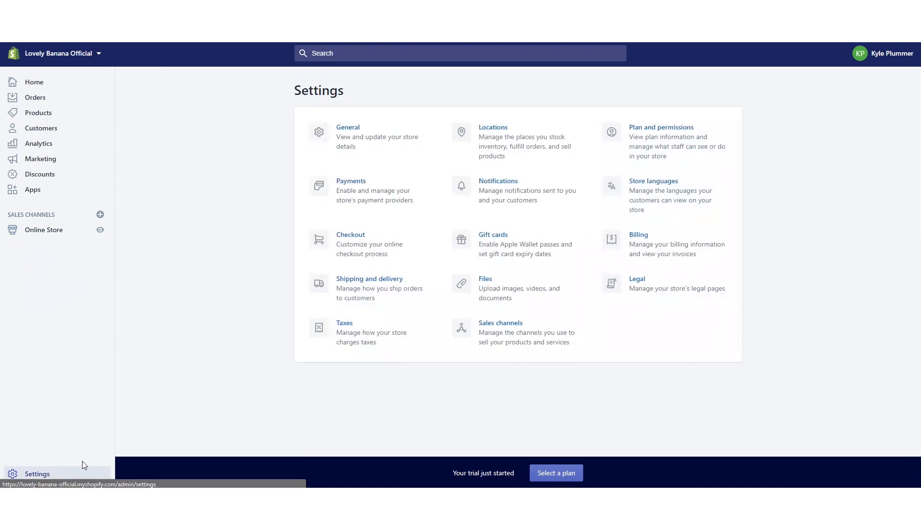
{"action": "left_click", "coordinate": [353, 138]}
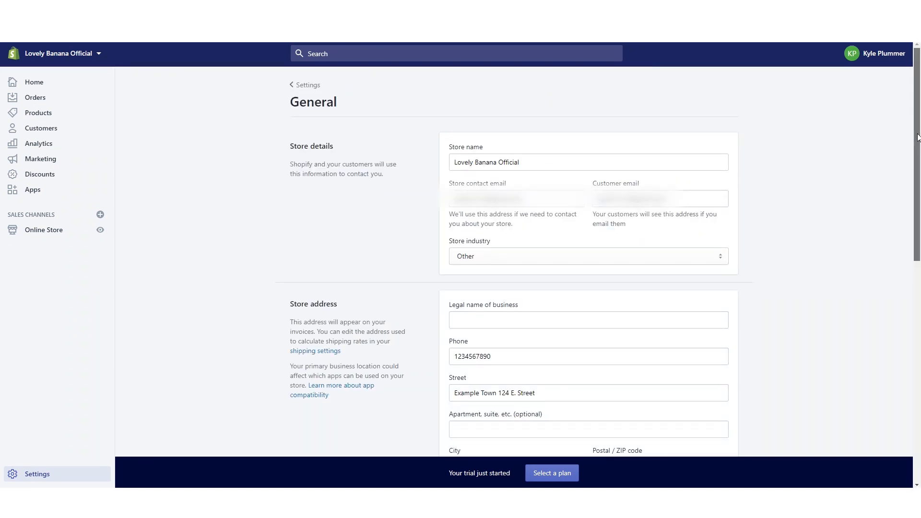
{"action": "scroll", "coordinate": [510, 162], "scroll_direction": "down", "scroll_amount": 4}
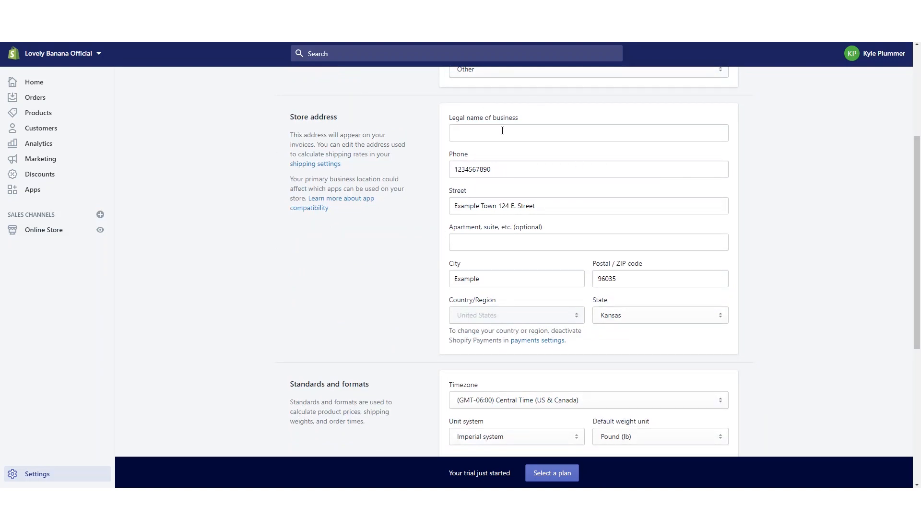
{"action": "scroll", "coordinate": [778, 178], "scroll_direction": "down", "scroll_amount": 1}
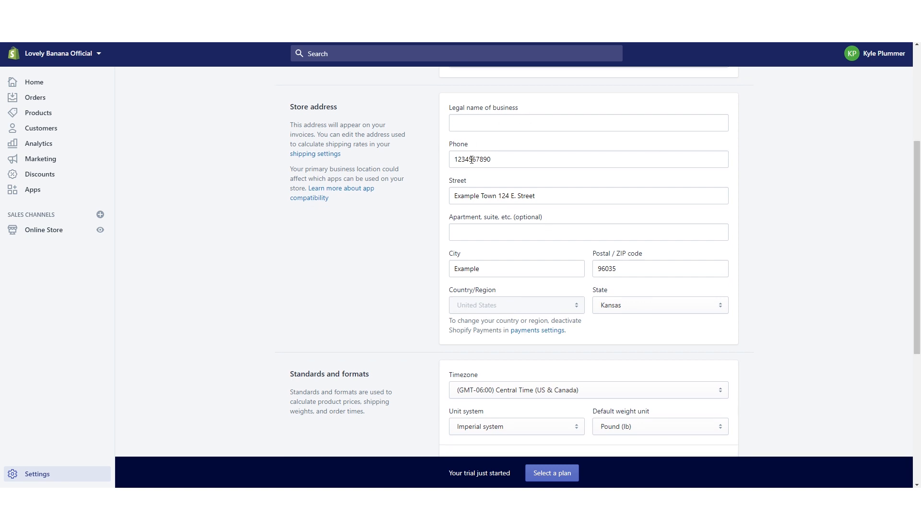
{"action": "scroll", "coordinate": [823, 161], "scroll_direction": "down", "scroll_amount": 1}
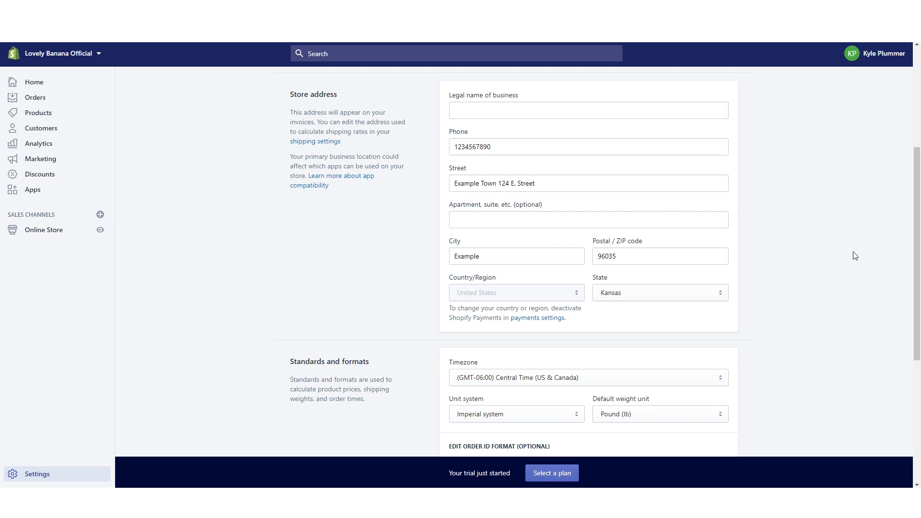
{"action": "left_click_drag", "start_coordinate": [917, 192], "coordinate": [915, 278]}
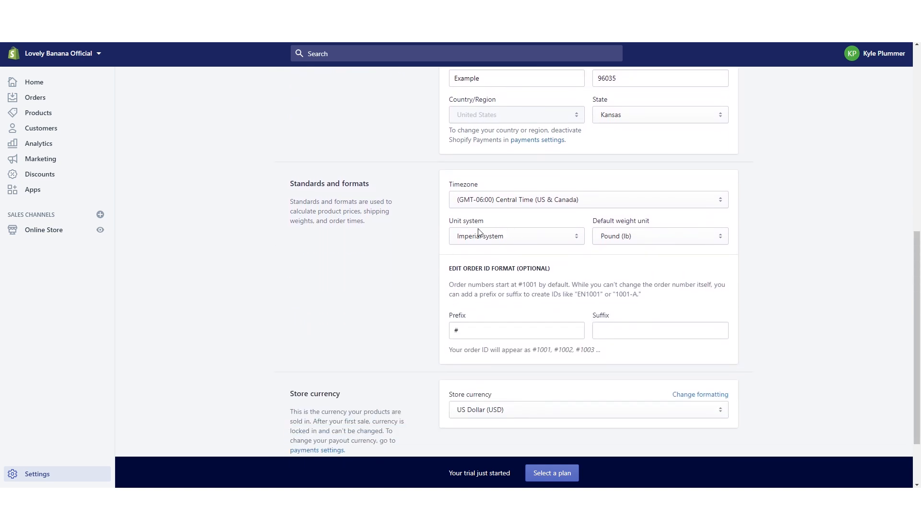
{"action": "scroll", "coordinate": [594, 285], "scroll_direction": "up", "scroll_amount": 10}
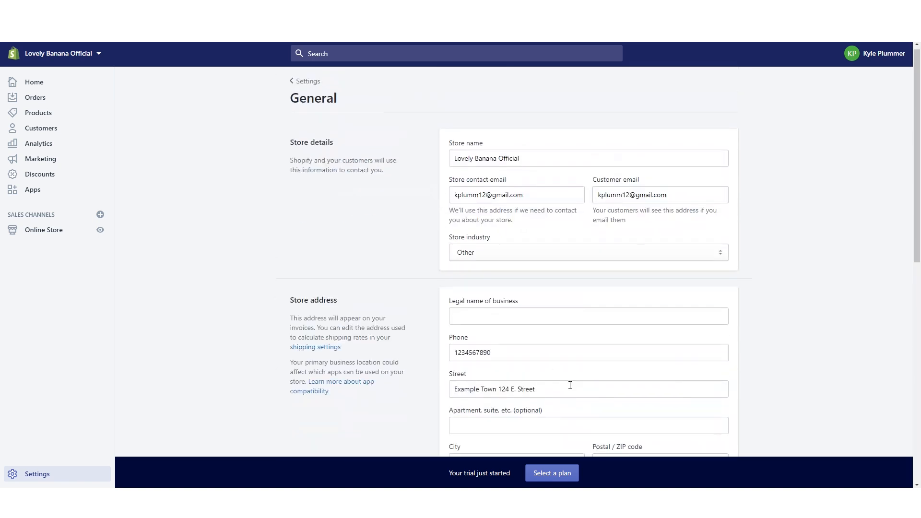
Open the Checkout settings and set the Full name form option to require first and last name.
{"action": "left_click", "coordinate": [305, 85]}
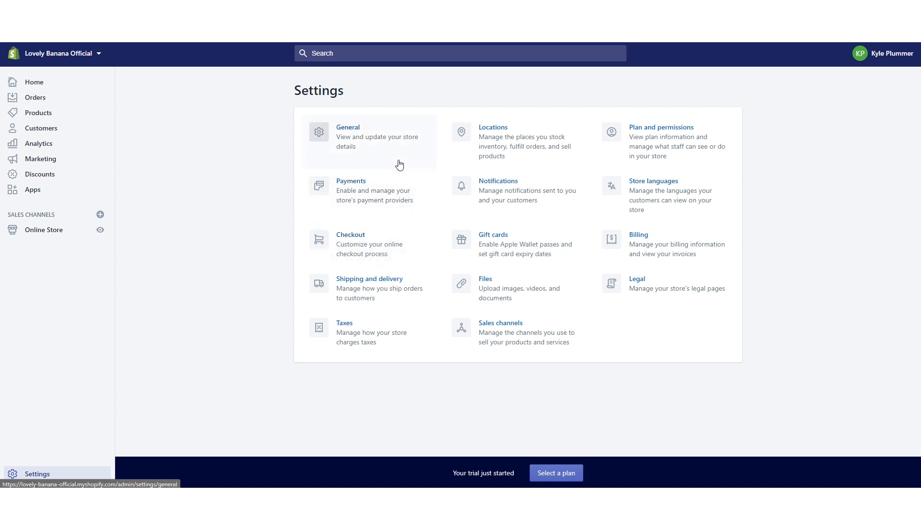
{"action": "left_click", "coordinate": [379, 253]}
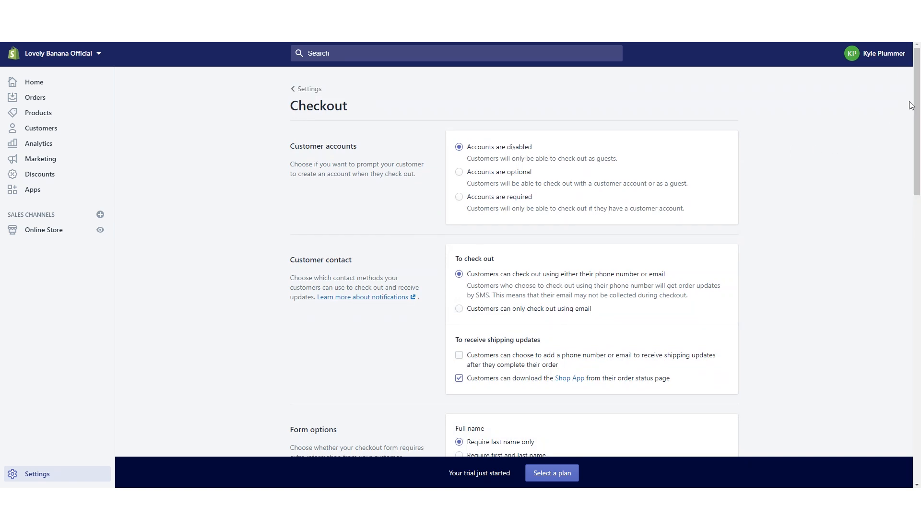
{"action": "scroll", "coordinate": [919, 106], "scroll_direction": "down", "scroll_amount": 2}
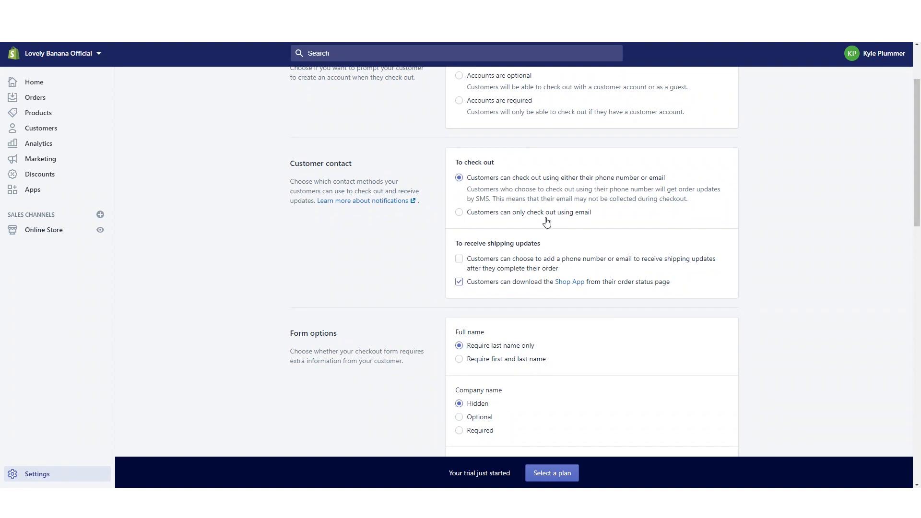
{"action": "scroll", "coordinate": [911, 139], "scroll_direction": "down", "scroll_amount": 2}
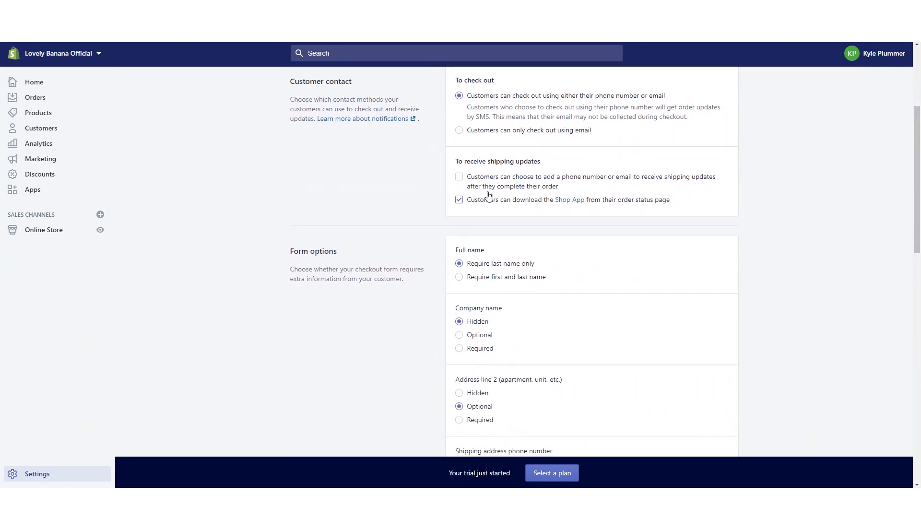
{"action": "scroll", "coordinate": [609, 206], "scroll_direction": "down", "scroll_amount": 1}
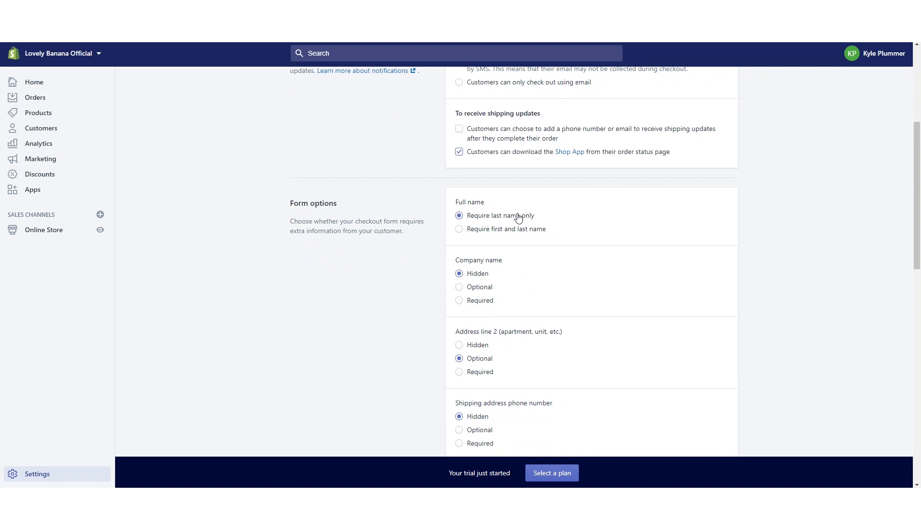
{"action": "scroll", "coordinate": [471, 229], "scroll_direction": "down", "scroll_amount": 2}
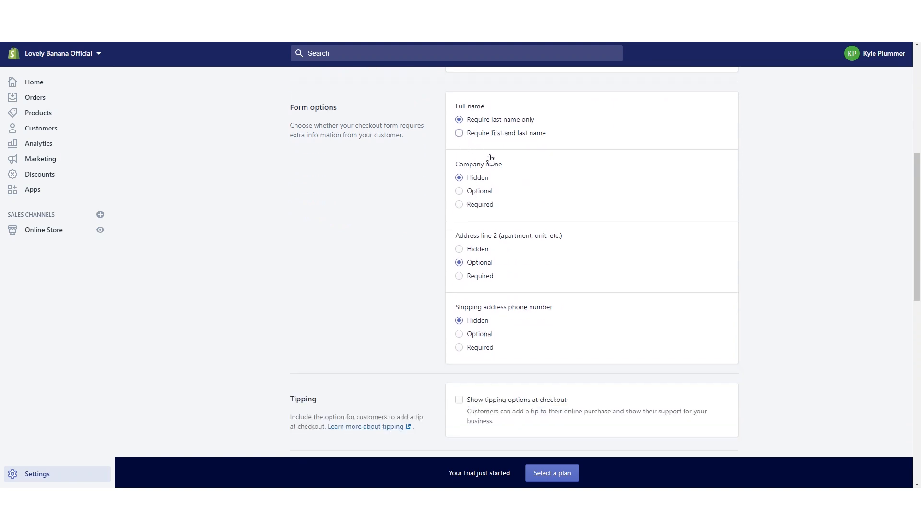
{"action": "left_click", "coordinate": [494, 135]}
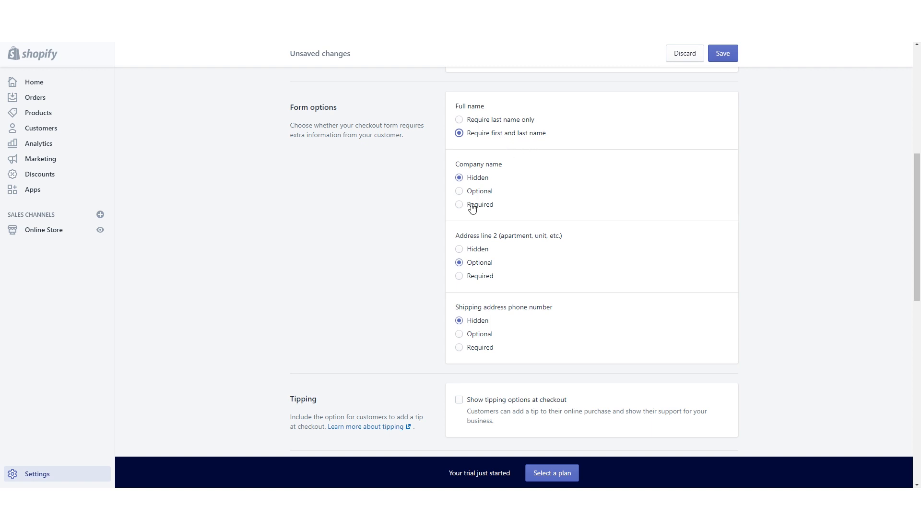
Preselect the email marketing sign-up option at checkout and save the checkout settings.
{"action": "scroll", "coordinate": [472, 178], "scroll_direction": "down", "scroll_amount": 1}
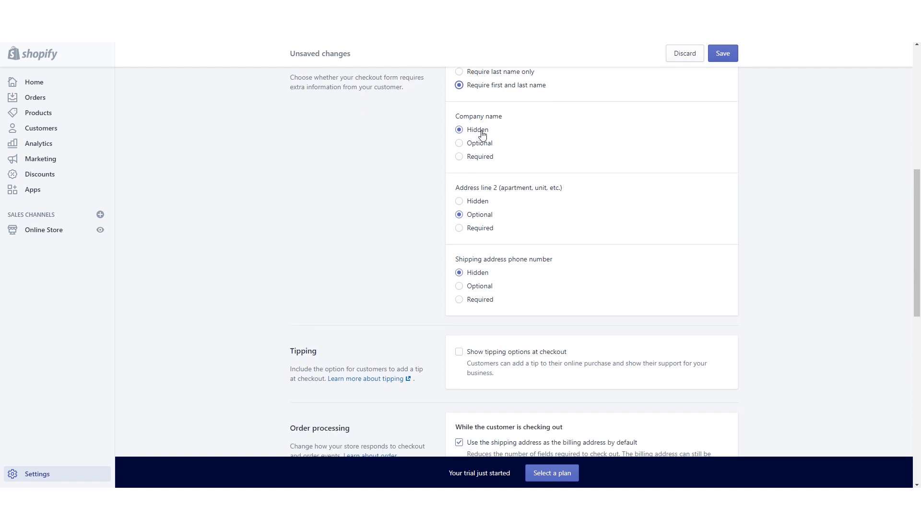
{"action": "scroll", "coordinate": [478, 137], "scroll_direction": "down", "scroll_amount": 3}
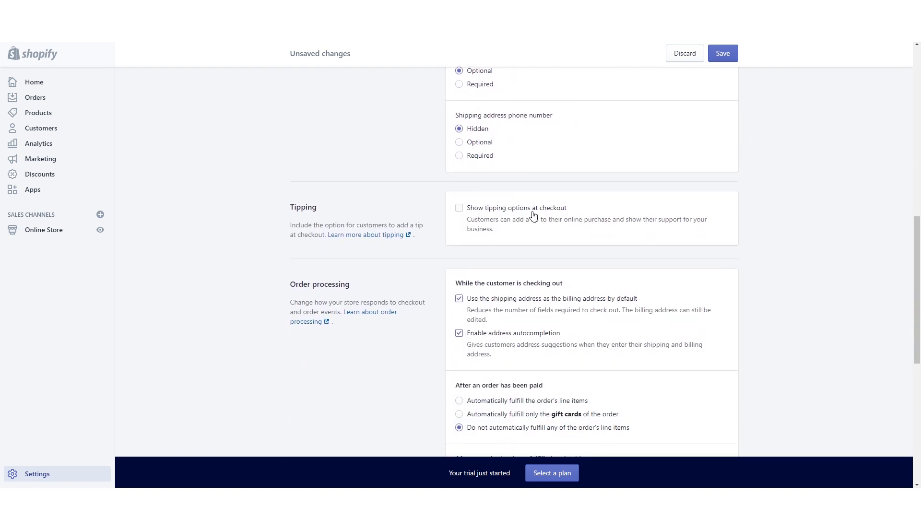
{"action": "scroll", "coordinate": [506, 216], "scroll_direction": "down", "scroll_amount": 1}
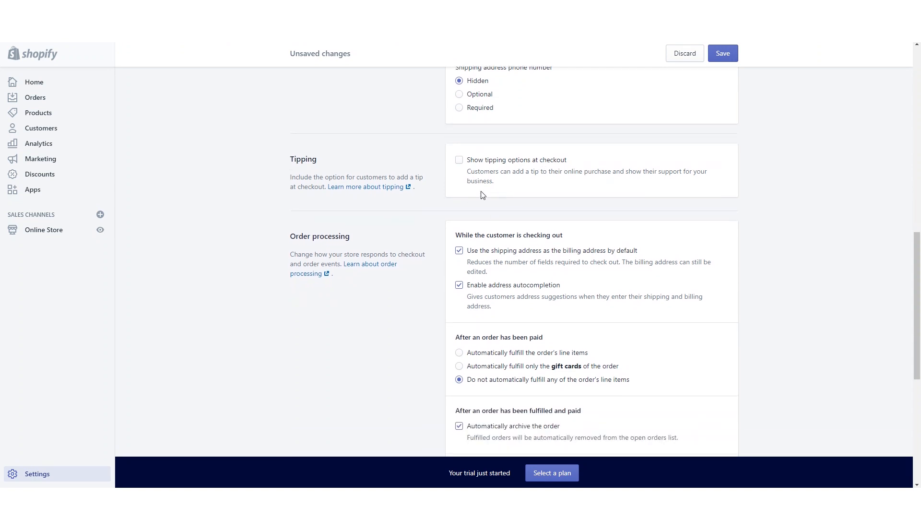
{"action": "scroll", "coordinate": [480, 201], "scroll_direction": "down", "scroll_amount": 1}
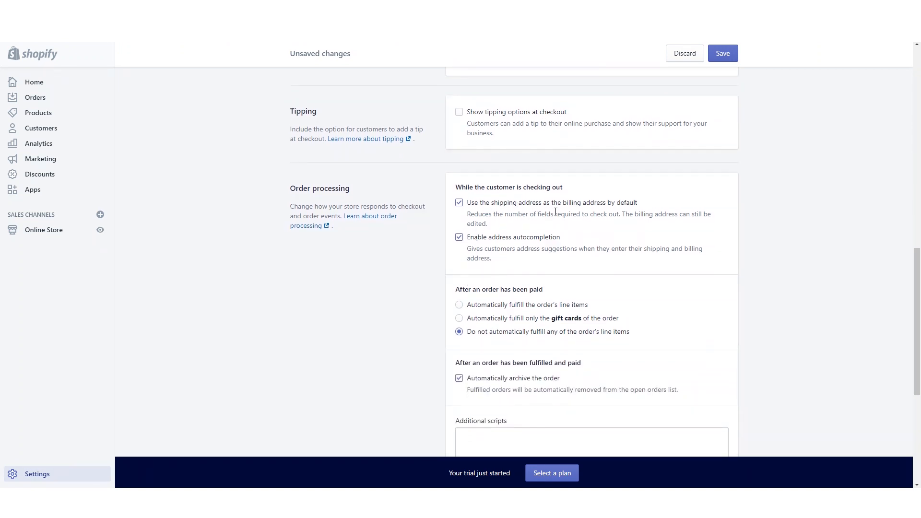
{"action": "scroll", "coordinate": [503, 249], "scroll_direction": "down", "scroll_amount": 5}
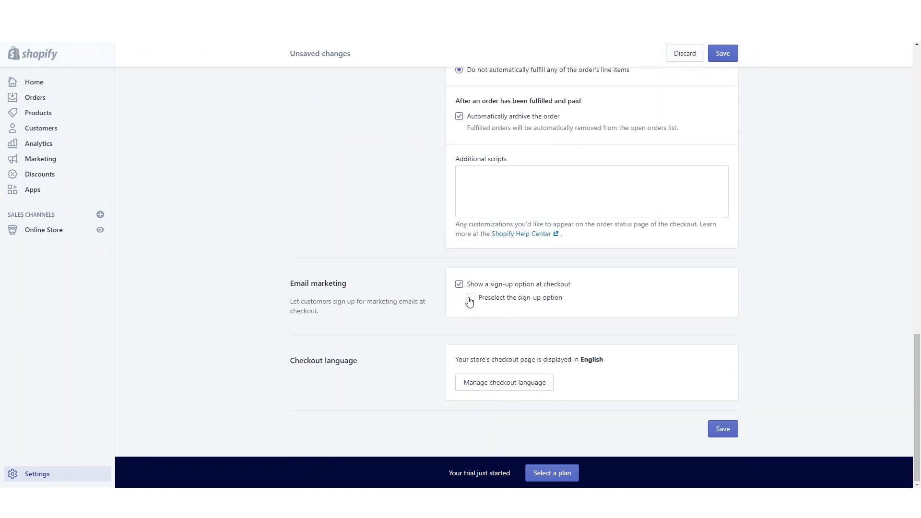
{"action": "left_click", "coordinate": [471, 298]}
{"action": "left_click", "coordinate": [717, 430]}
Open the Shipping and delivery settings and go to the management page for the general shipping rates.
{"action": "left_click", "coordinate": [43, 475]}
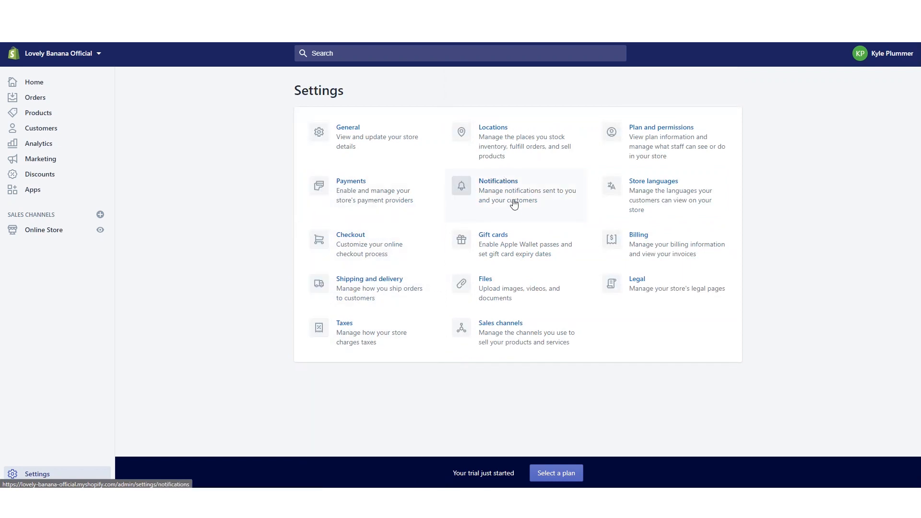
{"action": "left_click", "coordinate": [356, 290]}
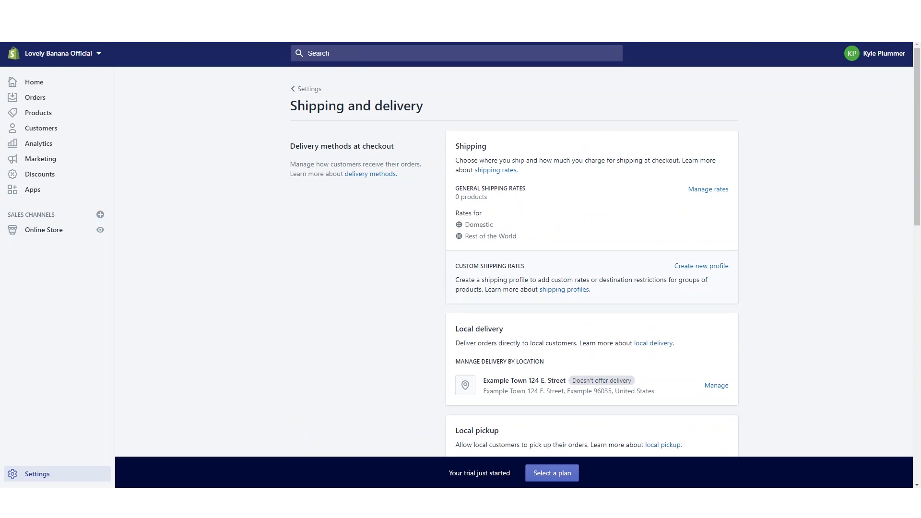
{"action": "left_click_drag", "start_coordinate": [916, 134], "coordinate": [913, 214]}
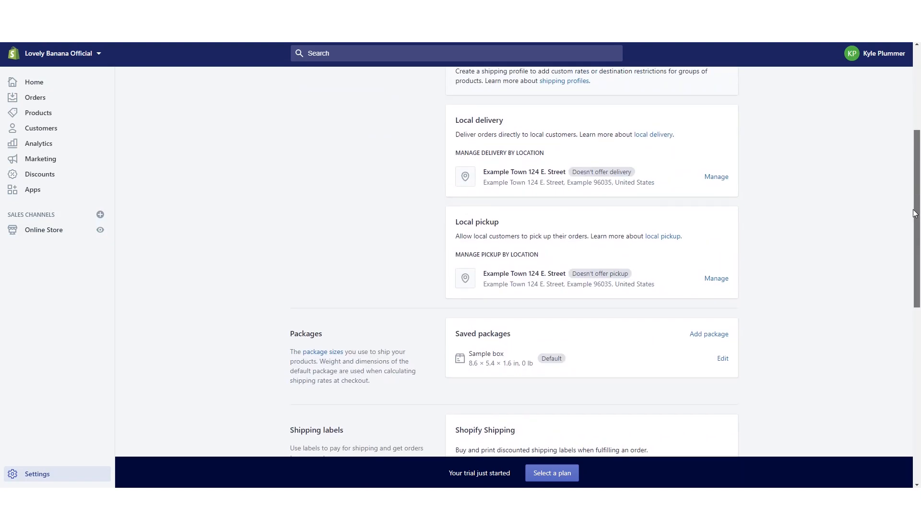
{"action": "left_click_drag", "start_coordinate": [915, 205], "coordinate": [917, 130]}
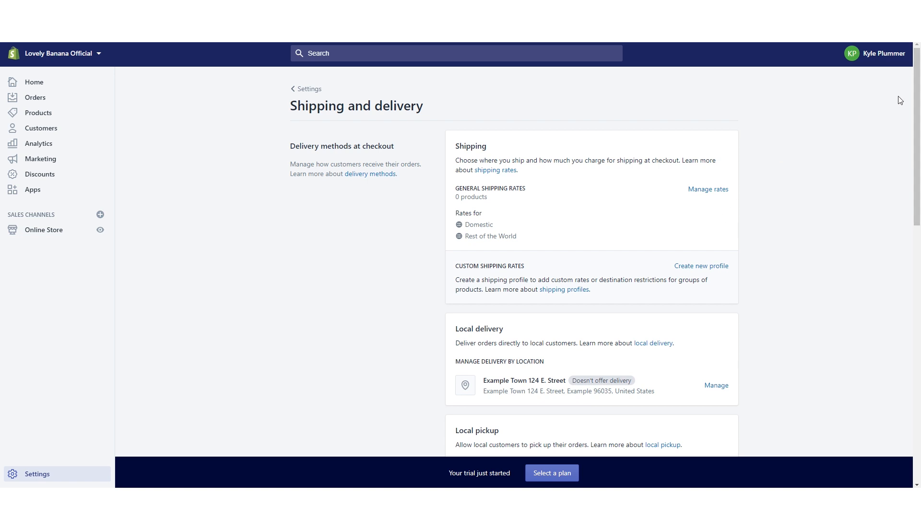
{"action": "scroll", "coordinate": [647, 184], "scroll_direction": "down", "scroll_amount": 1}
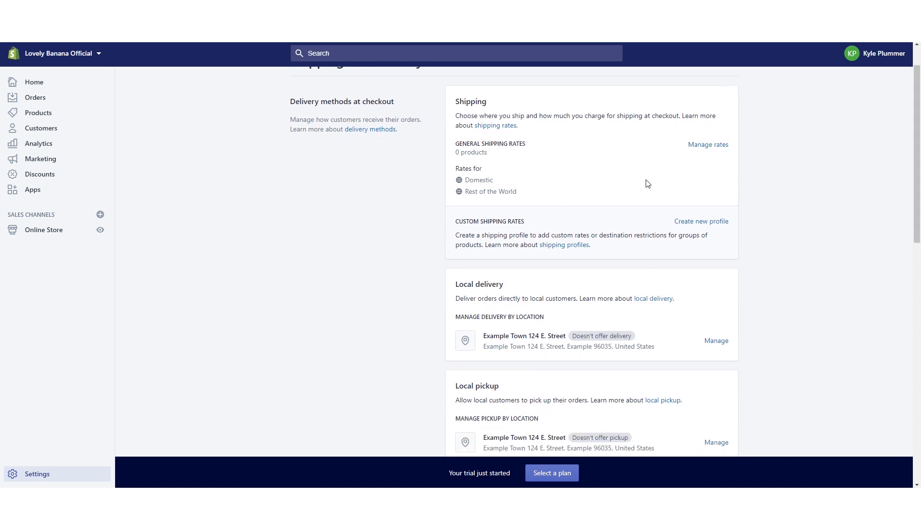
{"action": "scroll", "coordinate": [660, 216], "scroll_direction": "down", "scroll_amount": 4}
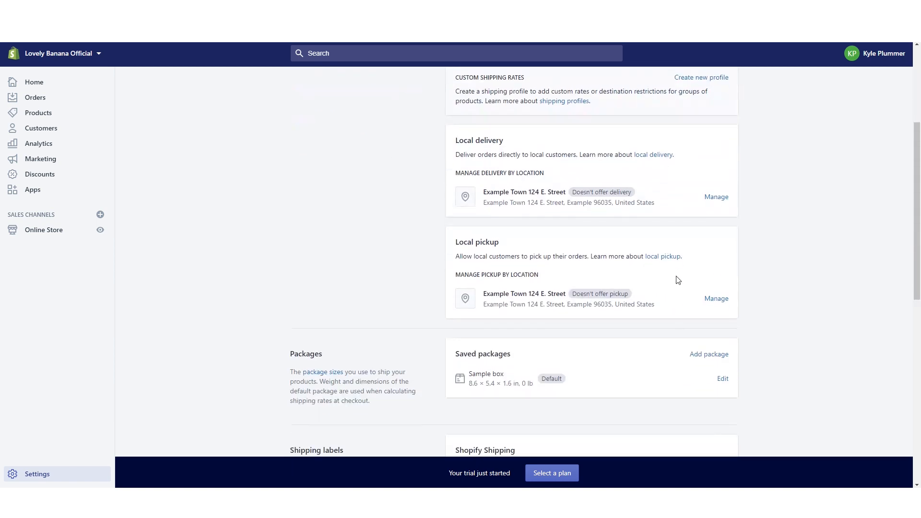
{"action": "scroll", "coordinate": [728, 296], "scroll_direction": "up", "scroll_amount": 5}
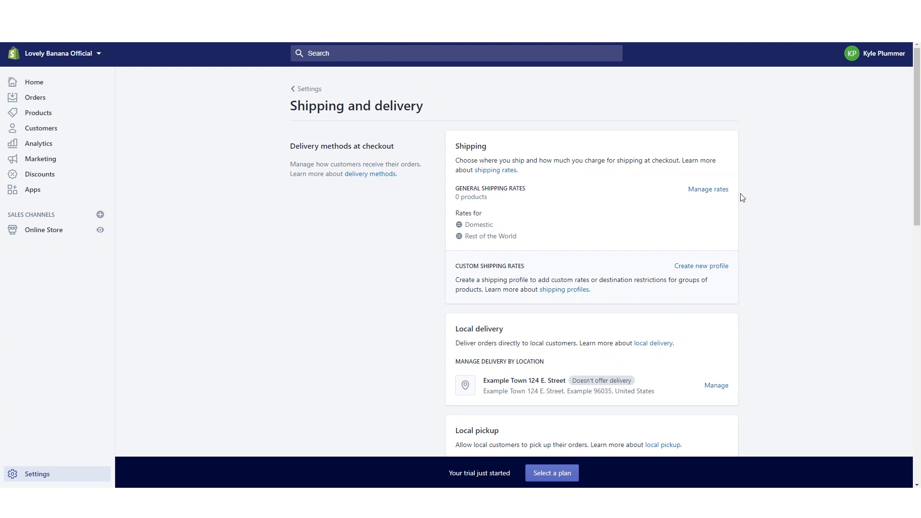
{"action": "left_click", "coordinate": [724, 191]}
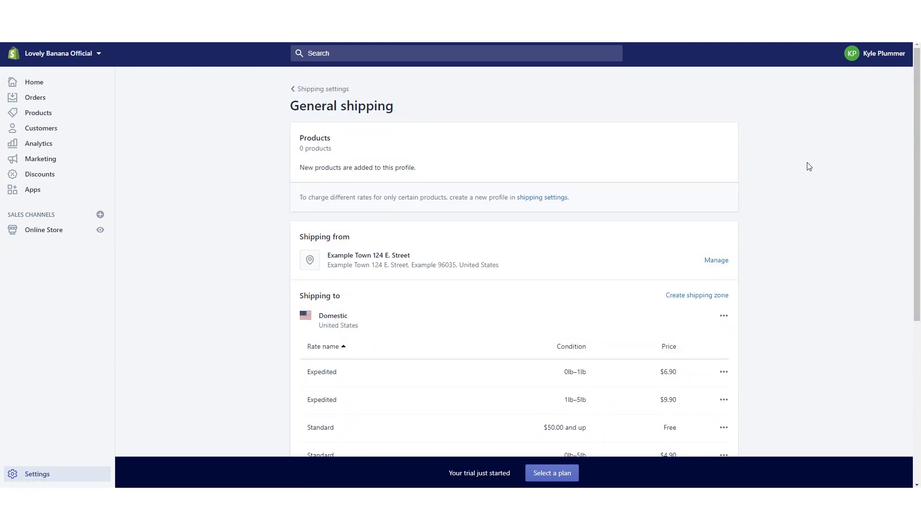
{"action": "scroll", "coordinate": [868, 117], "scroll_direction": "down", "scroll_amount": 3}
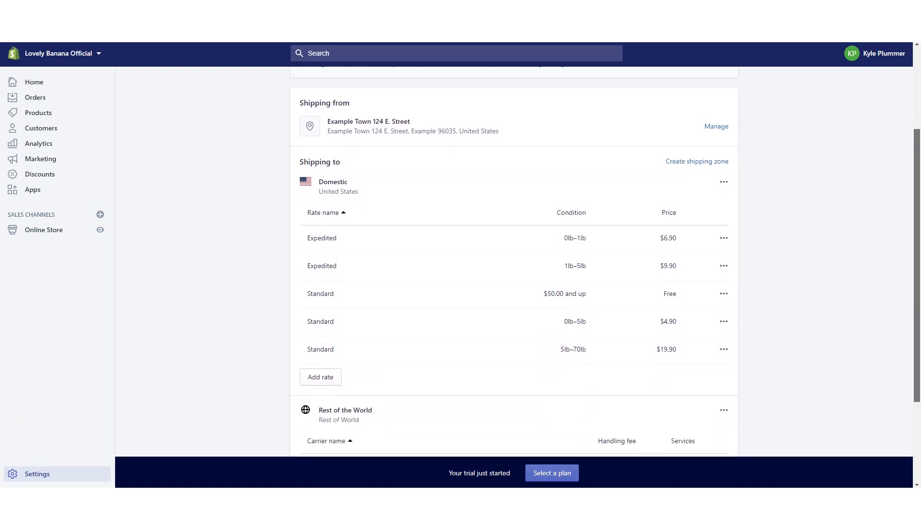
{"action": "left_click", "coordinate": [696, 160]}
{"action": "type", "text": "unite"}
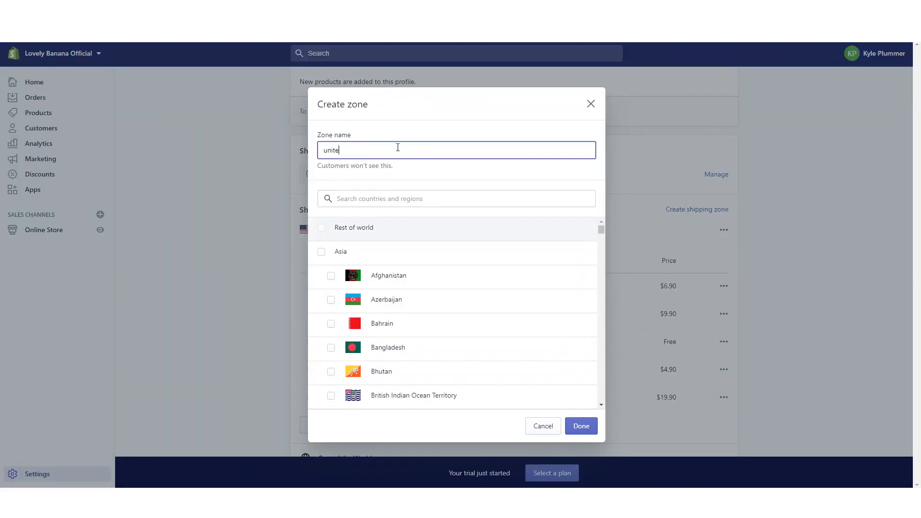
{"action": "type", "text": "d states"}
{"action": "left_click_drag", "start_coordinate": [413, 150], "coordinate": [288, 135]}
{"action": "key", "text": "BackSpace"}
{"action": "type", "text": "Big %"}
{"action": "key", "text": "BackSpace"}
{"action": "type", "text": "5"}
{"action": "left_click", "coordinate": [383, 195]}
{"action": "type", "text": "united states"}
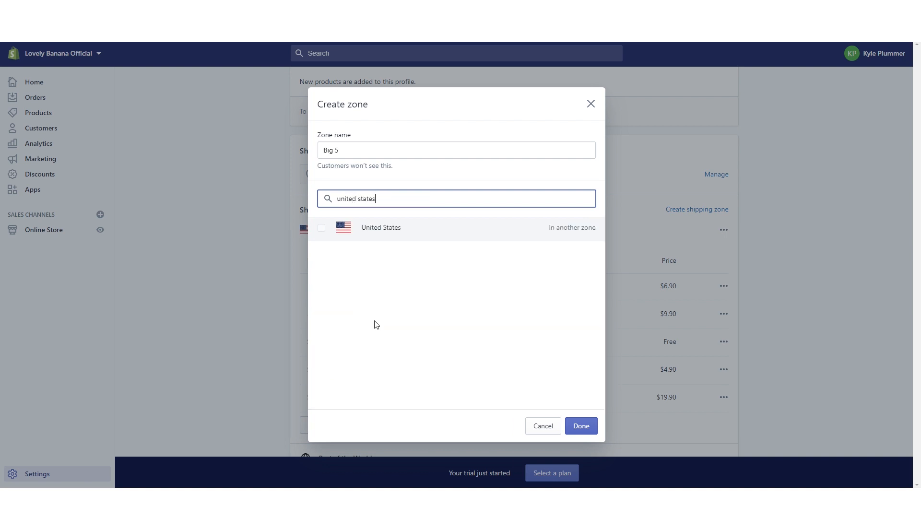
{"action": "double_click", "coordinate": [321, 230]}
{"action": "left_click", "coordinate": [322, 230]}
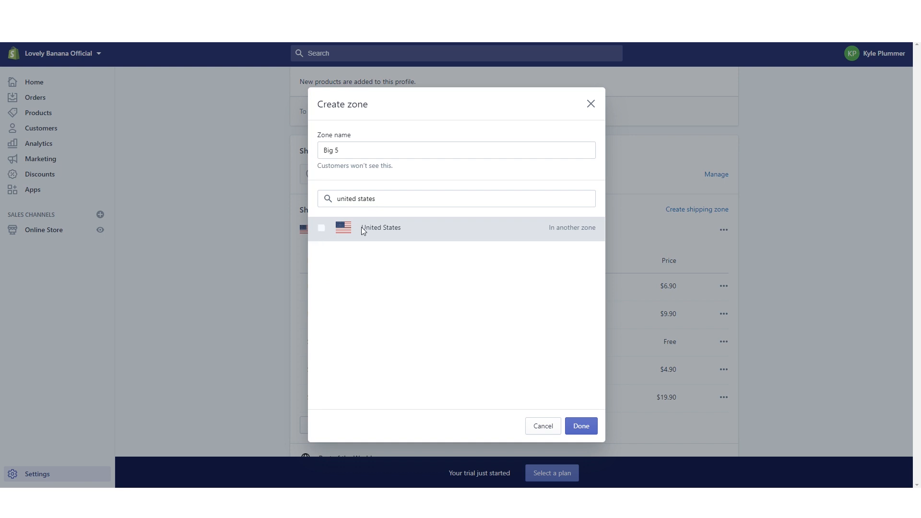
{"action": "key", "text": "Escape"}
Delete the Domestic shipping zone from the general shipping profile.
{"action": "left_click", "coordinate": [723, 229]}
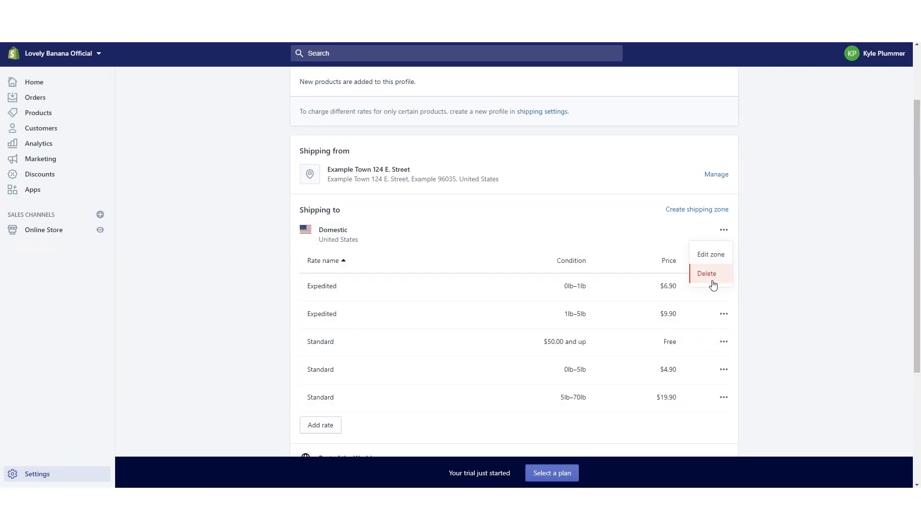
{"action": "left_click", "coordinate": [710, 275]}
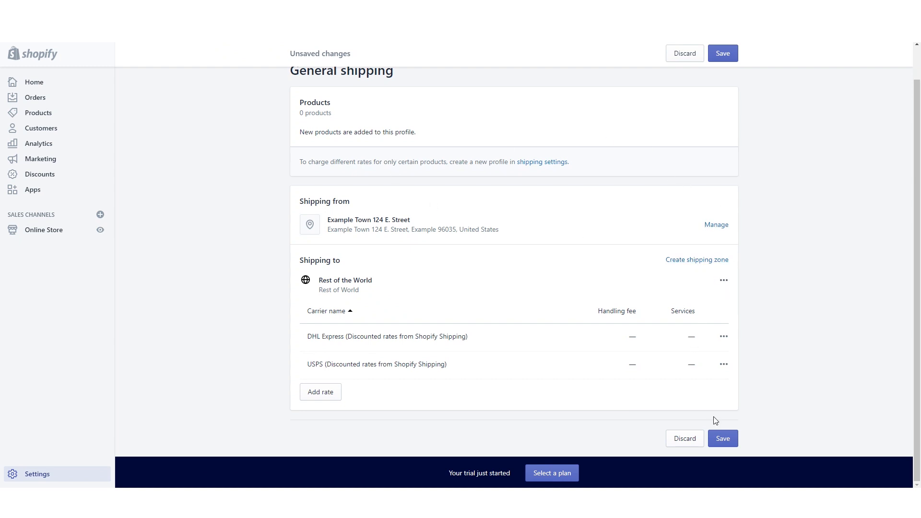
{"action": "scroll", "coordinate": [724, 277], "scroll_direction": "up", "scroll_amount": 1}
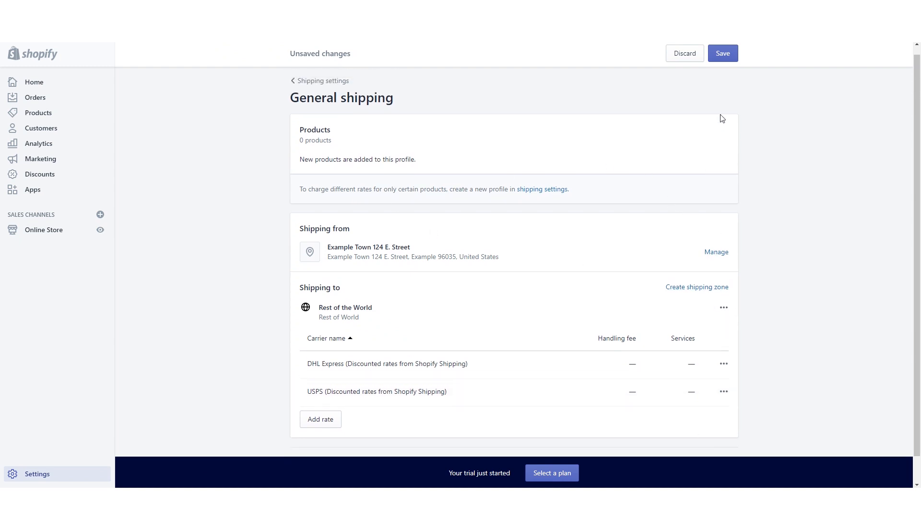
Create a shipping zone named Big 5 and include the United States in it.
{"action": "left_click", "coordinate": [714, 295]}
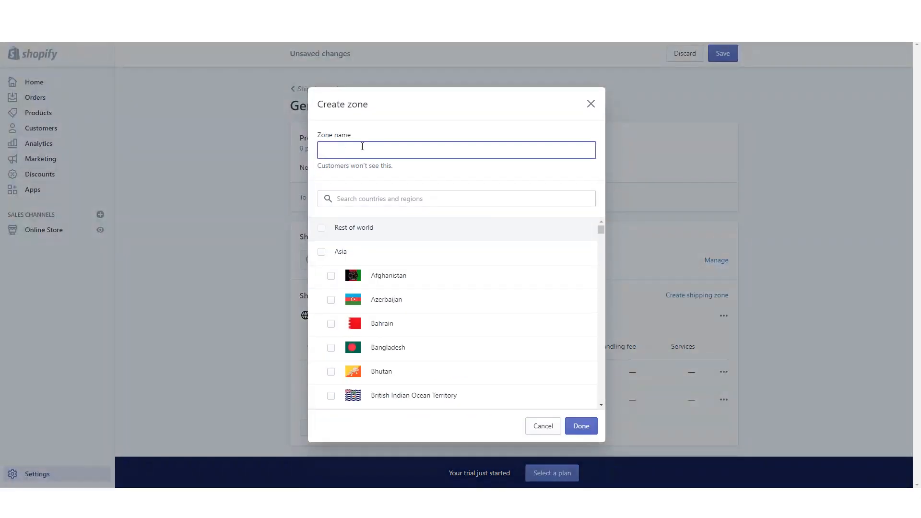
{"action": "type", "text": "Big 5"}
{"action": "left_click", "coordinate": [431, 196]}
{"action": "type", "text": "united kingdom"}
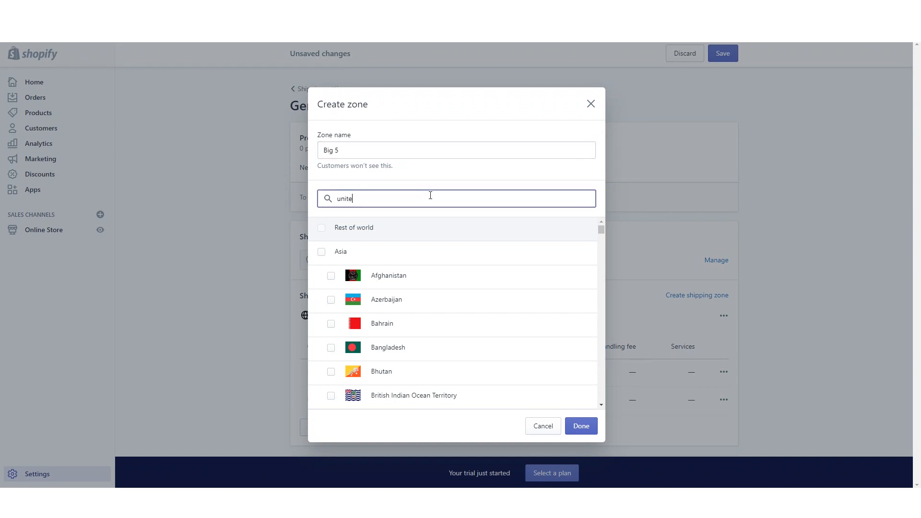
{"action": "key", "text": "BackSpace"}
{"action": "key", "text": "BackSpace"}
{"action": "key", "text": "BackSpace"}
{"action": "key", "text": "BackSpace"}
{"action": "key", "text": "BackSpace"}
{"action": "key", "text": "BackSpace"}
{"action": "key", "text": "BackSpace"}
{"action": "type", "text": "states"}
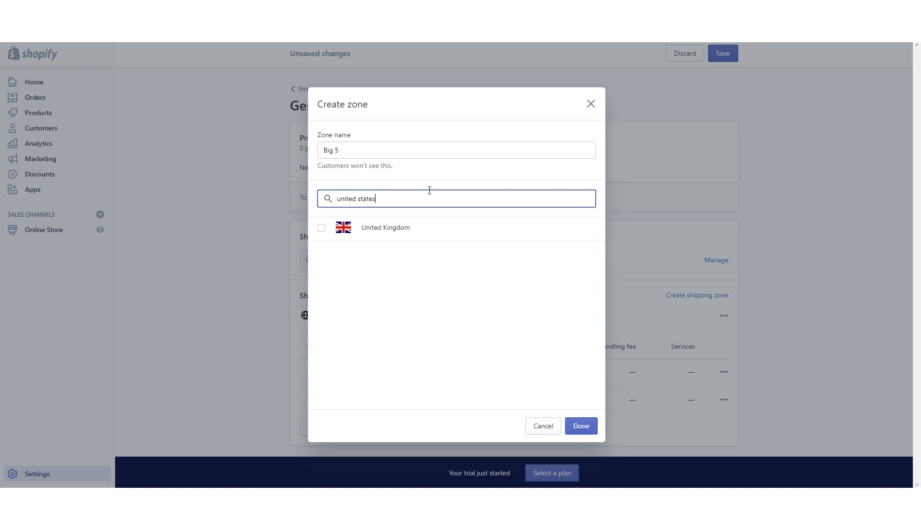
{"action": "left_click", "coordinate": [321, 228]}
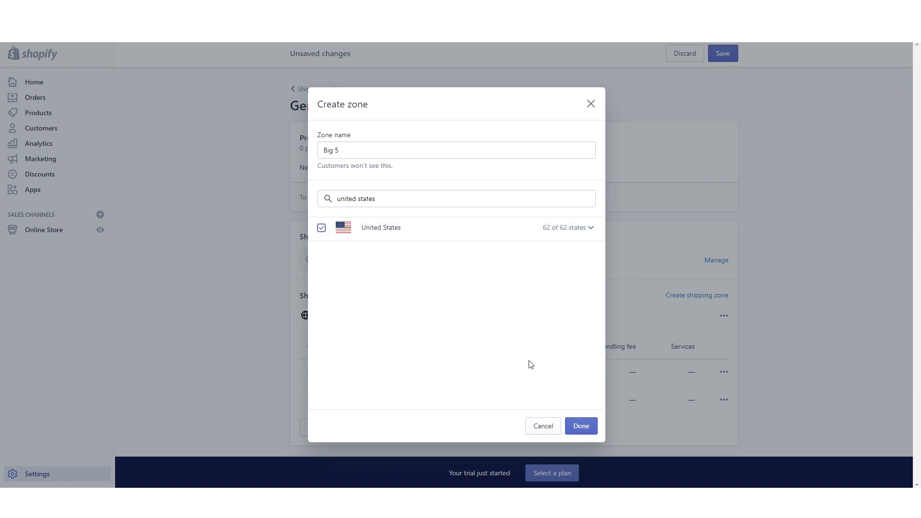
Include the United Kingdom and Australia in the Big 5 shipping zone.
{"action": "triple_click", "coordinate": [442, 192]}
{"action": "type", "text": "united kingdom"}
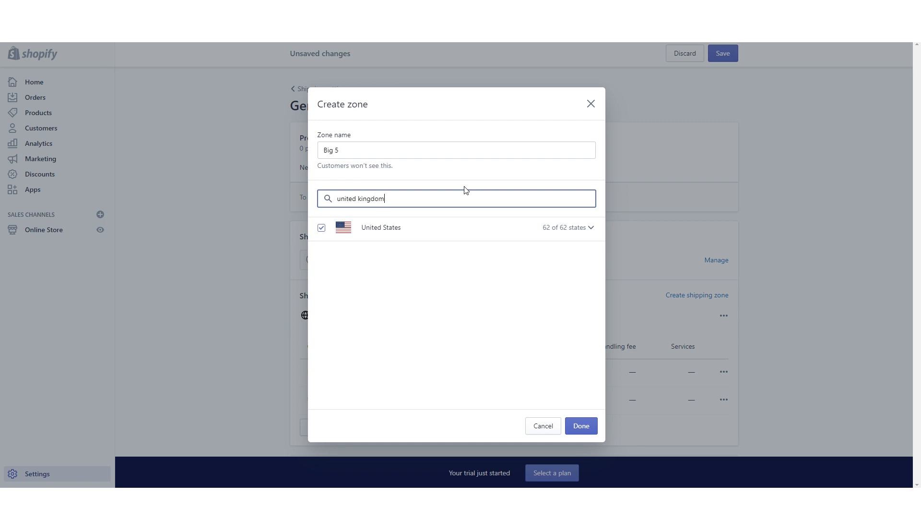
{"action": "left_click", "coordinate": [321, 228]}
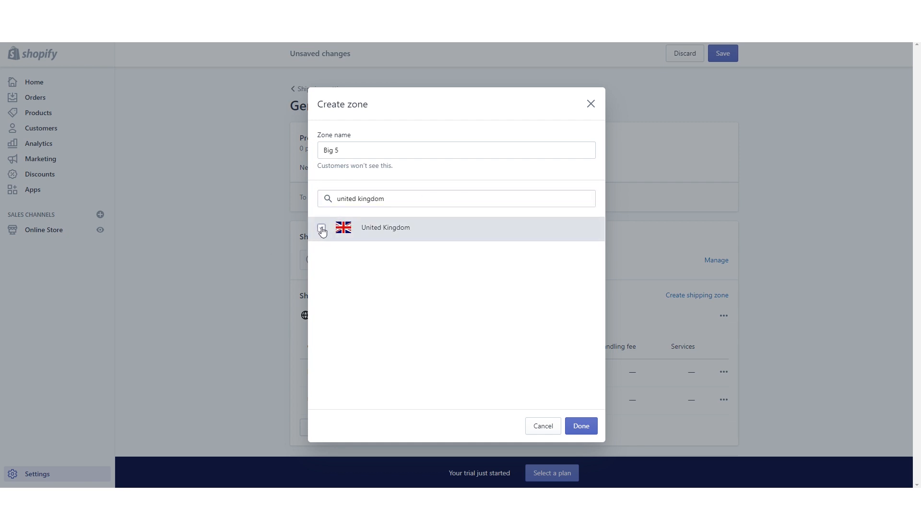
{"action": "double_click", "coordinate": [448, 200]}
{"action": "key", "text": "ctrl+a"}
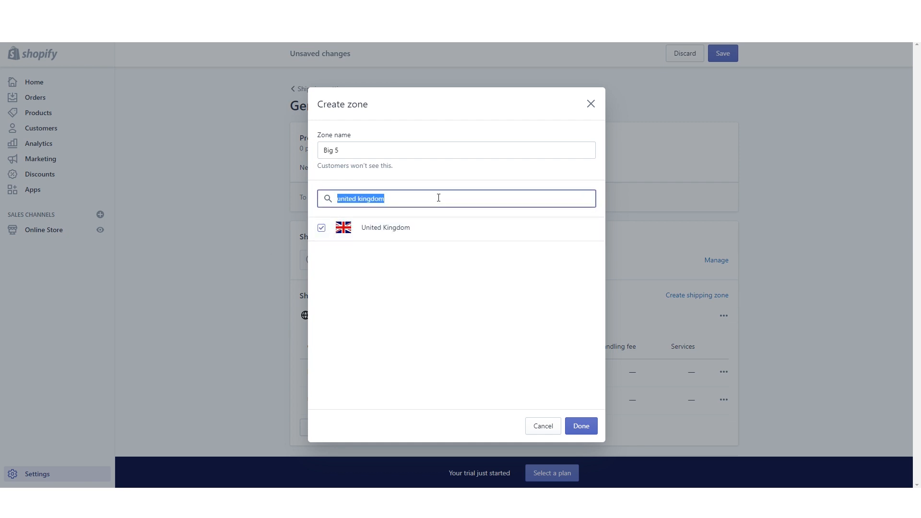
{"action": "type", "text": "australia"}
{"action": "left_click", "coordinate": [321, 227]}
Include Canada and New Zealand in the Big 5 shipping zone and finish creating the zone.
{"action": "triple_click", "coordinate": [396, 197]}
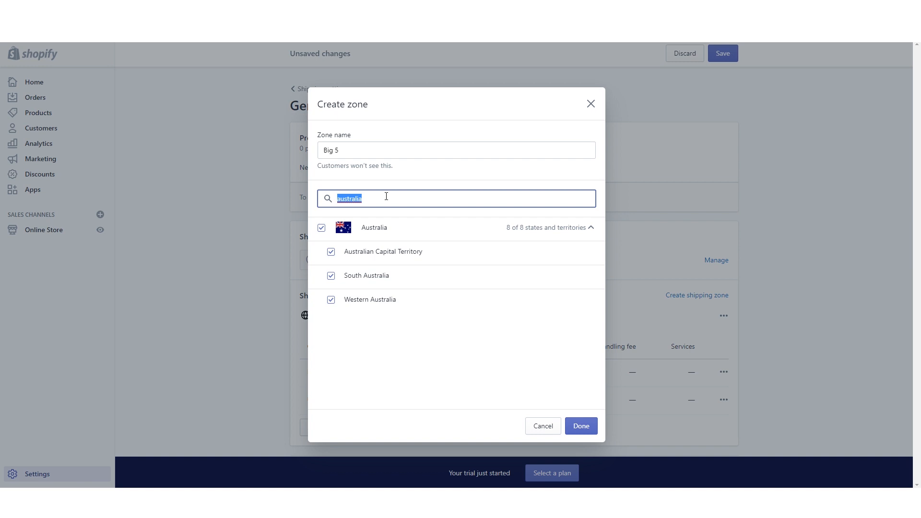
{"action": "type", "text": "canada"}
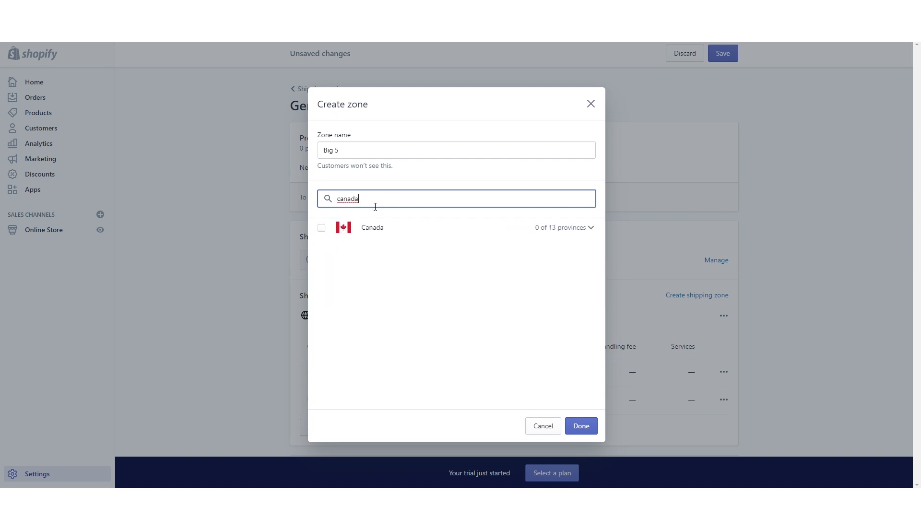
{"action": "left_click", "coordinate": [322, 228]}
{"action": "triple_click", "coordinate": [411, 191]}
{"action": "type", "text": "new zealand"}
{"action": "left_click", "coordinate": [325, 228]}
{"action": "left_click", "coordinate": [581, 426]}
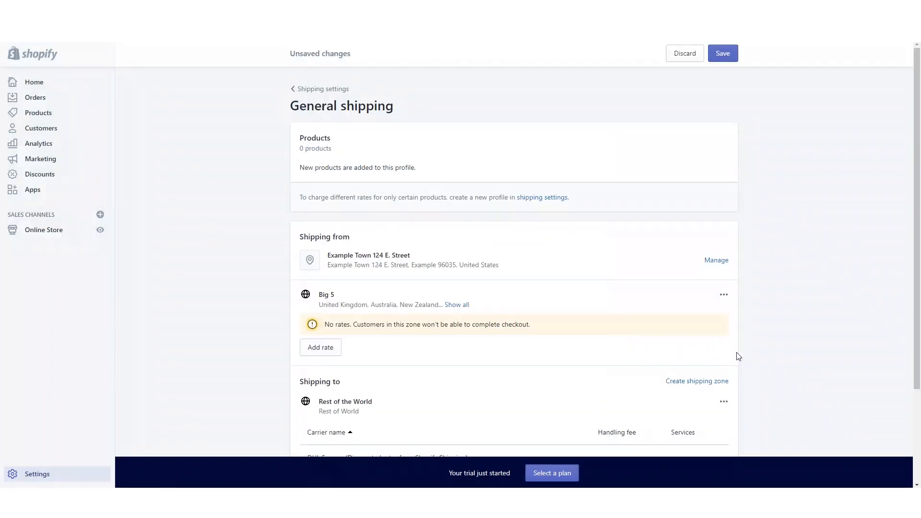
Add a custom rate named Standard Shipping priced at $2.95 to the Big 5 zone, without conditions.
{"action": "scroll", "coordinate": [576, 245], "scroll_direction": "down", "scroll_amount": 3}
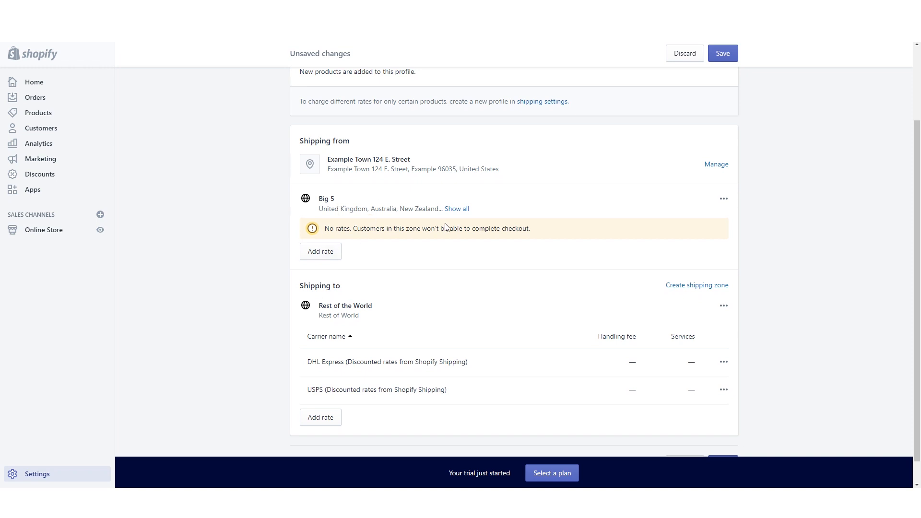
{"action": "left_click", "coordinate": [319, 251]}
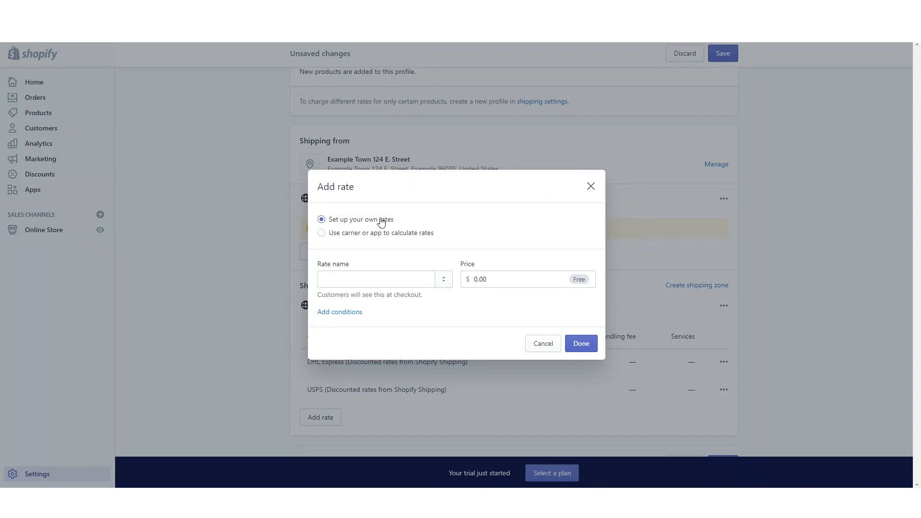
{"action": "left_click", "coordinate": [348, 277]}
{"action": "type", "text": "Standard Shipping"}
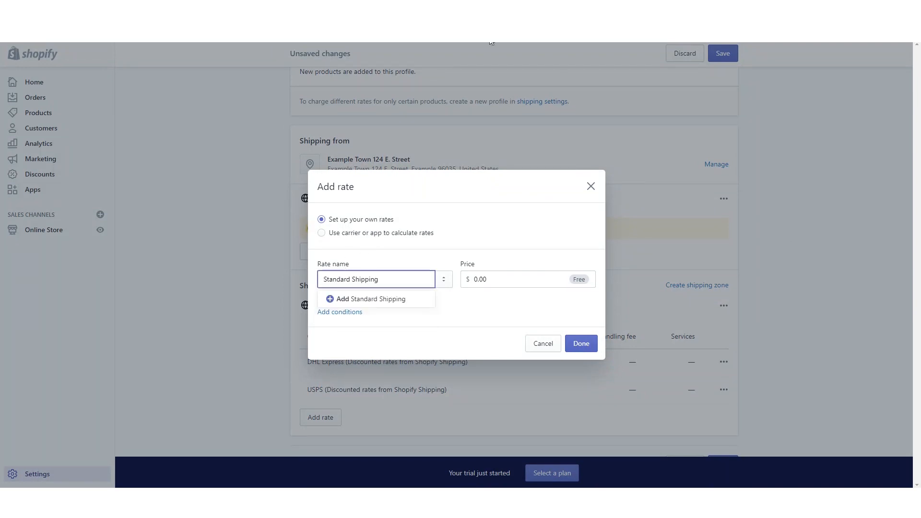
{"action": "left_click", "coordinate": [526, 280]}
{"action": "double_click", "coordinate": [480, 283]}
{"action": "type", "text": "2.95"}
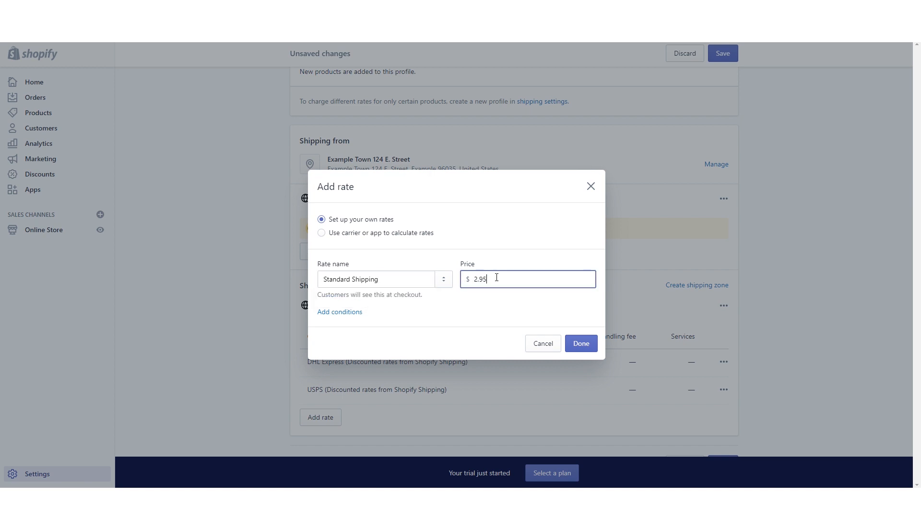
{"action": "left_click", "coordinate": [338, 312]}
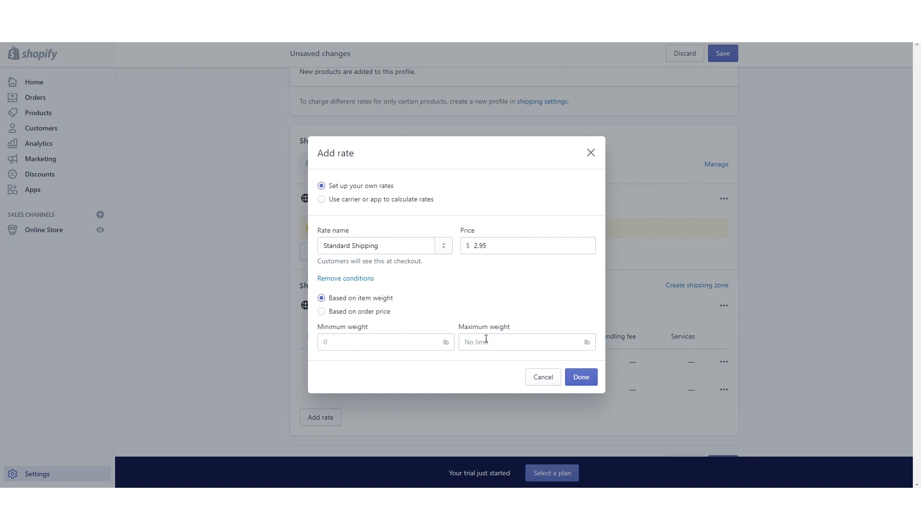
{"action": "left_click", "coordinate": [358, 278]}
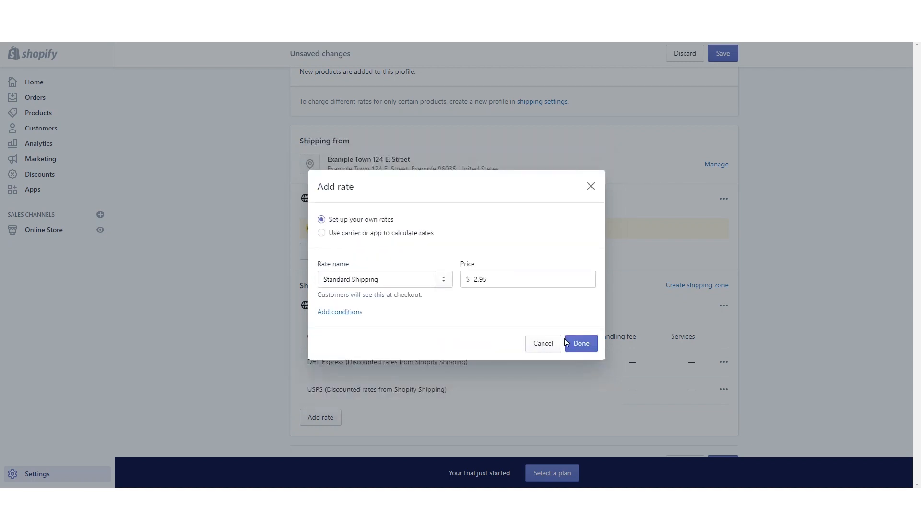
{"action": "left_click", "coordinate": [576, 344]}
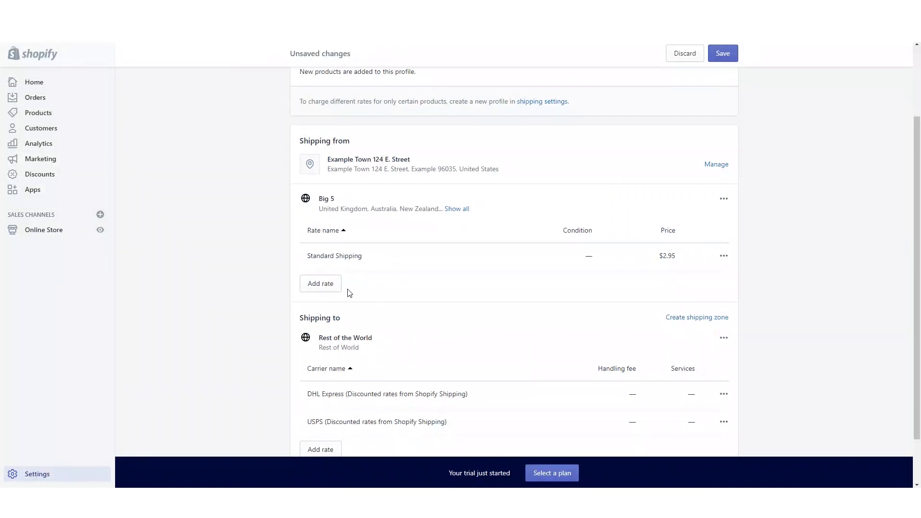
Add a free rate named Free Shipping to the Big 5 zone, conditional on a minimum order price of $35.00.
{"action": "left_click", "coordinate": [322, 284]}
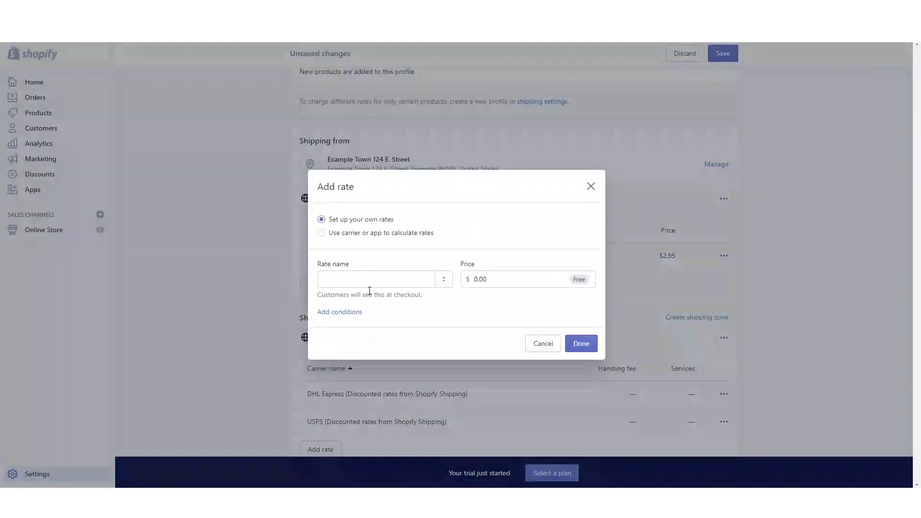
{"action": "left_click", "coordinate": [405, 281]}
{"action": "type", "text": "Free Shipping"}
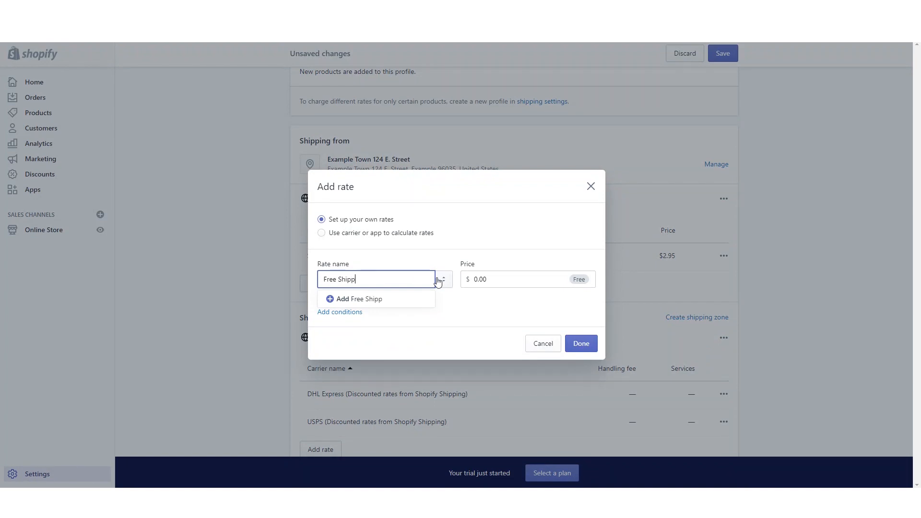
{"action": "left_click", "coordinate": [495, 285]}
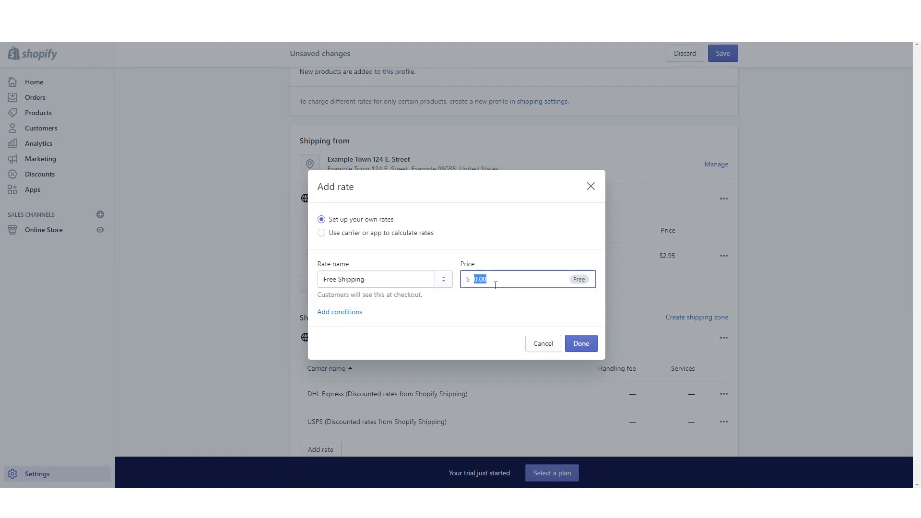
{"action": "left_click", "coordinate": [360, 312]}
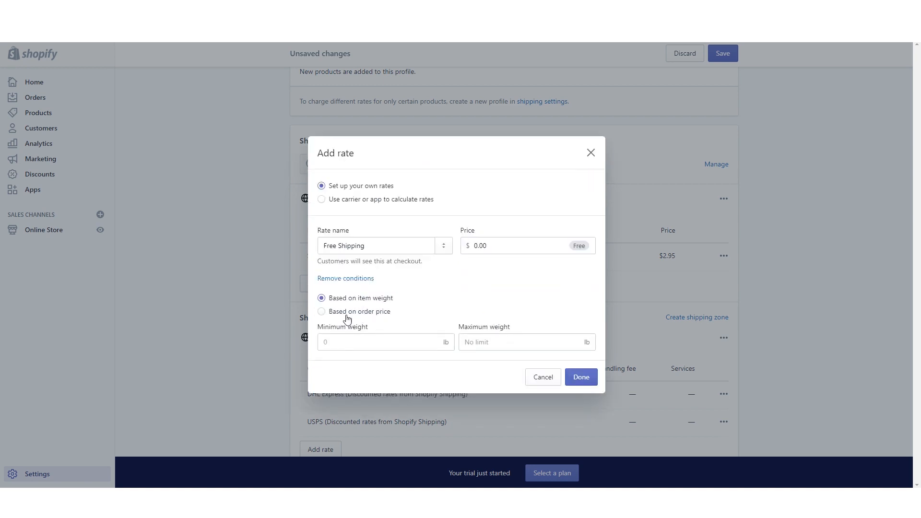
{"action": "left_click", "coordinate": [347, 312]}
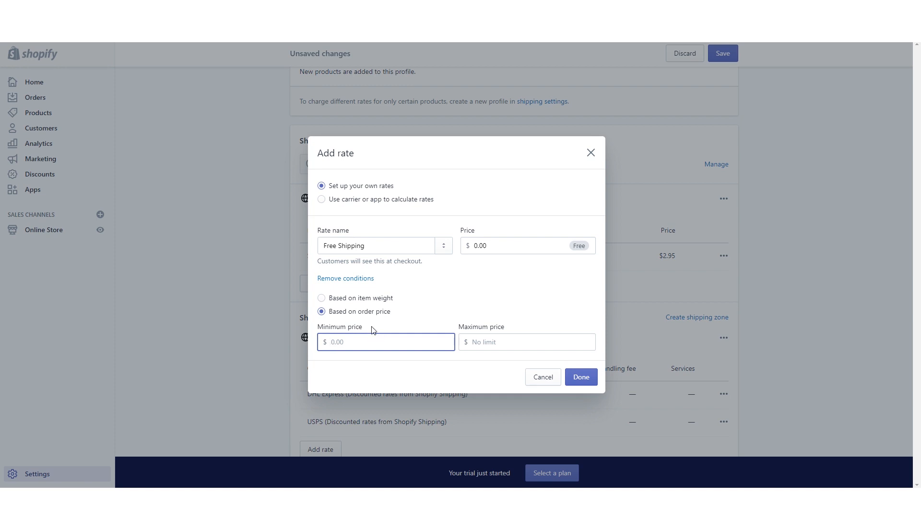
{"action": "type", "text": "35"}
{"action": "left_click", "coordinate": [379, 355]}
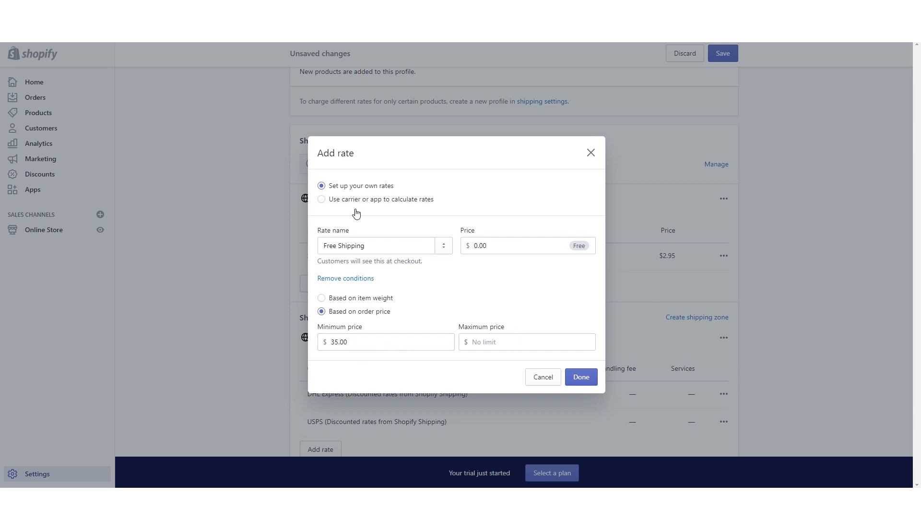
{"action": "left_click", "coordinate": [582, 378]}
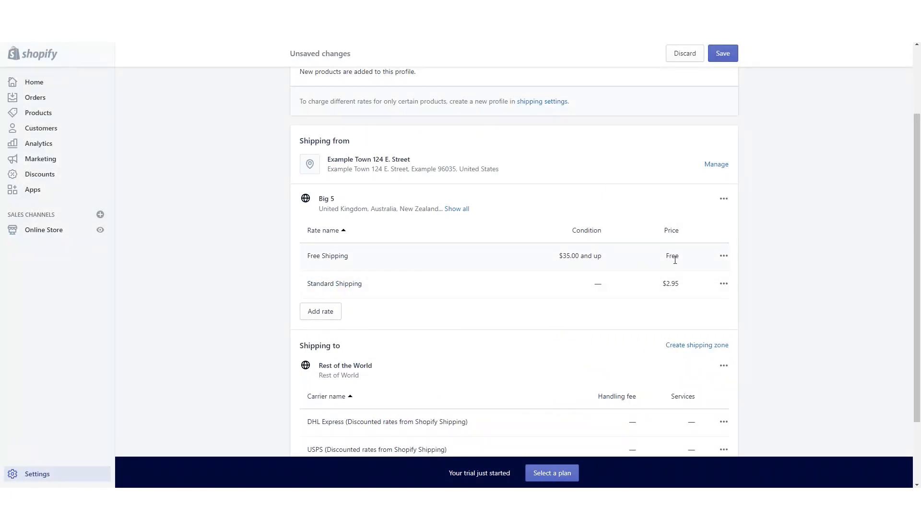
Limit the Standard Shipping rate in the Big 5 zone to a maximum order price of $34.99.
{"action": "left_click", "coordinate": [722, 284]}
{"action": "left_click", "coordinate": [712, 305]}
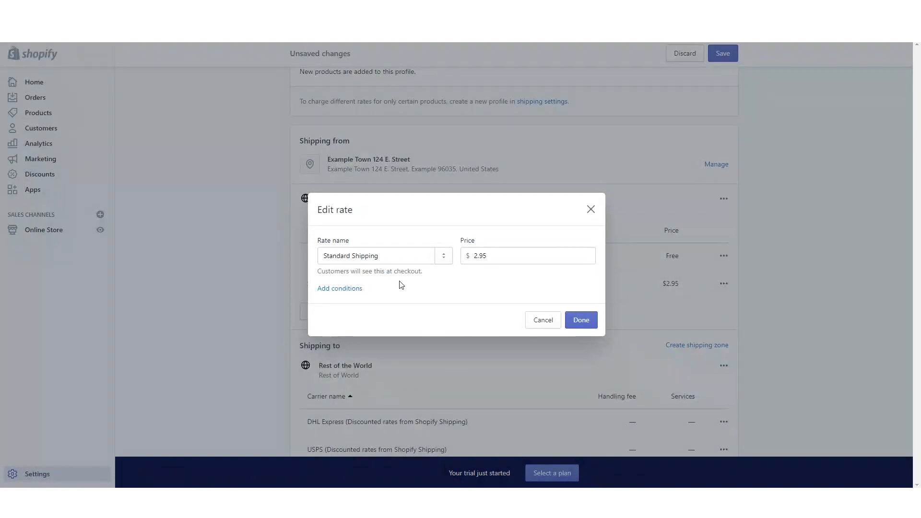
{"action": "left_click", "coordinate": [341, 288]}
{"action": "left_click", "coordinate": [341, 289]}
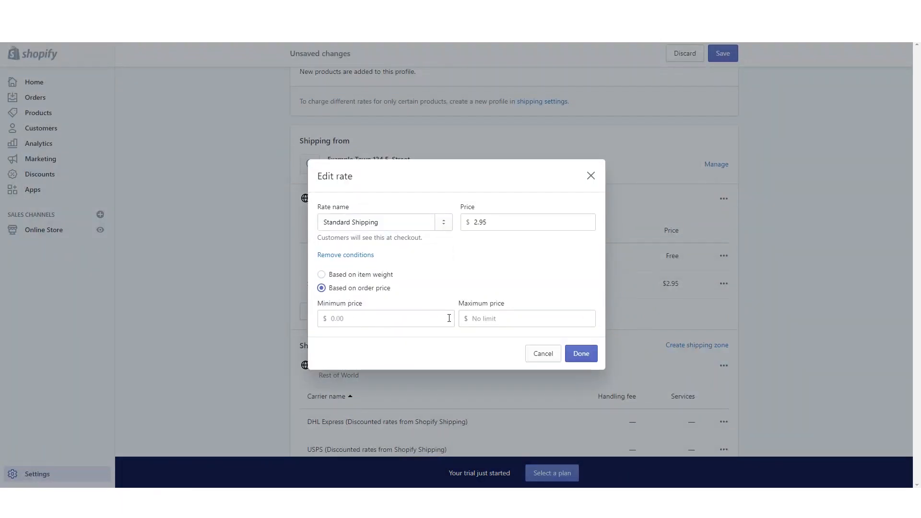
{"action": "left_click", "coordinate": [498, 319]}
{"action": "type", "text": "34.99"}
{"action": "left_click", "coordinate": [580, 354]}
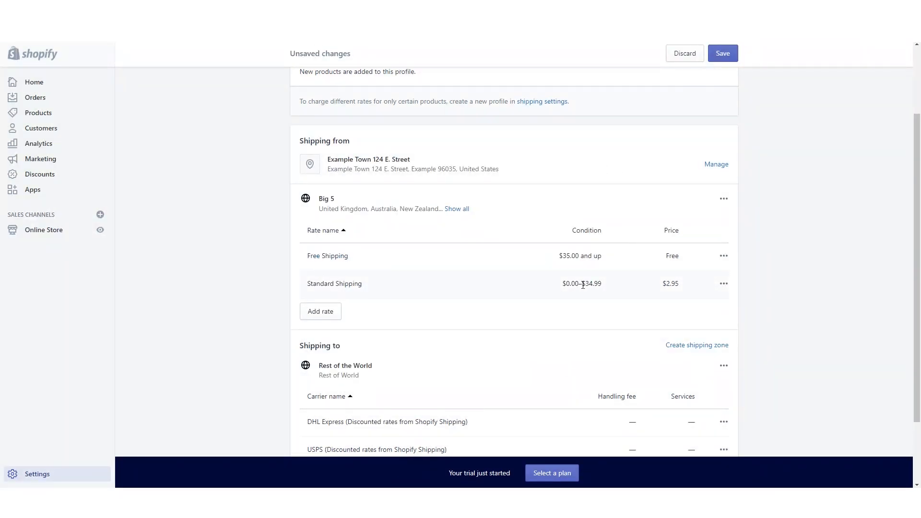
{"action": "double_click", "coordinate": [667, 283]}
{"action": "left_click", "coordinate": [673, 294]}
{"action": "left_click_drag", "start_coordinate": [685, 261], "coordinate": [655, 261]}
{"action": "left_click", "coordinate": [692, 267]}
Start a new custom rate for the Big 5 zone named Priority Shipping with a price of $3.95.
{"action": "left_click", "coordinate": [320, 312]}
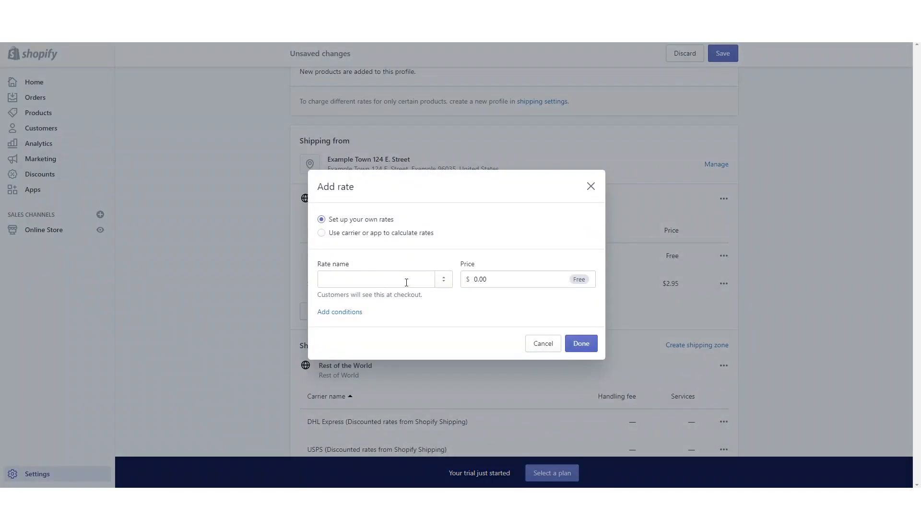
{"action": "left_click", "coordinate": [367, 278]}
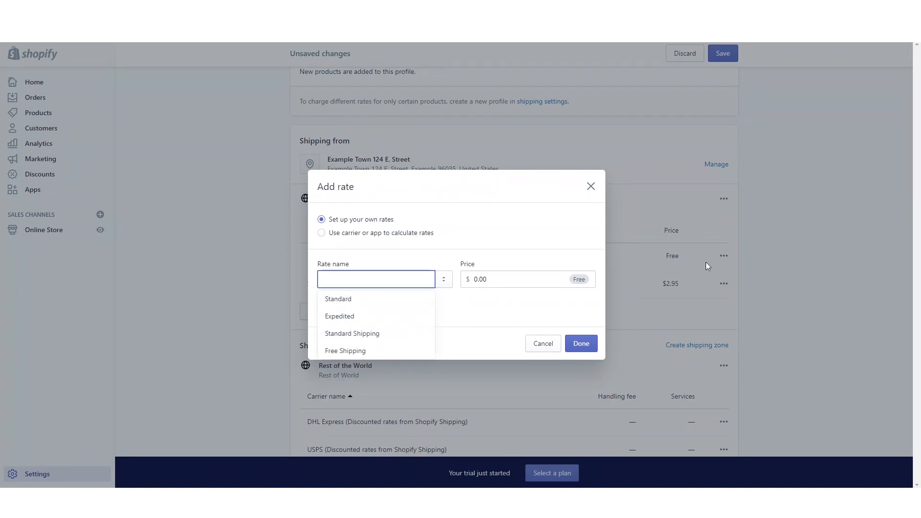
{"action": "type", "text": "Priority Shipping (Insured"}
{"action": "key", "text": "BackSpace"}
{"action": "key", "text": "BackSpace"}
{"action": "key", "text": "BackSpace"}
{"action": "key", "text": "BackSpace"}
{"action": "key", "text": "BackSpace"}
{"action": "key", "text": "BackSpace"}
{"action": "key", "text": "BackSpace"}
{"action": "key", "text": "BackSpace"}
{"action": "key", "text": "BackSpace"}
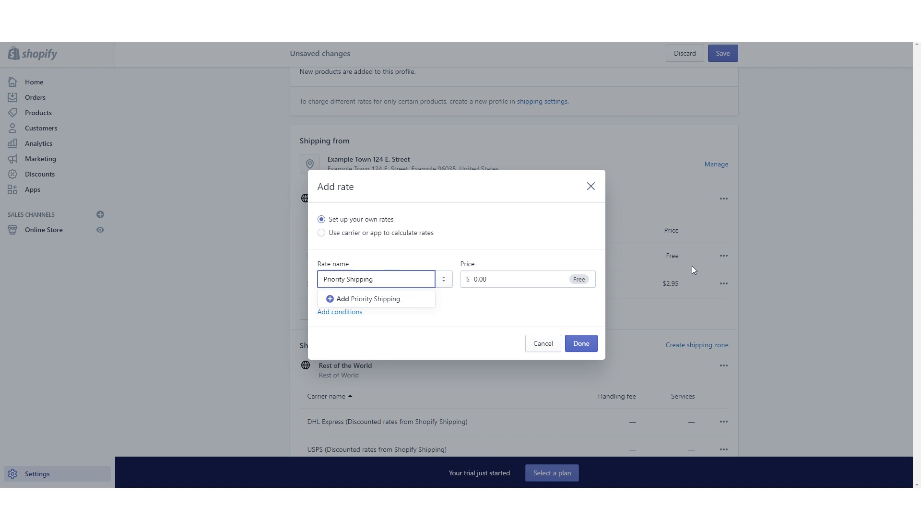
{"action": "left_click", "coordinate": [509, 279]}
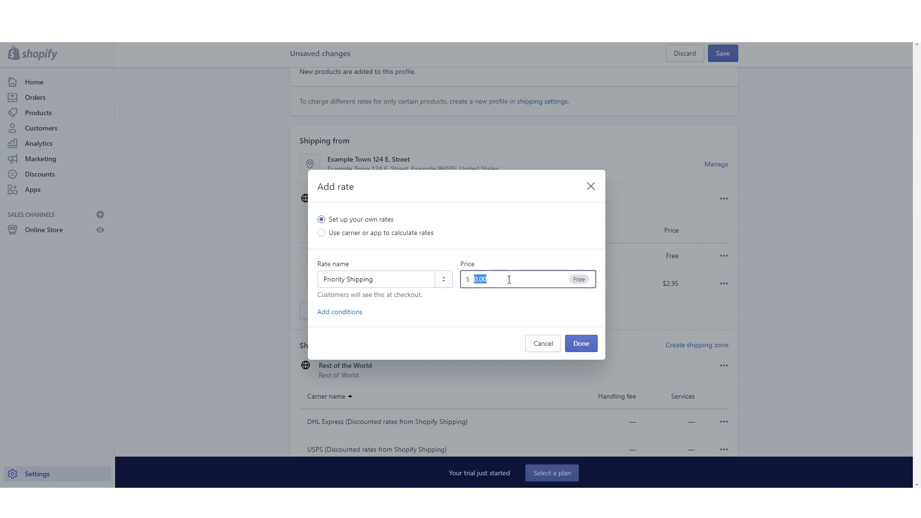
{"action": "type", "text": "30"}
{"action": "type", "text": "95"}
Give the Priority Shipping rate an order-price condition with a maximum of $34.99 and add it to the zone.
{"action": "left_click", "coordinate": [357, 315]}
{"action": "left_click", "coordinate": [322, 312]}
{"action": "left_click", "coordinate": [494, 350]}
{"action": "type", "text": "34.99"}
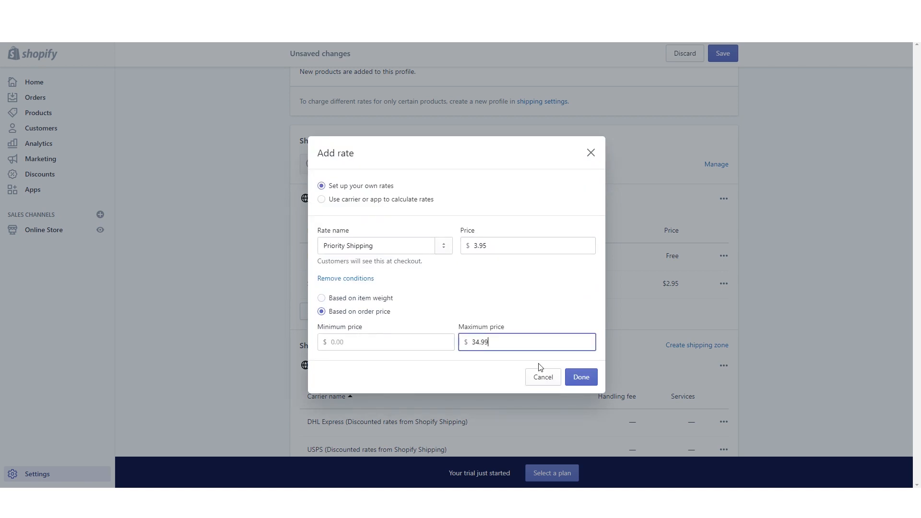
{"action": "left_click", "coordinate": [580, 375]}
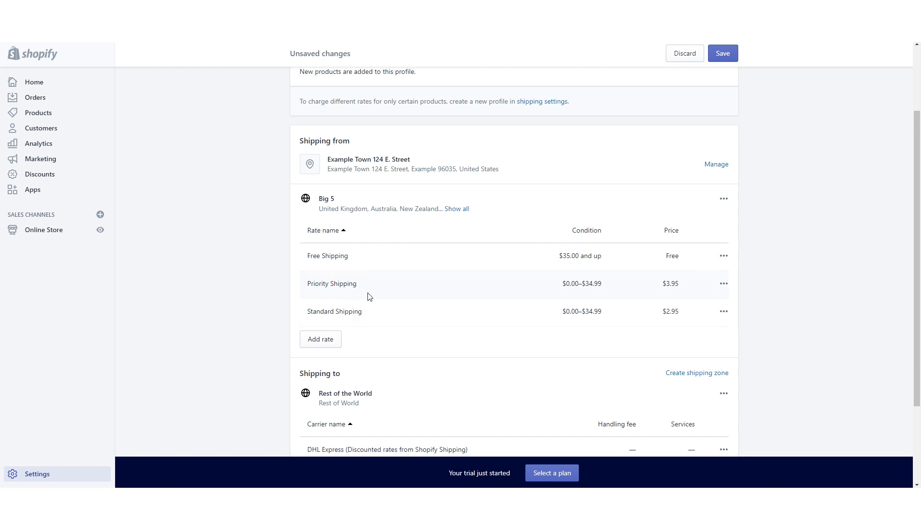
Save the general shipping profile and open the online store's themes page.
{"action": "left_click_drag", "start_coordinate": [677, 286], "coordinate": [656, 285]}
{"action": "left_click", "coordinate": [689, 287]}
{"action": "left_click", "coordinate": [719, 55]}
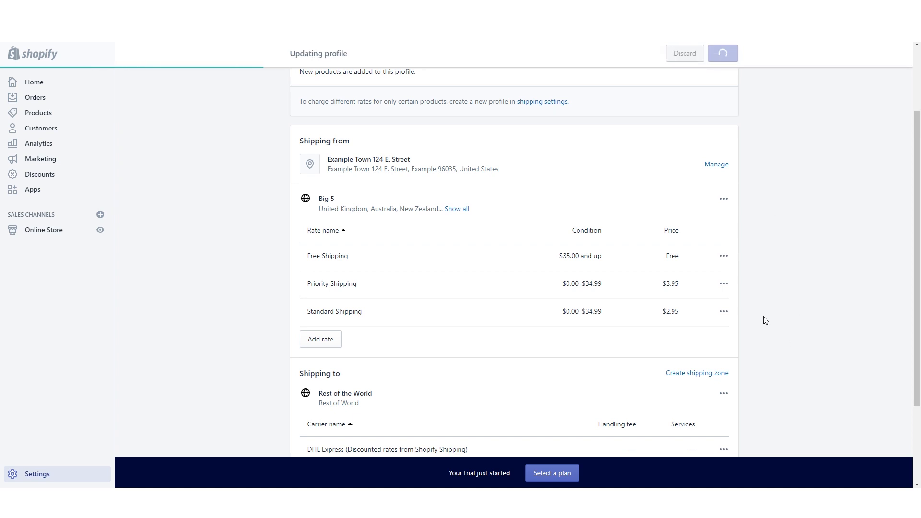
{"action": "left_click", "coordinate": [34, 229]}
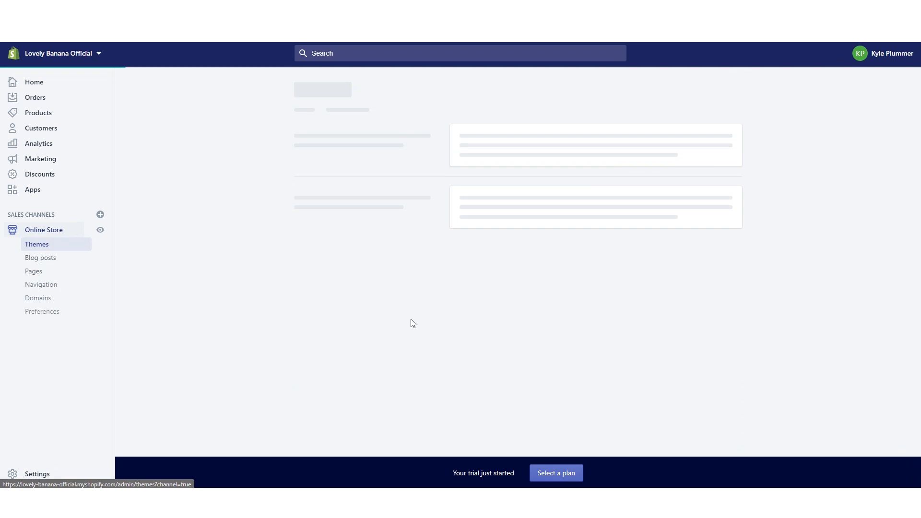
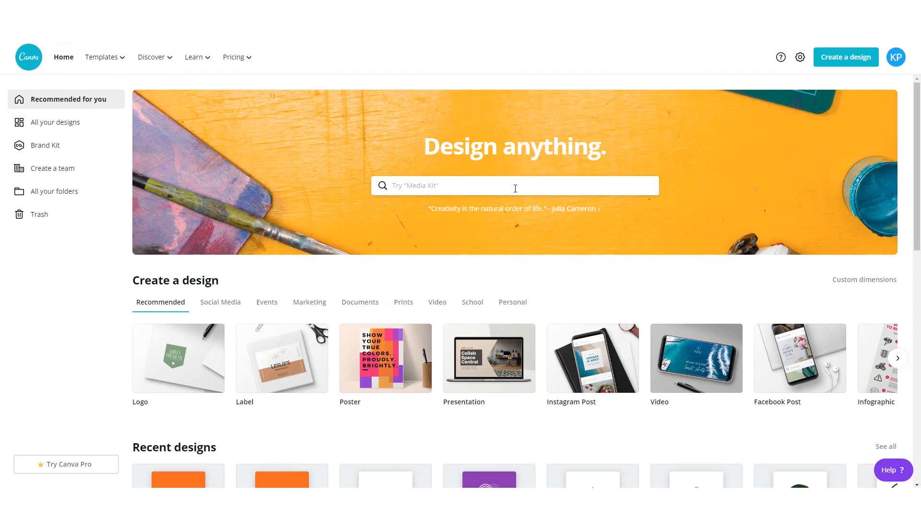
Search Canva's design templates for "logo".
{"action": "left_click", "coordinate": [444, 178]}
{"action": "type", "text": "logo"}
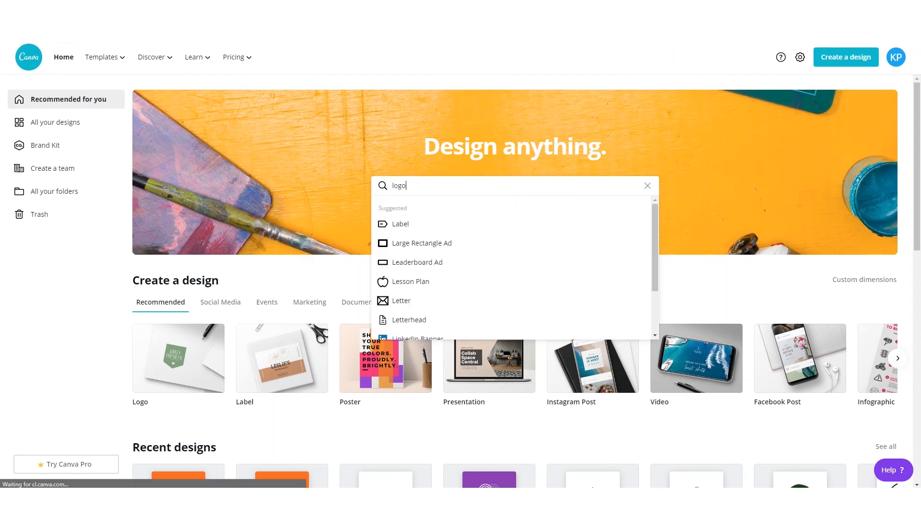
{"action": "key", "text": "Return"}
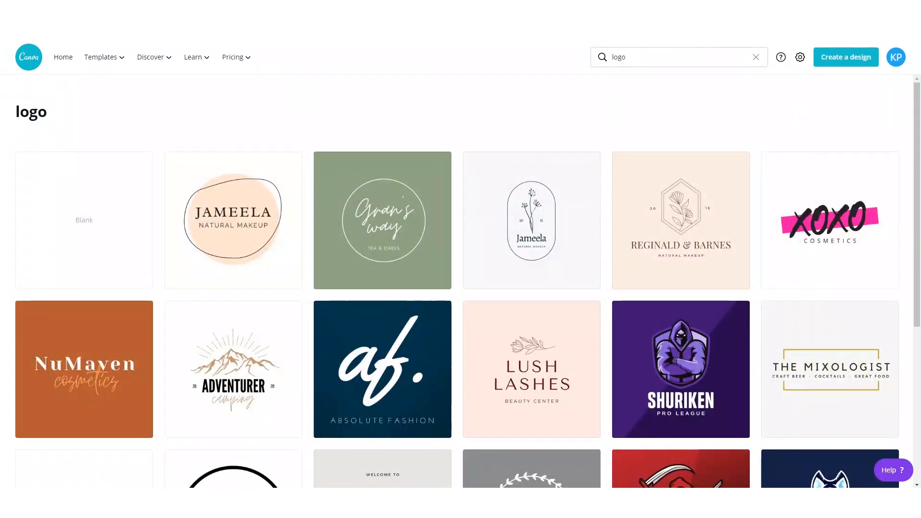
Browse the logo templates and open the black italic AURORA design with the yellow strikeout bar.
{"action": "scroll", "coordinate": [905, 197], "scroll_direction": "down", "scroll_amount": 3}
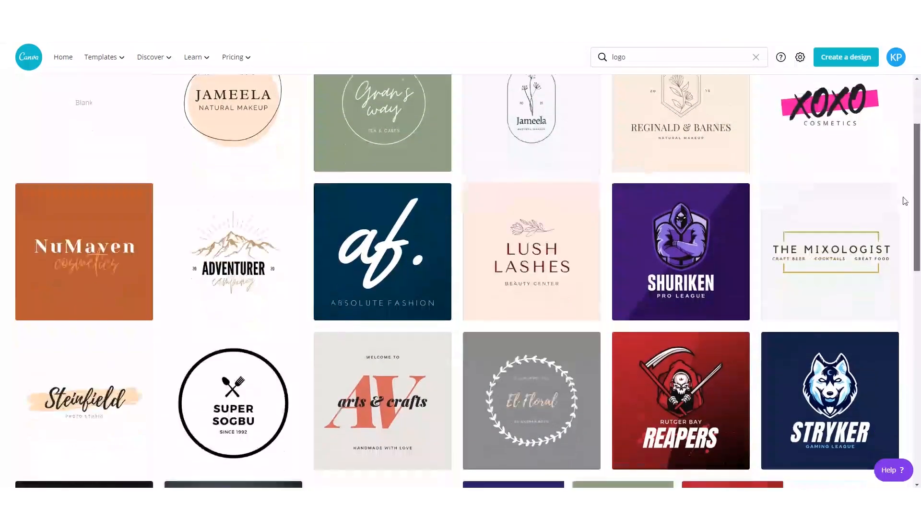
{"action": "scroll", "coordinate": [905, 197], "scroll_direction": "down", "scroll_amount": 10}
{"action": "scroll", "coordinate": [896, 274], "scroll_direction": "down", "scroll_amount": 11}
{"action": "scroll", "coordinate": [850, 300], "scroll_direction": "down", "scroll_amount": 10}
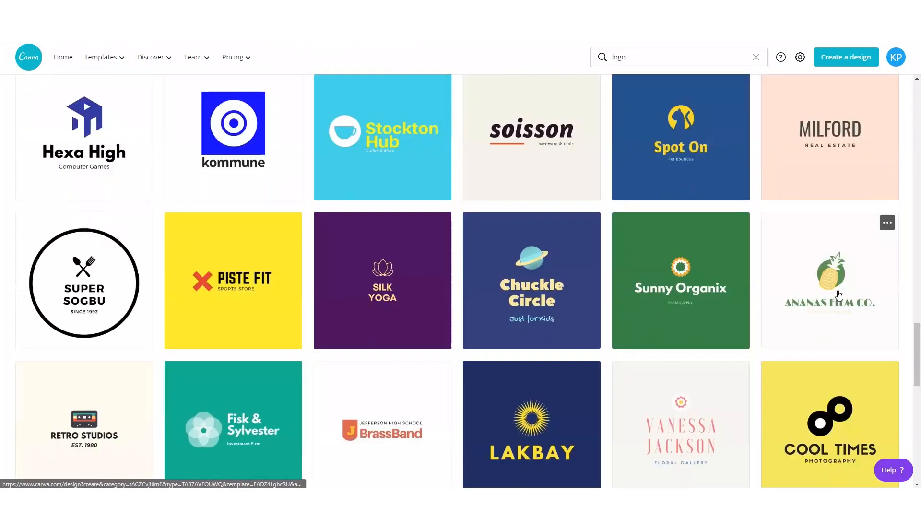
{"action": "scroll", "coordinate": [834, 307], "scroll_direction": "down", "scroll_amount": 8}
{"action": "scroll", "coordinate": [848, 322], "scroll_direction": "down", "scroll_amount": 10}
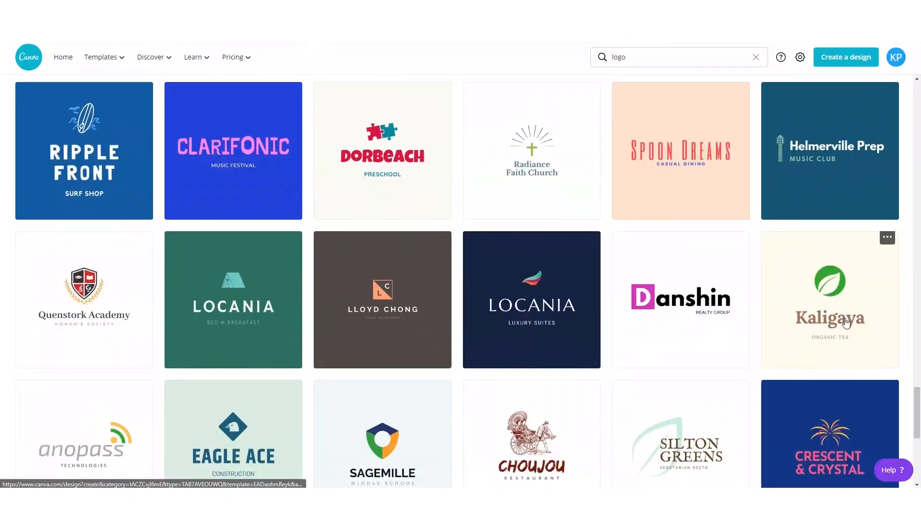
{"action": "scroll", "coordinate": [844, 322], "scroll_direction": "down", "scroll_amount": 8}
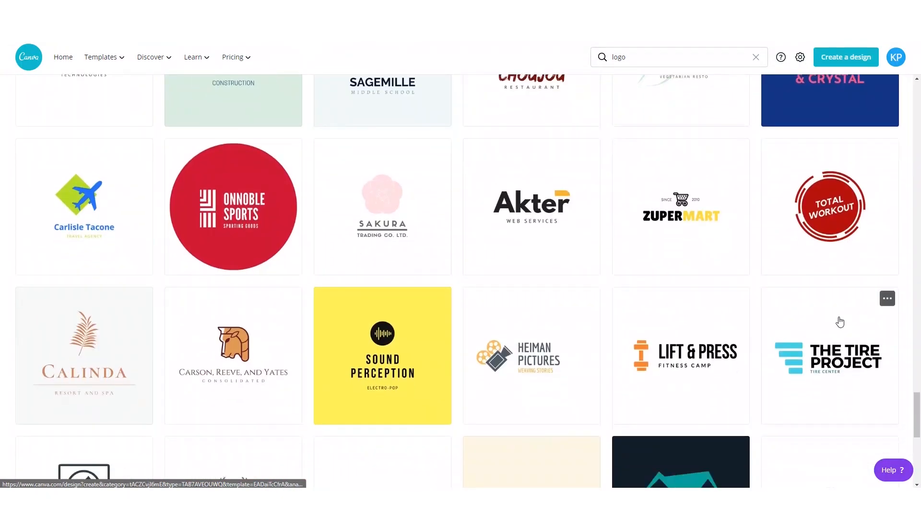
{"action": "scroll", "coordinate": [839, 322], "scroll_direction": "down", "scroll_amount": 3}
{"action": "scroll", "coordinate": [838, 321], "scroll_direction": "down", "scroll_amount": 2}
{"action": "scroll", "coordinate": [837, 320], "scroll_direction": "up", "scroll_amount": 4}
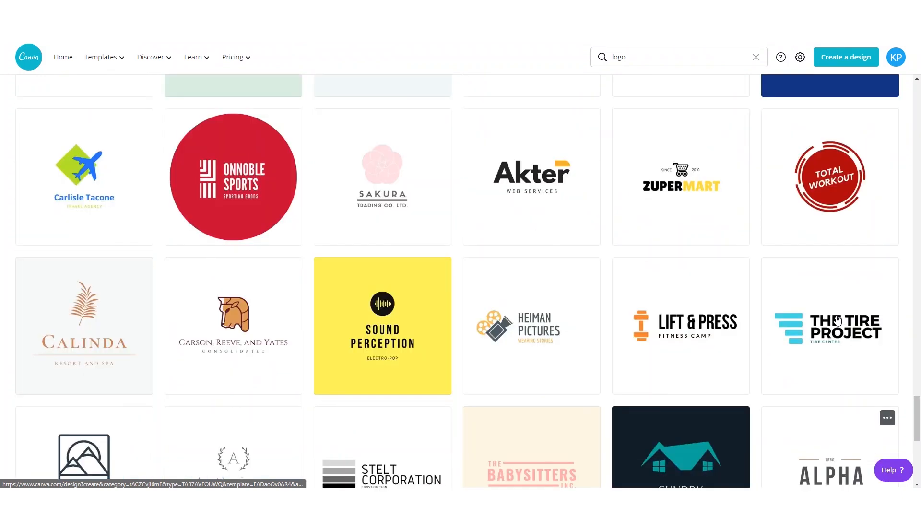
{"action": "scroll", "coordinate": [836, 320], "scroll_direction": "down", "scroll_amount": 2}
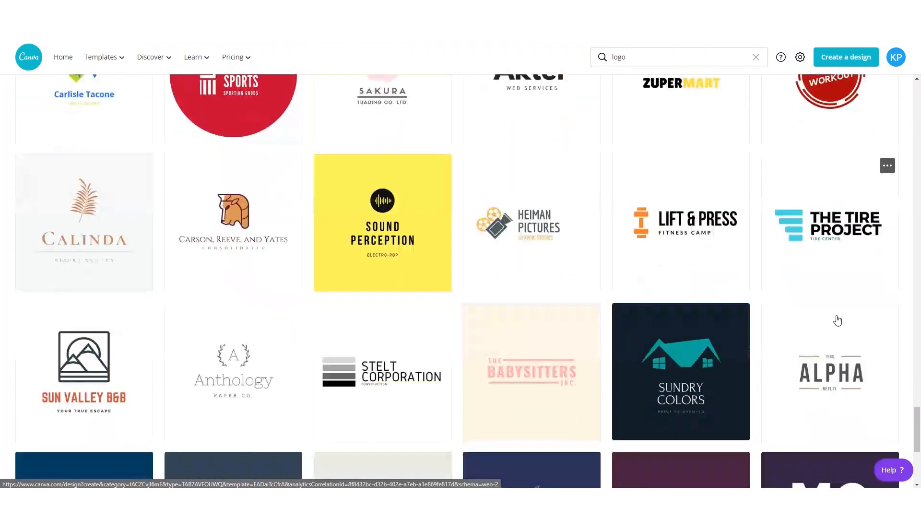
{"action": "scroll", "coordinate": [836, 320], "scroll_direction": "down", "scroll_amount": 6}
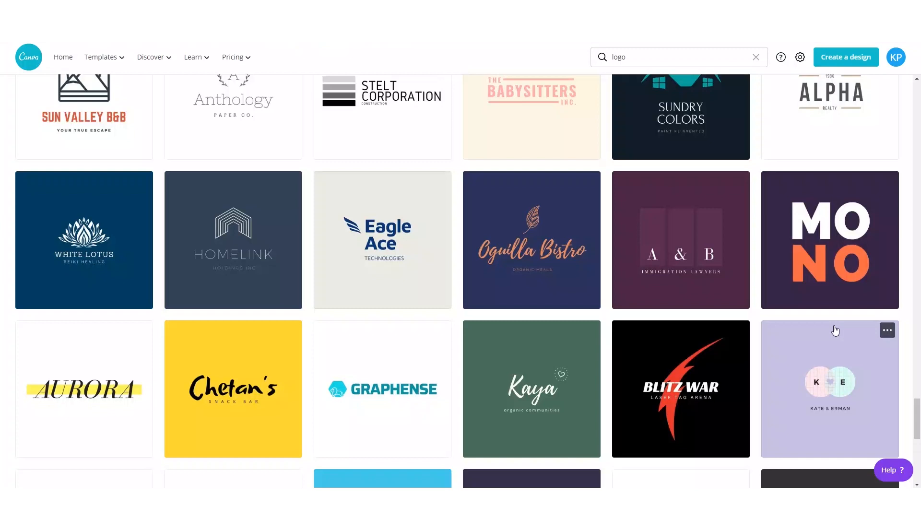
{"action": "scroll", "coordinate": [834, 330], "scroll_direction": "down", "scroll_amount": 3}
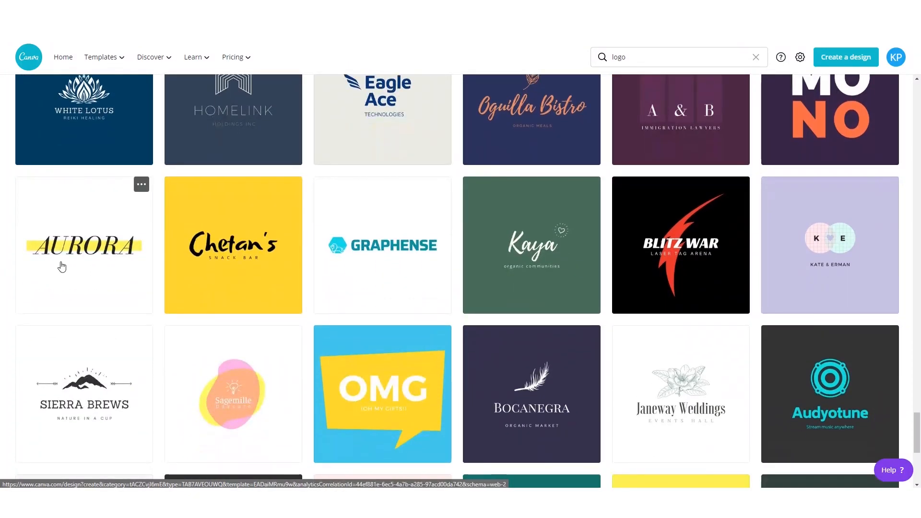
{"action": "left_click", "coordinate": [62, 267]}
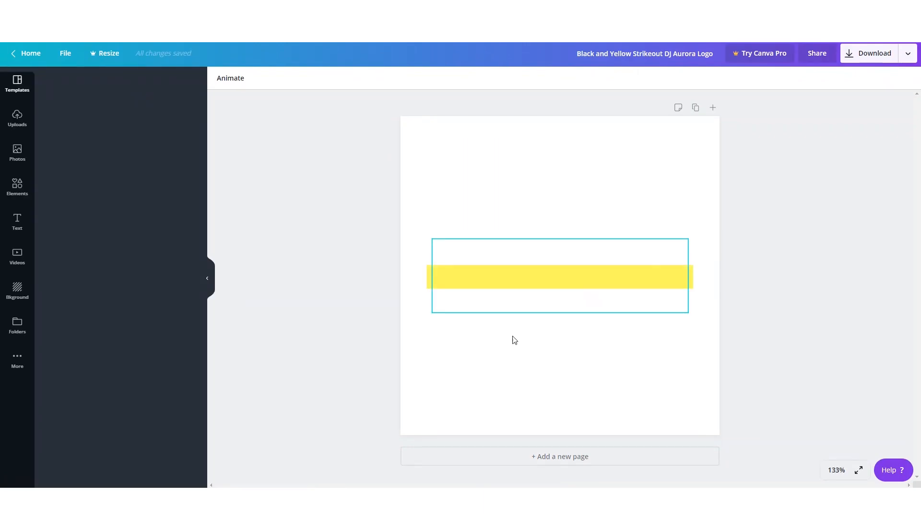
Replace the AURORA text in the logo with LOVELY BANANA.
{"action": "left_click", "coordinate": [541, 272]}
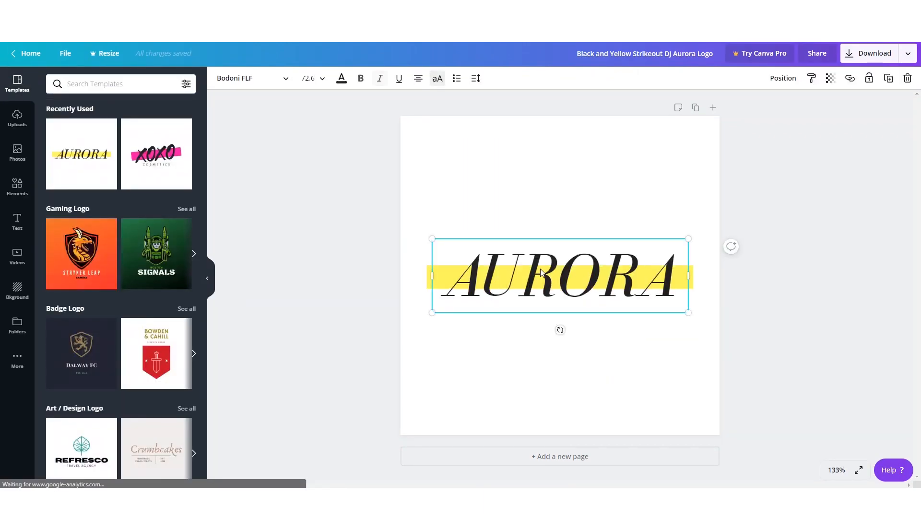
{"action": "left_click", "coordinate": [541, 272]}
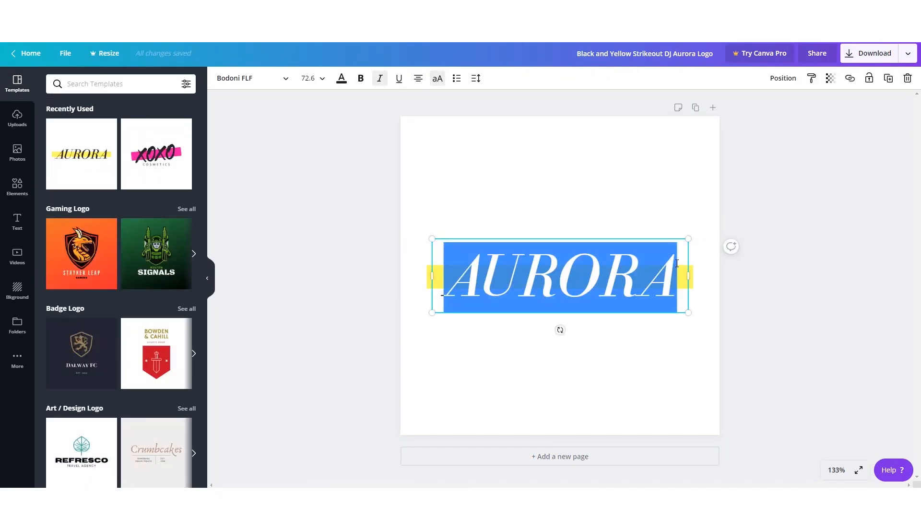
{"action": "type", "text": "LOVELY"}
{"action": "key", "text": "Return"}
{"action": "type", "text": "BANANA"}
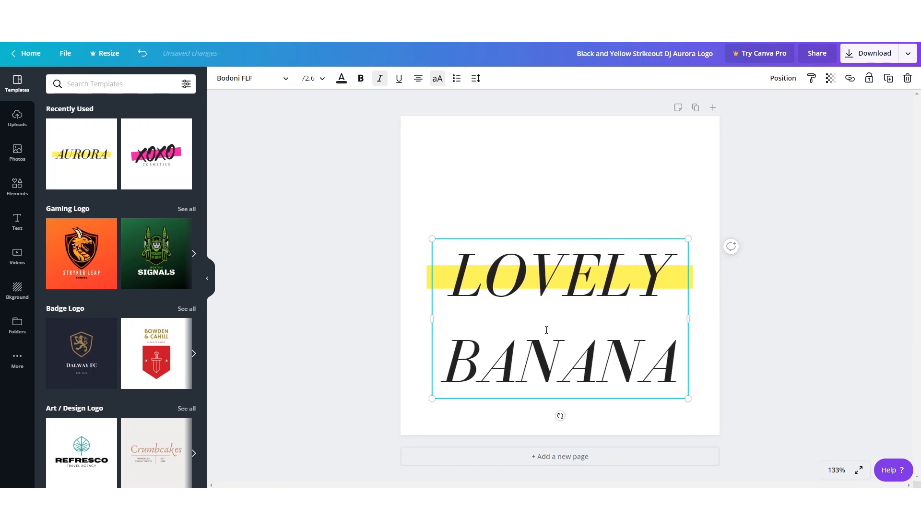
Reduce the LOVELY BANANA text to font size 24 and move it onto the yellow bar.
{"action": "left_click_drag", "start_coordinate": [678, 374], "coordinate": [442, 286]}
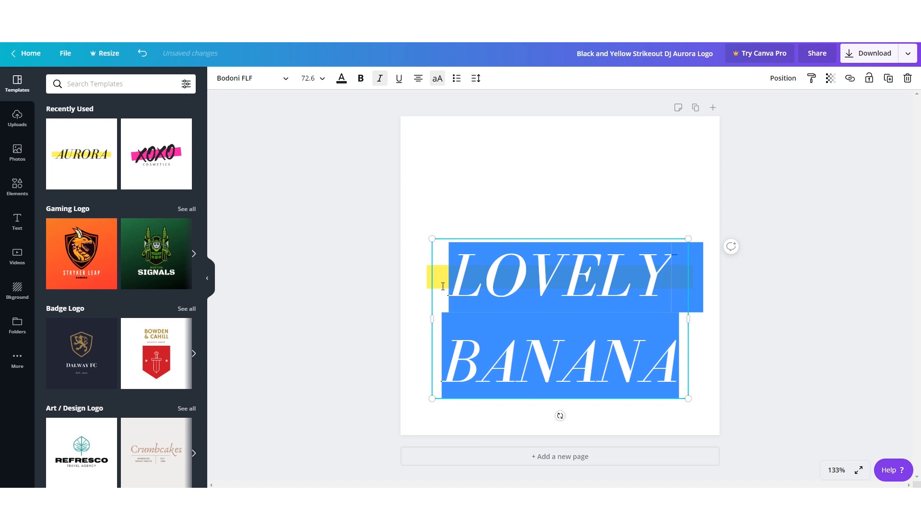
{"action": "left_click", "coordinate": [319, 78]}
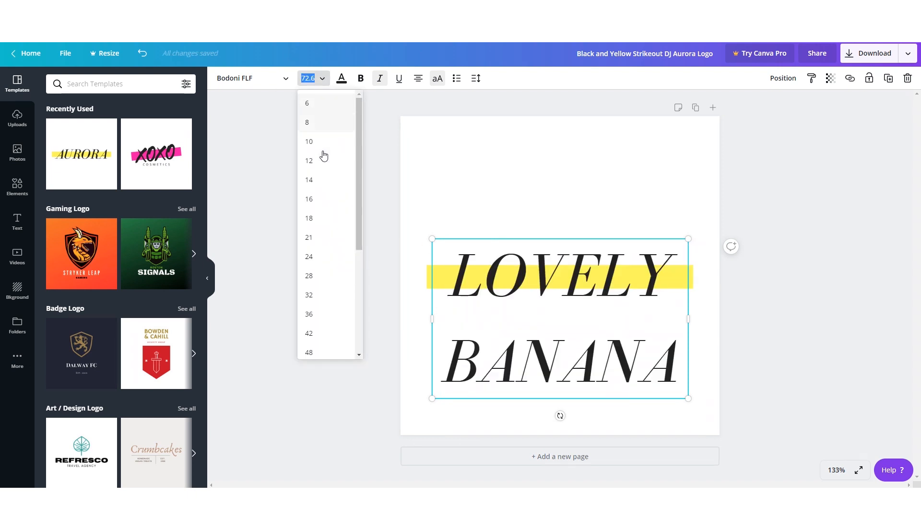
{"action": "left_click", "coordinate": [322, 215]}
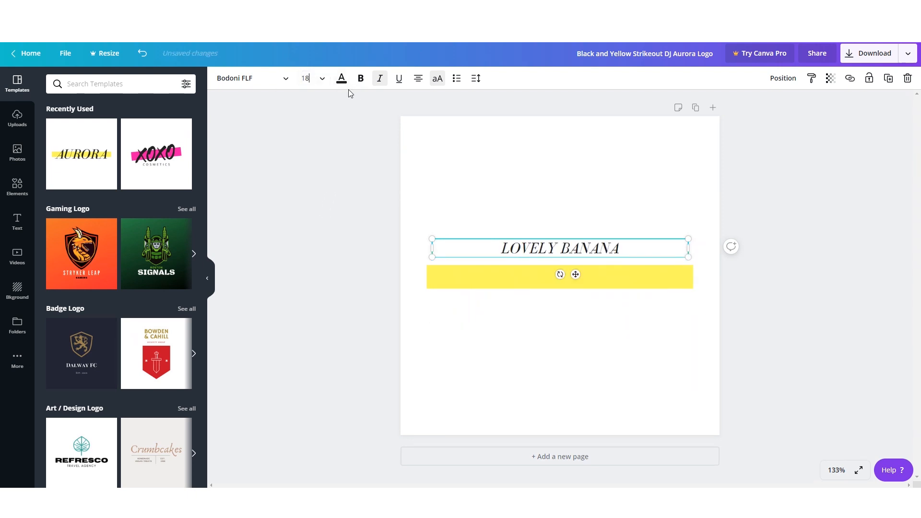
{"action": "left_click", "coordinate": [322, 79]}
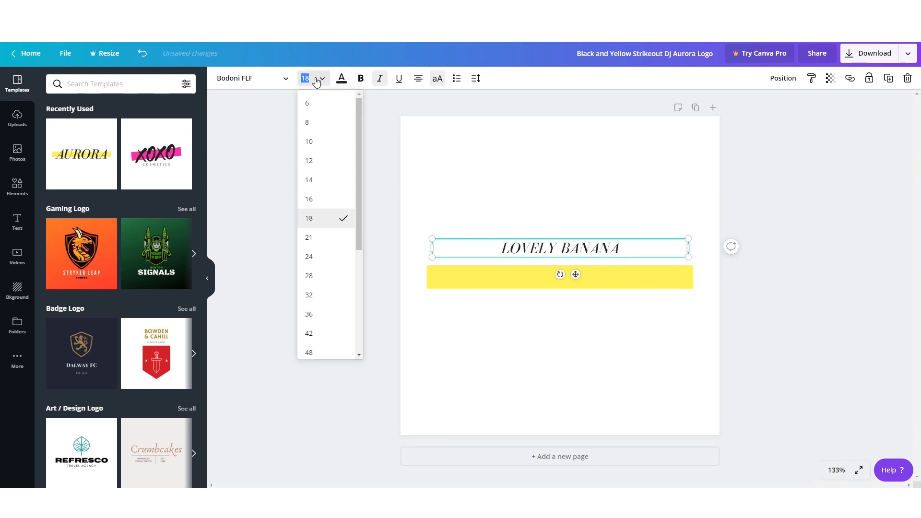
{"action": "left_click", "coordinate": [321, 253]}
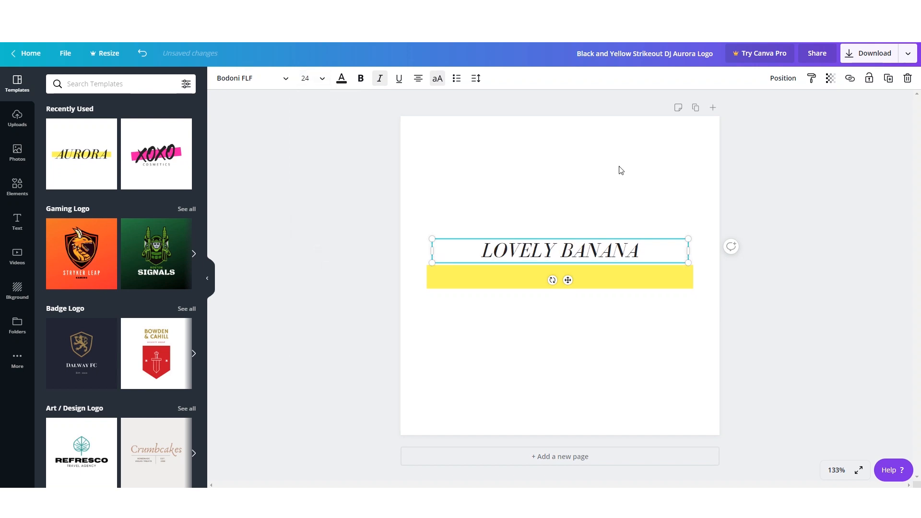
{"action": "left_click_drag", "start_coordinate": [612, 263], "coordinate": [610, 283]}
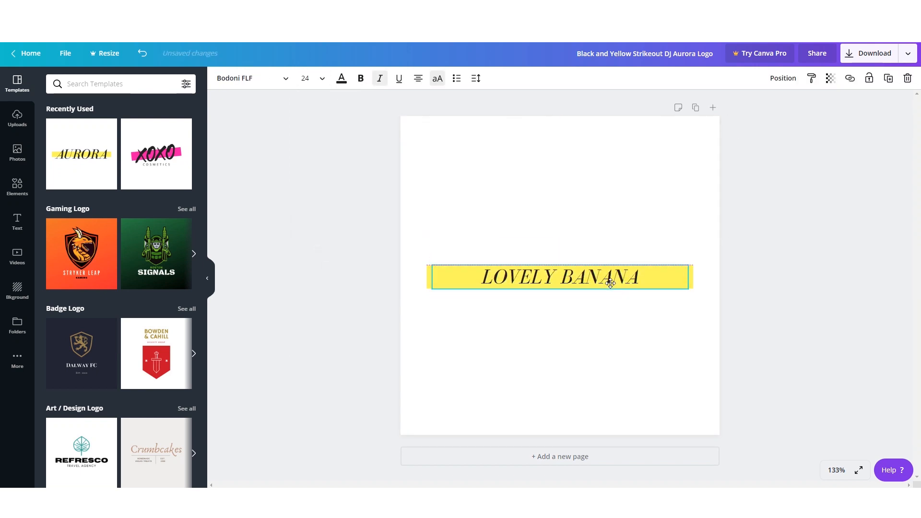
{"action": "left_click", "coordinate": [758, 269]}
Change the LOVELY BANANA text to the Anton font at size 42 and centre it vertically over the yellow bar.
{"action": "left_click", "coordinate": [523, 277]}
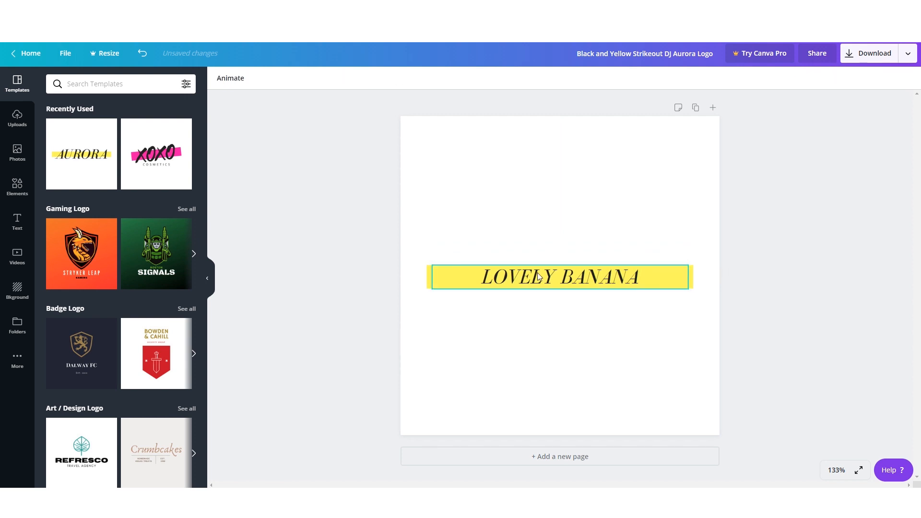
{"action": "left_click", "coordinate": [547, 277]}
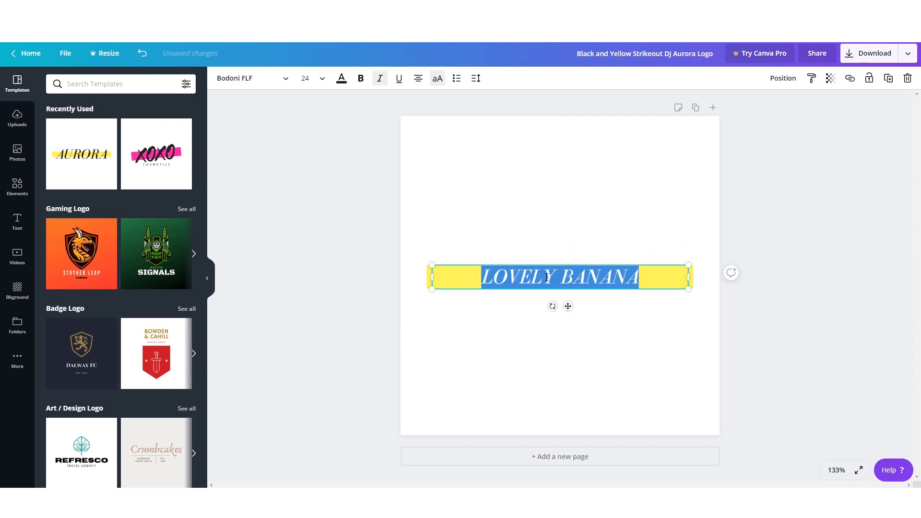
{"action": "left_click", "coordinate": [282, 78]}
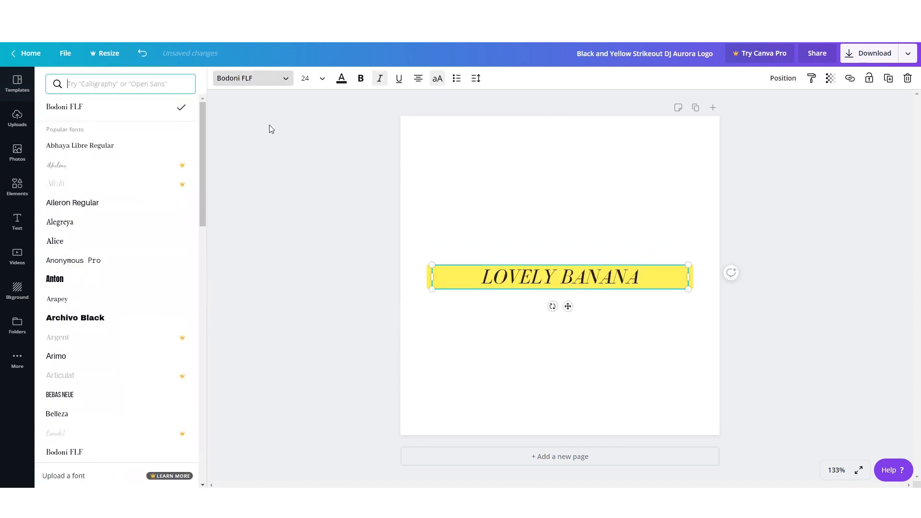
{"action": "left_click", "coordinate": [112, 278]}
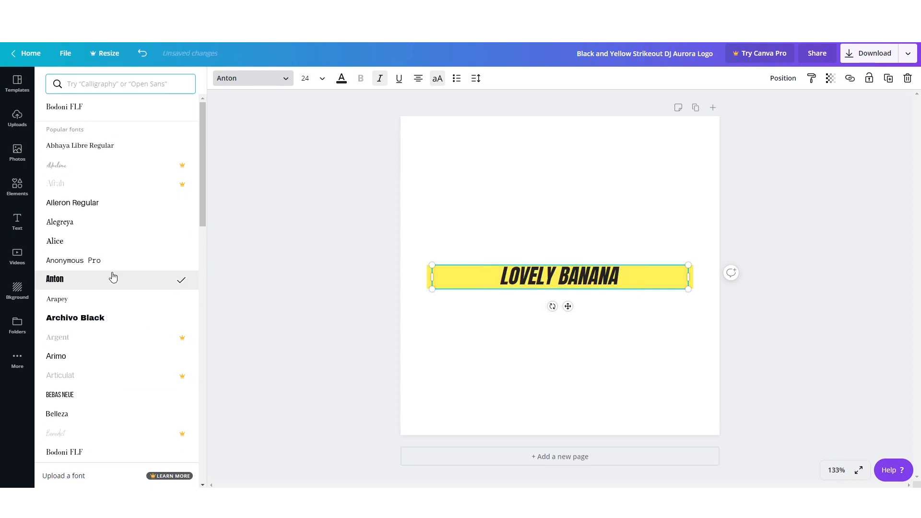
{"action": "left_click", "coordinate": [324, 81]}
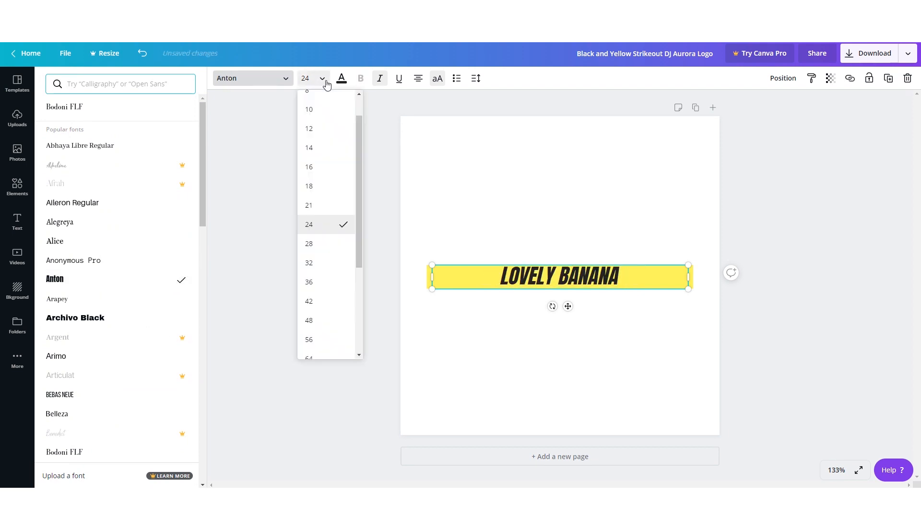
{"action": "left_click", "coordinate": [328, 298]}
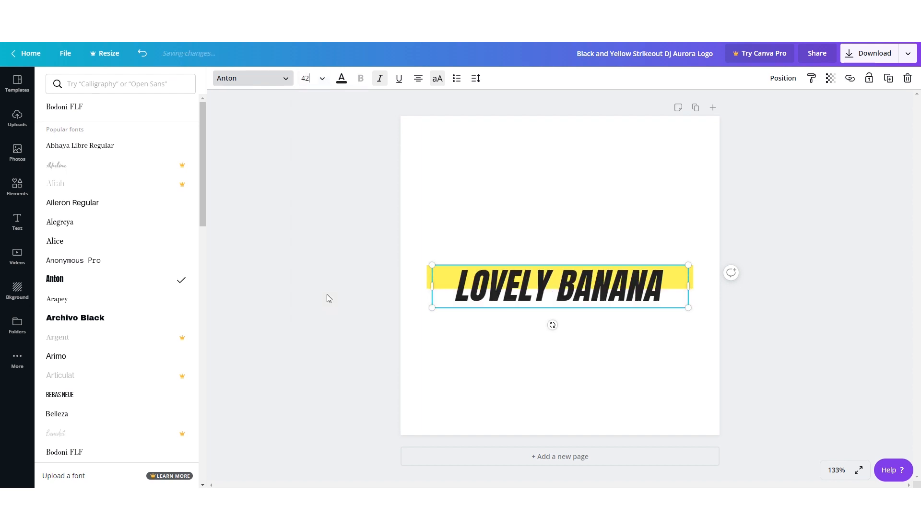
{"action": "left_click", "coordinate": [904, 228]}
{"action": "left_click_drag", "start_coordinate": [585, 272], "coordinate": [586, 266]}
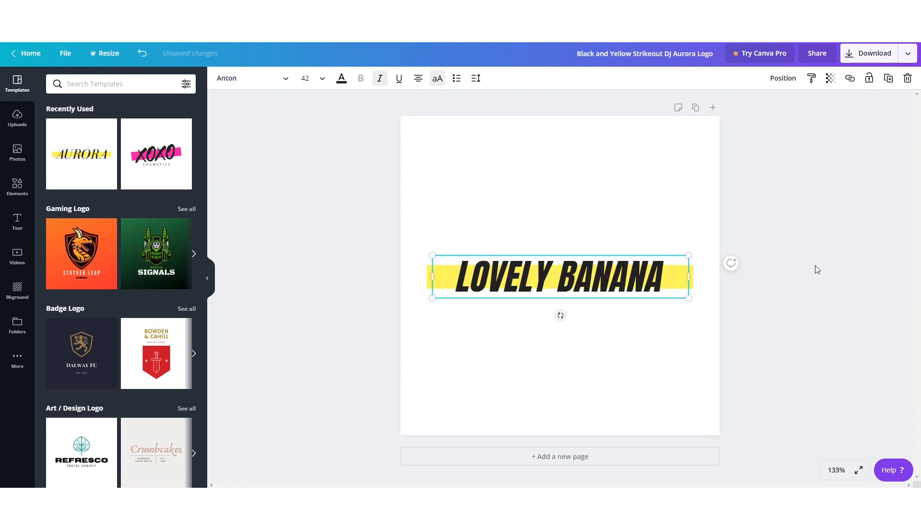
{"action": "left_click", "coordinate": [816, 277]}
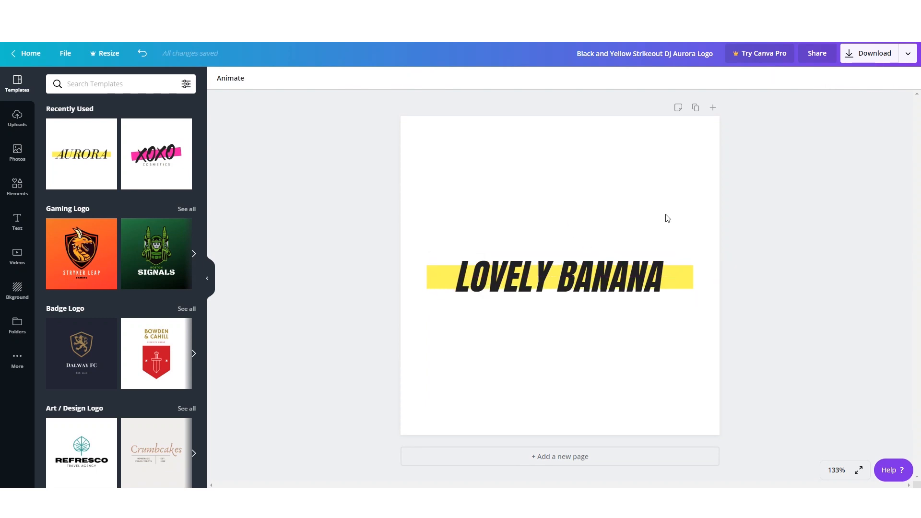
Enlarge the LOVELY BANANA text to font size 48 and realign it to the middle of the yellow bar.
{"action": "double_click", "coordinate": [608, 266]}
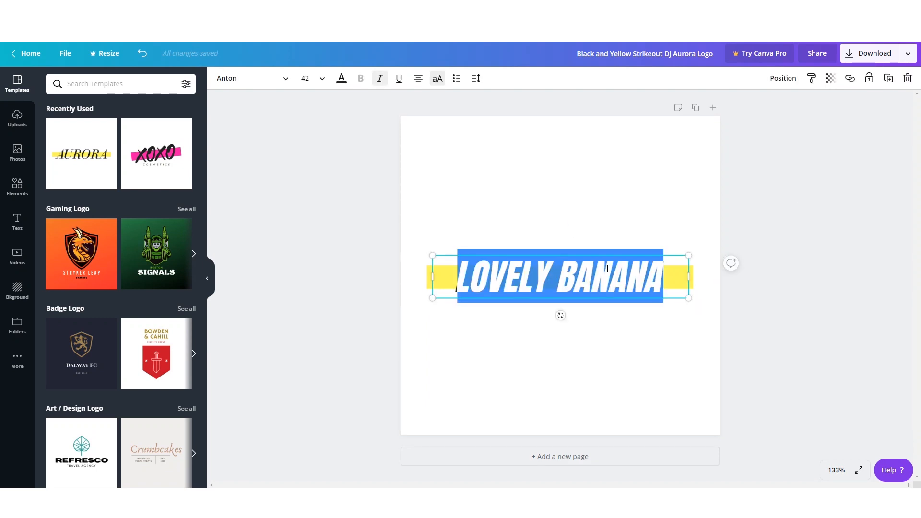
{"action": "left_click", "coordinate": [321, 79]}
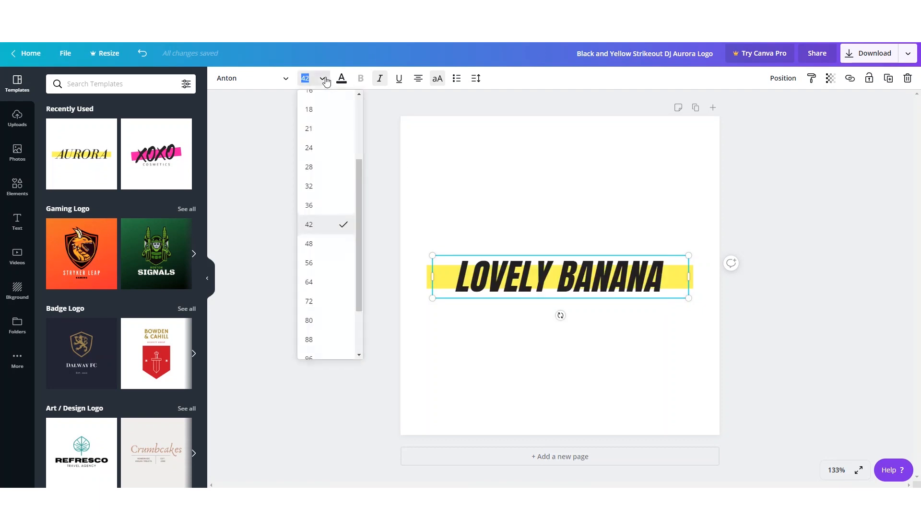
{"action": "left_click", "coordinate": [334, 244]}
{"action": "left_click", "coordinate": [757, 229]}
{"action": "left_click", "coordinate": [583, 272]}
{"action": "left_click_drag", "start_coordinate": [583, 272], "coordinate": [585, 275]}
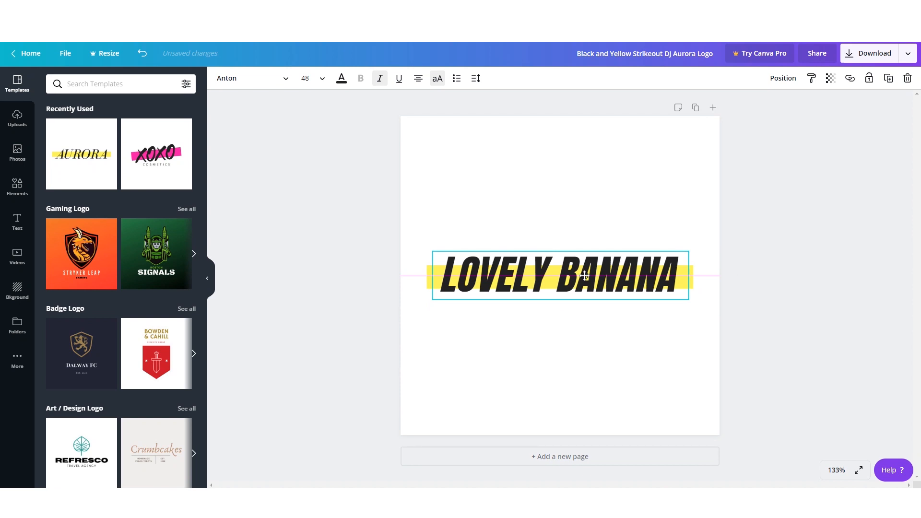
{"action": "left_click", "coordinate": [753, 276]}
{"action": "left_click", "coordinate": [597, 262]}
{"action": "mouse_move", "coordinate": [597, 262]}
{"action": "left_mouse_down"}
{"action": "mouse_move", "coordinate": [570, 267]}
{"action": "mouse_move", "coordinate": [592, 267]}
{"action": "left_mouse_up"}
{"action": "left_click", "coordinate": [778, 262]}
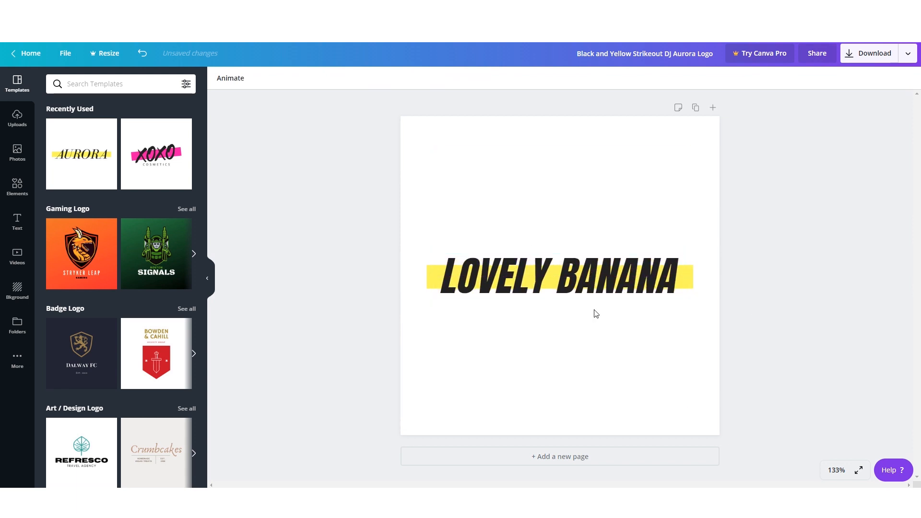
Try to enable a transparent background for the PNG download of the logo, and dismiss the Canva Pro offer.
{"action": "left_click", "coordinate": [885, 54]}
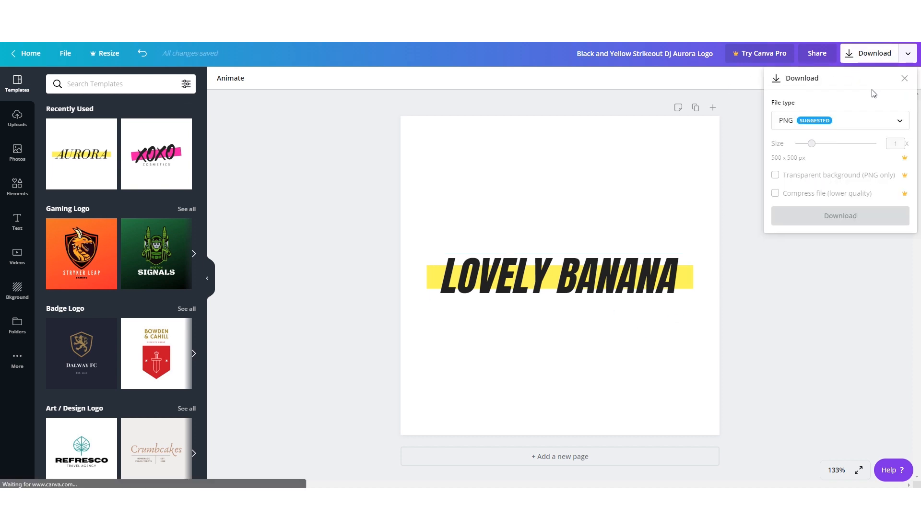
{"action": "left_click", "coordinate": [782, 177]}
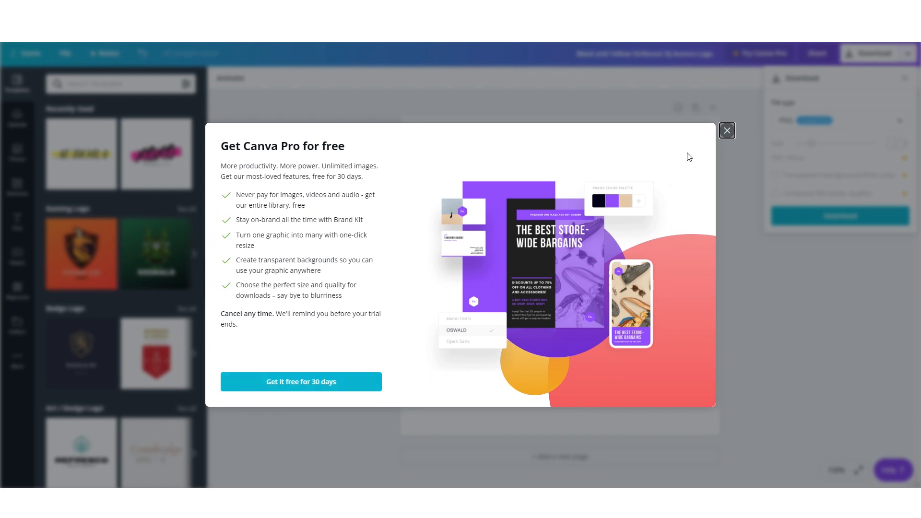
{"action": "left_click", "coordinate": [727, 130]}
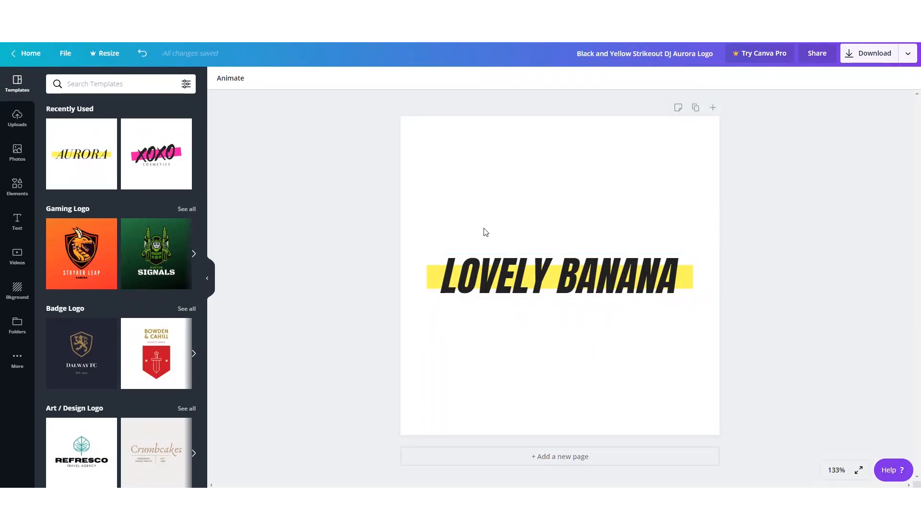
Open the download options for the finished LOVELY BANANA logo with PNG as the file type.
{"action": "left_click", "coordinate": [878, 56]}
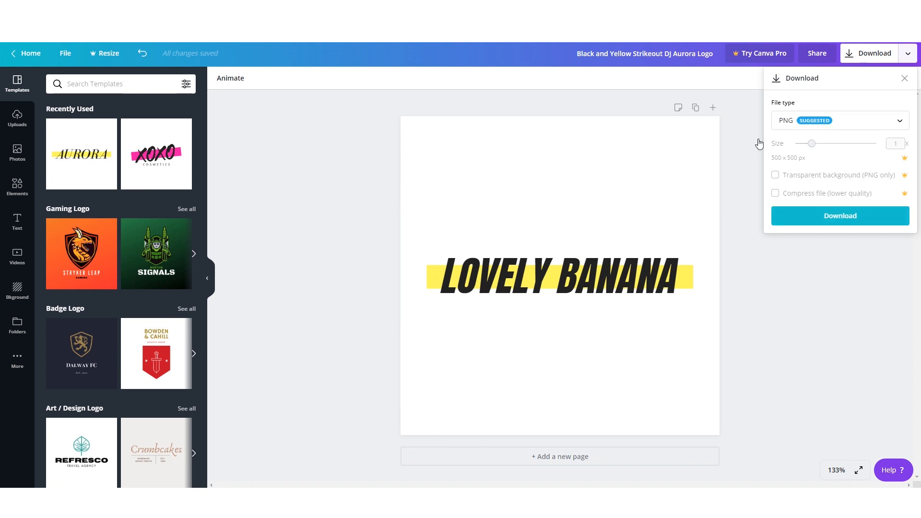
Download the Lovely Banana logo as a PNG, and switch to Shopify to start customizing the current Debut theme.
{"action": "left_click", "coordinate": [806, 222]}
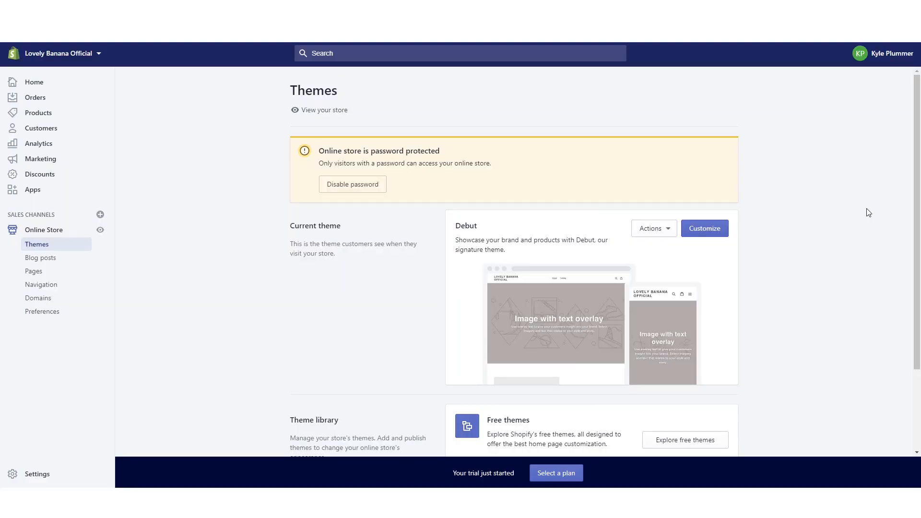
{"action": "left_click", "coordinate": [704, 233]}
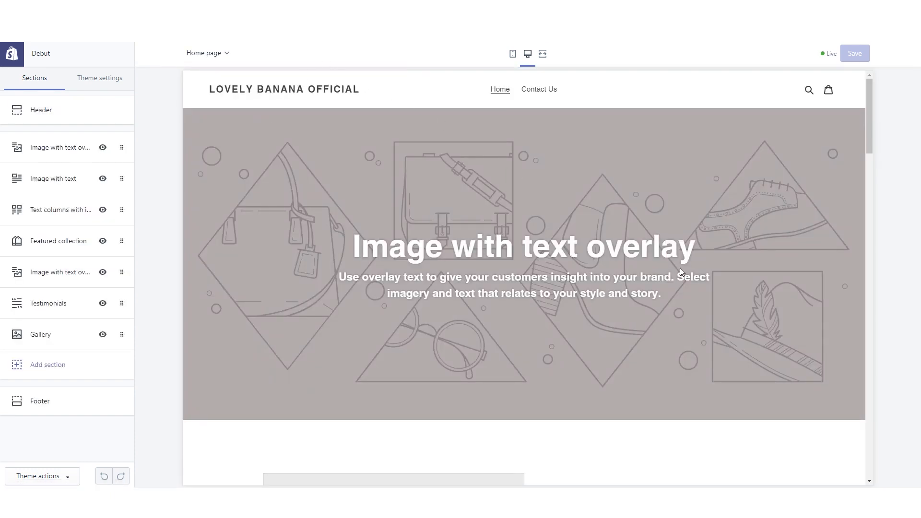
Examine the theme's color settings for text, buttons, form fields, image overlays and page.
{"action": "mouse_move", "coordinate": [869, 108]}
{"action": "left_mouse_down"}
{"action": "mouse_move", "coordinate": [864, 462]}
{"action": "mouse_move", "coordinate": [866, 110]}
{"action": "left_mouse_up"}
{"action": "left_click", "coordinate": [100, 77]}
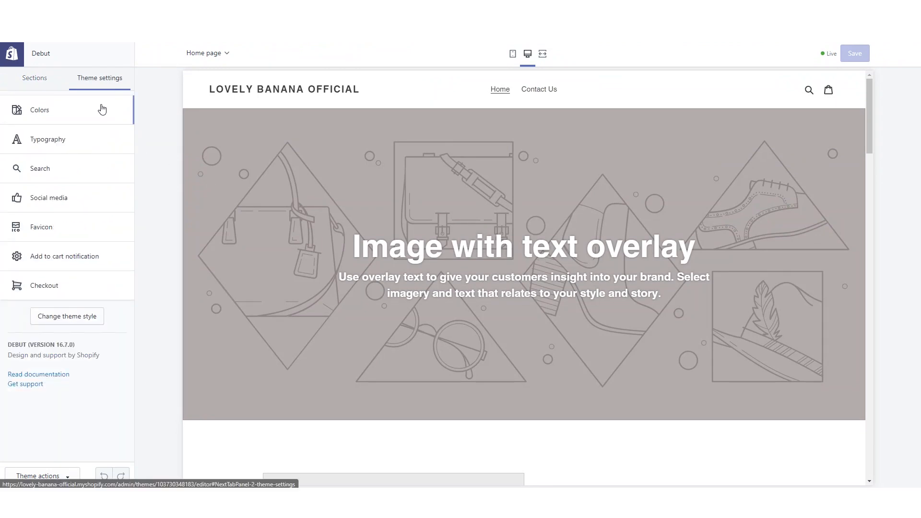
{"action": "left_click", "coordinate": [53, 117]}
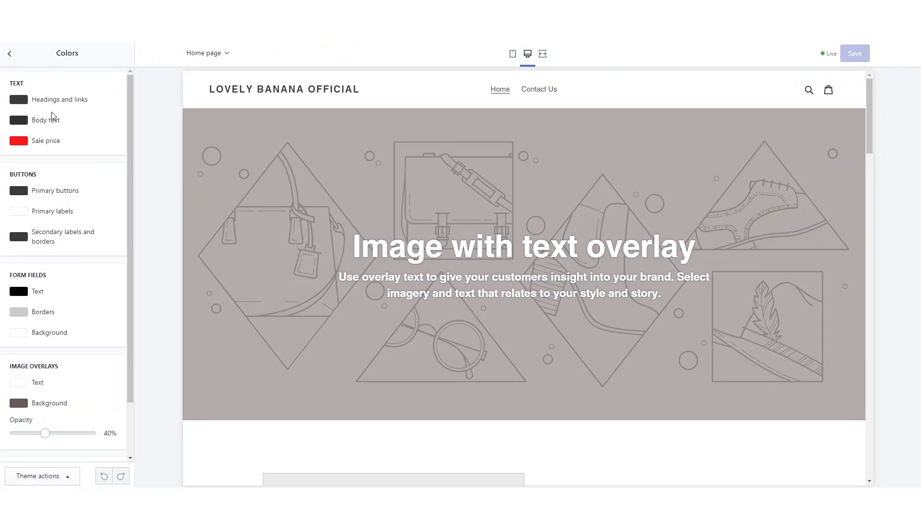
{"action": "mouse_move", "coordinate": [132, 111]}
{"action": "left_mouse_down"}
{"action": "mouse_move", "coordinate": [140, 176]}
{"action": "mouse_move", "coordinate": [137, 95]}
{"action": "left_mouse_up"}
{"action": "left_click_drag", "start_coordinate": [132, 90], "coordinate": [130, 135]}
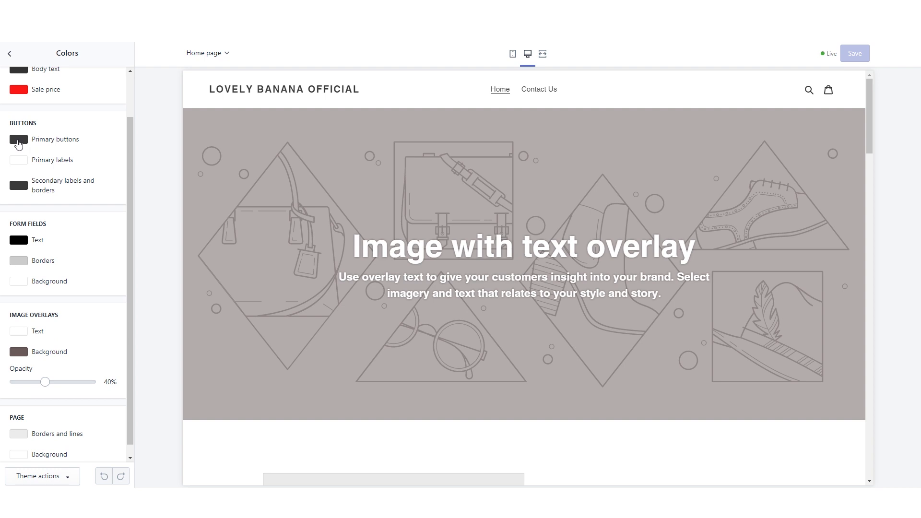
{"action": "left_click", "coordinate": [19, 141]}
{"action": "left_click", "coordinate": [128, 152]}
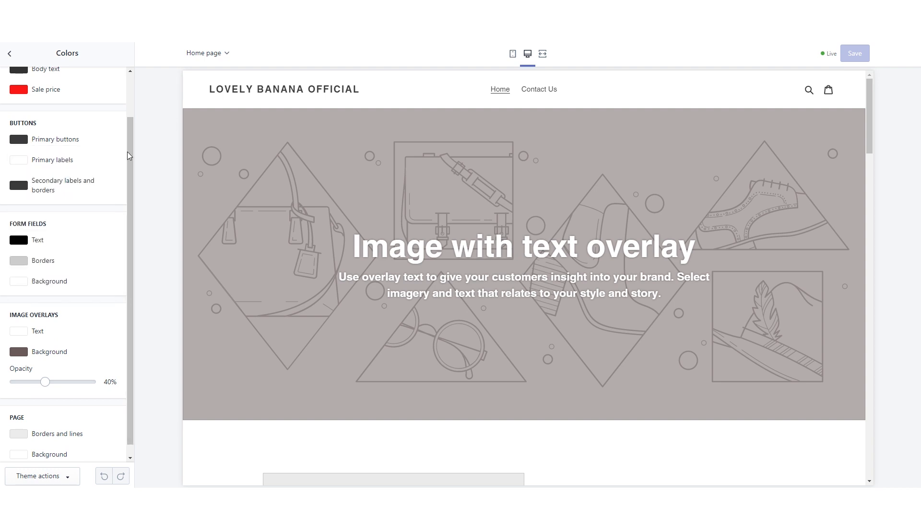
{"action": "left_click", "coordinate": [10, 55]}
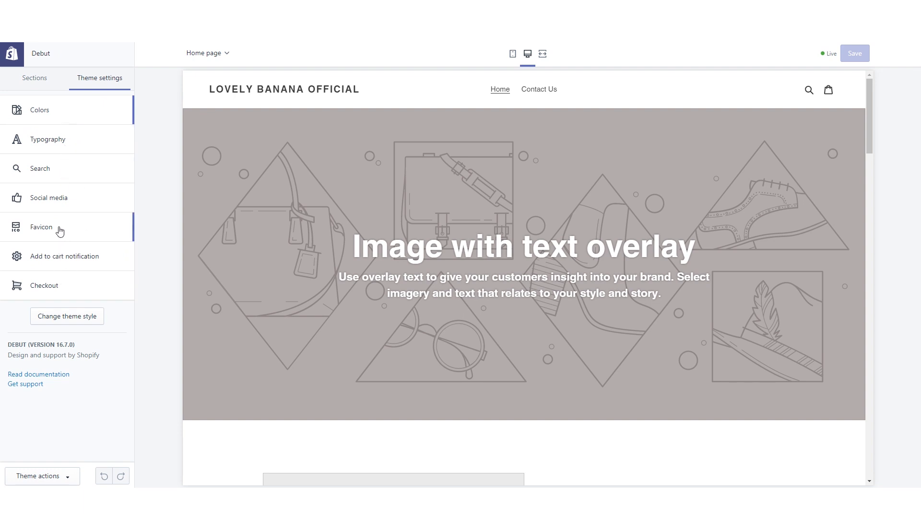
Upload the file "Black and Yellow Strikeout DJ Aurora Logo" and use it as the header's logo image.
{"action": "left_click", "coordinate": [34, 79]}
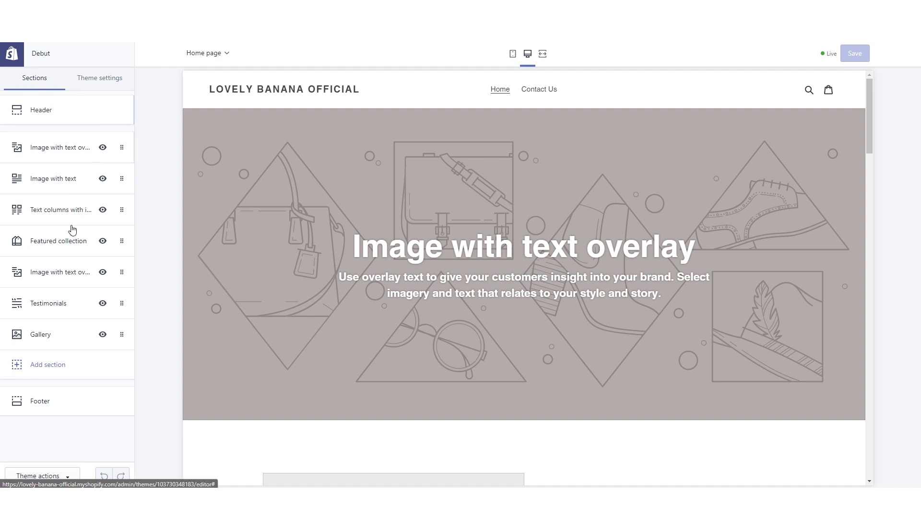
{"action": "left_click", "coordinate": [52, 118]}
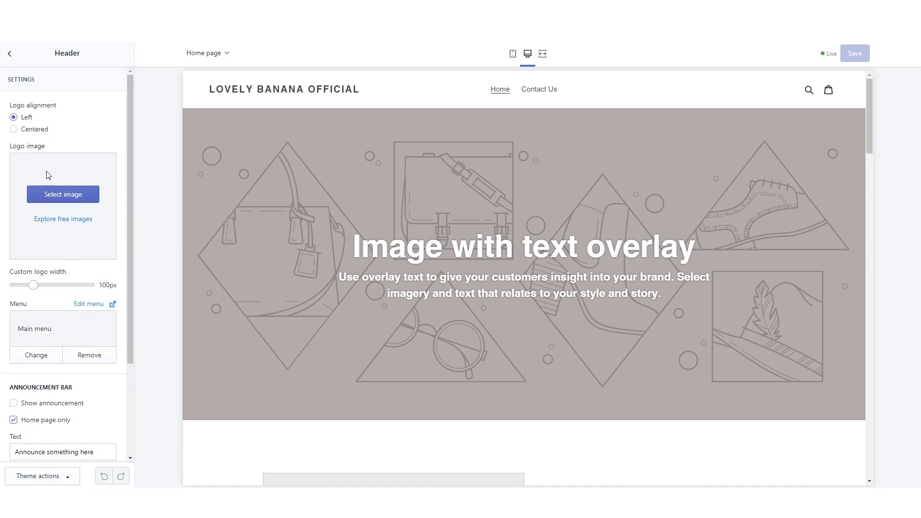
{"action": "left_click", "coordinate": [65, 197]}
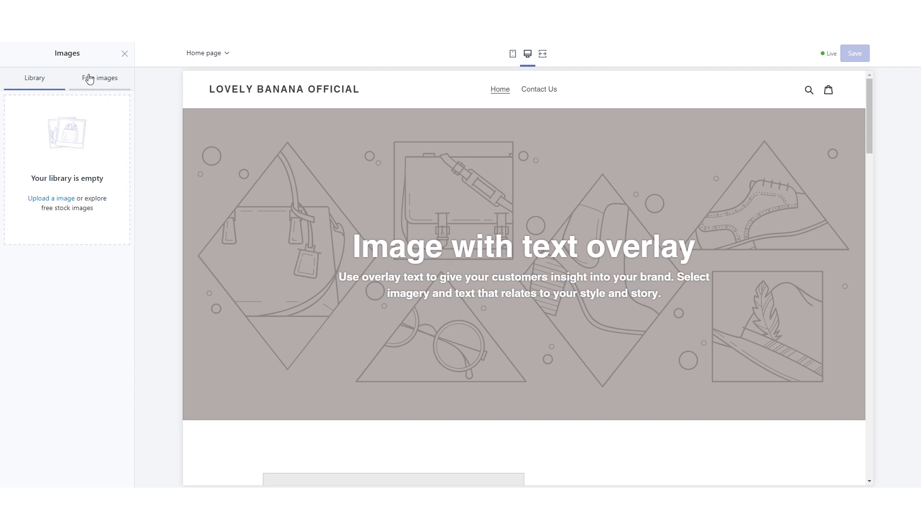
{"action": "left_click", "coordinate": [53, 199]}
{"action": "left_click_drag", "start_coordinate": [479, 62], "coordinate": [488, 200]}
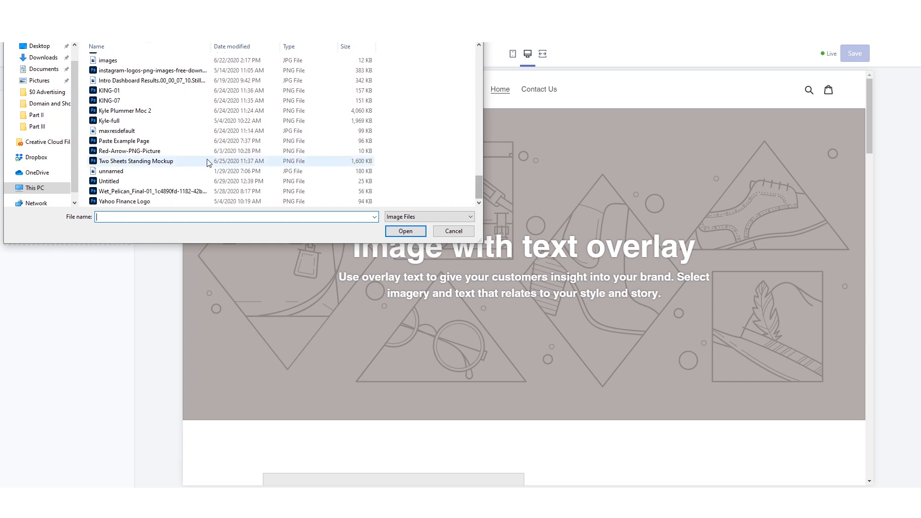
{"action": "scroll", "coordinate": [189, 158], "scroll_direction": "up", "scroll_amount": 15}
{"action": "left_click_drag", "start_coordinate": [479, 65], "coordinate": [477, 157]}
{"action": "left_click", "coordinate": [159, 121]}
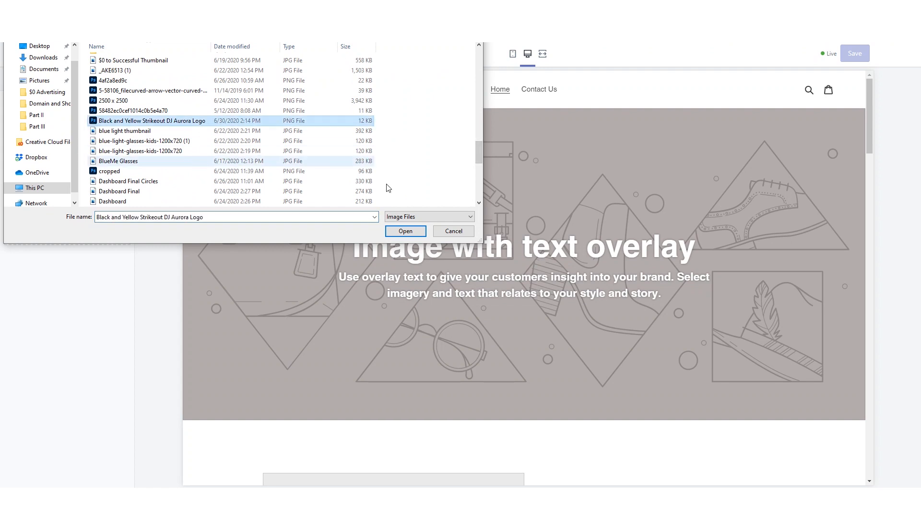
{"action": "left_click", "coordinate": [398, 232]}
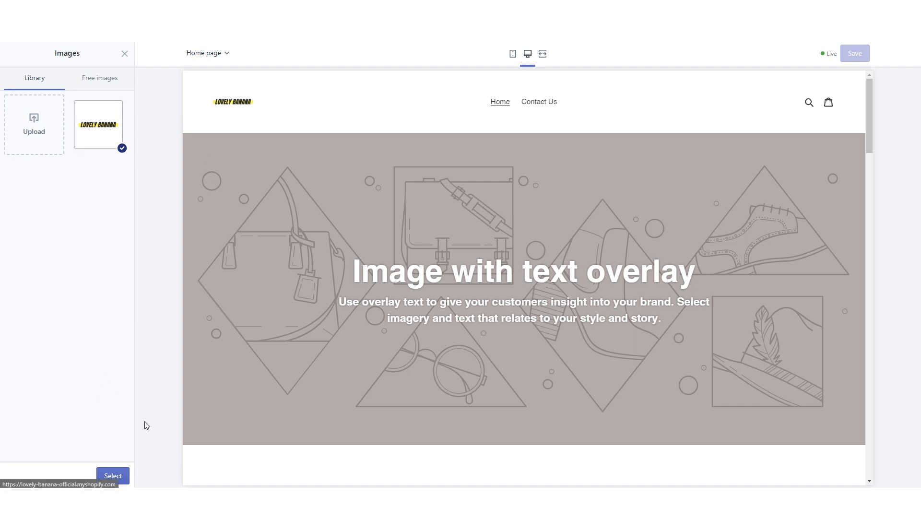
{"action": "left_click", "coordinate": [112, 476]}
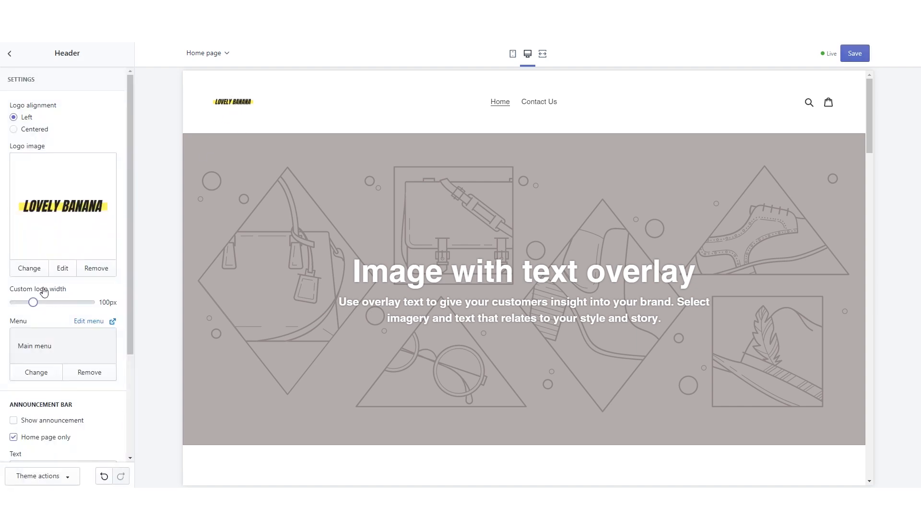
Increase the custom logo width in the header settings.
{"action": "scroll", "coordinate": [48, 339], "scroll_direction": "down", "scroll_amount": 1}
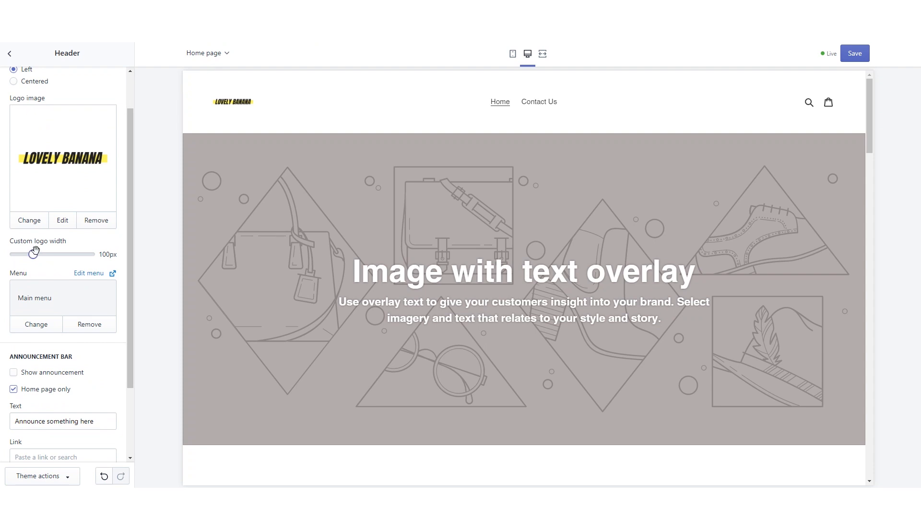
{"action": "left_click_drag", "start_coordinate": [33, 255], "coordinate": [65, 252]}
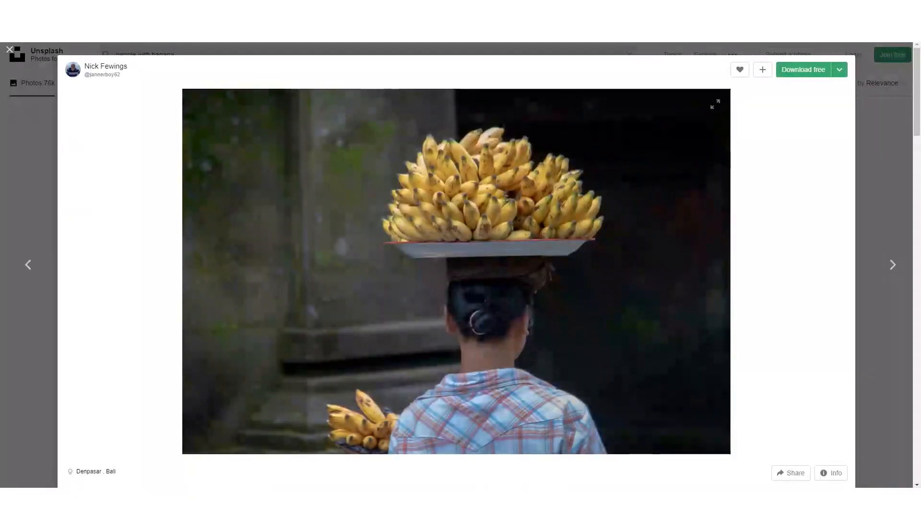
{"action": "left_click", "coordinate": [42, 104]}
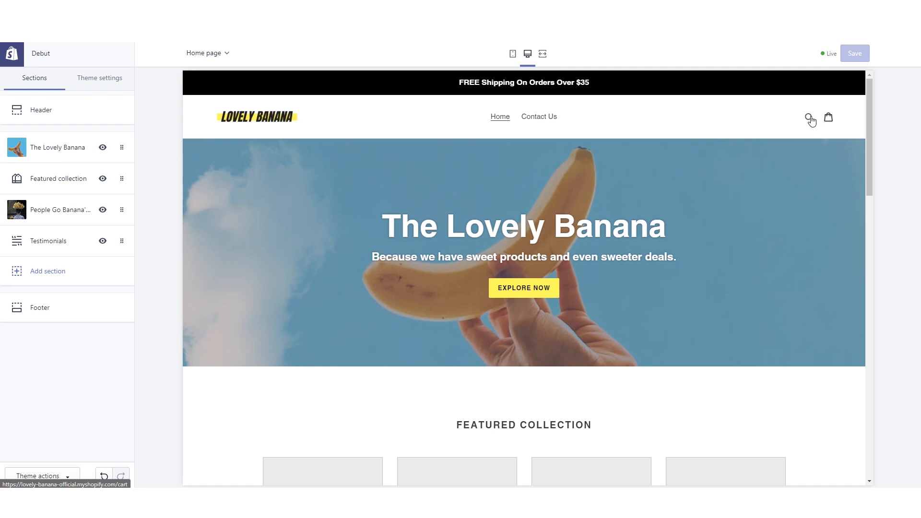
Review the customized home page preview from the banner through the featured collection, banana image section and testimonials to the footer.
{"action": "left_click_drag", "start_coordinate": [872, 102], "coordinate": [880, 195]}
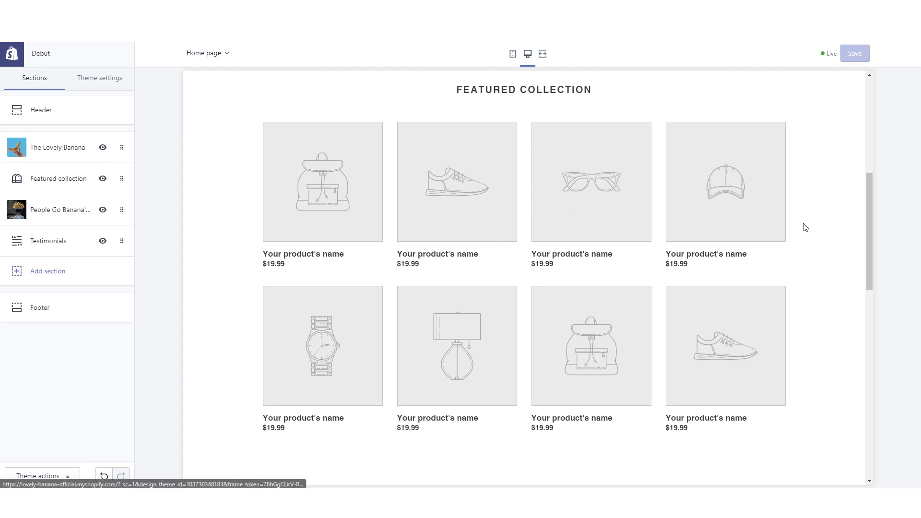
{"action": "left_click_drag", "start_coordinate": [870, 204], "coordinate": [868, 309]}
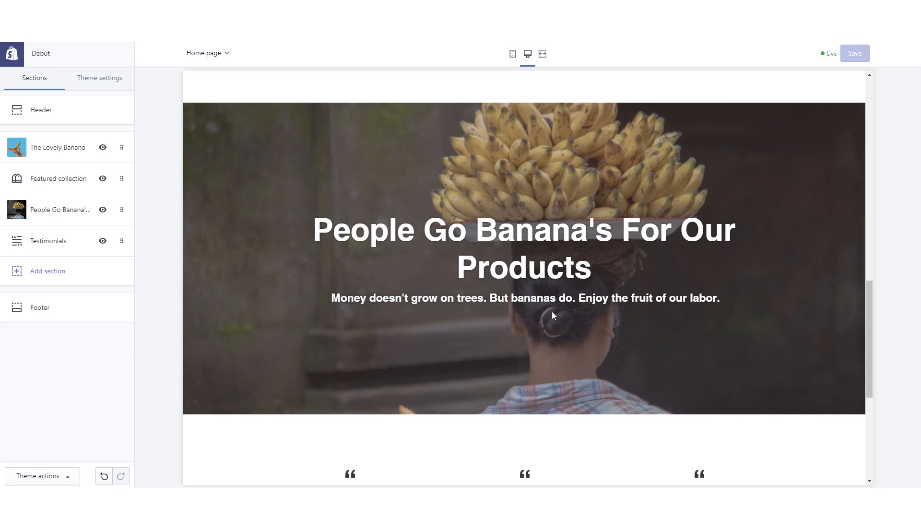
{"action": "left_click_drag", "start_coordinate": [340, 298], "coordinate": [483, 298]}
{"action": "left_click", "coordinate": [600, 301]}
{"action": "left_click_drag", "start_coordinate": [871, 305], "coordinate": [870, 349]}
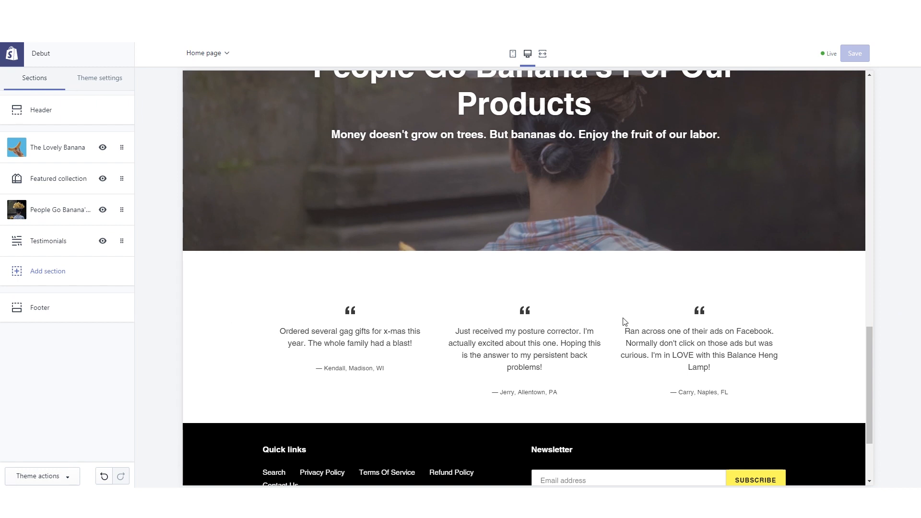
{"action": "left_click_drag", "start_coordinate": [865, 357], "coordinate": [872, 379]}
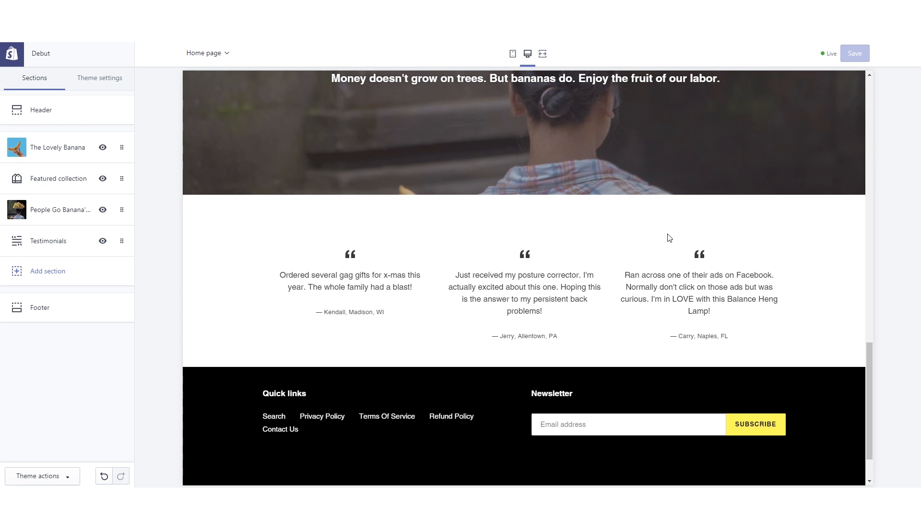
{"action": "left_click_drag", "start_coordinate": [870, 362], "coordinate": [871, 372]}
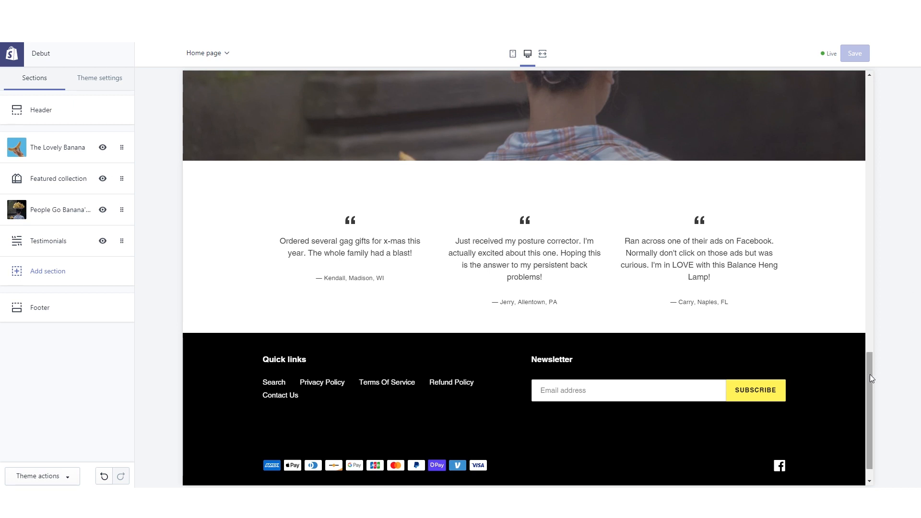
{"action": "left_click_drag", "start_coordinate": [870, 374], "coordinate": [867, 384]}
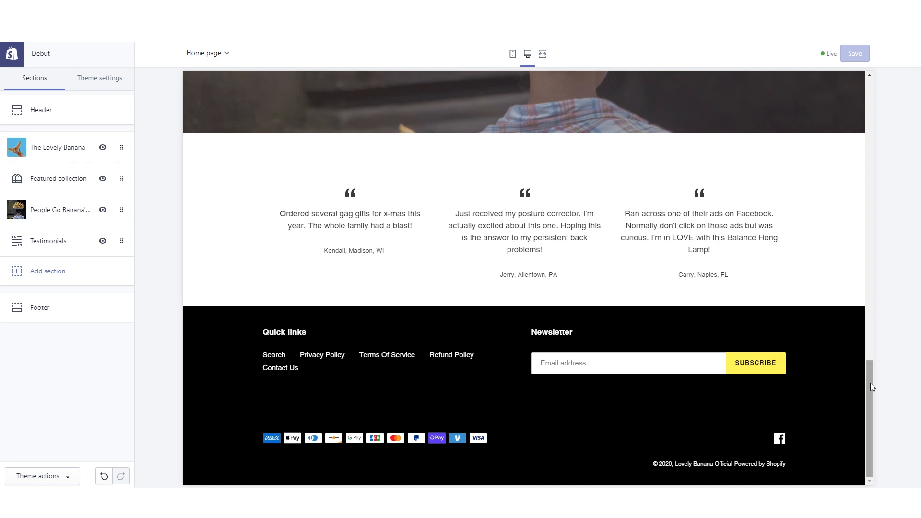
{"action": "left_click_drag", "start_coordinate": [870, 381], "coordinate": [870, 101]}
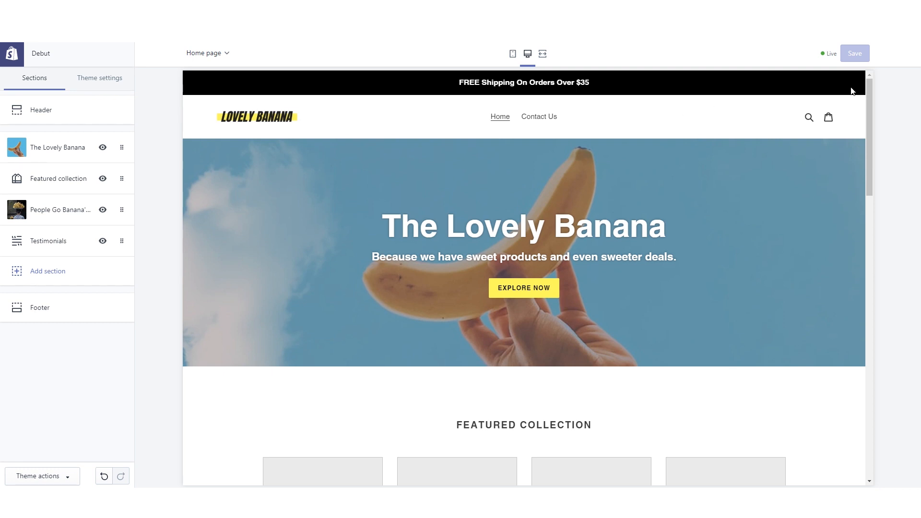
{"action": "left_click_drag", "start_coordinate": [870, 106], "coordinate": [873, 97]}
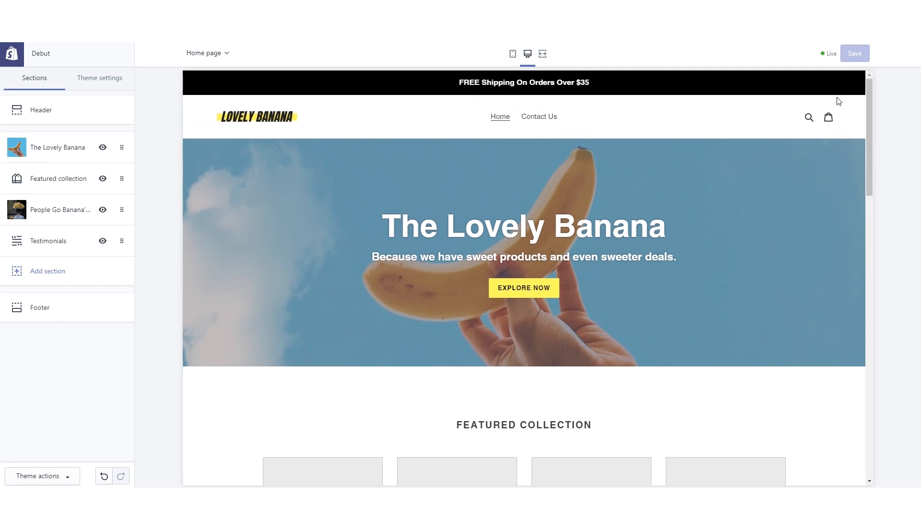
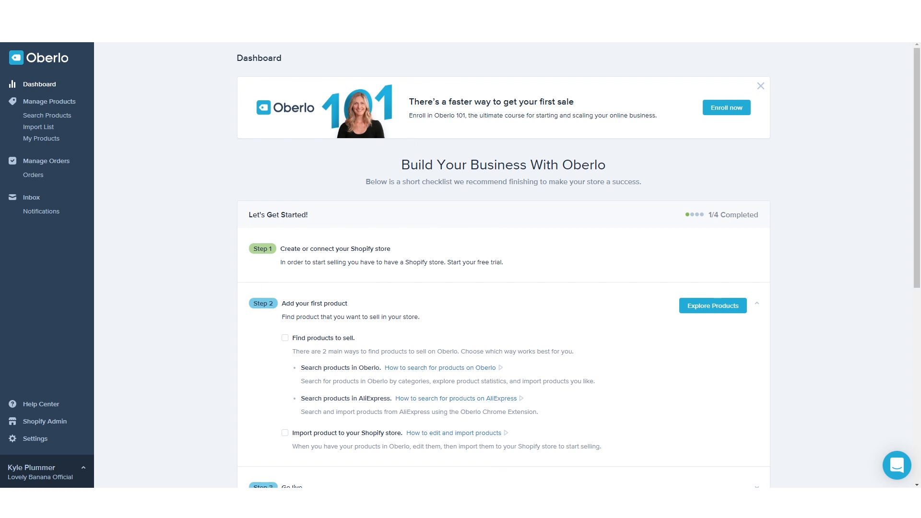
Open AliExpress in a new browser tab.
{"action": "key", "text": "ctrl+t"}
{"action": "type", "text": "ali"}
{"action": "key", "text": "Return"}
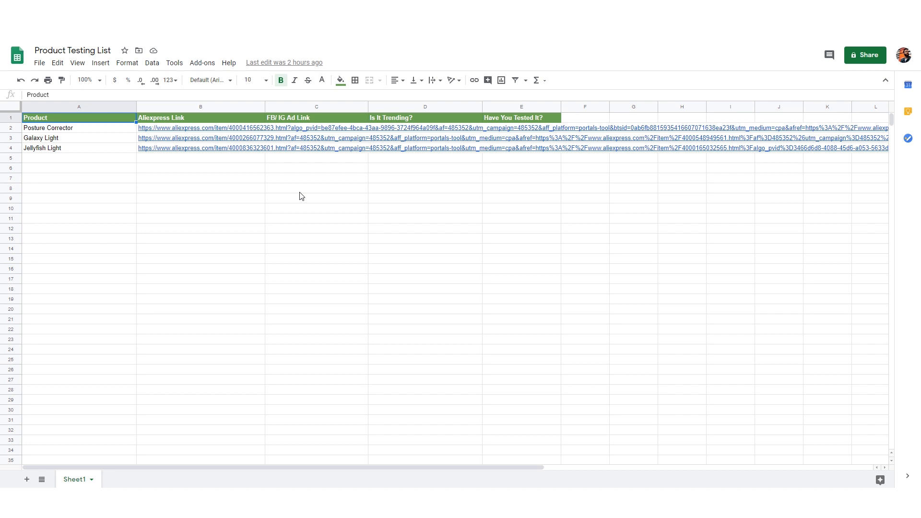
Copy the Posture Corrector's AliExpress link from the Product Testing List spreadsheet and load it in the AliExpress tab.
{"action": "left_click", "coordinate": [193, 128]}
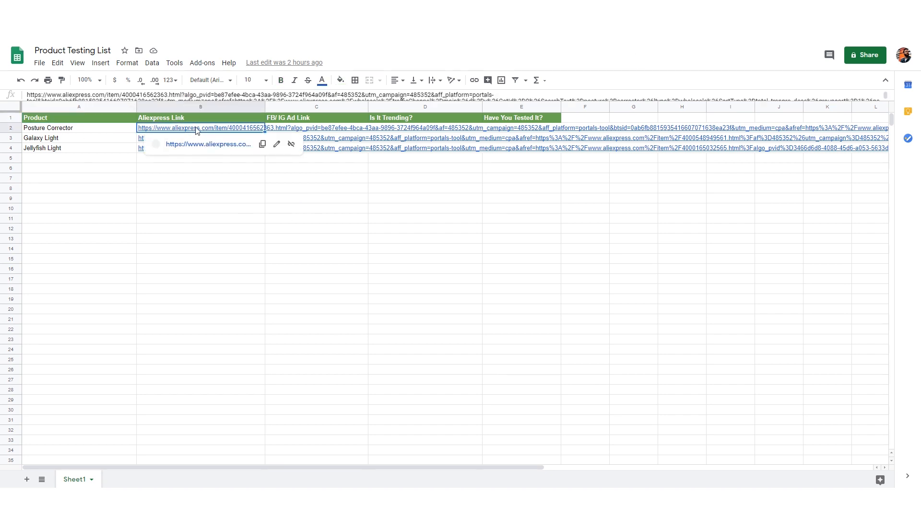
{"action": "left_click", "coordinate": [262, 144]}
{"action": "left_click", "coordinate": [575, 9]}
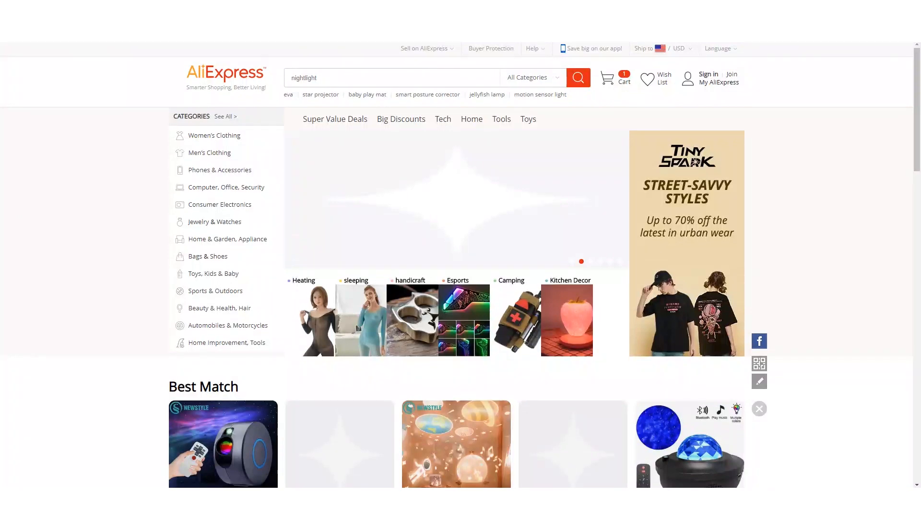
{"action": "key", "text": "ctrl+v"}
{"action": "key", "text": "Return"}
Copy the Galaxy Light's AliExpress link from the Product Testing List and open it in a new tab.
{"action": "key", "text": "ctrl+shift+Tab"}
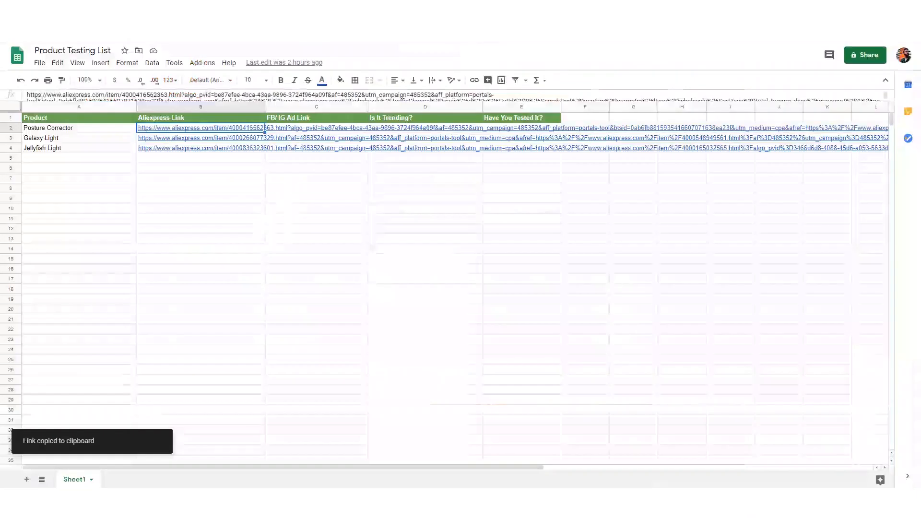
{"action": "left_click", "coordinate": [114, 139]}
{"action": "left_click", "coordinate": [180, 139]}
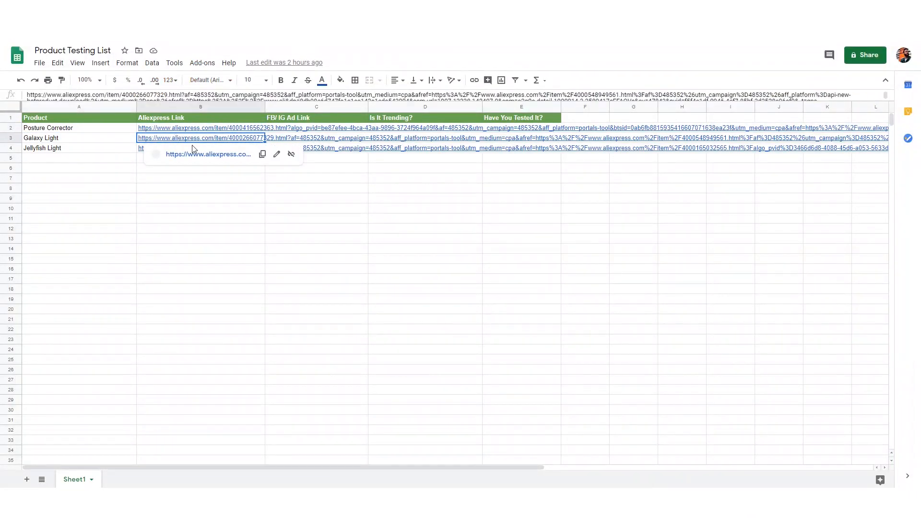
{"action": "left_click", "coordinate": [261, 154]}
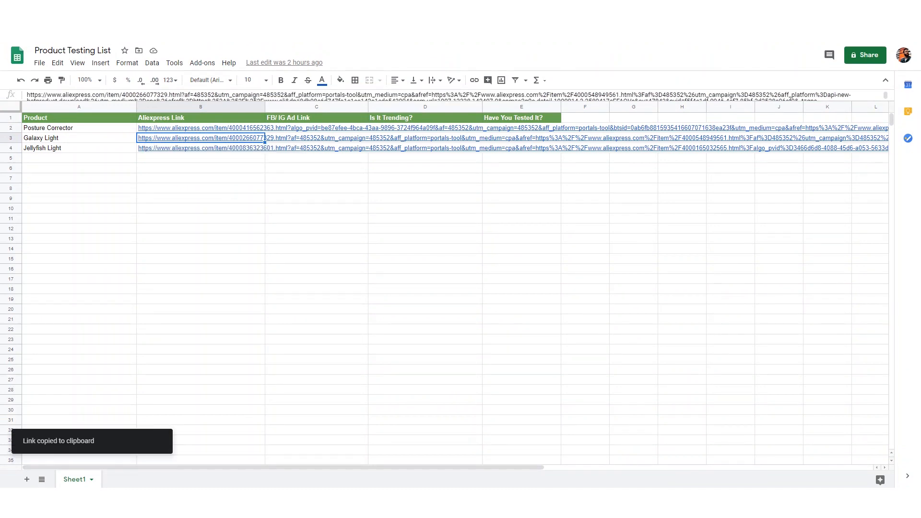
{"action": "key", "text": "ctrl+t"}
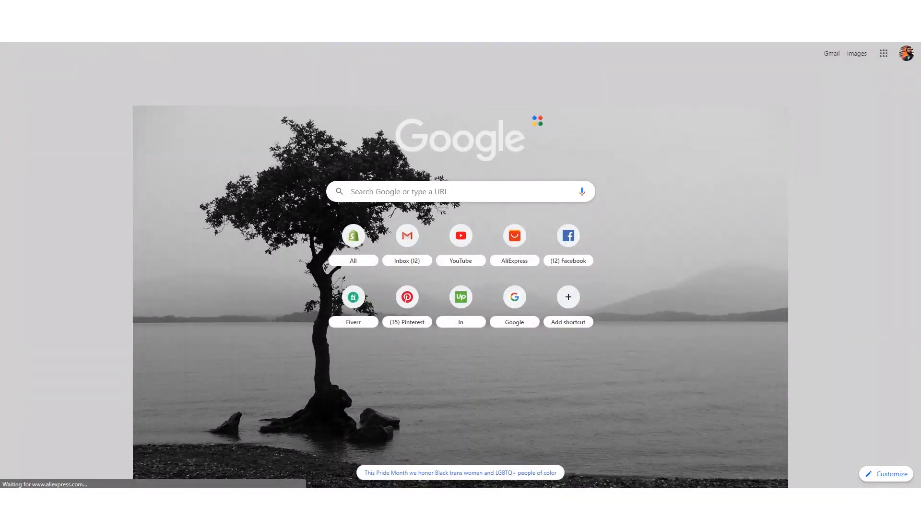
Copy the Jellyfish Light's AliExpress link from the Product Testing List and open it in a new tab.
{"action": "key", "text": "ctrl+shift+Tab"}
{"action": "left_click", "coordinate": [254, 148]}
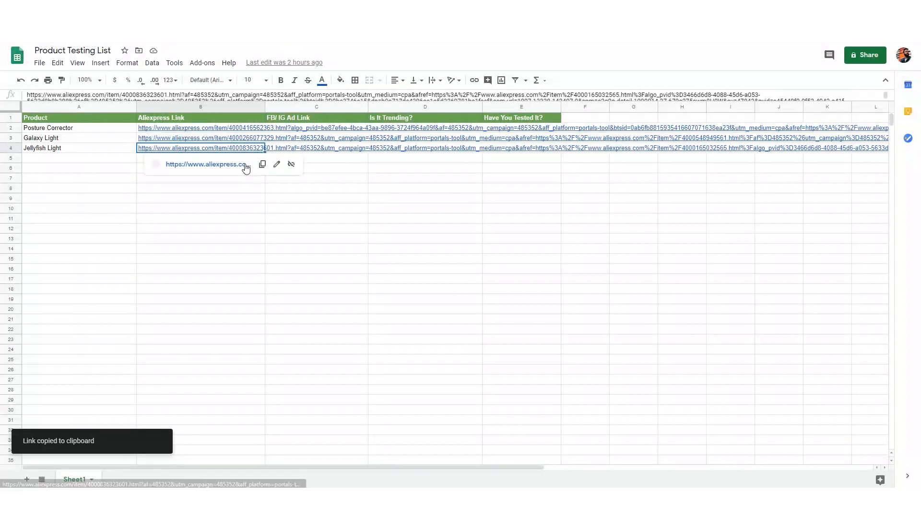
{"action": "left_click", "coordinate": [263, 164]}
{"action": "key", "text": "ctrl+Tab"}
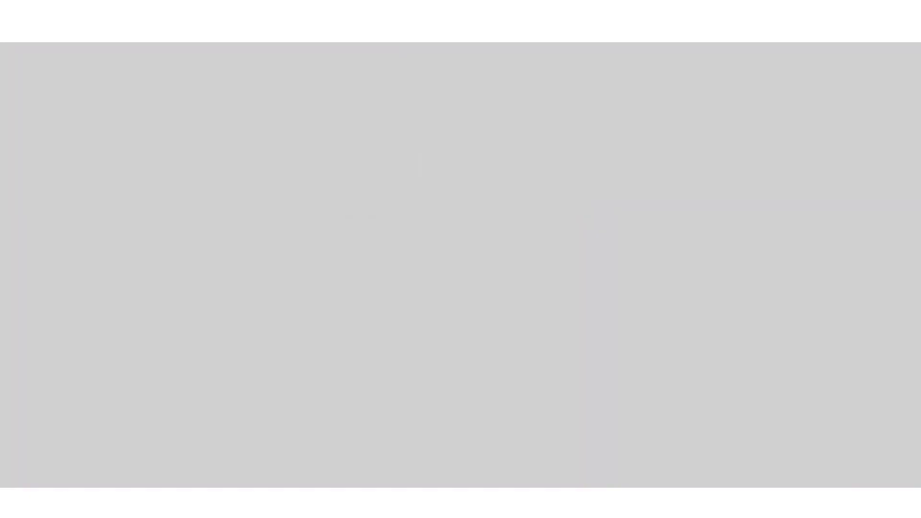
{"action": "key", "text": "ctrl+v"}
{"action": "key", "text": "Return"}
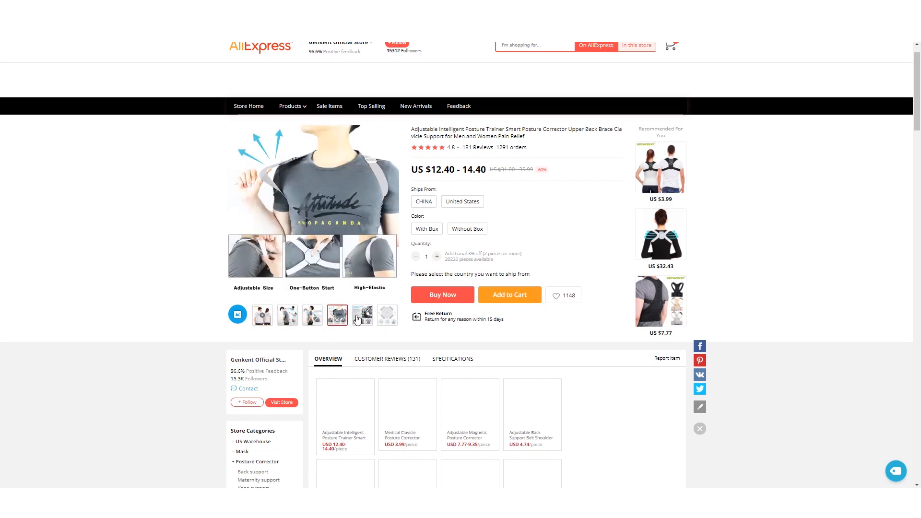
Add the posture corrector, starry sky projector and jellyfish lamp from AliExpress to Oberlo and open its import list.
{"action": "scroll", "coordinate": [499, 381], "scroll_direction": "down", "scroll_amount": 3}
{"action": "scroll", "coordinate": [499, 381], "scroll_direction": "down", "scroll_amount": 3}
{"action": "scroll", "coordinate": [623, 339], "scroll_direction": "up", "scroll_amount": 7}
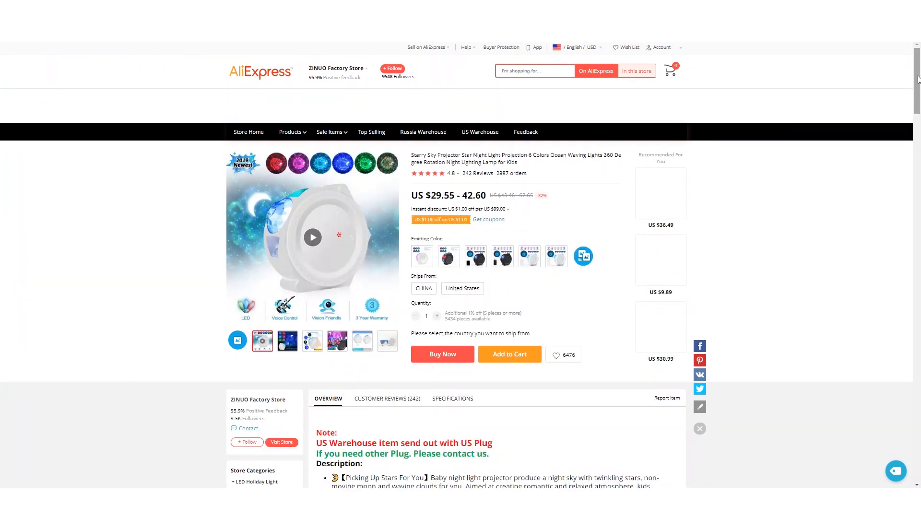
{"action": "scroll", "coordinate": [916, 79], "scroll_direction": "down", "scroll_amount": 1}
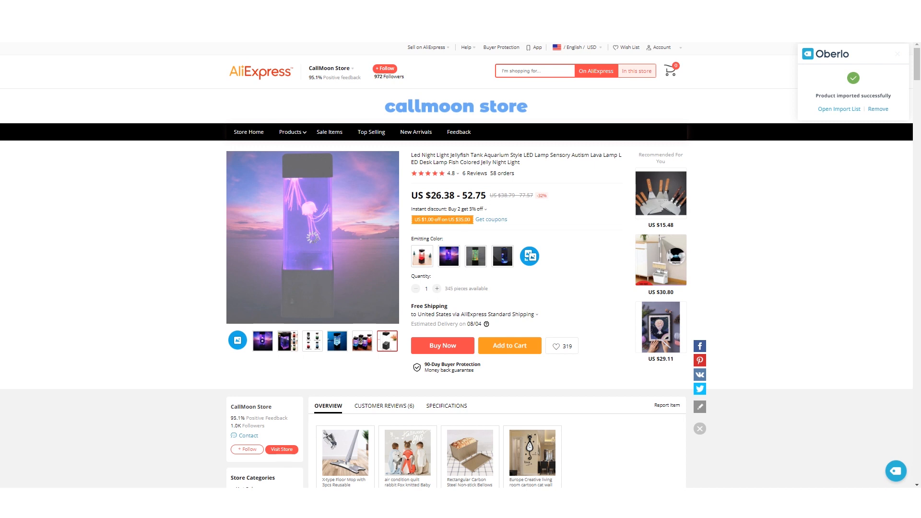
{"action": "left_click", "coordinate": [837, 110]}
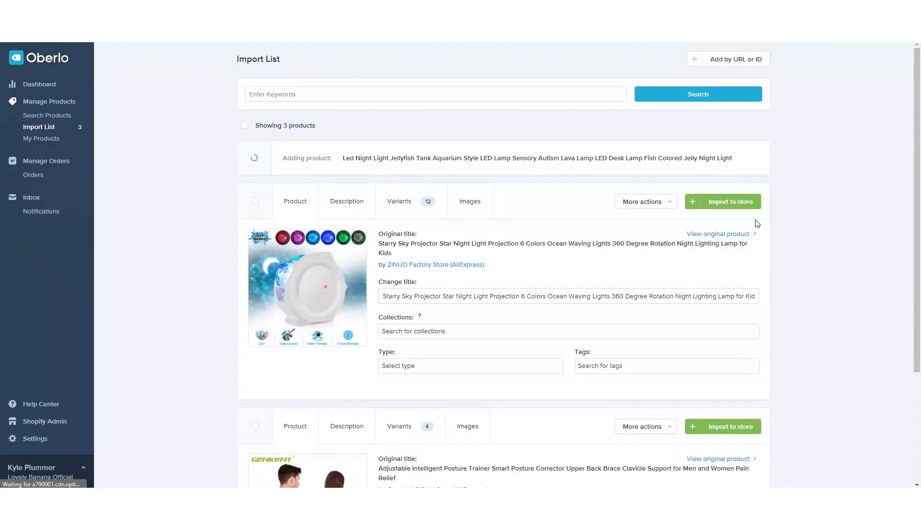
Change the title of the posture corrector in the import list to PosturePro.
{"action": "scroll", "coordinate": [914, 91], "scroll_direction": "down", "scroll_amount": 3}
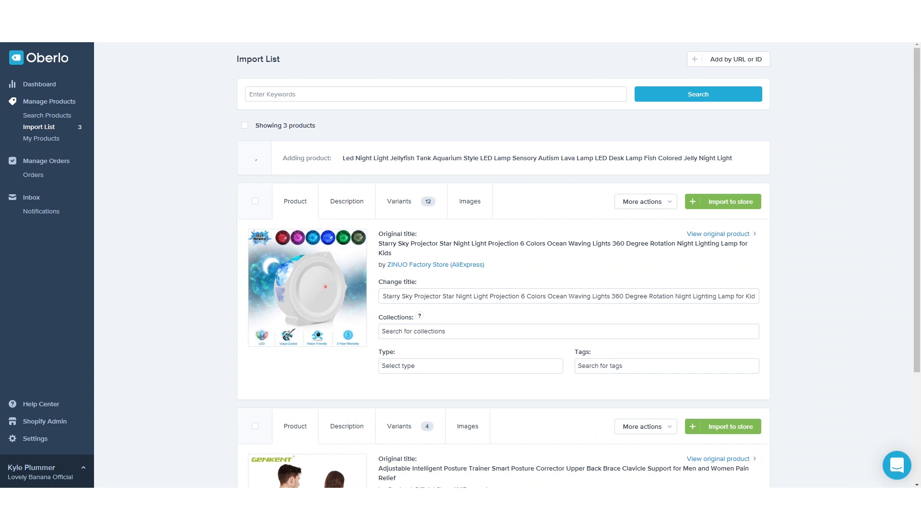
{"action": "scroll", "coordinate": [420, 285], "scroll_direction": "down", "scroll_amount": 3}
{"action": "triple_click", "coordinate": [440, 370]}
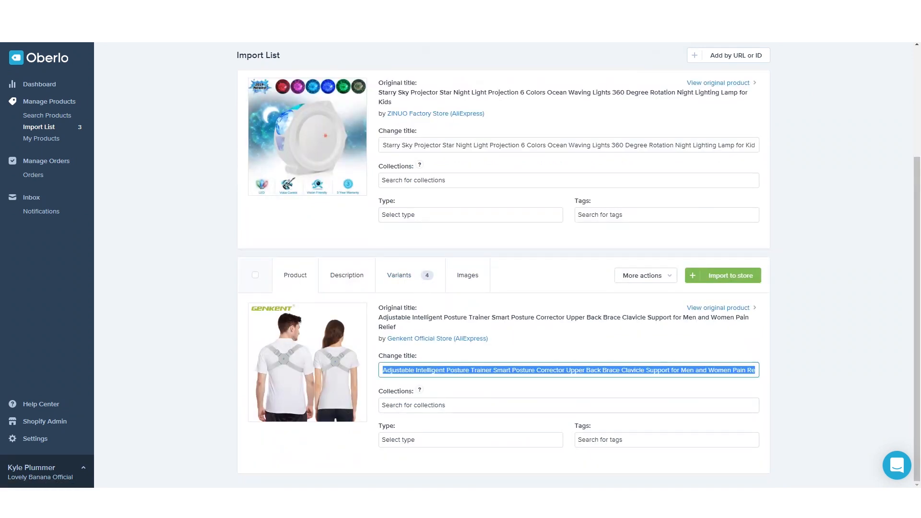
{"action": "type", "text": "PosturePro"}
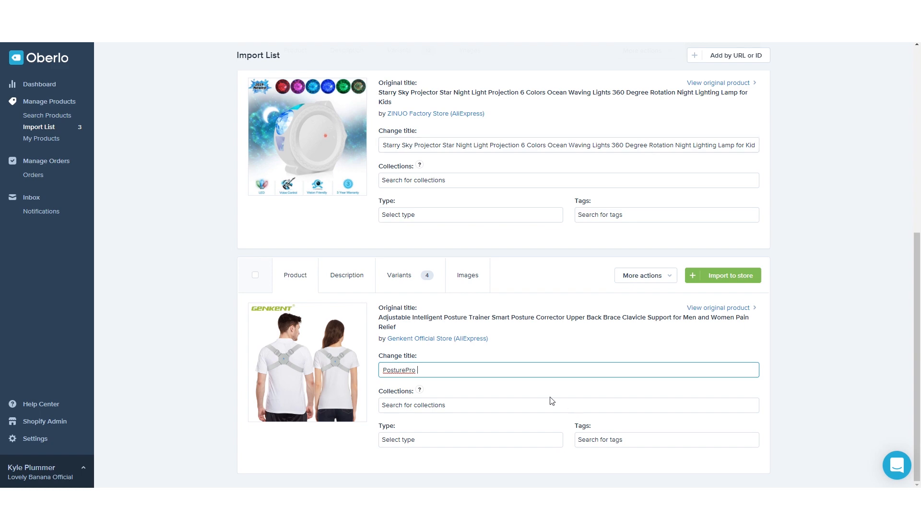
Check the posture corrector's description and its variants with their shipping origins, costs and prices.
{"action": "scroll", "coordinate": [489, 334], "scroll_direction": "up", "scroll_amount": 5}
{"action": "scroll", "coordinate": [479, 372], "scroll_direction": "down", "scroll_amount": 5}
{"action": "left_click", "coordinate": [346, 284]}
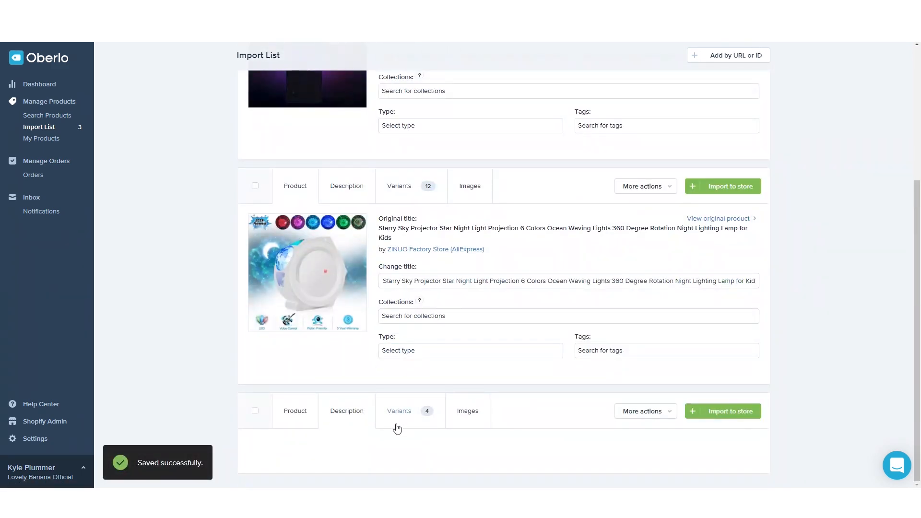
{"action": "scroll", "coordinate": [325, 439], "scroll_direction": "down", "scroll_amount": 3}
{"action": "left_click", "coordinate": [403, 280]}
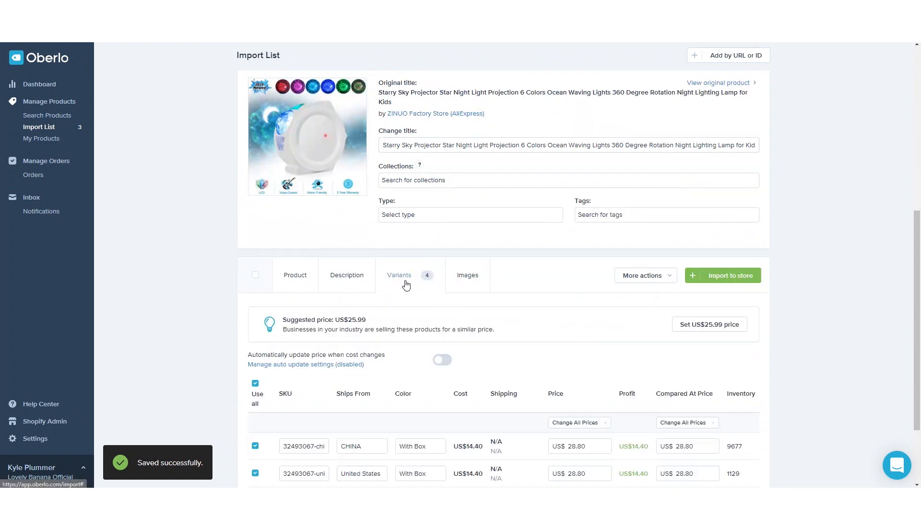
{"action": "scroll", "coordinate": [383, 326], "scroll_direction": "down", "scroll_amount": 2}
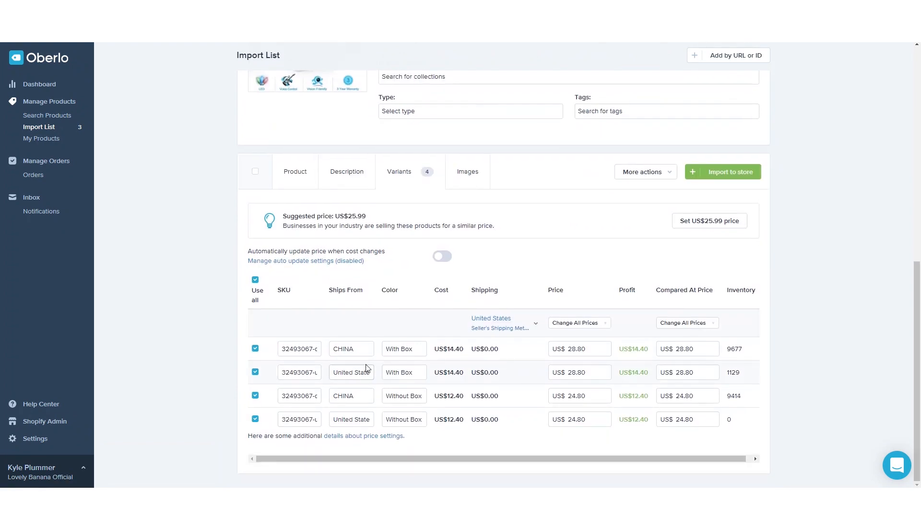
Add four more pictures to the posture corrector: the device close-up, the man holding his neck and both "Atomatically Remind" images.
{"action": "left_click", "coordinate": [467, 172]}
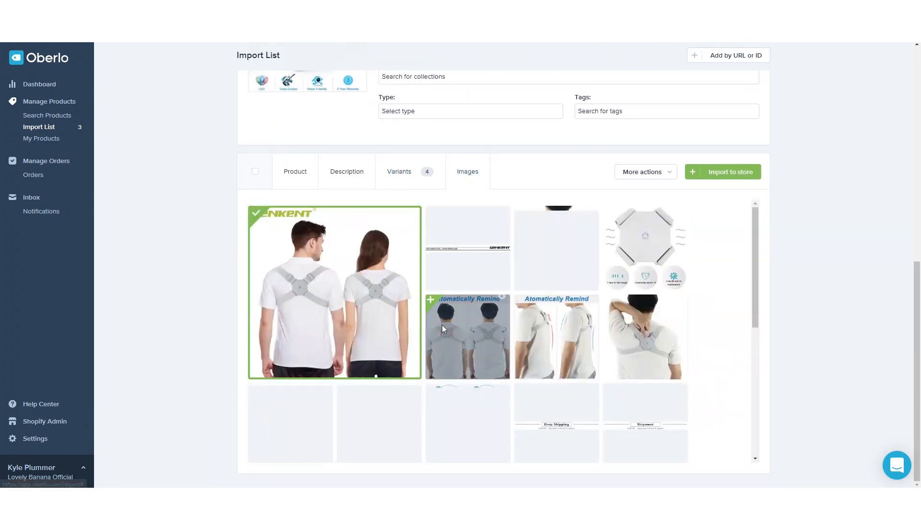
{"action": "left_click", "coordinate": [641, 251]}
{"action": "left_click", "coordinate": [643, 335]}
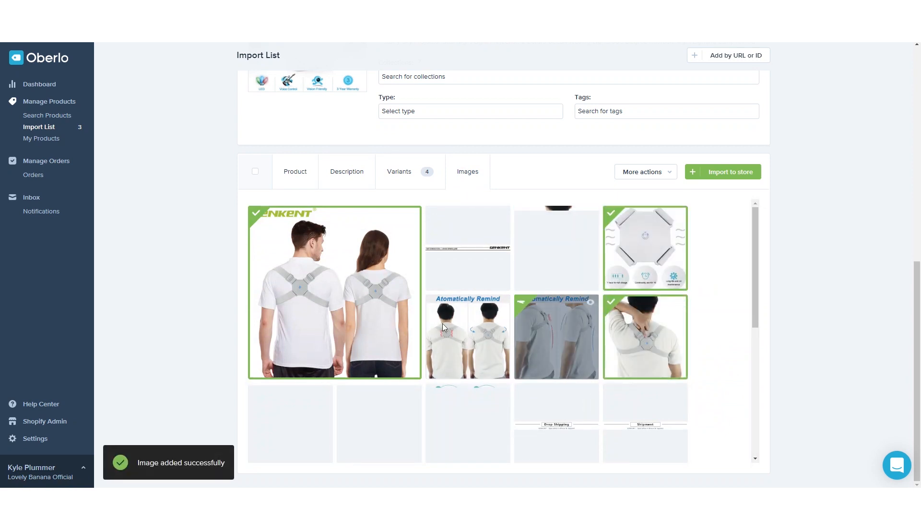
{"action": "left_click", "coordinate": [442, 323]}
{"action": "left_click_drag", "start_coordinate": [752, 237], "coordinate": [738, 199]}
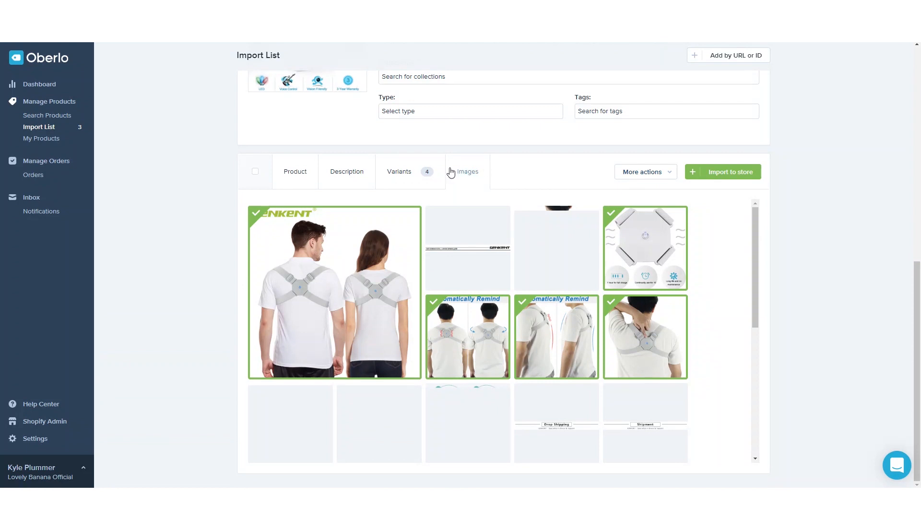
Return to the posture corrector's product details, select all three products in the import list and import them to the store.
{"action": "left_click", "coordinate": [287, 175]}
{"action": "scroll", "coordinate": [503, 314], "scroll_direction": "up", "scroll_amount": 7}
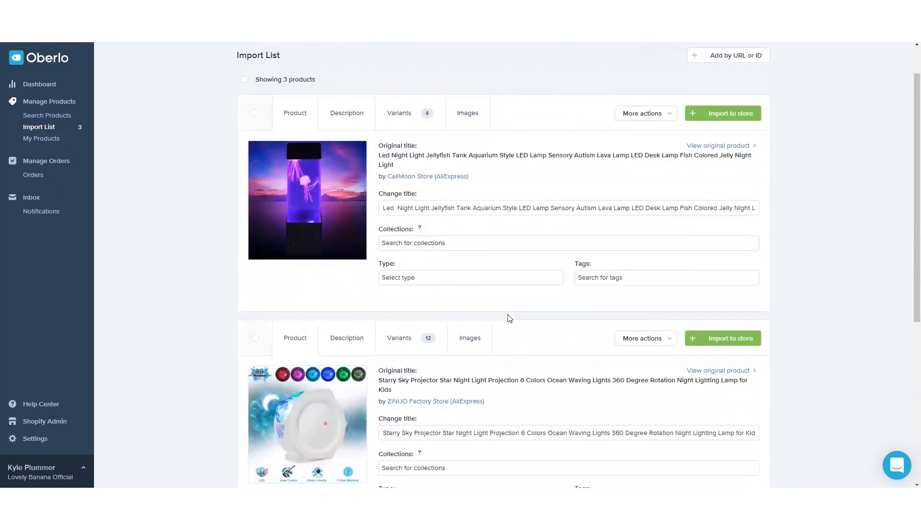
{"action": "scroll", "coordinate": [505, 321], "scroll_direction": "down", "scroll_amount": 3}
{"action": "scroll", "coordinate": [350, 101], "scroll_direction": "up", "scroll_amount": 3}
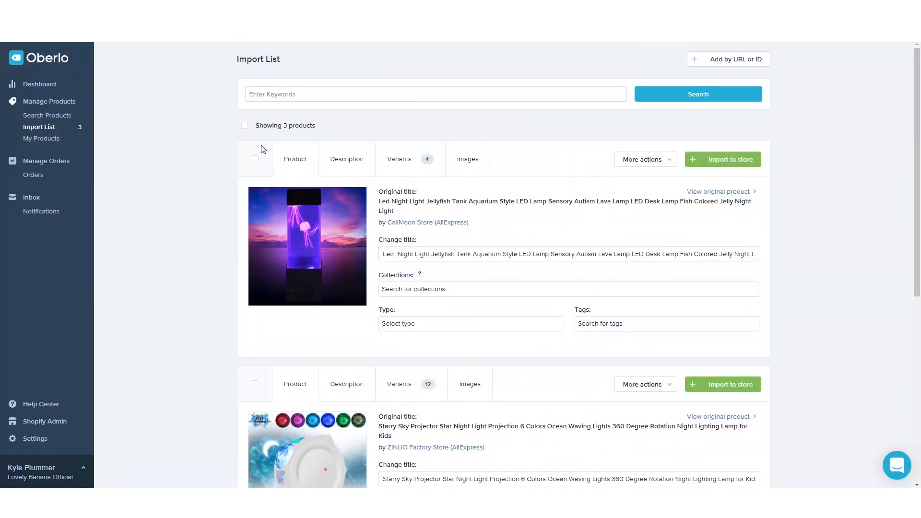
{"action": "left_click", "coordinate": [245, 125]}
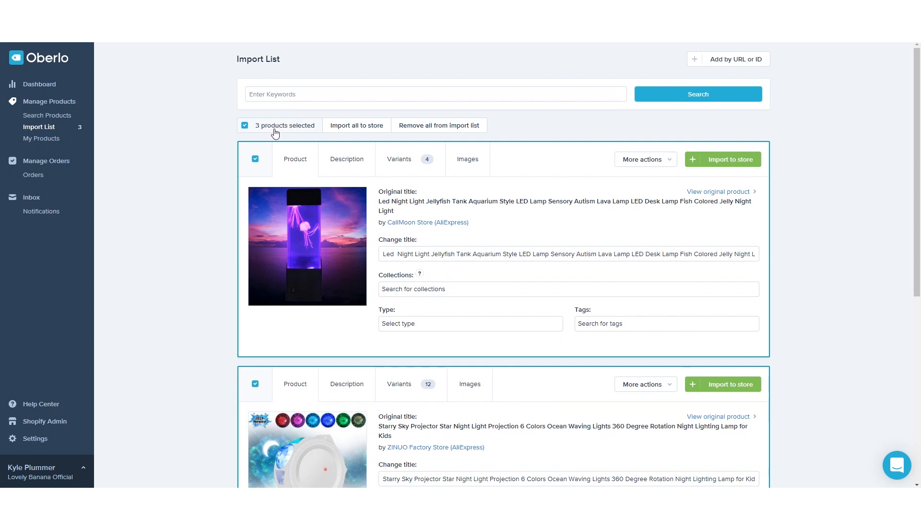
{"action": "left_click", "coordinate": [357, 127]}
{"action": "left_click", "coordinate": [547, 152]}
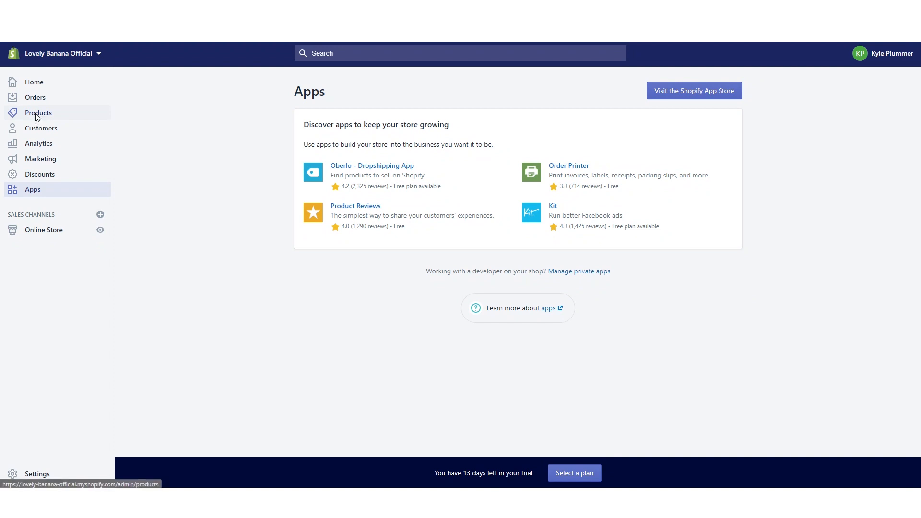
Open the Starry Sky Projector product from the Shopify store's product list.
{"action": "left_click", "coordinate": [37, 116]}
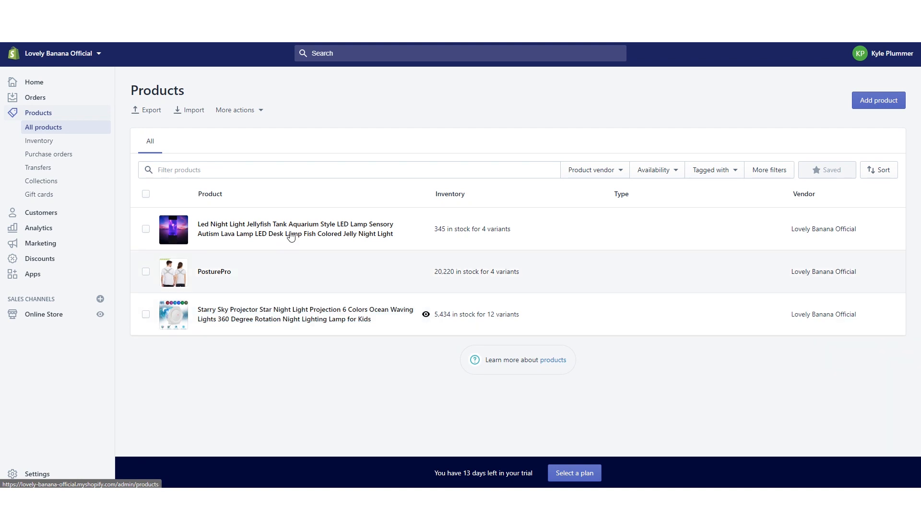
{"action": "left_click", "coordinate": [306, 314]}
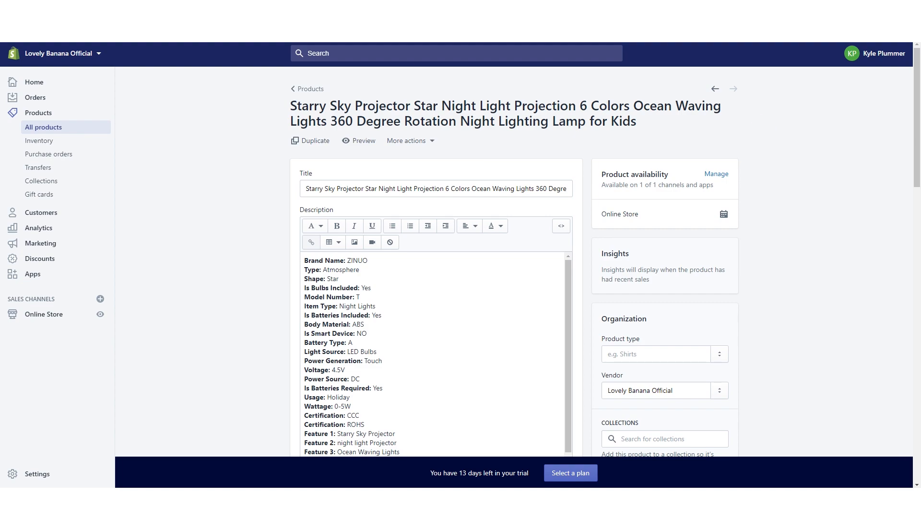
Switch to the Starry Sky Projector's AliExpress page and examine its overview pictures and feature descriptions.
{"action": "left_click", "coordinate": [354, 8]}
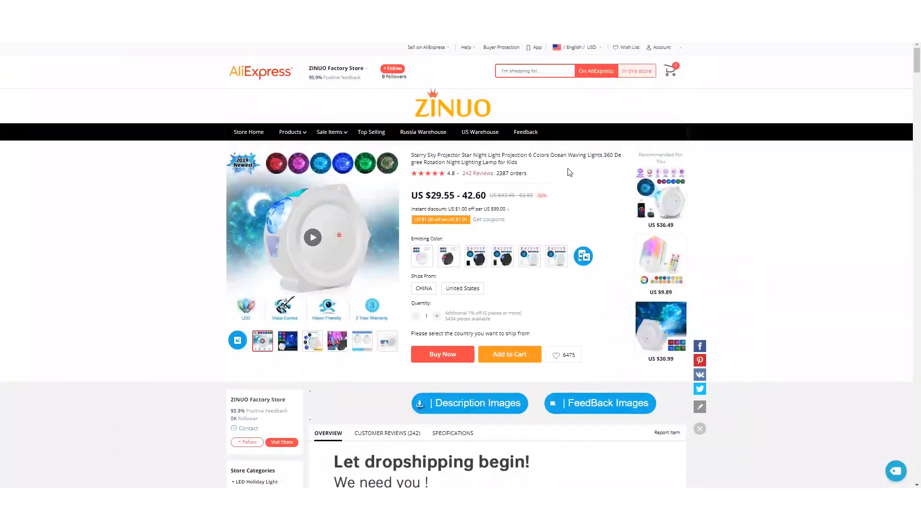
{"action": "left_click_drag", "start_coordinate": [917, 71], "coordinate": [918, 216]}
{"action": "scroll", "coordinate": [535, 313], "scroll_direction": "down", "scroll_amount": 15}
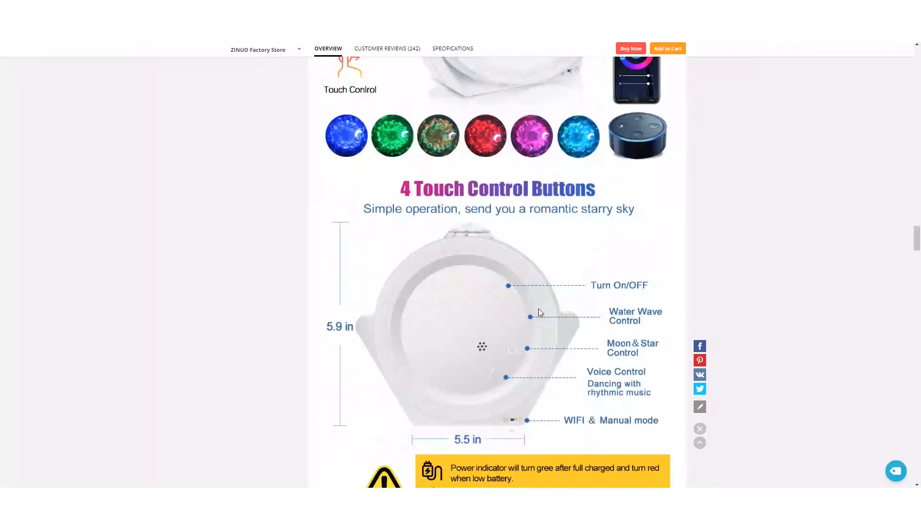
{"action": "scroll", "coordinate": [534, 311], "scroll_direction": "down", "scroll_amount": 5}
{"action": "scroll", "coordinate": [534, 313], "scroll_direction": "up", "scroll_amount": 5}
{"action": "scroll", "coordinate": [530, 314], "scroll_direction": "down", "scroll_amount": 14}
{"action": "scroll", "coordinate": [494, 326], "scroll_direction": "down", "scroll_amount": 18}
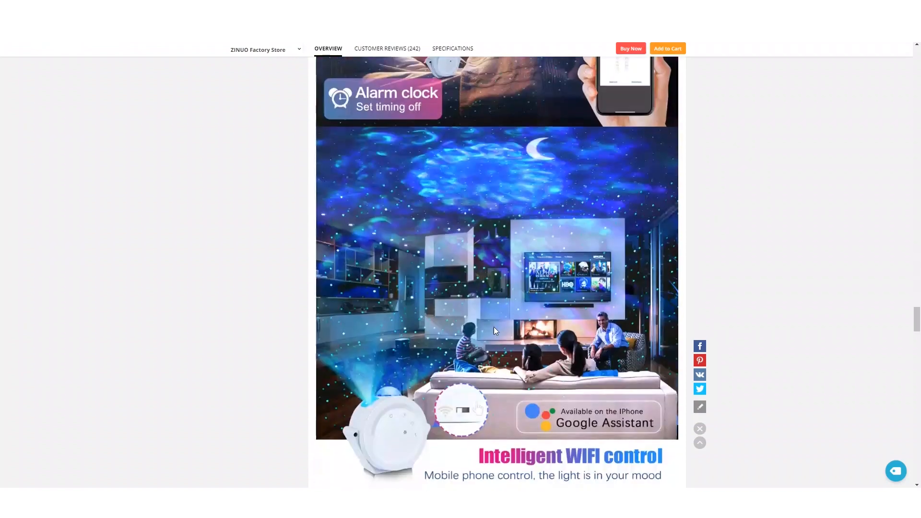
{"action": "scroll", "coordinate": [824, 308], "scroll_direction": "up", "scroll_amount": 4}
{"action": "left_click_drag", "start_coordinate": [917, 337], "coordinate": [917, 52]}
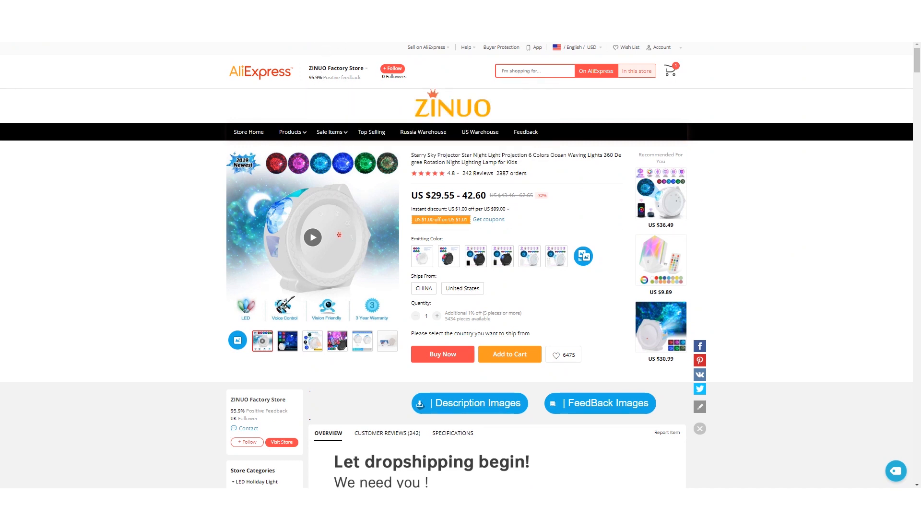
Search Google for "galaxy projector light" in a new tab.
{"action": "key", "text": "ctrl+t"}
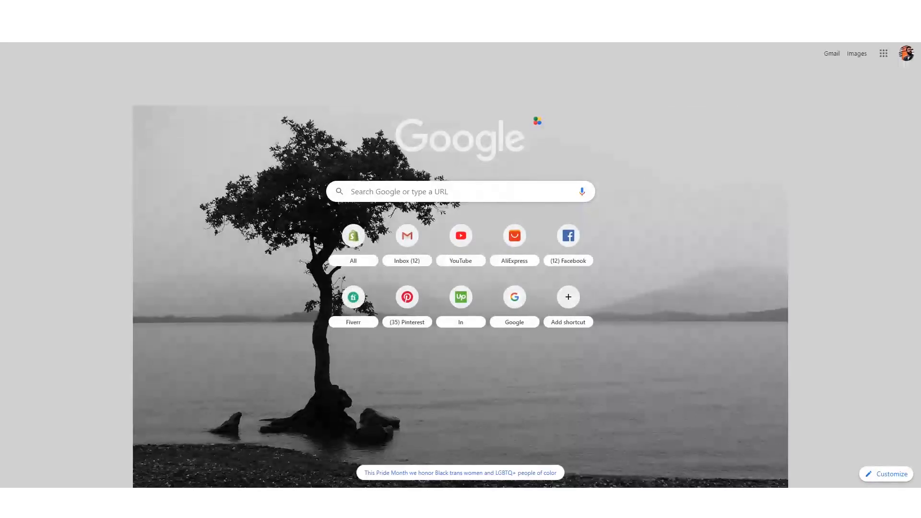
{"action": "type", "text": "galaxy note"}
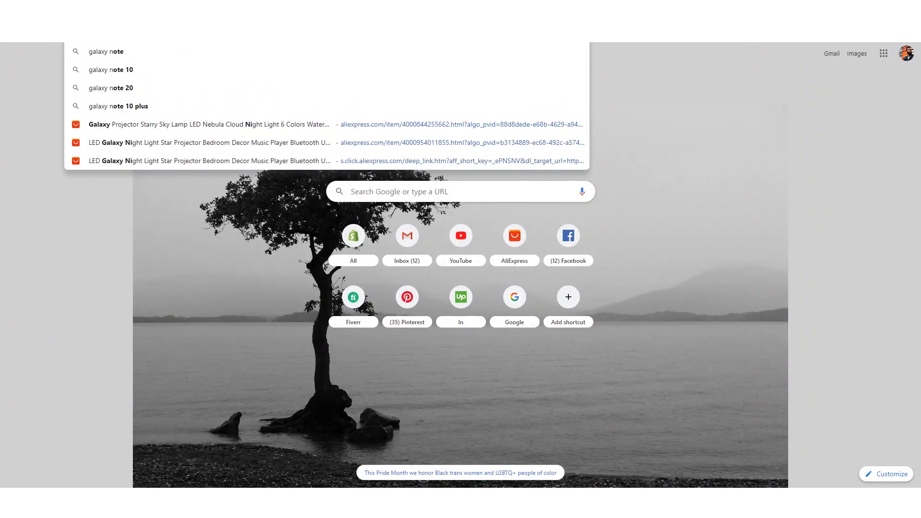
{"action": "key", "text": "BackSpace"}
{"action": "key", "text": "BackSpace"}
{"action": "type", "text": "por"}
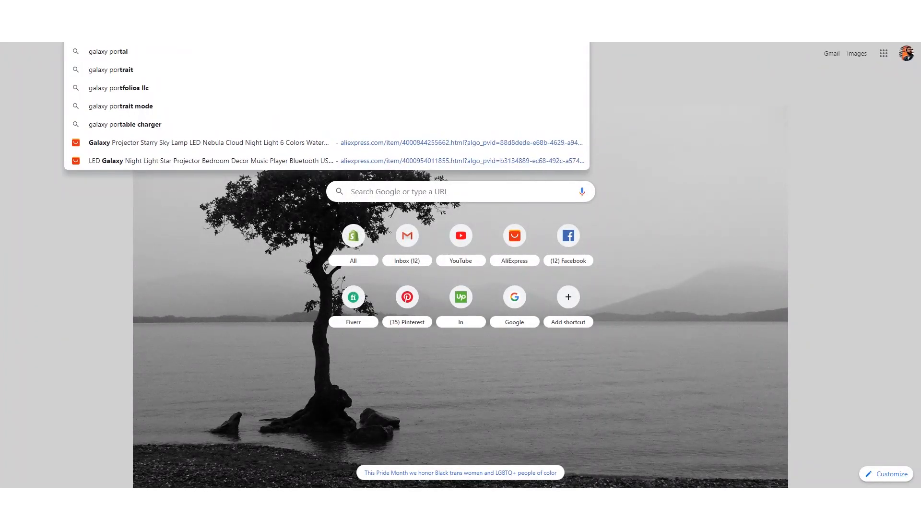
{"action": "key", "text": "BackSpace"}
{"action": "key", "text": "BackSpace"}
{"action": "type", "text": "rojec"}
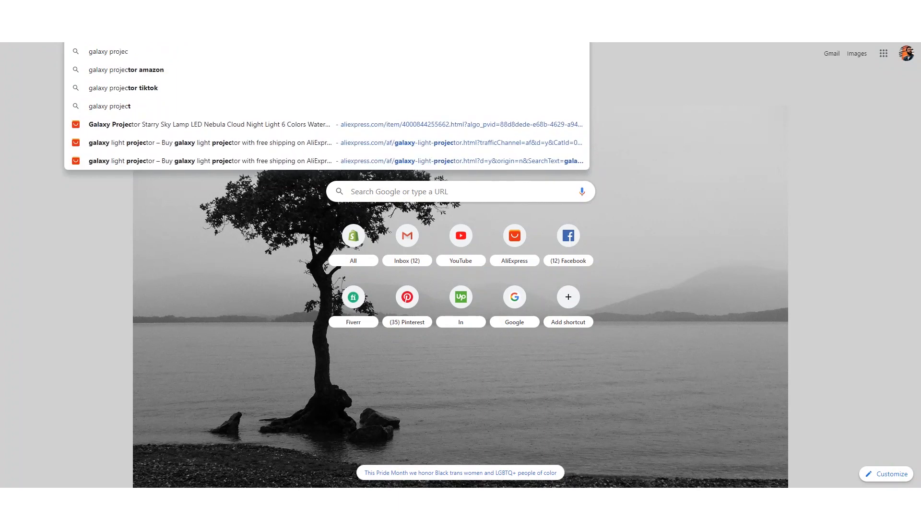
{"action": "type", "text": "tor light"}
{"action": "key", "text": "Return"}
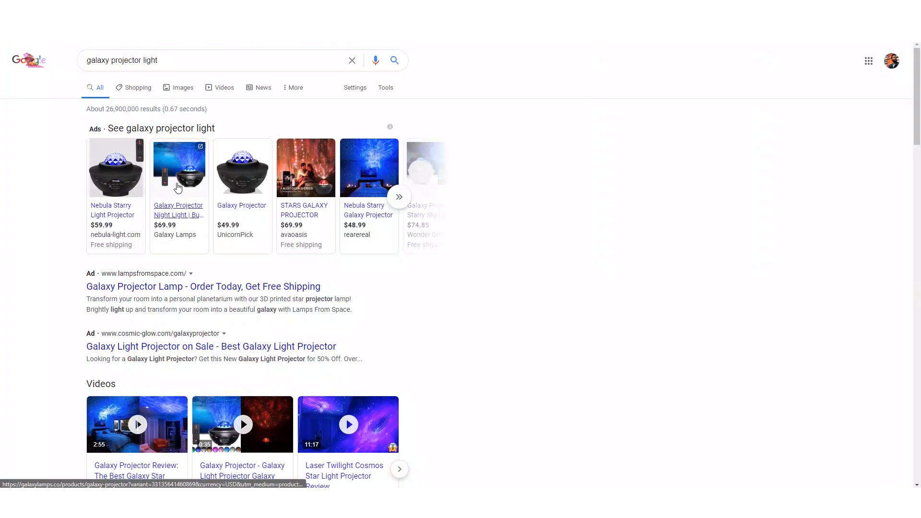
Browse the sponsored galaxy projector offers, open the full Google Shopping results and look through more sponsored listings there.
{"action": "left_click", "coordinate": [399, 196]}
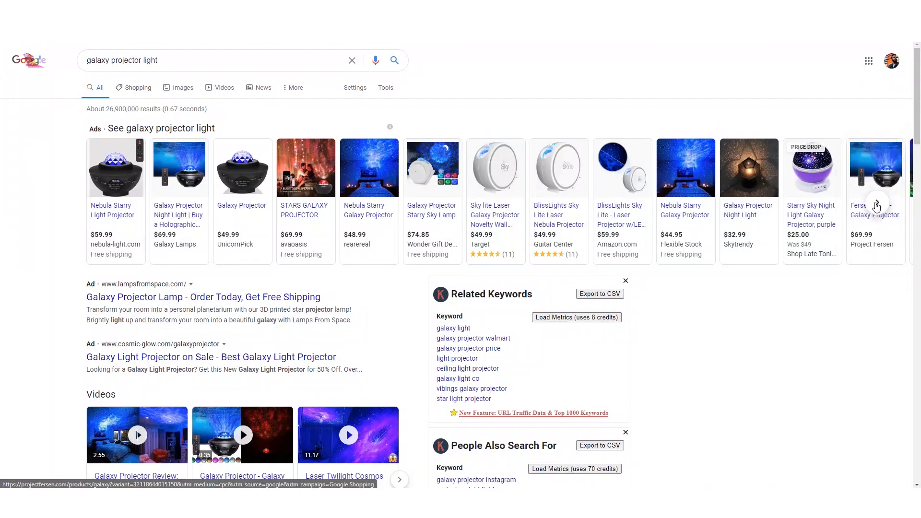
{"action": "left_click", "coordinate": [877, 202]}
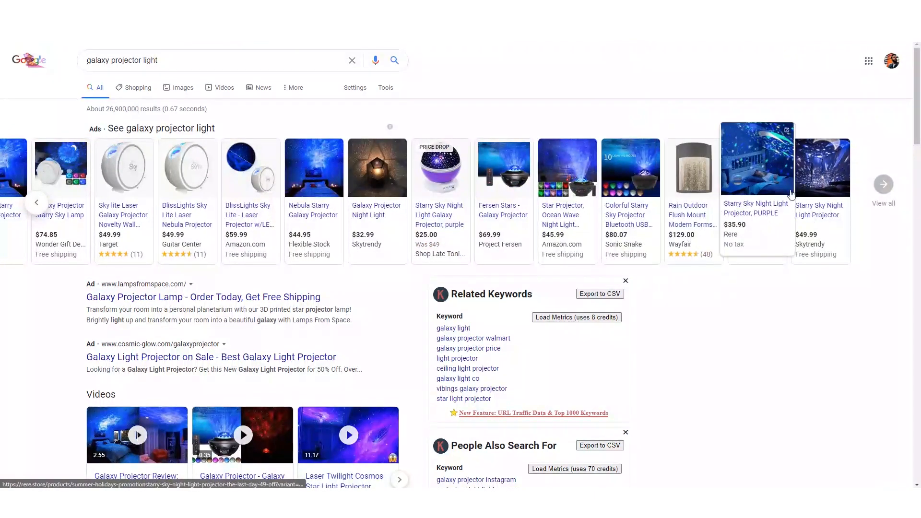
{"action": "left_click", "coordinate": [893, 194]}
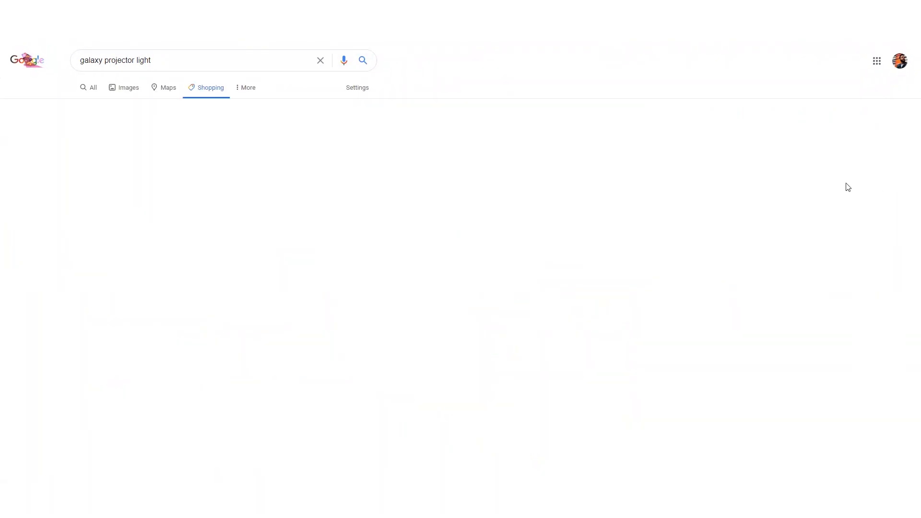
{"action": "right_click", "coordinate": [509, 224]}
{"action": "left_click", "coordinate": [524, 233]}
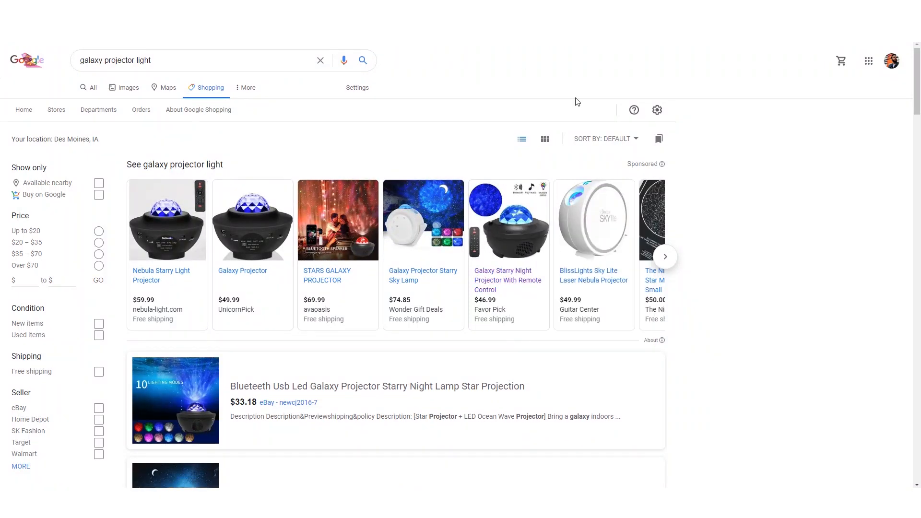
{"action": "left_click", "coordinate": [662, 260]}
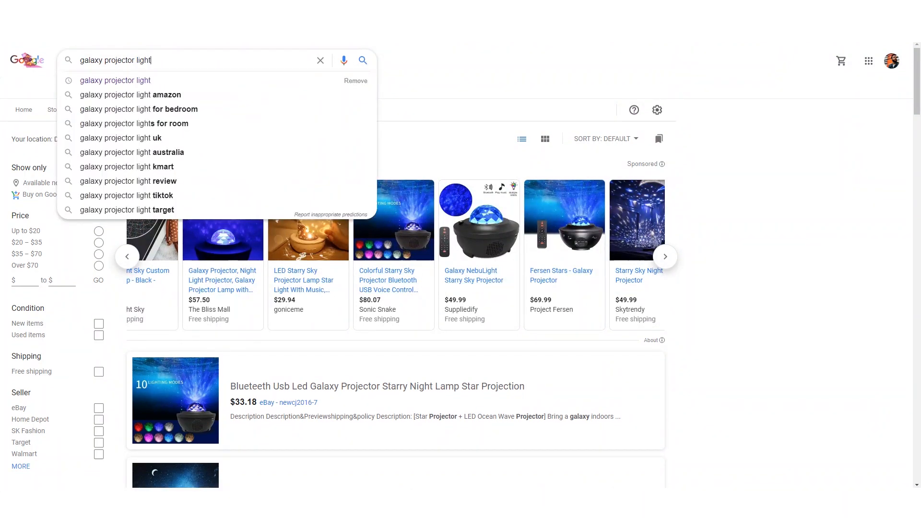
Search Google Shopping for "galaxy projector light amazon" and look through the listings and prices.
{"action": "type", "text": "amazon"}
{"action": "key", "text": "Return"}
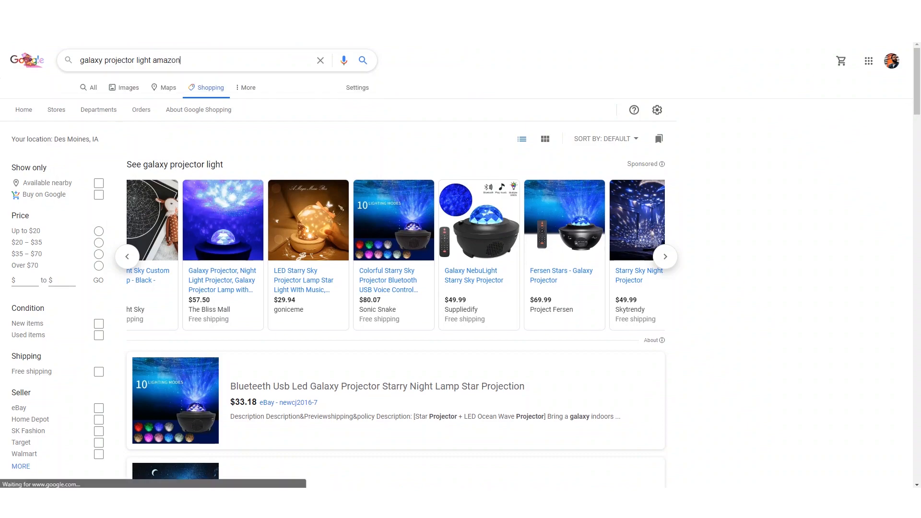
{"action": "scroll", "coordinate": [243, 335], "scroll_direction": "down", "scroll_amount": 12}
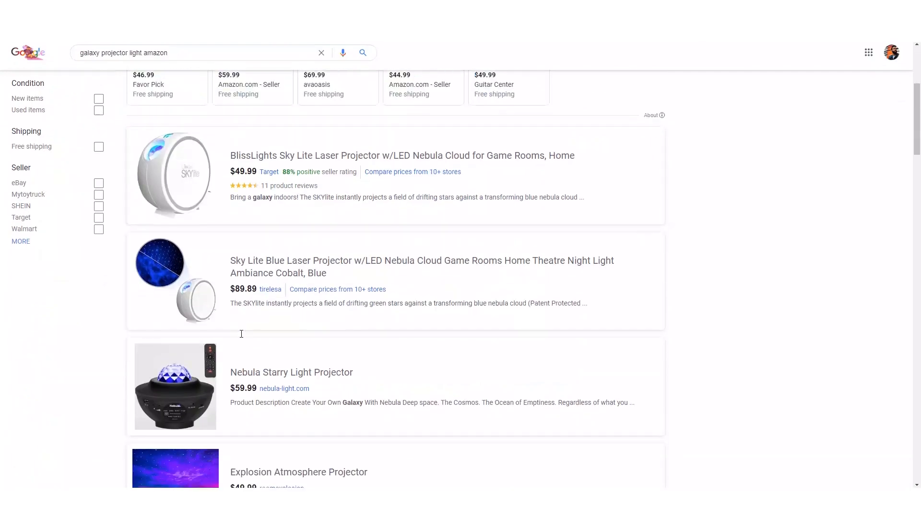
{"action": "scroll", "coordinate": [110, 120], "scroll_direction": "up", "scroll_amount": 12}
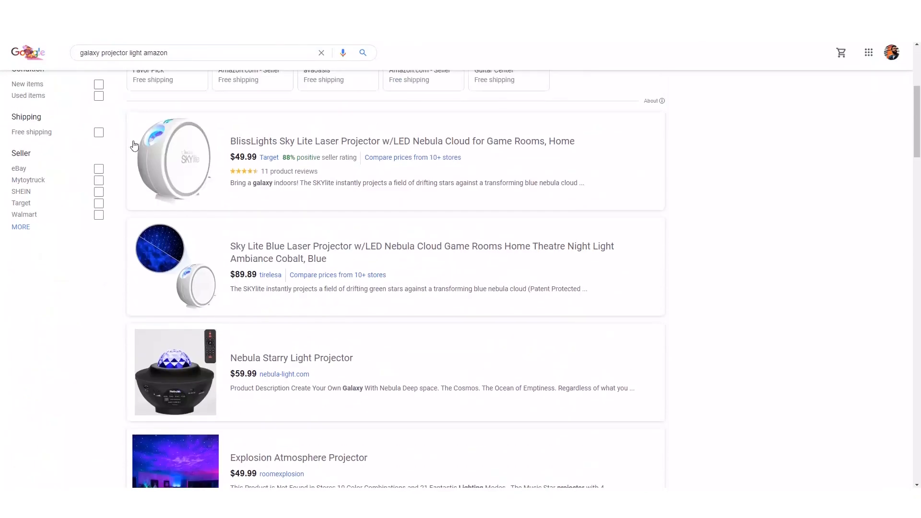
Open Amazon and search it for "galaxy projector light".
{"action": "left_click", "coordinate": [24, 110]}
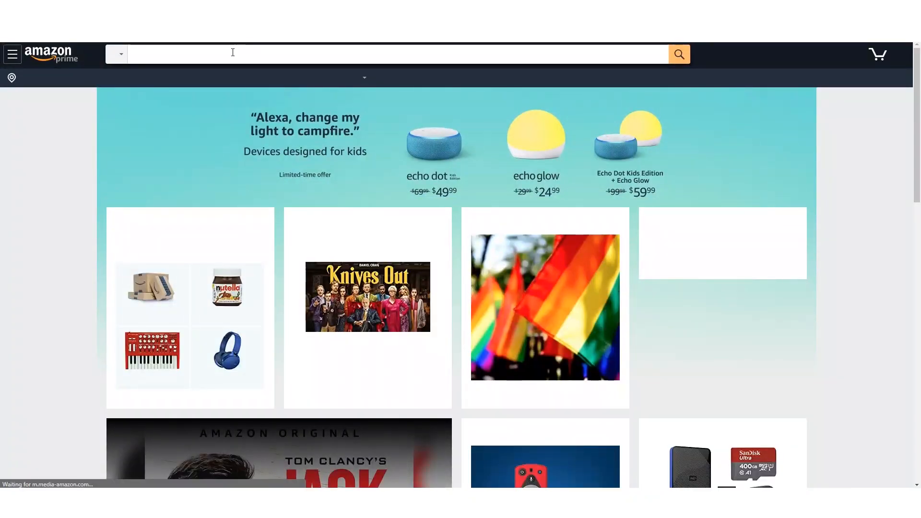
{"action": "type", "text": "galaxy "}
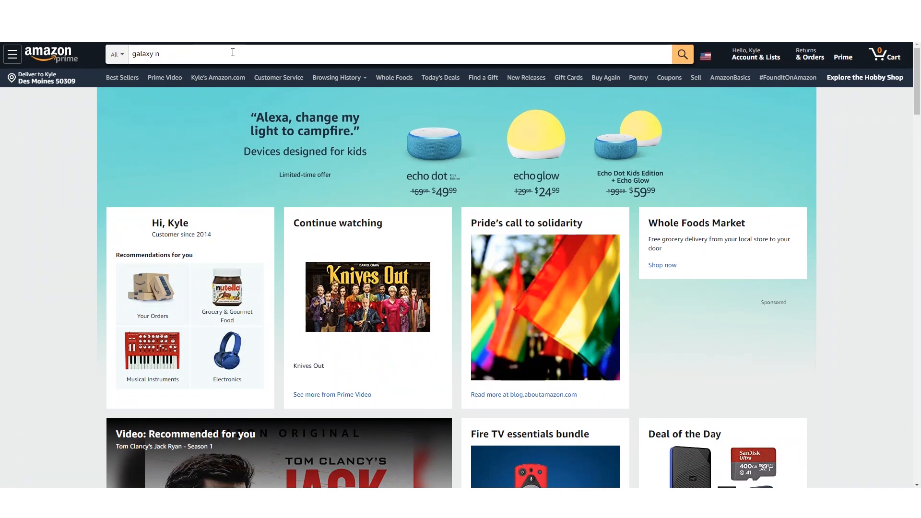
{"action": "type", "text": "porjector light"}
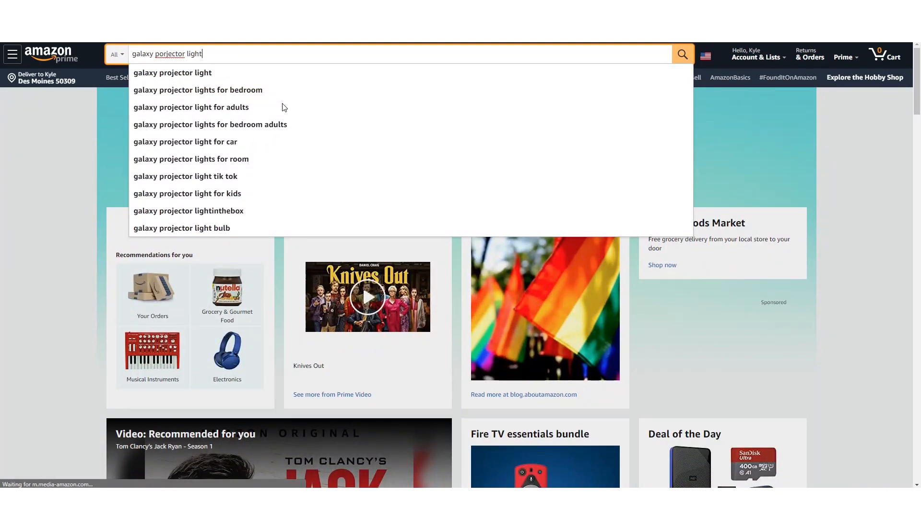
{"action": "left_click", "coordinate": [205, 80]}
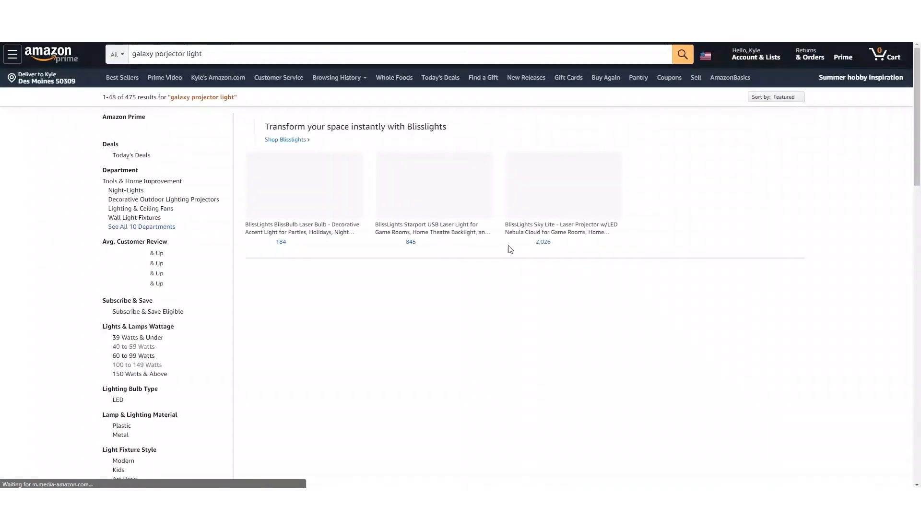
Compare the titles and prices of the Amazon galaxy projectors and open the BlissLights Sky Lite product page.
{"action": "scroll", "coordinate": [355, 353], "scroll_direction": "down", "scroll_amount": 1}
{"action": "scroll", "coordinate": [355, 353], "scroll_direction": "down", "scroll_amount": 3}
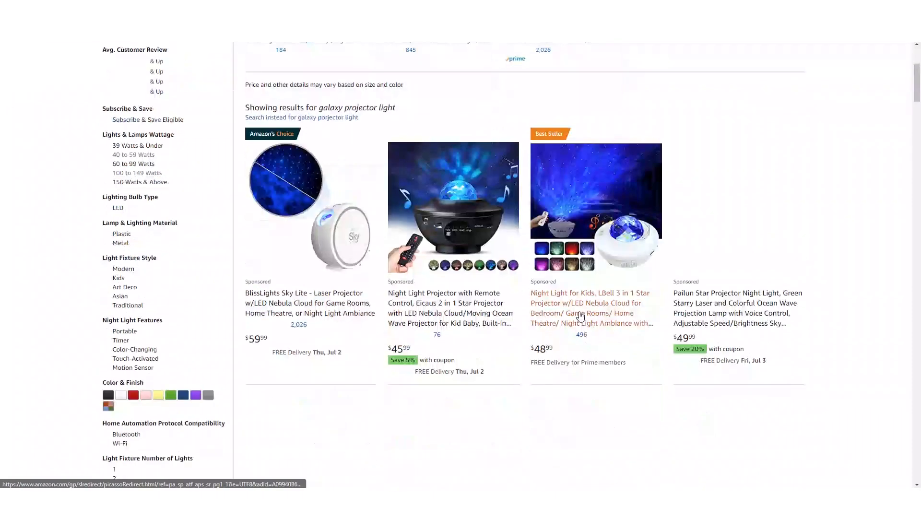
{"action": "left_click_drag", "start_coordinate": [917, 97], "coordinate": [917, 119]}
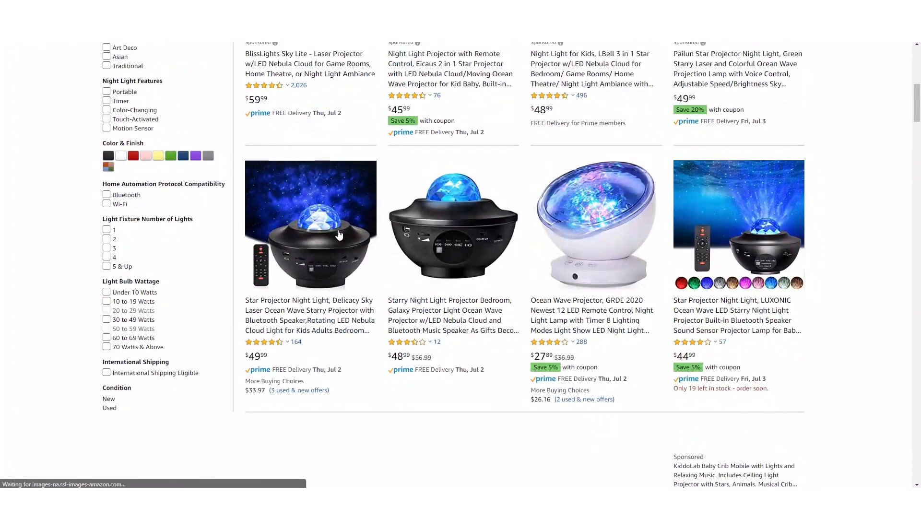
{"action": "left_click_drag", "start_coordinate": [917, 115], "coordinate": [917, 306]}
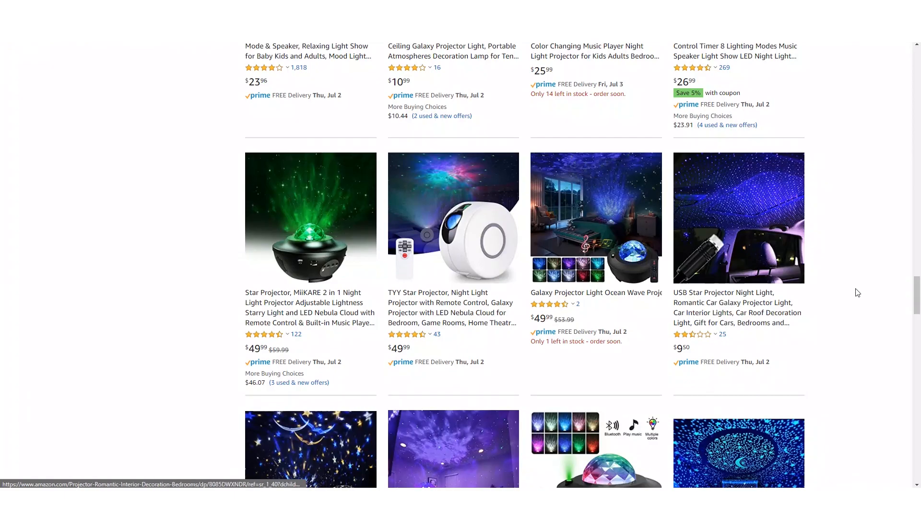
{"action": "scroll", "coordinate": [859, 296], "scroll_direction": "down", "scroll_amount": 10}
{"action": "scroll", "coordinate": [809, 317], "scroll_direction": "down", "scroll_amount": 10}
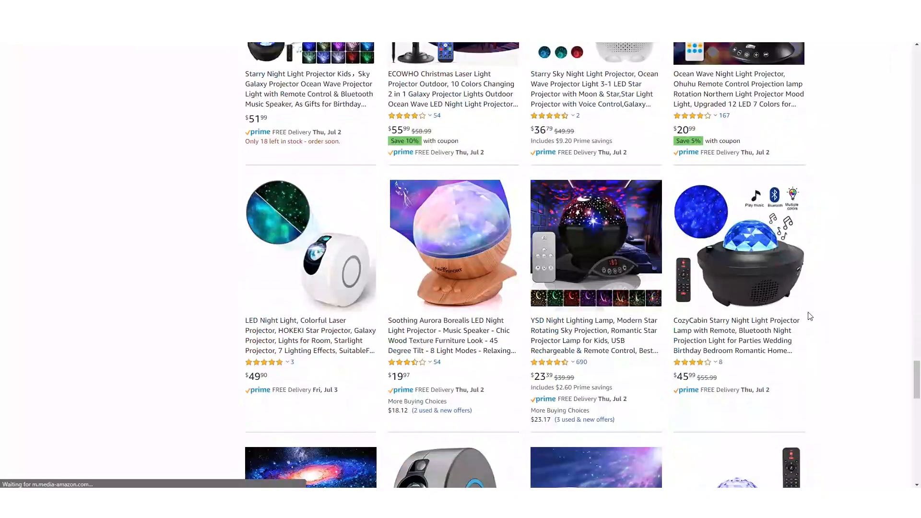
{"action": "scroll", "coordinate": [809, 316], "scroll_direction": "down", "scroll_amount": 6}
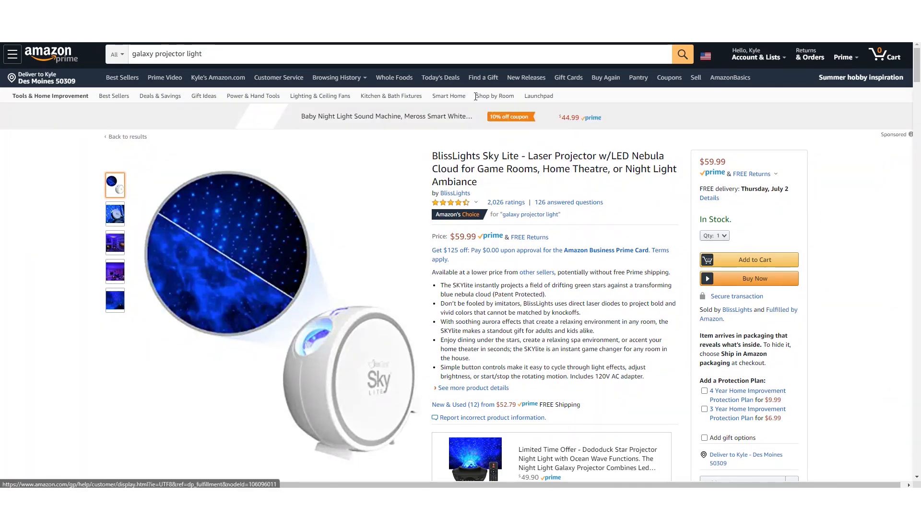
Open an empty Notepad document and move its window aside from the Amazon product page.
{"action": "key", "text": "super+s"}
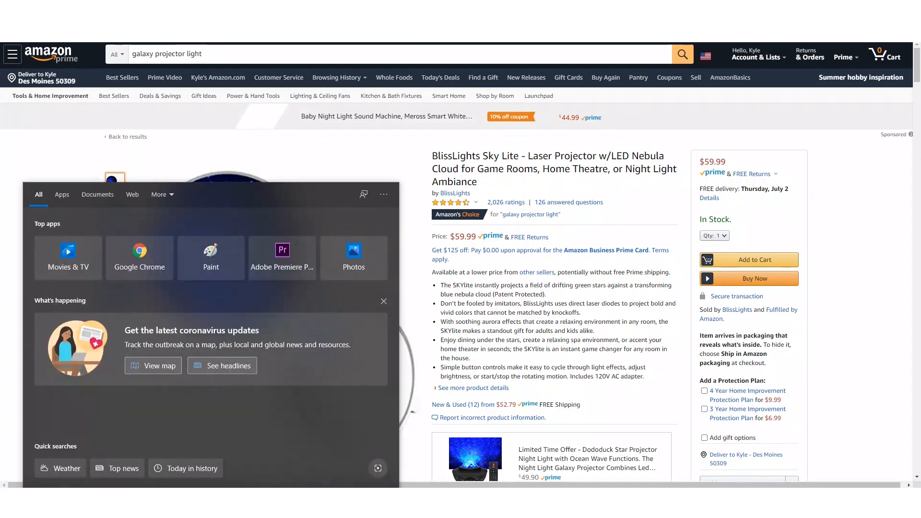
{"action": "type", "text": "notepad"}
{"action": "key", "text": "Return"}
{"action": "left_click_drag", "start_coordinate": [505, 102], "coordinate": [568, 117]}
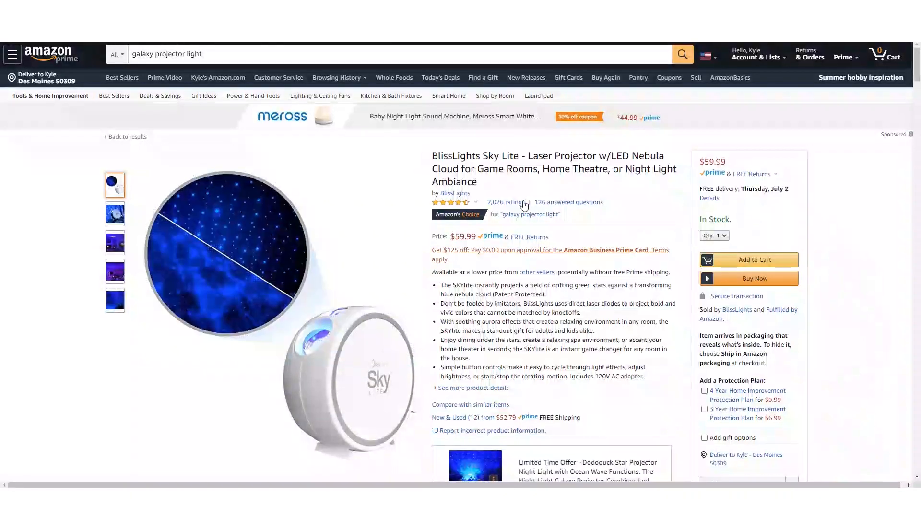
Examine the BlissLights Sky Lite's feature bullets and its product description section for reusable text.
{"action": "scroll", "coordinate": [536, 307], "scroll_direction": "down", "scroll_amount": 2}
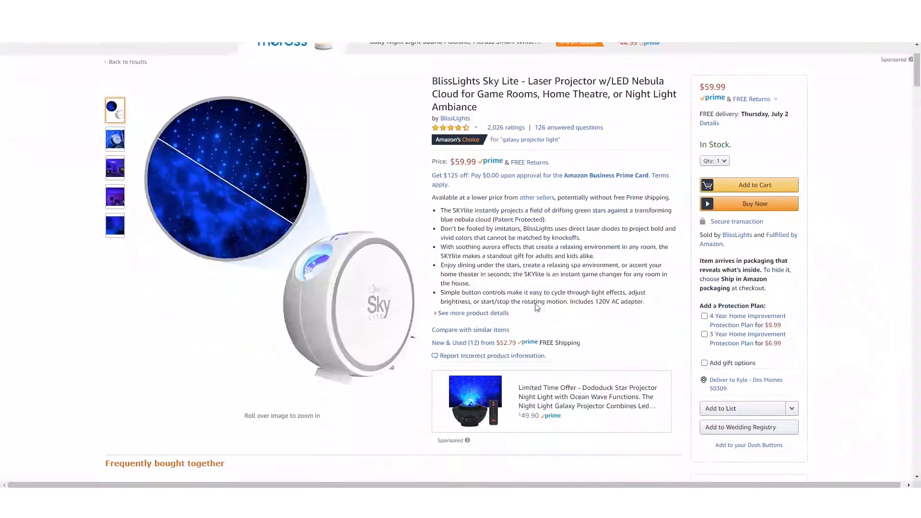
{"action": "scroll", "coordinate": [536, 307], "scroll_direction": "down", "scroll_amount": 1}
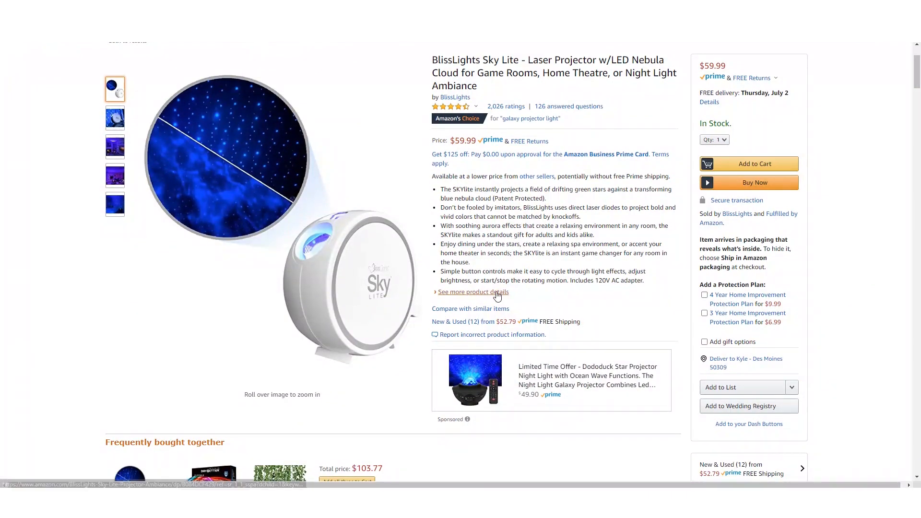
{"action": "scroll", "coordinate": [500, 297], "scroll_direction": "down", "scroll_amount": 15}
{"action": "scroll", "coordinate": [342, 296], "scroll_direction": "up", "scroll_amount": 2}
{"action": "scroll", "coordinate": [342, 296], "scroll_direction": "down", "scroll_amount": 10}
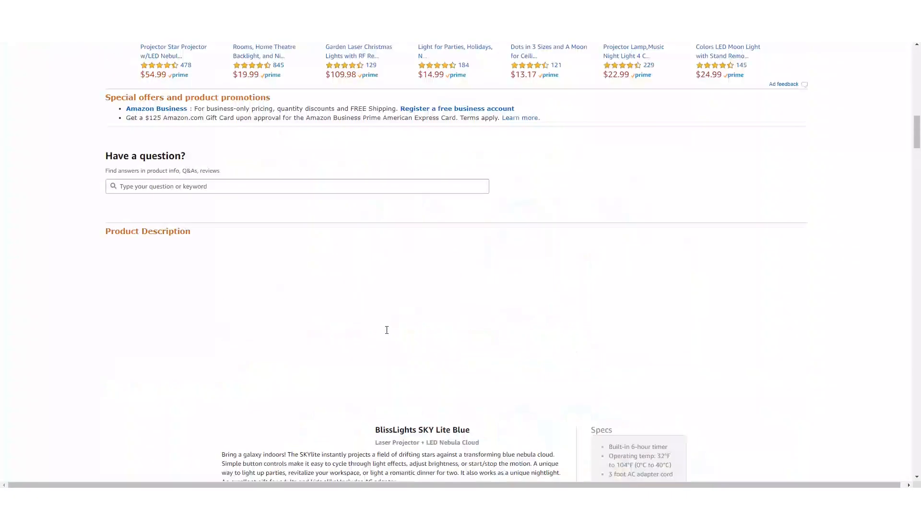
{"action": "scroll", "coordinate": [376, 329], "scroll_direction": "up", "scroll_amount": 5}
{"action": "scroll", "coordinate": [401, 343], "scroll_direction": "down", "scroll_amount": 8}
{"action": "scroll", "coordinate": [406, 335], "scroll_direction": "up", "scroll_amount": 20}
Copy the five BlissLights Sky Lite feature bullets into the Notepad document.
{"action": "left_click_drag", "start_coordinate": [645, 232], "coordinate": [442, 141]}
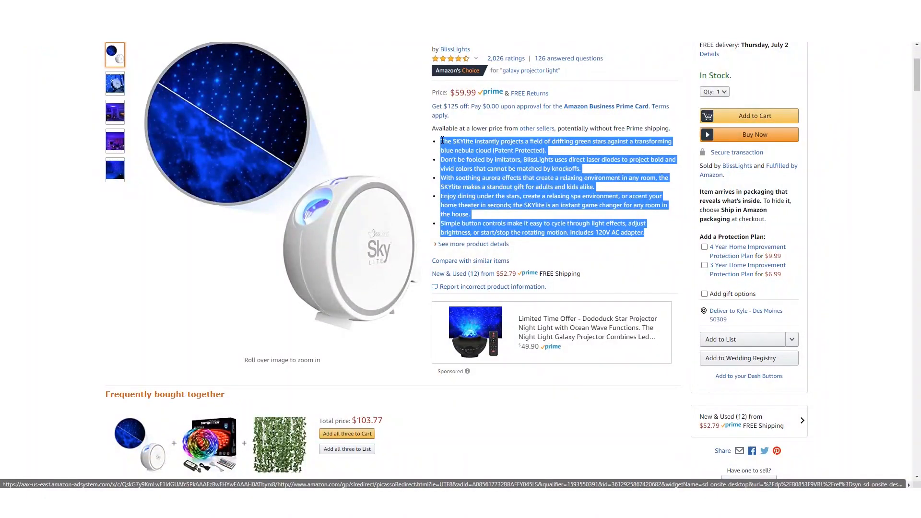
{"action": "key", "text": "ctrl+c"}
{"action": "key", "text": "alt+Tab"}
{"action": "key", "text": "ctrl+v"}
Add the three BlissLights SKY Lite Blue product description paragraphs below the feature text in Notepad.
{"action": "scroll", "coordinate": [436, 343], "scroll_direction": "down", "scroll_amount": 18}
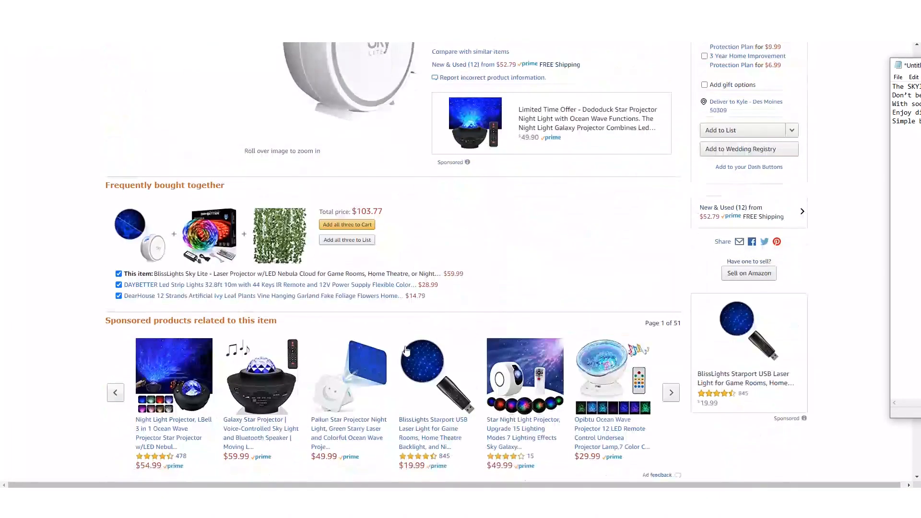
{"action": "scroll", "coordinate": [319, 315], "scroll_direction": "down", "scroll_amount": 5}
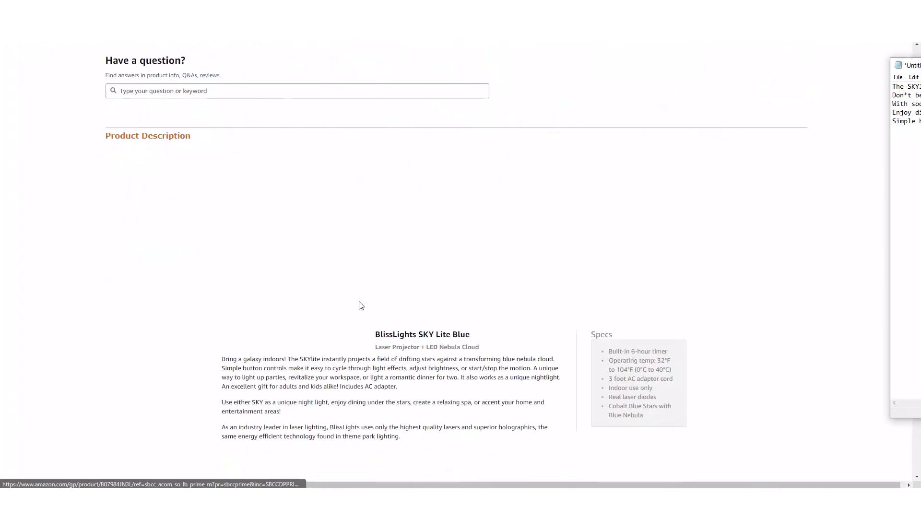
{"action": "left_click_drag", "start_coordinate": [401, 293], "coordinate": [223, 216]}
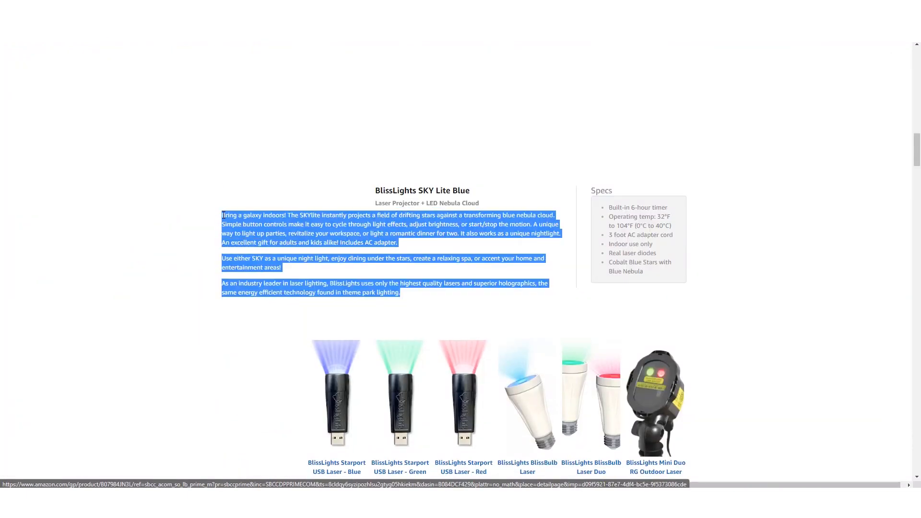
{"action": "key", "text": "alt+Tab"}
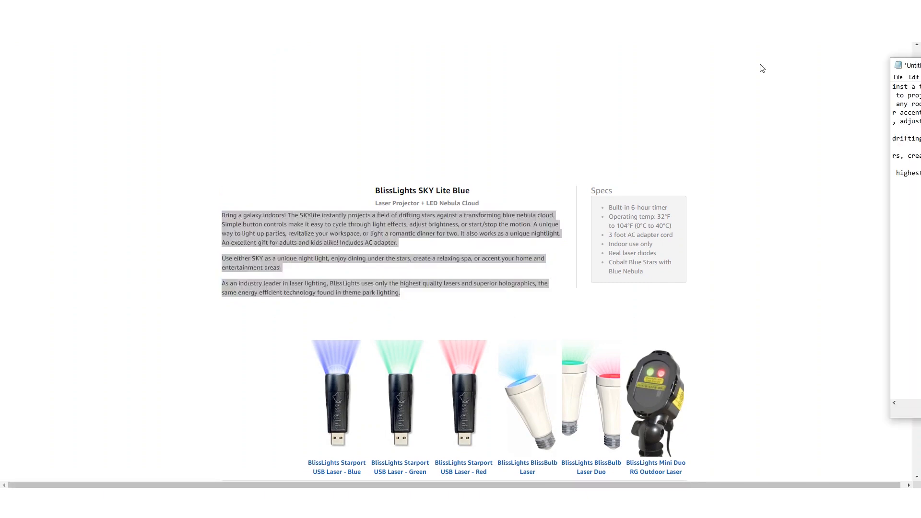
Switch to Wonder Gift Deals' Galaxy Projector Starry Sky Lamp page and look through its description down to the text below the video.
{"action": "scroll", "coordinate": [444, 360], "scroll_direction": "down", "scroll_amount": 6}
{"action": "scroll", "coordinate": [379, 303], "scroll_direction": "up", "scroll_amount": 5}
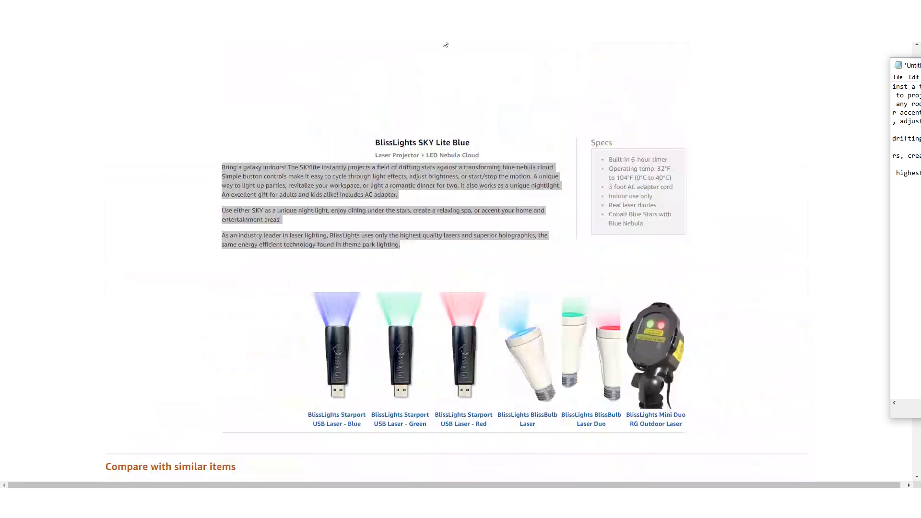
{"action": "left_click", "coordinate": [445, 44]}
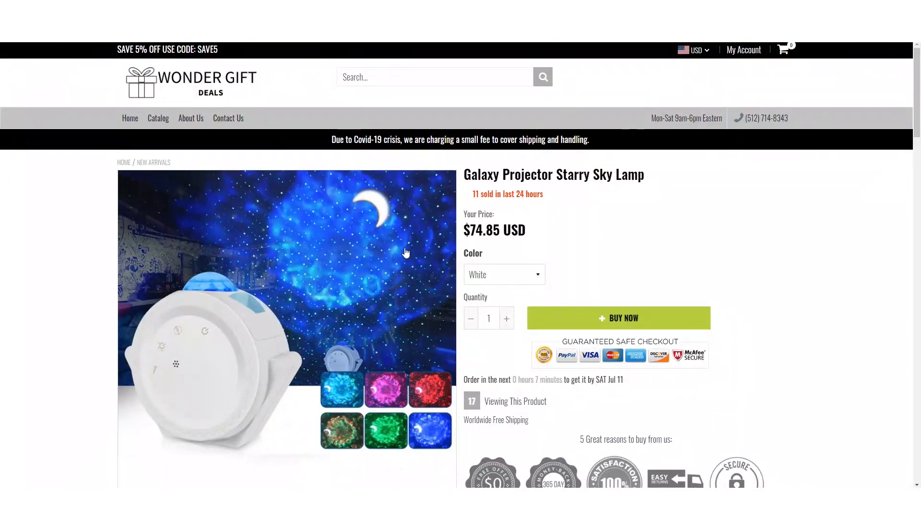
{"action": "left_click_drag", "start_coordinate": [919, 75], "coordinate": [918, 131]}
{"action": "scroll", "coordinate": [415, 345], "scroll_direction": "down", "scroll_amount": 5}
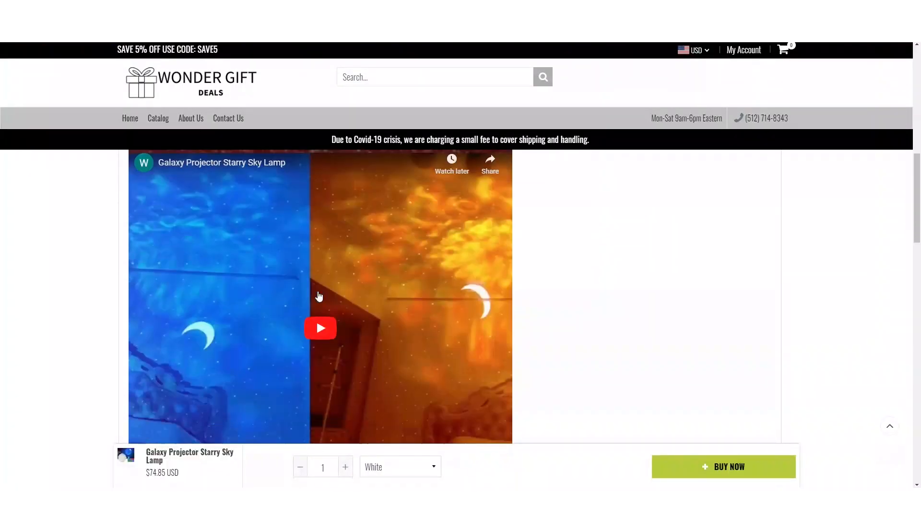
{"action": "scroll", "coordinate": [428, 310], "scroll_direction": "down", "scroll_amount": 4}
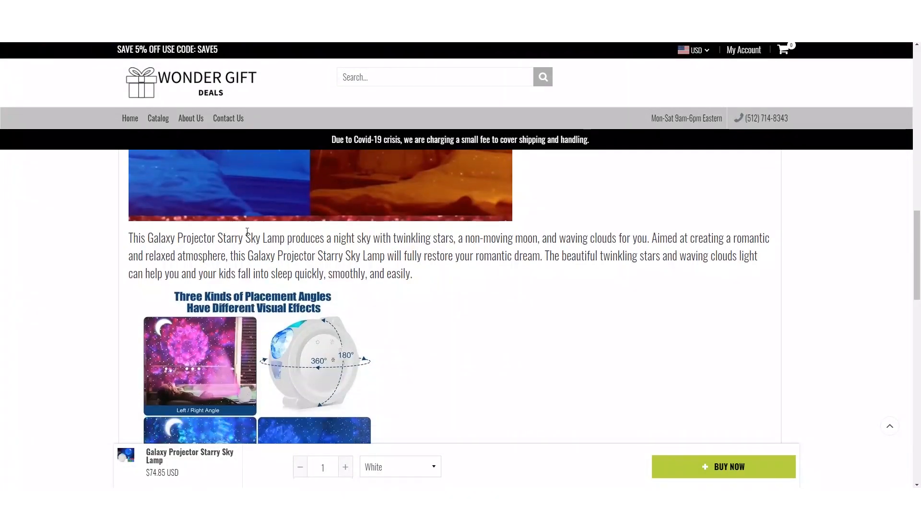
Copy the paragraph introducing the Galaxy Projector Starry Sky Lamp and add it as a separate paragraph at the end of the Notepad text.
{"action": "left_click_drag", "start_coordinate": [129, 235], "coordinate": [415, 275]}
{"action": "scroll", "coordinate": [448, 222], "scroll_direction": "up", "scroll_amount": 4}
{"action": "key", "text": "alt+Tab"}
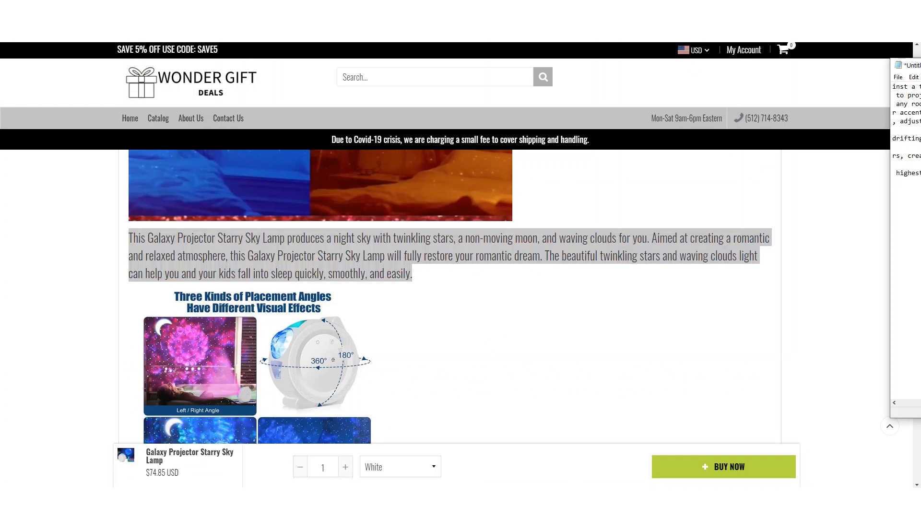
{"action": "key", "text": "Return"}
{"action": "key", "text": "Return"}
{"action": "key", "text": "ctrl+v"}
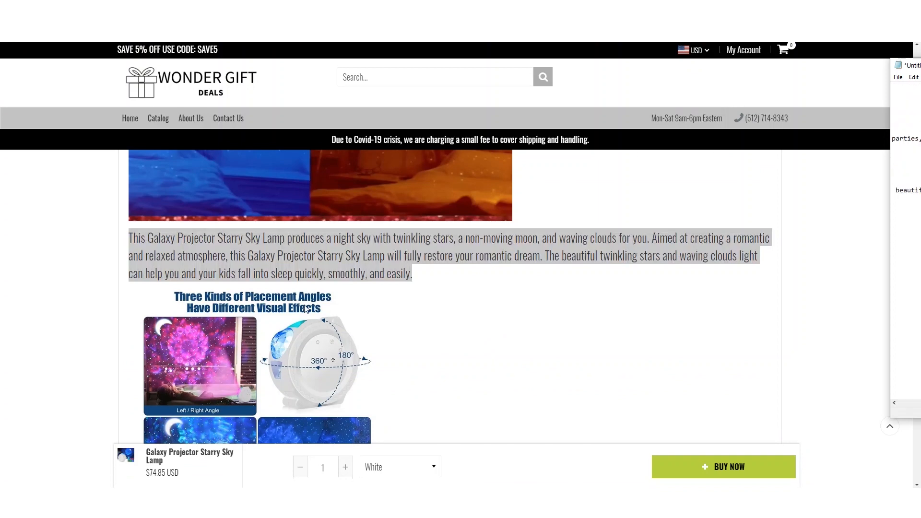
Copy the note about children and adults plus the touch-sensor buttons paragraph, and add both at the end of the Notepad text.
{"action": "scroll", "coordinate": [462, 329], "scroll_direction": "down", "scroll_amount": 5}
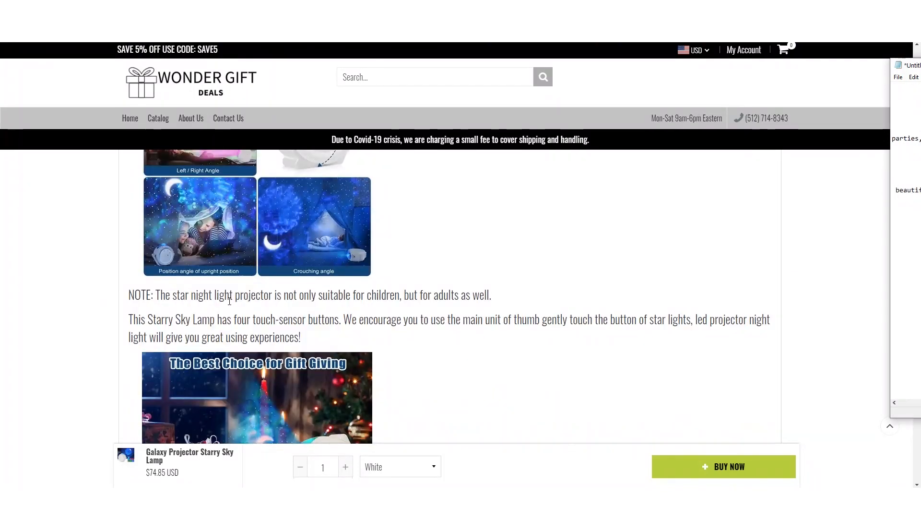
{"action": "left_click_drag", "start_coordinate": [321, 337], "coordinate": [165, 296]}
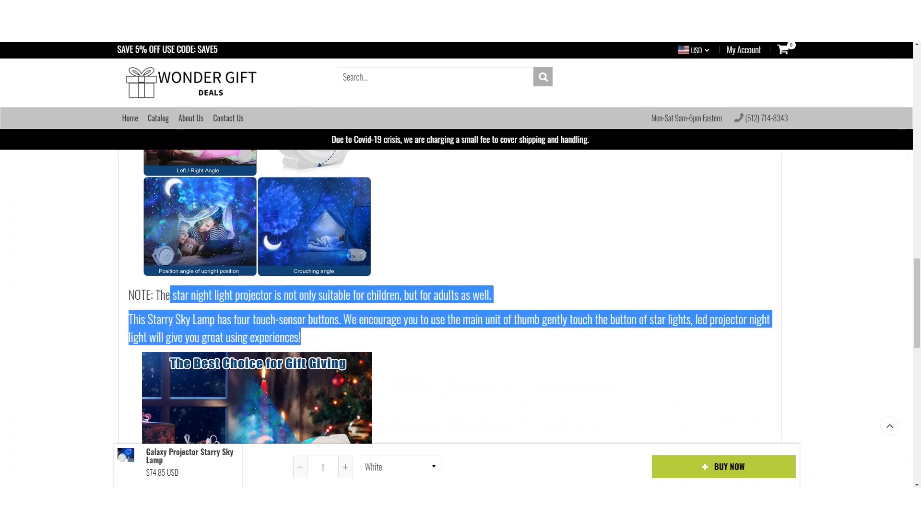
{"action": "key", "text": "alt+Tab"}
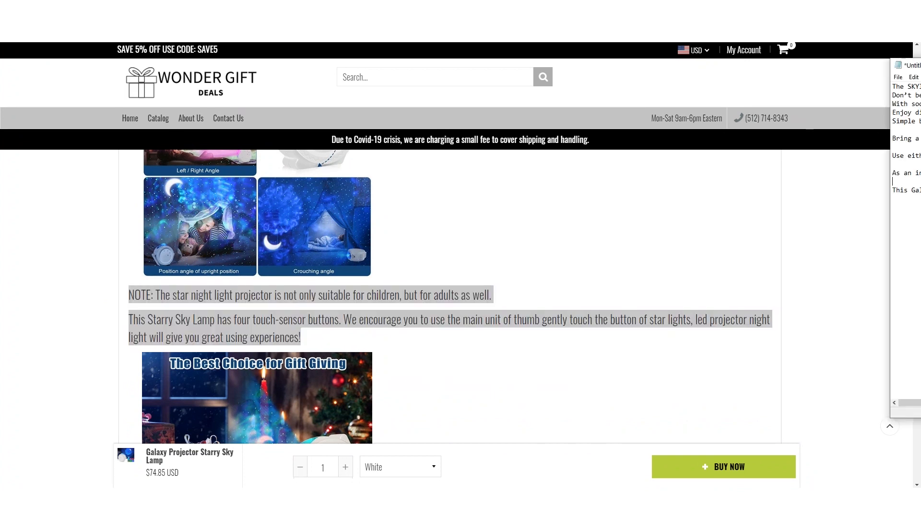
{"action": "left_click_drag", "start_coordinate": [911, 403], "coordinate": [920, 402]}
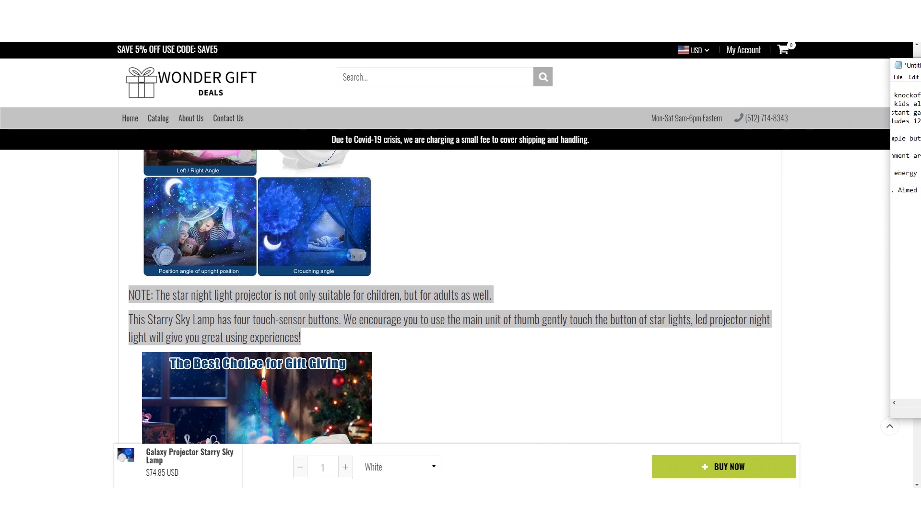
{"action": "key", "text": "Return"}
{"action": "key", "text": "Return"}
{"action": "key", "text": "ctrl+v"}
Copy the paragraphs about the six changing light colors and lighting that dances with music, and add both at the end of the Notepad text.
{"action": "left_click", "coordinate": [623, 363]}
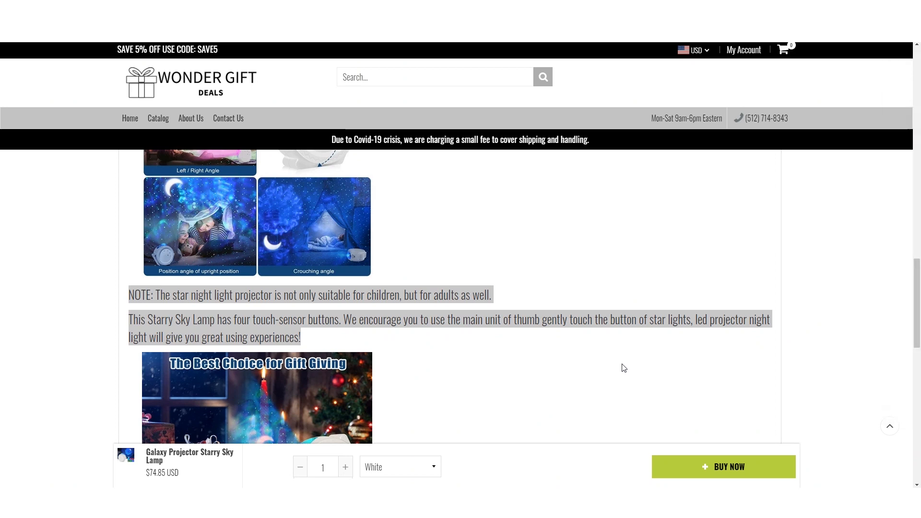
{"action": "scroll", "coordinate": [570, 366], "scroll_direction": "down", "scroll_amount": 2}
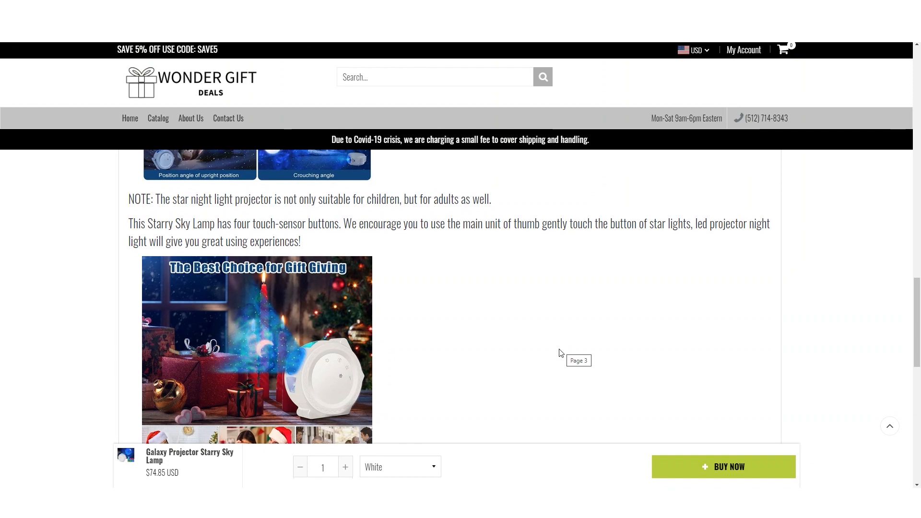
{"action": "scroll", "coordinate": [554, 357], "scroll_direction": "down", "scroll_amount": 6}
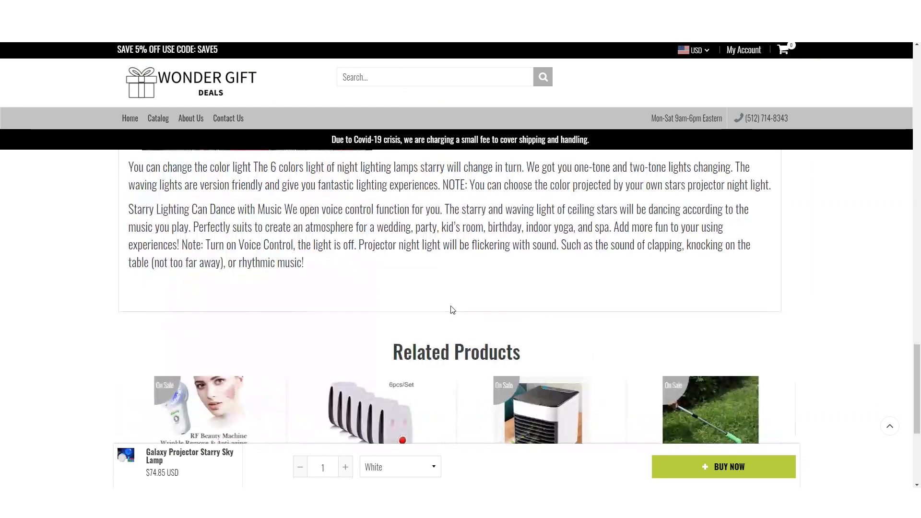
{"action": "left_click_drag", "start_coordinate": [249, 275], "coordinate": [123, 220]}
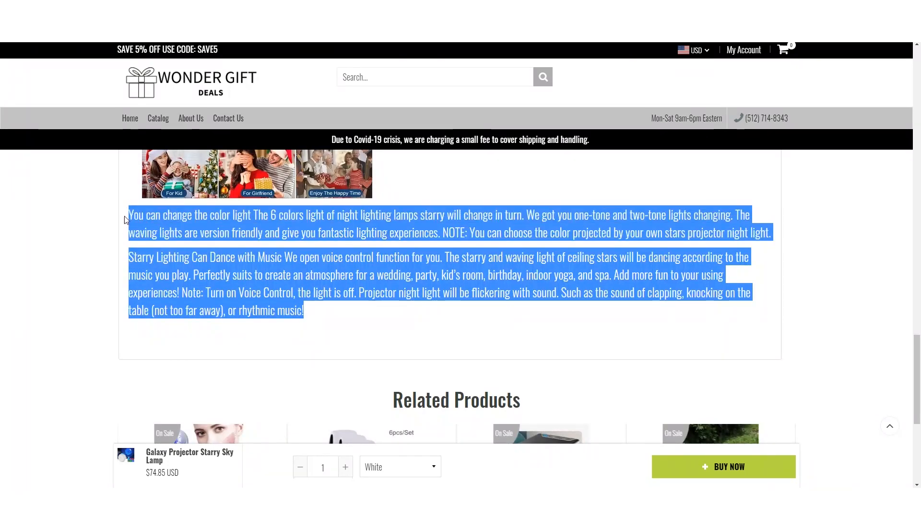
{"action": "key", "text": "alt+Tab"}
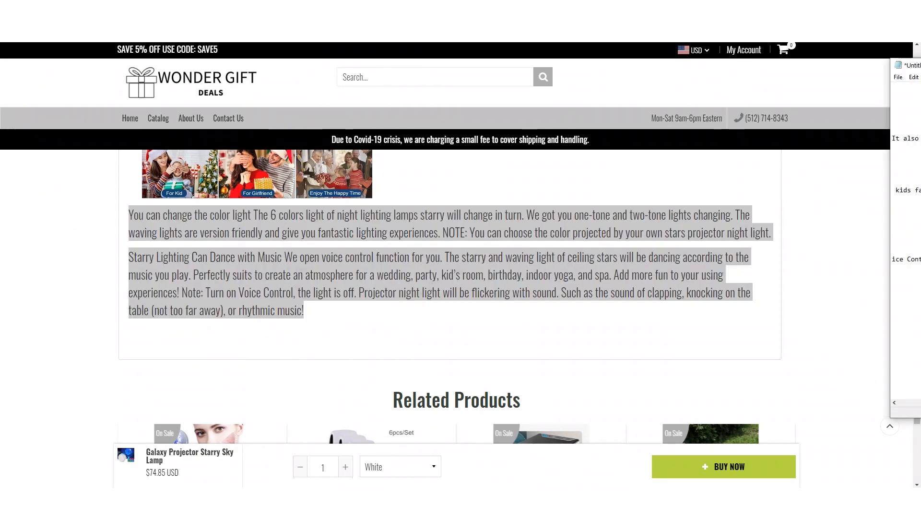
{"action": "left_click", "coordinate": [830, 307]}
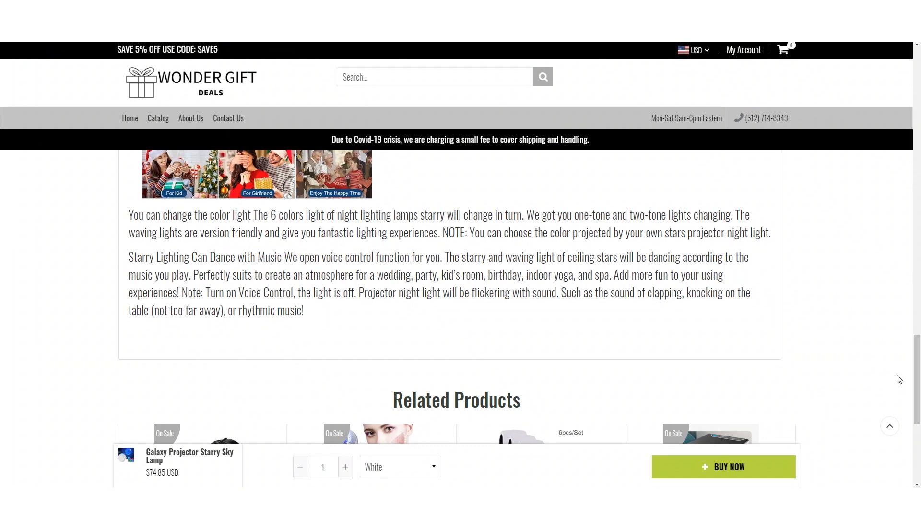
Recheck the Wonder Gift Deals product description, and bring the Notepad window fully into view to review the collected paragraphs from their beginning.
{"action": "mouse_move", "coordinate": [916, 370]}
{"action": "left_mouse_down"}
{"action": "mouse_move", "coordinate": [916, 417]}
{"action": "mouse_move", "coordinate": [916, 324]}
{"action": "mouse_move", "coordinate": [917, 358]}
{"action": "left_mouse_up"}
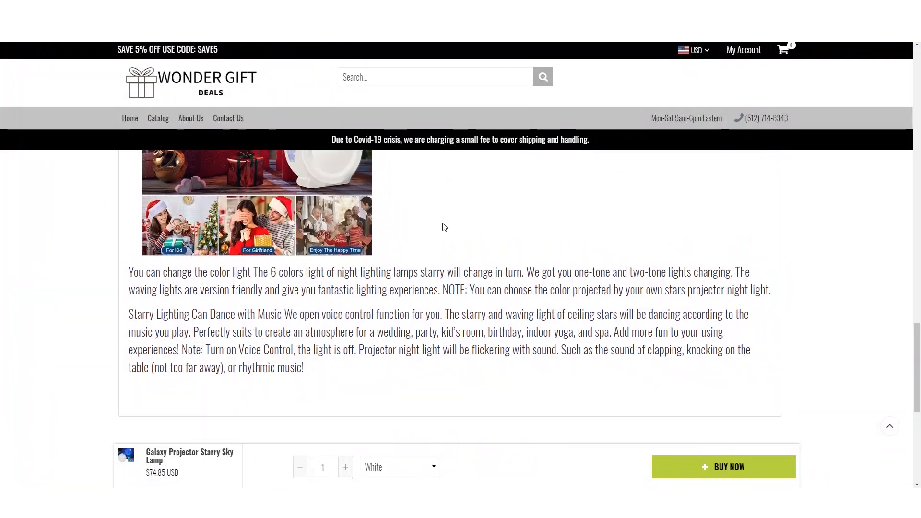
{"action": "scroll", "coordinate": [326, 246], "scroll_direction": "up", "scroll_amount": 15}
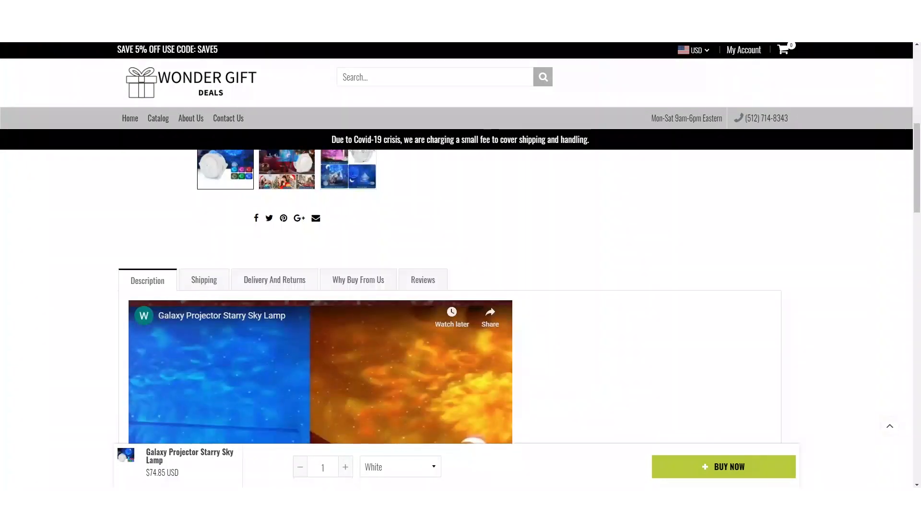
{"action": "left_click_drag", "start_coordinate": [920, 308], "coordinate": [240, 1]}
{"action": "scroll", "coordinate": [101, 220], "scroll_direction": "left", "scroll_amount": 8}
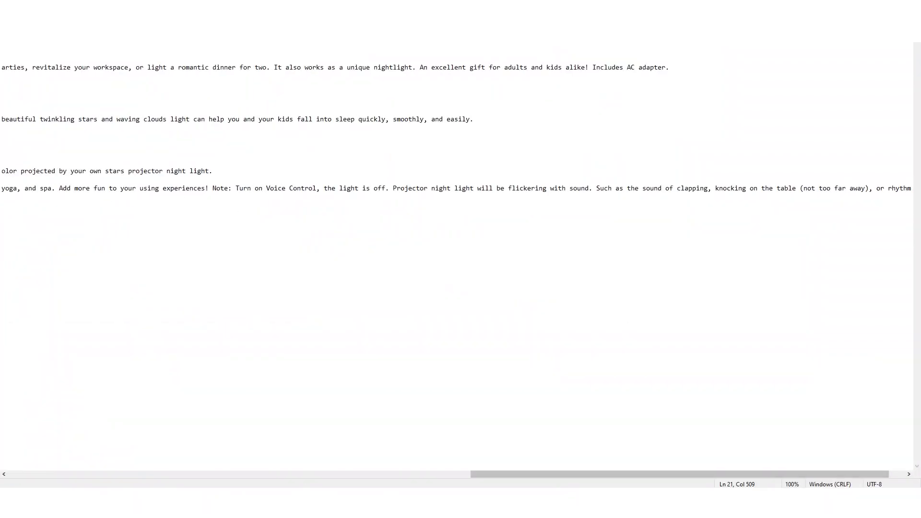
{"action": "left_click_drag", "start_coordinate": [536, 476], "coordinate": [199, 41]}
{"action": "left_click_drag", "start_coordinate": [493, 474], "coordinate": [2, 431]}
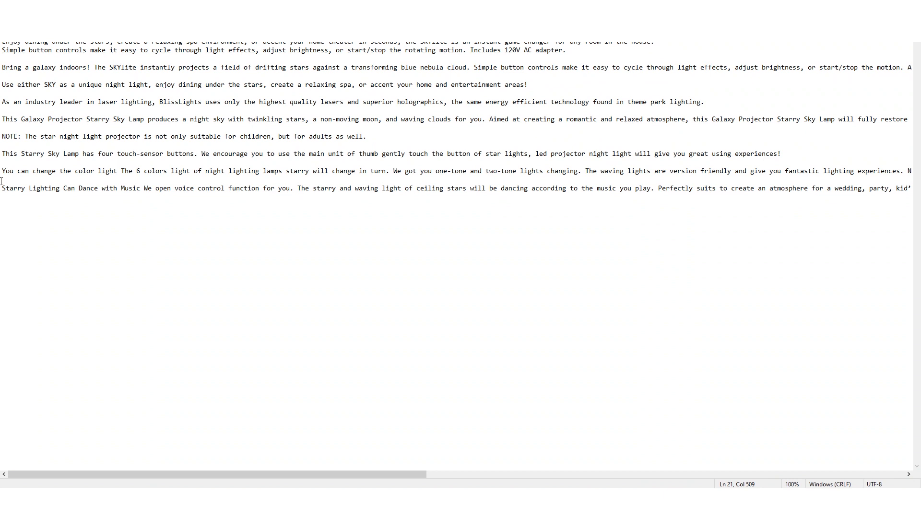
Switch to the Lovely Banana store preview of the ImagiLight product and look through its white and black projector gallery images.
{"action": "key", "text": "alt+Tab"}
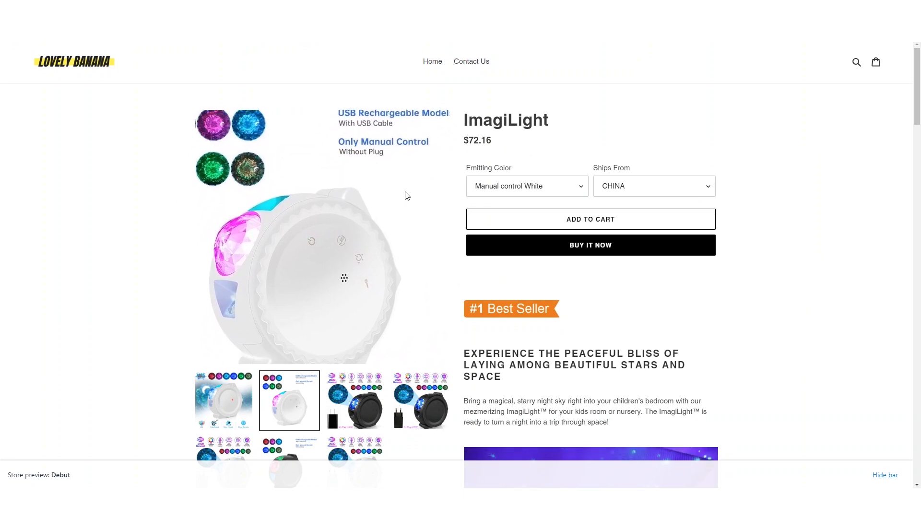
{"action": "left_click", "coordinate": [338, 401]}
{"action": "left_click", "coordinate": [292, 407]}
{"action": "left_click", "coordinate": [355, 400]}
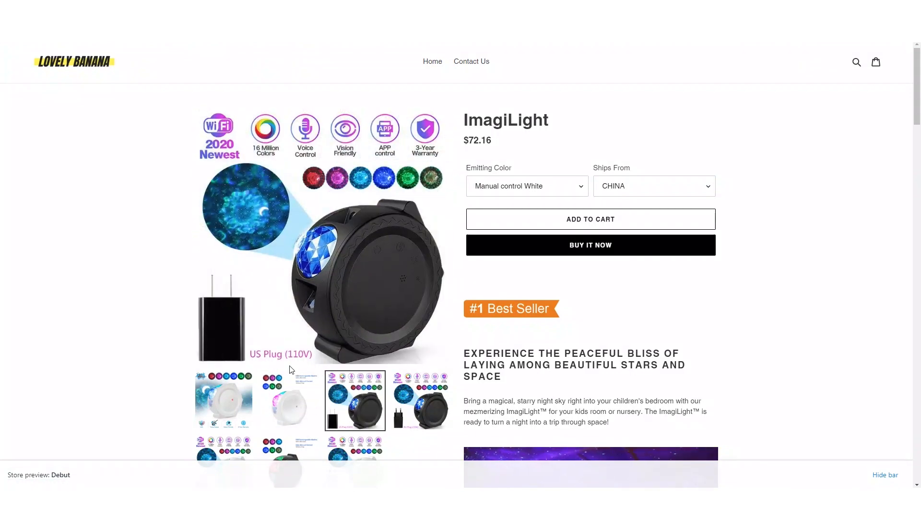
{"action": "left_click", "coordinate": [288, 410]}
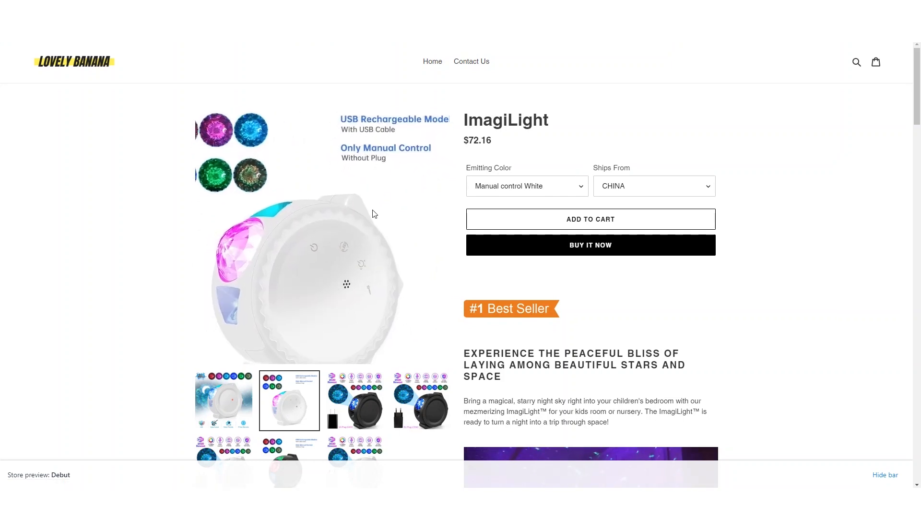
{"action": "left_click", "coordinate": [224, 398]}
{"action": "left_click", "coordinate": [292, 384]}
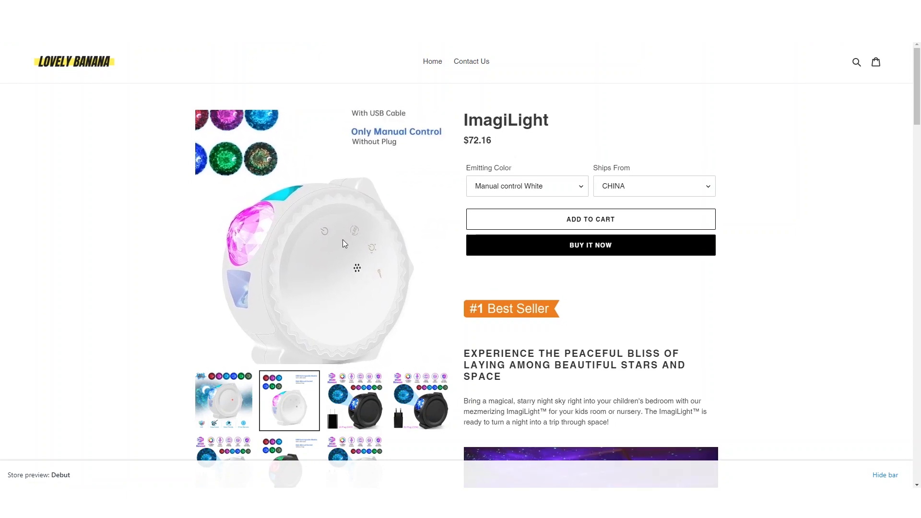
{"action": "left_click", "coordinate": [352, 401]}
{"action": "left_click", "coordinate": [411, 391]}
Check the choices offered for Emitting Color and Ships From on the ImagiLight page without changing either.
{"action": "left_click", "coordinate": [530, 186]}
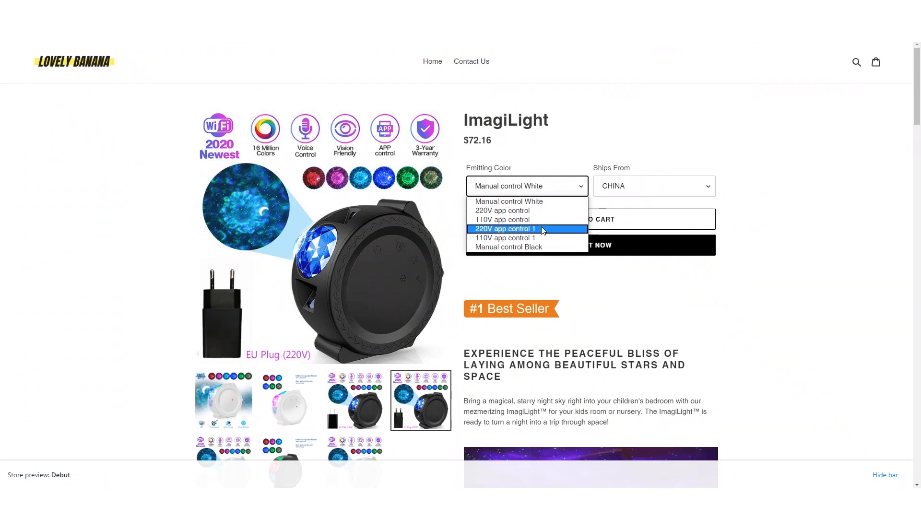
{"action": "left_click", "coordinate": [679, 237]}
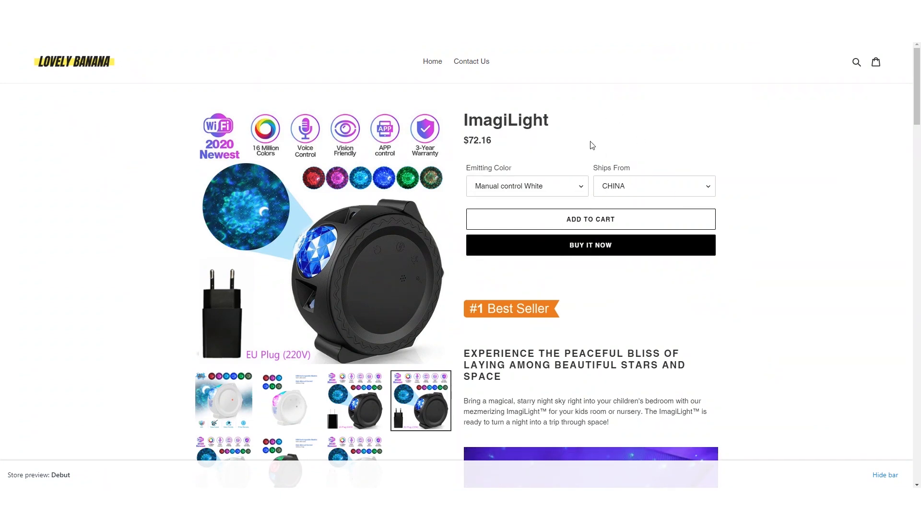
{"action": "left_click", "coordinate": [624, 188]}
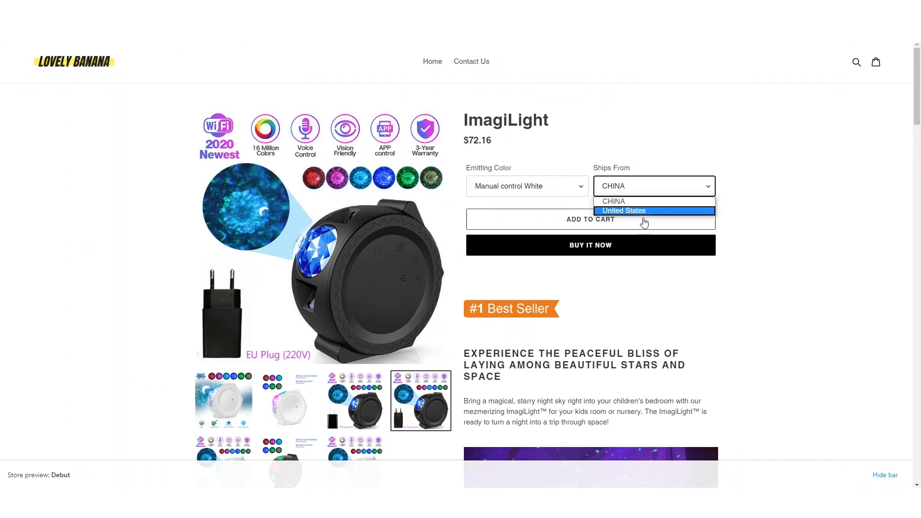
{"action": "left_click", "coordinate": [785, 280]}
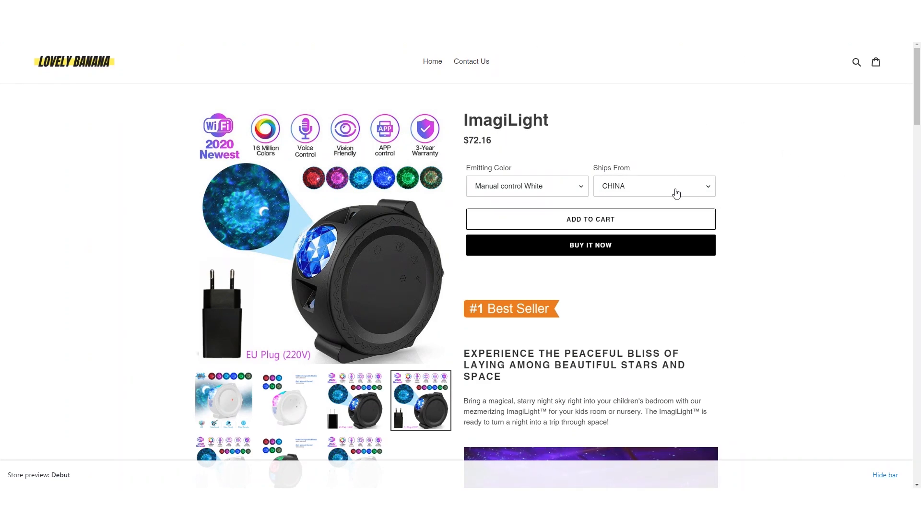
Examine the #1 Best Seller badge and the headline about the peaceful bliss of stars and space on the ImagiLight page.
{"action": "scroll", "coordinate": [651, 212], "scroll_direction": "down", "scroll_amount": 5}
{"action": "scroll", "coordinate": [585, 193], "scroll_direction": "up", "scroll_amount": 3}
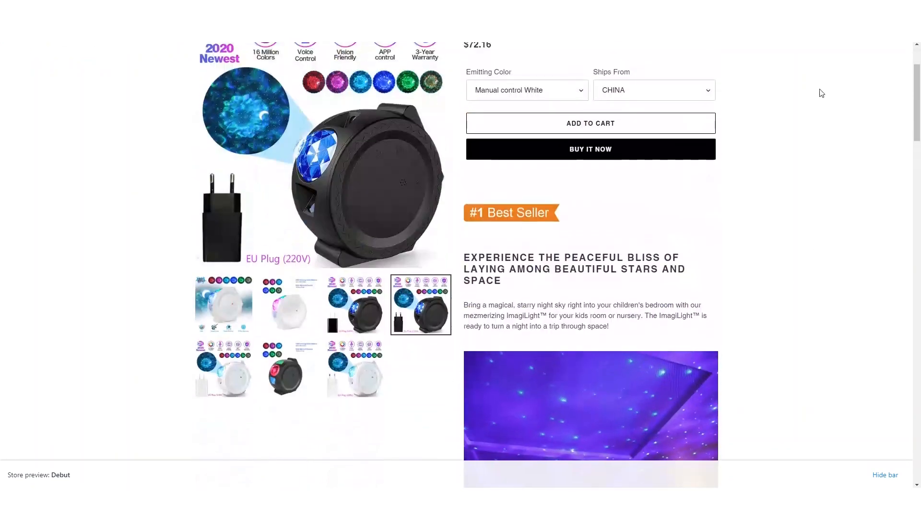
{"action": "scroll", "coordinate": [647, 143], "scroll_direction": "down", "scroll_amount": 2}
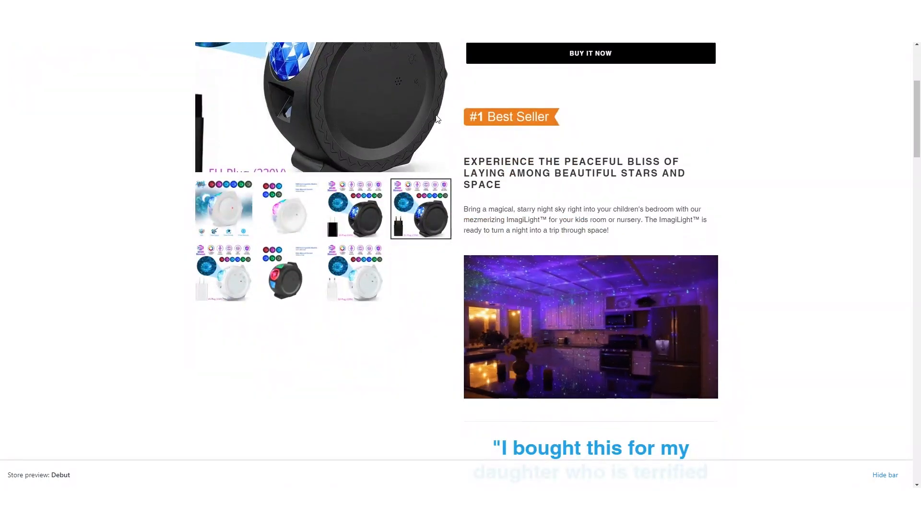
{"action": "left_click_drag", "start_coordinate": [592, 124], "coordinate": [492, 123]}
{"action": "left_click", "coordinate": [538, 129]}
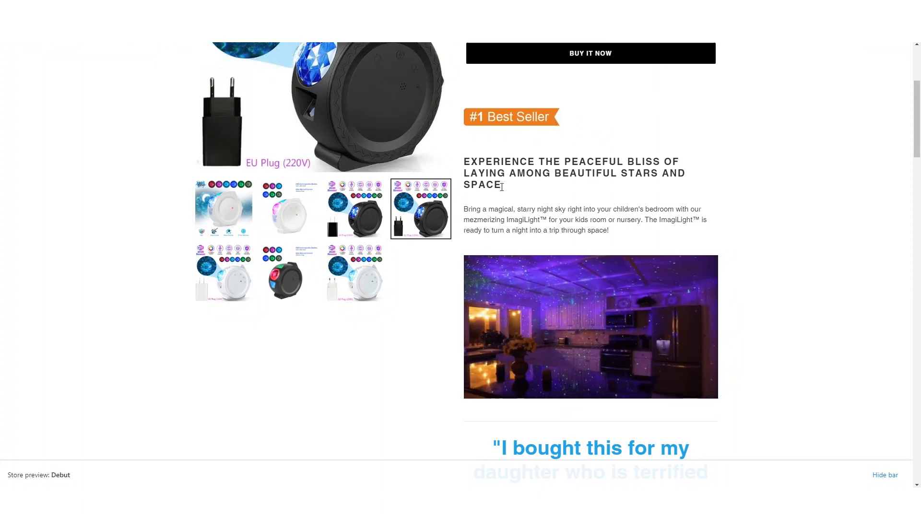
{"action": "left_click_drag", "start_coordinate": [573, 111], "coordinate": [476, 108]}
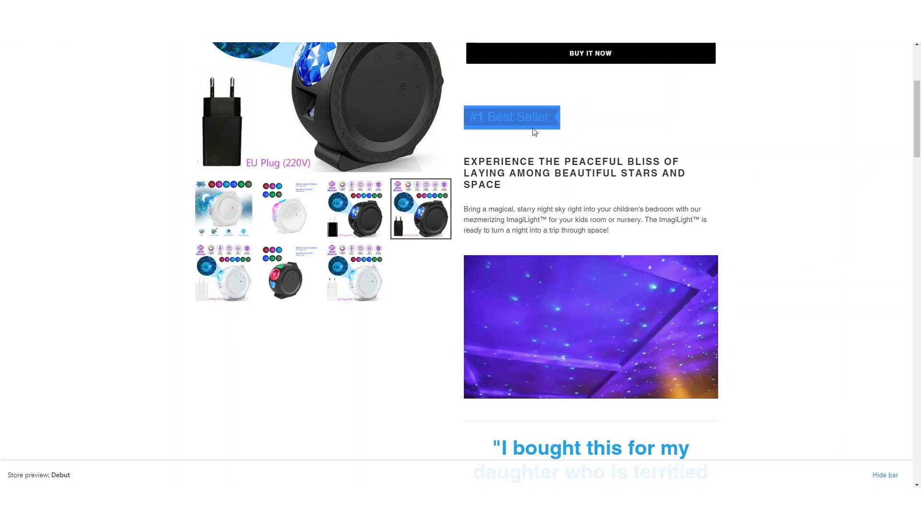
{"action": "left_click", "coordinate": [595, 127]}
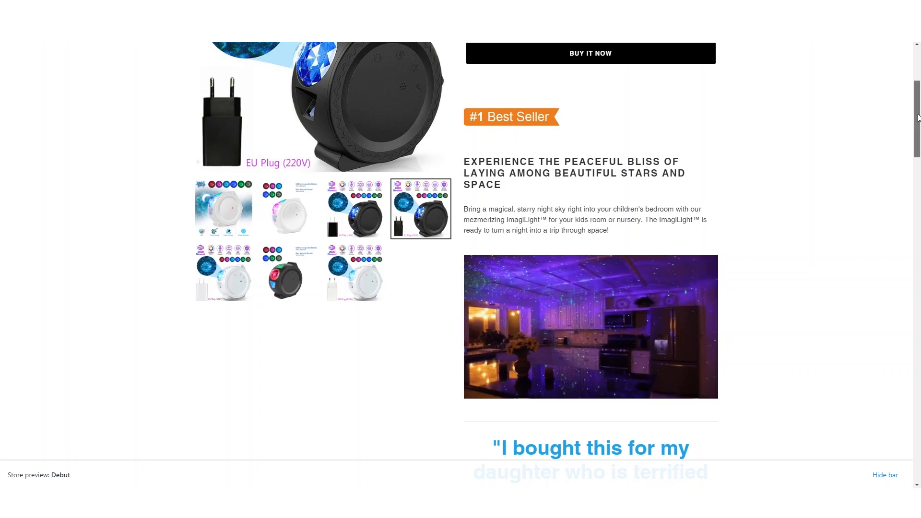
{"action": "left_click_drag", "start_coordinate": [913, 117], "coordinate": [913, 130]}
{"action": "left_click_drag", "start_coordinate": [464, 79], "coordinate": [513, 109]}
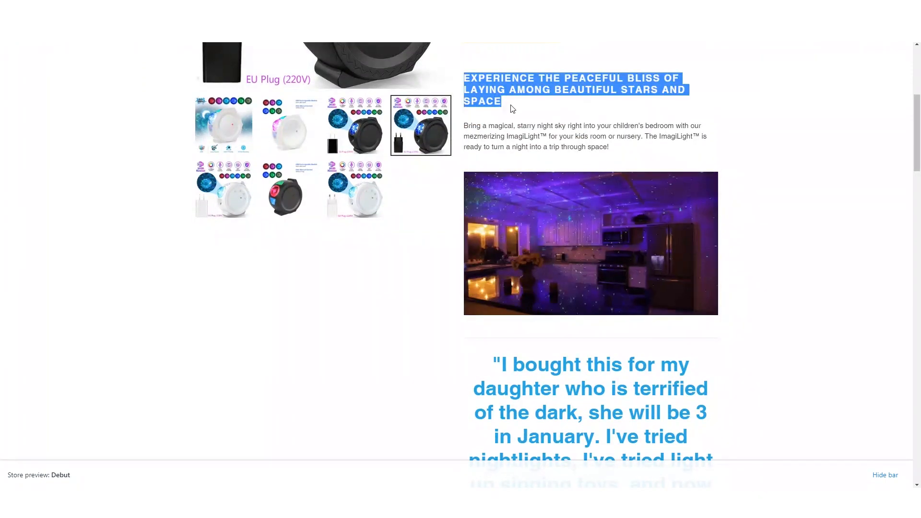
{"action": "left_click", "coordinate": [796, 139]}
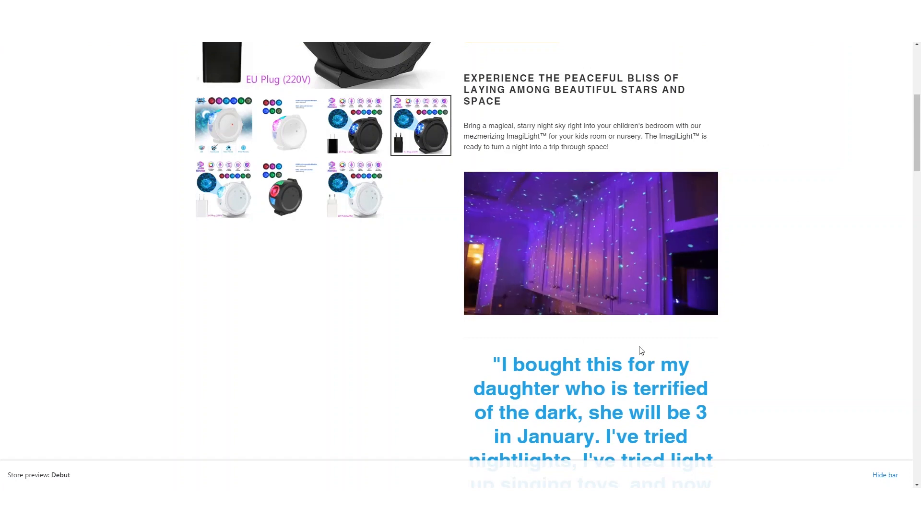
{"action": "left_click_drag", "start_coordinate": [917, 109], "coordinate": [914, 88]}
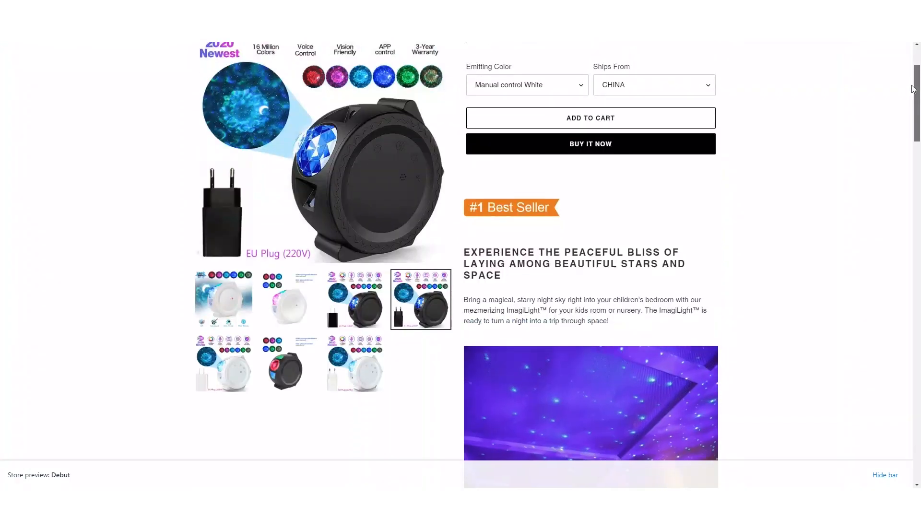
Examine the wording of the ImagiLight introductory paragraph about bringing a starry night sky into children's bedrooms, relating it to the product title above.
{"action": "scroll", "coordinate": [490, 98], "scroll_direction": "down", "scroll_amount": 3}
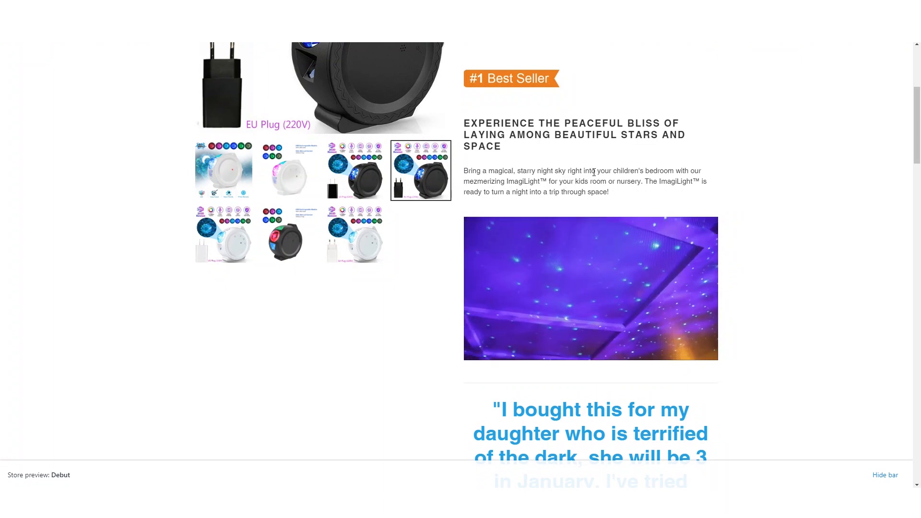
{"action": "left_click_drag", "start_coordinate": [613, 172], "coordinate": [674, 178]}
{"action": "left_click", "coordinate": [674, 177]}
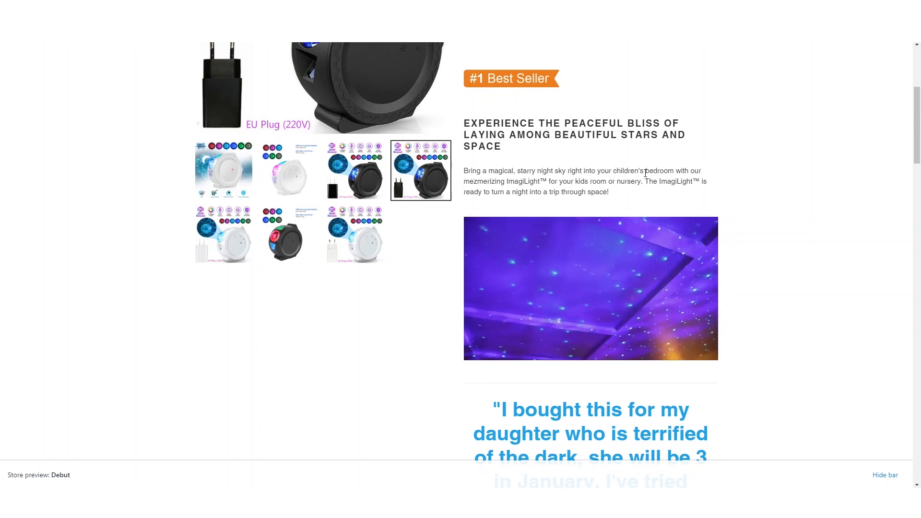
{"action": "left_click_drag", "start_coordinate": [459, 187], "coordinate": [549, 183]}
{"action": "left_click", "coordinate": [531, 201]}
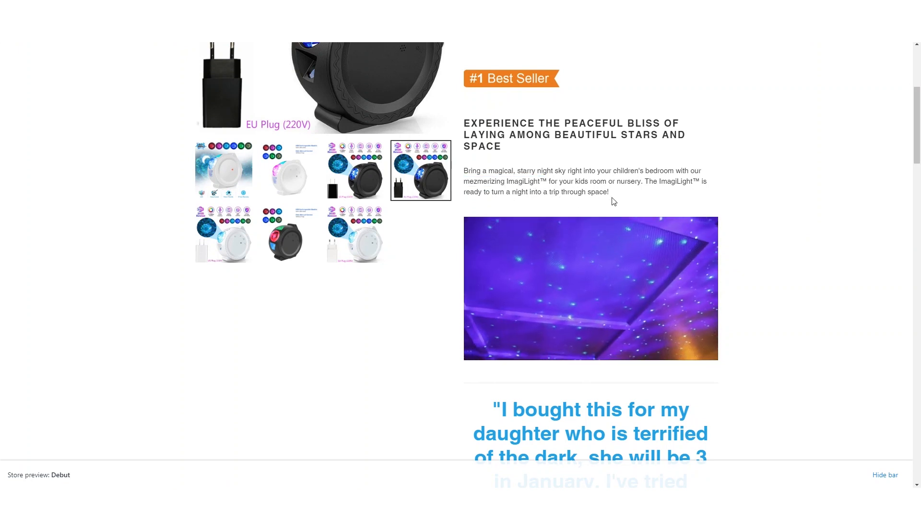
{"action": "left_click_drag", "start_coordinate": [917, 137], "coordinate": [917, 93]}
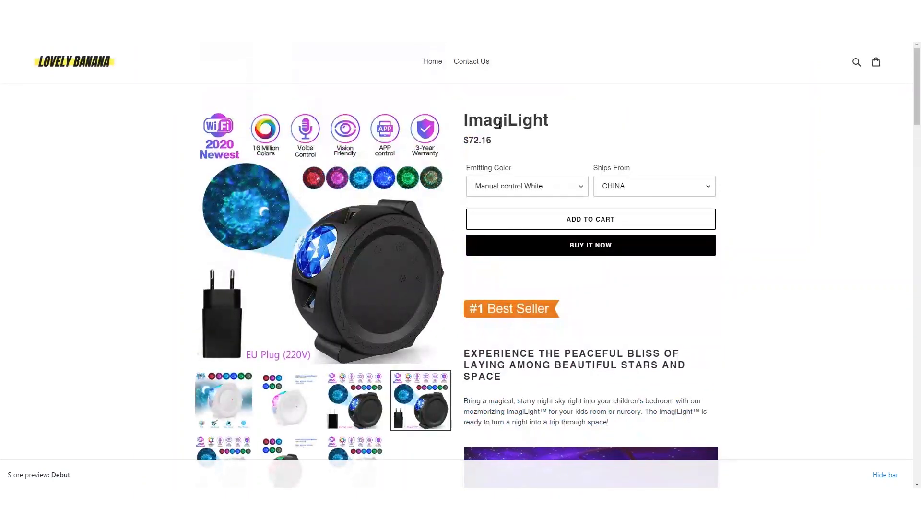
{"action": "left_click_drag", "start_coordinate": [918, 81], "coordinate": [918, 137]}
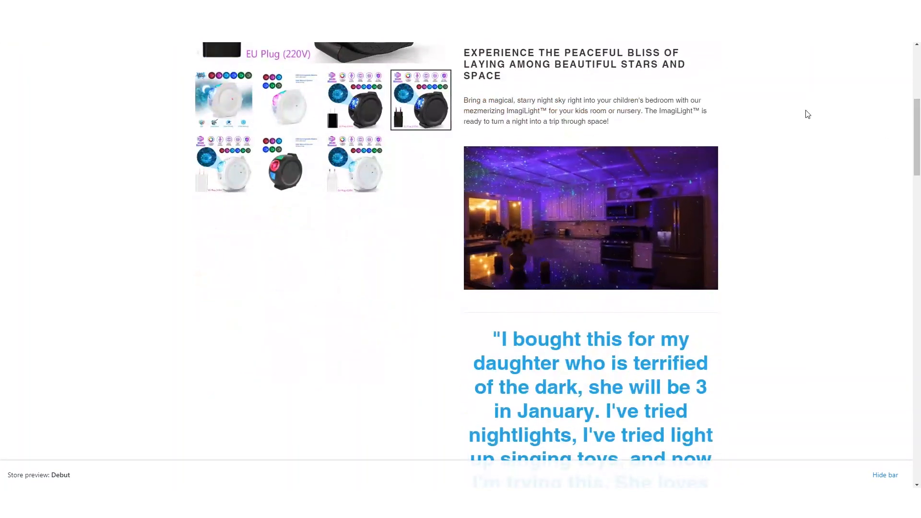
{"action": "left_click_drag", "start_coordinate": [502, 112], "coordinate": [547, 113]}
{"action": "left_click", "coordinate": [546, 114]}
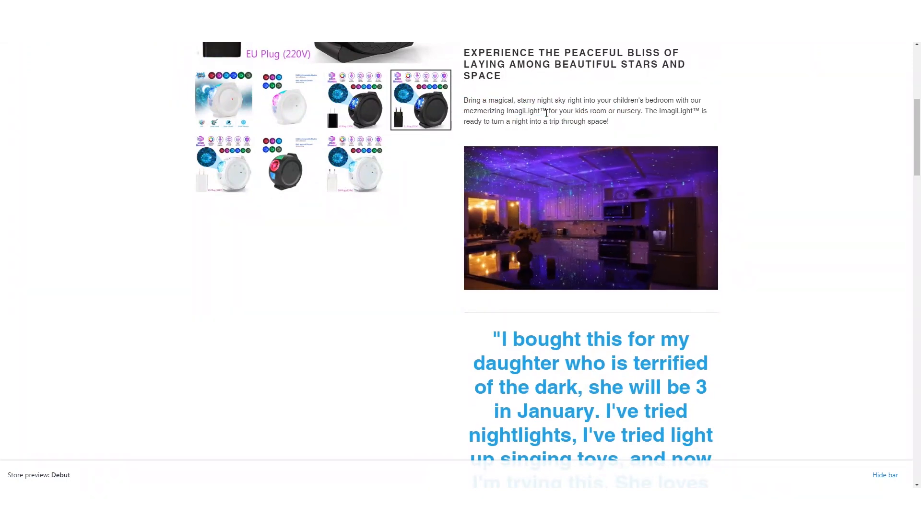
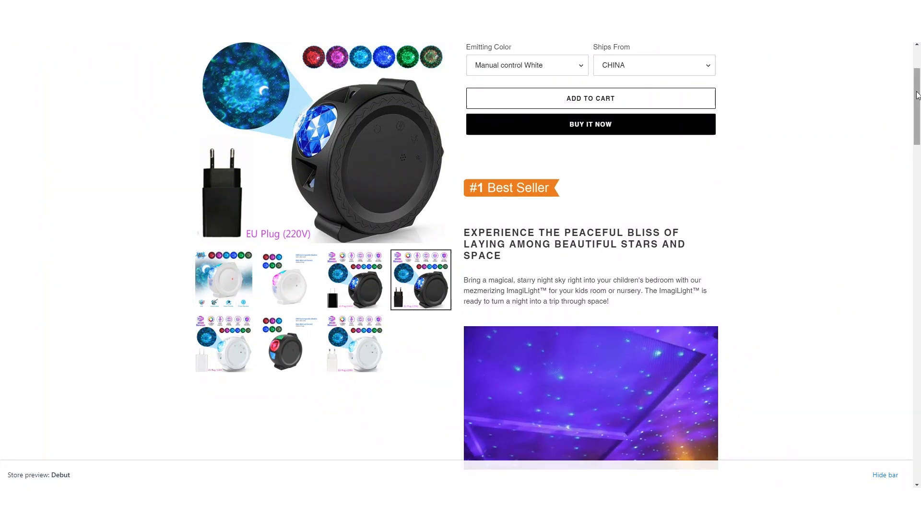
Look further down the ImagiLight description at the before-and-after image and the "Why The ImagiLight™?" list.
{"action": "left_click_drag", "start_coordinate": [916, 95], "coordinate": [910, 220]}
{"action": "scroll", "coordinate": [836, 273], "scroll_direction": "down", "scroll_amount": 10}
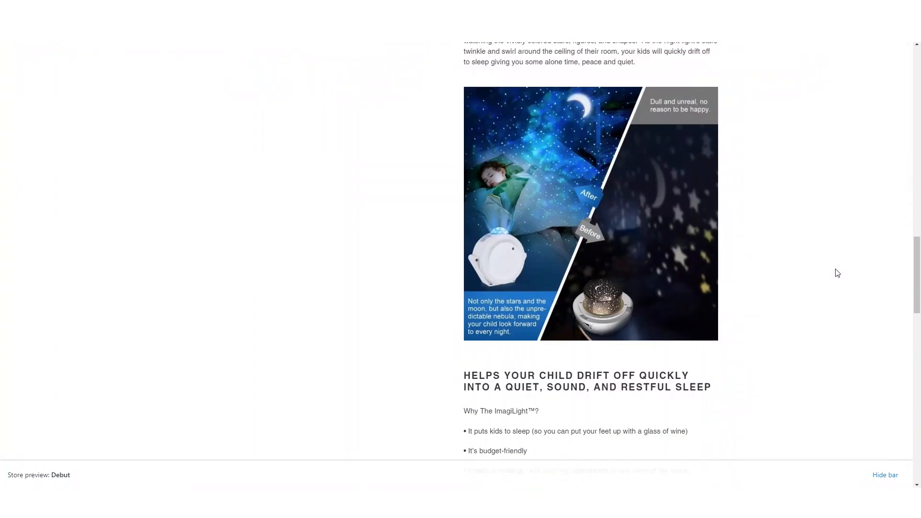
{"action": "scroll", "coordinate": [577, 193], "scroll_direction": "up", "scroll_amount": 3}
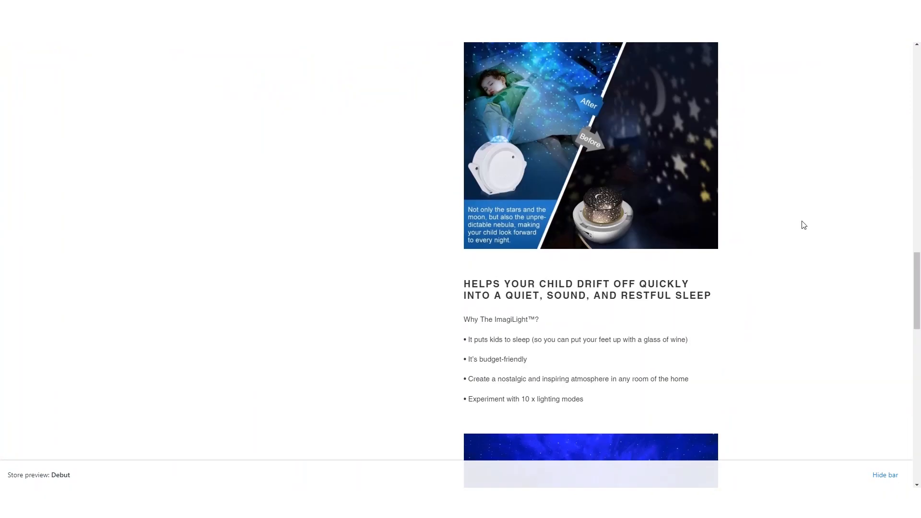
Look over the rest of the ImagiLight description down to its features list, and view the product's gallery photos.
{"action": "scroll", "coordinate": [695, 313], "scroll_direction": "down", "scroll_amount": 15}
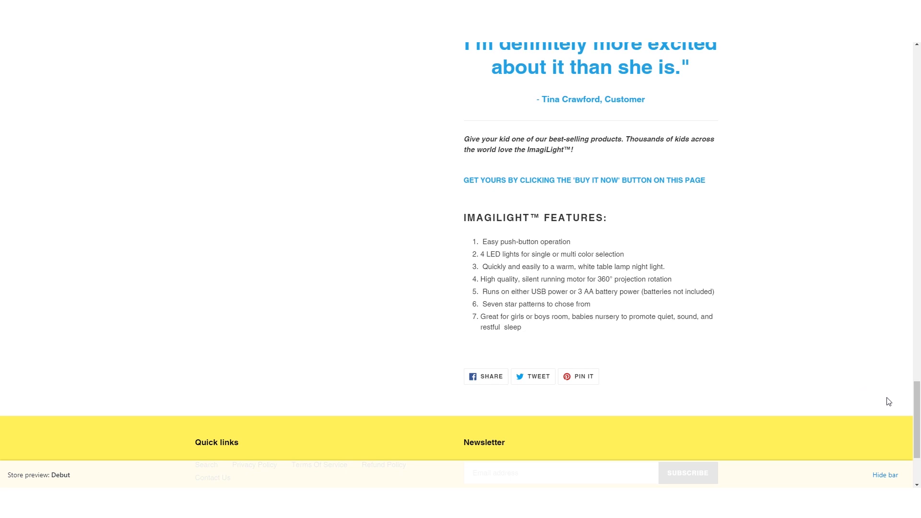
{"action": "left_click_drag", "start_coordinate": [916, 402], "coordinate": [916, 66]}
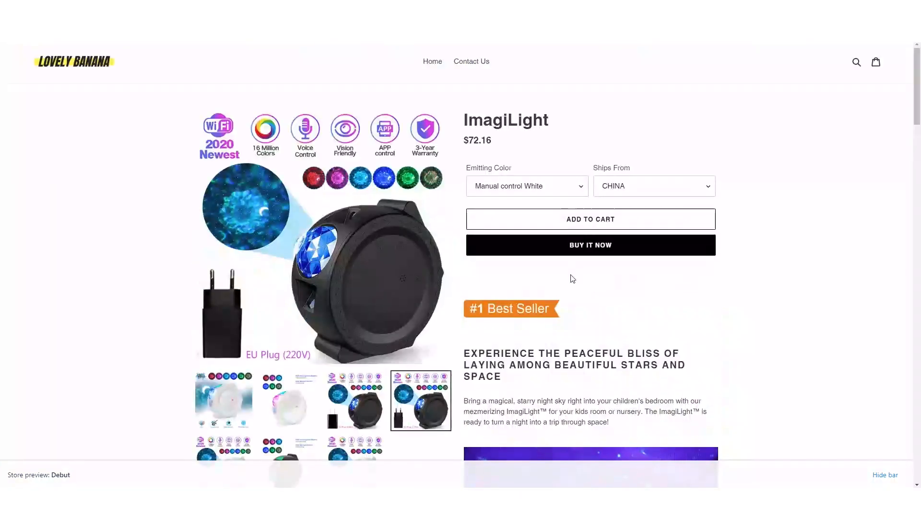
{"action": "left_click", "coordinate": [289, 400]}
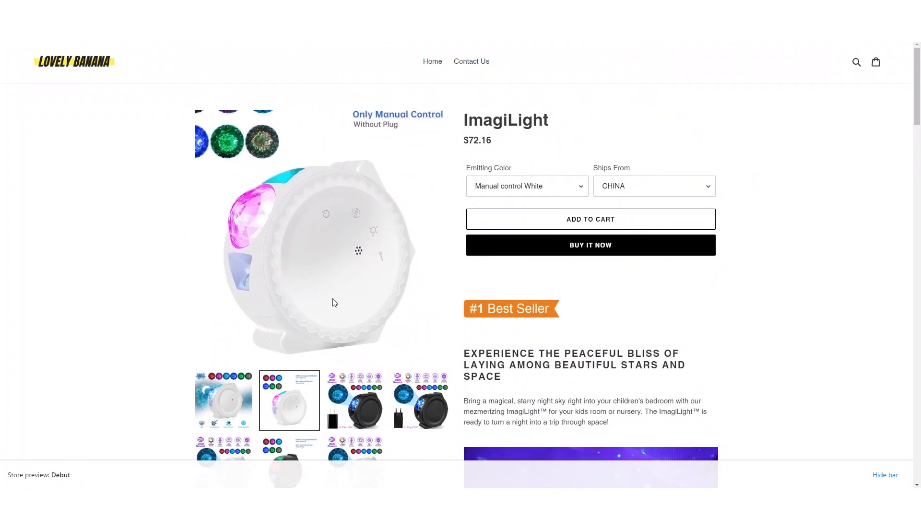
{"action": "left_click", "coordinate": [355, 400]}
{"action": "left_click", "coordinate": [420, 400]}
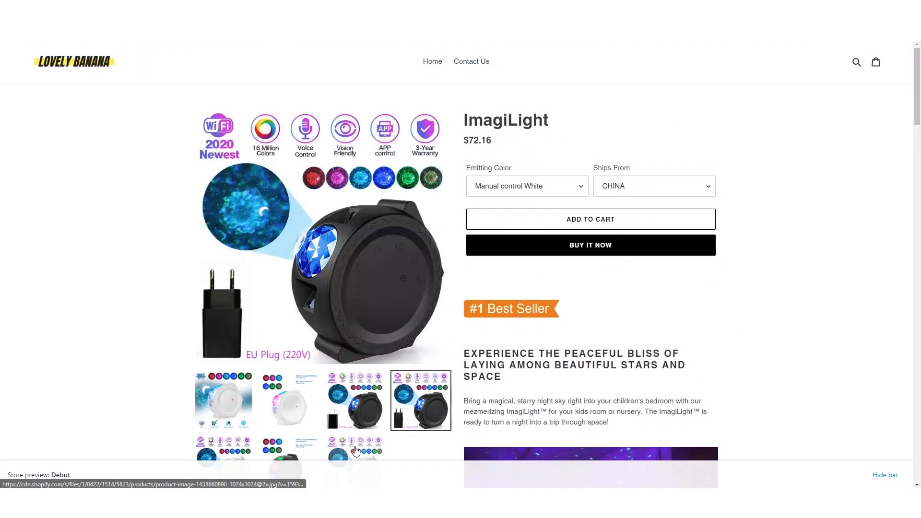
{"action": "left_click", "coordinate": [355, 449]}
{"action": "scroll", "coordinate": [315, 435], "scroll_direction": "down", "scroll_amount": 1}
{"action": "scroll", "coordinate": [315, 436], "scroll_direction": "down", "scroll_amount": 1}
{"action": "left_click", "coordinate": [289, 369]}
{"action": "left_click", "coordinate": [224, 305]}
{"action": "scroll", "coordinate": [224, 305], "scroll_direction": "up", "scroll_amount": 2}
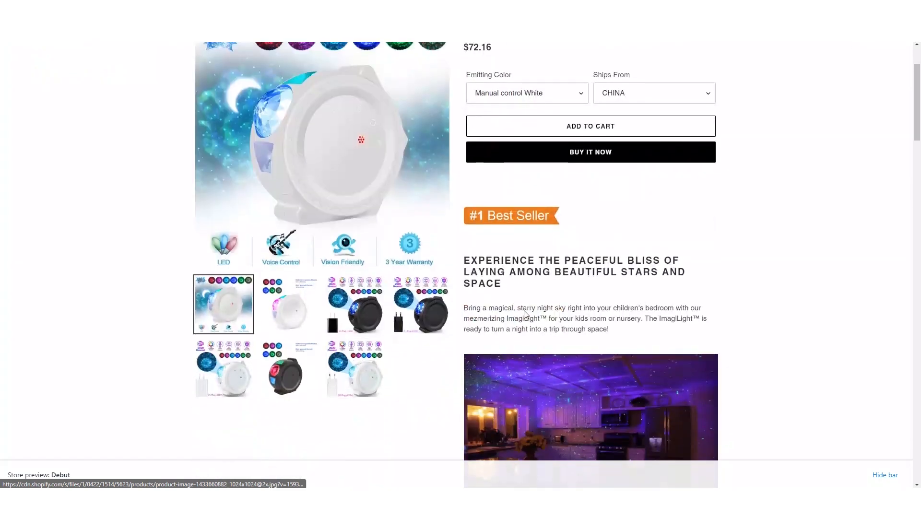
Preview the 220V app control choice for Emitting Color on the ImagiLight page and check the other variant choices.
{"action": "left_click", "coordinate": [565, 188]}
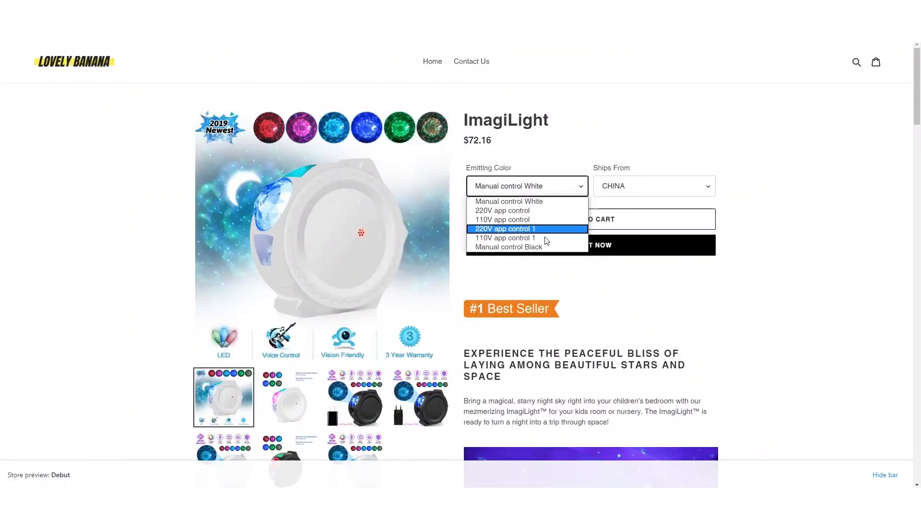
{"action": "left_click", "coordinate": [554, 211]}
{"action": "left_click", "coordinate": [566, 188]}
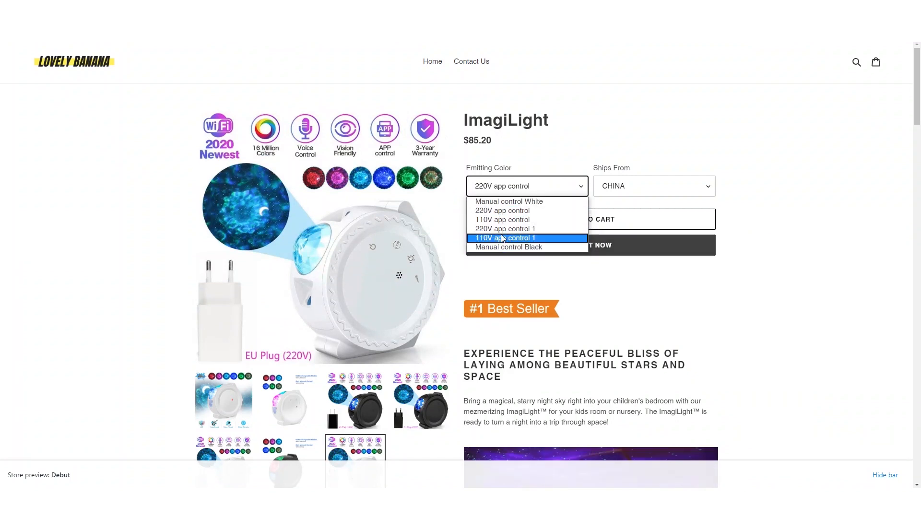
{"action": "left_click", "coordinate": [645, 188]}
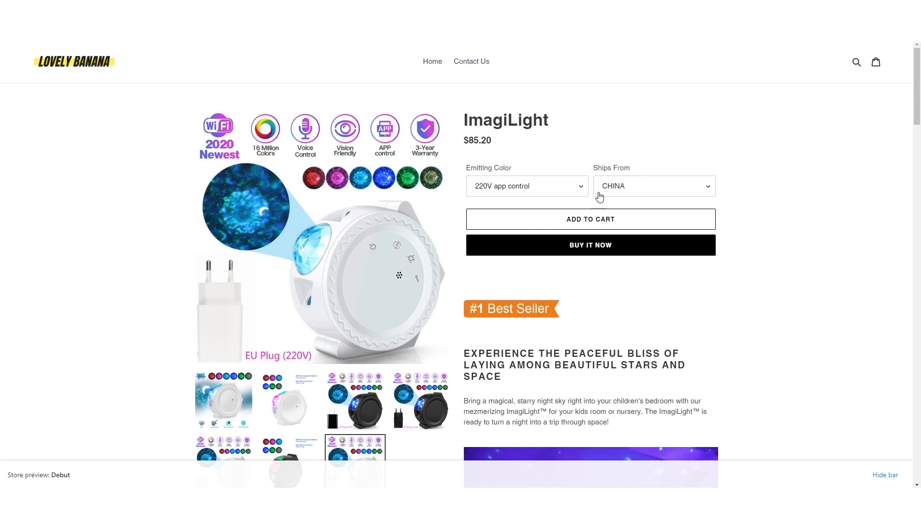
Look at the end of the ImagiLight page, including the share links and store footer, and return to its beginning.
{"action": "left_click_drag", "start_coordinate": [915, 102], "coordinate": [916, 463]}
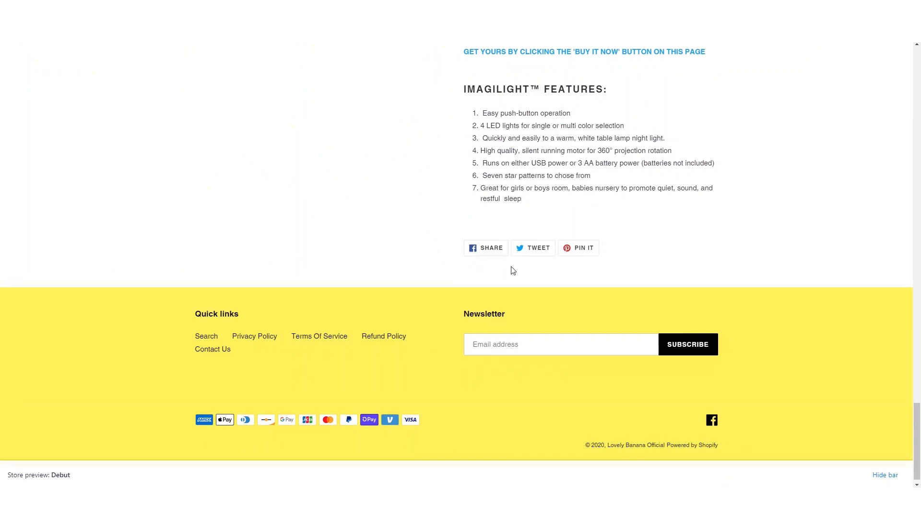
{"action": "scroll", "coordinate": [512, 270], "scroll_direction": "up", "scroll_amount": 7}
{"action": "left_click_drag", "start_coordinate": [915, 382], "coordinate": [914, 79]}
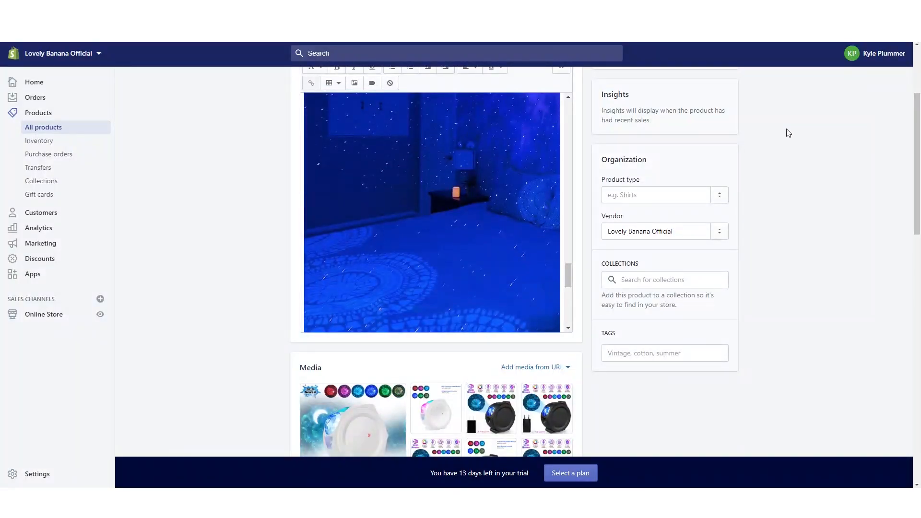
Switch to the Shopify admin and reopen the ImagiLight product from the full product list.
{"action": "scroll", "coordinate": [829, 114], "scroll_direction": "up", "scroll_amount": 3}
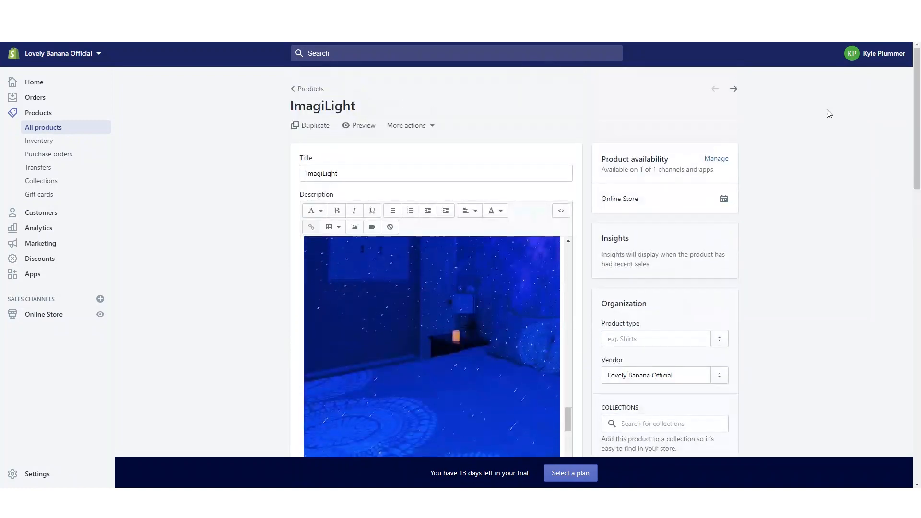
{"action": "scroll", "coordinate": [840, 152], "scroll_direction": "down", "scroll_amount": 1}
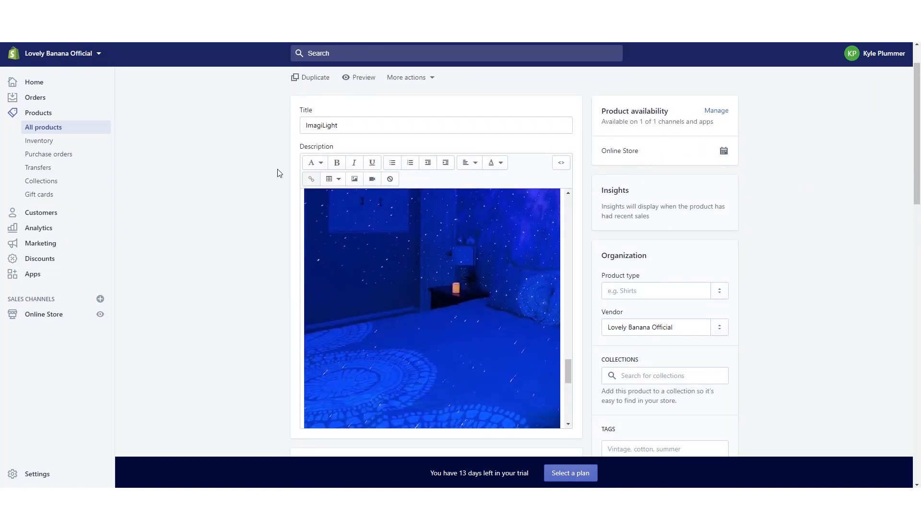
{"action": "left_click", "coordinate": [35, 128]}
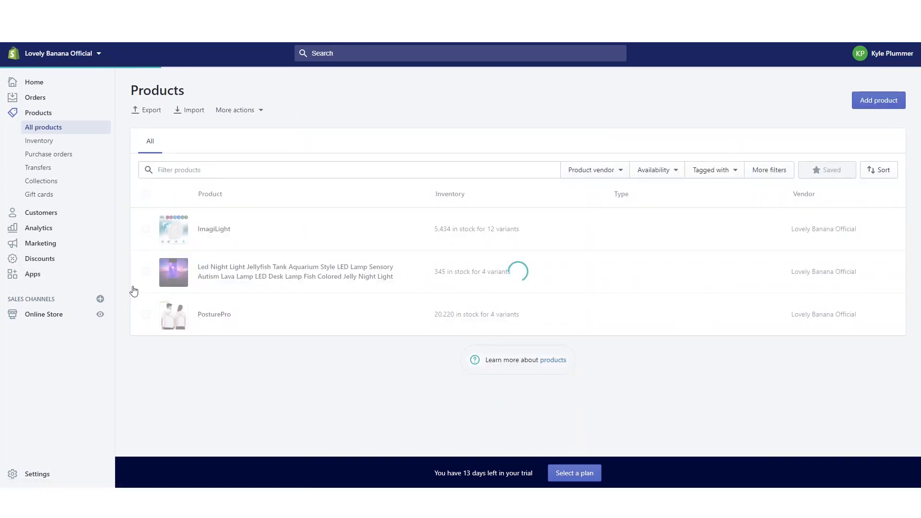
{"action": "left_click", "coordinate": [214, 233]}
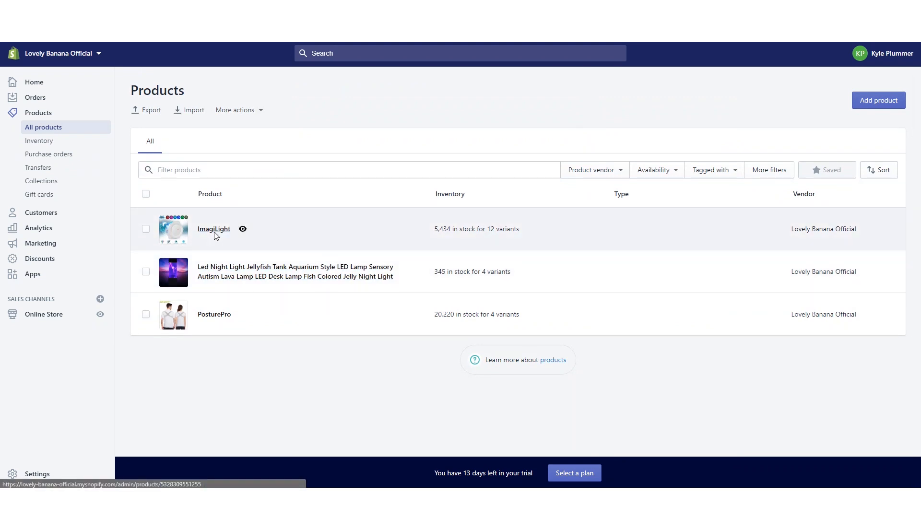
Look through the text and images in the ImagiLight product's description editor.
{"action": "scroll", "coordinate": [457, 249], "scroll_direction": "down", "scroll_amount": 1}
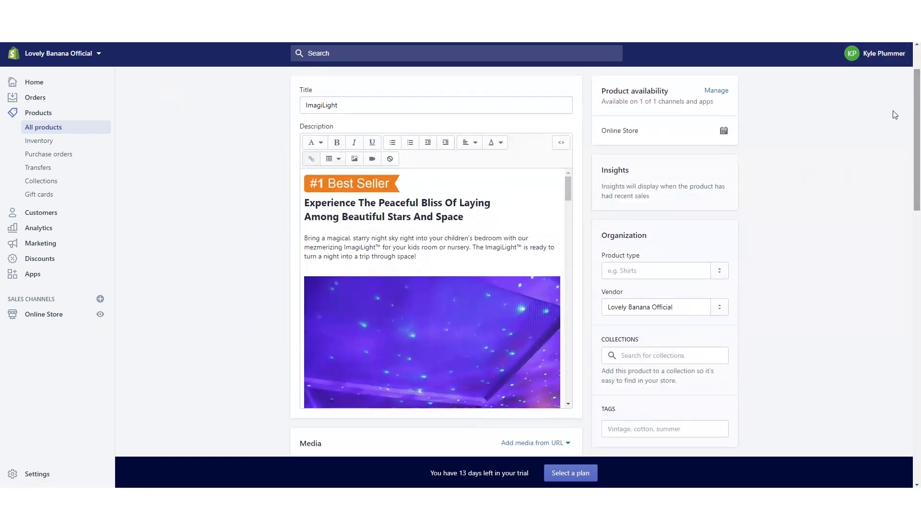
{"action": "left_click", "coordinate": [568, 196]}
{"action": "left_click_drag", "start_coordinate": [567, 196], "coordinate": [568, 240]}
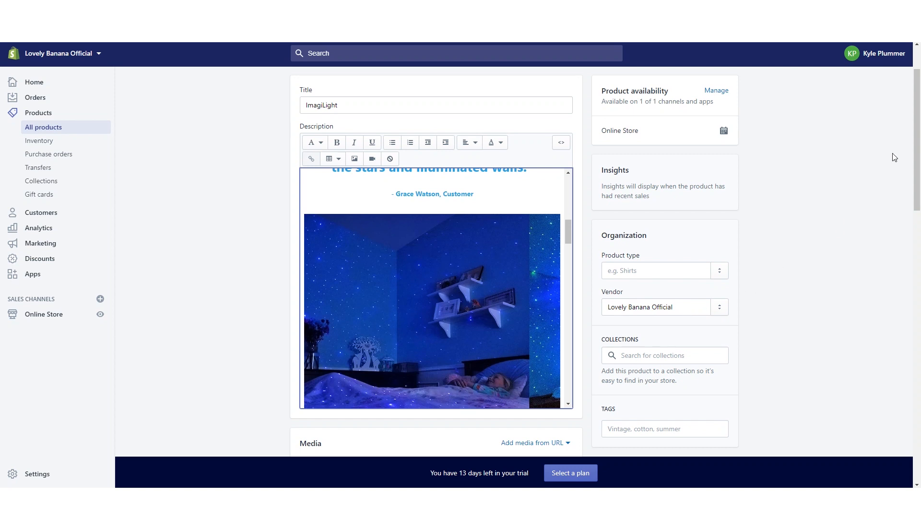
Examine the ImagiLight product's media and its variants list, comparing Emitting Color, Ships From and Price across the rows.
{"action": "scroll", "coordinate": [506, 262], "scroll_direction": "down", "scroll_amount": 5}
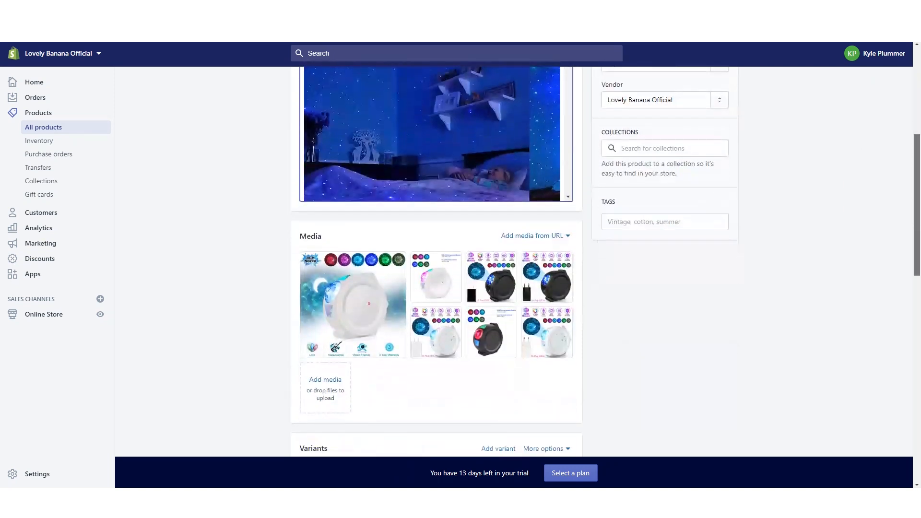
{"action": "mouse_move", "coordinate": [558, 302]}
{"action": "scroll", "coordinate": [559, 302], "scroll_direction": "down", "scroll_amount": 2}
{"action": "mouse_move", "coordinate": [448, 147]}
{"action": "scroll", "coordinate": [464, 261], "scroll_direction": "down", "scroll_amount": 5}
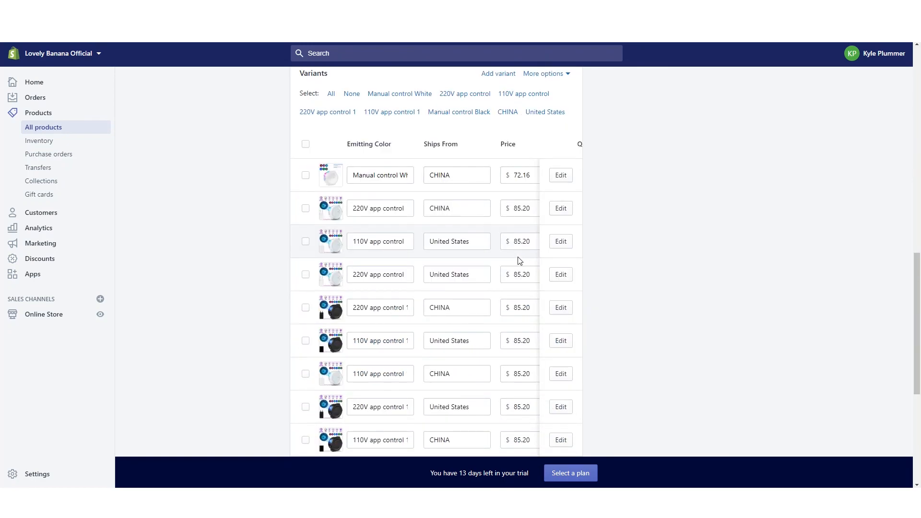
{"action": "scroll", "coordinate": [441, 279], "scroll_direction": "up", "scroll_amount": 1}
{"action": "scroll", "coordinate": [381, 331], "scroll_direction": "down", "scroll_amount": 2}
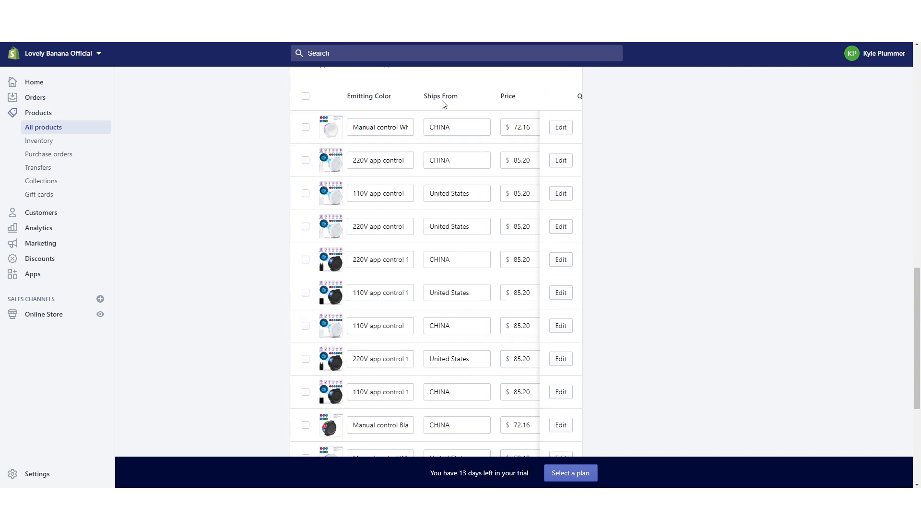
{"action": "scroll", "coordinate": [627, 284], "scroll_direction": "down", "scroll_amount": 1}
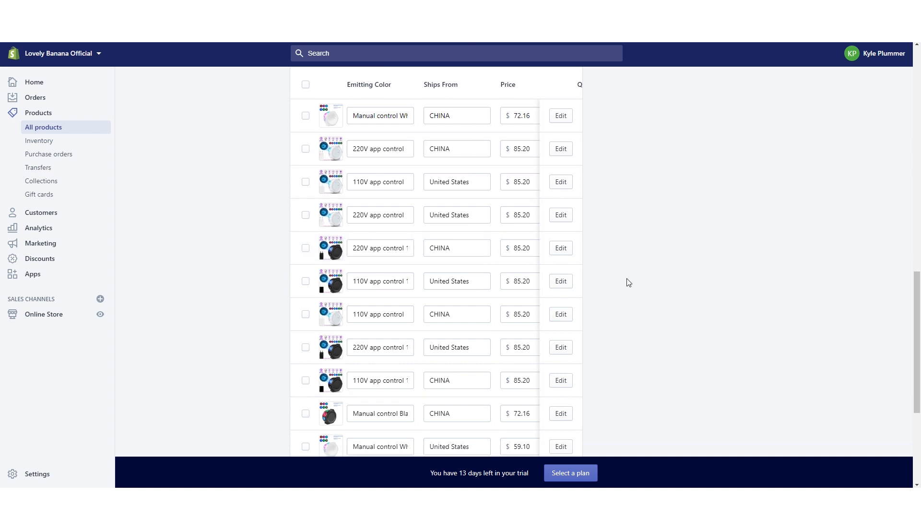
{"action": "scroll", "coordinate": [564, 258], "scroll_direction": "up", "scroll_amount": 2}
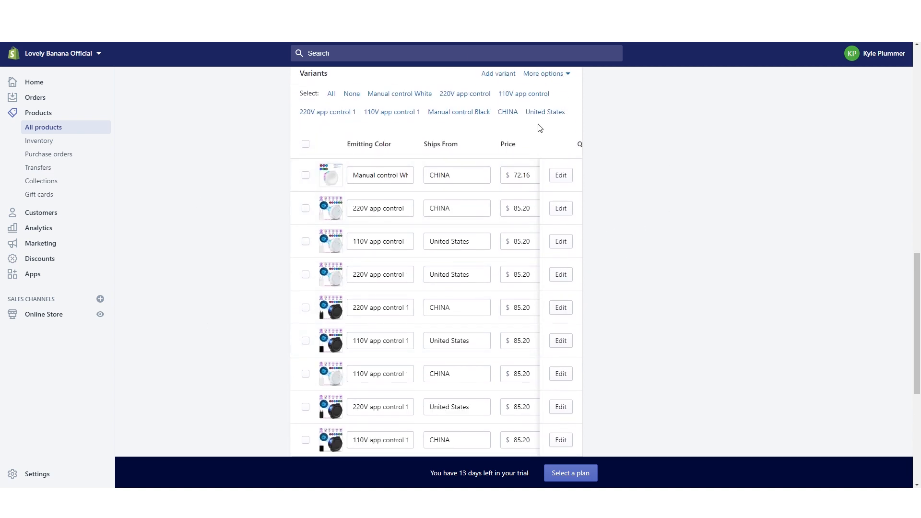
{"action": "scroll", "coordinate": [598, 273], "scroll_direction": "up", "scroll_amount": 3}
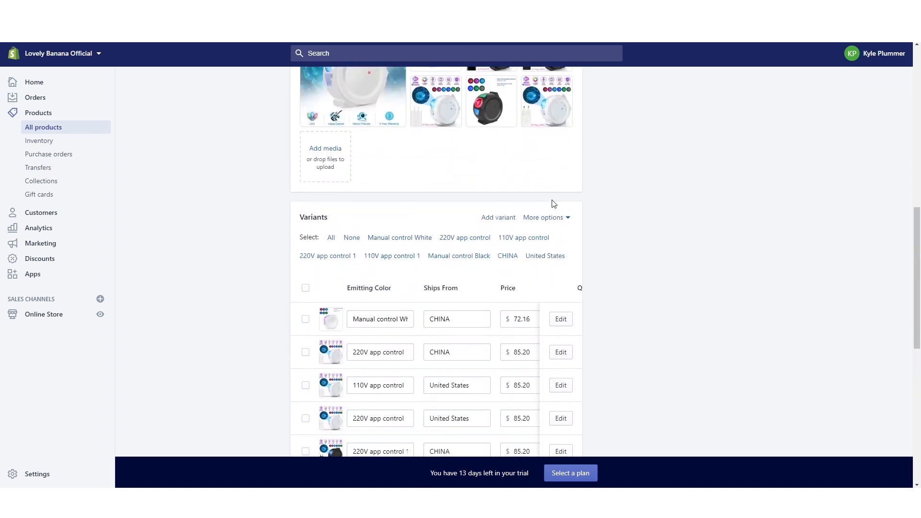
Edit the ImagiLight variant options and remove the Ships From option together with its United States and CHINA values.
{"action": "left_click", "coordinate": [542, 218]}
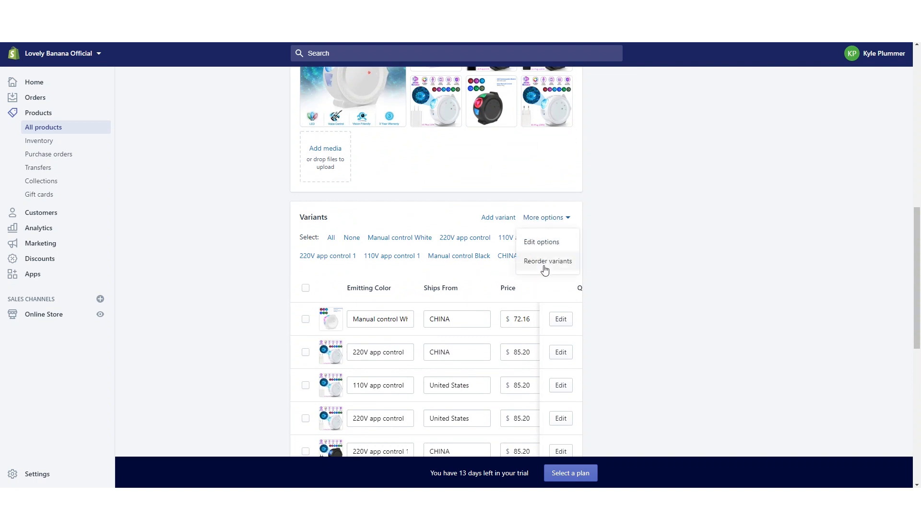
{"action": "left_click", "coordinate": [543, 242]}
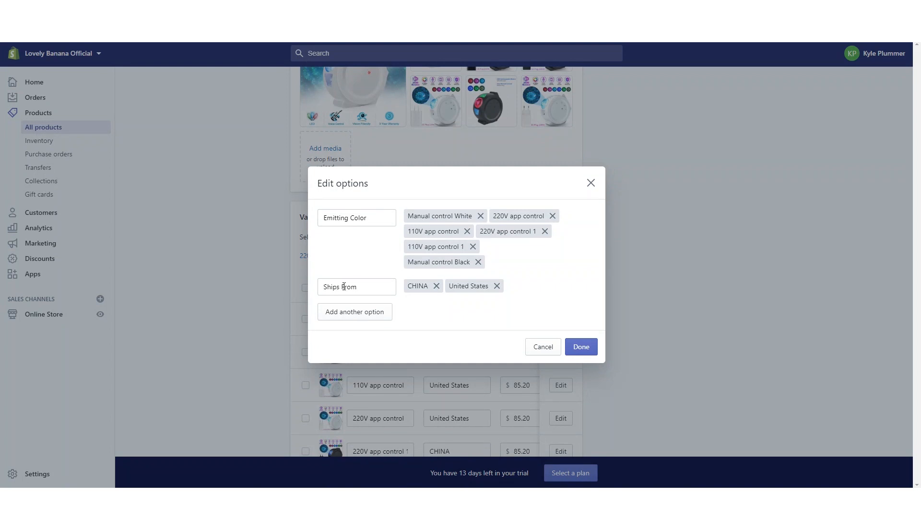
{"action": "left_click", "coordinate": [497, 286]}
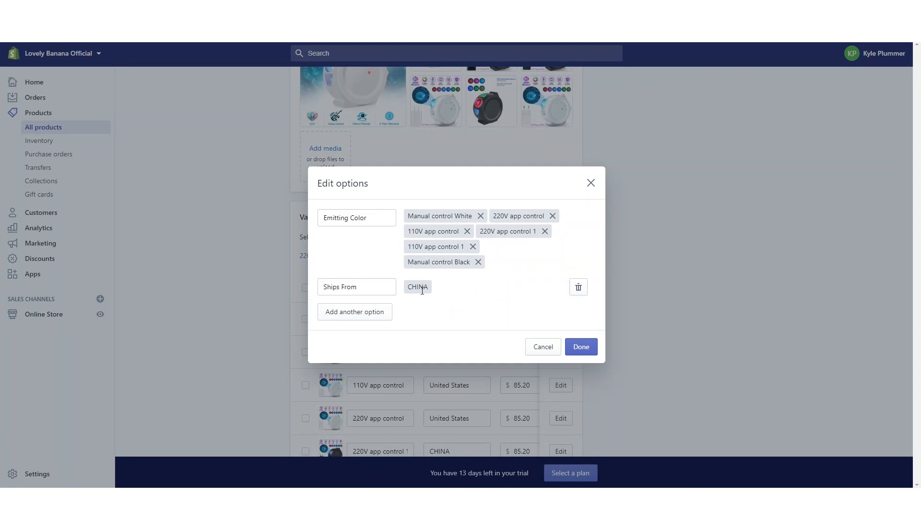
{"action": "left_click", "coordinate": [578, 287]}
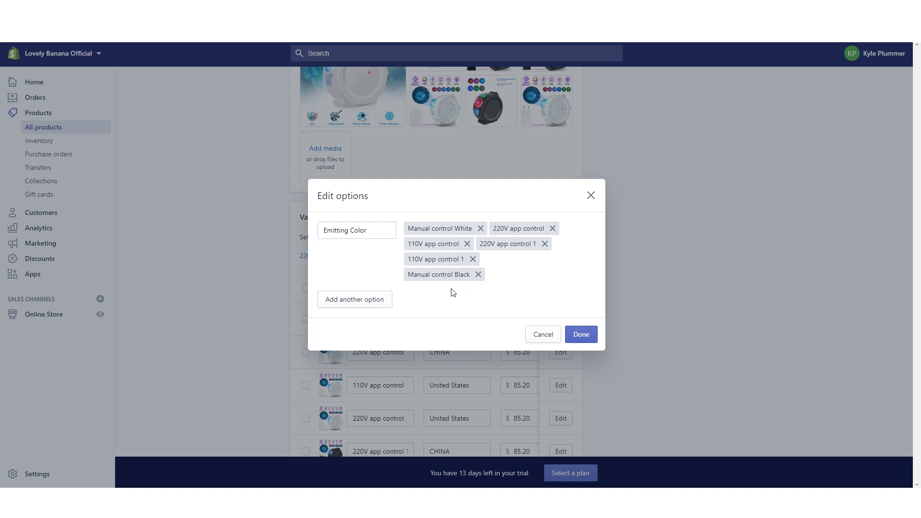
Remove Manual control White, 110V app control, 110V app control 1 and Manual control Black from Emitting Color, confirming the variants' deletion.
{"action": "left_click", "coordinate": [480, 228]}
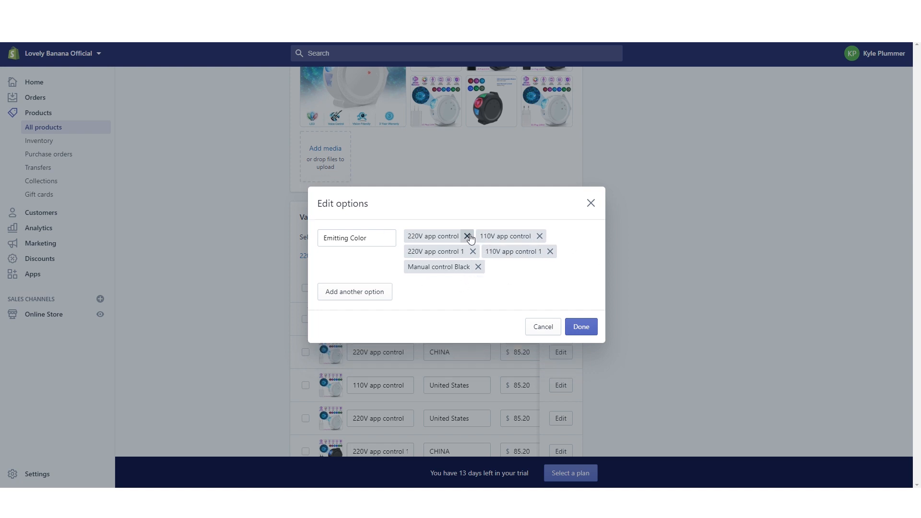
{"action": "left_click", "coordinate": [539, 236]}
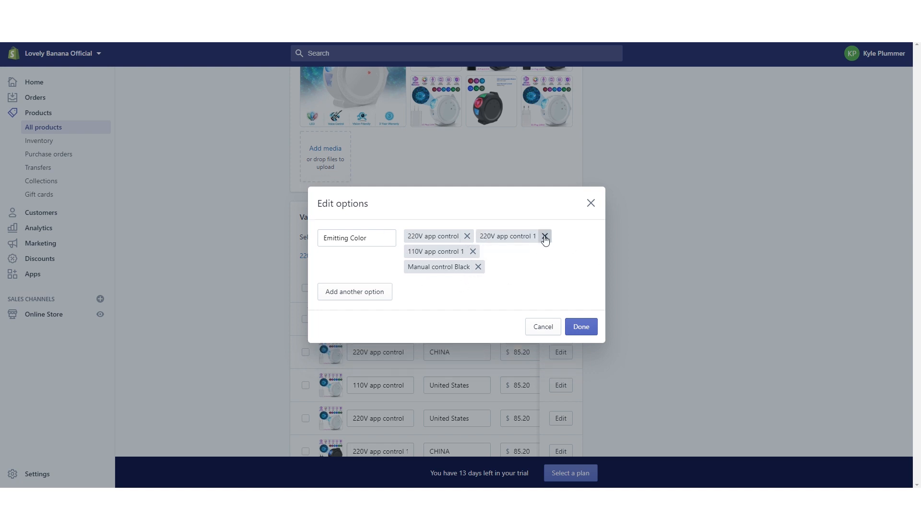
{"action": "left_click", "coordinate": [473, 251]}
{"action": "left_click", "coordinate": [479, 259]}
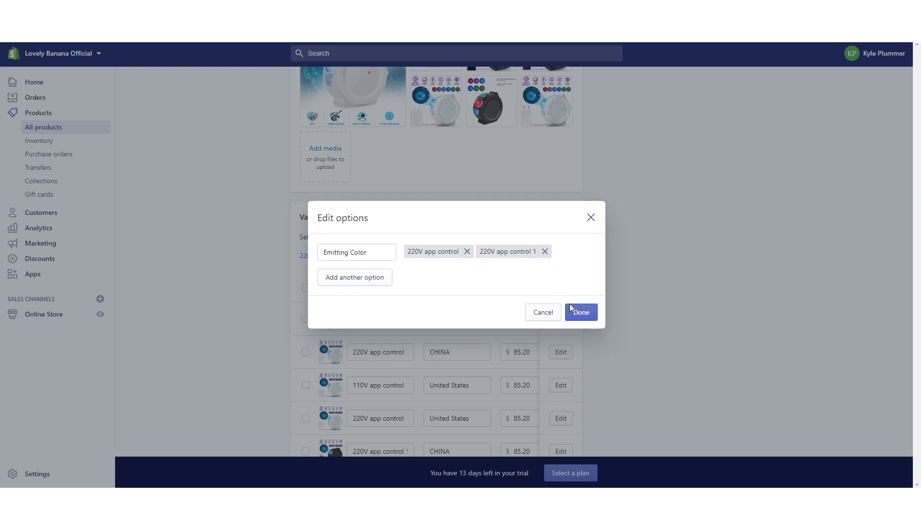
{"action": "left_click", "coordinate": [572, 309]}
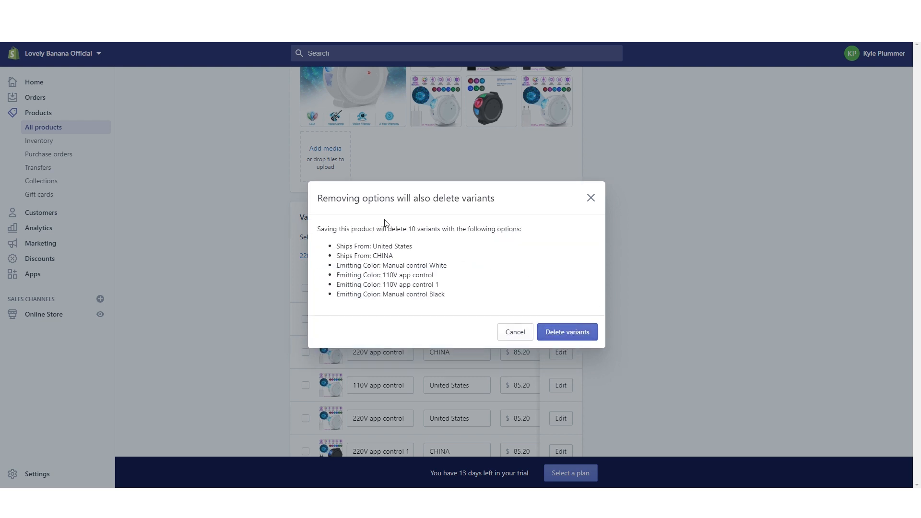
{"action": "left_click", "coordinate": [559, 333]}
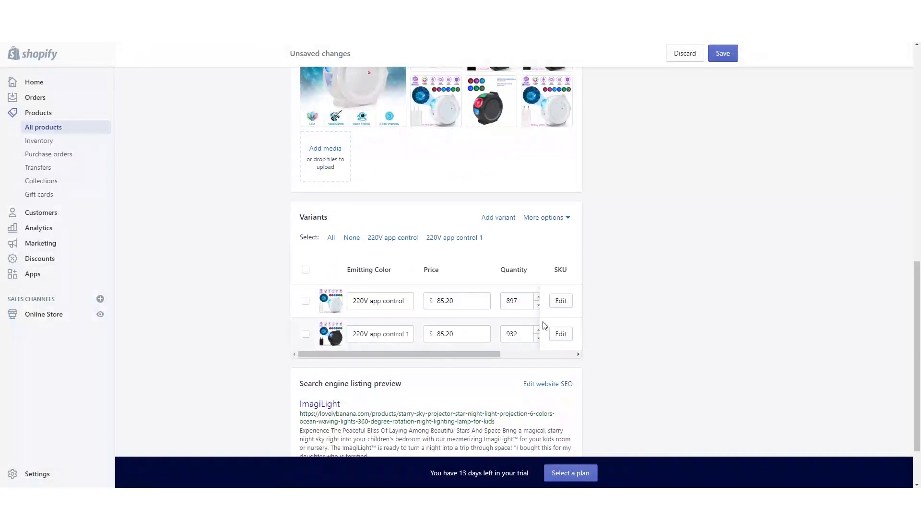
Rename the variants 220V app control as White and 220V app control 1 as Black, and save the product.
{"action": "triple_click", "coordinate": [398, 301]}
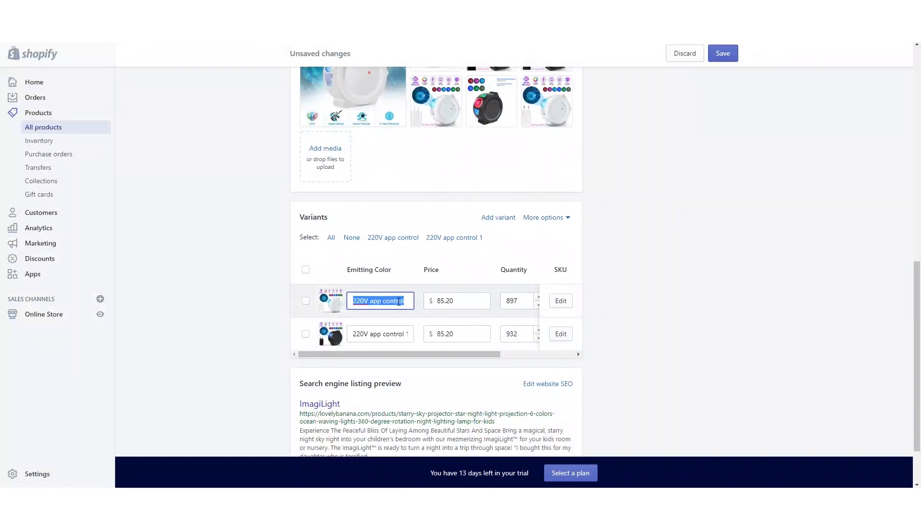
{"action": "type", "text": "White"}
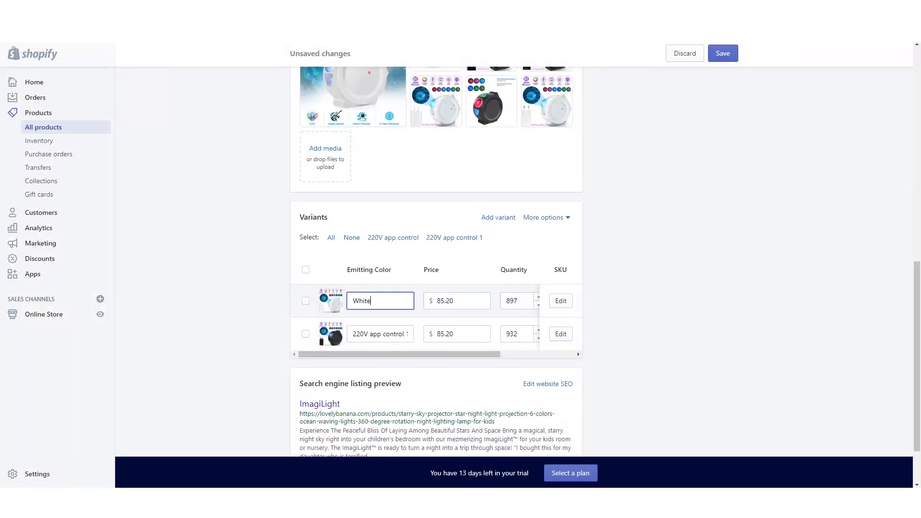
{"action": "triple_click", "coordinate": [386, 329]}
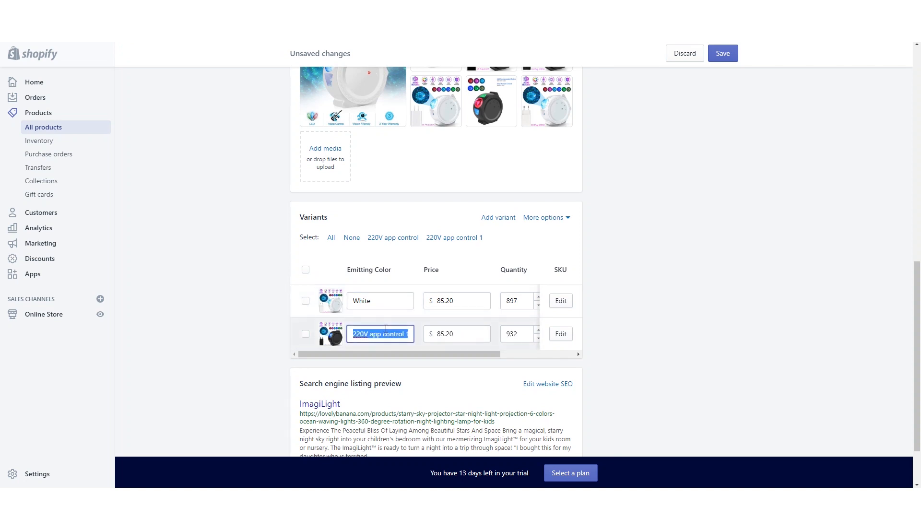
{"action": "left_click", "coordinate": [723, 53]}
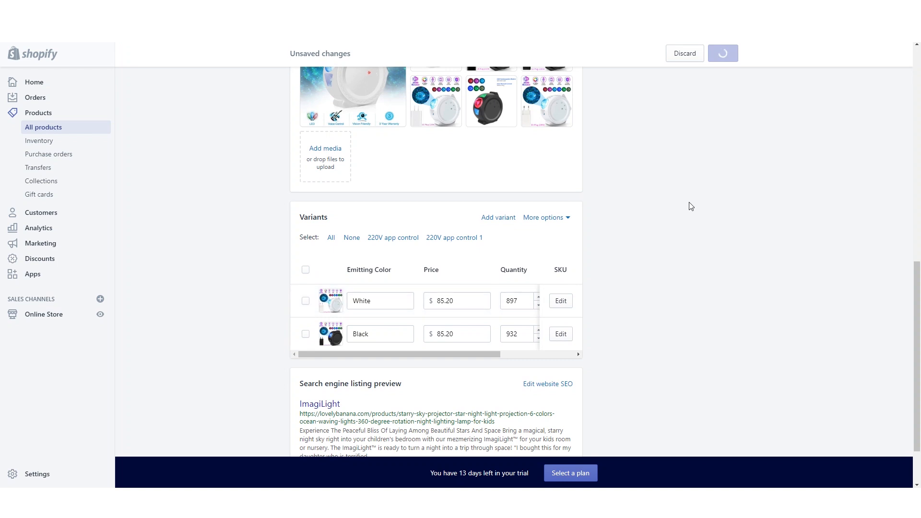
Return to the product list and open only ImagiLight for bulk editing.
{"action": "scroll", "coordinate": [709, 205], "scroll_direction": "down", "scroll_amount": 4}
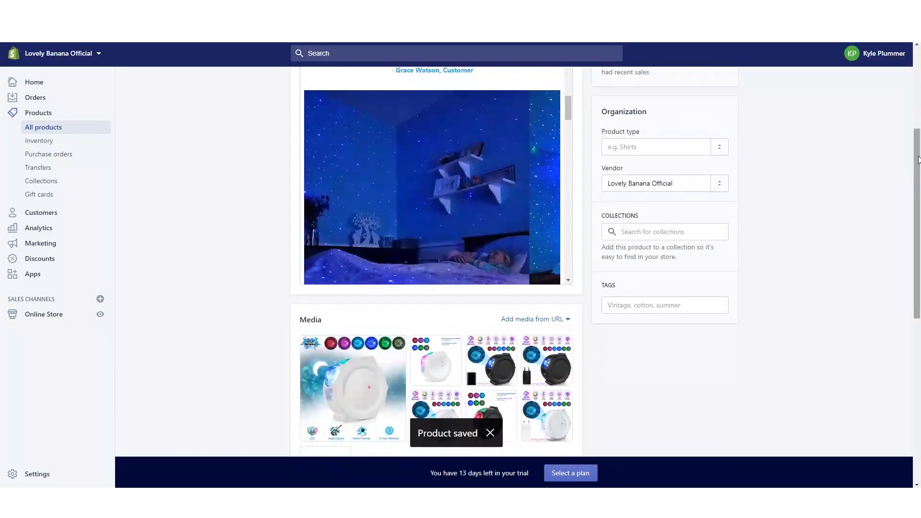
{"action": "scroll", "coordinate": [918, 160], "scroll_direction": "down", "scroll_amount": 6}
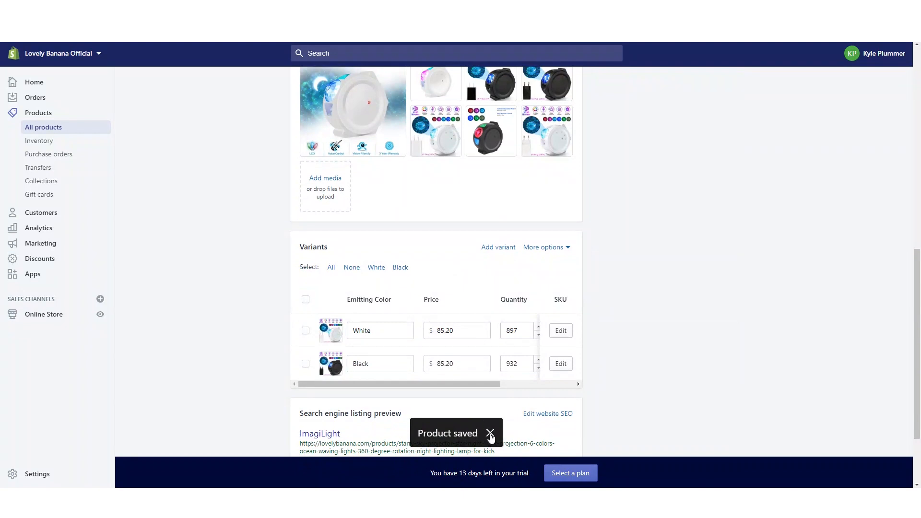
{"action": "left_click", "coordinate": [490, 435]}
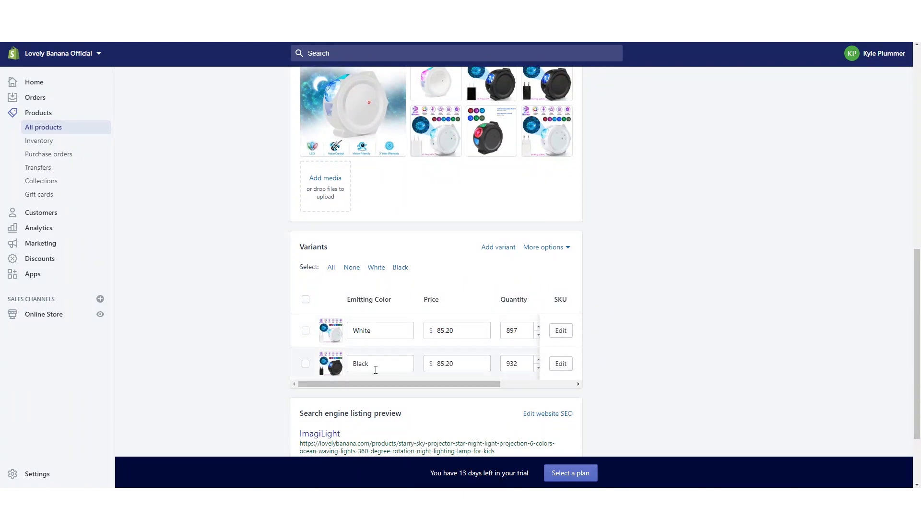
{"action": "scroll", "coordinate": [519, 211], "scroll_direction": "up", "scroll_amount": 10}
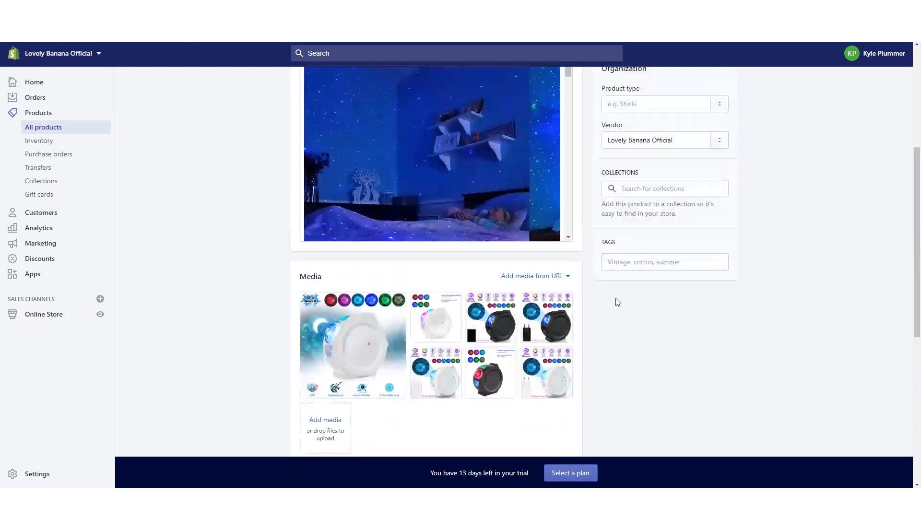
{"action": "left_click", "coordinate": [314, 90]}
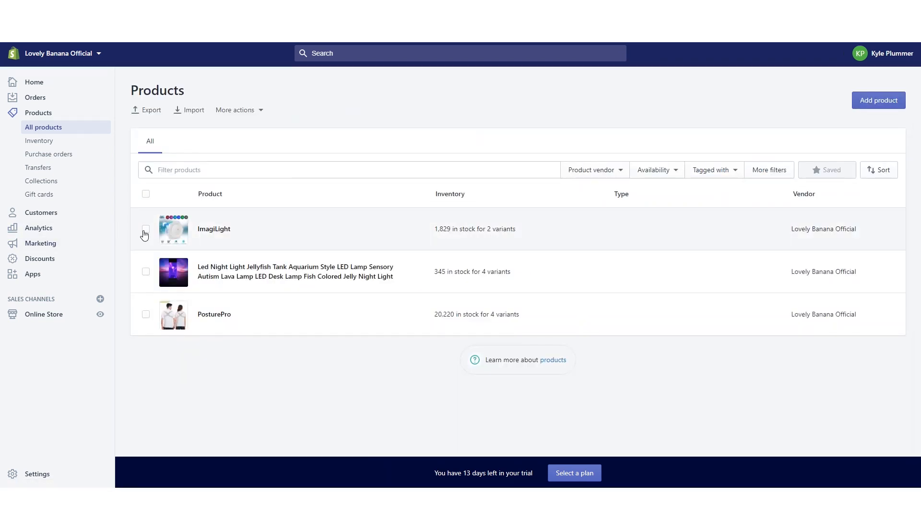
{"action": "left_click", "coordinate": [146, 230]}
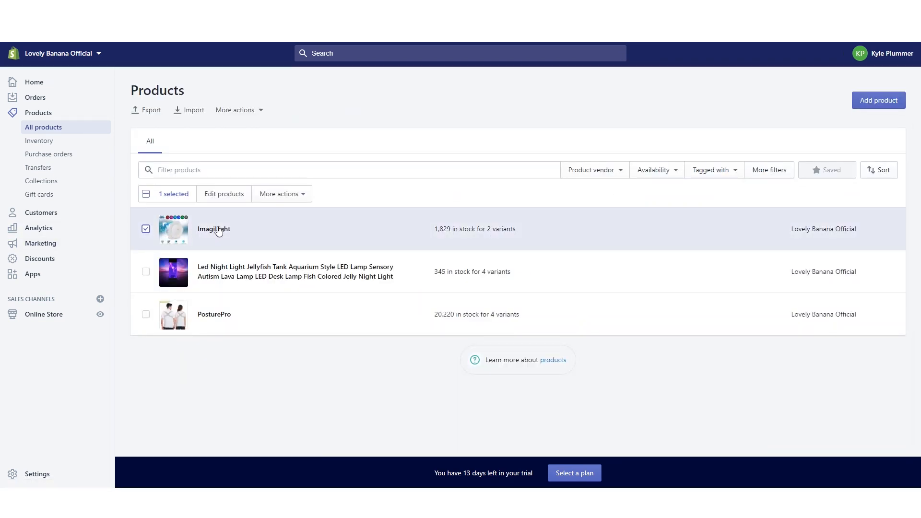
{"action": "left_click", "coordinate": [226, 197]}
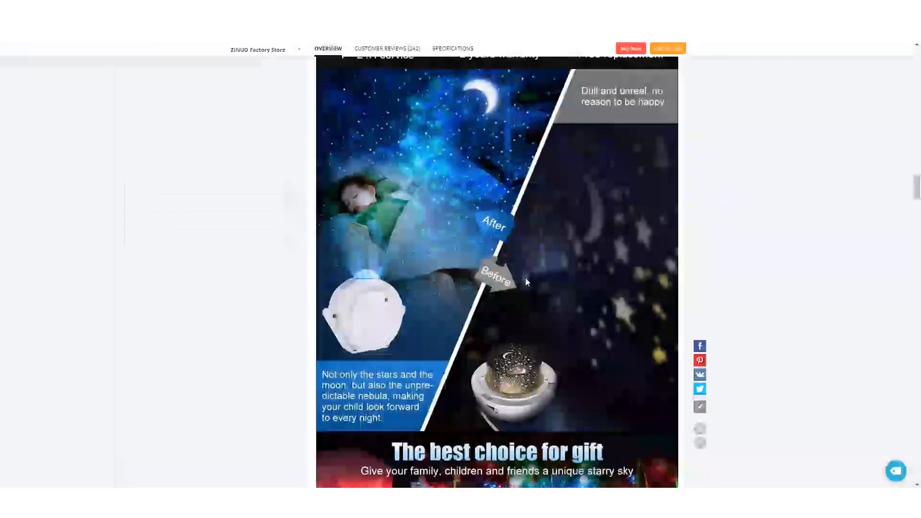
Switch to the supplier's Starry Sky Projector listing and compare the prices of its Emitting Color variants shipped from China.
{"action": "left_click_drag", "start_coordinate": [916, 187], "coordinate": [916, 65]}
{"action": "scroll", "coordinate": [816, 144], "scroll_direction": "down", "scroll_amount": 1}
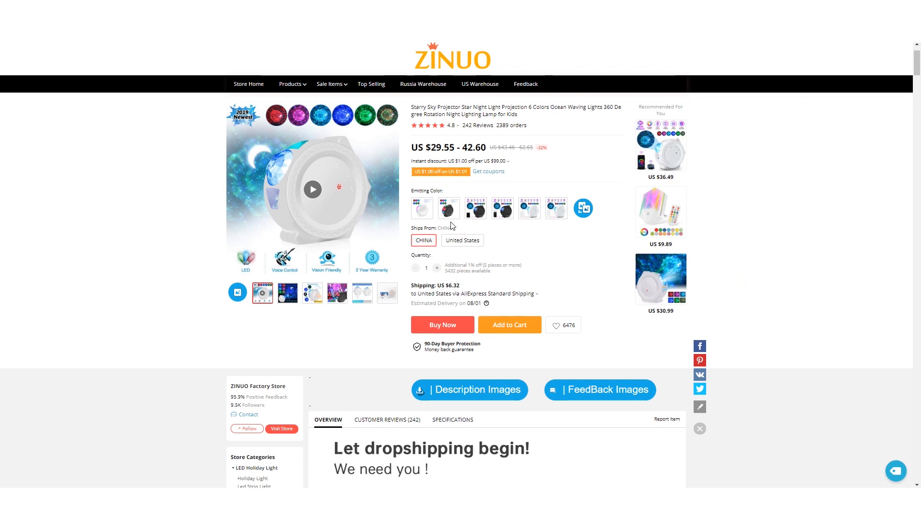
{"action": "left_click", "coordinate": [535, 209]}
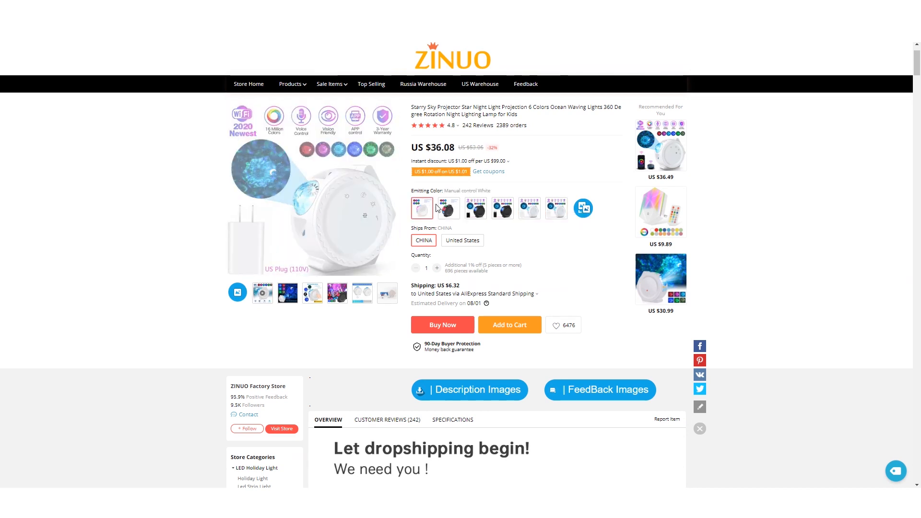
{"action": "left_click", "coordinate": [448, 208]}
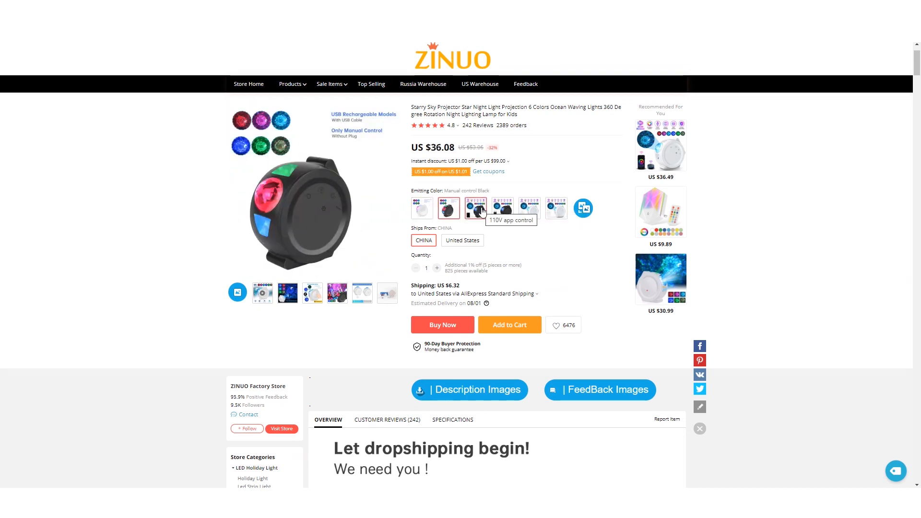
{"action": "left_click", "coordinate": [482, 211]}
{"action": "left_click", "coordinate": [506, 211]}
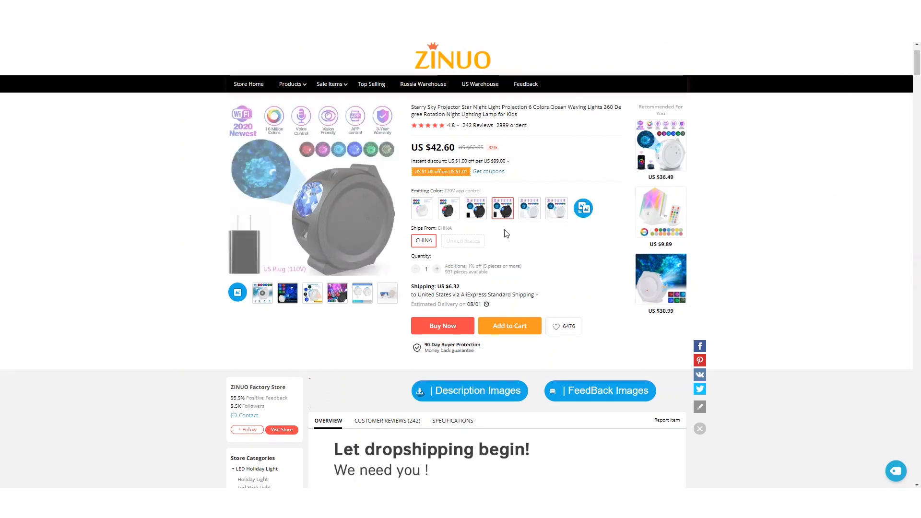
{"action": "left_click_drag", "start_coordinate": [459, 152], "coordinate": [431, 149]}
{"action": "left_click", "coordinate": [517, 158]}
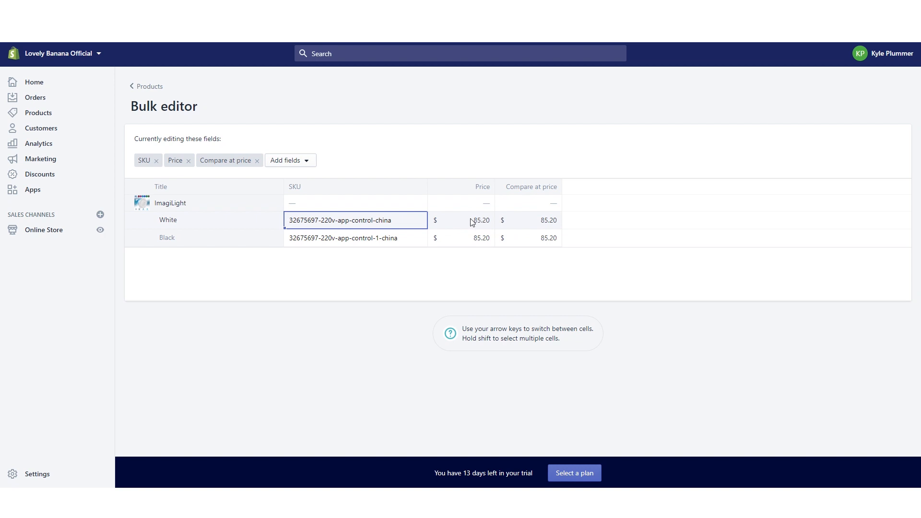
Back in Shopify's bulk editor, set the price of ImagiLight's White and Black variants to 79.99.
{"action": "left_click", "coordinate": [478, 223]}
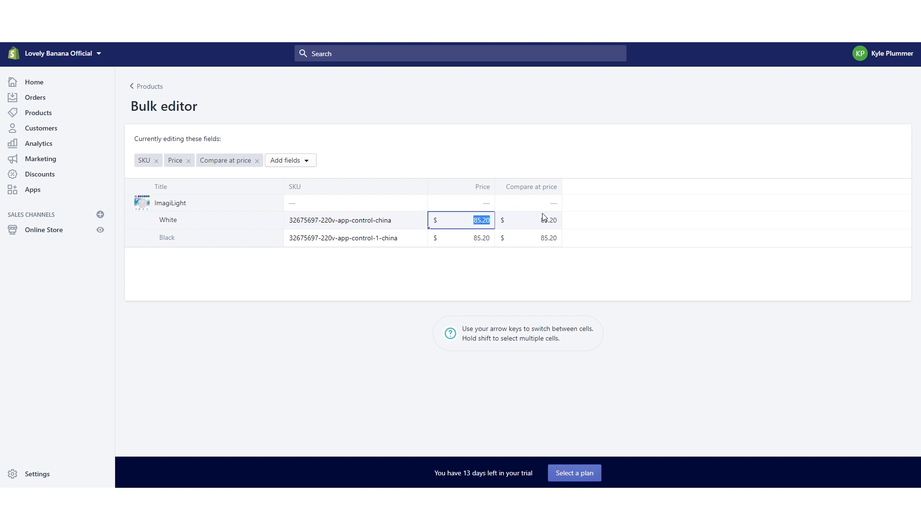
{"action": "type", "text": "79.99"}
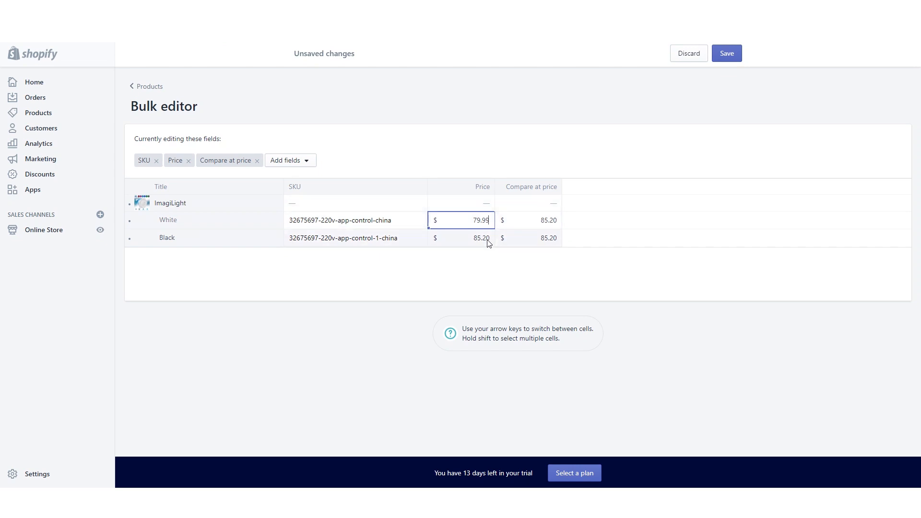
{"action": "left_click", "coordinate": [487, 241]}
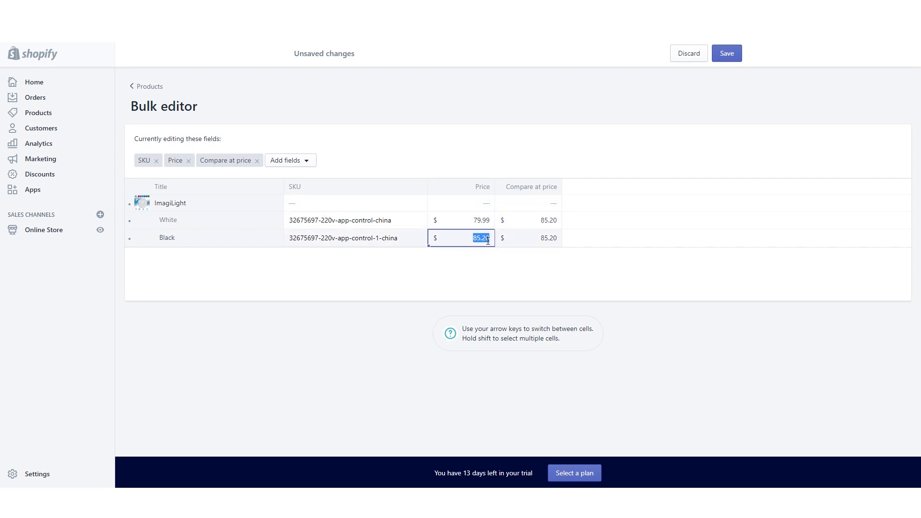
{"action": "left_click", "coordinate": [523, 263]}
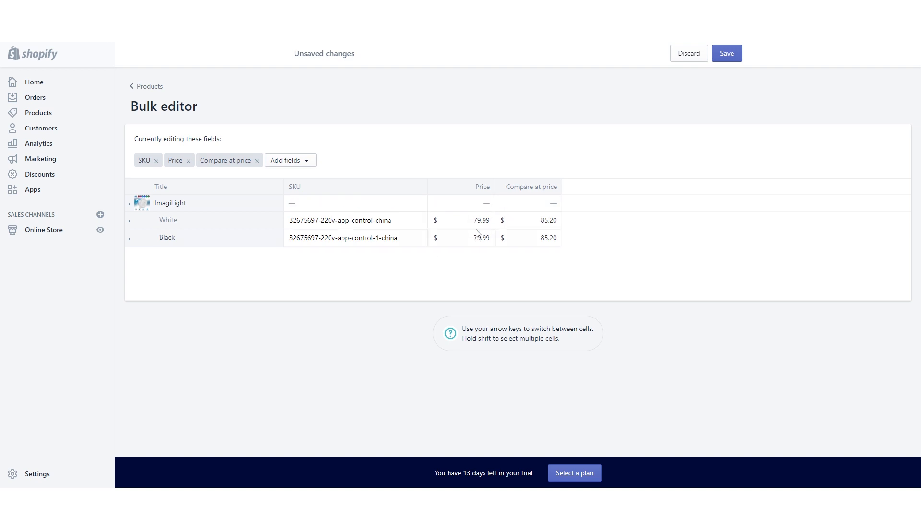
Set the compare at price of the White and Black variants to 159.99 and save the changes.
{"action": "left_click", "coordinate": [546, 222]}
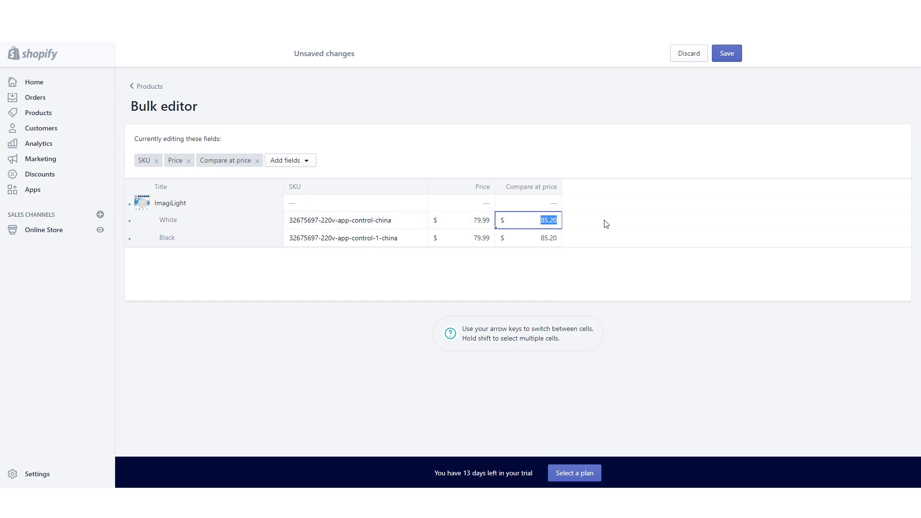
{"action": "type", "text": "159"}
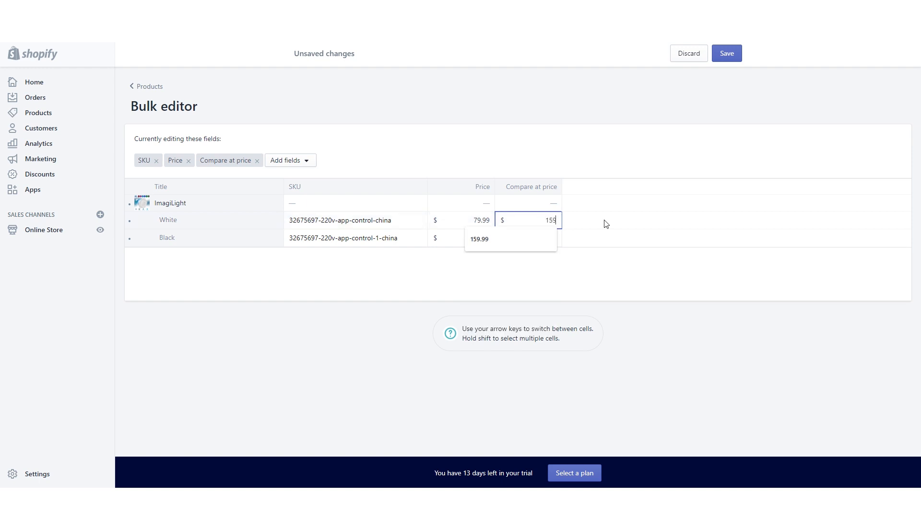
{"action": "type", "text": ".99"}
{"action": "left_click", "coordinate": [548, 244]}
{"action": "type", "text": "15"}
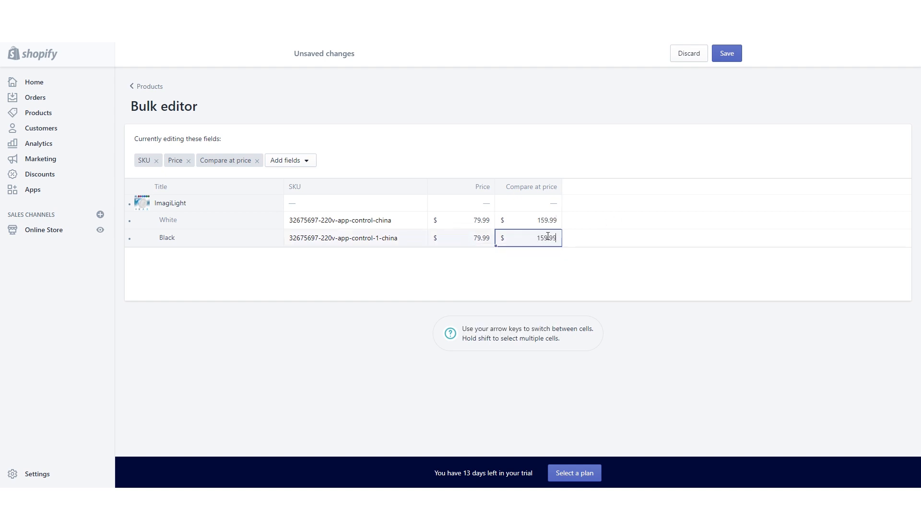
{"action": "left_click", "coordinate": [738, 50]}
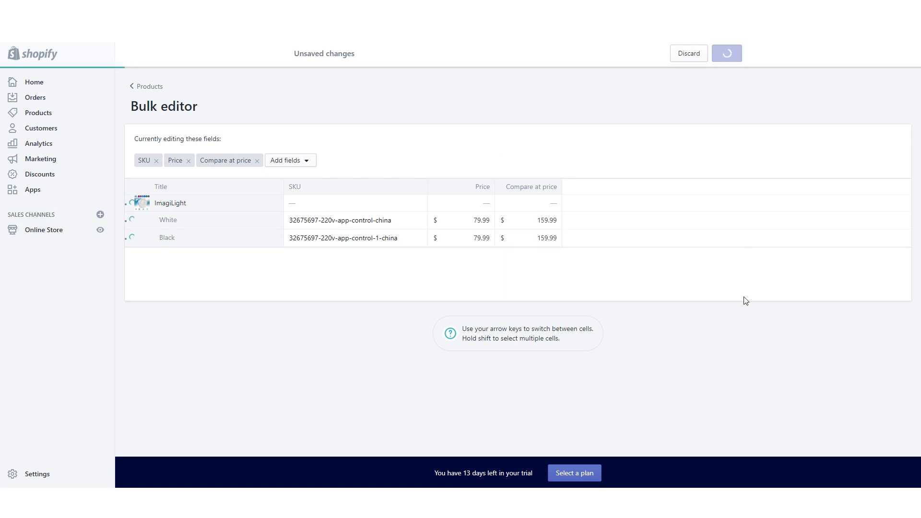
Return to the product list, preview ImagiLight on the online store and check its title, sale price and crossed-out price.
{"action": "left_click", "coordinate": [145, 87]}
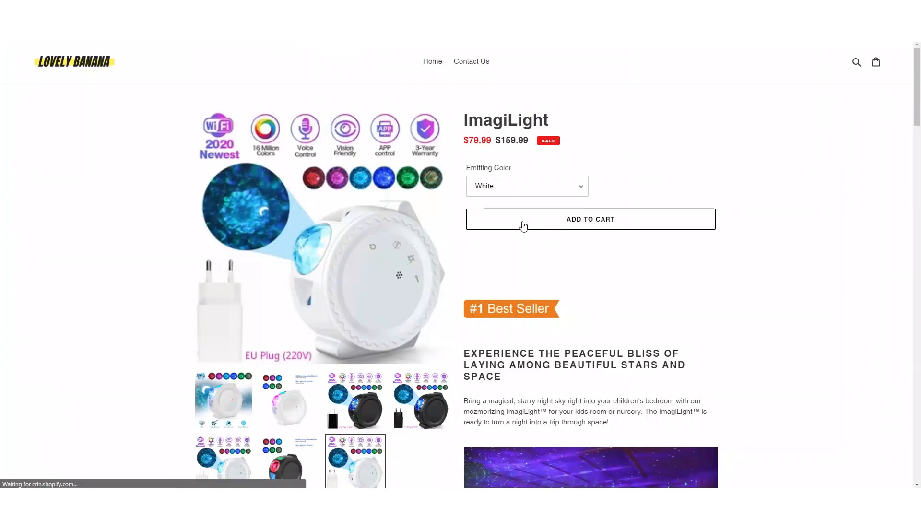
{"action": "left_click_drag", "start_coordinate": [465, 120], "coordinate": [544, 121]}
{"action": "left_click", "coordinate": [513, 155]}
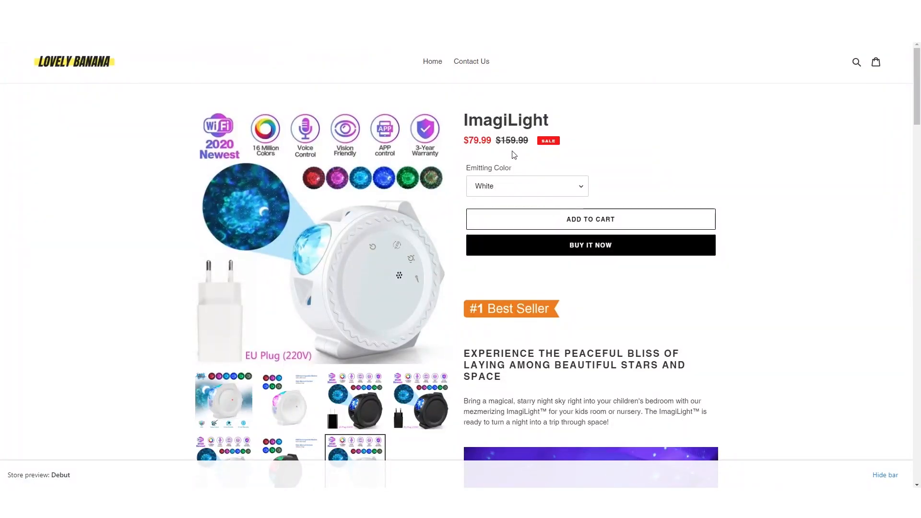
{"action": "left_click_drag", "start_coordinate": [468, 140], "coordinate": [496, 143]}
{"action": "left_click", "coordinate": [536, 141]}
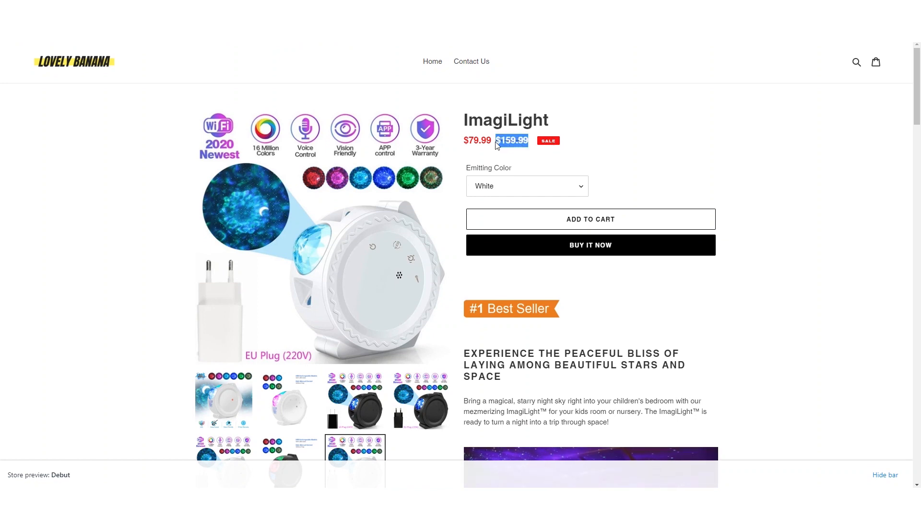
{"action": "left_click", "coordinate": [564, 147]}
Switch Emitting Color between Black and White on the product page to check each variant's image.
{"action": "left_click", "coordinate": [516, 187]}
{"action": "left_click", "coordinate": [519, 211]}
{"action": "left_click", "coordinate": [523, 190]}
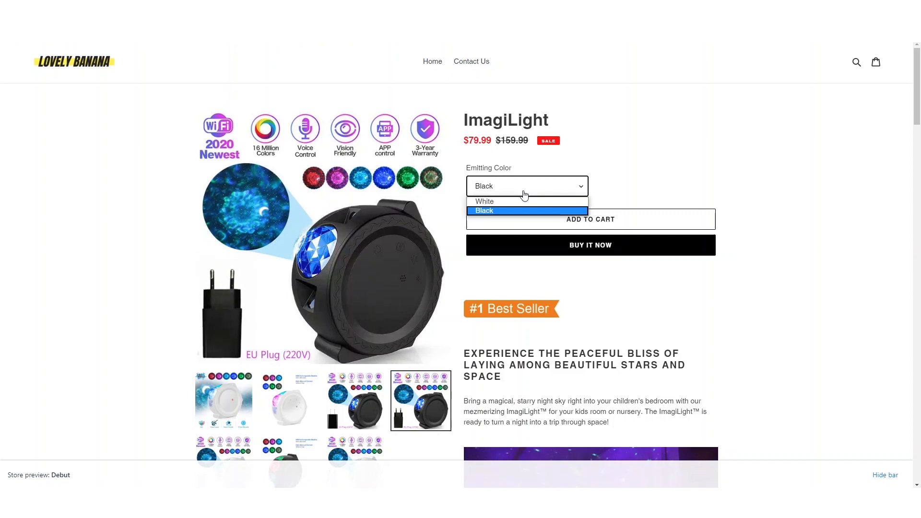
{"action": "left_click", "coordinate": [522, 202]}
{"action": "left_click", "coordinate": [522, 191]}
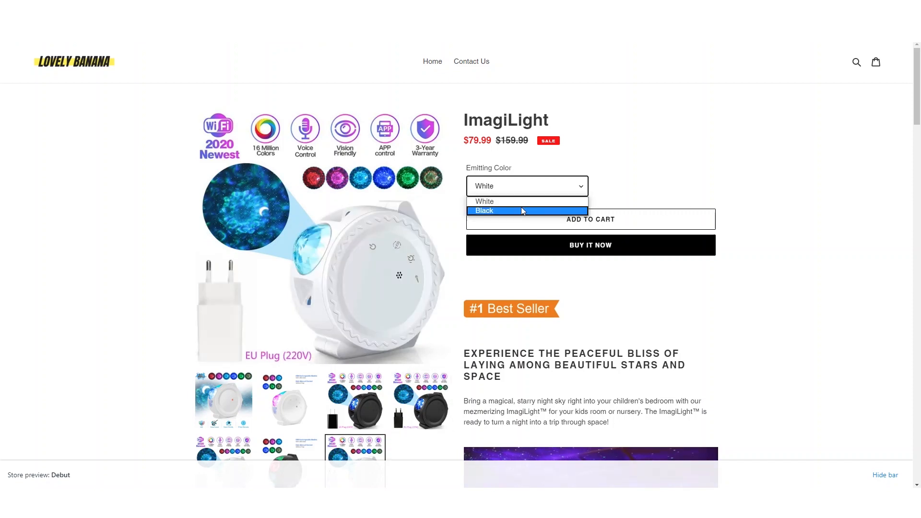
{"action": "left_click", "coordinate": [521, 209]}
{"action": "left_click", "coordinate": [525, 192]}
{"action": "left_click", "coordinate": [526, 201]}
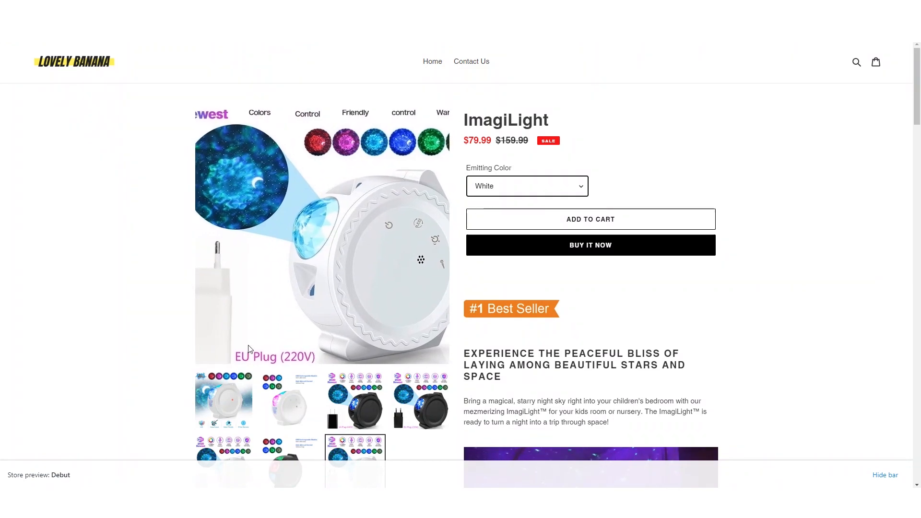
View the white manual control model's gallery image and review the ImagiLight page from its description down to the features list.
{"action": "scroll", "coordinate": [250, 326], "scroll_direction": "down", "scroll_amount": 2}
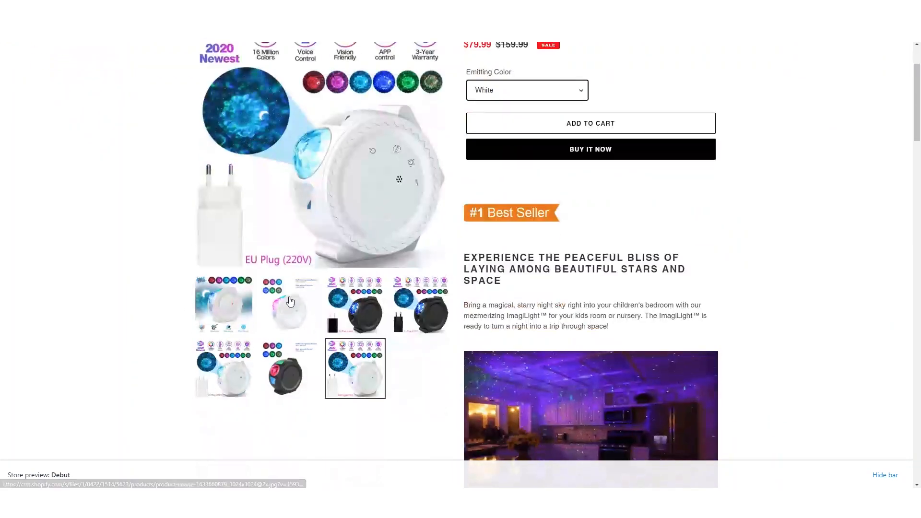
{"action": "left_click", "coordinate": [289, 308]}
{"action": "scroll", "coordinate": [835, 310], "scroll_direction": "up", "scroll_amount": 2}
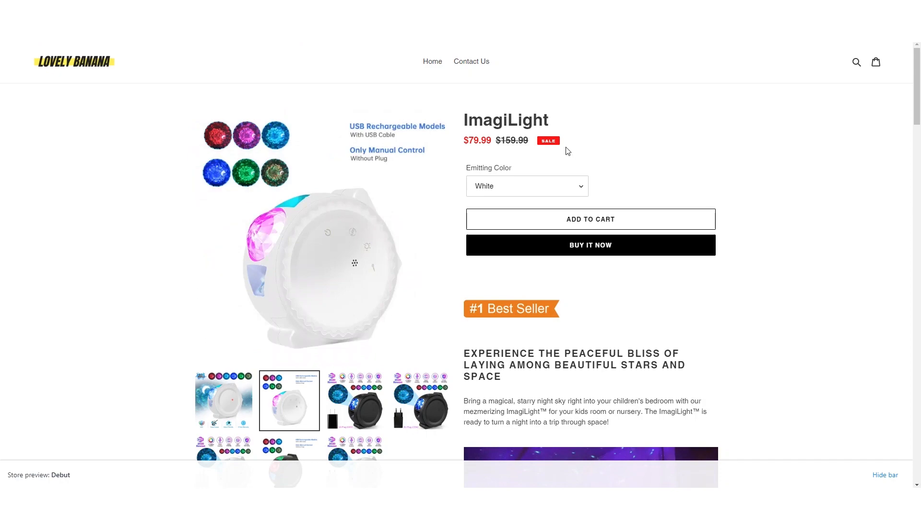
{"action": "scroll", "coordinate": [497, 136], "scroll_direction": "down", "scroll_amount": 2}
{"action": "scroll", "coordinate": [538, 195], "scroll_direction": "down", "scroll_amount": 15}
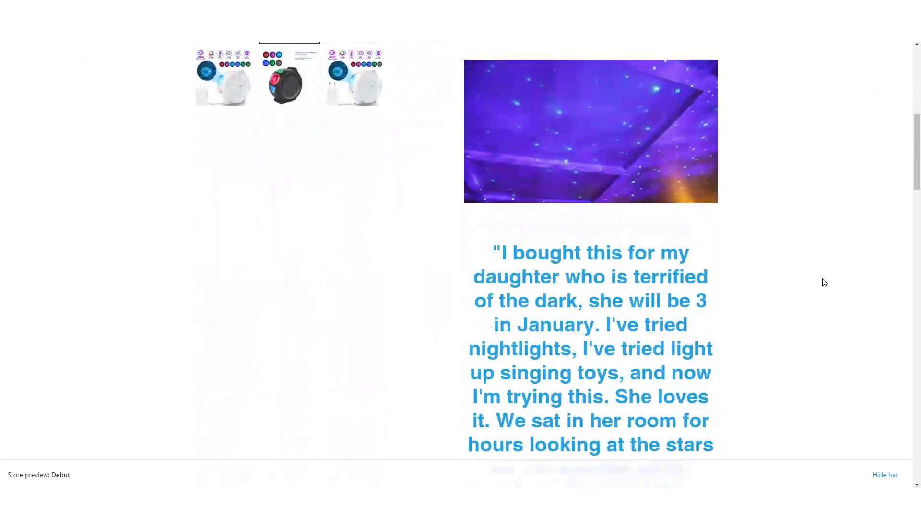
{"action": "scroll", "coordinate": [590, 264], "scroll_direction": "down", "scroll_amount": 18}
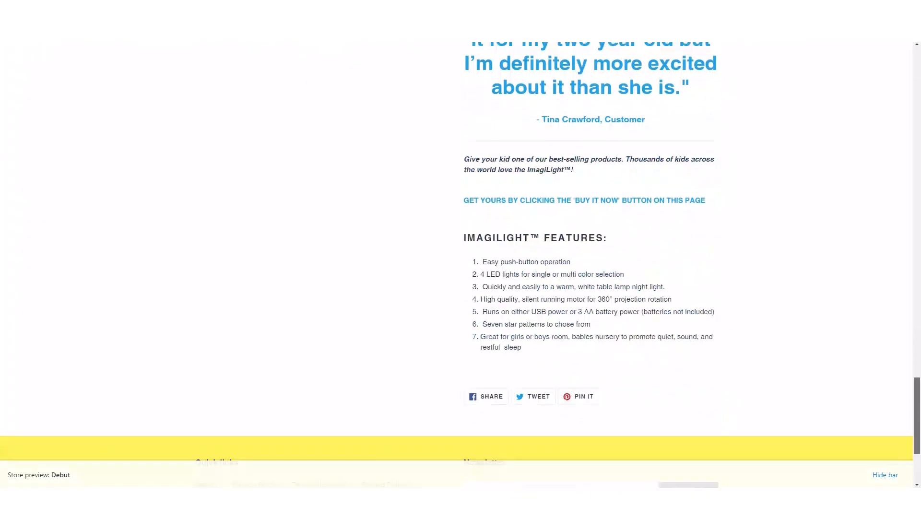
{"action": "scroll", "coordinate": [591, 264], "scroll_direction": "up", "scroll_amount": 17}
{"action": "scroll", "coordinate": [590, 263], "scroll_direction": "up", "scroll_amount": 18}
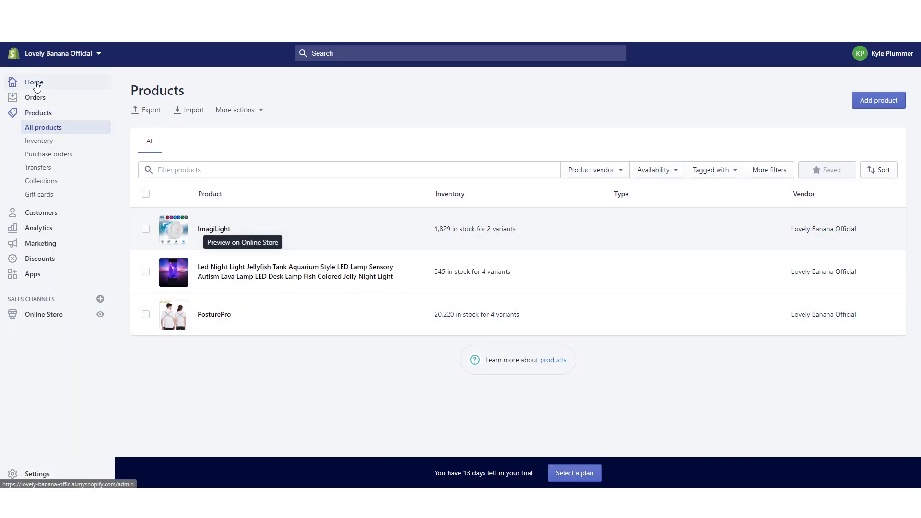
Go from the store's admin to the Shopify App Store and search for "review apps".
{"action": "left_click", "coordinate": [36, 277]}
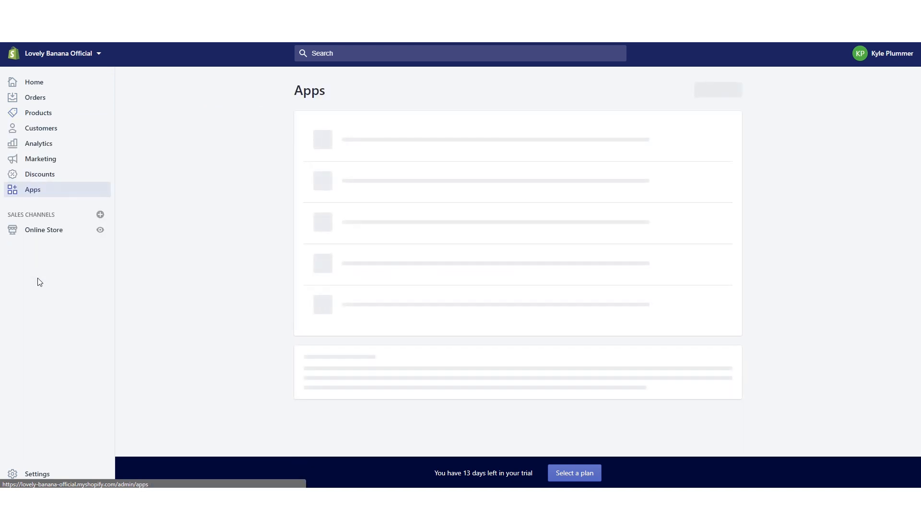
{"action": "left_click", "coordinate": [689, 92]}
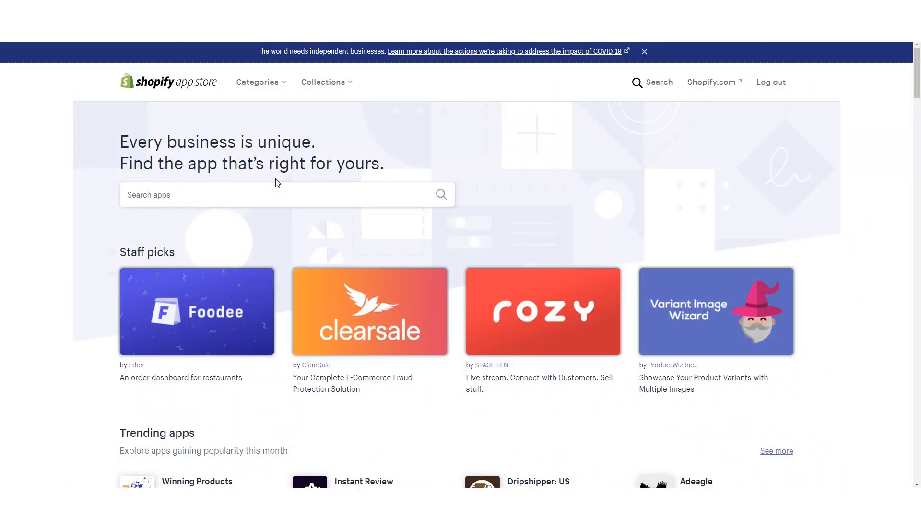
{"action": "left_click", "coordinate": [278, 185]}
{"action": "type", "text": "review apps"}
{"action": "key", "text": "Return"}
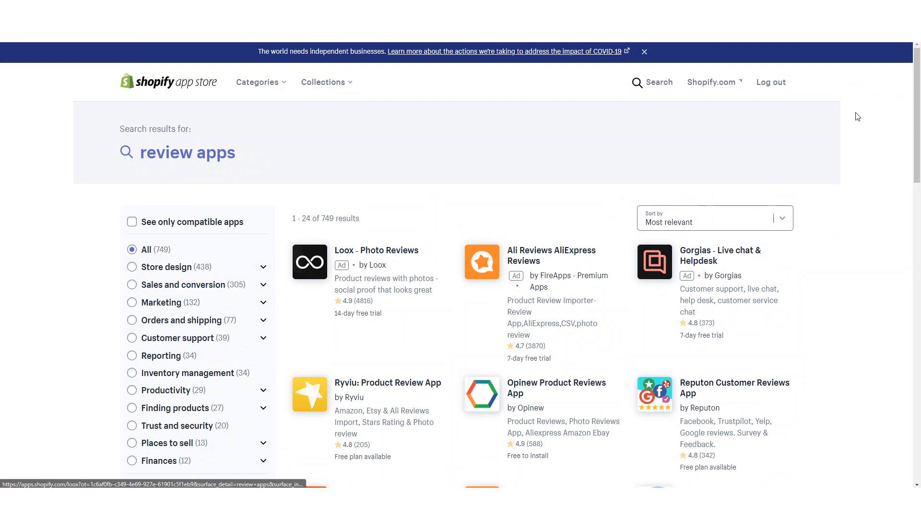
{"action": "scroll", "coordinate": [913, 101], "scroll_direction": "down", "scroll_amount": 1}
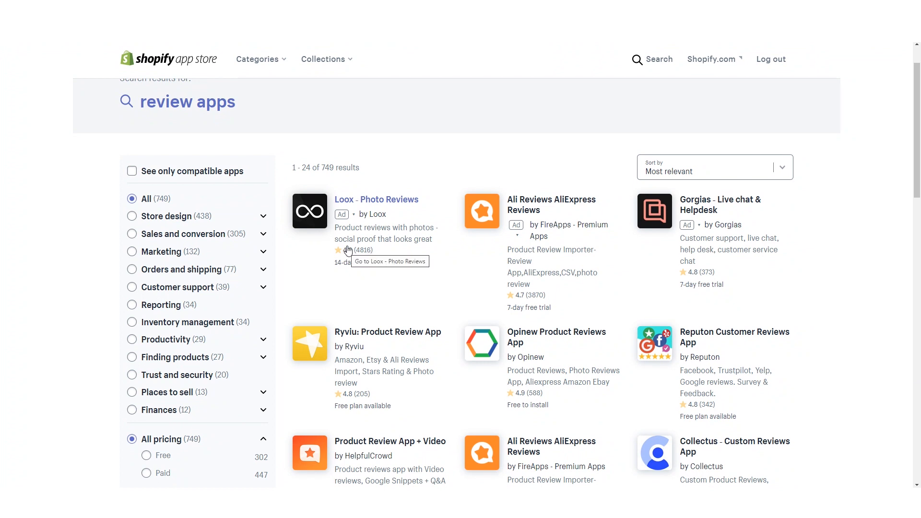
Look over the Loox - Photo Reviews listing and the ImagiLight product page, and install Loox on the store.
{"action": "left_click", "coordinate": [361, 199]}
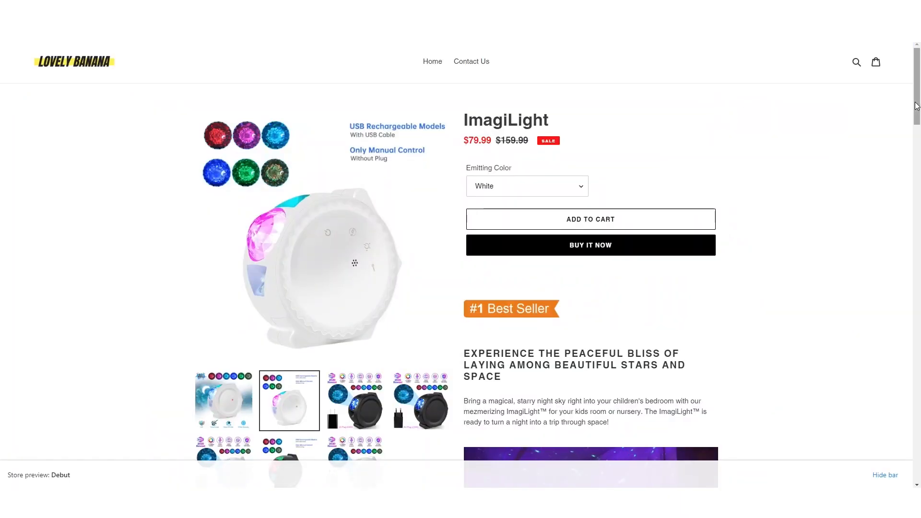
{"action": "left_click_drag", "start_coordinate": [917, 106], "coordinate": [917, 187]}
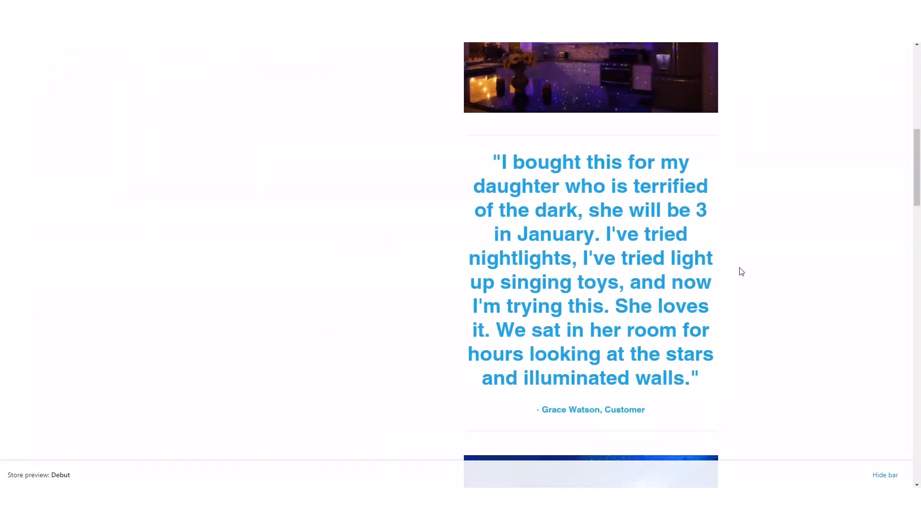
{"action": "left_click_drag", "start_coordinate": [916, 189], "coordinate": [919, 110]}
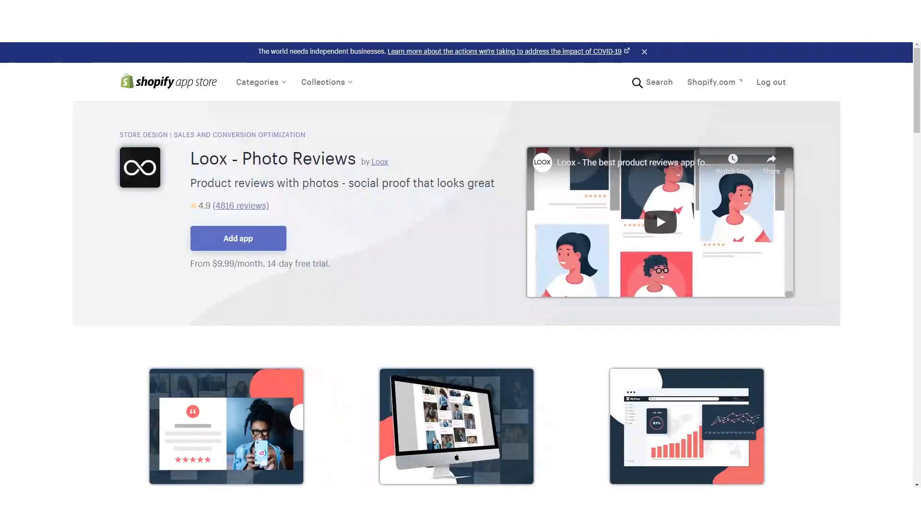
{"action": "left_click", "coordinate": [247, 250]}
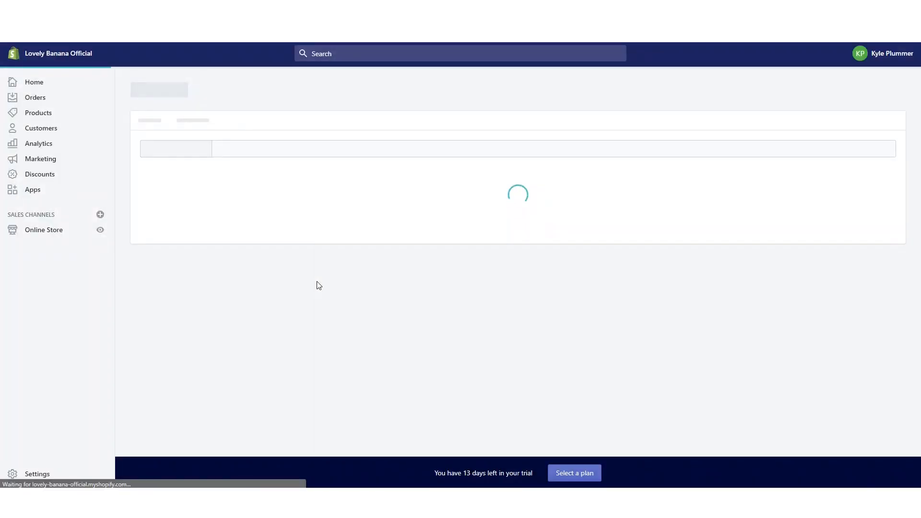
{"action": "scroll", "coordinate": [638, 432], "scroll_direction": "down", "scroll_amount": 3}
{"action": "left_click", "coordinate": [654, 382]}
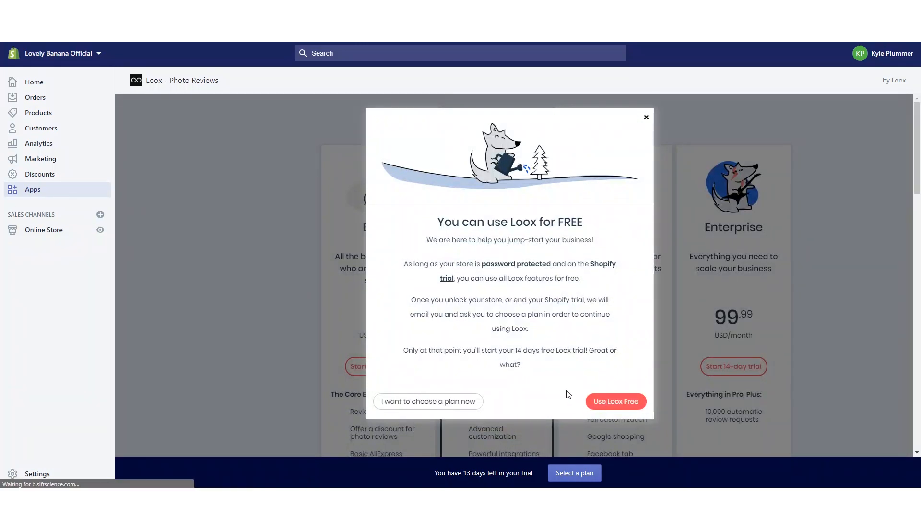
Choose to use Loox for free and finish its onboarding, skipping the widget personalization and discount setup.
{"action": "left_click", "coordinate": [609, 406]}
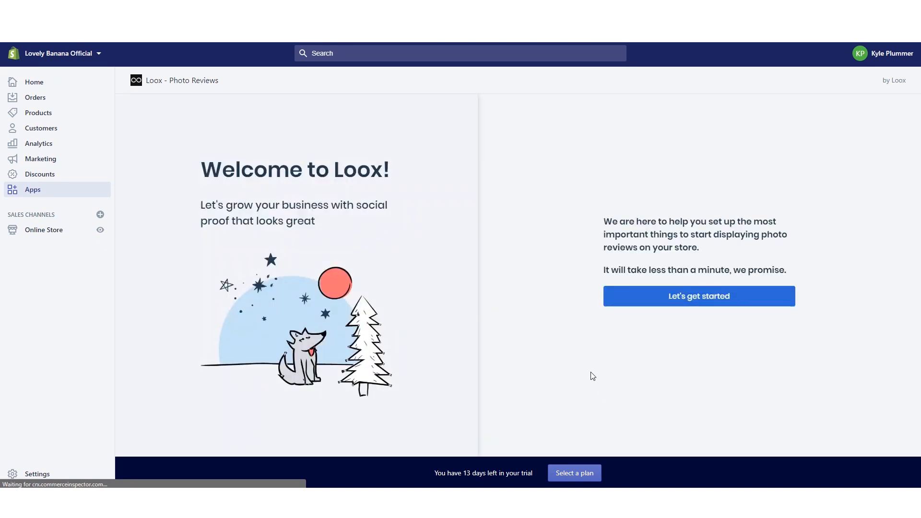
{"action": "left_click", "coordinate": [732, 300]}
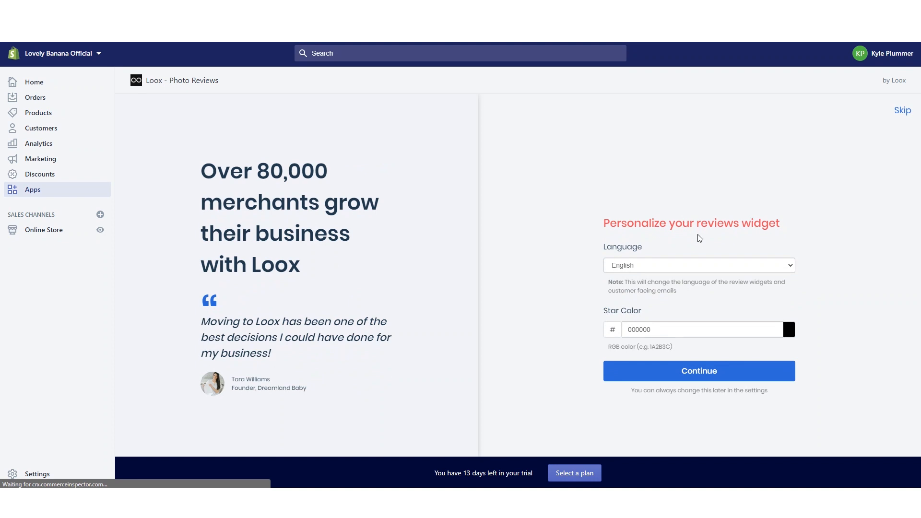
{"action": "left_click", "coordinate": [903, 112]}
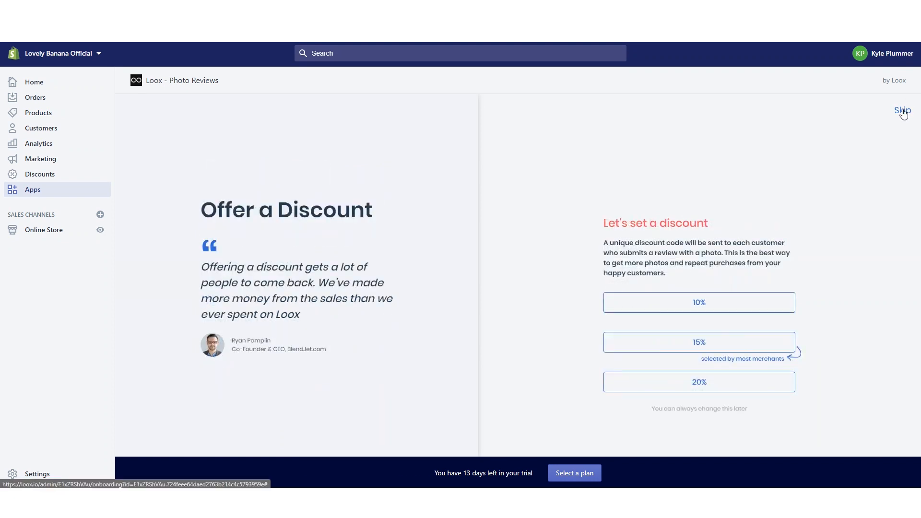
{"action": "left_click", "coordinate": [903, 111]}
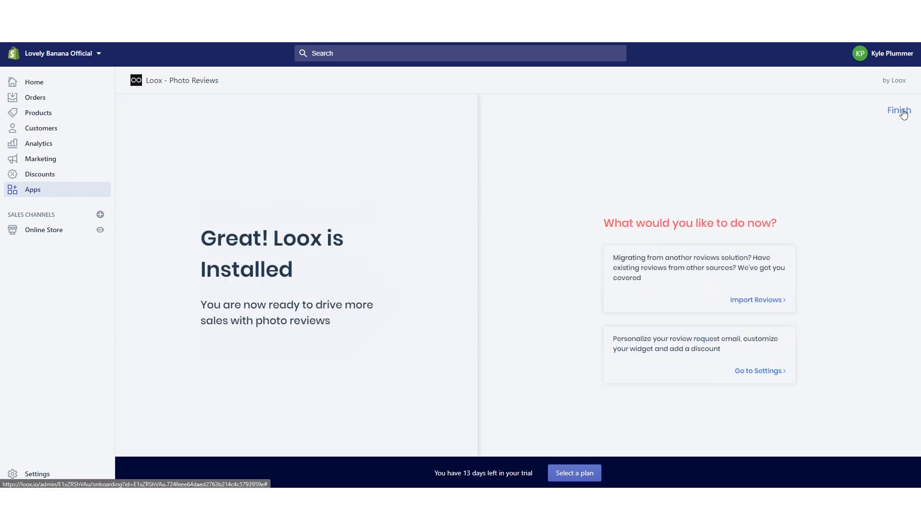
{"action": "left_click", "coordinate": [899, 111]}
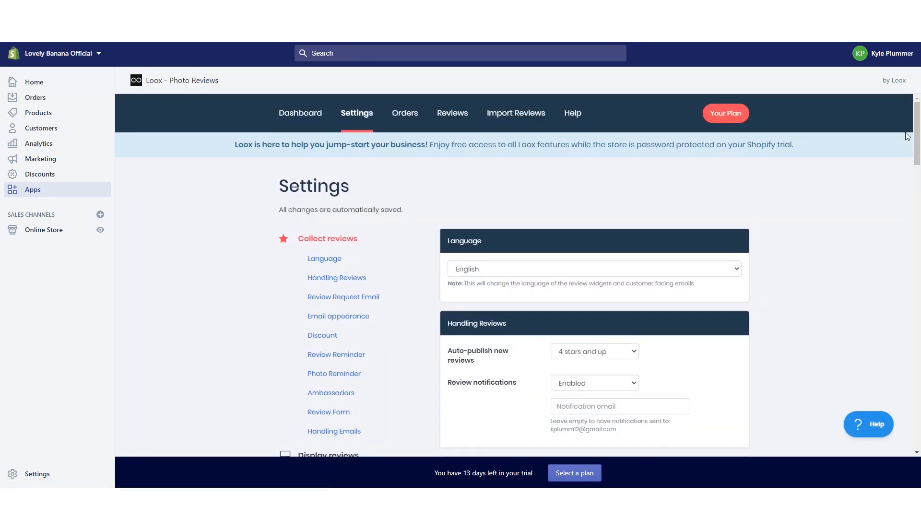
Set auto-publishing of new reviews to Never in the Loox settings, leaving review notifications enabled.
{"action": "scroll", "coordinate": [915, 139], "scroll_direction": "down", "scroll_amount": 2}
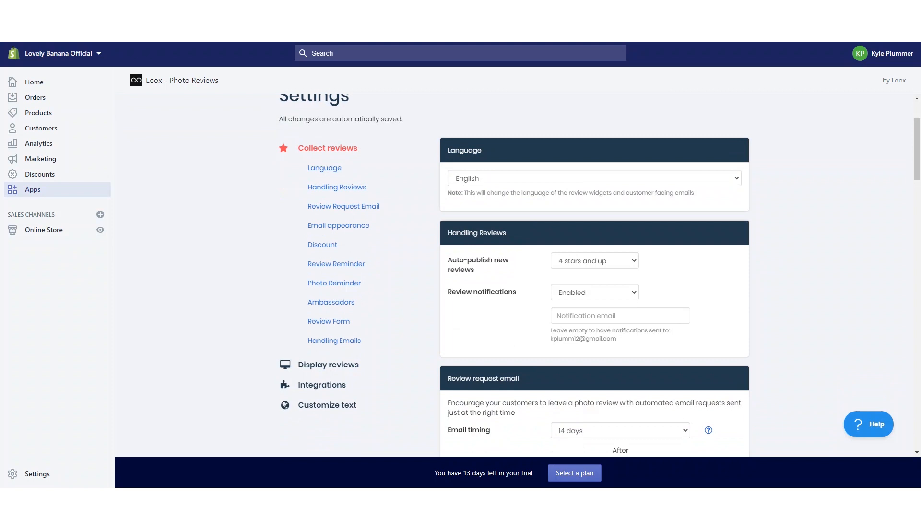
{"action": "scroll", "coordinate": [719, 201], "scroll_direction": "down", "scroll_amount": 1}
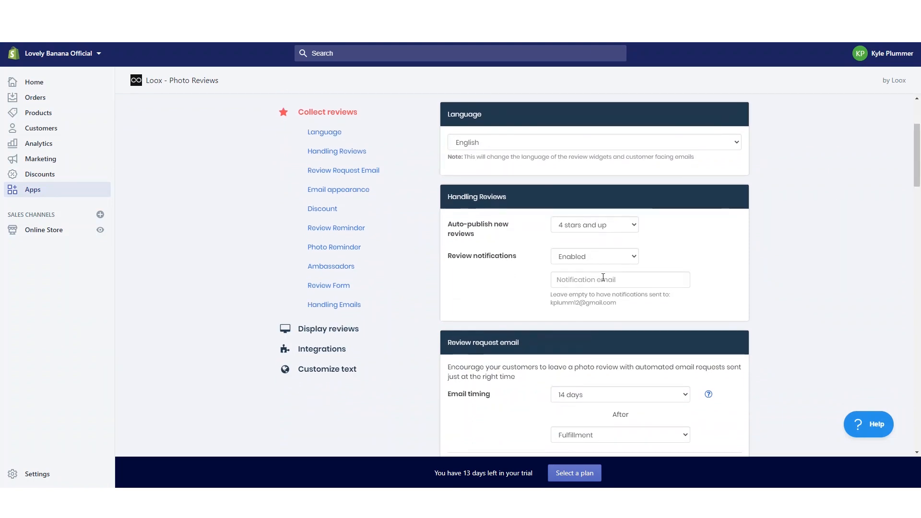
{"action": "left_click", "coordinate": [623, 226]}
{"action": "left_click", "coordinate": [623, 229]}
{"action": "left_click", "coordinate": [623, 226]}
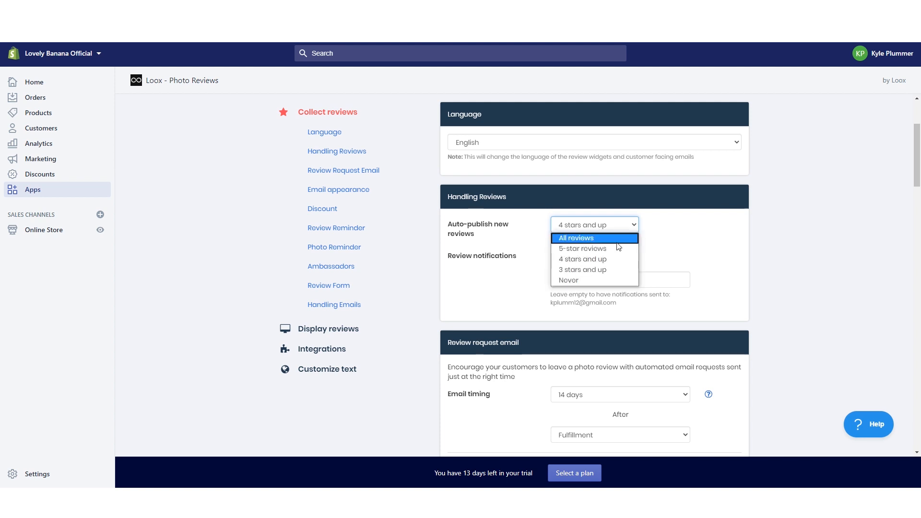
{"action": "left_click", "coordinate": [606, 284]}
{"action": "left_click", "coordinate": [599, 259]}
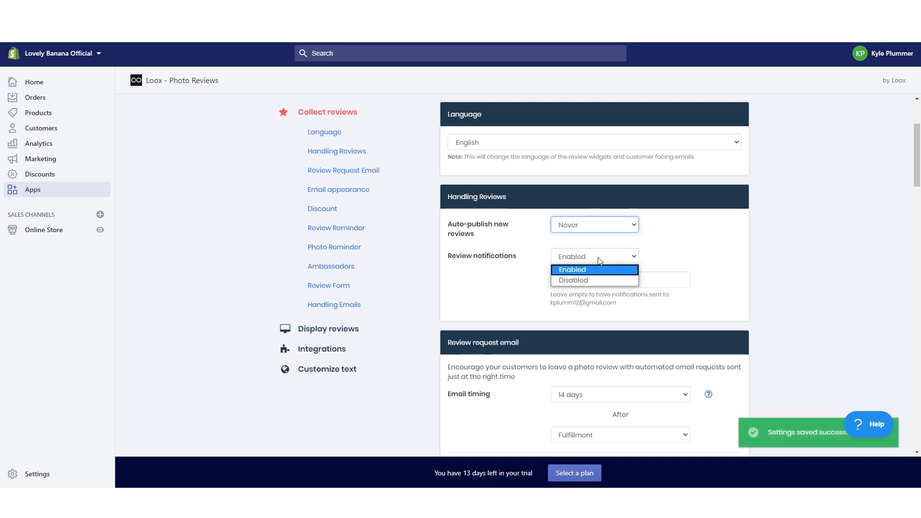
{"action": "left_click", "coordinate": [687, 258]}
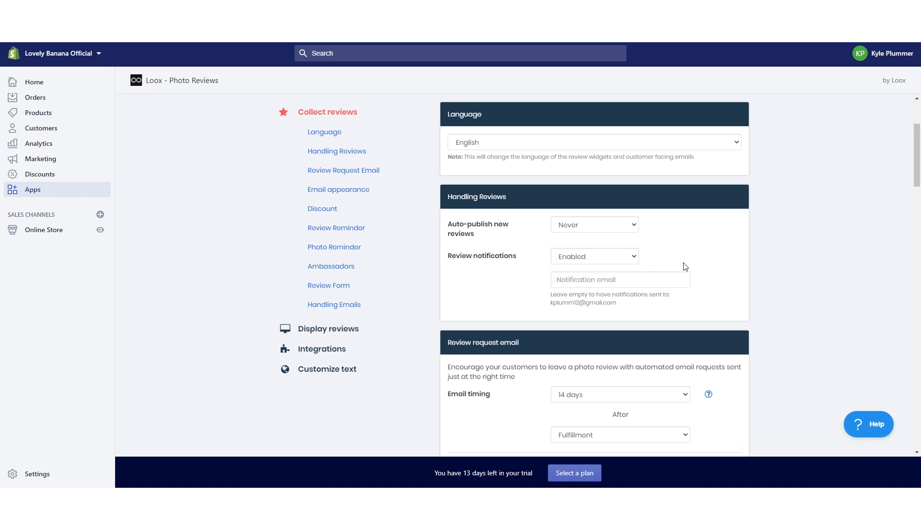
Set the review request email timing to Never.
{"action": "scroll", "coordinate": [687, 258], "scroll_direction": "down", "scroll_amount": 4}
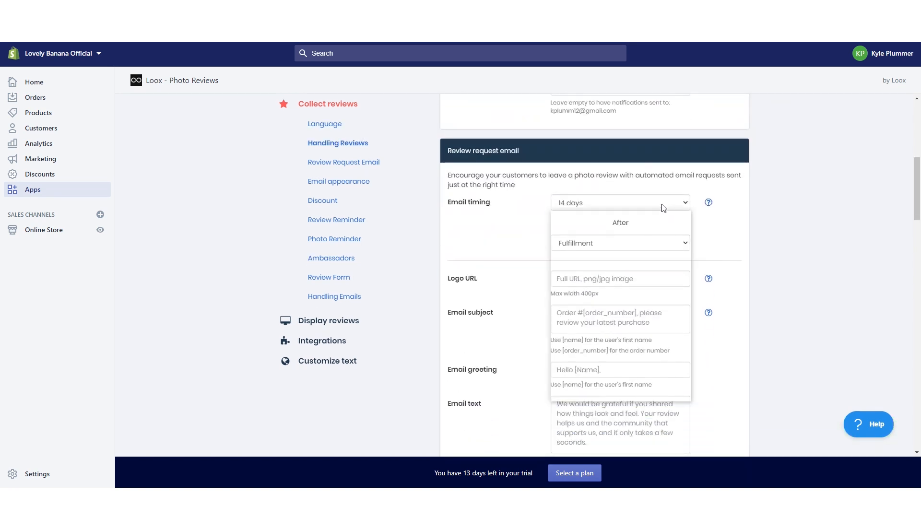
{"action": "left_click", "coordinate": [663, 208]}
{"action": "left_click", "coordinate": [597, 398]}
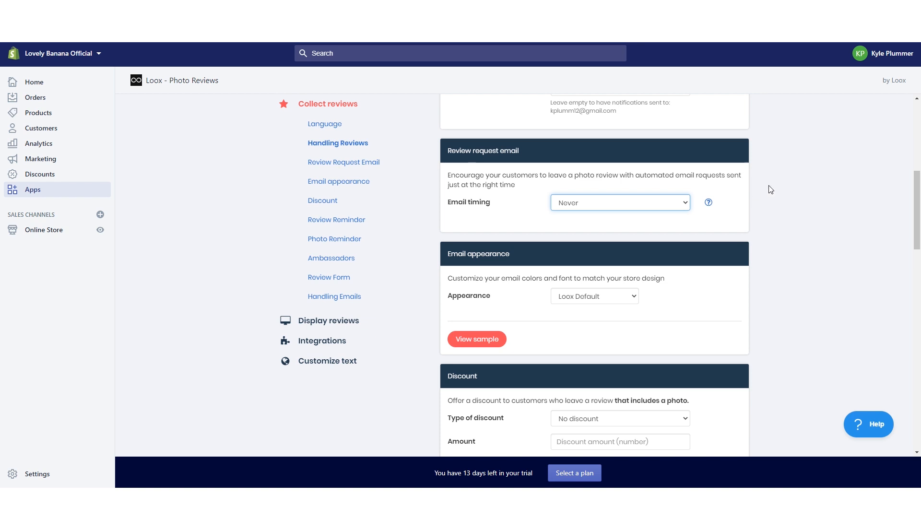
Examine the email appearance options and the discount and review reminder settings in Loox without changing them.
{"action": "scroll", "coordinate": [806, 220], "scroll_direction": "up", "scroll_amount": 1}
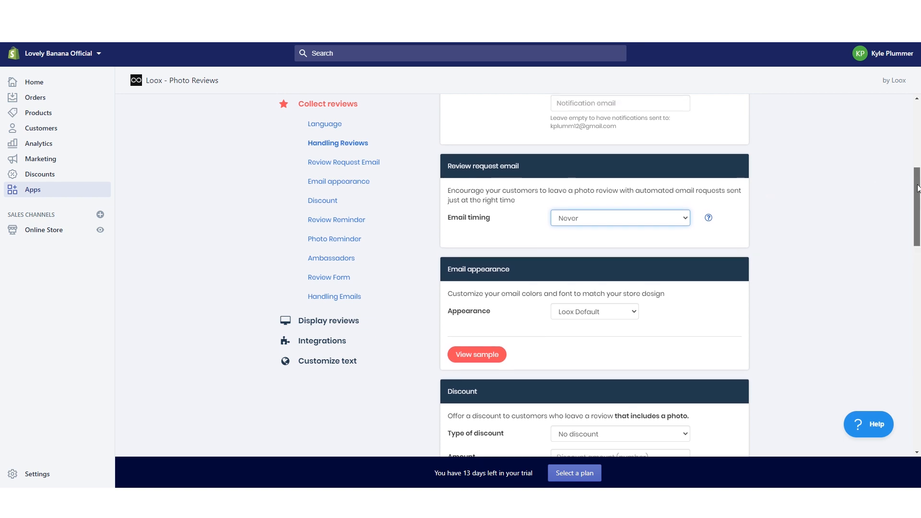
{"action": "scroll", "coordinate": [643, 240], "scroll_direction": "down", "scroll_amount": 3}
{"action": "left_click", "coordinate": [624, 166]}
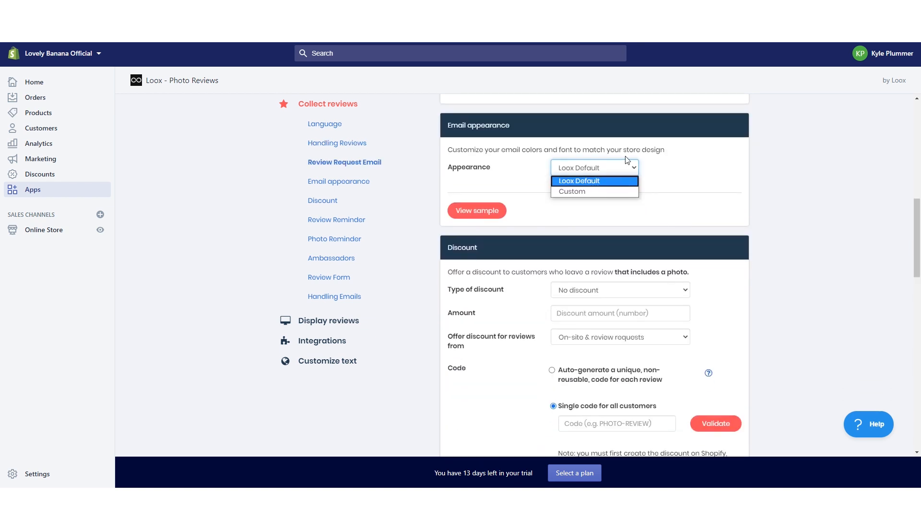
{"action": "left_click", "coordinate": [691, 171]}
{"action": "scroll", "coordinate": [691, 322], "scroll_direction": "down", "scroll_amount": 1}
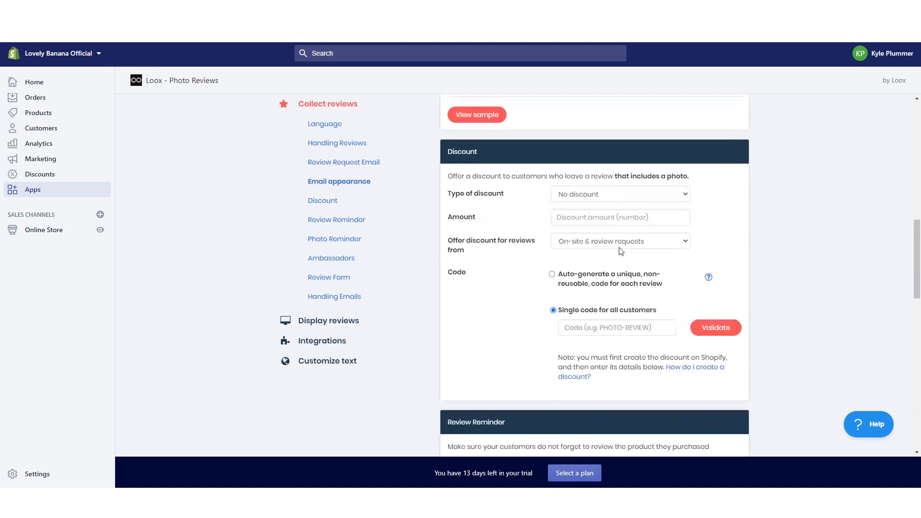
{"action": "scroll", "coordinate": [625, 274], "scroll_direction": "up", "scroll_amount": 4}
{"action": "scroll", "coordinate": [625, 274], "scroll_direction": "up", "scroll_amount": 1}
{"action": "scroll", "coordinate": [629, 259], "scroll_direction": "down", "scroll_amount": 6}
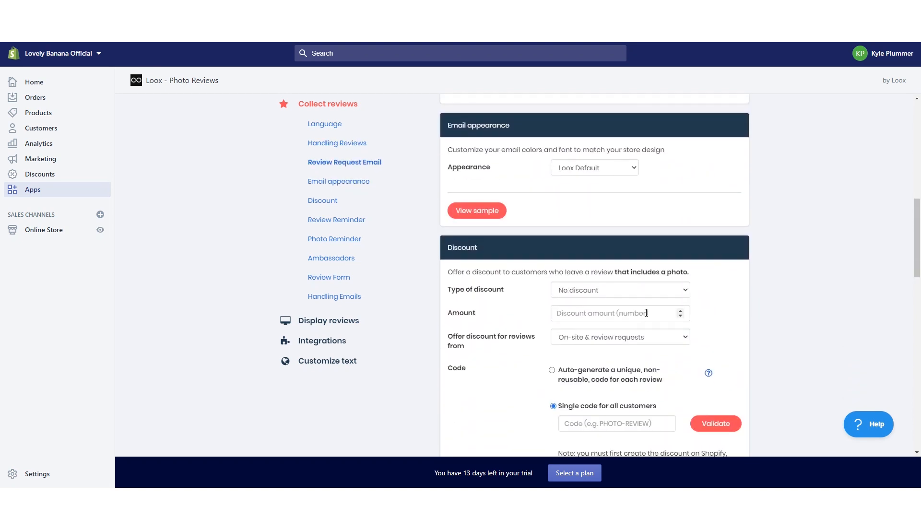
{"action": "scroll", "coordinate": [647, 250], "scroll_direction": "down", "scroll_amount": 5}
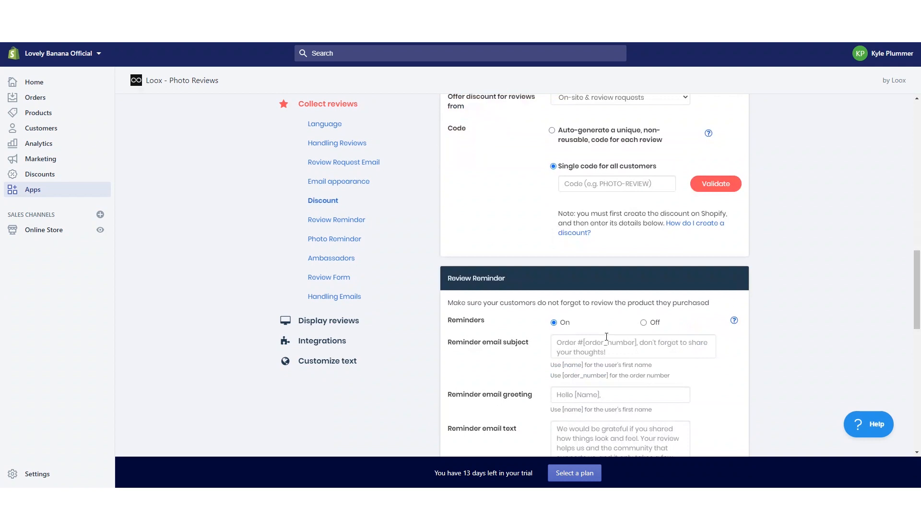
{"action": "scroll", "coordinate": [442, 315], "scroll_direction": "up", "scroll_amount": 20}
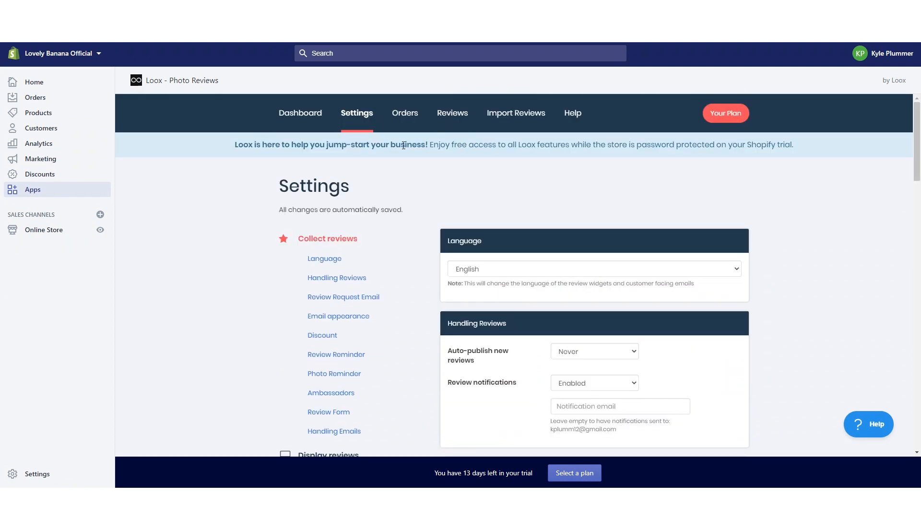
Go to the Loox review import page and add the one-click AliExpress "Import to Loox" bookmarklet to the browser's bookmarks.
{"action": "left_click", "coordinate": [451, 115]}
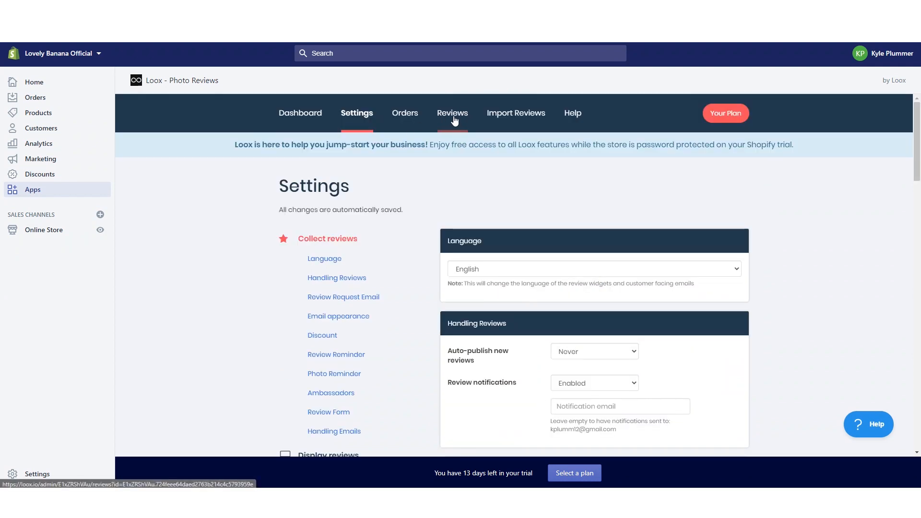
{"action": "left_click", "coordinate": [524, 115]}
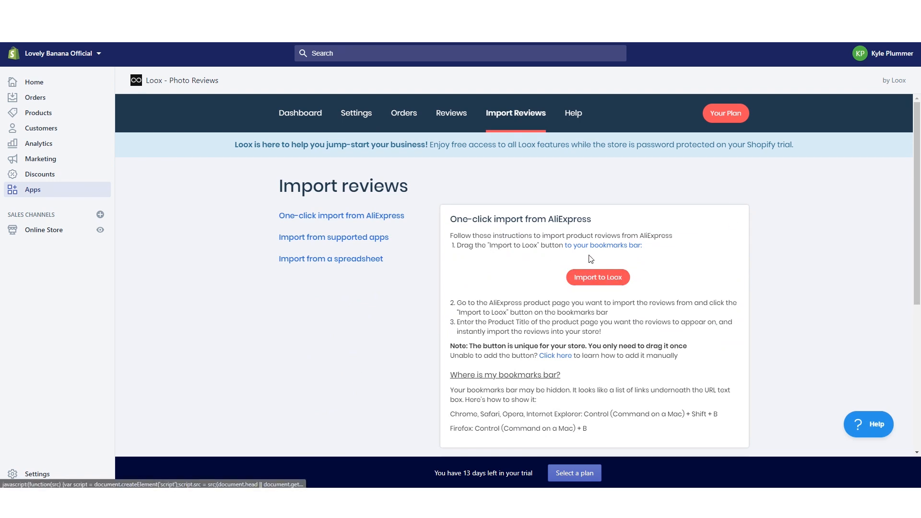
{"action": "left_click_drag", "start_coordinate": [598, 283], "coordinate": [471, 43]}
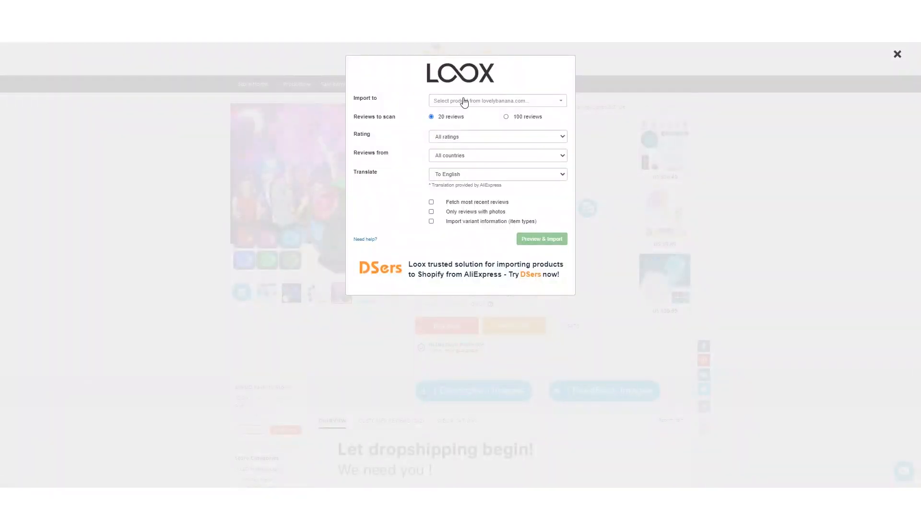
Choose ImagiLight as the product to import the AliExpress reviews to and preview 20 reviews with all ratings.
{"action": "left_click", "coordinate": [497, 101]}
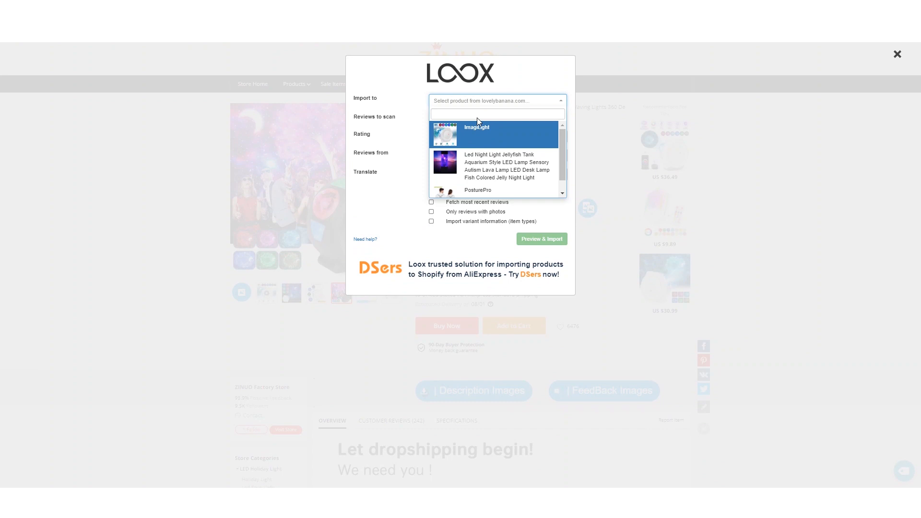
{"action": "left_click", "coordinate": [475, 138]}
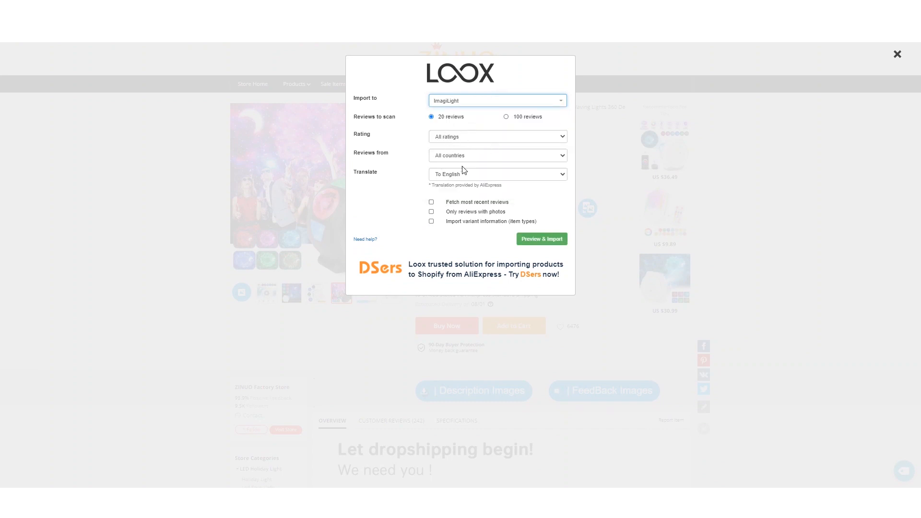
{"action": "left_click", "coordinate": [538, 244]}
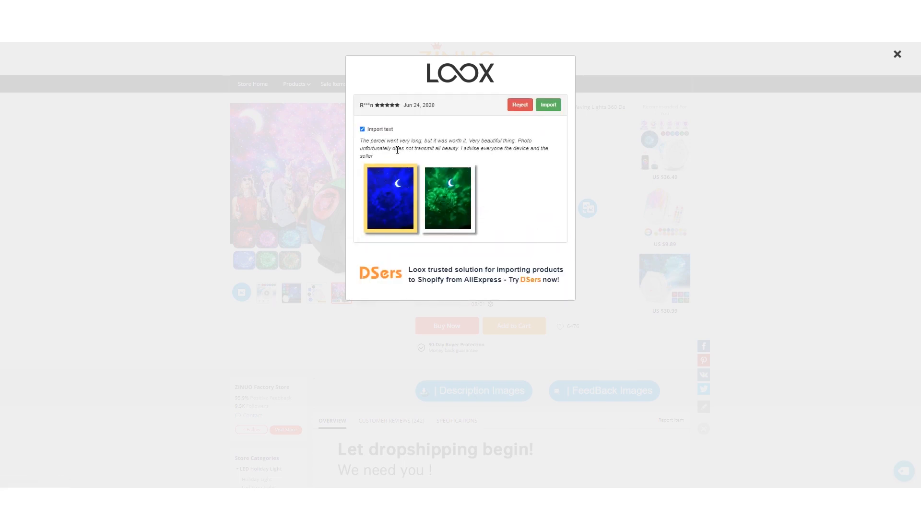
Exclude the text of the Jun 24, 2020 review and import it with its photo.
{"action": "left_click", "coordinate": [362, 129]}
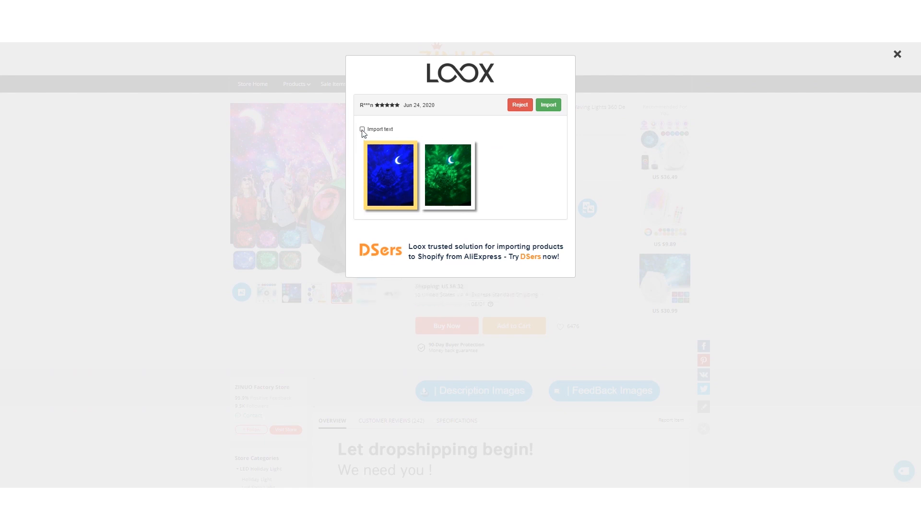
{"action": "left_click", "coordinate": [362, 129]}
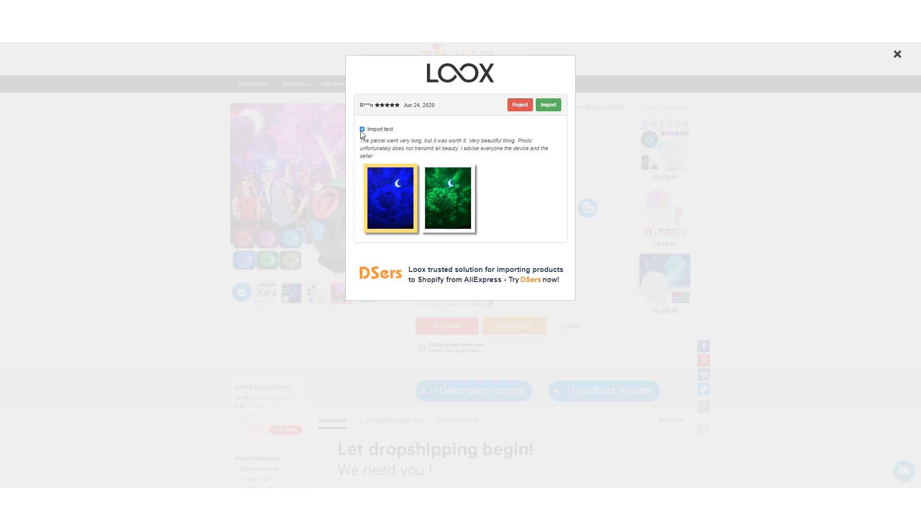
{"action": "left_click", "coordinate": [362, 130]}
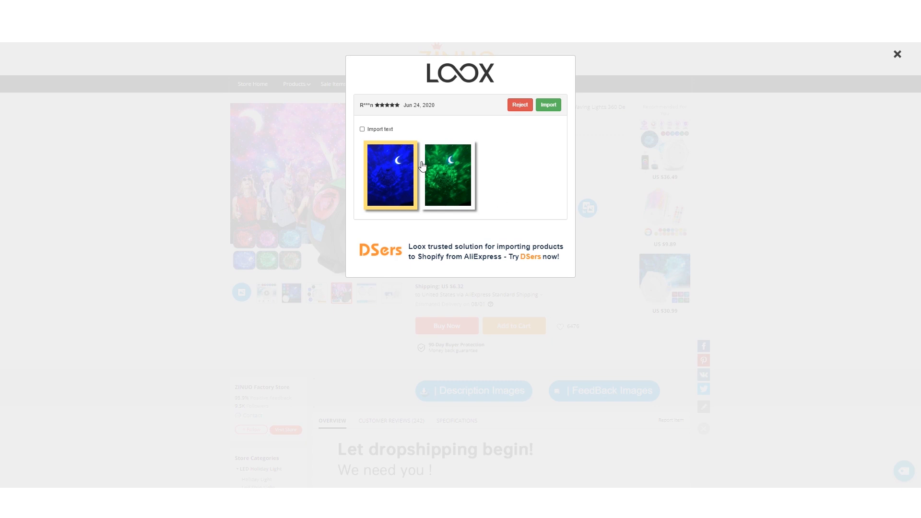
{"action": "left_click", "coordinate": [548, 106]}
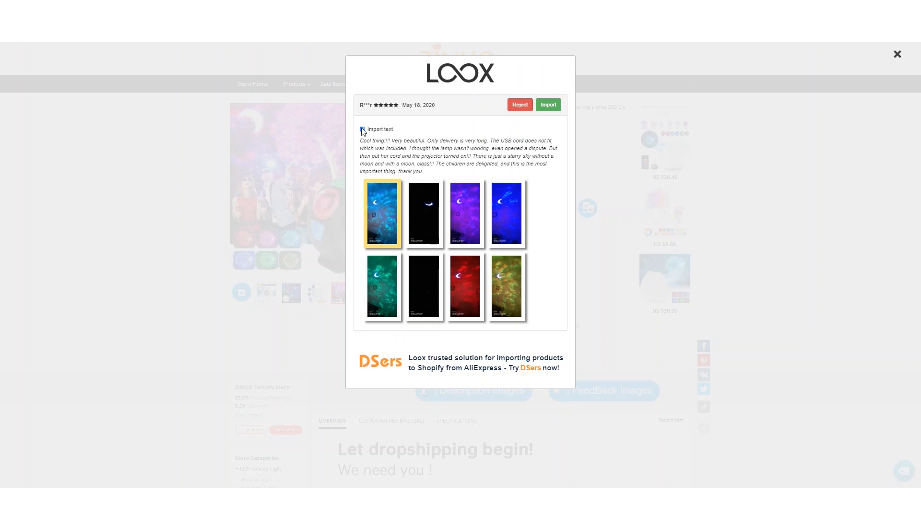
Import the May 18, 2020 review, and import the Feb 15, 2020 review without its text.
{"action": "left_click", "coordinate": [547, 105]}
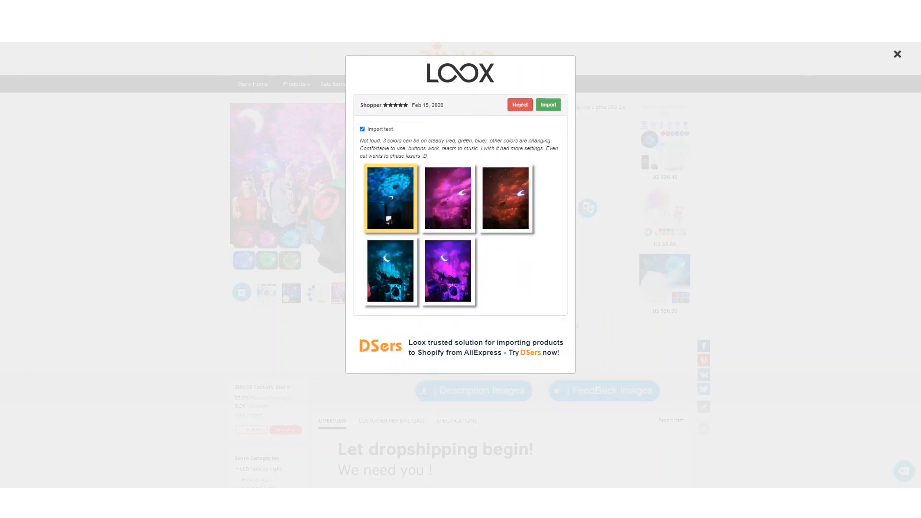
{"action": "left_click", "coordinate": [362, 129]}
{"action": "left_click", "coordinate": [548, 105]}
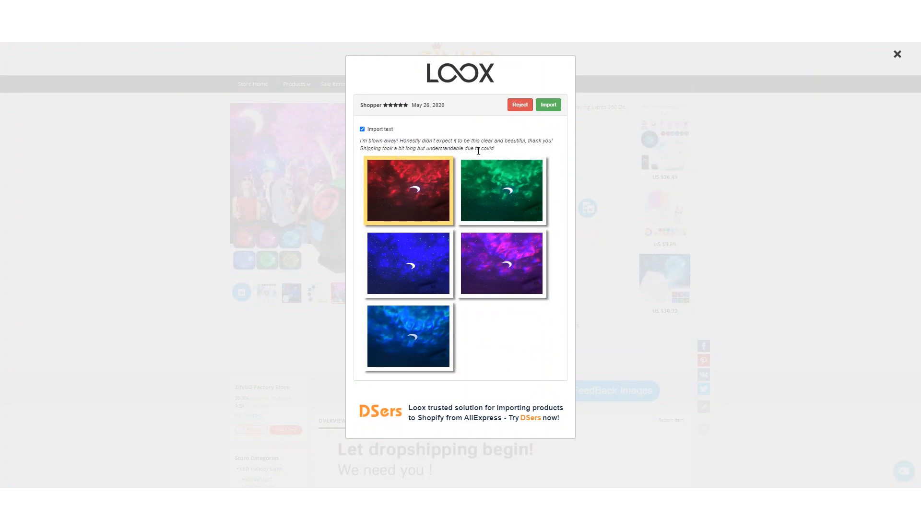
Review the shipping remark in the May 26, 2020 review and import the review with its text and photo.
{"action": "left_click_drag", "start_coordinate": [497, 155], "coordinate": [363, 147]}
{"action": "left_click", "coordinate": [515, 150]}
{"action": "left_click_drag", "start_coordinate": [496, 153], "coordinate": [354, 150]}
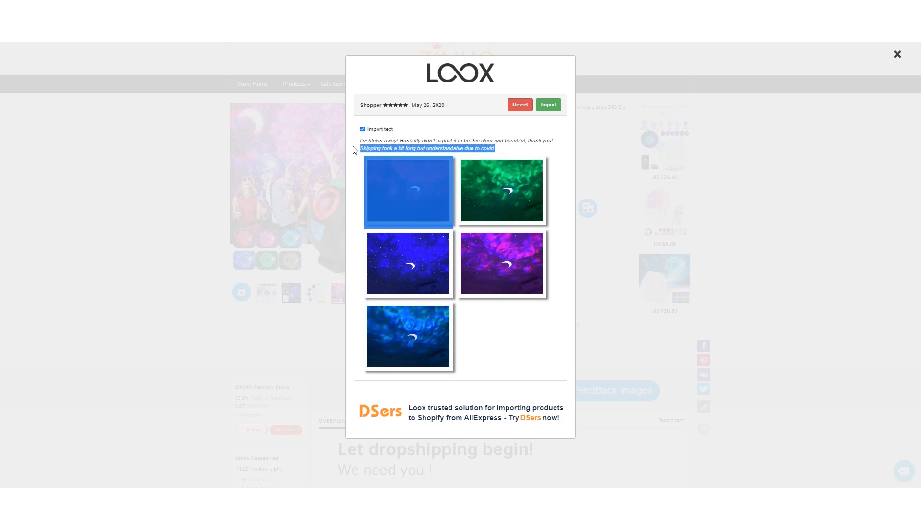
{"action": "left_click", "coordinate": [547, 156]}
{"action": "left_click_drag", "start_coordinate": [500, 149], "coordinate": [464, 147]}
{"action": "left_click", "coordinate": [477, 148]}
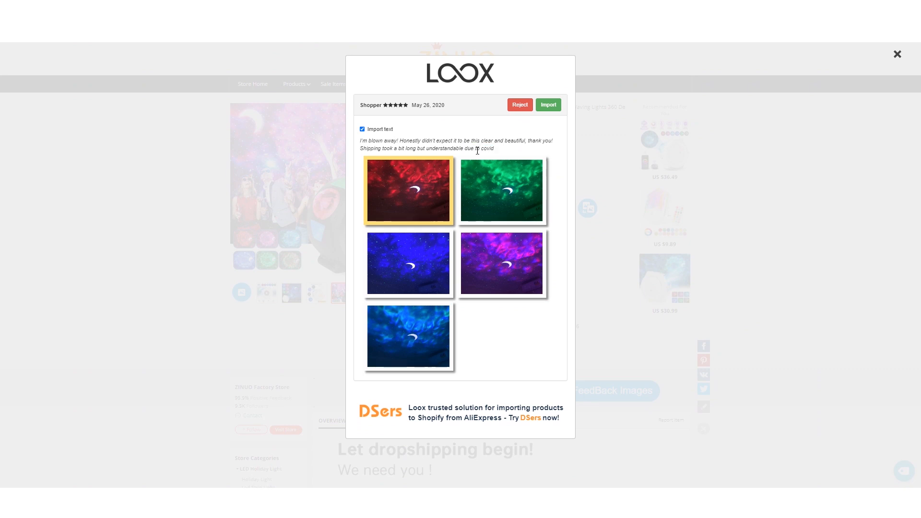
{"action": "left_click", "coordinate": [548, 104]}
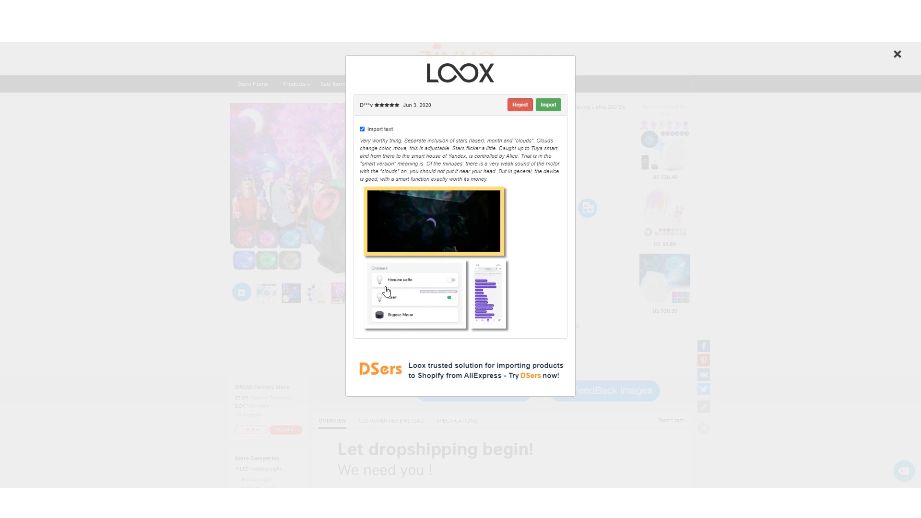
Reject the Jun 3, 2020 review and import the Jun 11, 2020 review without its text.
{"action": "left_click", "coordinate": [517, 106]}
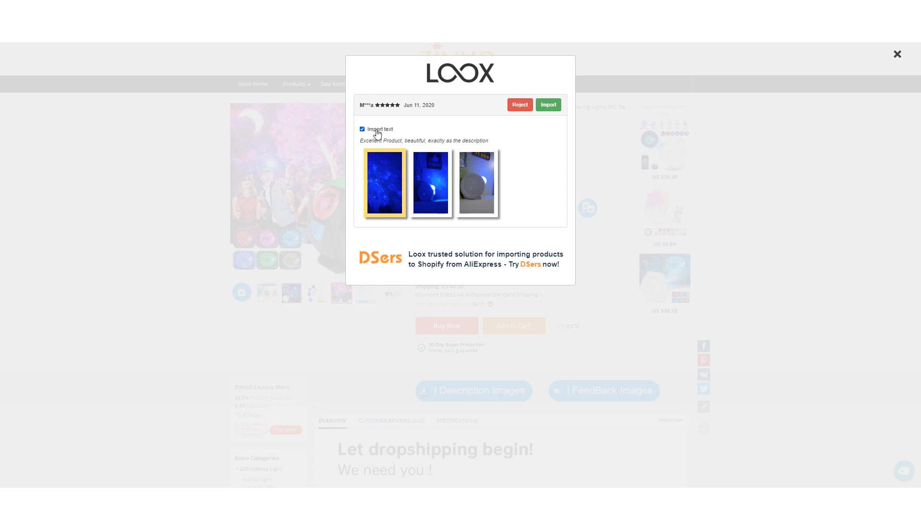
{"action": "left_click", "coordinate": [376, 130]}
{"action": "left_click", "coordinate": [558, 107]}
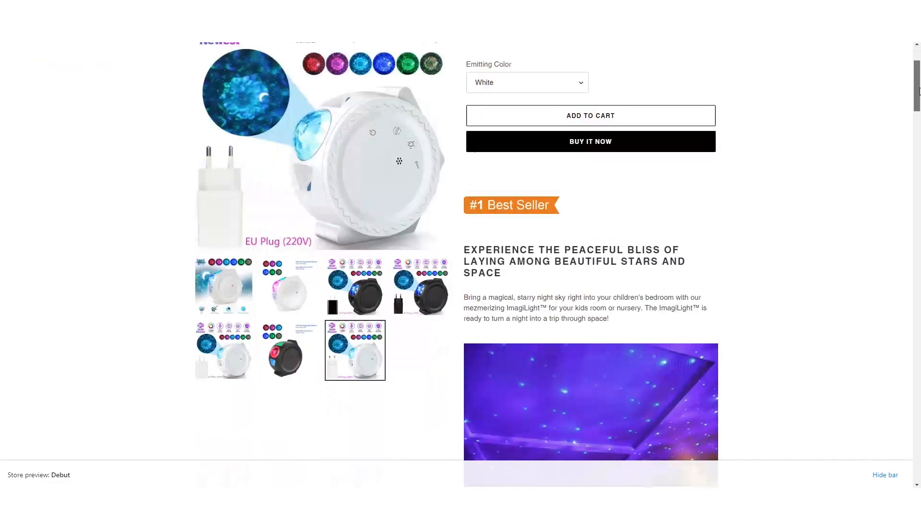
Examine the ImagiLight product page in the store preview, from the description down through all the imported photo reviews.
{"action": "scroll", "coordinate": [893, 311], "scroll_direction": "down", "scroll_amount": 15}
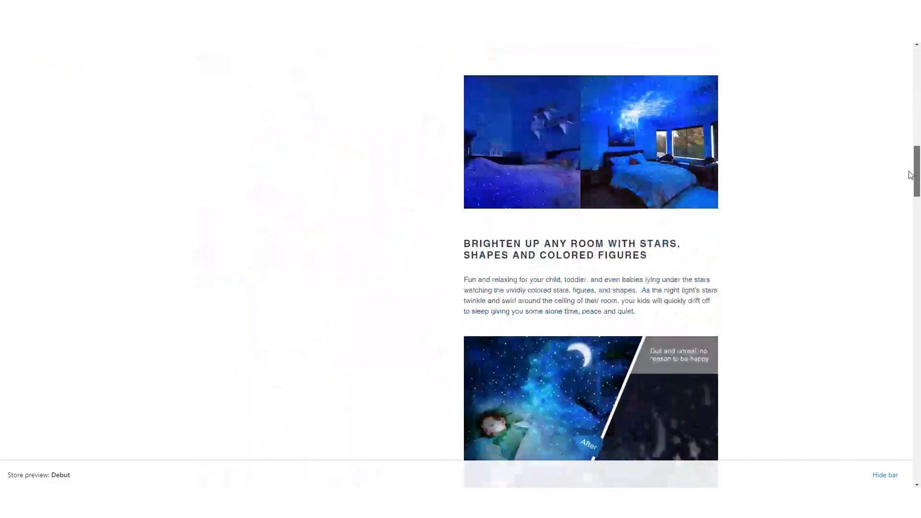
{"action": "scroll", "coordinate": [892, 331], "scroll_direction": "down", "scroll_amount": 10}
{"action": "scroll", "coordinate": [888, 356], "scroll_direction": "up", "scroll_amount": 6}
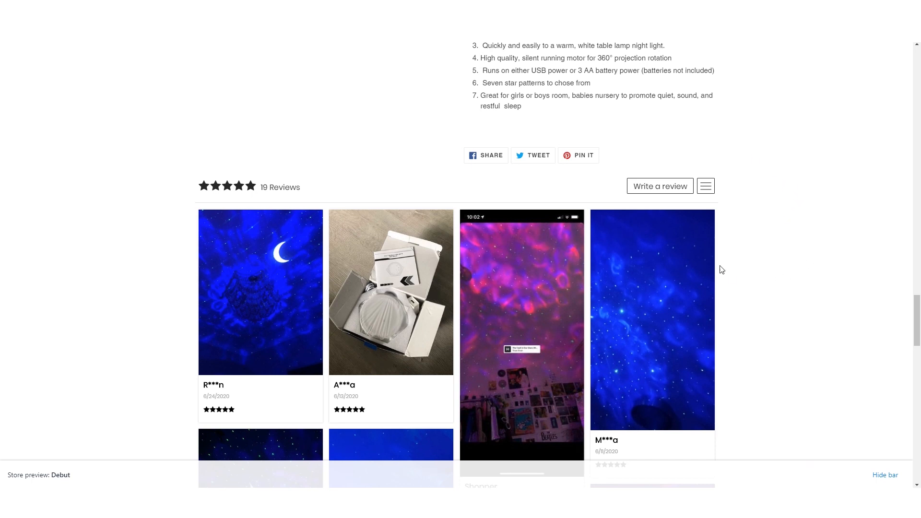
{"action": "scroll", "coordinate": [722, 270], "scroll_direction": "down", "scroll_amount": 1}
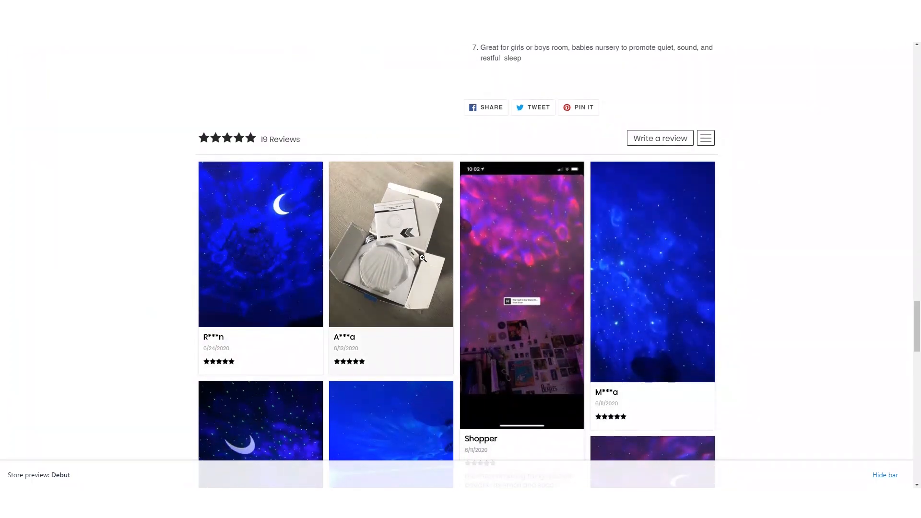
{"action": "scroll", "coordinate": [422, 259], "scroll_direction": "down", "scroll_amount": 1}
{"action": "scroll", "coordinate": [463, 264], "scroll_direction": "down", "scroll_amount": 4}
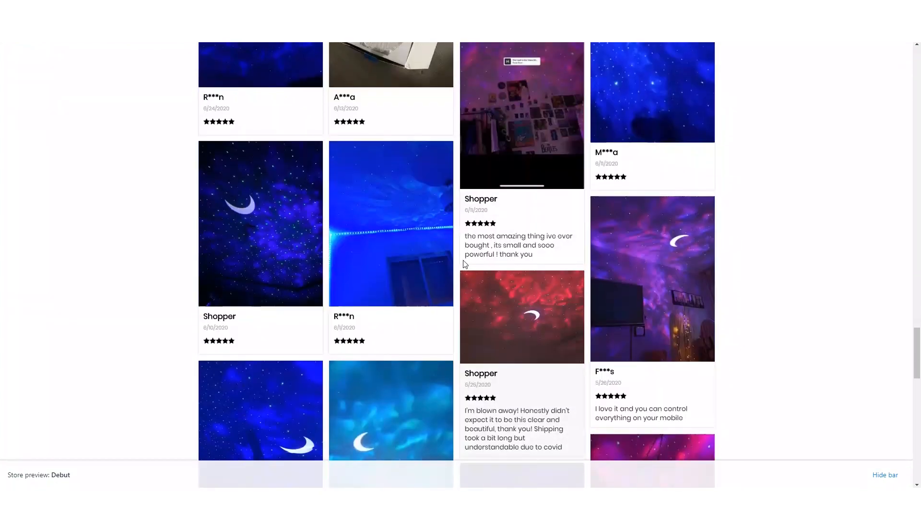
{"action": "scroll", "coordinate": [463, 264], "scroll_direction": "down", "scroll_amount": 1}
{"action": "scroll", "coordinate": [582, 248], "scroll_direction": "down", "scroll_amount": 3}
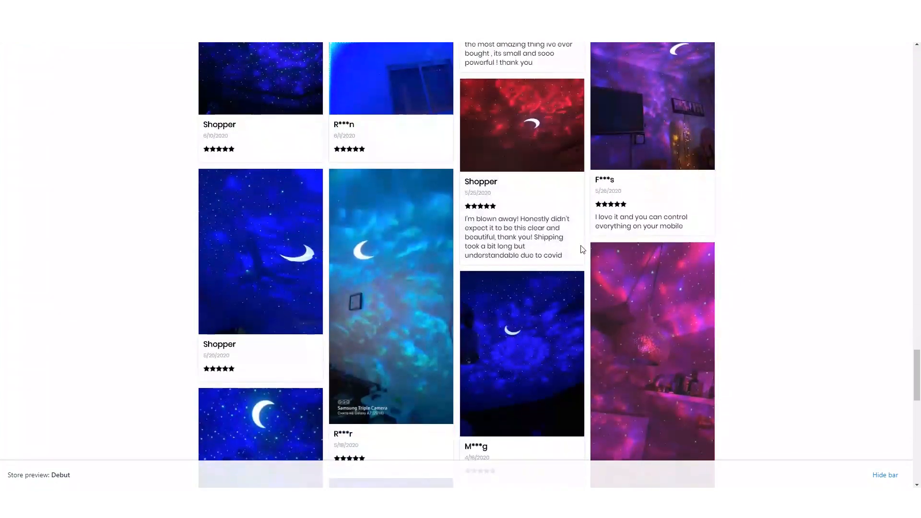
{"action": "scroll", "coordinate": [582, 249], "scroll_direction": "down", "scroll_amount": 10}
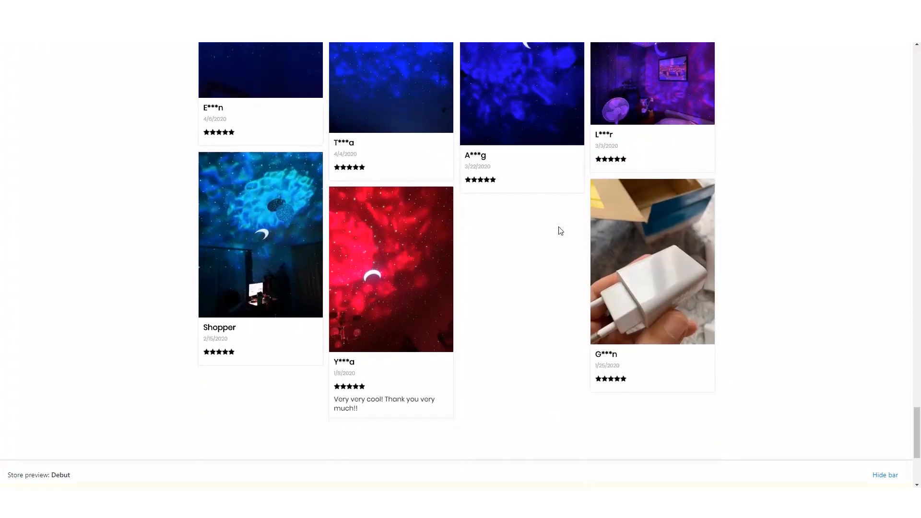
{"action": "scroll", "coordinate": [811, 398], "scroll_direction": "down", "scroll_amount": 2}
{"action": "scroll", "coordinate": [796, 395], "scroll_direction": "up", "scroll_amount": 2}
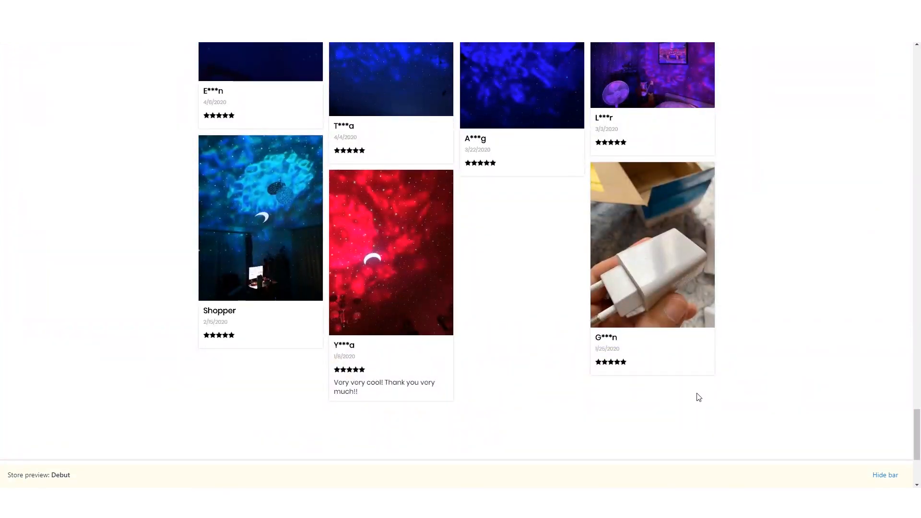
Go back to the head of the ImagiLight review section and check the overall star rating and review count.
{"action": "scroll", "coordinate": [456, 250], "scroll_direction": "up", "scroll_amount": 10}
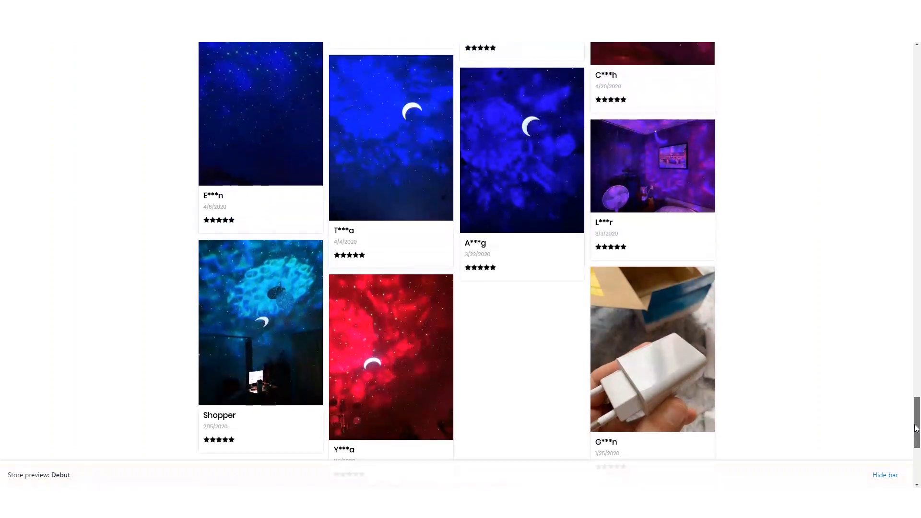
{"action": "scroll", "coordinate": [456, 249], "scroll_direction": "up", "scroll_amount": 8}
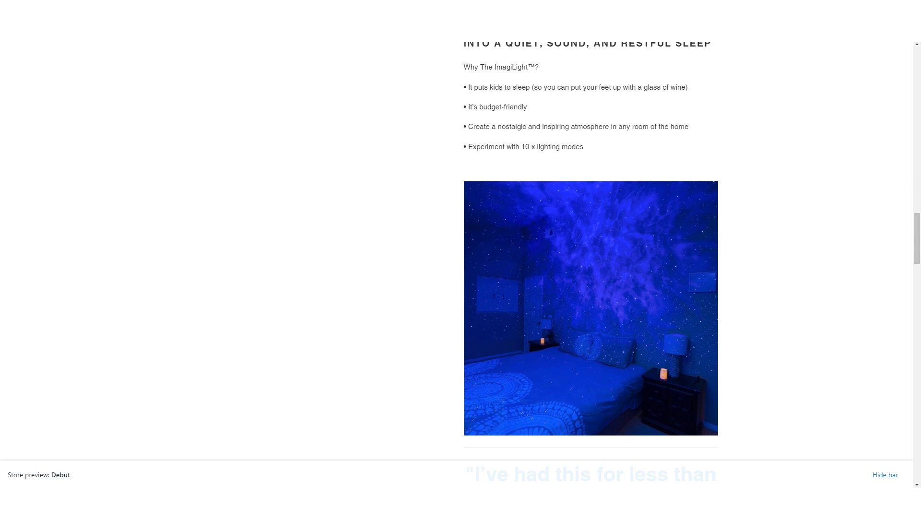
{"action": "left_click_drag", "start_coordinate": [917, 233], "coordinate": [907, 305]}
{"action": "scroll", "coordinate": [451, 271], "scroll_direction": "down", "scroll_amount": 4}
{"action": "scroll", "coordinate": [288, 216], "scroll_direction": "up", "scroll_amount": 3}
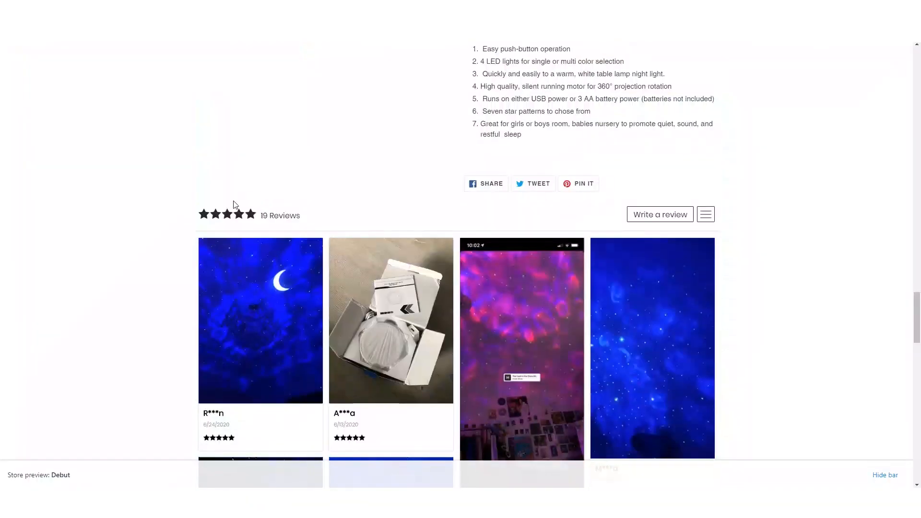
{"action": "mouse_move", "coordinate": [261, 216]}
{"action": "left_mouse_down"}
{"action": "mouse_move", "coordinate": [290, 216]}
{"action": "mouse_move", "coordinate": [263, 211]}
{"action": "left_mouse_up"}
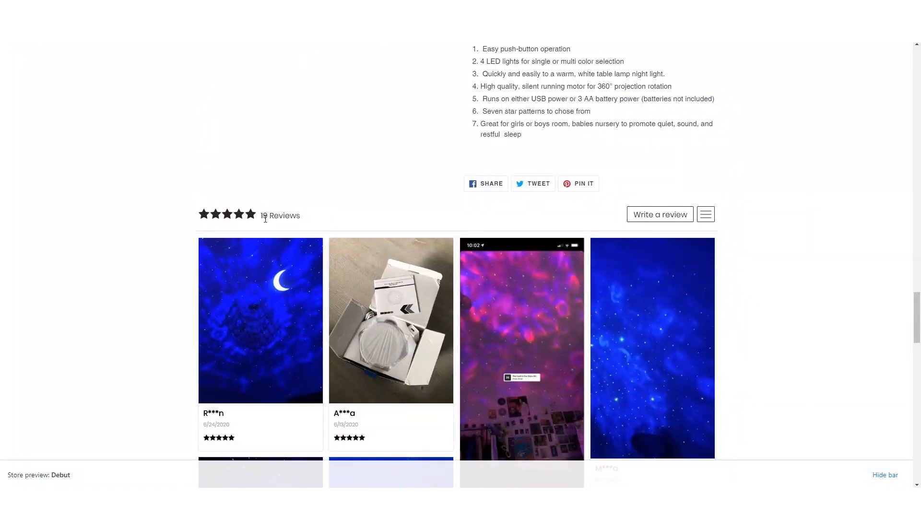
Switch to the Shopify admin and open the list of installed apps.
{"action": "left_click", "coordinate": [288, 10]}
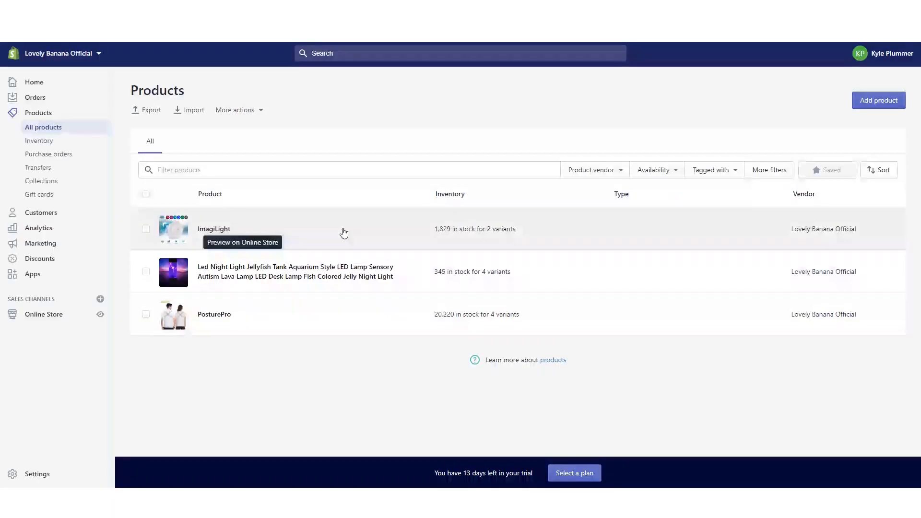
{"action": "left_click", "coordinate": [40, 280]}
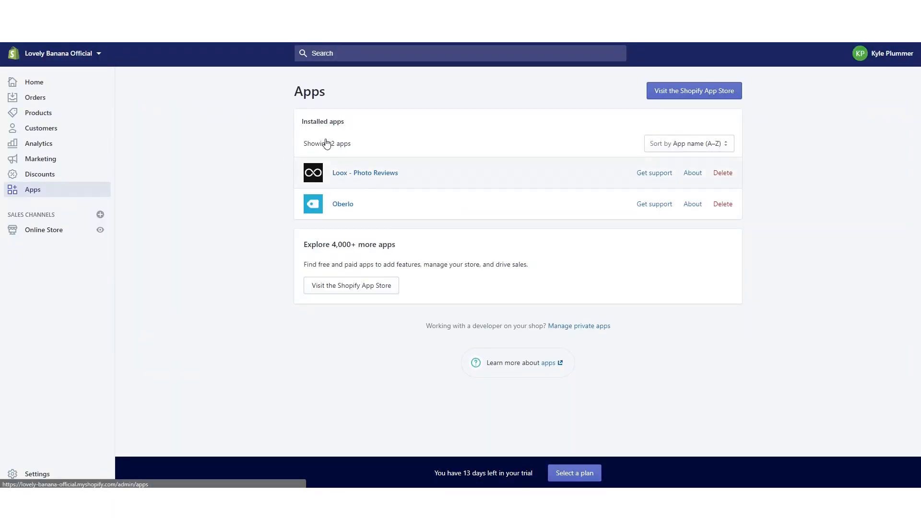
Return to the ImagiLight preview, open the customer review form to view its rating choices, and close it.
{"action": "key", "text": "ctrl+Tab"}
{"action": "scroll", "coordinate": [302, 116], "scroll_direction": "down", "scroll_amount": 2}
{"action": "scroll", "coordinate": [582, 345], "scroll_direction": "up", "scroll_amount": 3}
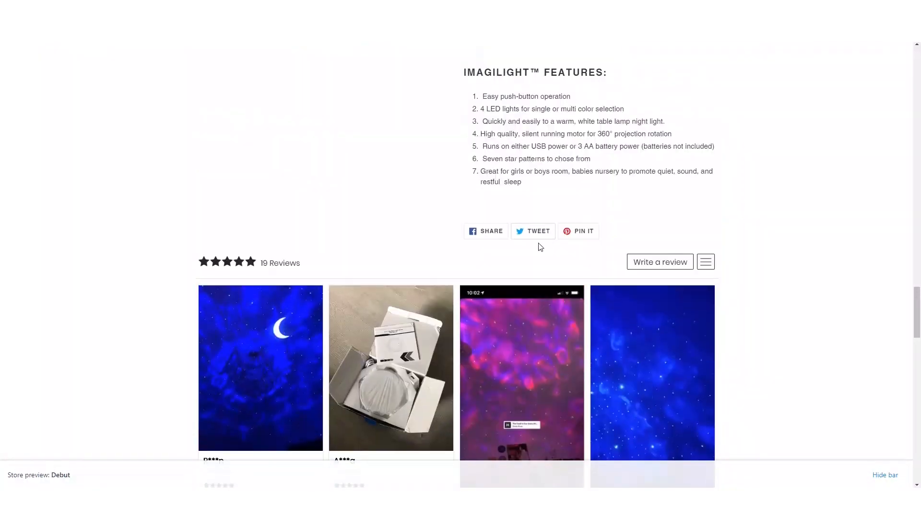
{"action": "scroll", "coordinate": [686, 154], "scroll_direction": "down", "scroll_amount": 2}
{"action": "left_click", "coordinate": [661, 167]}
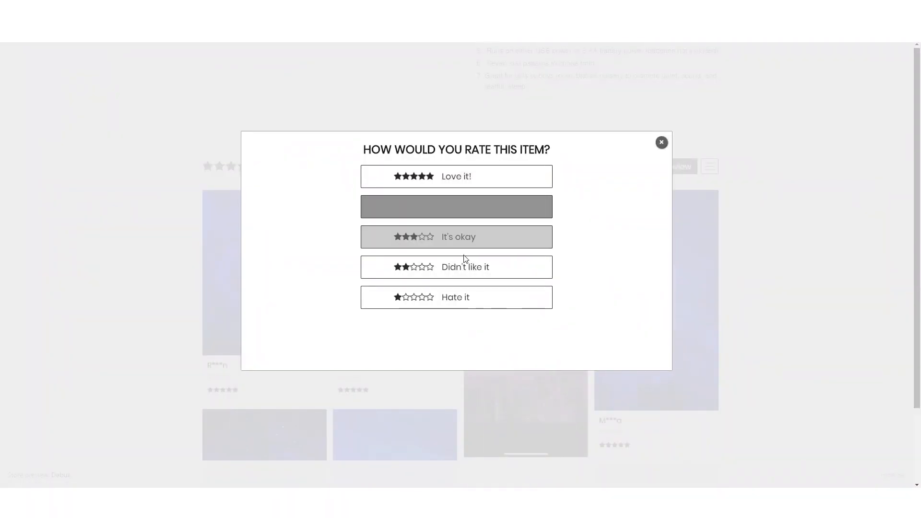
{"action": "left_click", "coordinate": [661, 142]}
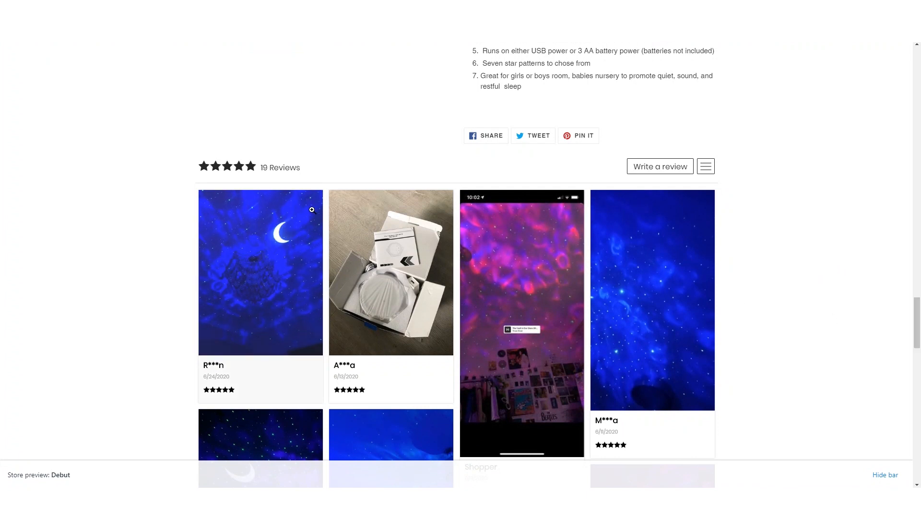
Look through the ImagiLight photo reviews again and return to the product title and price area.
{"action": "scroll", "coordinate": [887, 331], "scroll_direction": "down", "scroll_amount": 2}
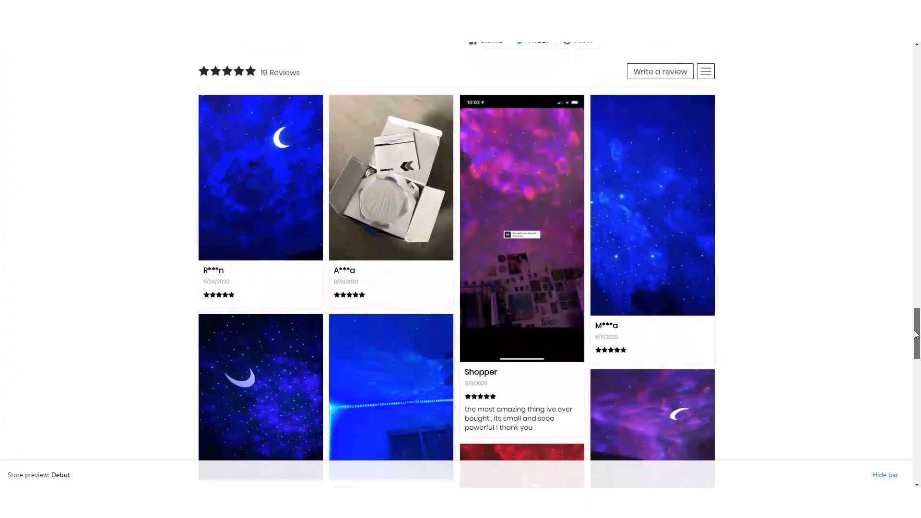
{"action": "scroll", "coordinate": [522, 178], "scroll_direction": "up", "scroll_amount": 1}
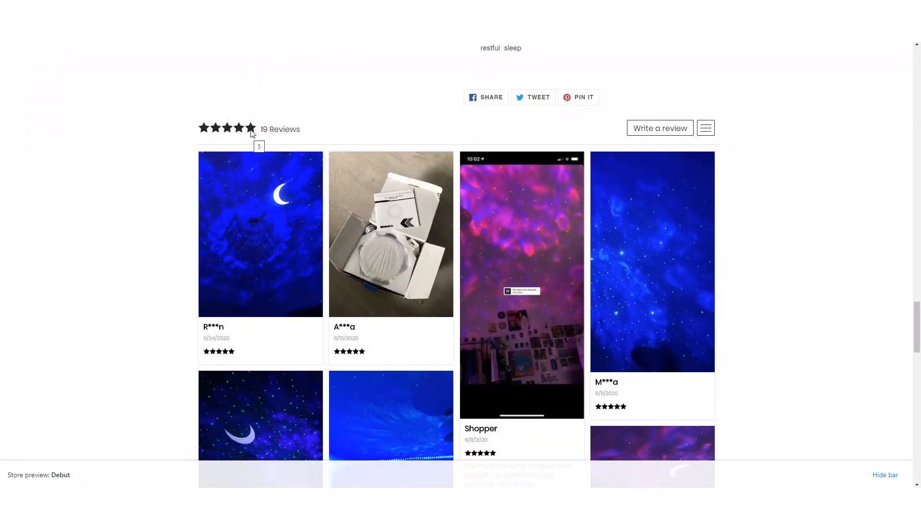
{"action": "mouse_move", "coordinate": [919, 338]}
{"action": "left_mouse_down"}
{"action": "mouse_move", "coordinate": [918, 348]}
{"action": "mouse_move", "coordinate": [918, 333]}
{"action": "left_mouse_up"}
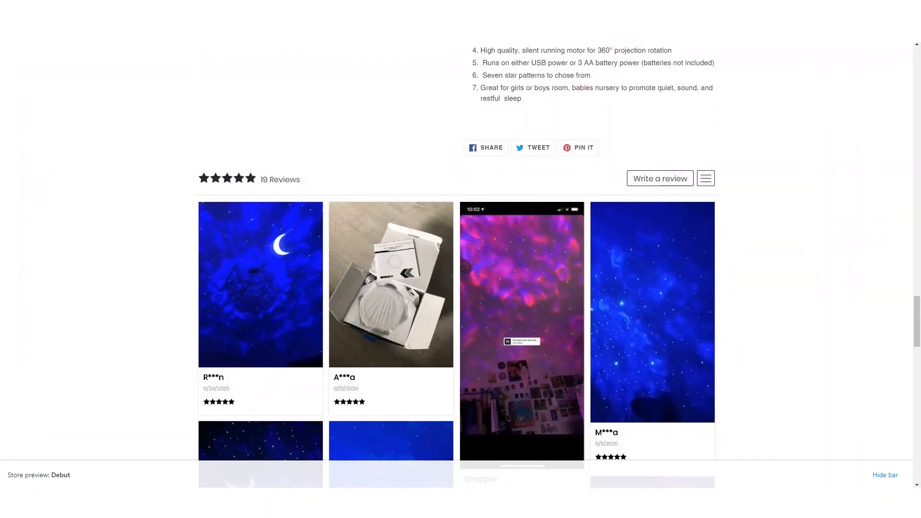
{"action": "scroll", "coordinate": [576, 288], "scroll_direction": "down", "scroll_amount": 7}
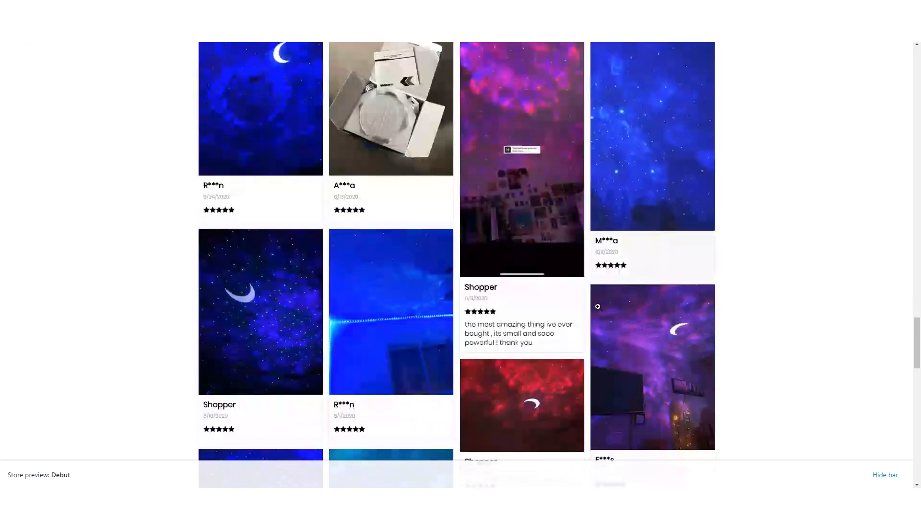
{"action": "scroll", "coordinate": [609, 329], "scroll_direction": "down", "scroll_amount": 8}
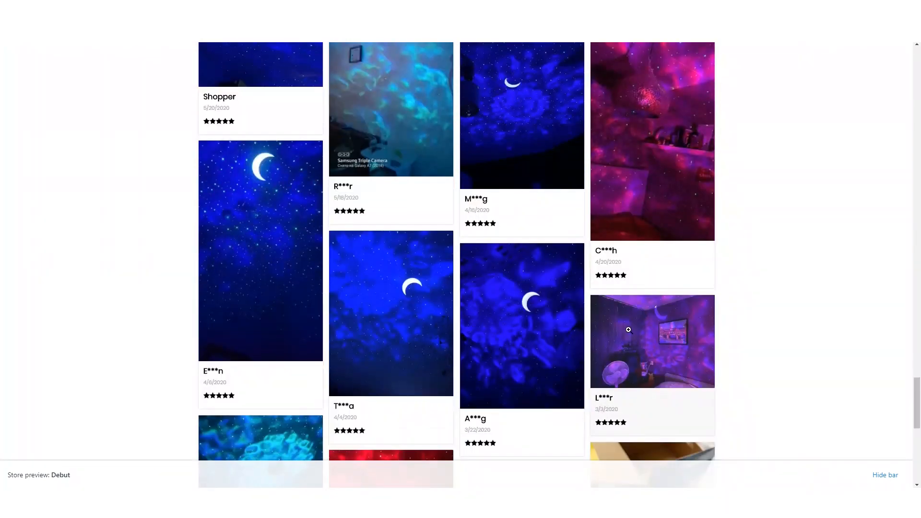
{"action": "scroll", "coordinate": [719, 374], "scroll_direction": "down", "scroll_amount": 2}
{"action": "left_click_drag", "start_coordinate": [917, 413], "coordinate": [917, 53]}
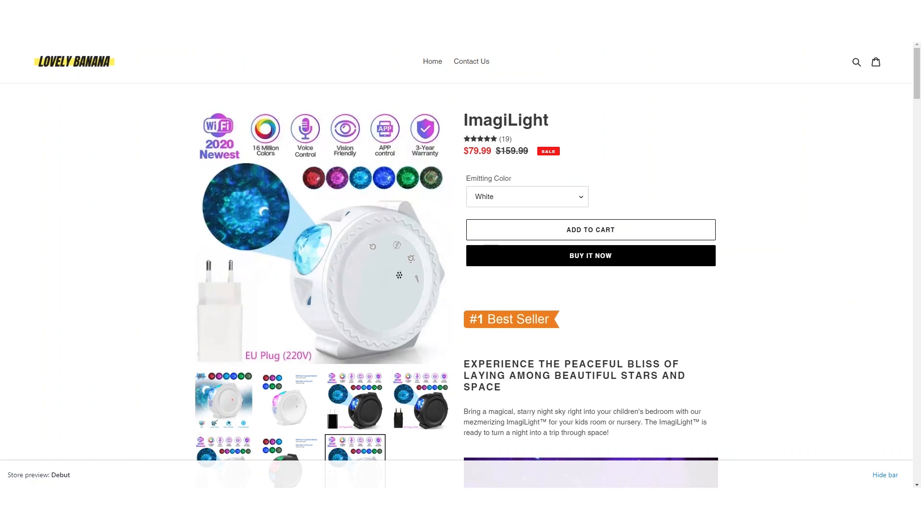
{"action": "left_click", "coordinate": [366, 500]}
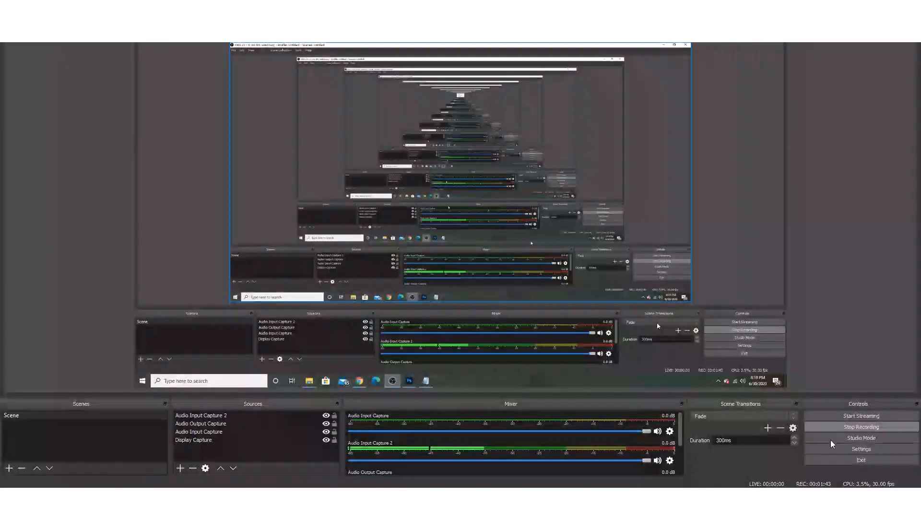
{"action": "left_click", "coordinate": [855, 429]}
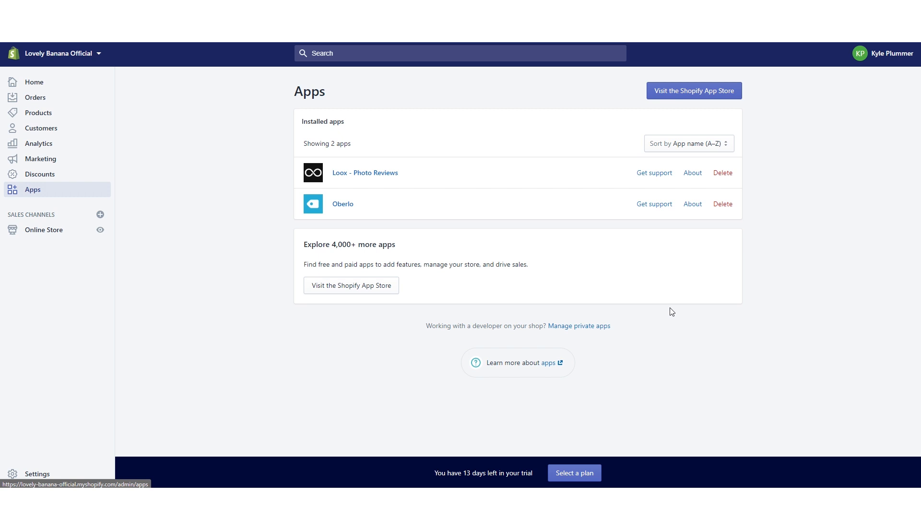
Visit the Shopify App Store from the admin's Apps page and search for "currency converter".
{"action": "left_click", "coordinate": [699, 93]}
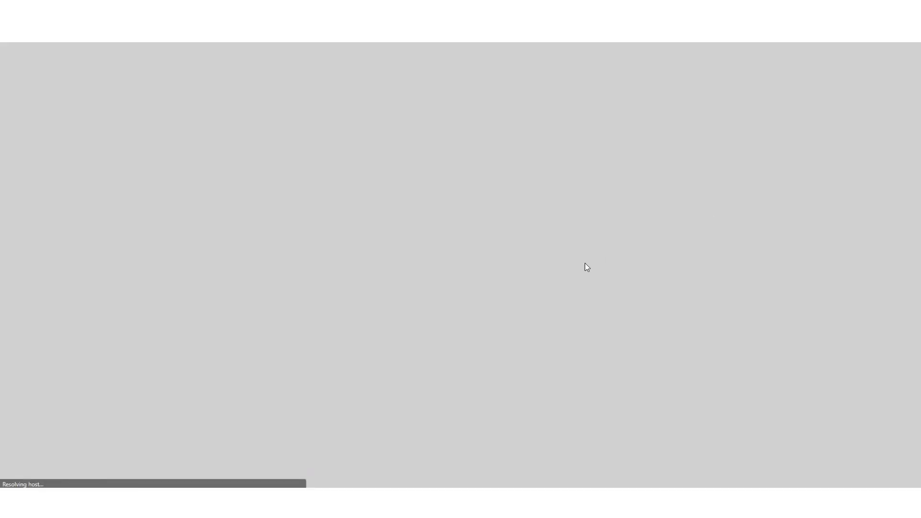
{"action": "left_click", "coordinate": [252, 172]}
{"action": "type", "text": "curre"}
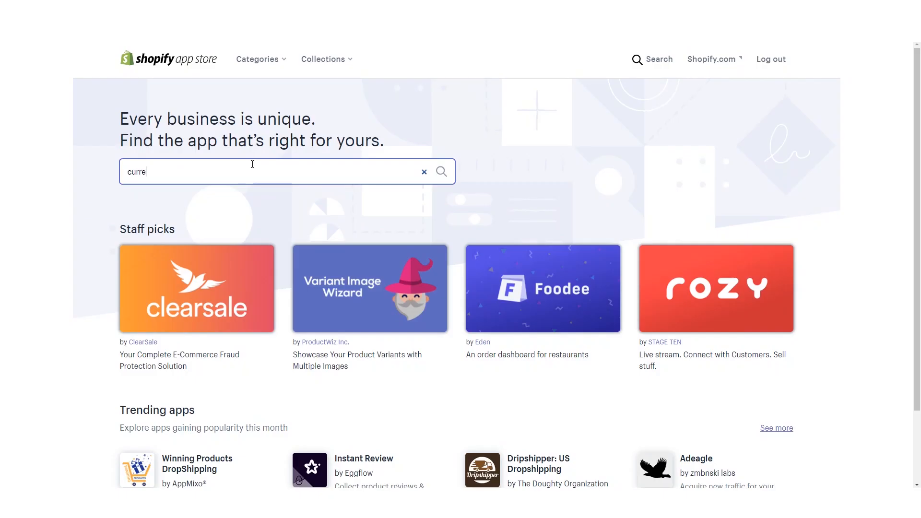
{"action": "type", "text": "ncy"}
{"action": "type", "text": "converter"}
{"action": "key", "text": "Return"}
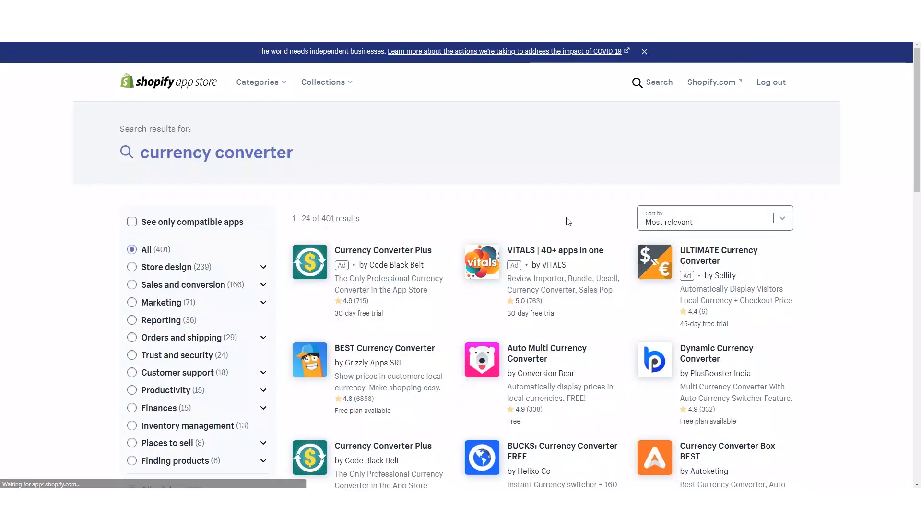
Open the BEST Currency Converter listing by Grizzly Apps SRL from the search results and install the app on the store.
{"action": "scroll", "coordinate": [460, 297], "scroll_direction": "down", "scroll_amount": 2}
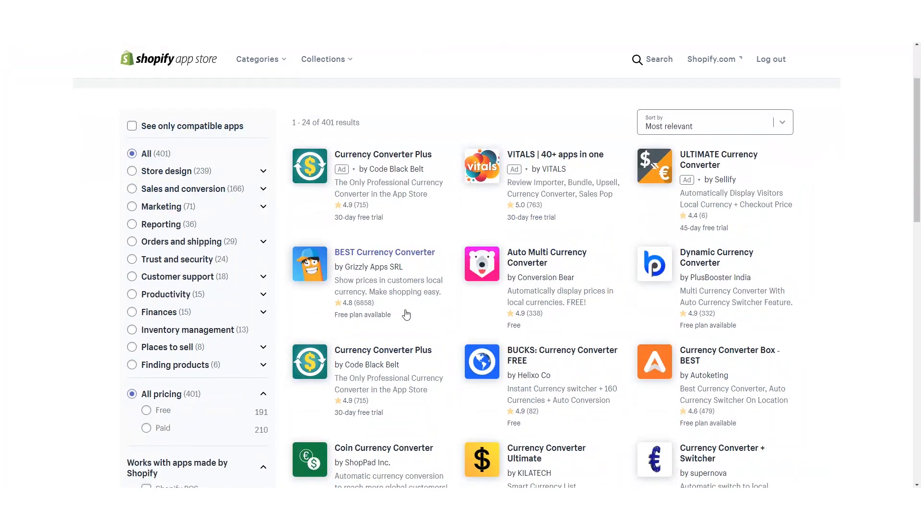
{"action": "left_click_drag", "start_coordinate": [446, 307], "coordinate": [300, 251]}
{"action": "left_click", "coordinate": [405, 246]}
{"action": "left_click", "coordinate": [411, 264]}
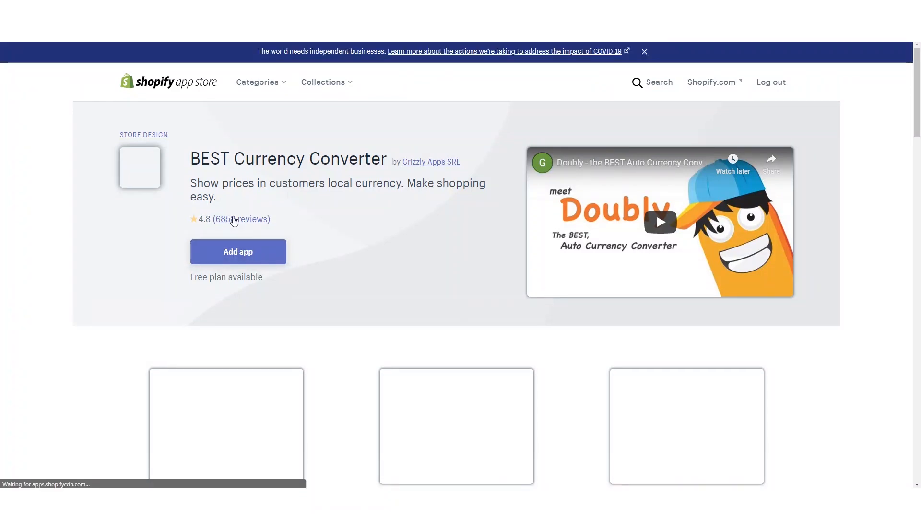
{"action": "left_click", "coordinate": [255, 258]}
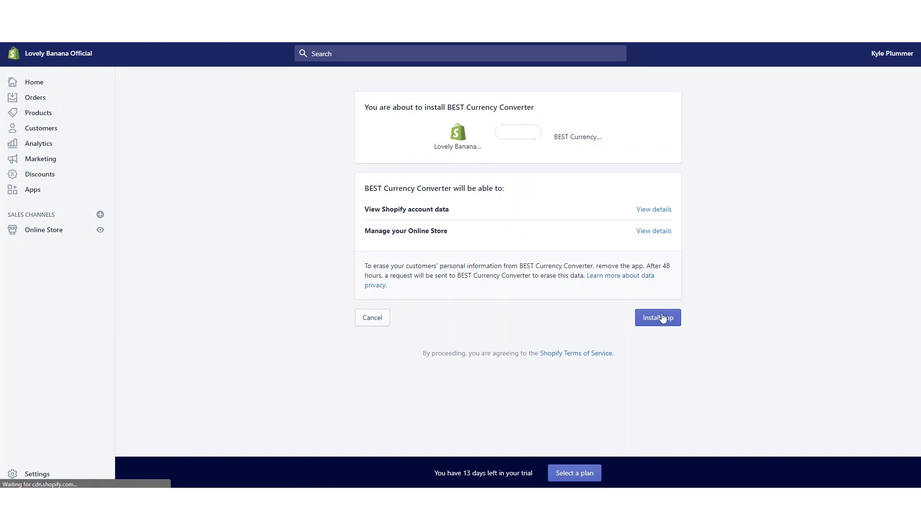
{"action": "left_click", "coordinate": [663, 319]}
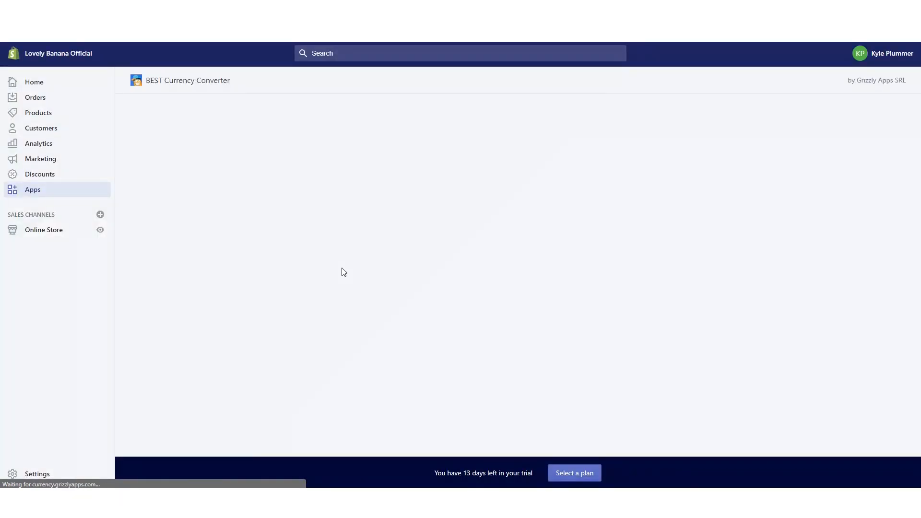
Try to choose the BEST Currency Converter membership plan for up to 5 currencies, and dismiss the notice.
{"action": "scroll", "coordinate": [553, 257], "scroll_direction": "down", "scroll_amount": 3}
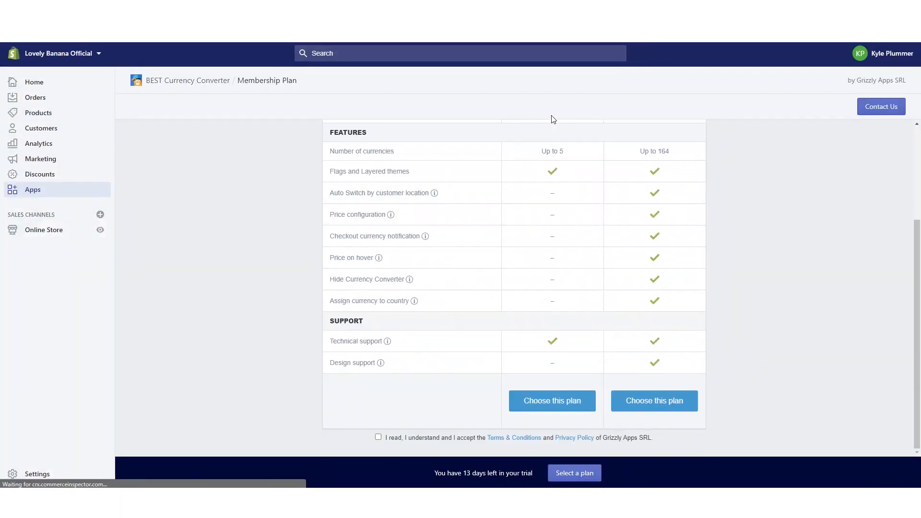
{"action": "left_click", "coordinate": [547, 408]}
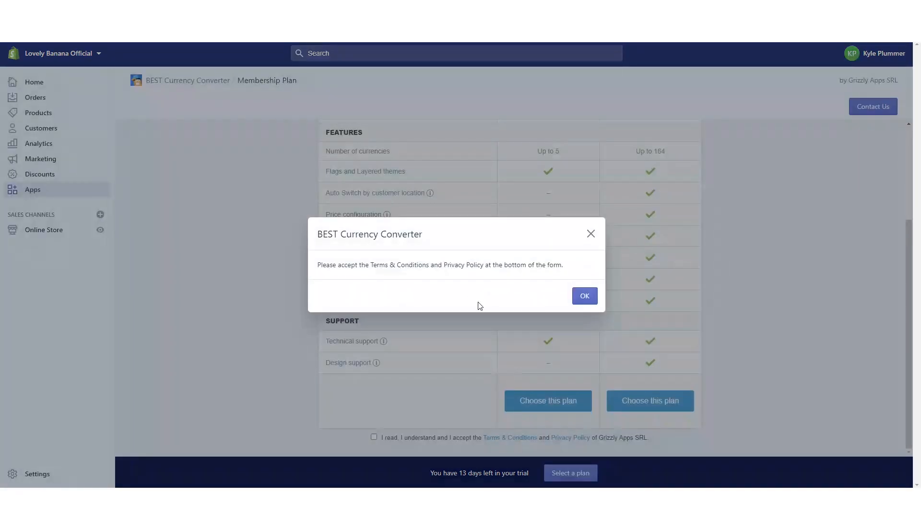
{"action": "left_click", "coordinate": [580, 300]}
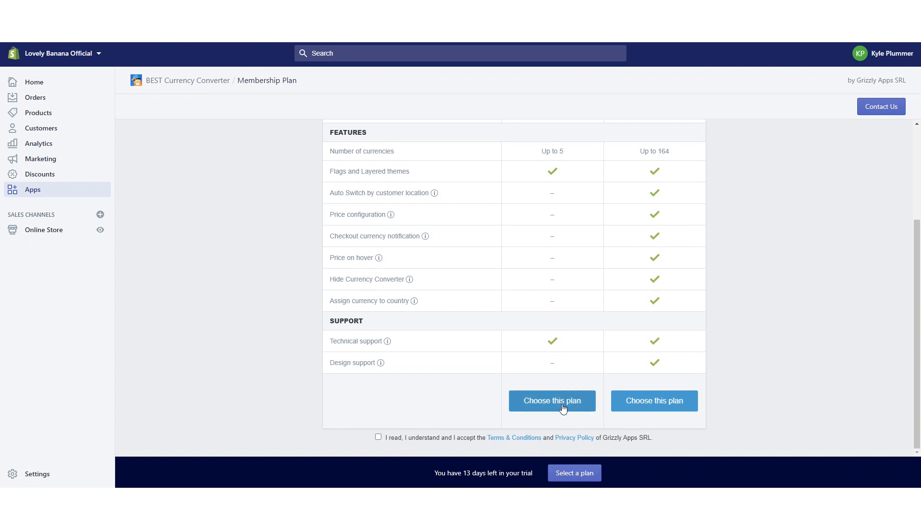
Return to the store's installed apps, visit the Shopify App Store and search for "abandonment protector".
{"action": "left_click", "coordinate": [44, 193]}
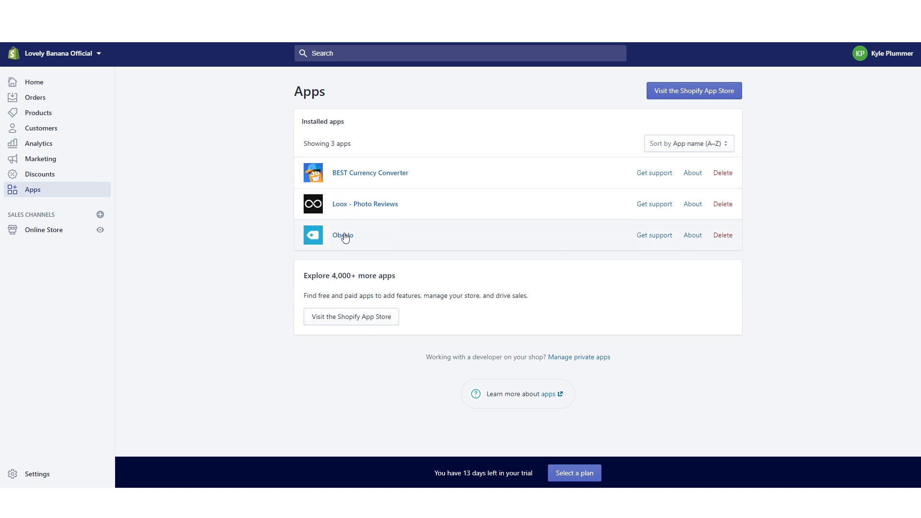
{"action": "left_click", "coordinate": [683, 92]}
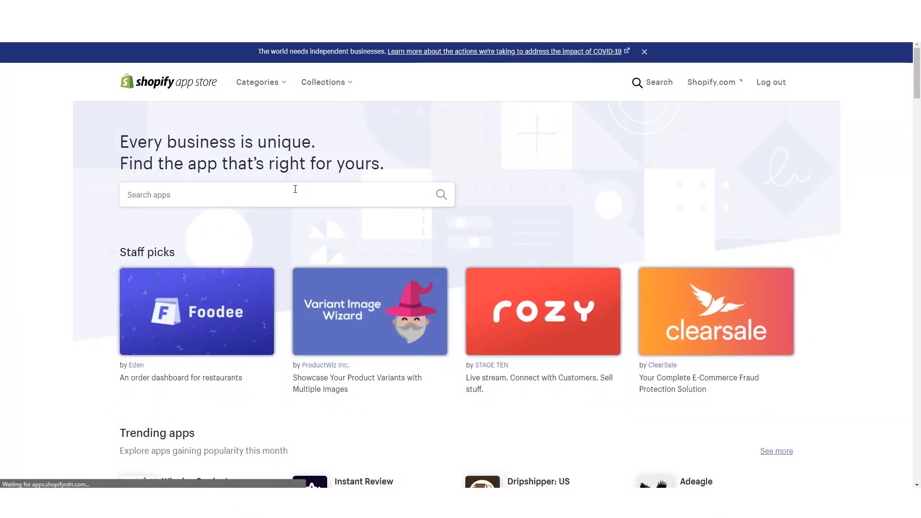
{"action": "left_click", "coordinate": [284, 194]}
{"action": "type", "text": "abandom"}
{"action": "key", "text": "BackSpace"}
{"action": "type", "text": "nment protector"}
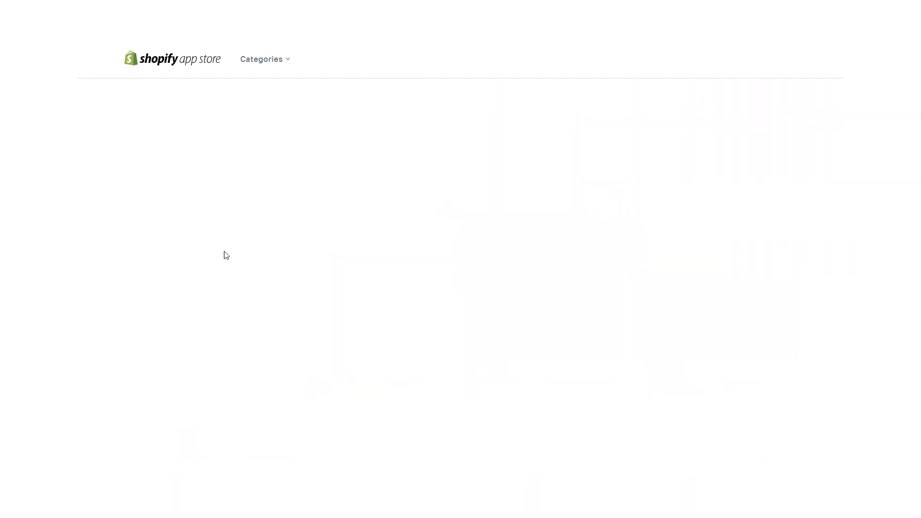
Open the Abandonment Protector listing by Chilliapps from the search results and install the app on the store.
{"action": "scroll", "coordinate": [371, 382], "scroll_direction": "down", "scroll_amount": 2}
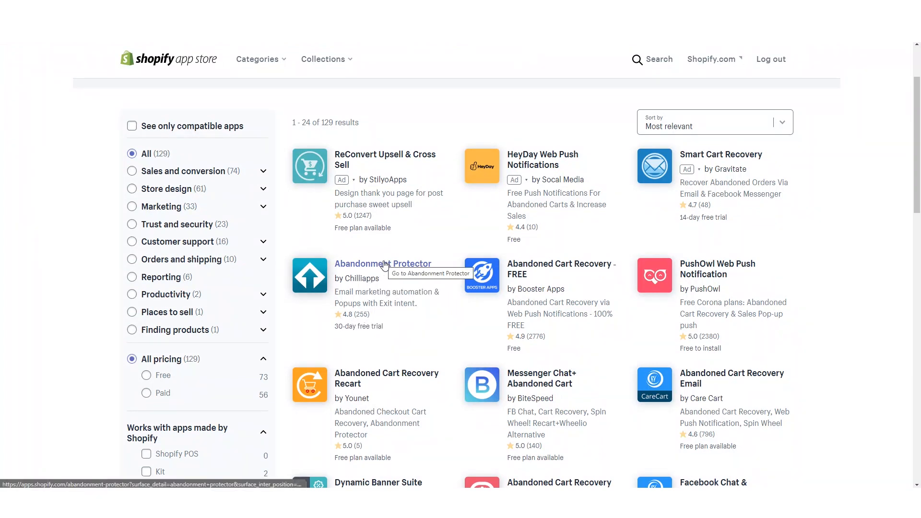
{"action": "left_click", "coordinate": [381, 293]}
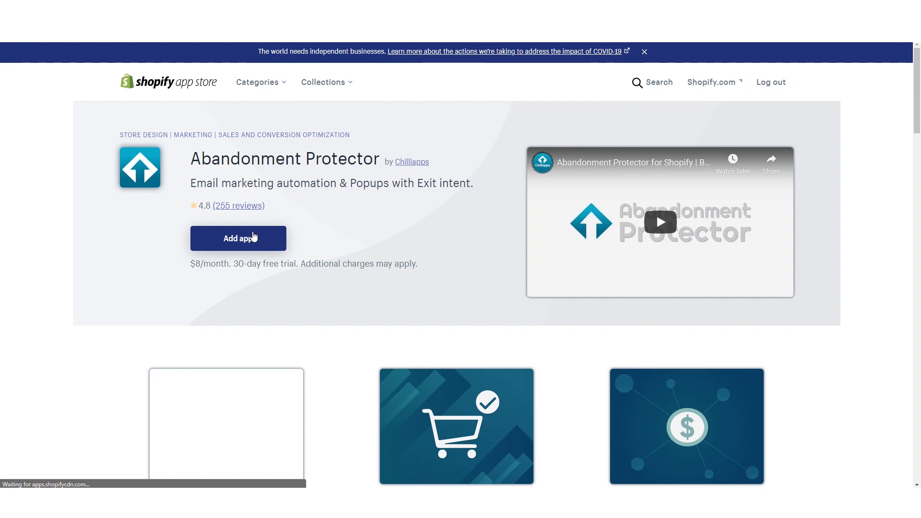
{"action": "left_click", "coordinate": [256, 235]}
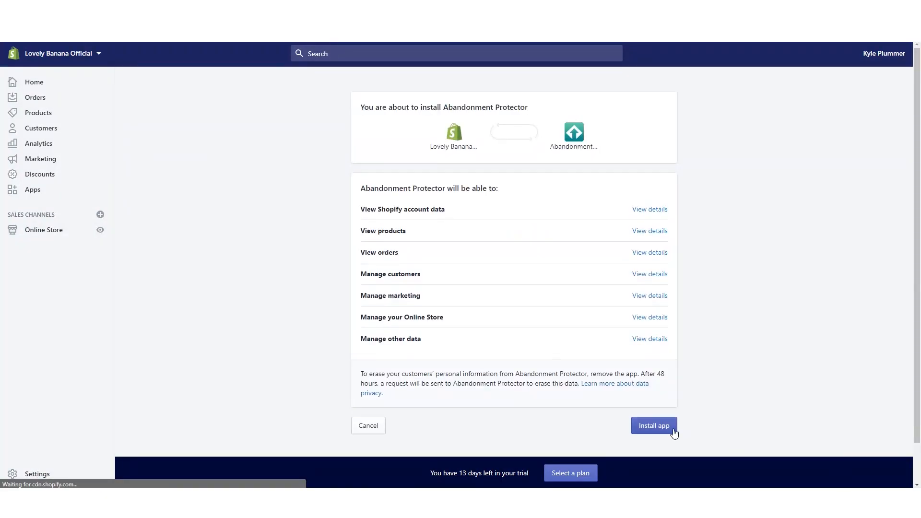
{"action": "left_click", "coordinate": [673, 430]}
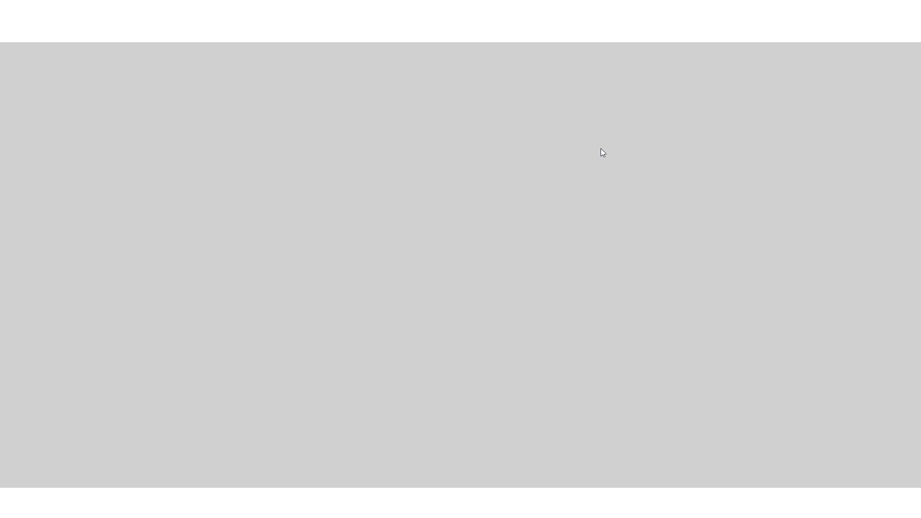
{"action": "scroll", "coordinate": [576, 271], "scroll_direction": "down", "scroll_amount": 1}
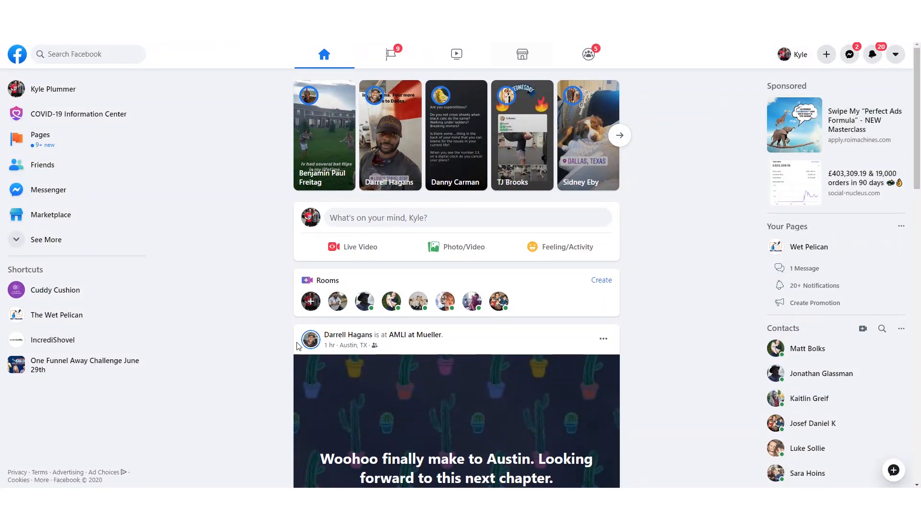
On Facebook, start a new Page, name it "Lovely Banana" and choose E-commerce Website as its category.
{"action": "left_click", "coordinate": [831, 58]}
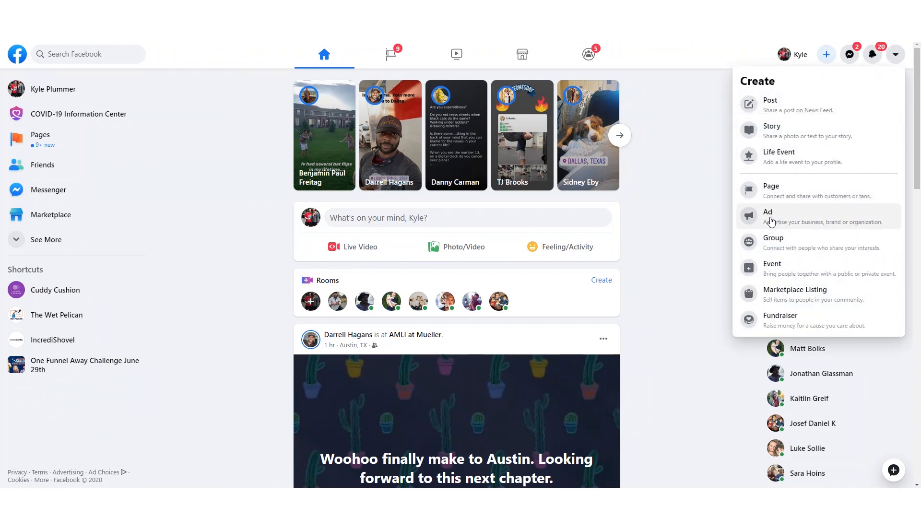
{"action": "left_click", "coordinate": [775, 190]}
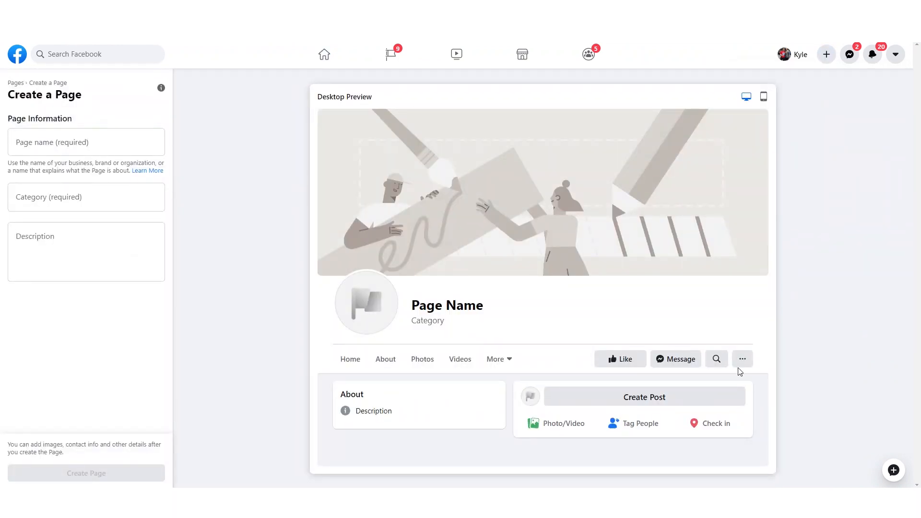
{"action": "left_click", "coordinate": [82, 138]}
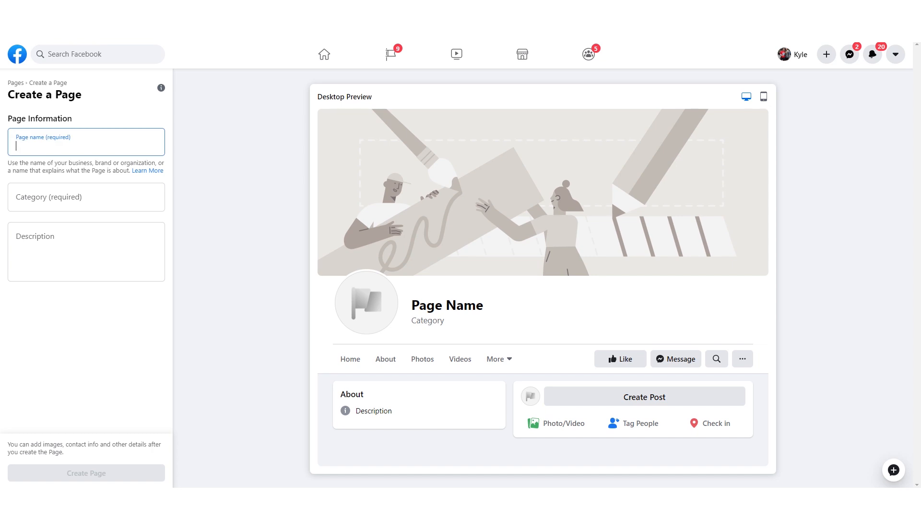
{"action": "type", "text": "Lovely Banana"}
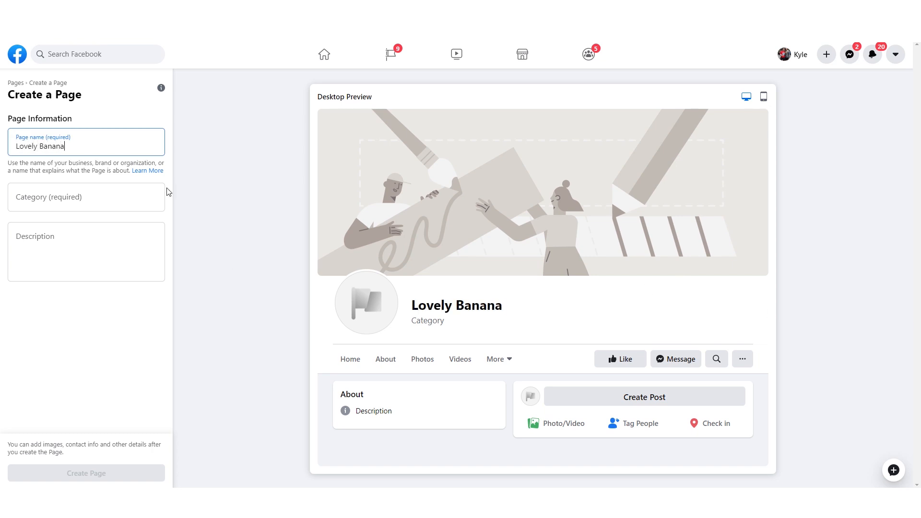
{"action": "left_click", "coordinate": [103, 192]}
{"action": "type", "text": "ec"}
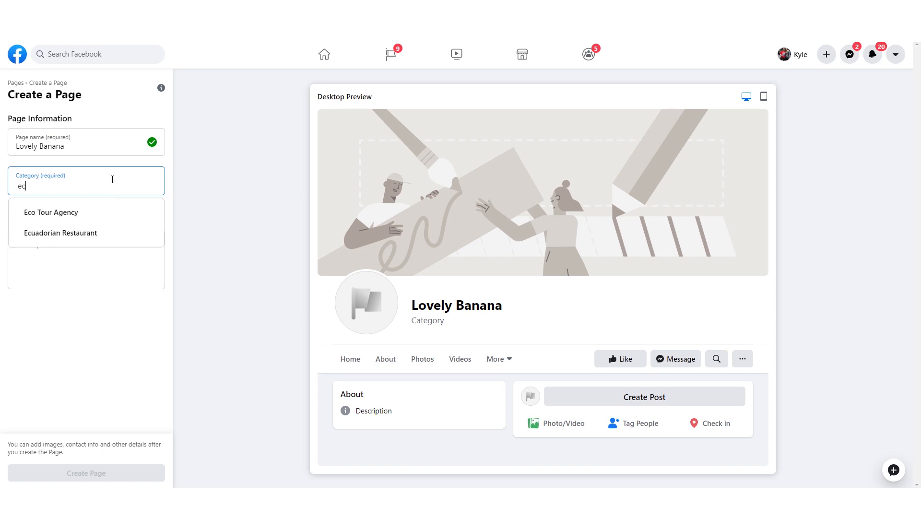
{"action": "key", "text": "BackSpace"}
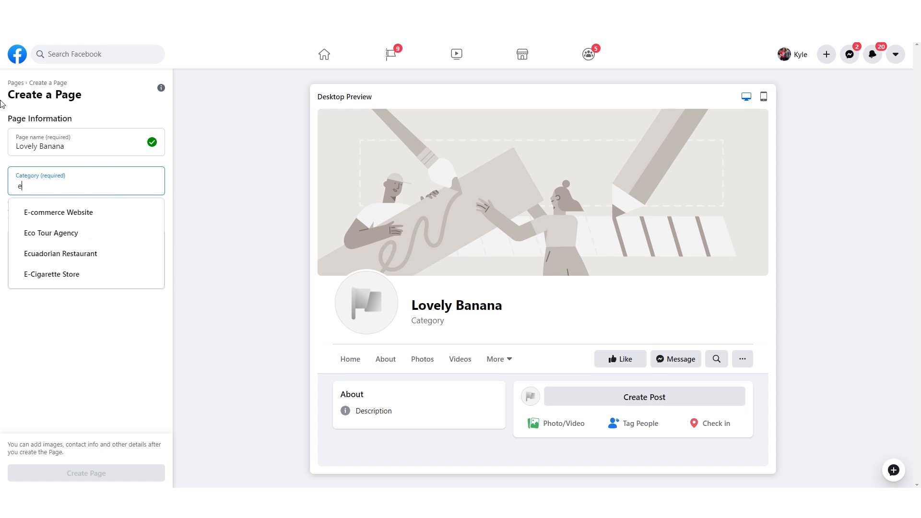
{"action": "left_click", "coordinate": [50, 211]}
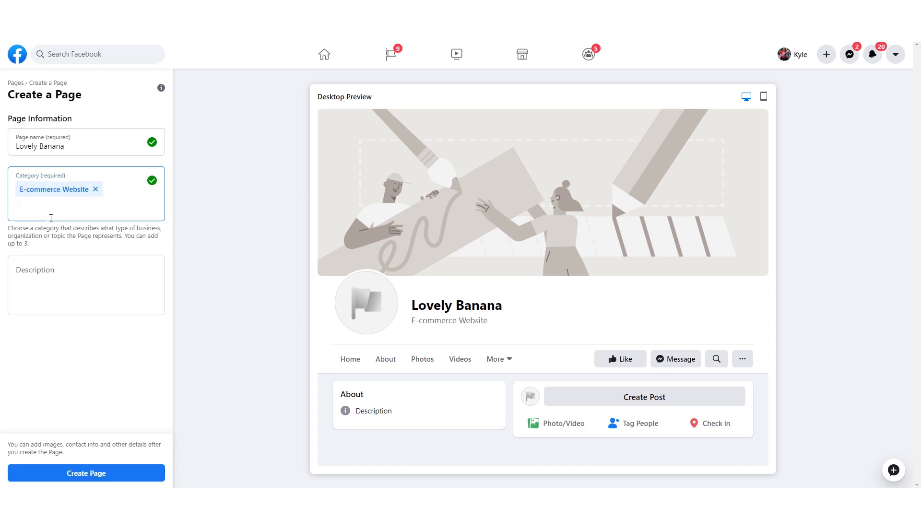
Enter the page description "We sweet products and even sweeter deals." and create the page.
{"action": "left_click", "coordinate": [101, 283]}
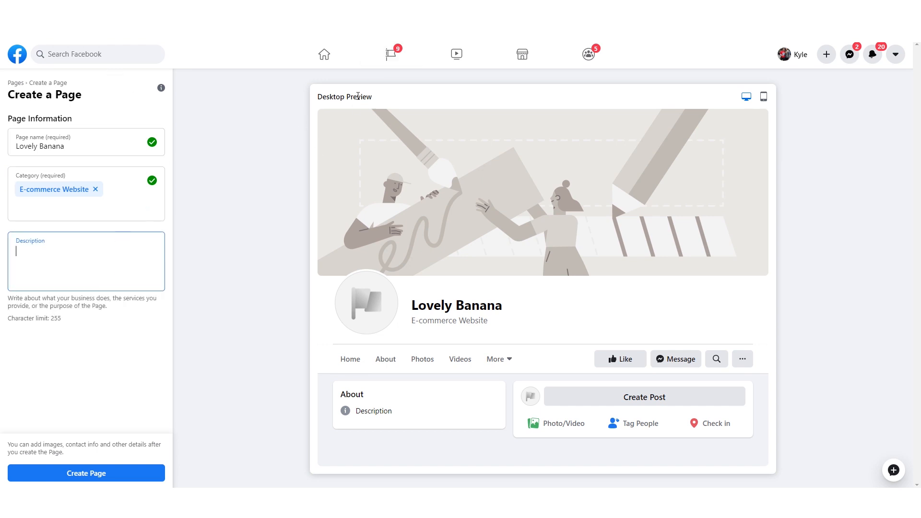
{"action": "type", "text": "We"}
{"action": "type", "text": " sell sw"}
{"action": "key", "text": "BackSpace"}
{"action": "key", "text": "BackSpace"}
{"action": "key", "text": "BackSpace"}
{"action": "key", "text": "BackSpace"}
{"action": "key", "text": "BackSpace"}
{"action": "key", "text": "BackSpace"}
{"action": "key", "text": "BackSpace"}
{"action": "left_click_drag", "start_coordinate": [55, 267], "coordinate": [30, 261]}
{"action": "type", "text": "sweet products and even sweeter deals."}
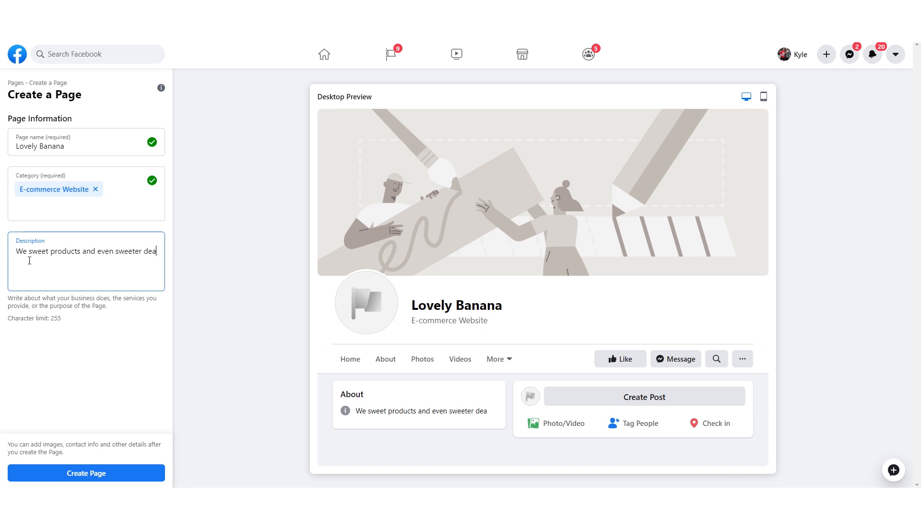
{"action": "left_click", "coordinate": [113, 474]}
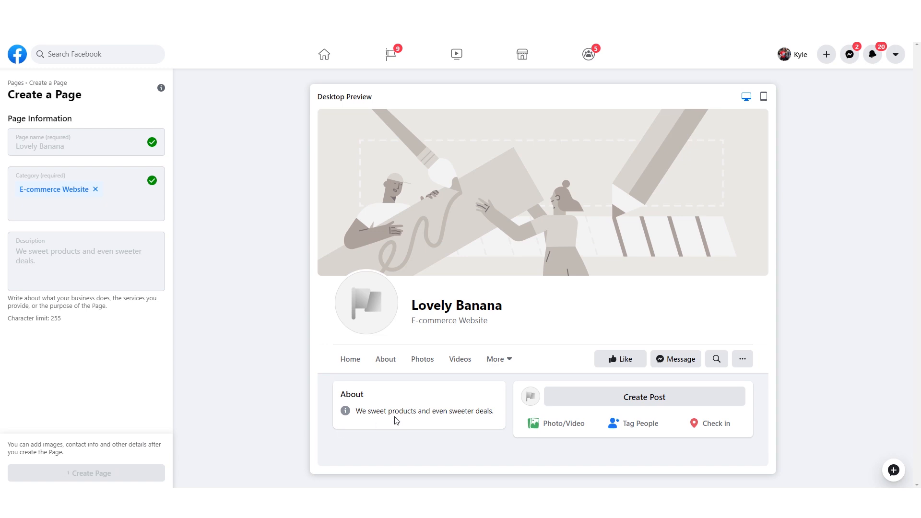
Upload the Lovely Banana logo from the desktop folder as the page's profile picture.
{"action": "left_click", "coordinate": [87, 365]}
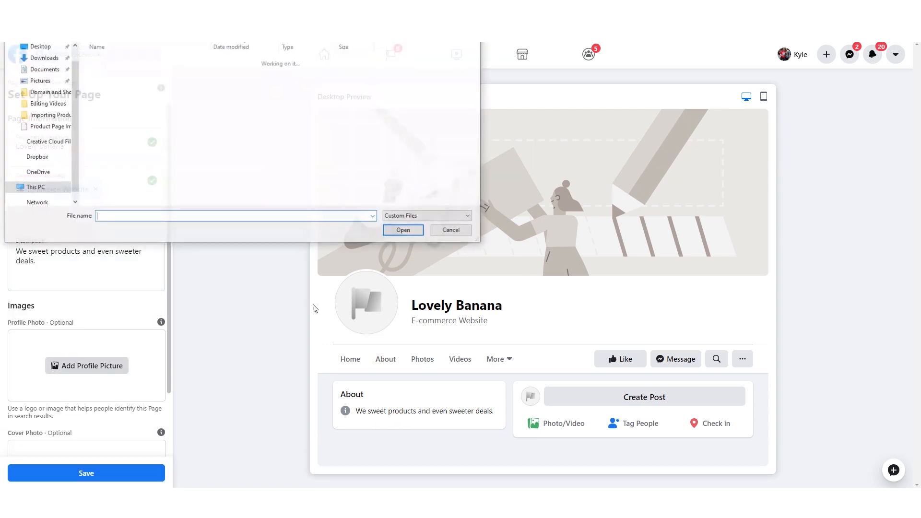
{"action": "left_click", "coordinate": [40, 46]}
{"action": "left_click_drag", "start_coordinate": [477, 67], "coordinate": [486, 148]}
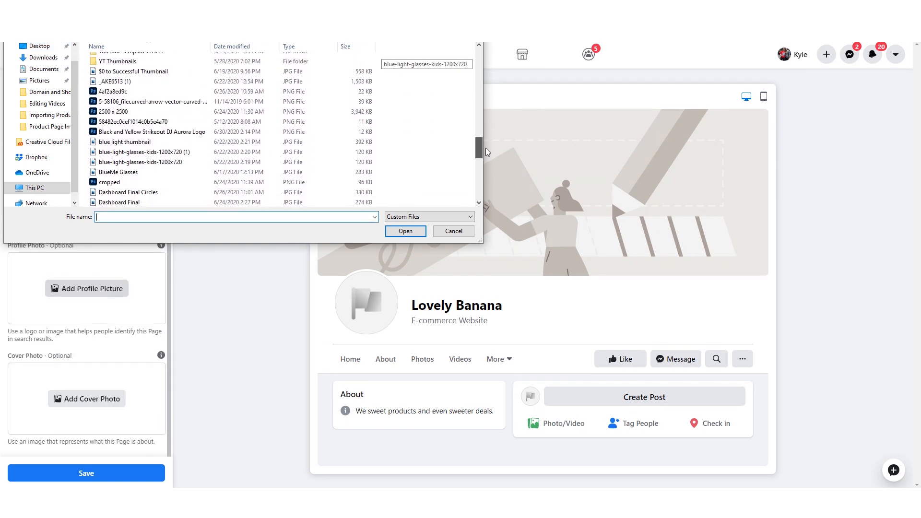
{"action": "left_click", "coordinate": [247, 131]}
{"action": "left_click", "coordinate": [415, 230]}
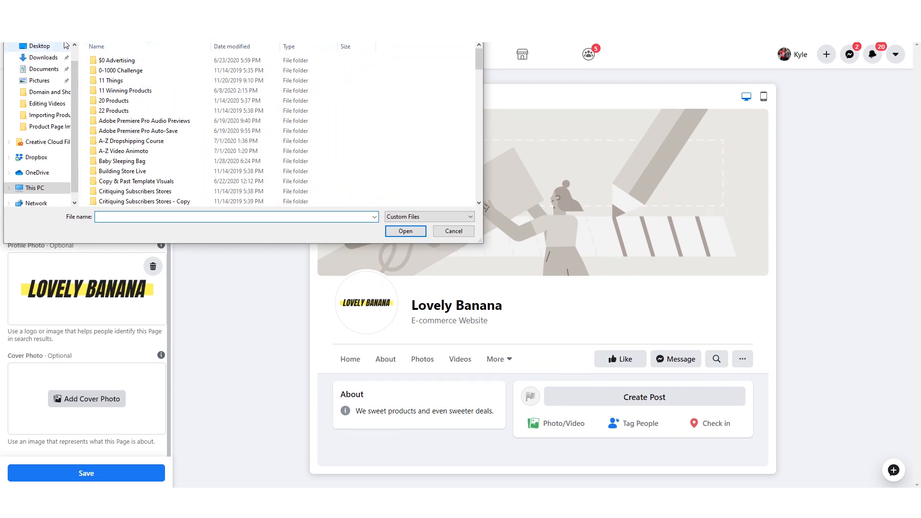
{"action": "left_click_drag", "start_coordinate": [479, 62], "coordinate": [485, 173]}
{"action": "left_click", "coordinate": [202, 83]}
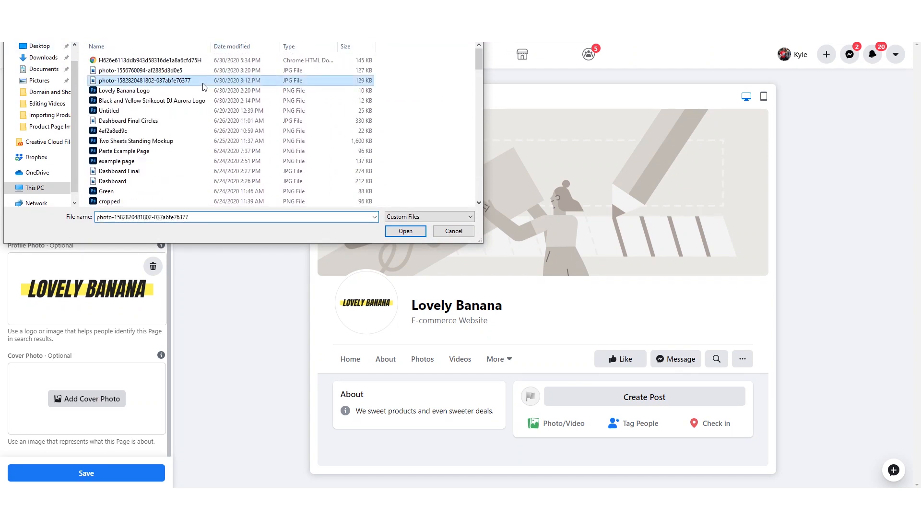
{"action": "left_click", "coordinate": [405, 230]}
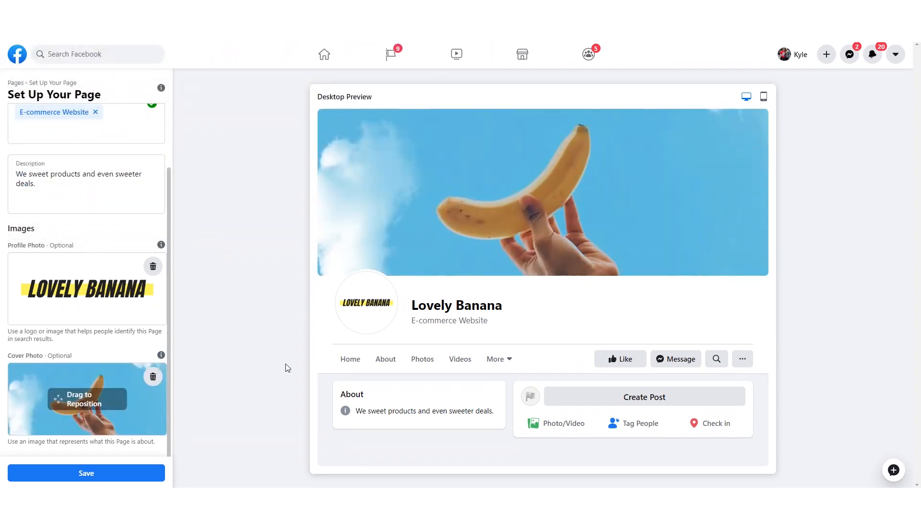
{"action": "left_click", "coordinate": [93, 473]}
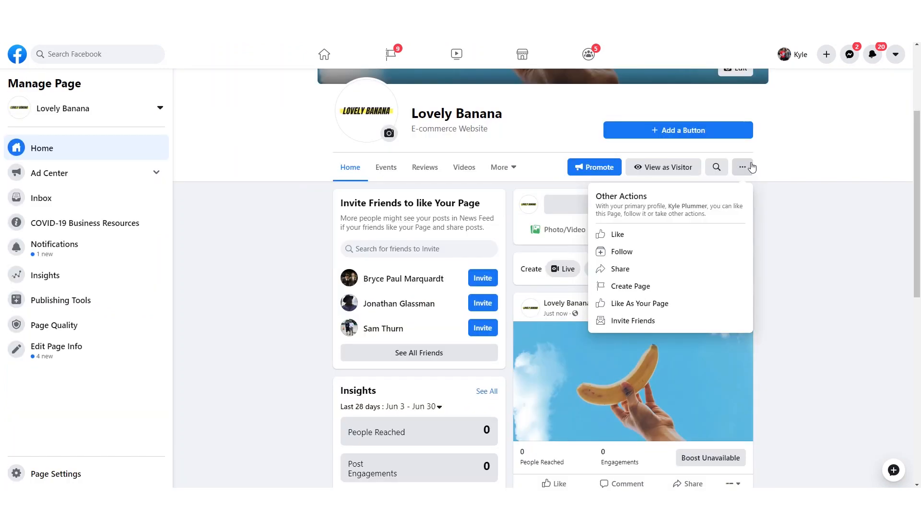
Open the page info for editing and mark the page as not having a location.
{"action": "left_click", "coordinate": [748, 166]}
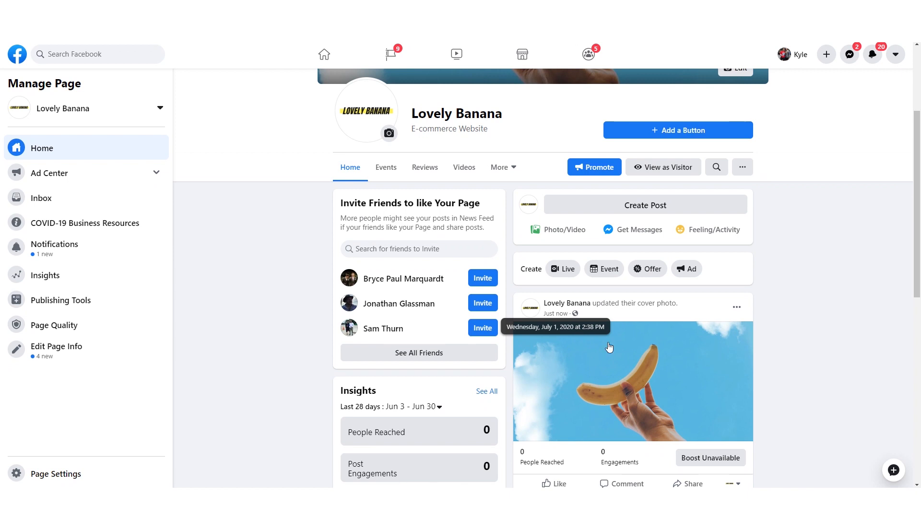
{"action": "left_click", "coordinate": [62, 354]}
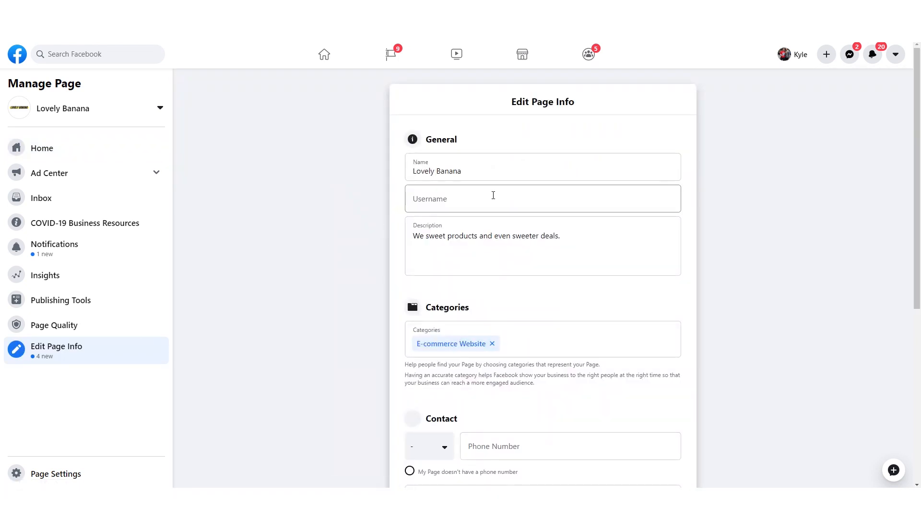
{"action": "scroll", "coordinate": [471, 120], "scroll_direction": "down", "scroll_amount": 2}
{"action": "scroll", "coordinate": [464, 173], "scroll_direction": "down", "scroll_amount": 3}
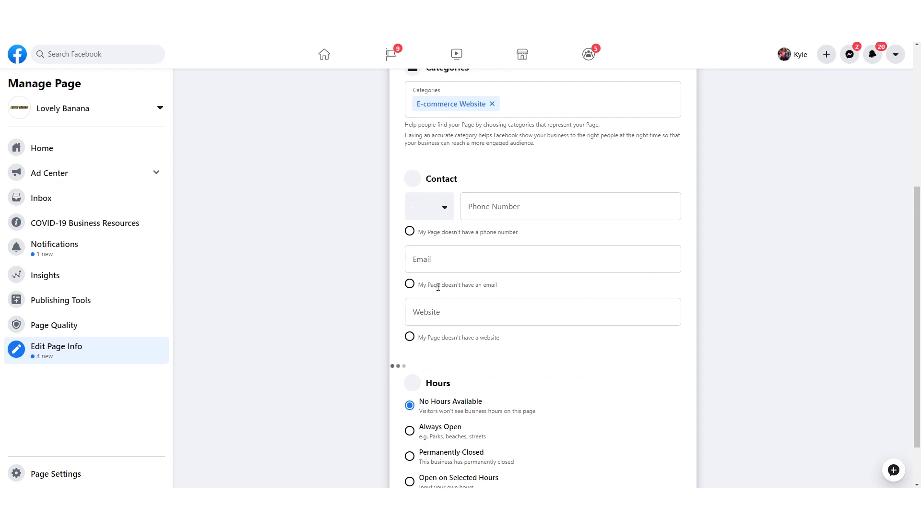
{"action": "scroll", "coordinate": [431, 283], "scroll_direction": "down", "scroll_amount": 1}
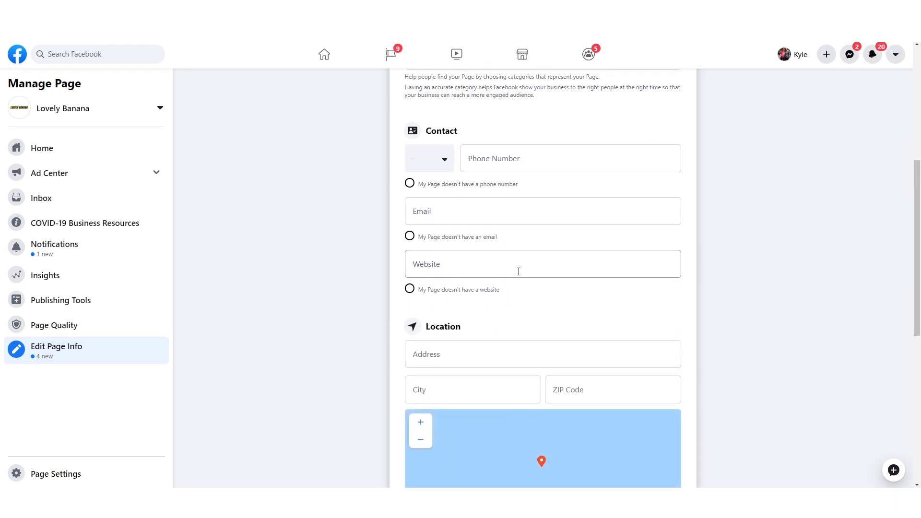
{"action": "scroll", "coordinate": [518, 271], "scroll_direction": "down", "scroll_amount": 3}
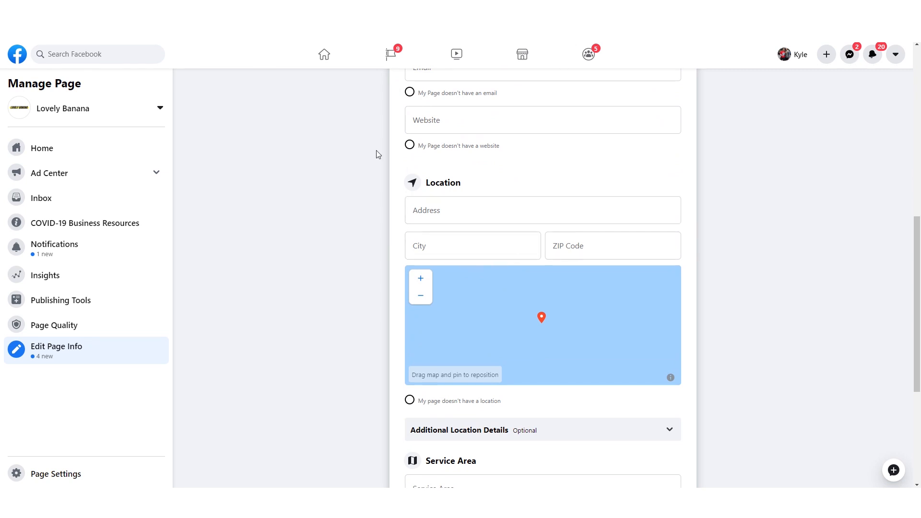
{"action": "scroll", "coordinate": [548, 322], "scroll_direction": "down", "scroll_amount": 1}
{"action": "left_click", "coordinate": [410, 402]}
{"action": "left_click_drag", "start_coordinate": [501, 402], "coordinate": [416, 401]}
{"action": "scroll", "coordinate": [382, 402], "scroll_direction": "down", "scroll_amount": 4}
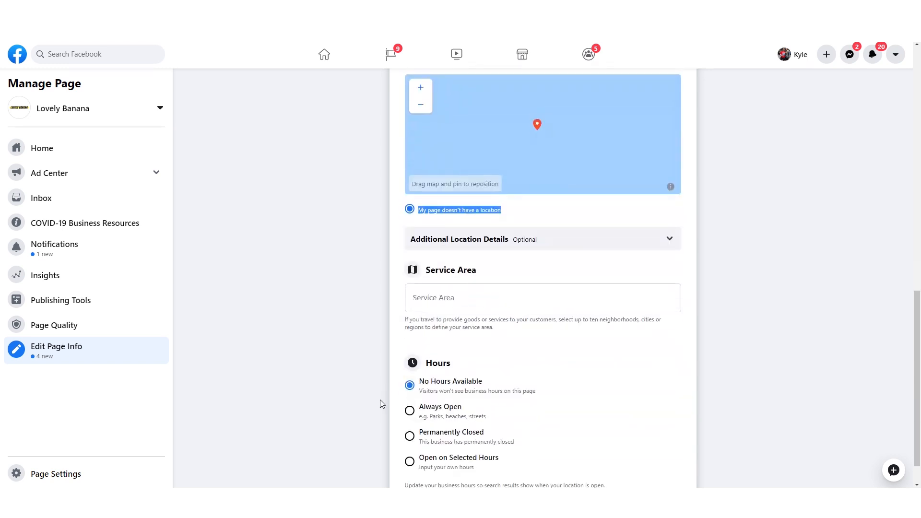
{"action": "scroll", "coordinate": [618, 181], "scroll_direction": "up", "scroll_amount": 13}
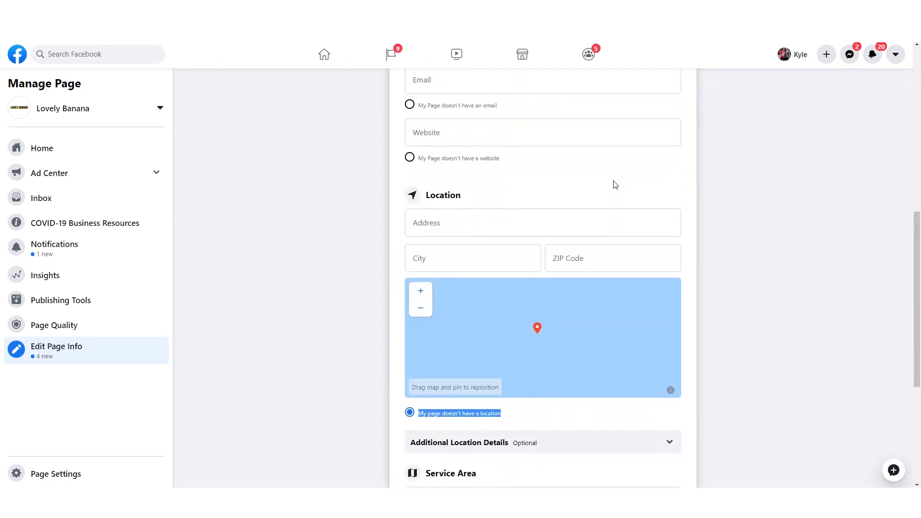
{"action": "scroll", "coordinate": [567, 416], "scroll_direction": "down", "scroll_amount": 5}
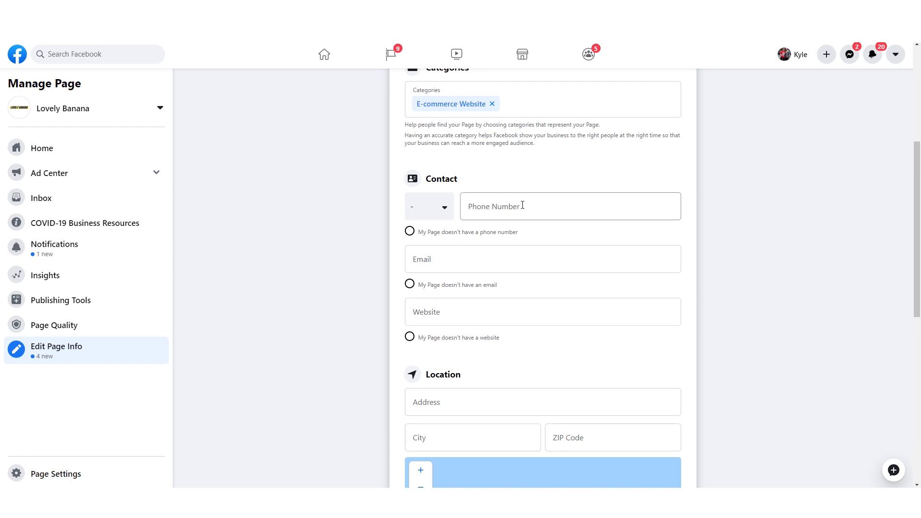
{"action": "left_click", "coordinate": [86, 331]}
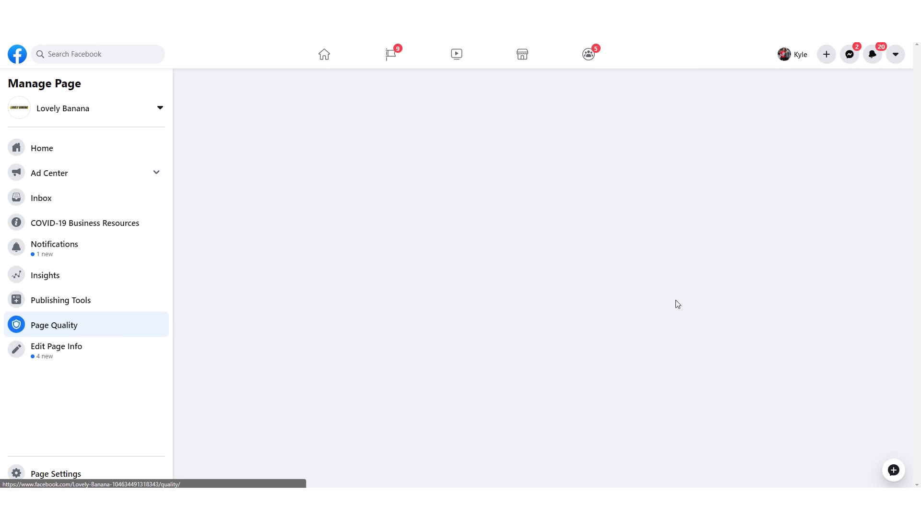
{"action": "left_click", "coordinate": [56, 348]}
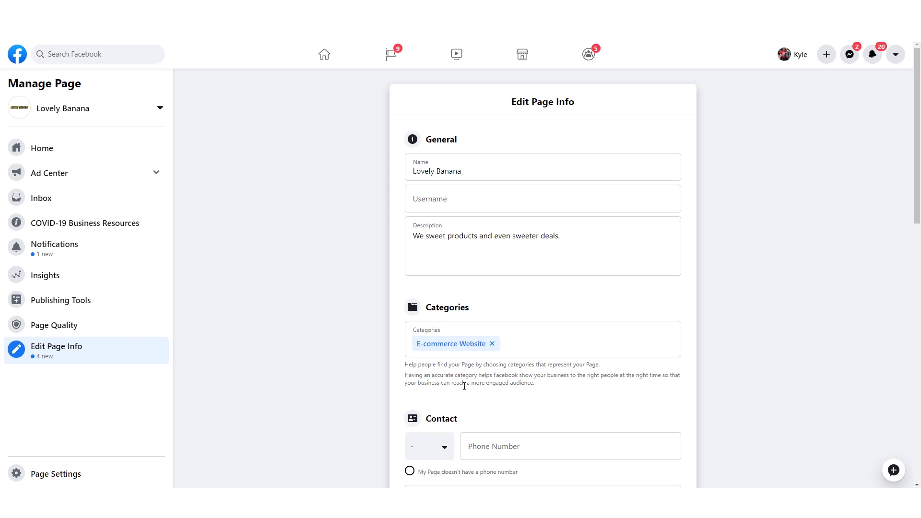
Open the page moderation settings and block the words walmart, wal mart, scam, scammers, didn't, receive, shipping, order and bad.
{"action": "left_click", "coordinate": [39, 473]}
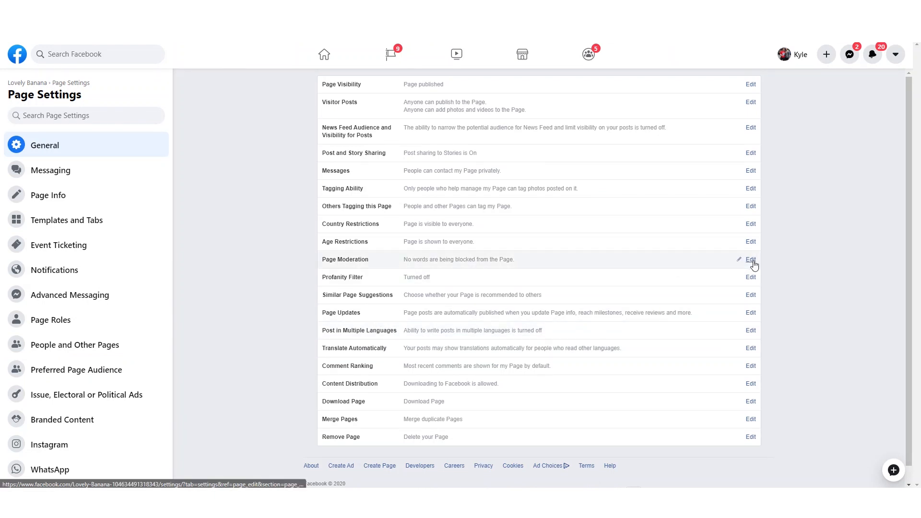
{"action": "left_click", "coordinate": [751, 260]}
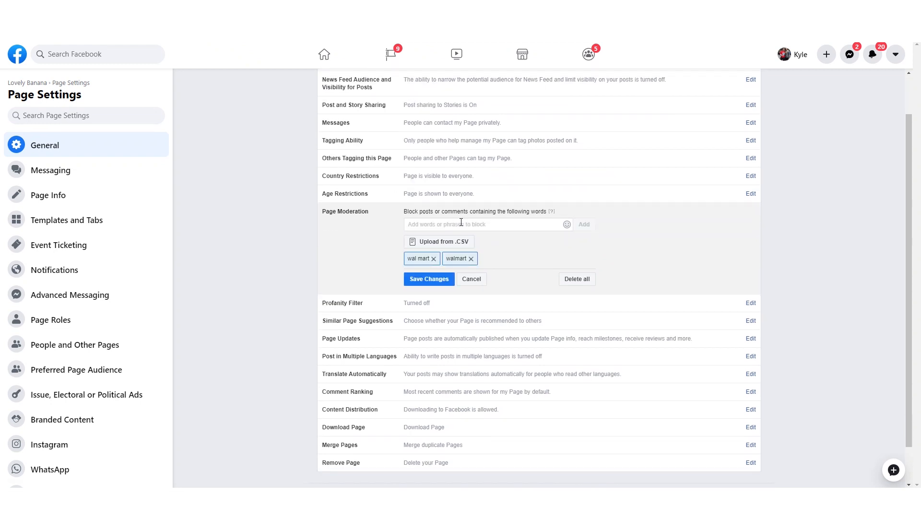
{"action": "key", "text": "Return"}
{"action": "type", "text": "receive"}
{"action": "key", "text": "Return"}
{"action": "type", "text": "shipping"}
{"action": "key", "text": "Return"}
{"action": "type", "text": "order"}
{"action": "key", "text": "Return"}
{"action": "type", "text": "bad"}
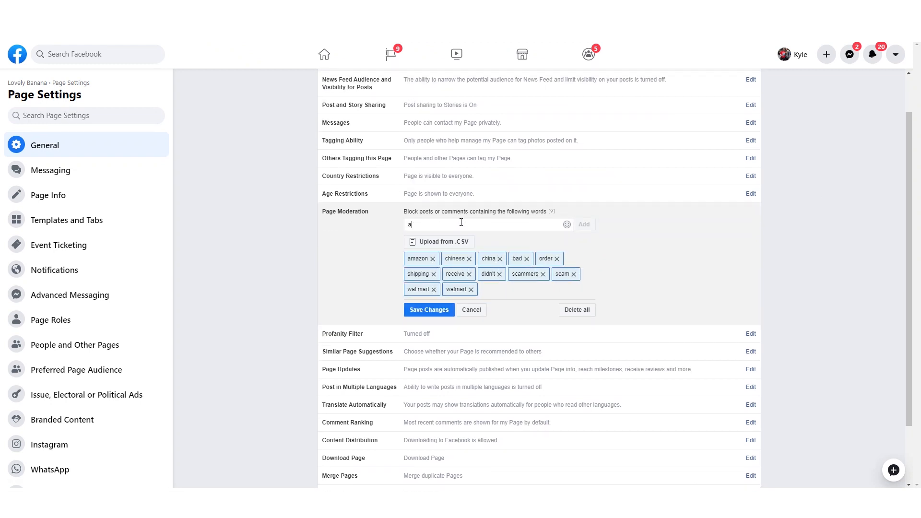
{"action": "key", "text": "Return"}
Add china, chinese, amazon, arrived, cheap, weeks, waiting, week, waited and poor to the blocked words.
{"action": "type", "text": "waiting"}
{"action": "key", "text": "Return"}
{"action": "type", "text": "week"}
{"action": "key", "text": "Return"}
{"action": "type", "text": "waited"}
{"action": "key", "text": "Return"}
{"action": "type", "text": "poor"}
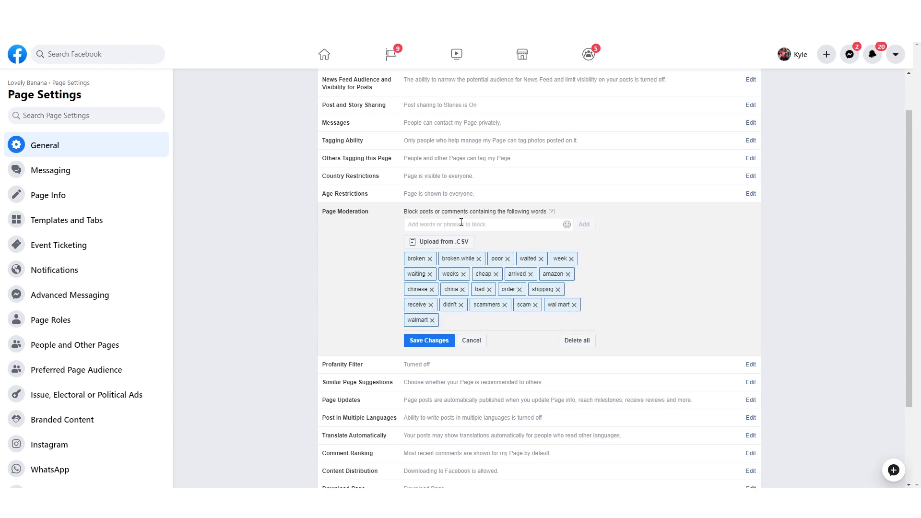
{"action": "key", "text": "Return"}
Add broken.while, broken, quality, disappointed, recieved, overpriced, safety and blender to the page's blocked words.
{"action": "type", "text": "recieved"}
{"action": "key", "text": "Return"}
{"action": "type", "text": "overpriced"}
{"action": "key", "text": "Return"}
{"action": "type", "text": "safety"}
{"action": "key", "text": "Return"}
{"action": "type", "text": "blender"}
{"action": "key", "text": "Return"}
Add screwed, brakes, ebay, aliexpress and fake to the page's blocked words.
{"action": "type", "text": "brakes"}
{"action": "key", "text": "Return"}
{"action": "type", "text": "ebay"}
{"action": "key", "text": "Return"}
{"action": "type", "text": "aliexpress"}
{"action": "key", "text": "Return"}
{"action": "type", "text": "fake"}
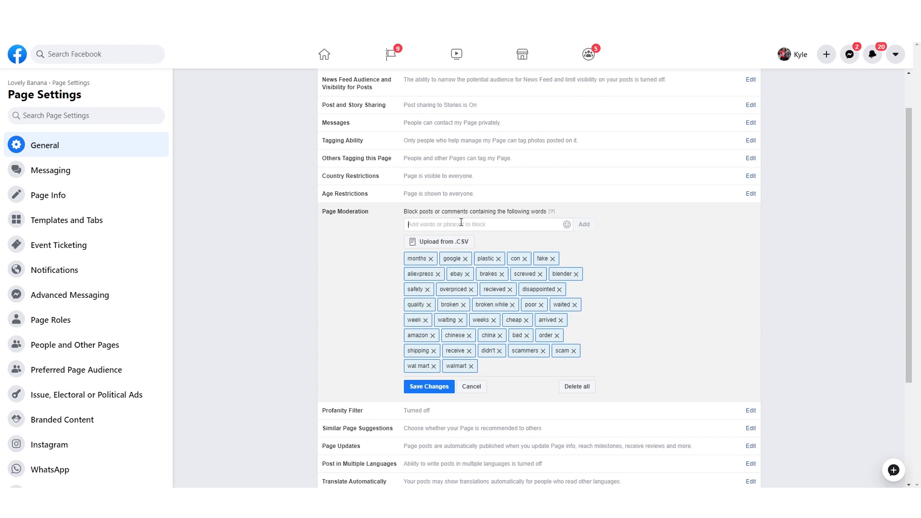
{"action": "key", "text": "Return"}
Add con, plastic, google, months, scammers.worthless, reported, ripoff, terrible and sucks to the blocked words.
{"action": "type", "text": "reported"}
{"action": "key", "text": "Return"}
{"action": "type", "text": "ripoff"}
{"action": "key", "text": "Return"}
{"action": "type", "text": "terrible"}
{"action": "key", "text": "Return"}
{"action": "type", "text": "sucks"}
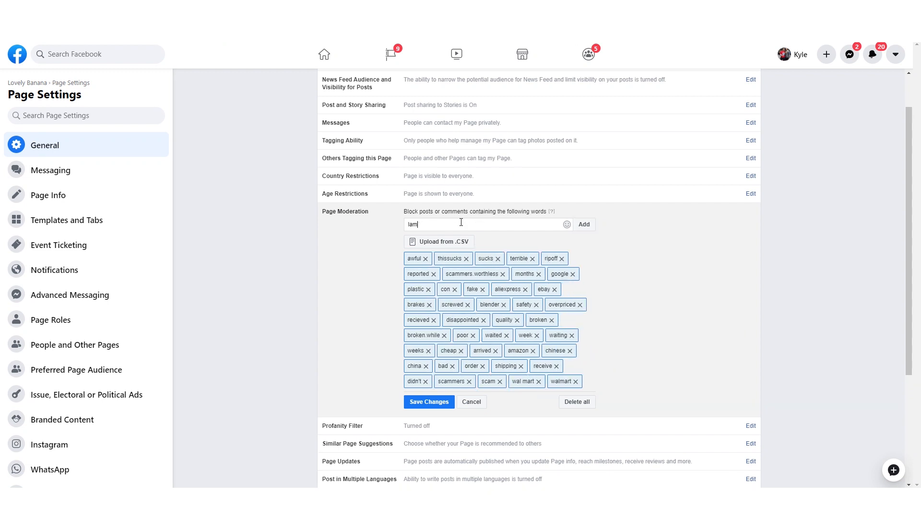
{"action": "key", "text": "Return"}
Block thissucks, awful, lame, stupid, thief, thieves, stolen, fraud, how long, how long will it take, has anyone ordered, cheaply, wish and wish.com, and save.
{"action": "type", "text": "thieves"}
{"action": "key", "text": "Return"}
{"action": "type", "text": "stolen"}
{"action": "key", "text": "Return"}
{"action": "type", "text": "fraud"}
{"action": "key", "text": "Return"}
{"action": "type", "text": "how long"}
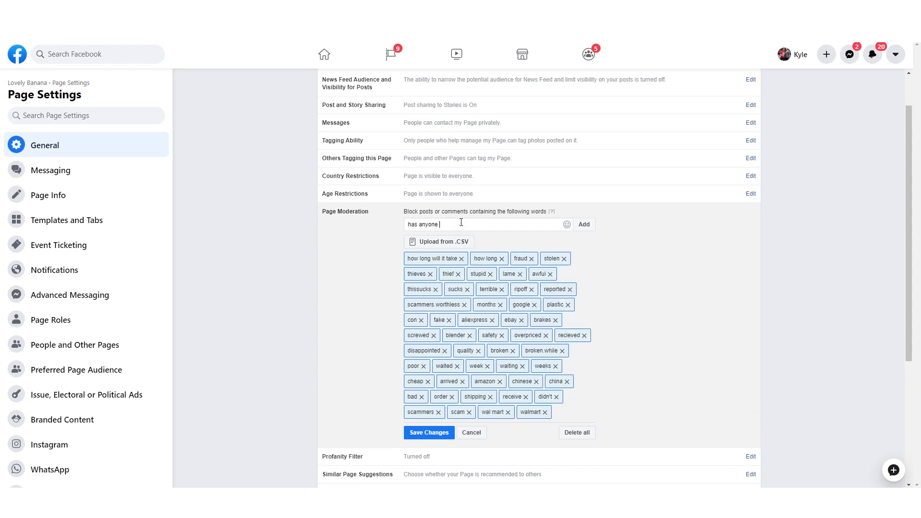
{"action": "key", "text": "Return"}
{"action": "scroll", "coordinate": [461, 223], "scroll_direction": "down", "scroll_amount": 1}
{"action": "left_click", "coordinate": [428, 423]}
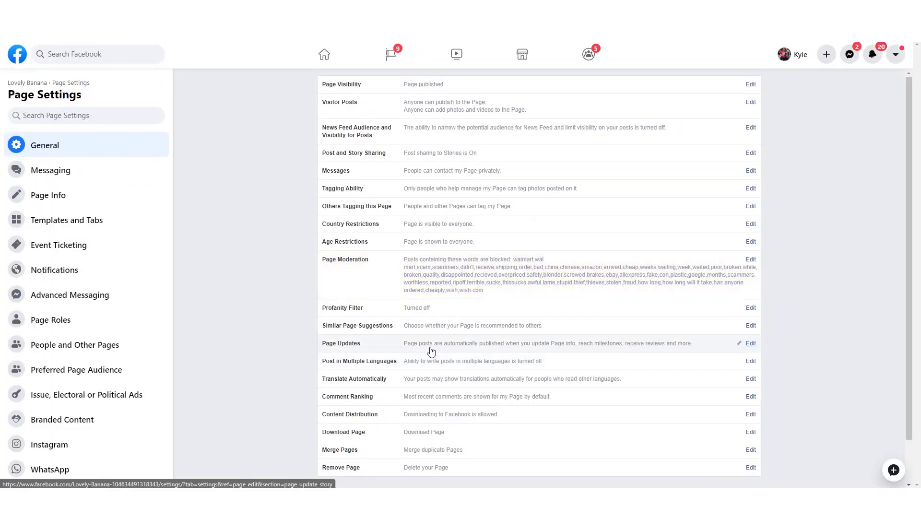
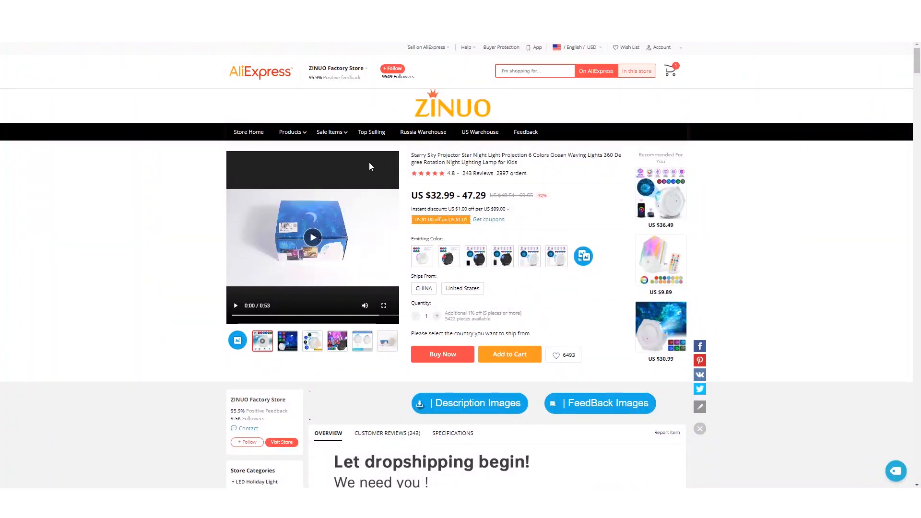
On the AliExpress listing for the starry sky projector, look through the product images and return to the product video.
{"action": "left_click", "coordinate": [287, 341]}
{"action": "left_click", "coordinate": [337, 341]}
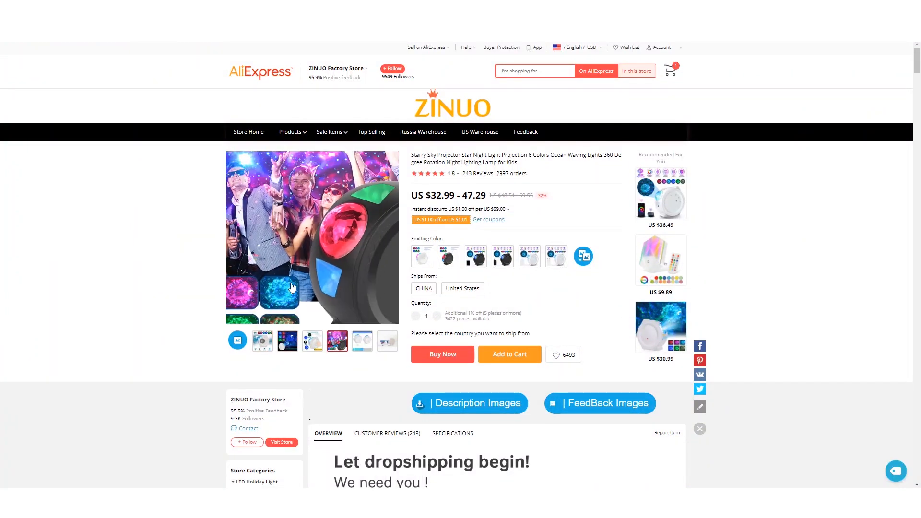
{"action": "left_click", "coordinate": [263, 341]}
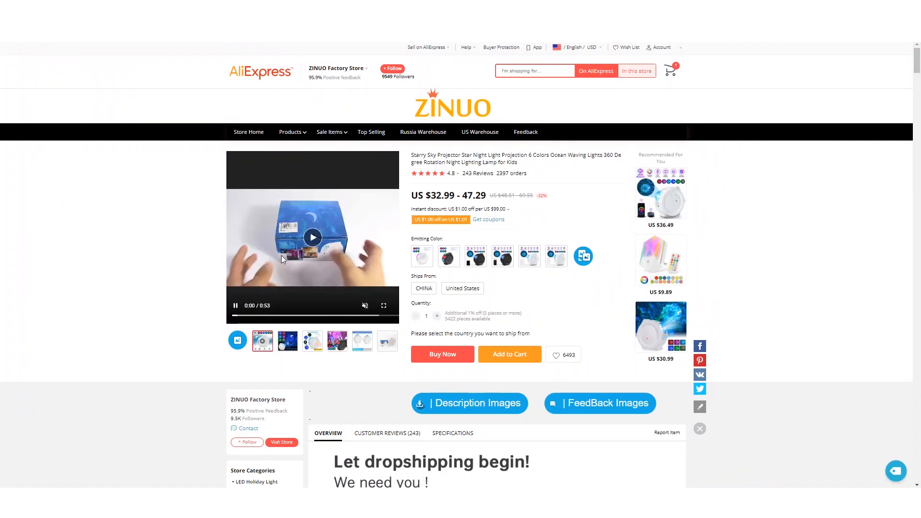
Skip through the projector's product video to its color-change scenes and turn the sound on.
{"action": "left_click", "coordinate": [260, 315]}
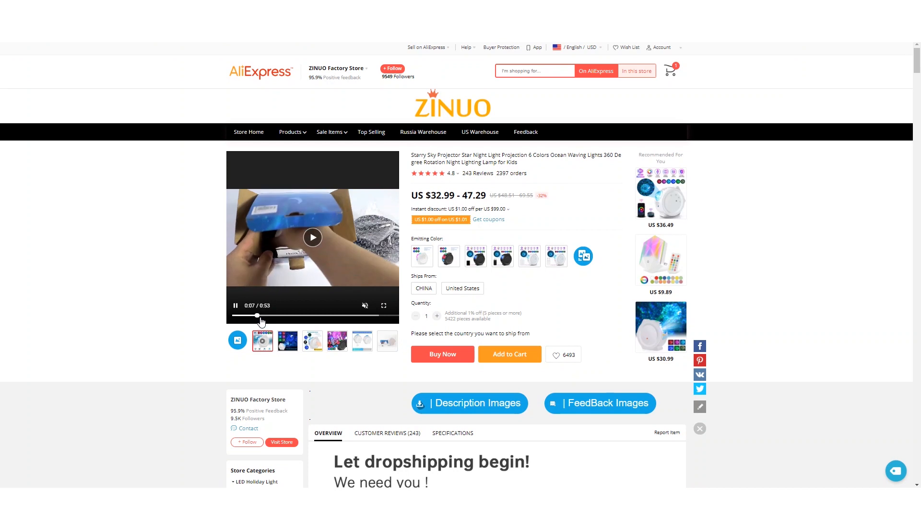
{"action": "left_click", "coordinate": [317, 316]}
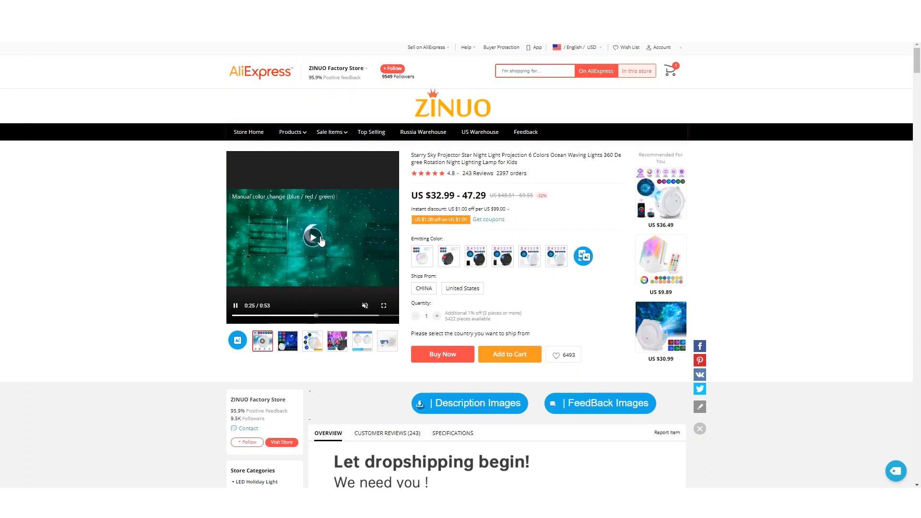
{"action": "left_click", "coordinate": [360, 316]}
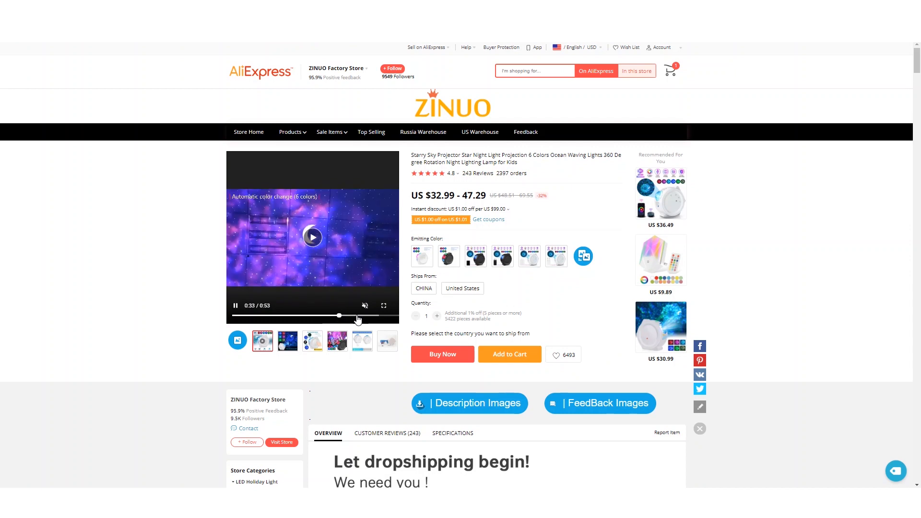
{"action": "left_click", "coordinate": [365, 306]}
{"action": "left_click", "coordinate": [338, 316]}
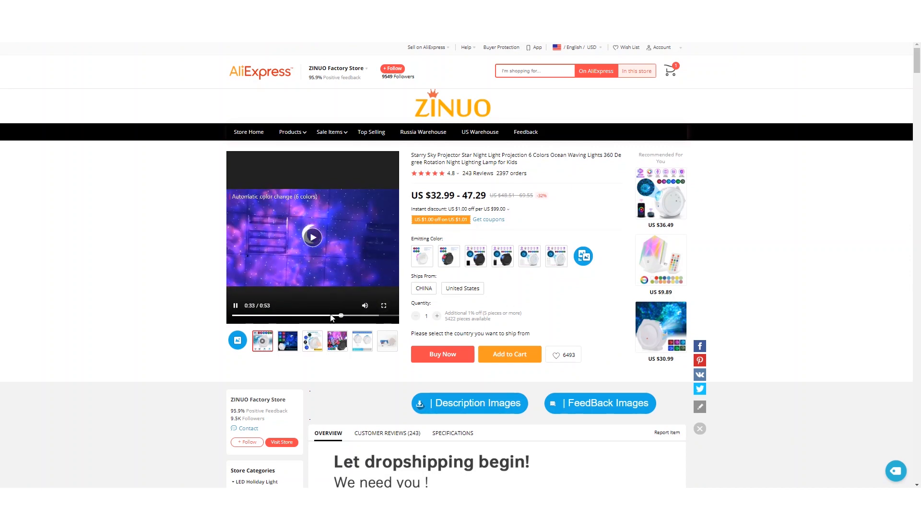
{"action": "left_click", "coordinate": [330, 317]}
{"action": "left_click_drag", "start_coordinate": [308, 316], "coordinate": [336, 318]}
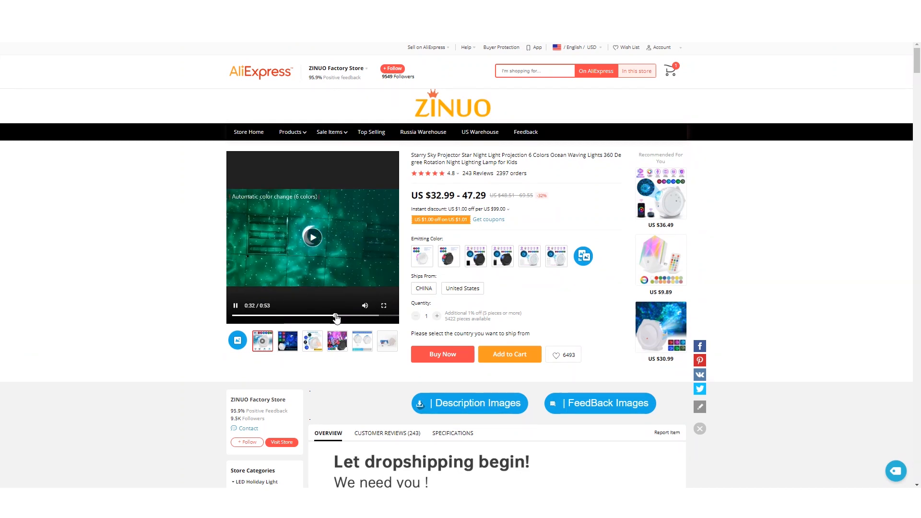
Pause the projector's product video, switch to YouTube and search for "galaxy projector light".
{"action": "left_click", "coordinate": [235, 305]}
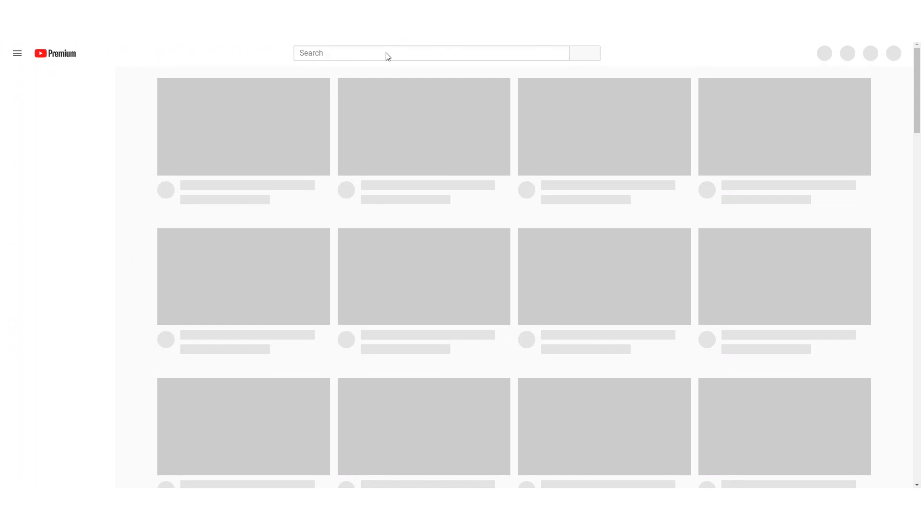
{"action": "left_click", "coordinate": [386, 53]}
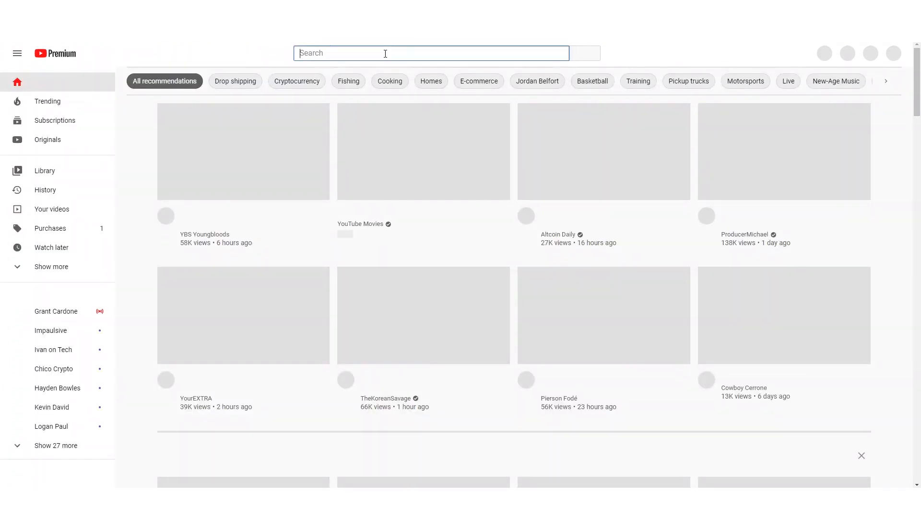
{"action": "type", "text": "galaxy"}
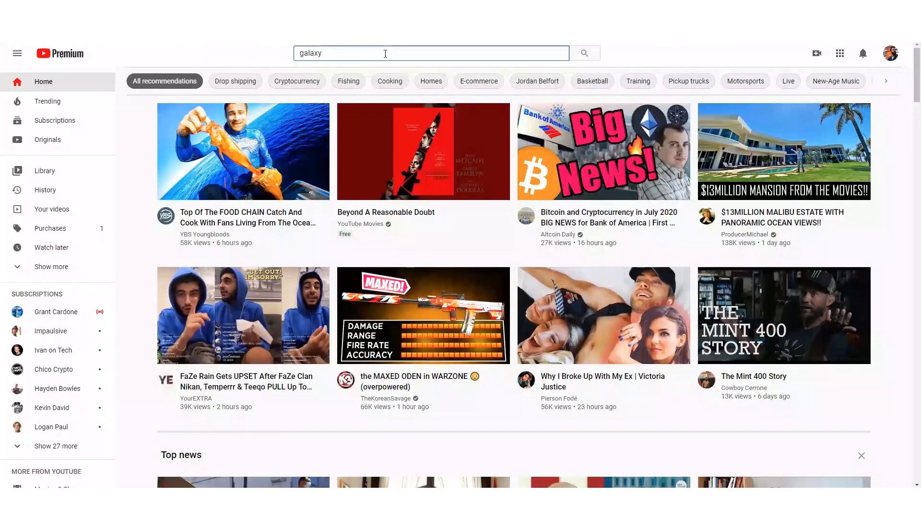
{"action": "type", "text": " projector light"}
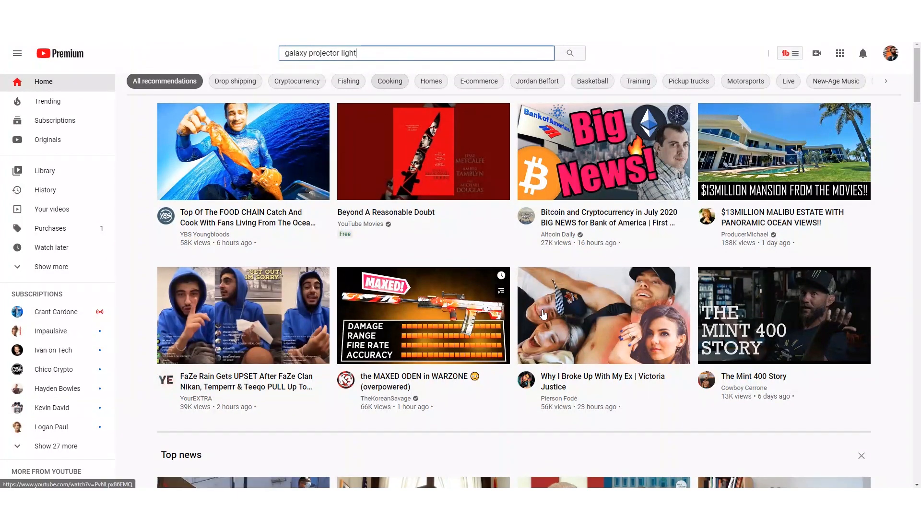
{"action": "key", "text": "Return"}
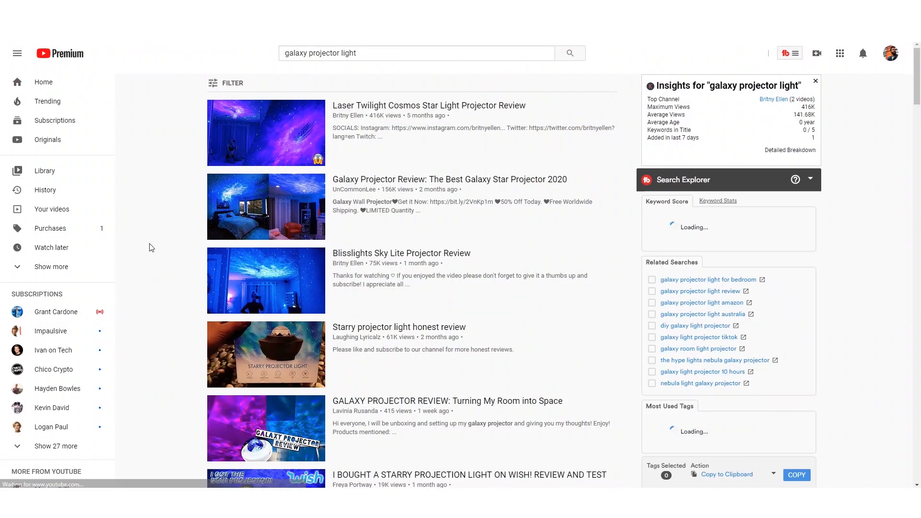
Look through the YouTube results for galaxy projector reviews and demonstration videos, checking titles, views and thumbnails.
{"action": "mouse_move", "coordinate": [306, 143]}
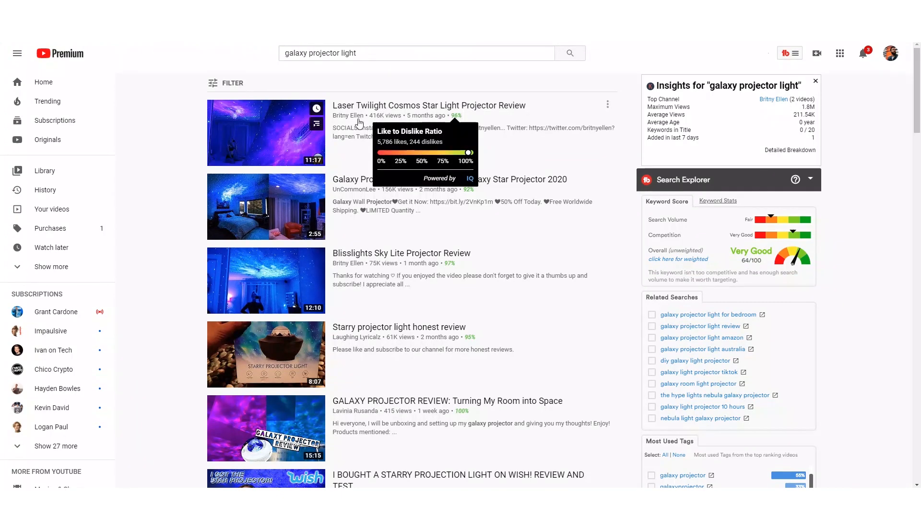
{"action": "scroll", "coordinate": [391, 137], "scroll_direction": "down", "scroll_amount": 1}
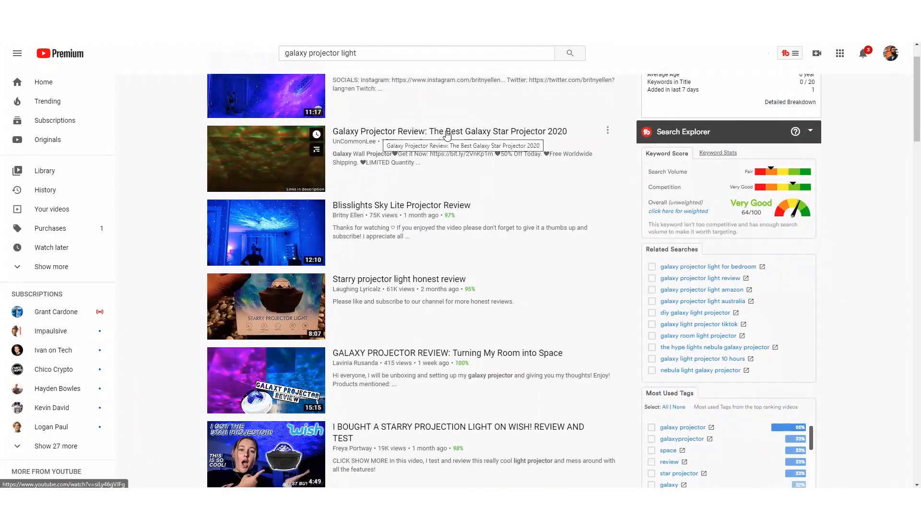
{"action": "scroll", "coordinate": [393, 158], "scroll_direction": "down", "scroll_amount": 1}
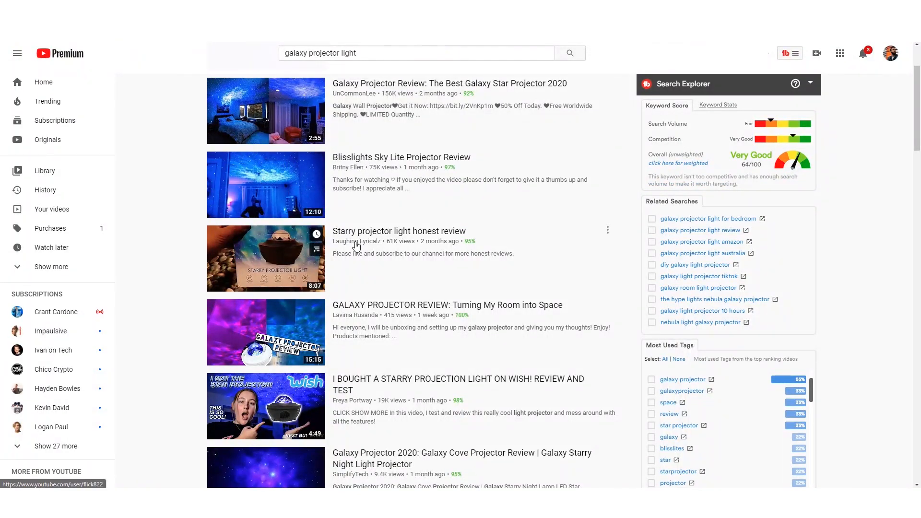
{"action": "scroll", "coordinate": [345, 286], "scroll_direction": "down", "scroll_amount": 2}
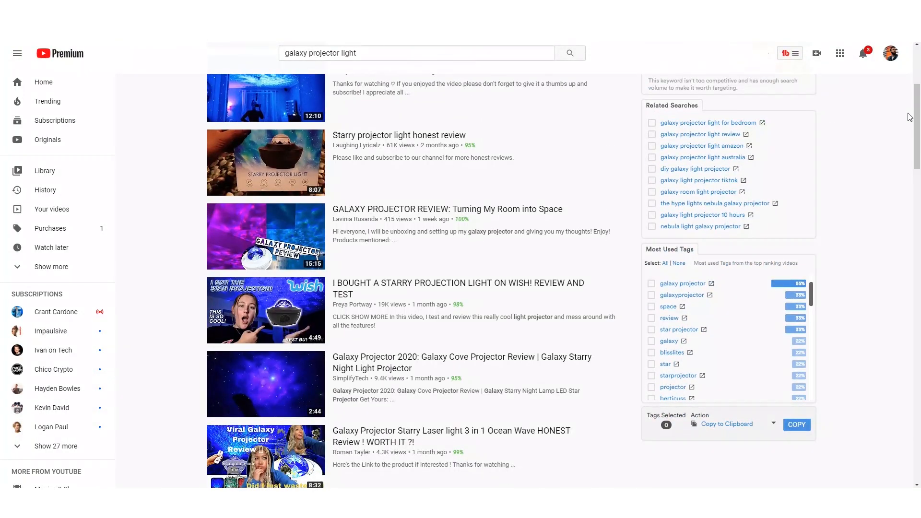
{"action": "scroll", "coordinate": [916, 124], "scroll_direction": "down", "scroll_amount": 4}
{"action": "scroll", "coordinate": [914, 199], "scroll_direction": "down", "scroll_amount": 5}
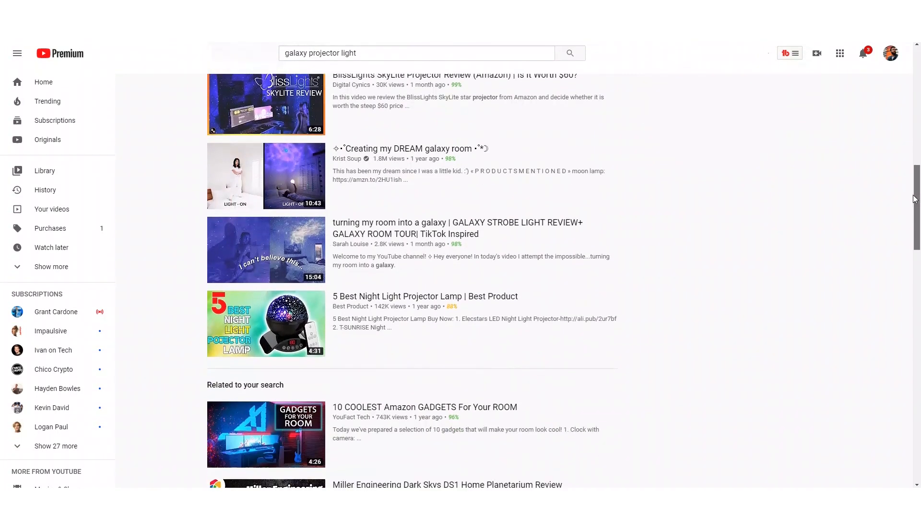
{"action": "scroll", "coordinate": [311, 264], "scroll_direction": "down", "scroll_amount": 1}
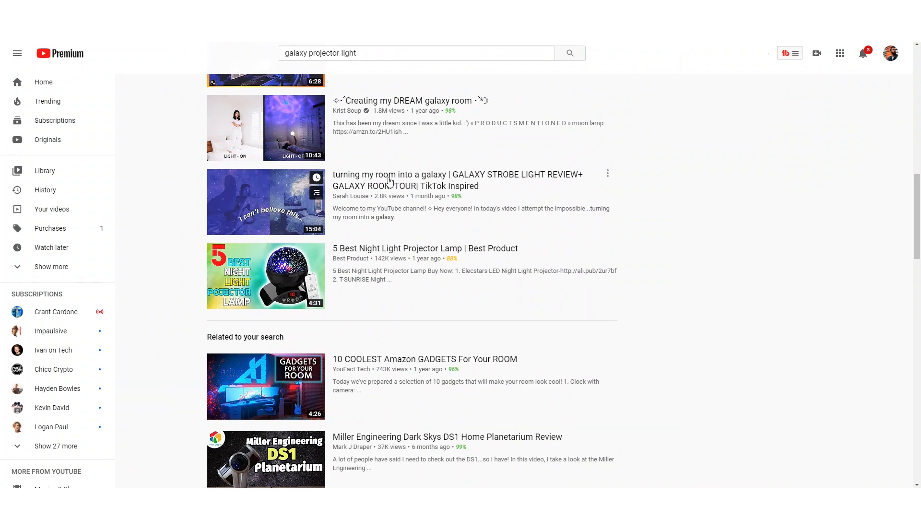
{"action": "scroll", "coordinate": [335, 240], "scroll_direction": "down", "scroll_amount": 6}
{"action": "scroll", "coordinate": [285, 257], "scroll_direction": "down", "scroll_amount": 8}
{"action": "scroll", "coordinate": [360, 357], "scroll_direction": "down", "scroll_amount": 6}
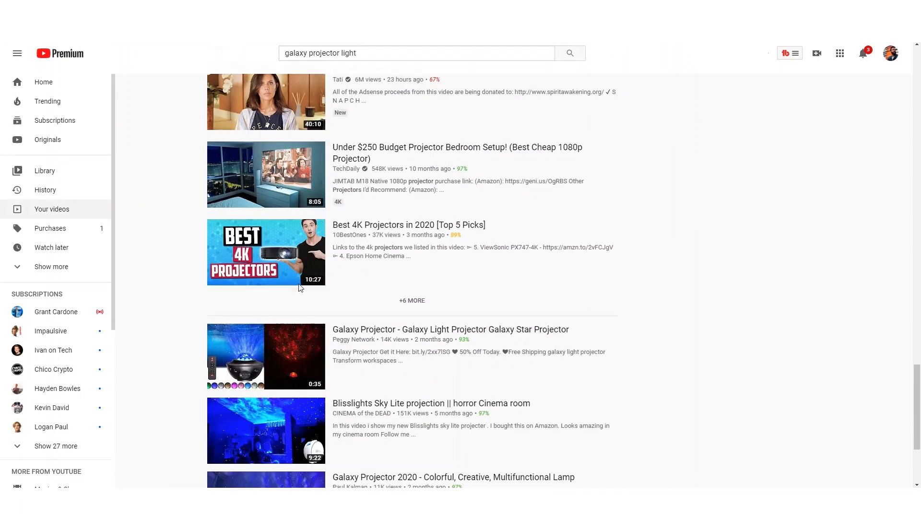
{"action": "scroll", "coordinate": [300, 288], "scroll_direction": "down", "scroll_amount": 3}
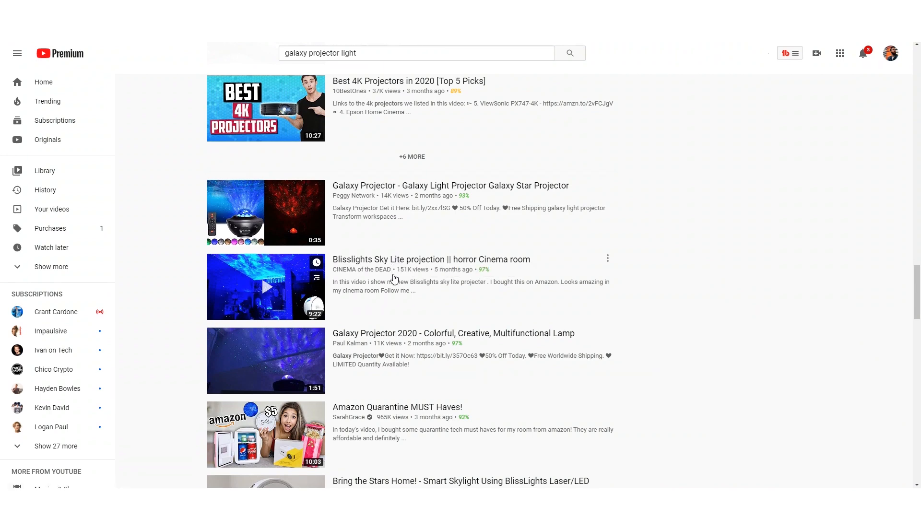
{"action": "scroll", "coordinate": [389, 283], "scroll_direction": "down", "scroll_amount": 2}
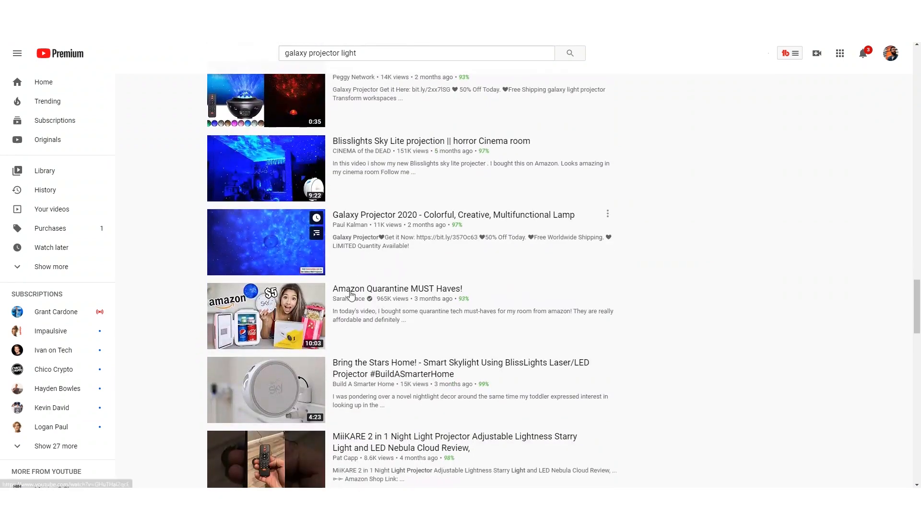
{"action": "scroll", "coordinate": [351, 295], "scroll_direction": "down", "scroll_amount": 6}
{"action": "scroll", "coordinate": [381, 250], "scroll_direction": "down", "scroll_amount": 5}
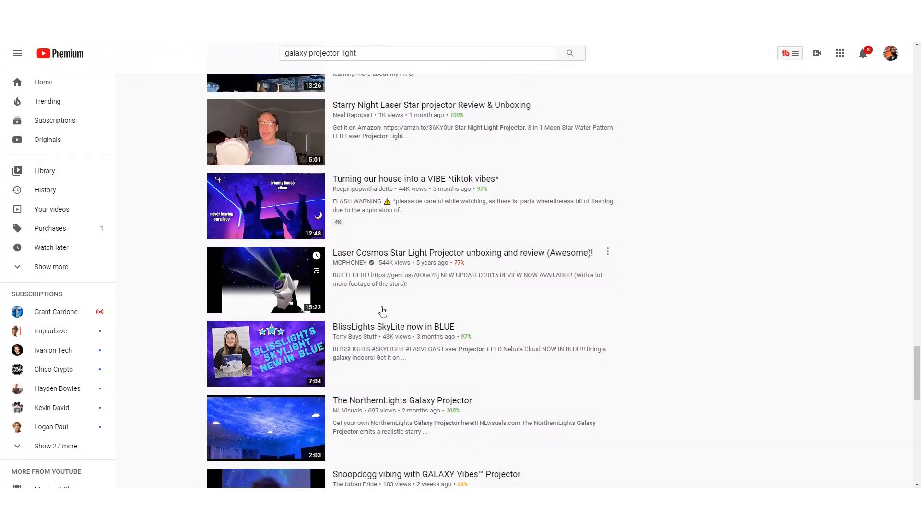
{"action": "scroll", "coordinate": [383, 312], "scroll_direction": "down", "scroll_amount": 2}
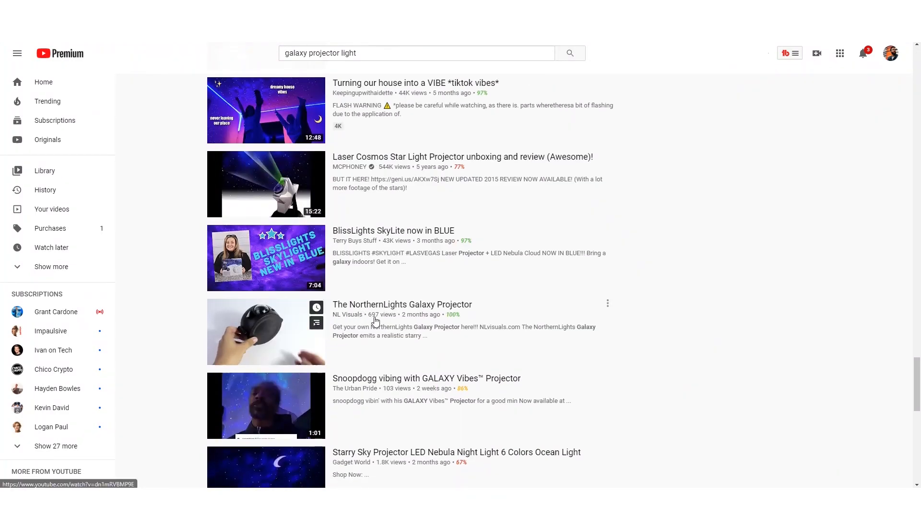
{"action": "scroll", "coordinate": [376, 321], "scroll_direction": "down", "scroll_amount": 2}
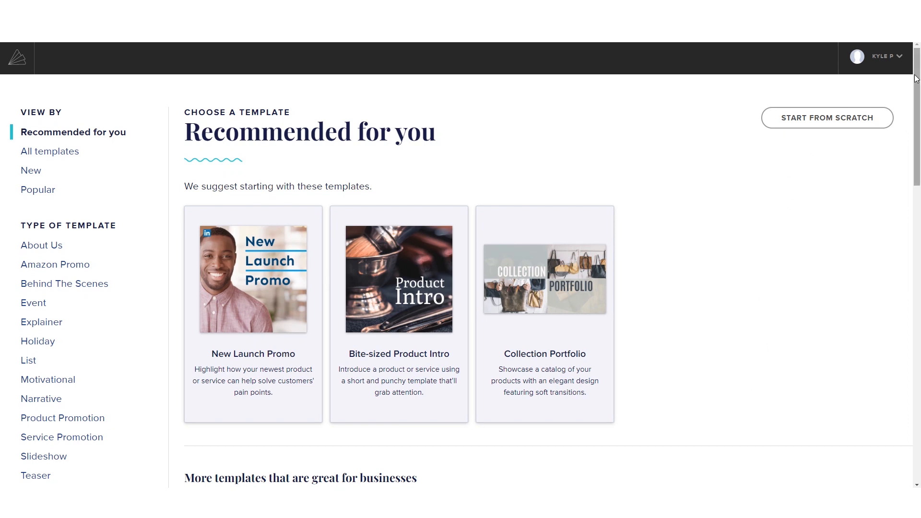
In Animoto, browse the business templates, choose the Real Estate Explainer template for a new video and preview its storyboard blocks.
{"action": "scroll", "coordinate": [610, 208], "scroll_direction": "down", "scroll_amount": 2}
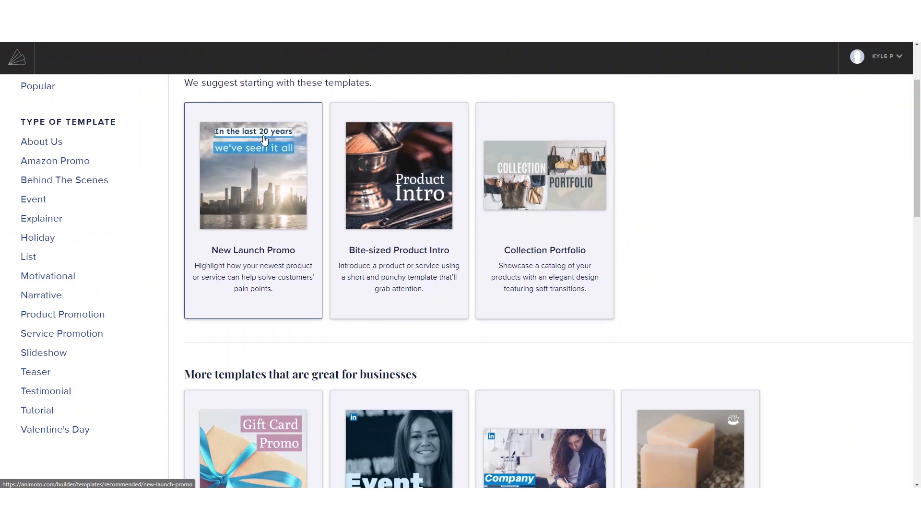
{"action": "scroll", "coordinate": [317, 248], "scroll_direction": "down", "scroll_amount": 1}
{"action": "scroll", "coordinate": [311, 242], "scroll_direction": "down", "scroll_amount": 5}
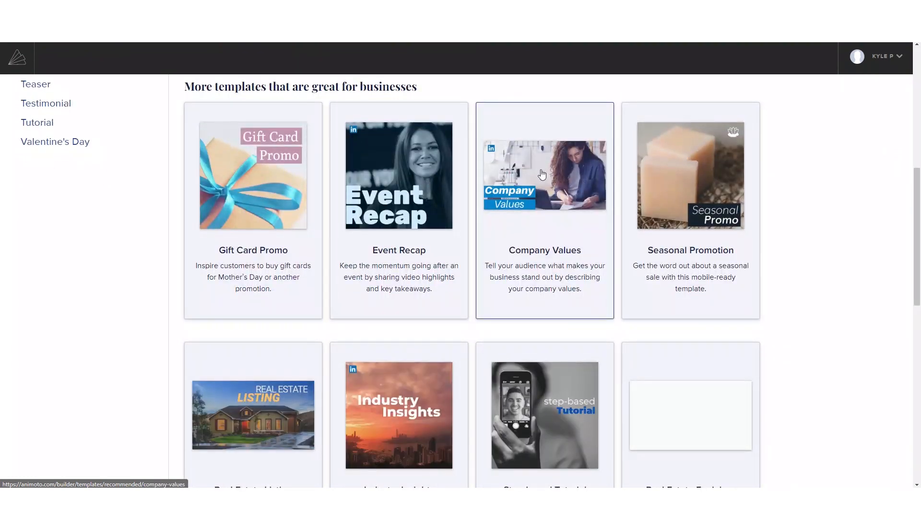
{"action": "scroll", "coordinate": [551, 242], "scroll_direction": "down", "scroll_amount": 5}
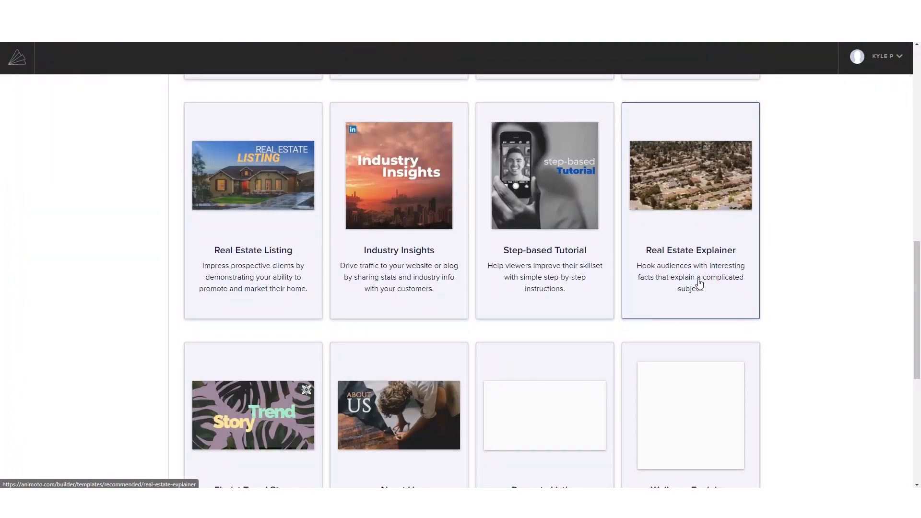
{"action": "left_click", "coordinate": [698, 198]}
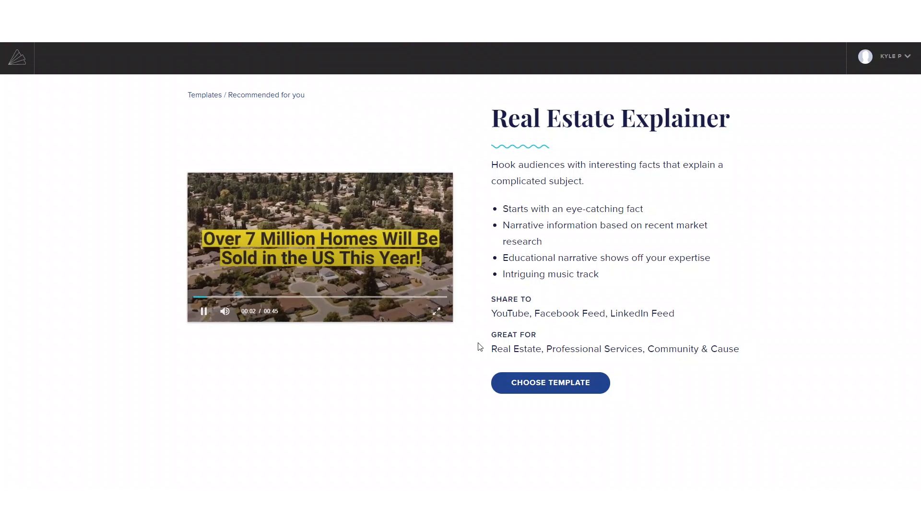
{"action": "left_click", "coordinate": [554, 382]}
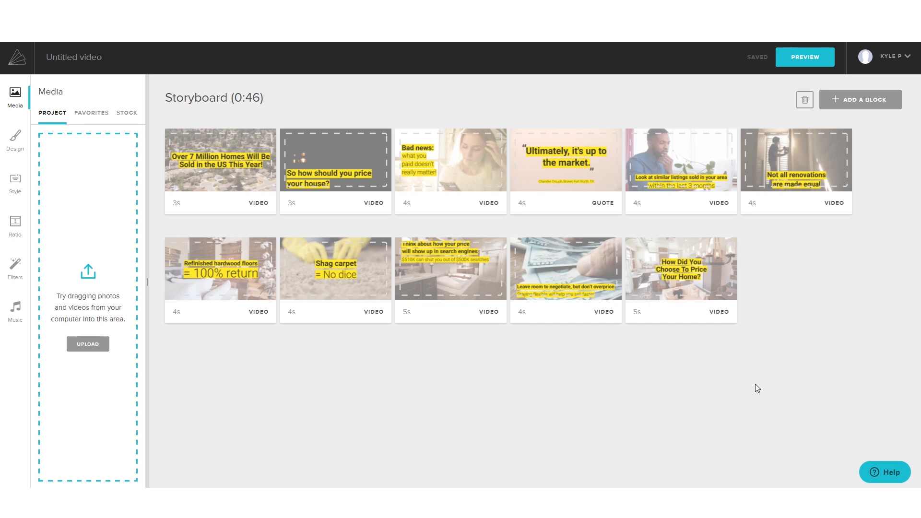
{"action": "mouse_move", "coordinate": [380, 171]}
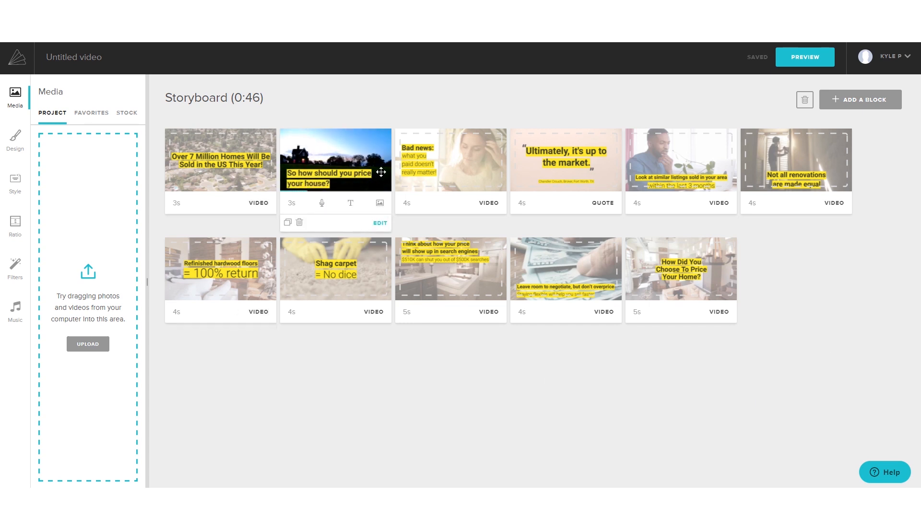
{"action": "mouse_move", "coordinate": [691, 178]}
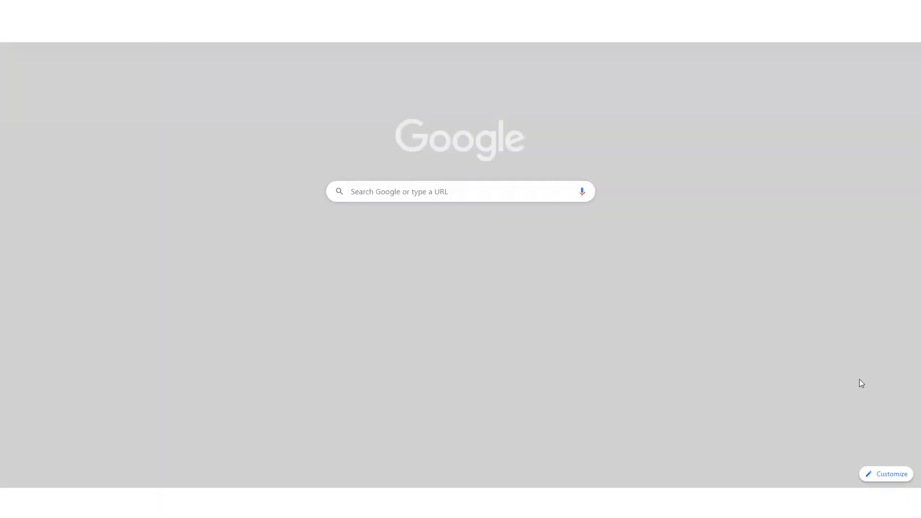
Open YouTube in a new browser page and search for "youtube audio library".
{"action": "type", "text": "you"}
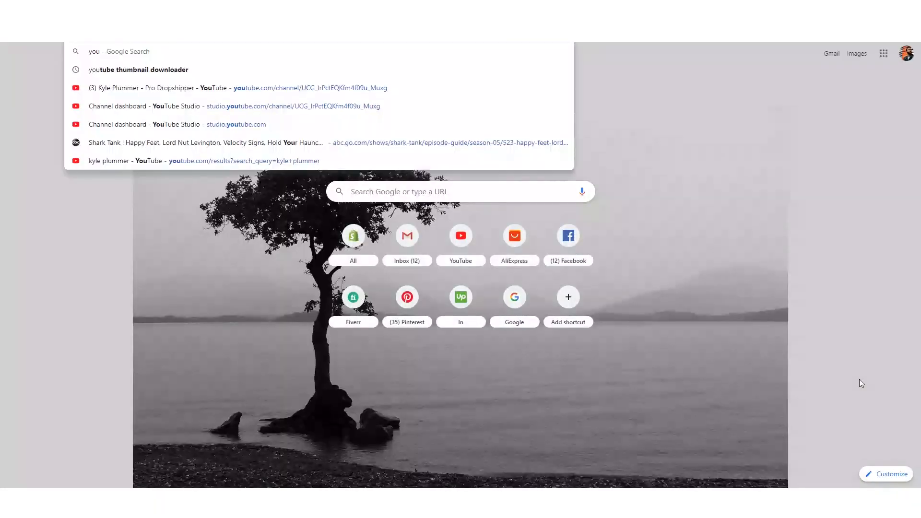
{"action": "key", "text": "Return"}
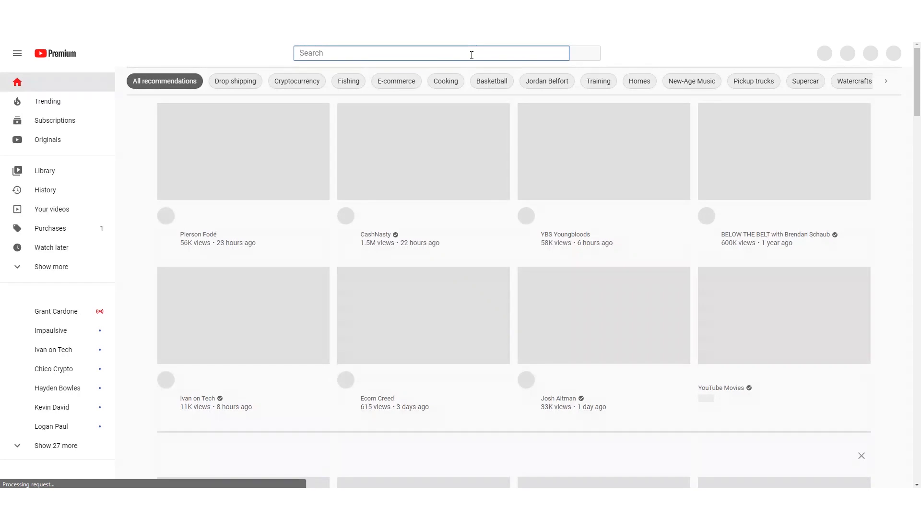
{"action": "left_click", "coordinate": [472, 55]}
{"action": "type", "text": "youtube audio libtra"}
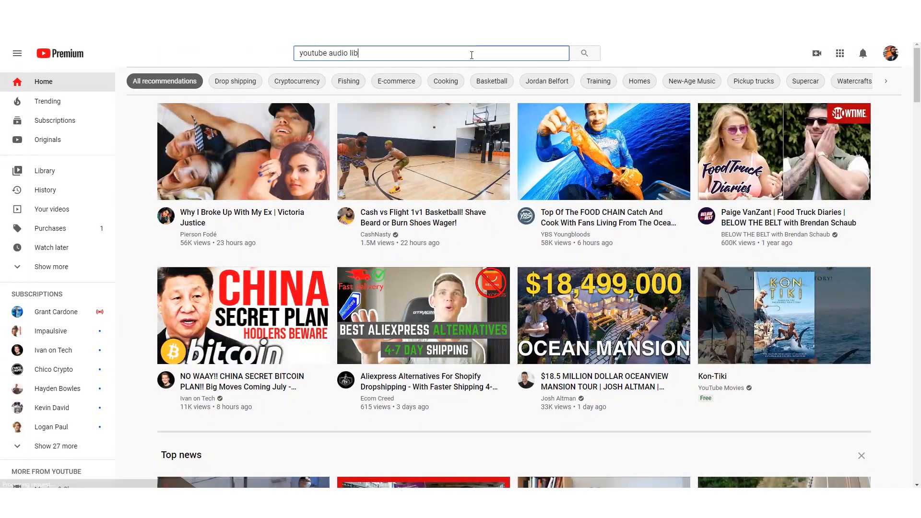
{"action": "key", "text": "BackSpace"}
{"action": "key", "text": "BackSpace"}
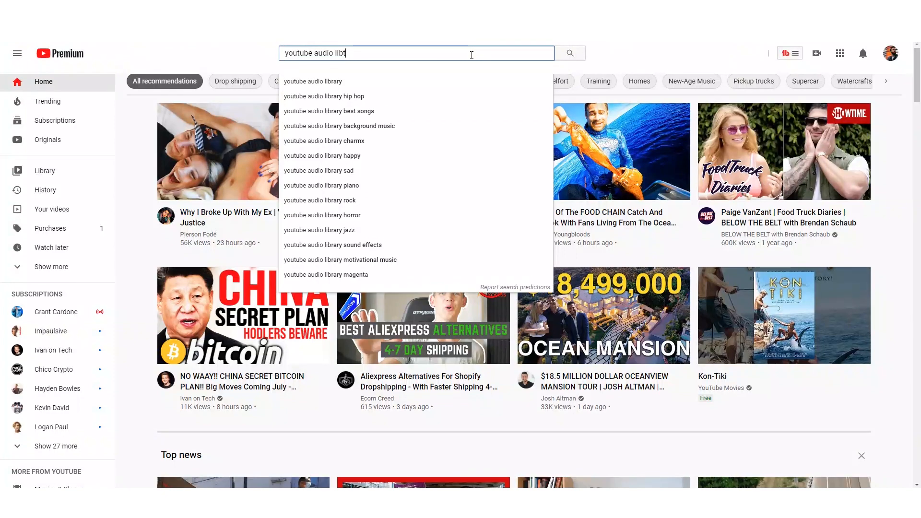
{"action": "key", "text": "BackSpace"}
{"action": "type", "text": "rary"}
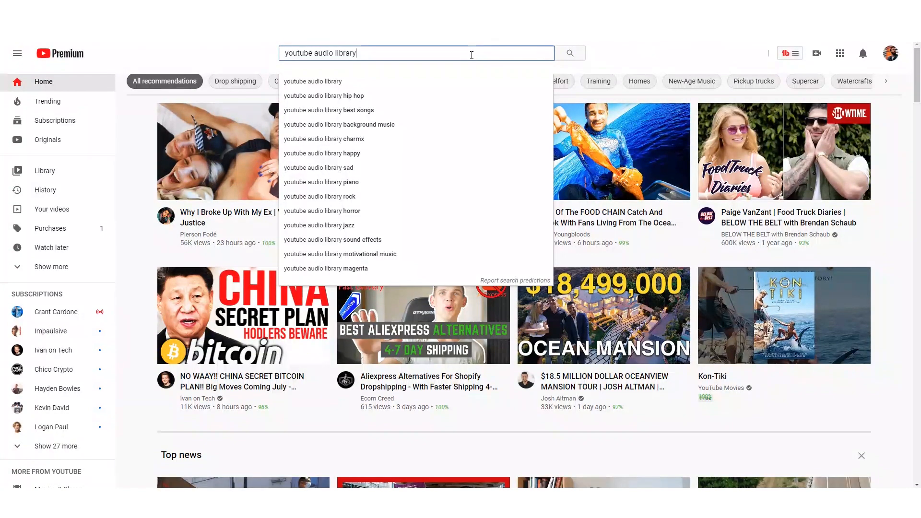
{"action": "key", "text": "Escape"}
{"action": "key", "text": "Return"}
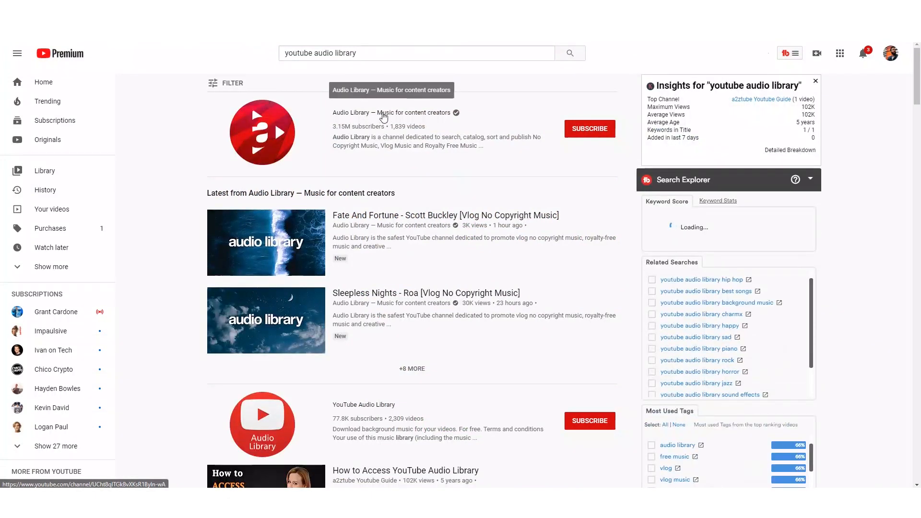
Open the Audio Library — Music for content creators channel and look through its music releases, uploads and popular playlists.
{"action": "left_click", "coordinate": [523, 156]}
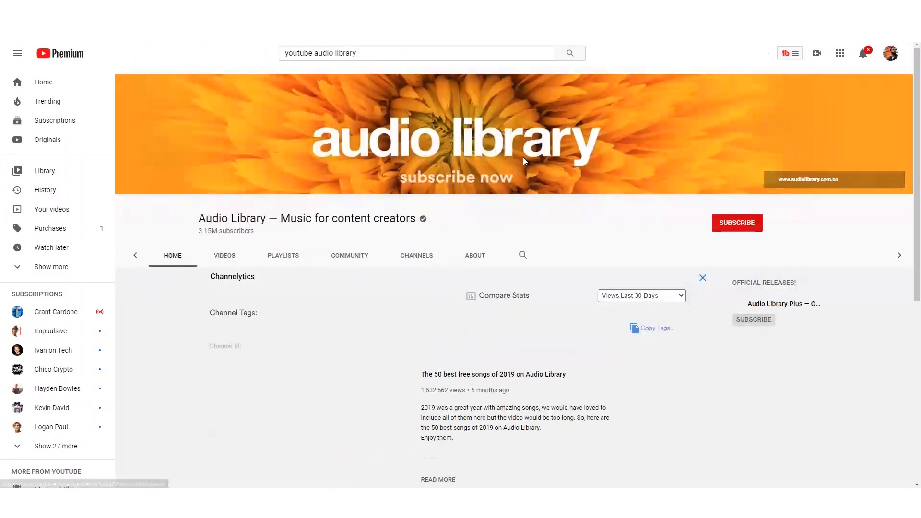
{"action": "scroll", "coordinate": [510, 196], "scroll_direction": "down", "scroll_amount": 3}
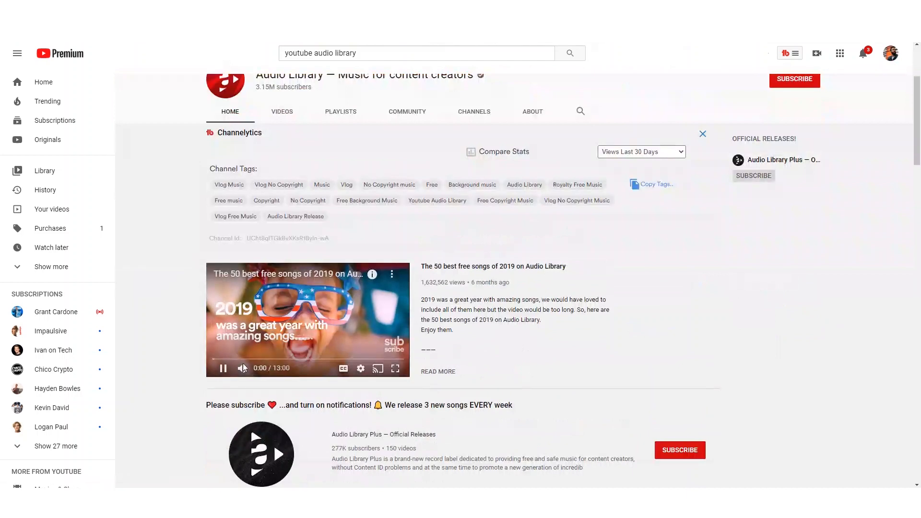
{"action": "scroll", "coordinate": [249, 335], "scroll_direction": "down", "scroll_amount": 10}
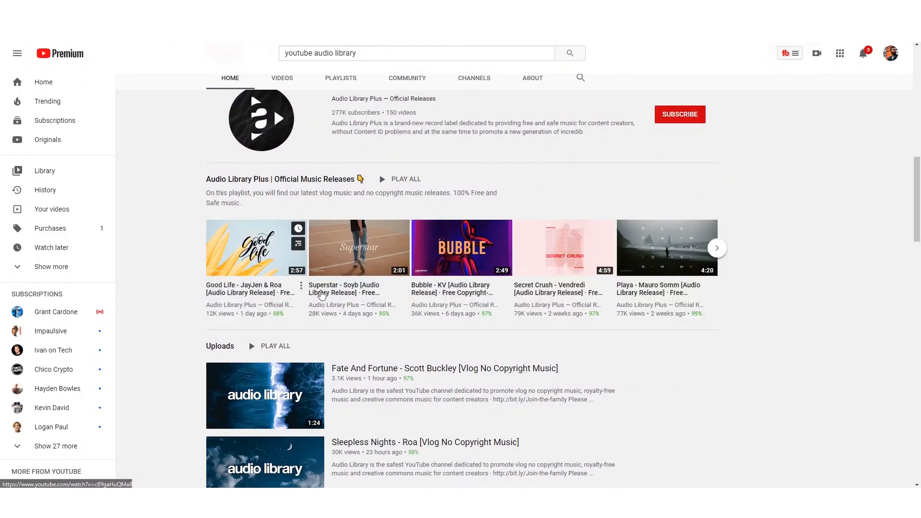
{"action": "scroll", "coordinate": [570, 312], "scroll_direction": "down", "scroll_amount": 7}
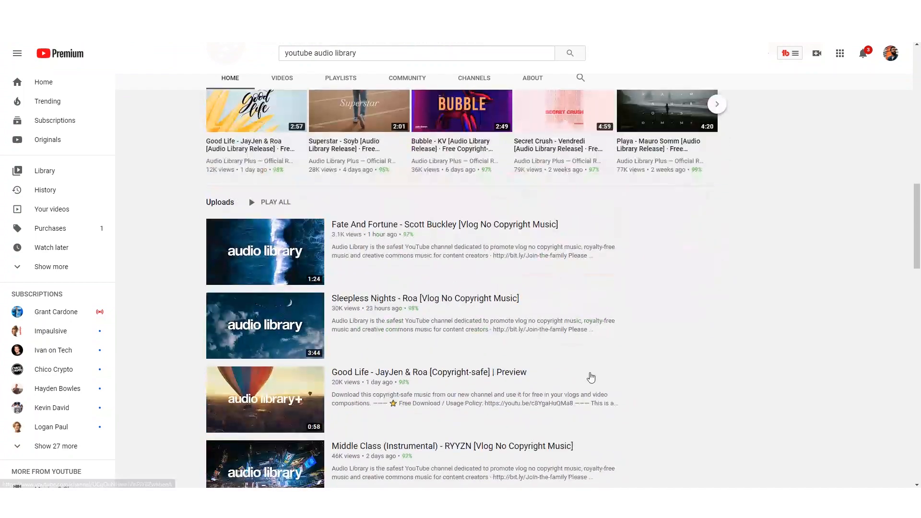
{"action": "scroll", "coordinate": [632, 404], "scroll_direction": "down", "scroll_amount": 7}
{"action": "scroll", "coordinate": [626, 360], "scroll_direction": "up", "scroll_amount": 7}
{"action": "scroll", "coordinate": [605, 355], "scroll_direction": "down", "scroll_amount": 1}
{"action": "scroll", "coordinate": [527, 298], "scroll_direction": "down", "scroll_amount": 3}
{"action": "scroll", "coordinate": [485, 273], "scroll_direction": "down", "scroll_amount": 8}
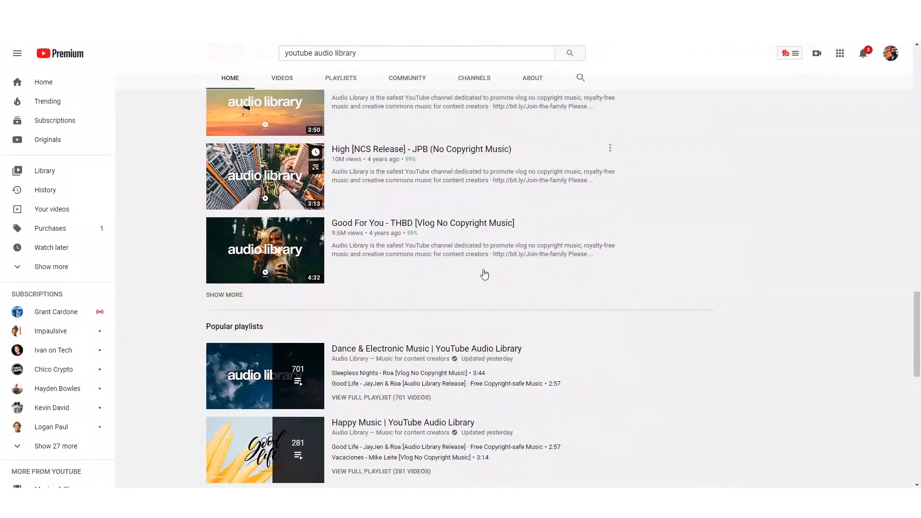
Search Google for "youtube audio library" and open the YouTube Music Library result.
{"action": "scroll", "coordinate": [584, 247], "scroll_direction": "down", "scroll_amount": 8}
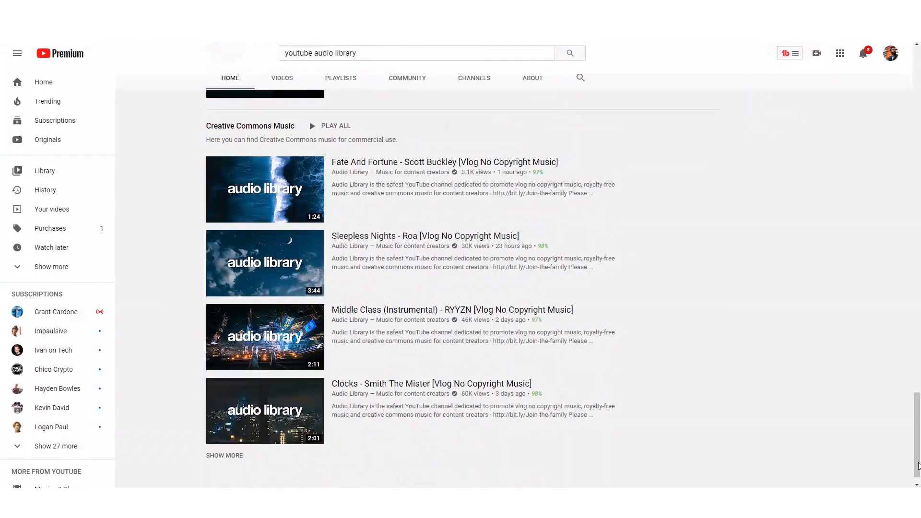
{"action": "left_click_drag", "start_coordinate": [909, 326], "coordinate": [913, 72]}
{"action": "key", "text": "ctrl+l"}
{"action": "type", "text": "google.com"}
{"action": "key", "text": "Return"}
{"action": "type", "text": "youtube audio"}
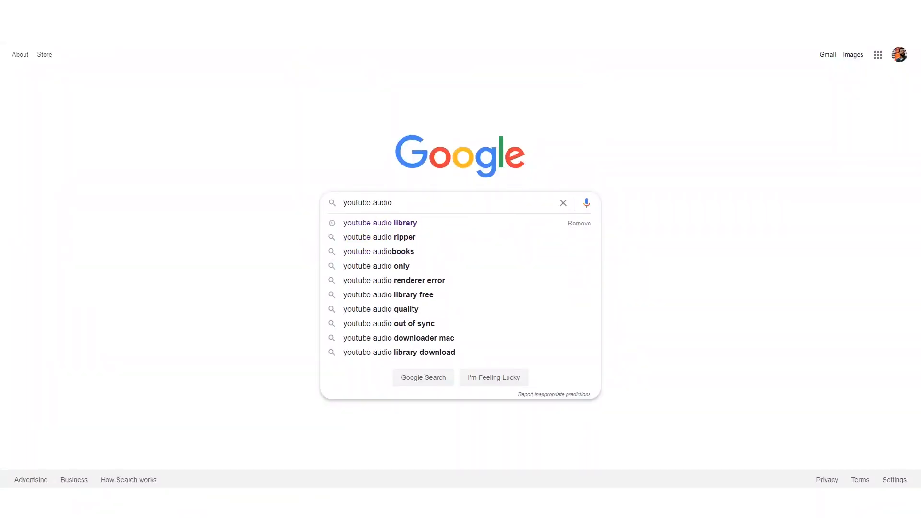
{"action": "key", "text": "Down"}
{"action": "key", "text": "Return"}
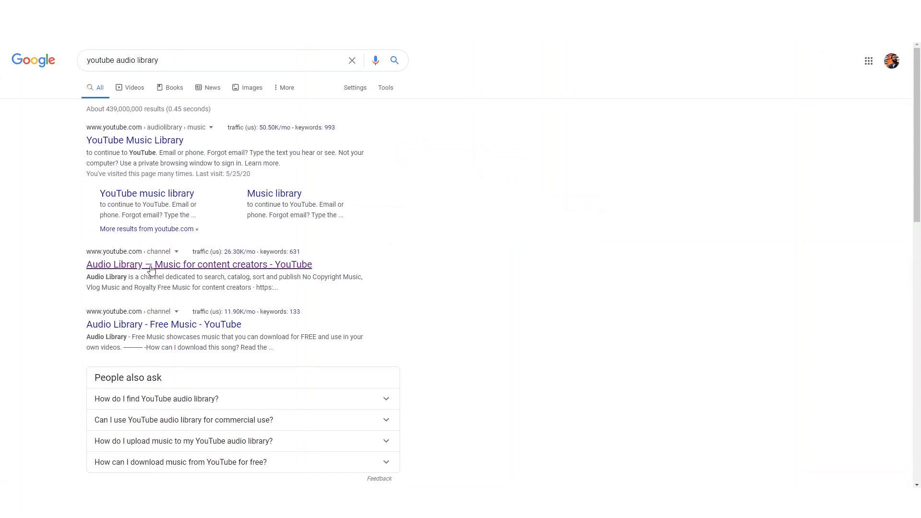
{"action": "left_click", "coordinate": [229, 192]}
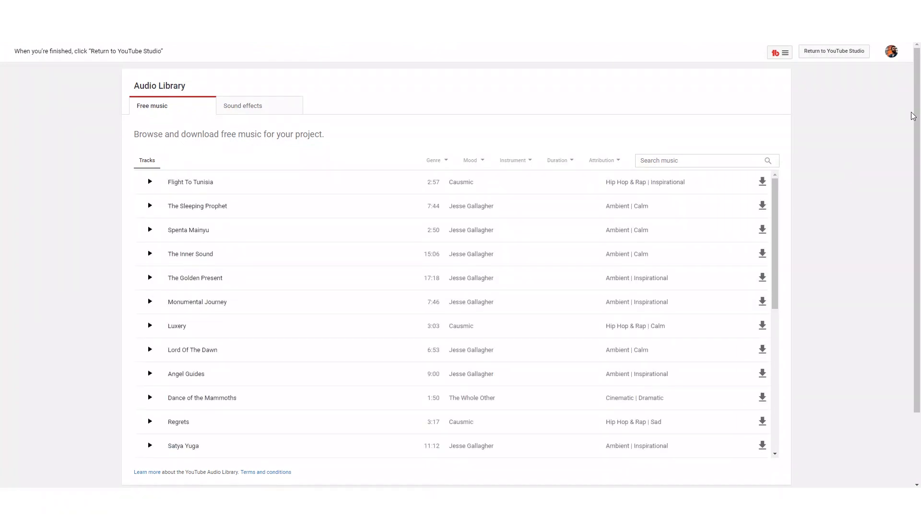
Examine the genre, mood, instrument and duration filter options for the free music tracks.
{"action": "left_click_drag", "start_coordinate": [917, 114], "coordinate": [914, 143]}
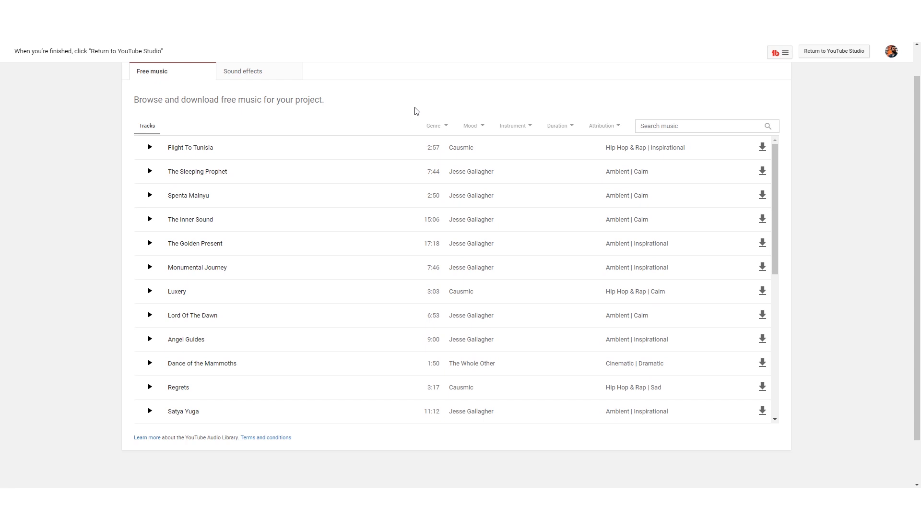
{"action": "left_click", "coordinate": [440, 128]}
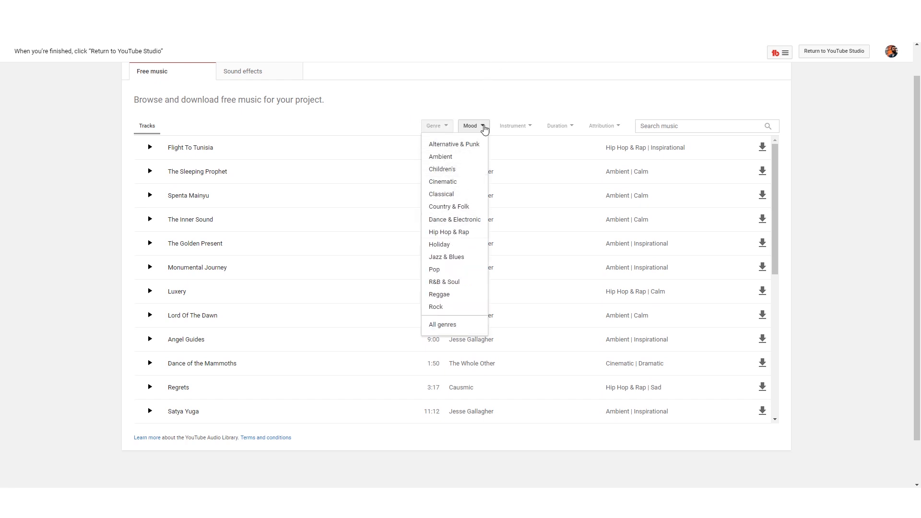
{"action": "left_click", "coordinate": [483, 125]}
{"action": "left_click", "coordinate": [517, 127]}
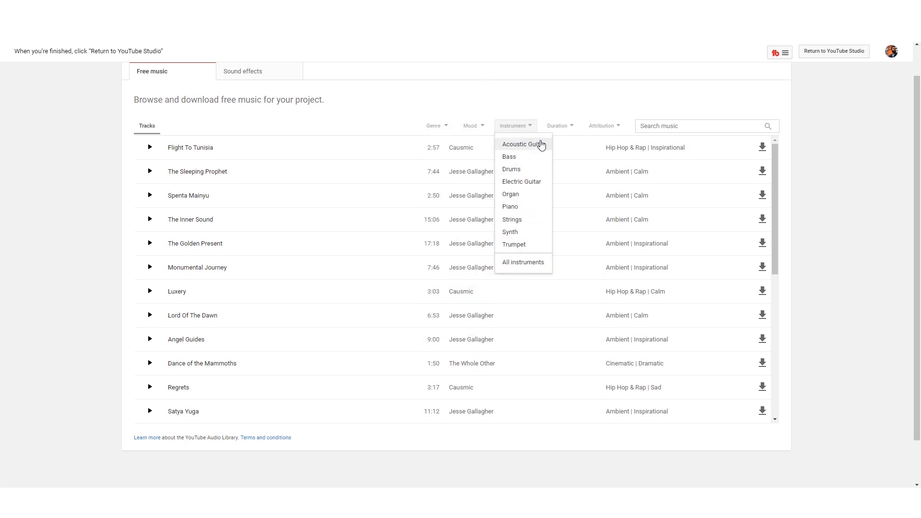
{"action": "left_click", "coordinate": [569, 128]}
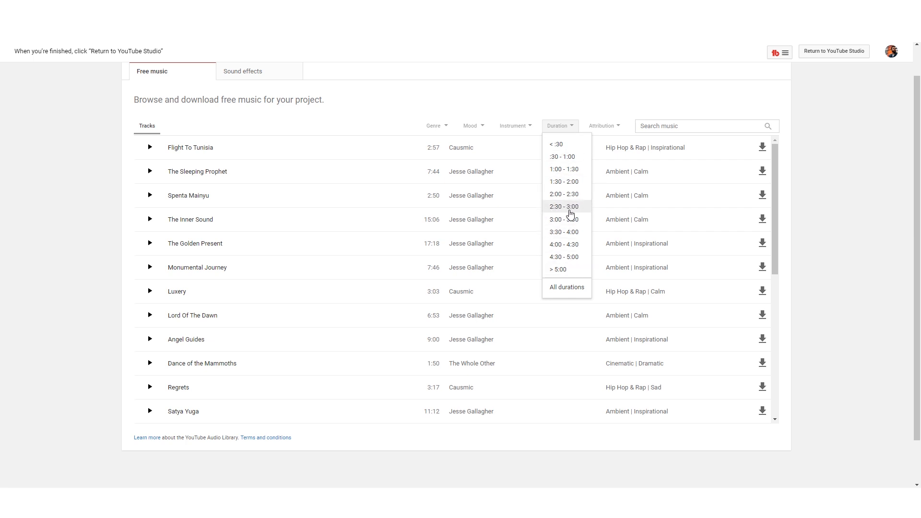
{"action": "left_click", "coordinate": [660, 126]}
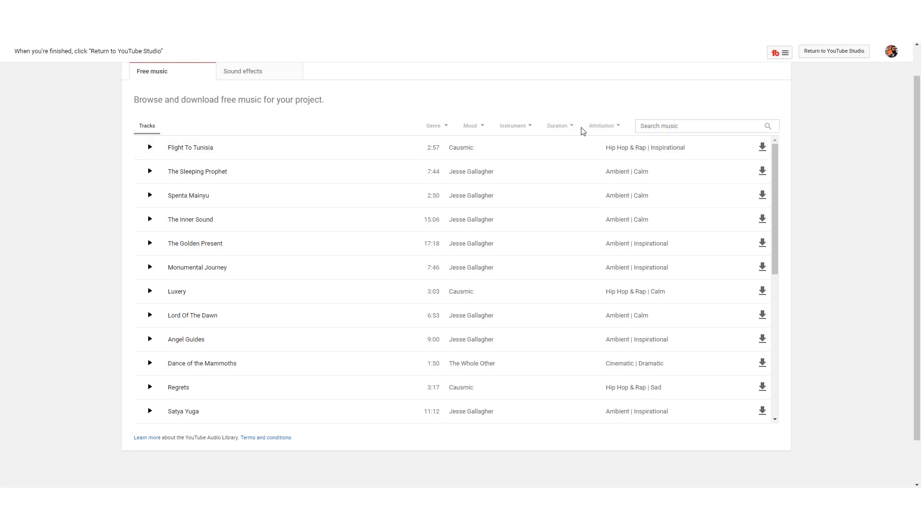
{"action": "left_click", "coordinate": [558, 125]}
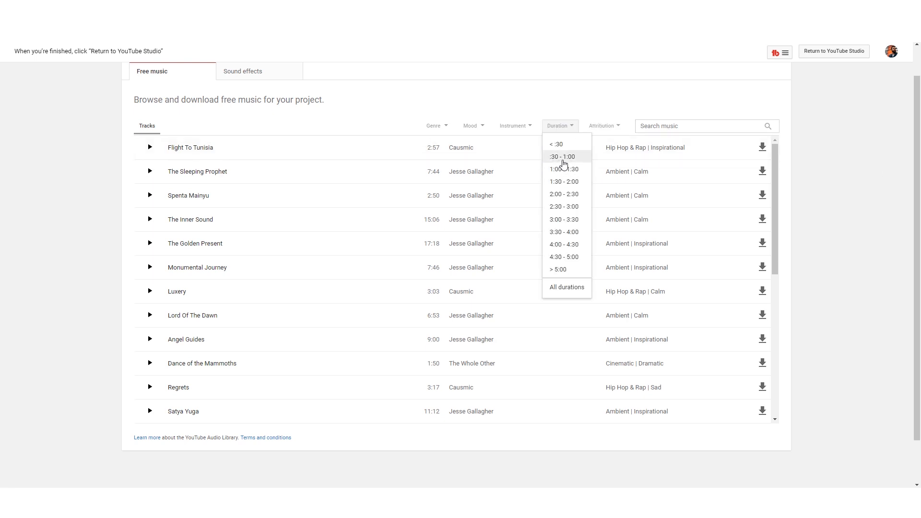
{"action": "left_click", "coordinate": [603, 116]}
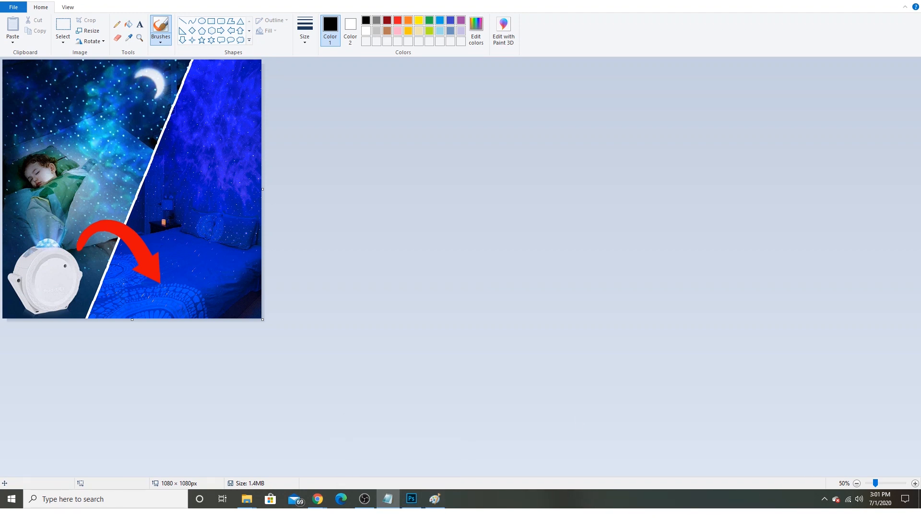
Switch to the ad copy in Notepad and add an extra blank line after each of the first two hooks.
{"action": "left_click", "coordinate": [388, 499]}
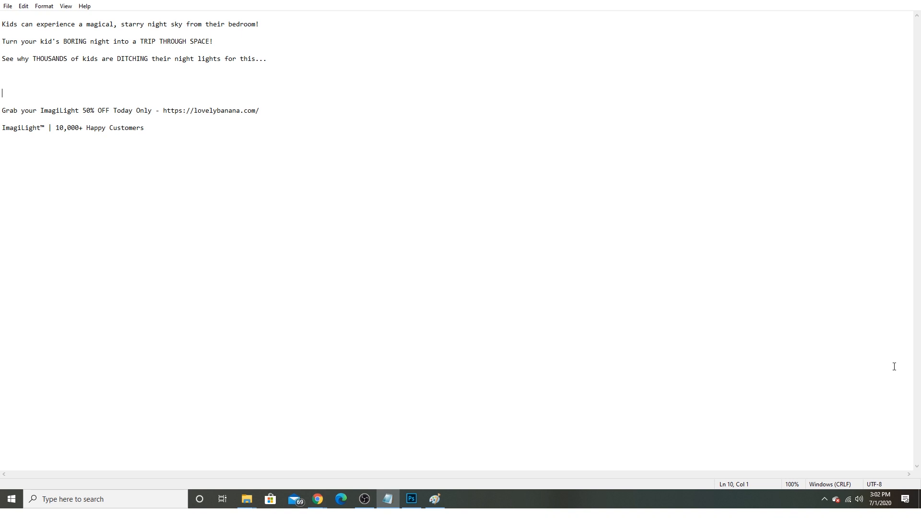
{"action": "left_click", "coordinate": [267, 25]}
{"action": "key", "text": "Return"}
{"action": "left_click", "coordinate": [247, 59]}
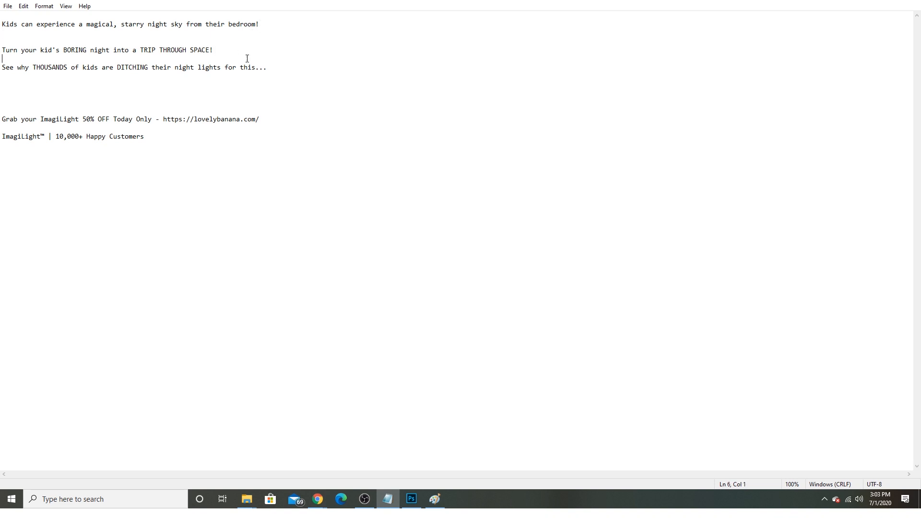
{"action": "key", "text": "Return"}
{"action": "left_click", "coordinate": [373, 109]}
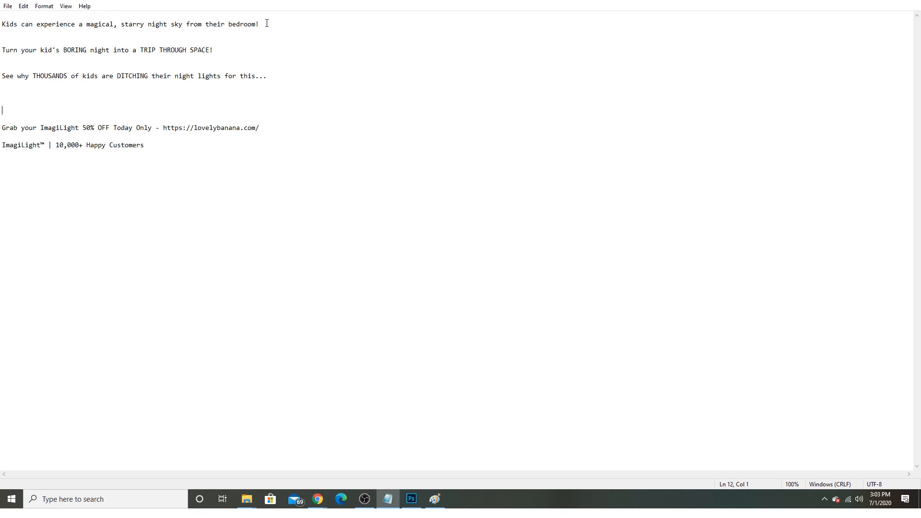
Copy the "Grab your ImagiLight 50% OFF Today Only" line with its link beneath the first hook and add three blank lines after it.
{"action": "left_click_drag", "start_coordinate": [267, 23], "coordinate": [2, 24]}
{"action": "left_click", "coordinate": [78, 24]}
{"action": "left_click_drag", "start_coordinate": [309, 127], "coordinate": [2, 131]}
{"action": "key", "text": "ctrl+c"}
{"action": "left_click", "coordinate": [269, 23]}
{"action": "key", "text": "Return"}
{"action": "key", "text": "Return"}
{"action": "key", "text": "ctrl+v"}
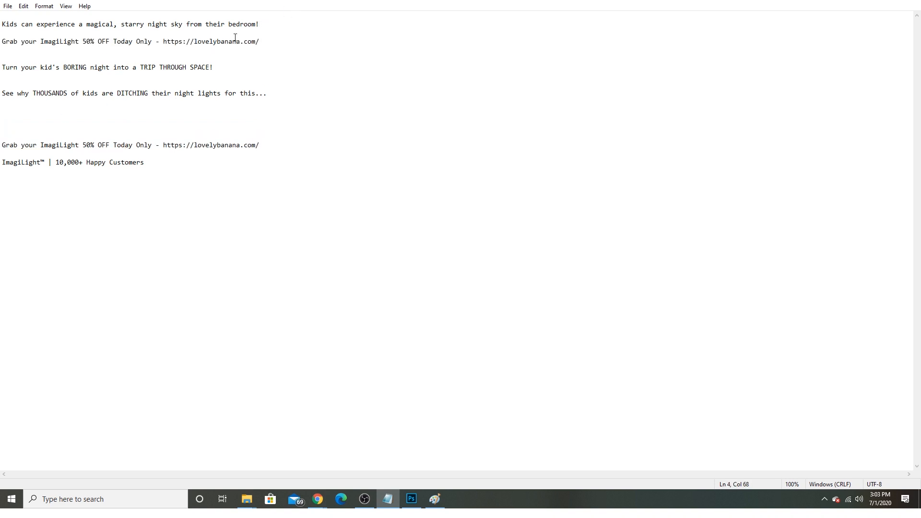
{"action": "key", "text": "Return"}
{"action": "key", "text": "Return"}
{"action": "key", "text": "Return"}
{"action": "left_click_drag", "start_coordinate": [281, 45], "coordinate": [2, 16]}
{"action": "left_click", "coordinate": [329, 44]}
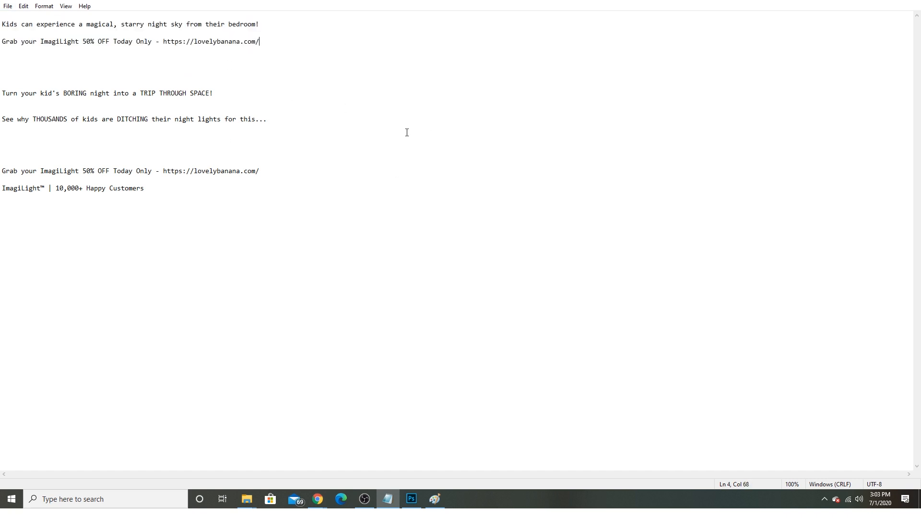
Add three blank lines after the "TRIP THROUGH SPACE!" hook and paste the 50% OFF offer line beneath it.
{"action": "left_click", "coordinate": [226, 91]}
{"action": "key", "text": "Return"}
{"action": "key", "text": "Return"}
{"action": "key", "text": "Return"}
{"action": "left_click", "coordinate": [221, 94]}
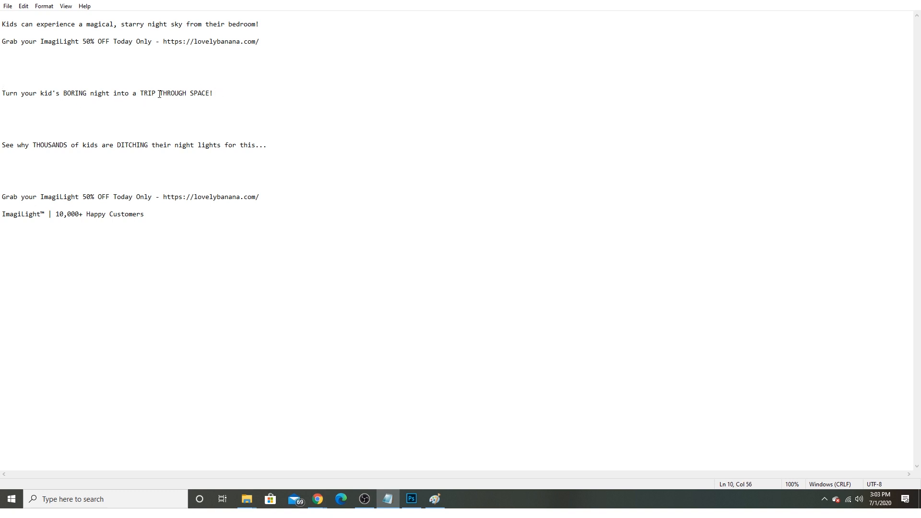
{"action": "left_click_drag", "start_coordinate": [259, 41], "coordinate": [1, 41]}
{"action": "key", "text": "ctrl+c"}
{"action": "left_click", "coordinate": [62, 110]}
{"action": "key", "text": "ctrl+v"}
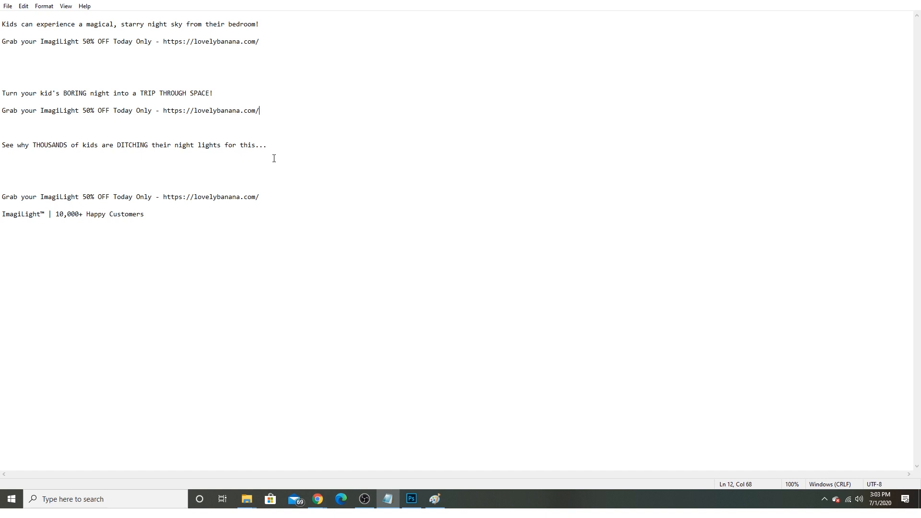
Move the original 50% OFF offer line directly beneath the "See why THOUSANDS of kids" hook, with blank lines before the ImagiLight headline.
{"action": "left_click", "coordinate": [266, 198]}
{"action": "key", "text": "shift+Home"}
{"action": "left_click", "coordinate": [4, 197]}
{"action": "key", "text": "BackSpace"}
{"action": "key", "text": "BackSpace"}
{"action": "key", "text": "BackSpace"}
{"action": "key", "text": "BackSpace"}
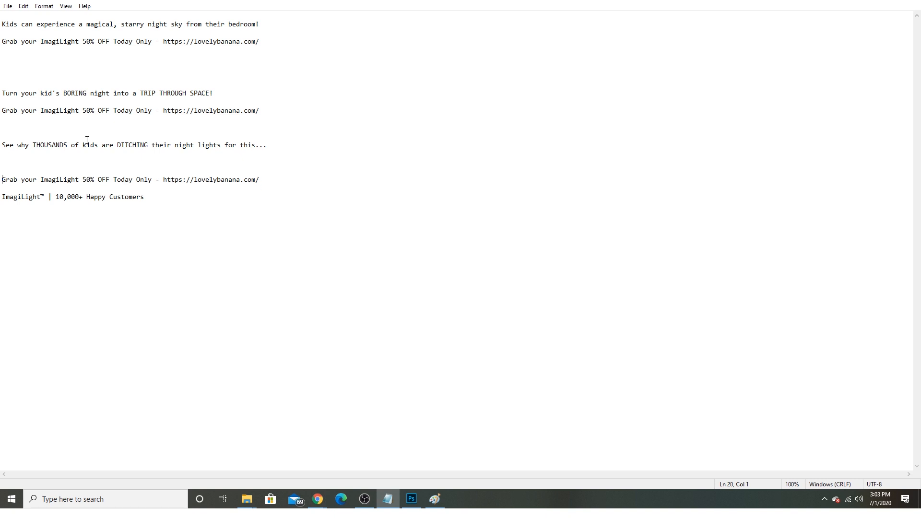
{"action": "key", "text": "Down"}
{"action": "key", "text": "Left"}
{"action": "key", "text": "Return"}
{"action": "key", "text": "Return"}
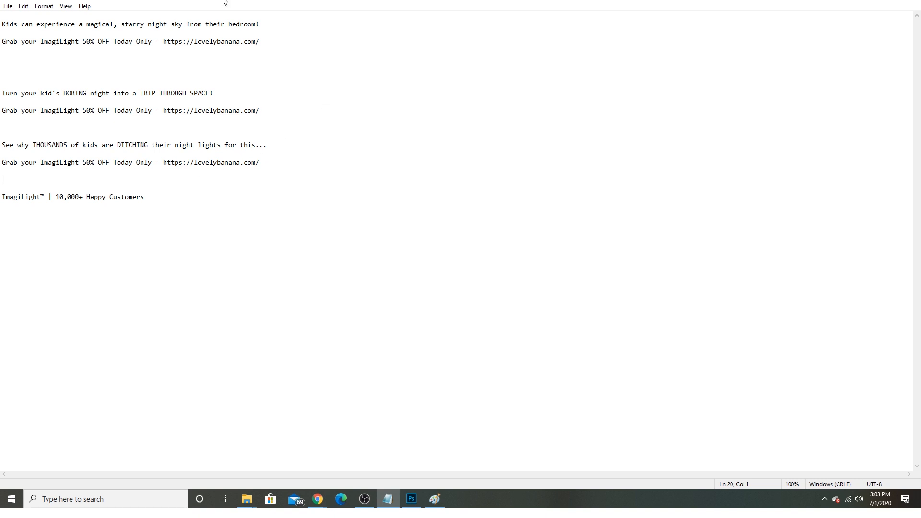
{"action": "left_click_drag", "start_coordinate": [216, 92], "coordinate": [1, 83]}
{"action": "left_click", "coordinate": [215, 93]}
{"action": "left_click_drag", "start_coordinate": [269, 145], "coordinate": [1, 145]}
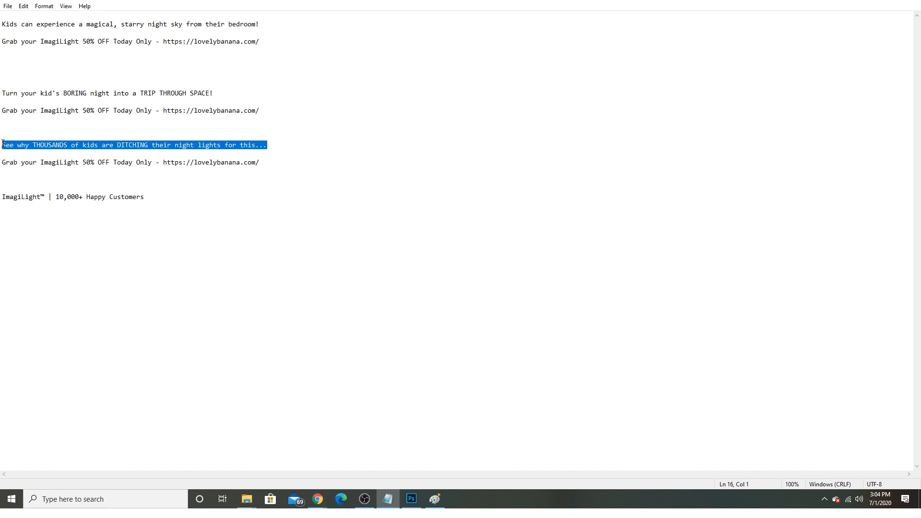
{"action": "left_click", "coordinate": [249, 182]}
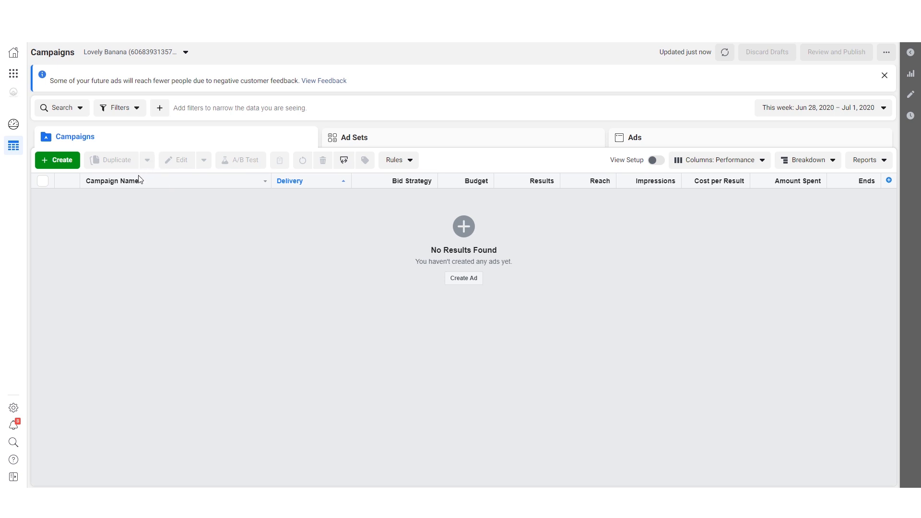
Start a new campaign in Facebook Ads Manager, dismiss the saved draft summary and choose the Engagement objective.
{"action": "left_click", "coordinate": [46, 164]}
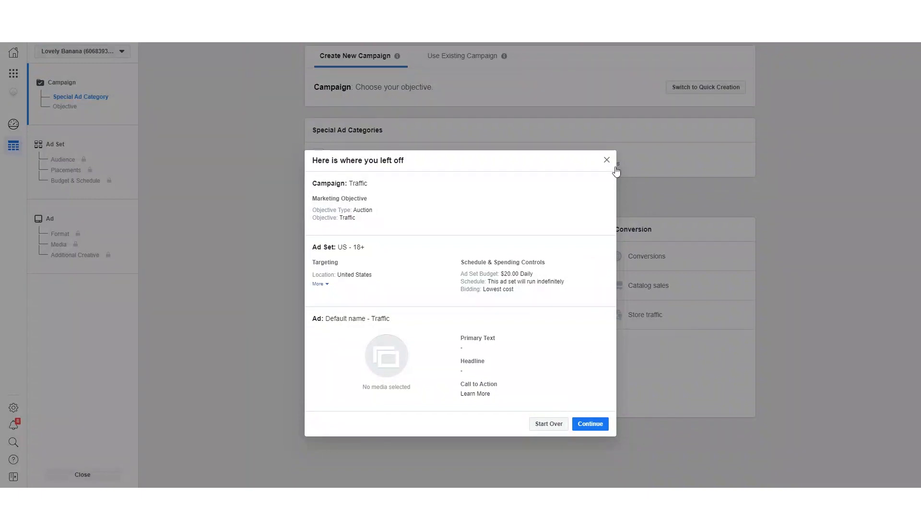
{"action": "left_click", "coordinate": [607, 160]}
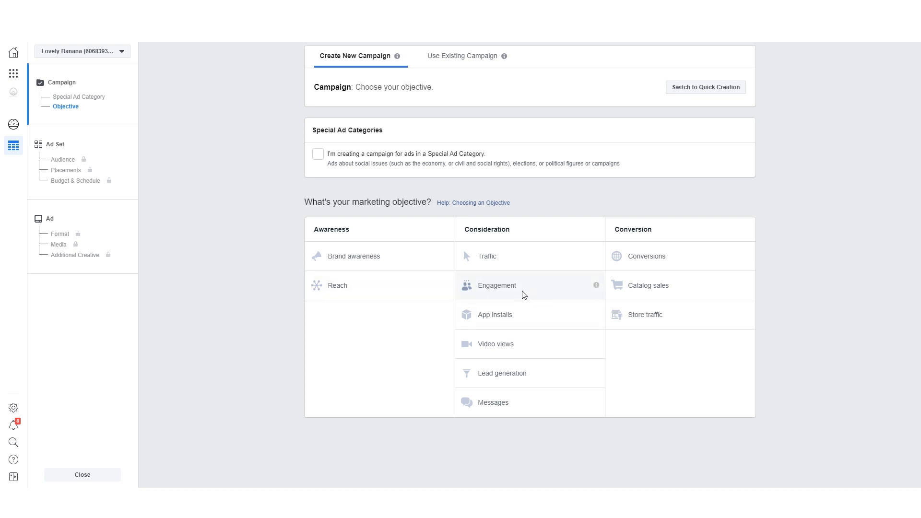
{"action": "left_click", "coordinate": [522, 290]}
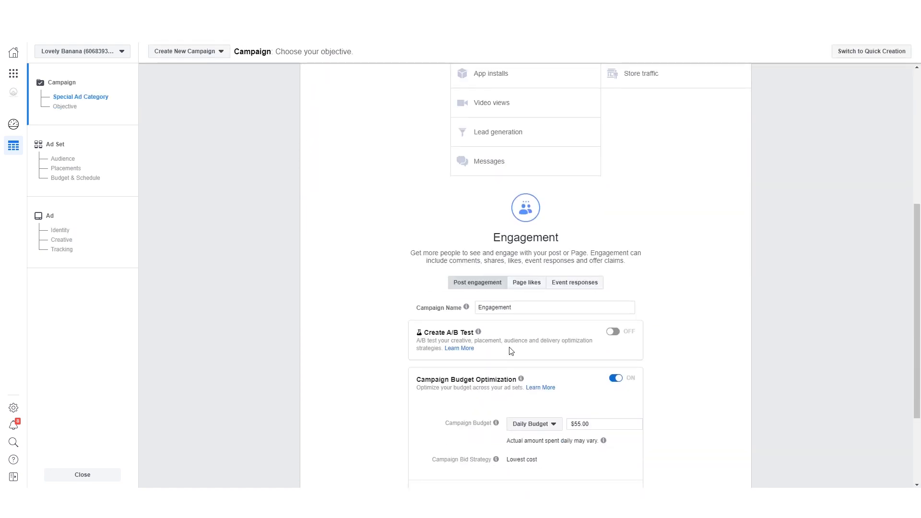
Name the campaign "PPE - ImagiLight" and copy that name.
{"action": "double_click", "coordinate": [530, 304]}
{"action": "type", "text": "PP"}
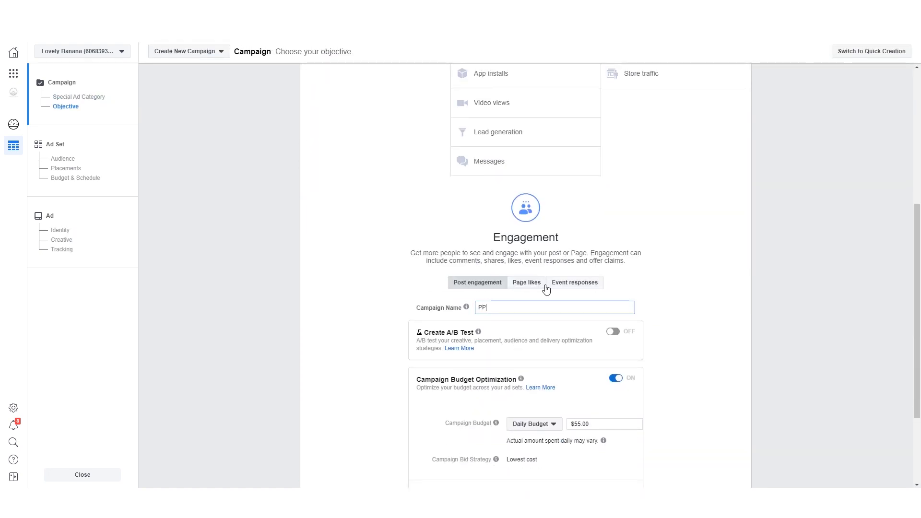
{"action": "type", "text": "E -"}
{"action": "triple_click", "coordinate": [549, 303]}
{"action": "key", "text": "ctrl+c"}
{"action": "left_click", "coordinate": [674, 361]}
Turn off Campaign Budget Optimization and name the new ad set "PPE - ImagiLight".
{"action": "scroll", "coordinate": [674, 362], "scroll_direction": "down", "scroll_amount": 3}
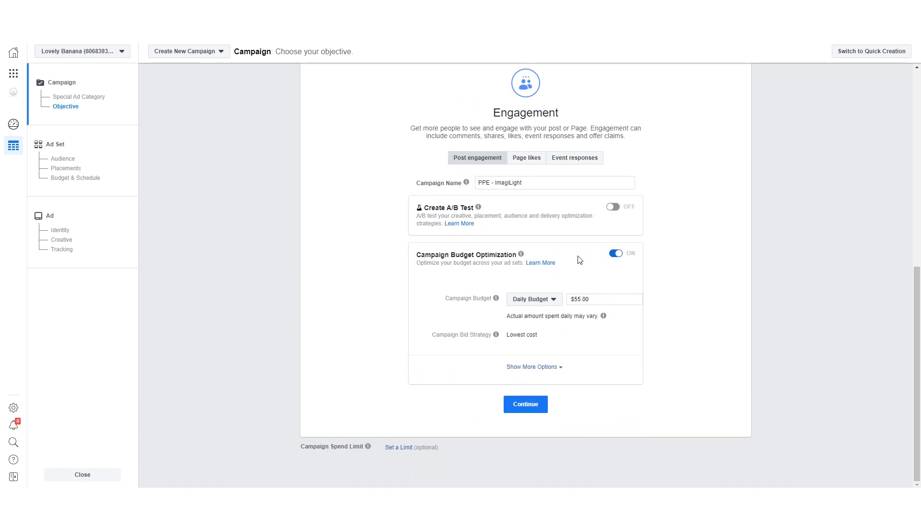
{"action": "left_click", "coordinate": [615, 254]}
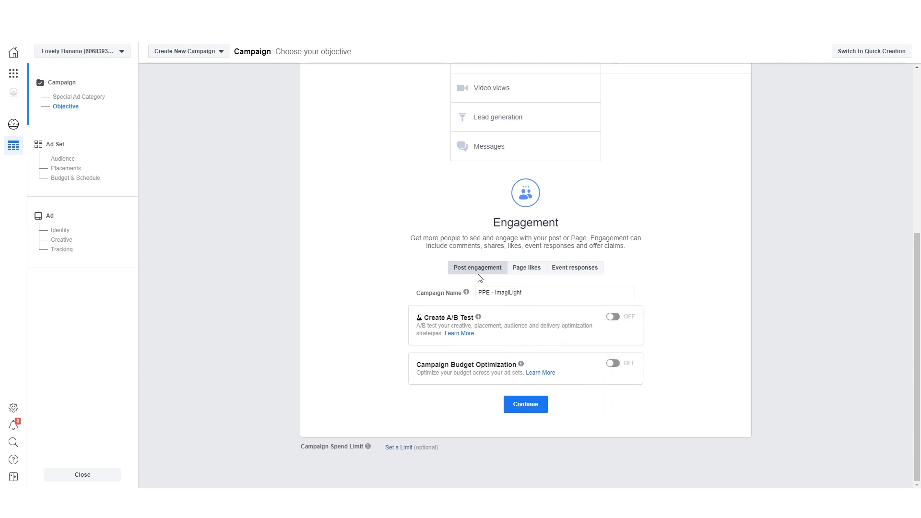
{"action": "left_click", "coordinate": [531, 411]}
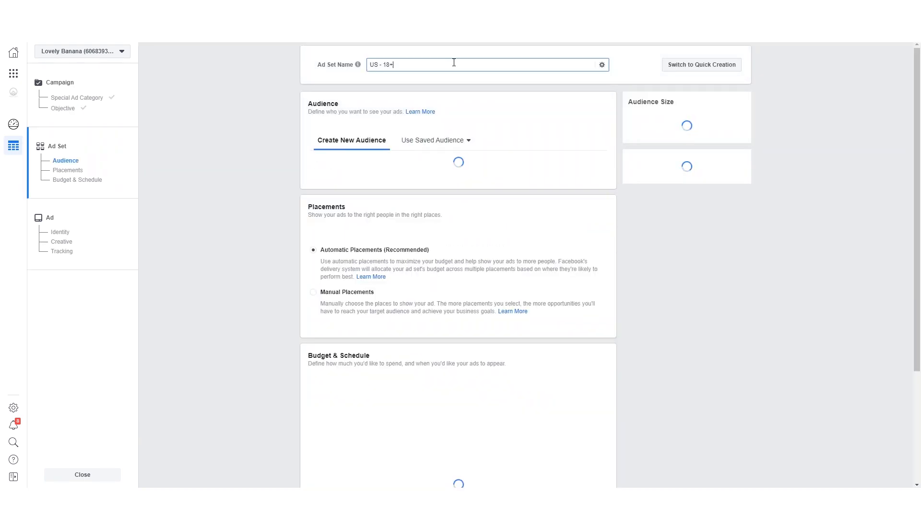
{"action": "key", "text": "ctrl+v"}
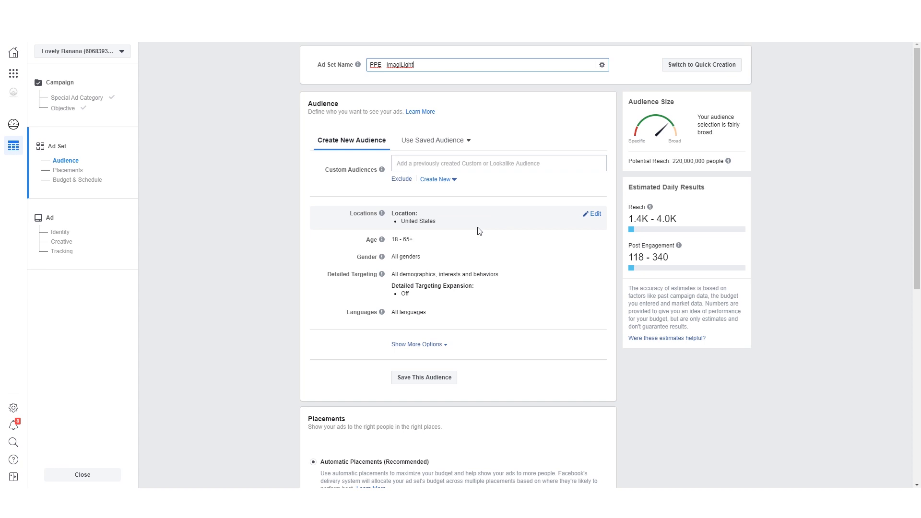
Remove United States from the audience locations and set the targeting to people living in this location.
{"action": "left_click", "coordinate": [594, 214]}
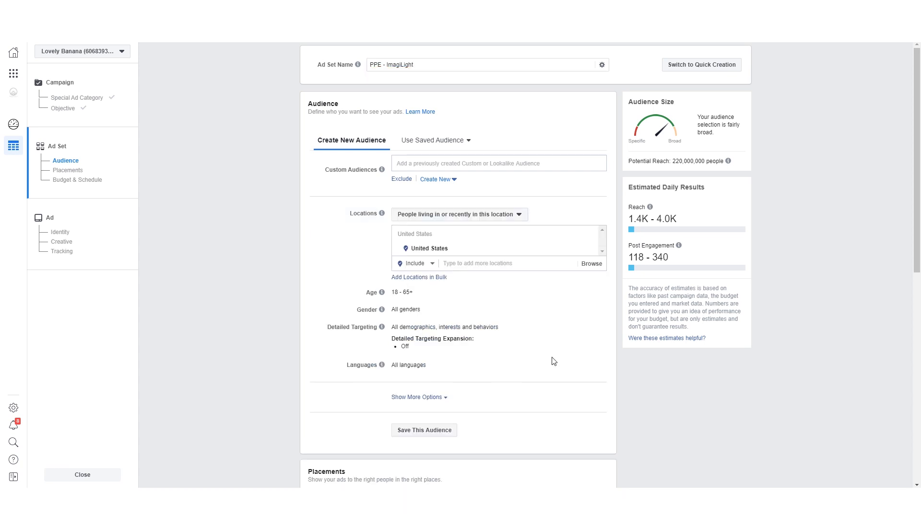
{"action": "left_click", "coordinate": [591, 249]}
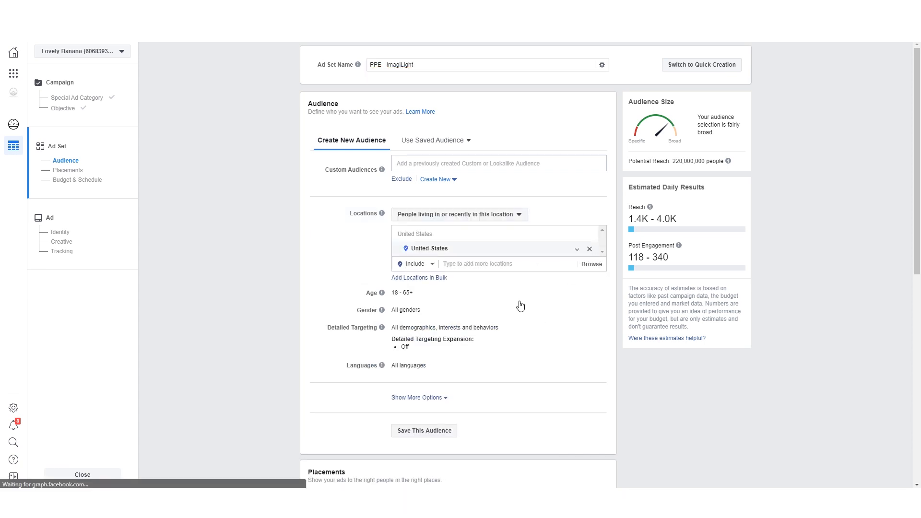
{"action": "left_click", "coordinate": [468, 247]}
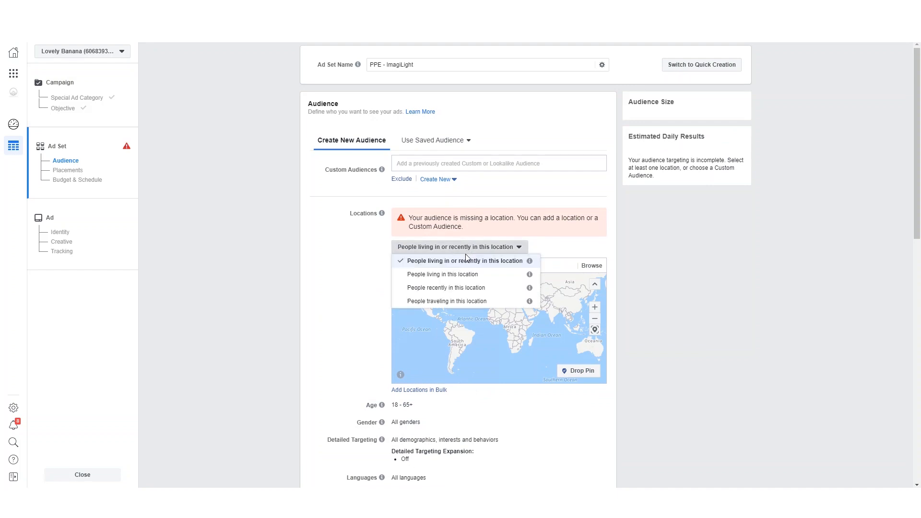
{"action": "left_click", "coordinate": [460, 275]}
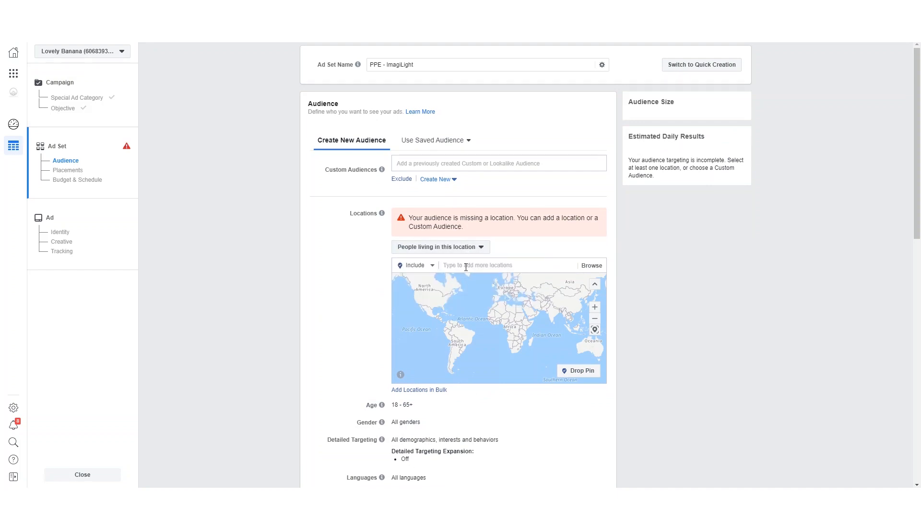
Add United States, Canada, Australia, New Zealand and United Kingdom as included countries in the audience locations.
{"action": "left_click", "coordinate": [468, 265]}
{"action": "type", "text": "u"}
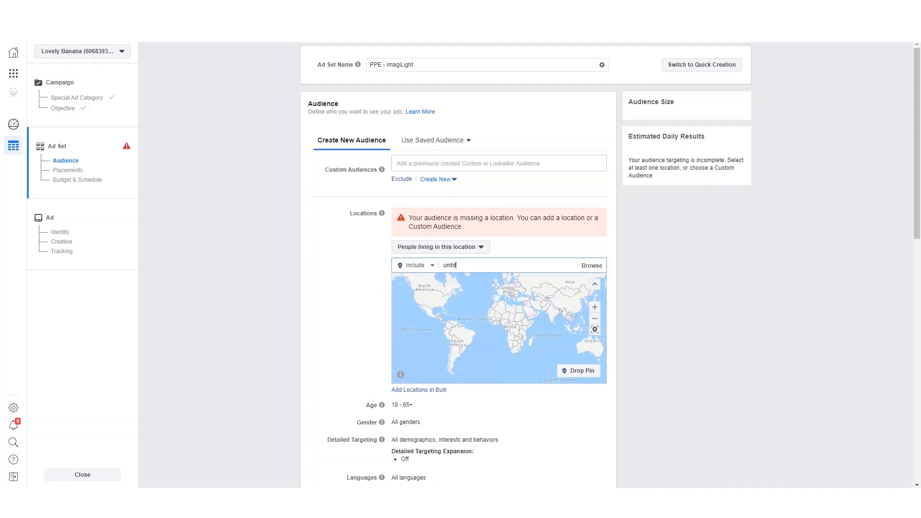
{"action": "type", "text": "nited states"}
{"action": "key", "text": "Return"}
{"action": "type", "text": "canada"}
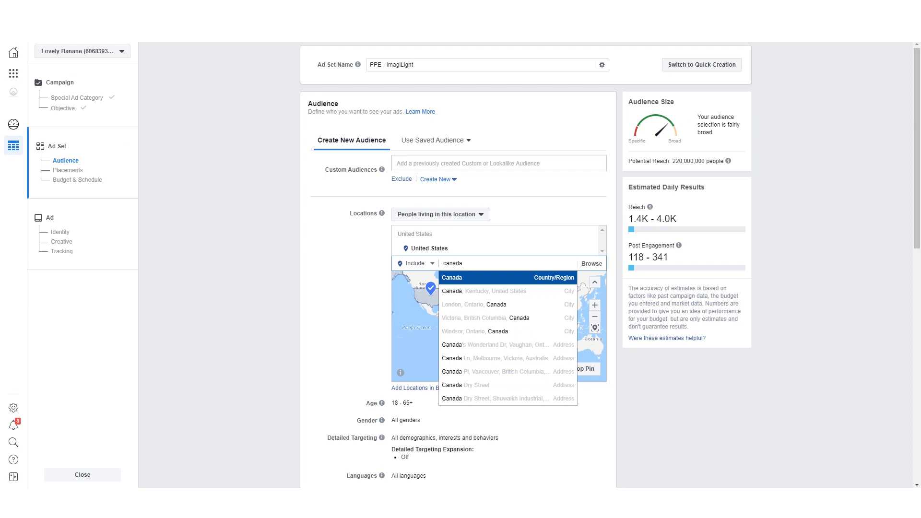
{"action": "key", "text": "Return"}
{"action": "type", "text": "australia"}
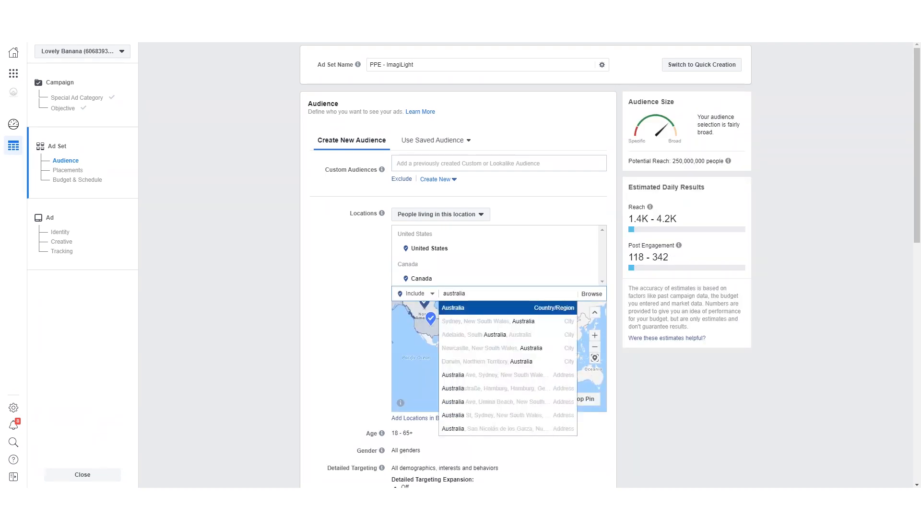
{"action": "key", "text": "Return"}
{"action": "type", "text": "new zea"}
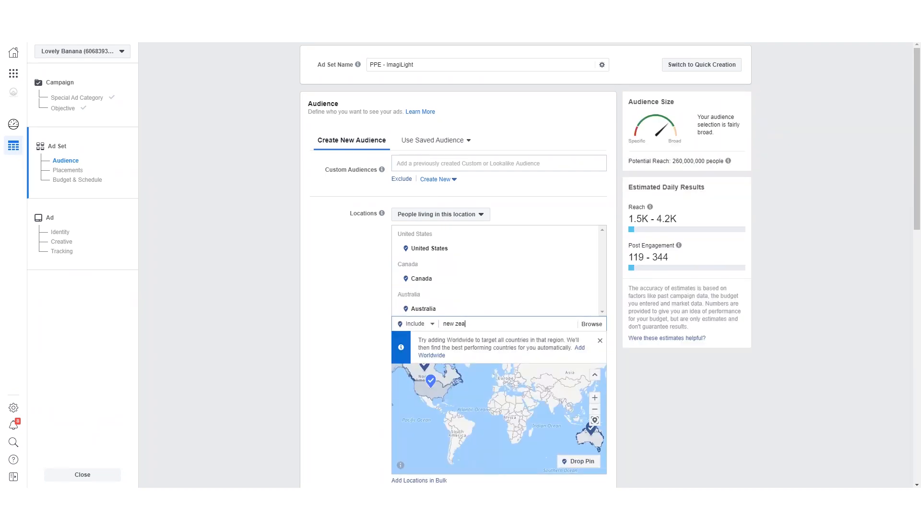
{"action": "type", "text": "land"}
{"action": "key", "text": "Return"}
{"action": "type", "text": "united kingdom"}
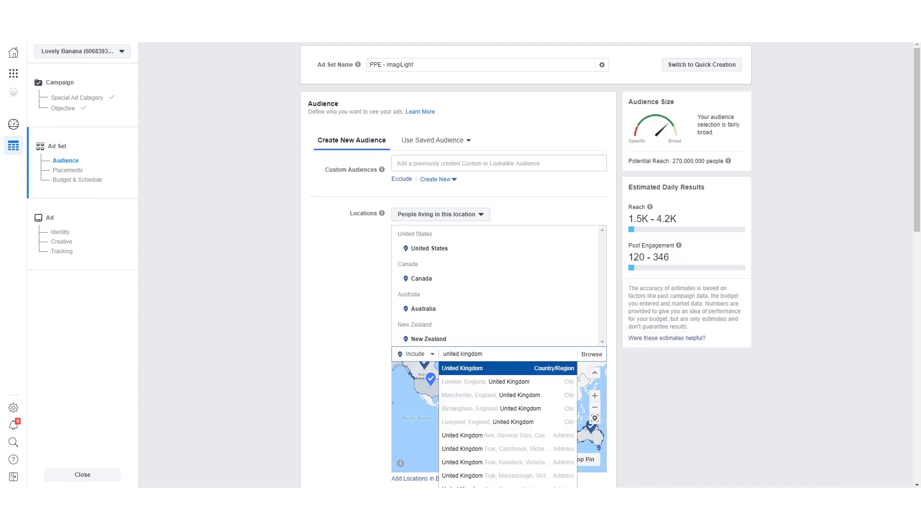
{"action": "key", "text": "Return"}
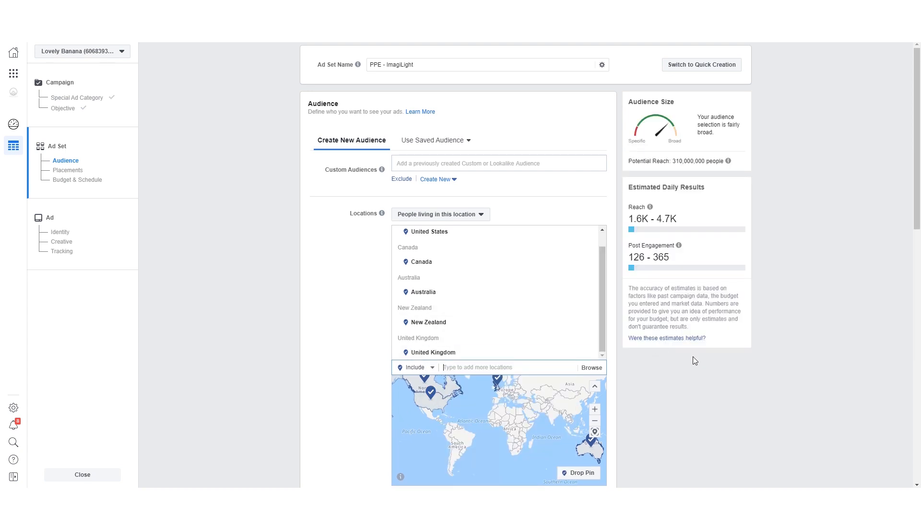
Edit the detailed targeting to include the Parents (All) demographic.
{"action": "scroll", "coordinate": [691, 367], "scroll_direction": "down", "scroll_amount": 2}
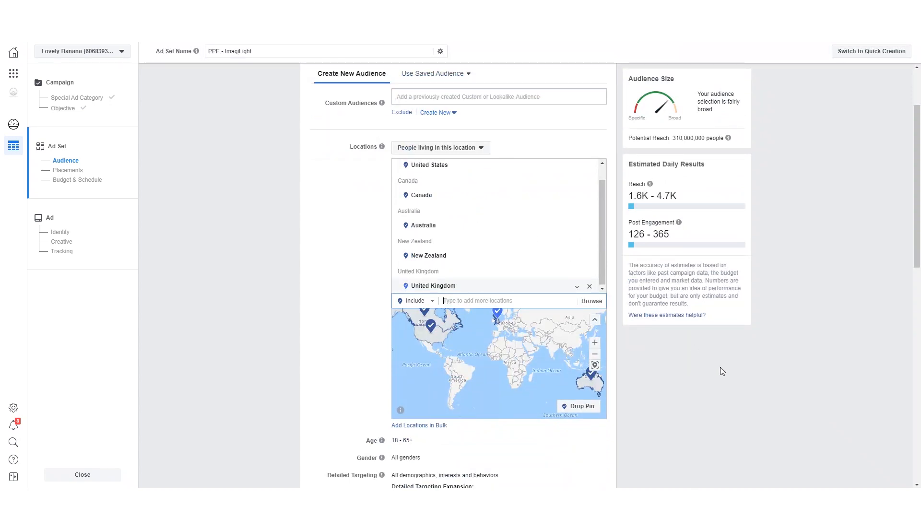
{"action": "scroll", "coordinate": [720, 368], "scroll_direction": "down", "scroll_amount": 3}
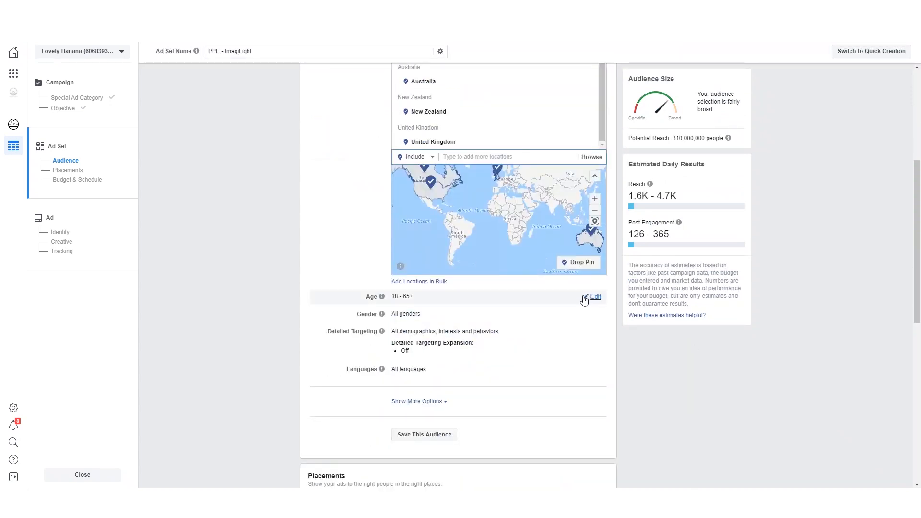
{"action": "left_click_drag", "start_coordinate": [416, 297], "coordinate": [392, 299]}
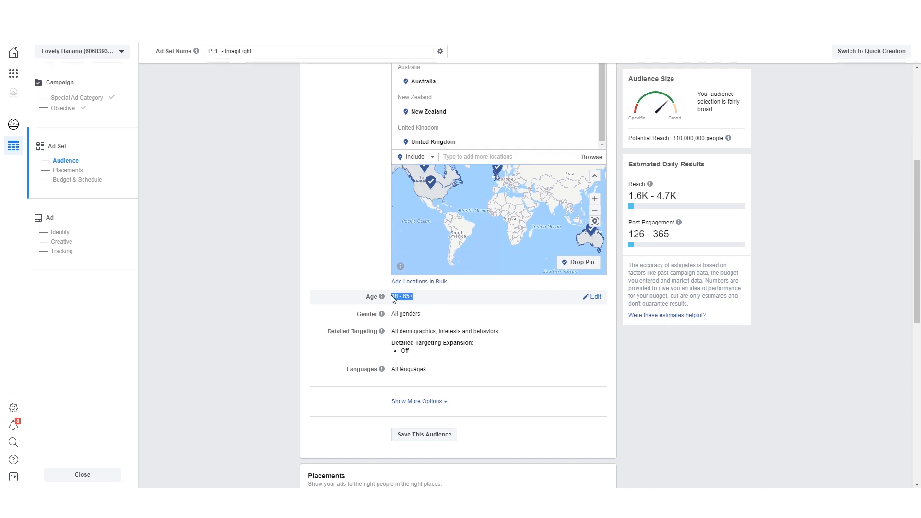
{"action": "left_click", "coordinate": [402, 297]}
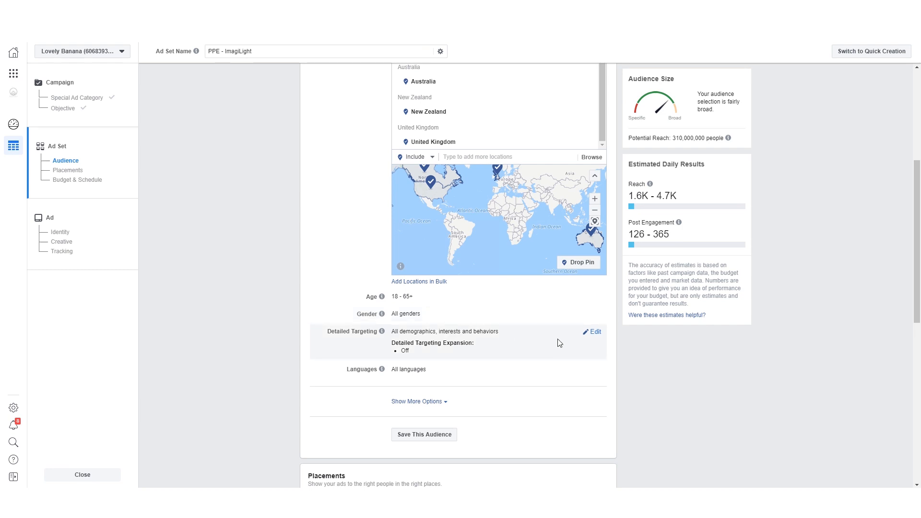
{"action": "left_click", "coordinate": [594, 331]}
{"action": "scroll", "coordinate": [609, 331], "scroll_direction": "down", "scroll_amount": 3}
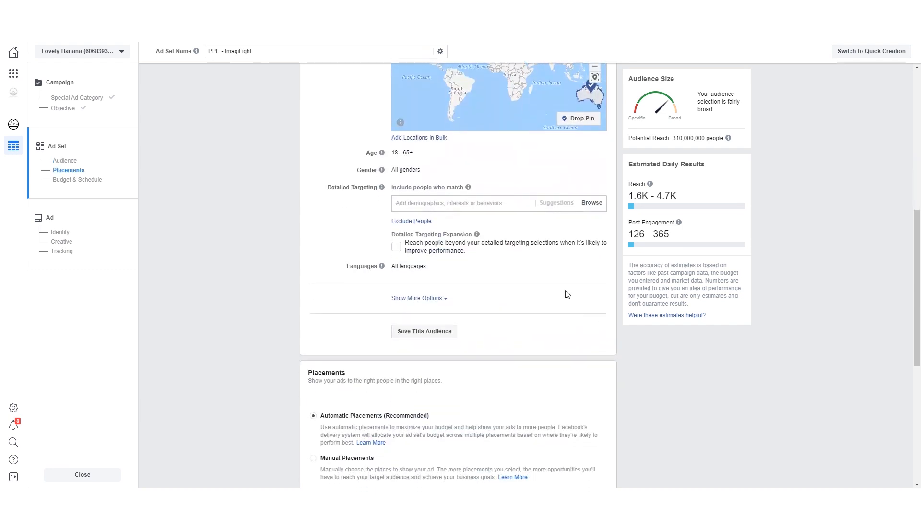
{"action": "left_click", "coordinate": [459, 202]}
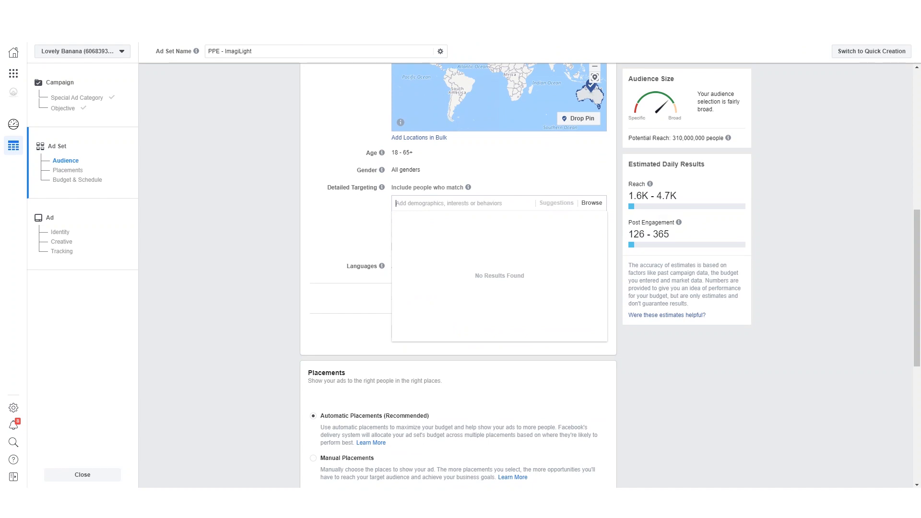
{"action": "type", "text": "parents"}
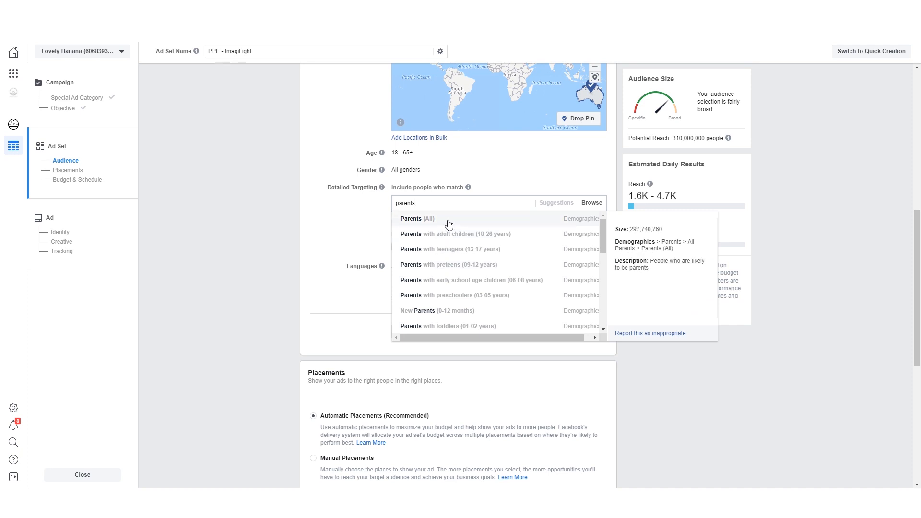
{"action": "left_click", "coordinate": [448, 224]}
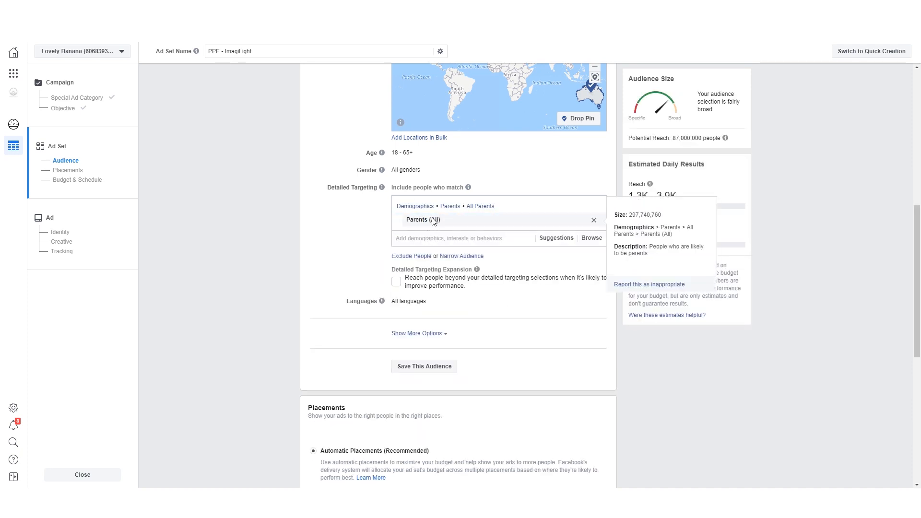
Exclude people matching the Drop shipping, AliExpress and Alibaba.com interests and the Shopify employer from the audience.
{"action": "left_click", "coordinate": [421, 257]}
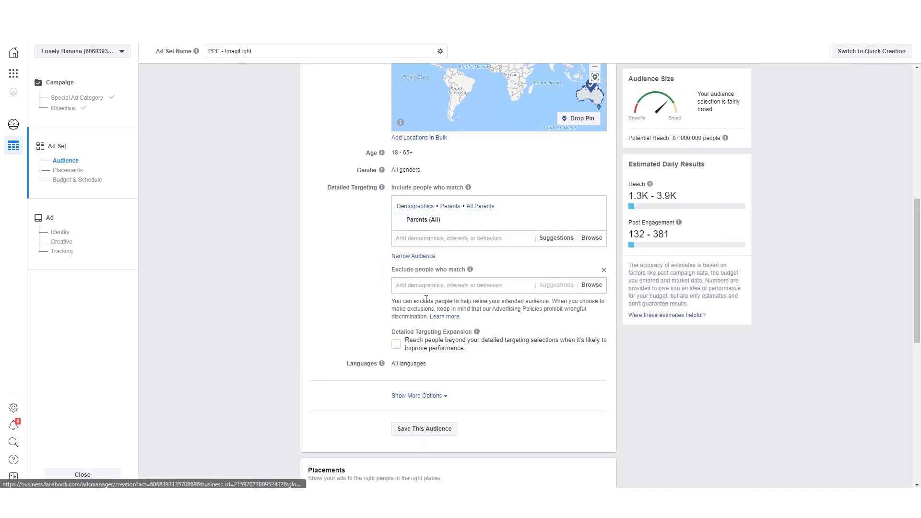
{"action": "type", "text": "drop sh"}
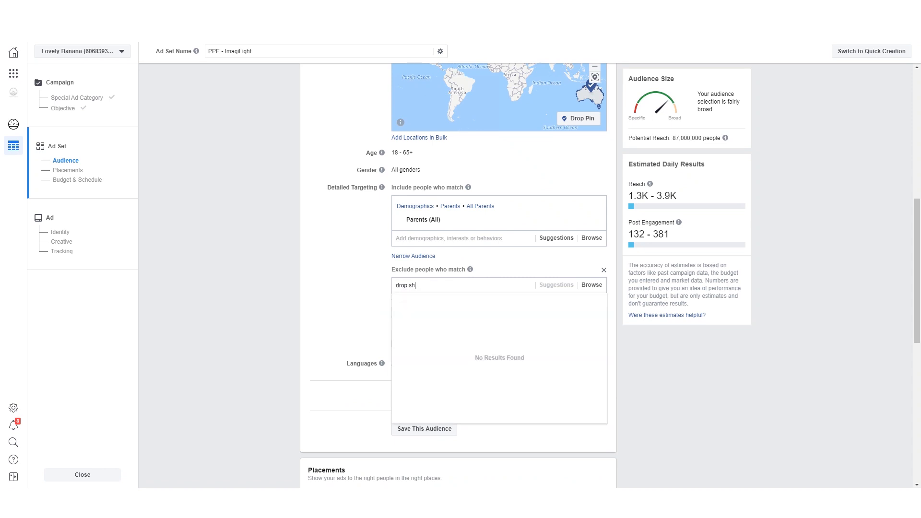
{"action": "type", "text": "ipping"}
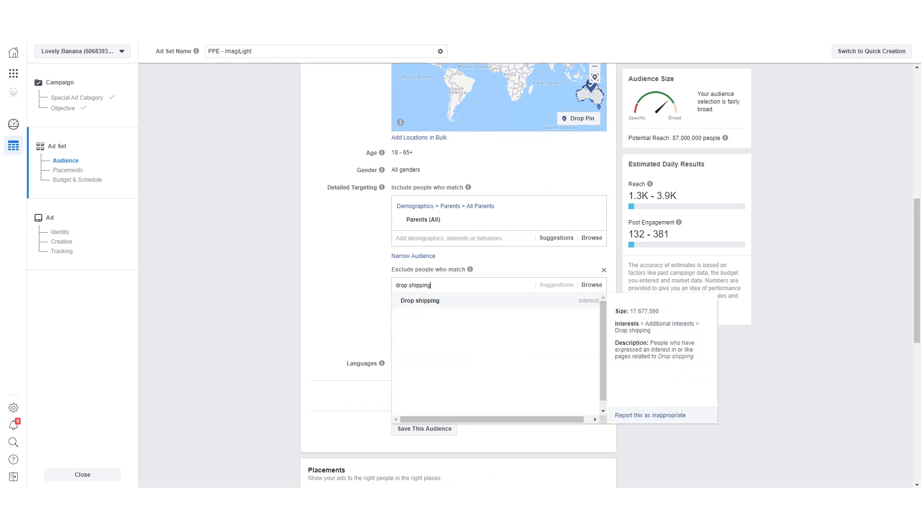
{"action": "key", "text": "Return"}
{"action": "type", "text": "aliexpress"}
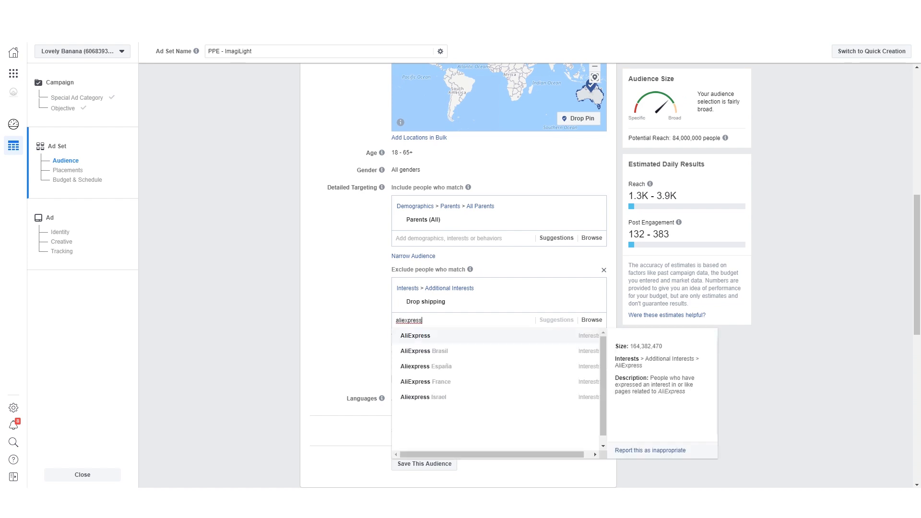
{"action": "key", "text": "Return"}
{"action": "type", "text": "shopify"}
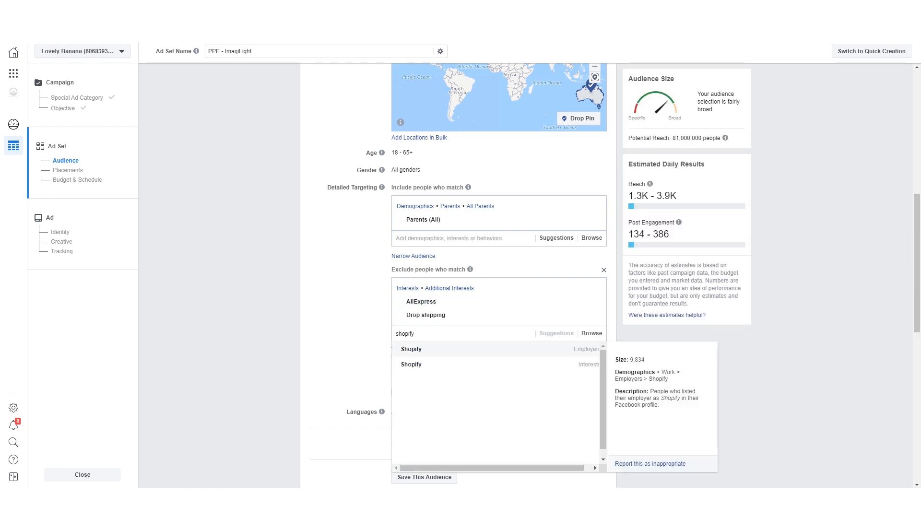
{"action": "key", "text": "Return"}
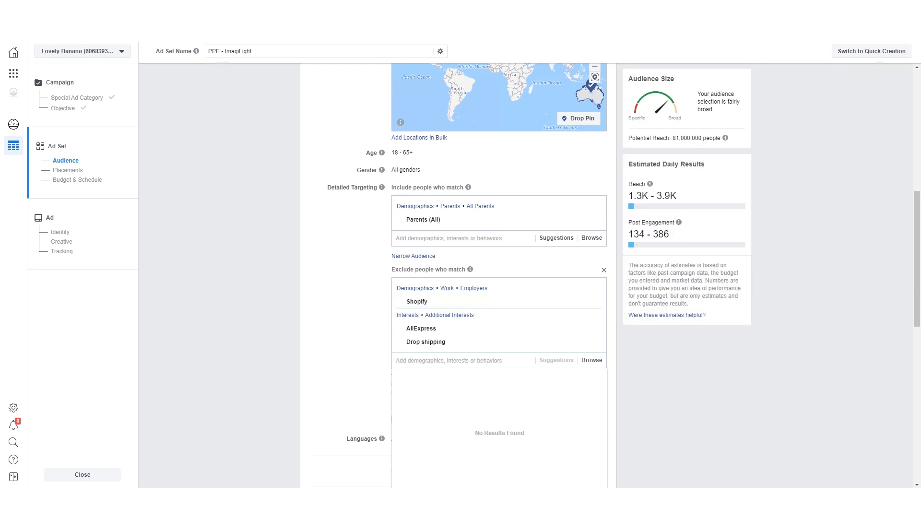
{"action": "type", "text": "alibaba"}
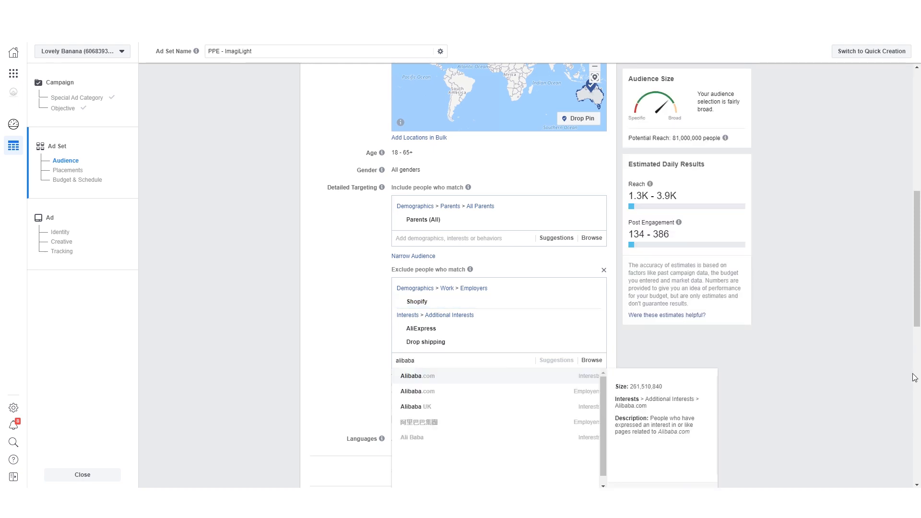
{"action": "left_click", "coordinate": [435, 376]}
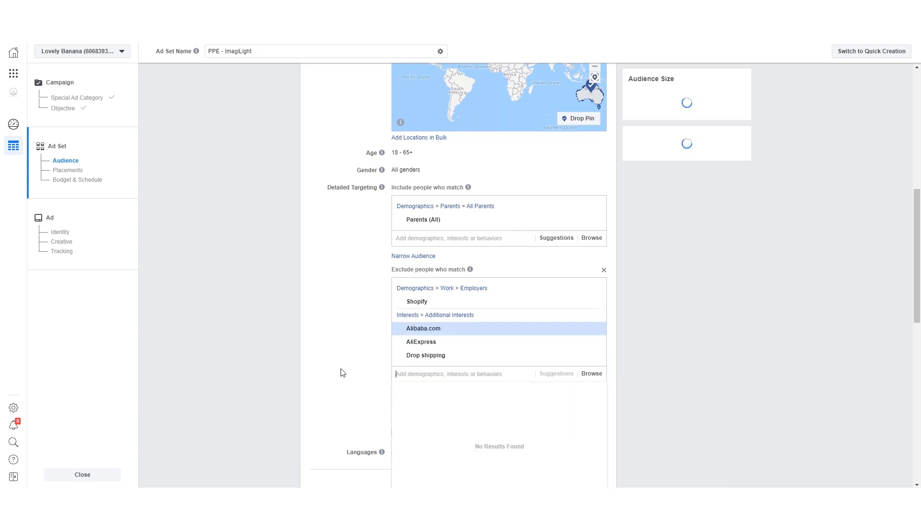
Set the audience language to English (All) and expand the additional audience options.
{"action": "scroll", "coordinate": [276, 319], "scroll_direction": "down", "scroll_amount": 2}
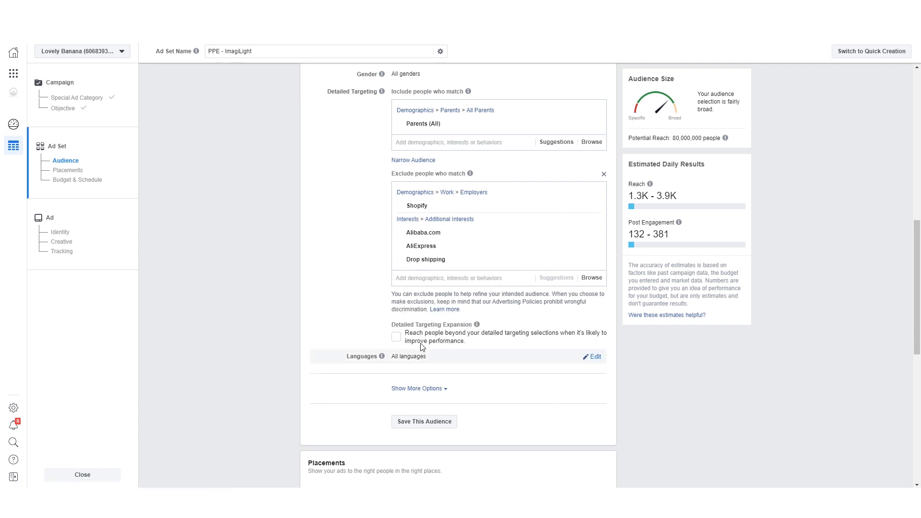
{"action": "scroll", "coordinate": [614, 305], "scroll_direction": "down", "scroll_amount": 2}
{"action": "left_click", "coordinate": [595, 263]}
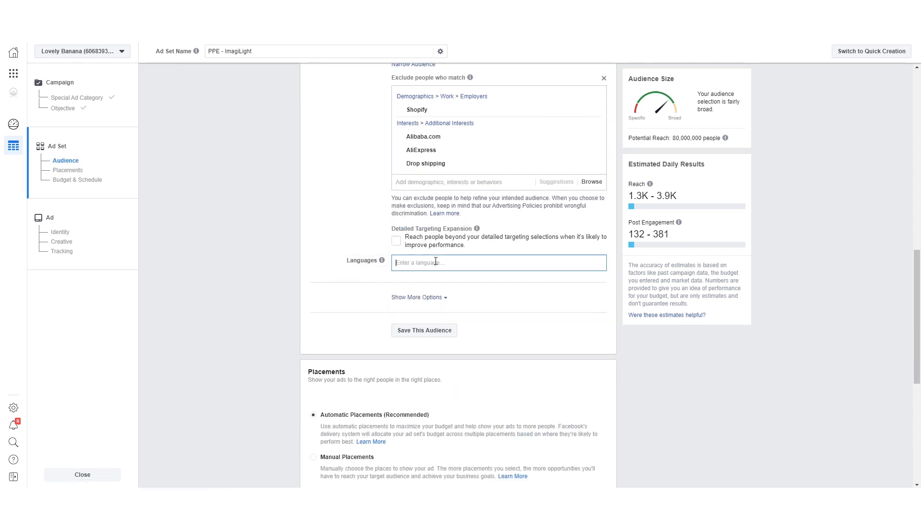
{"action": "type", "text": "engl"}
{"action": "key", "text": "Return"}
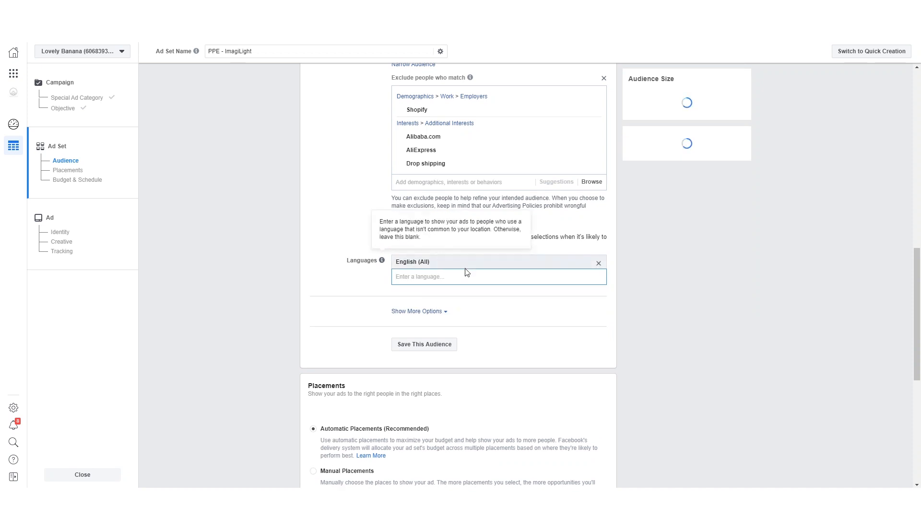
{"action": "left_click", "coordinate": [416, 311]}
{"action": "scroll", "coordinate": [344, 341], "scroll_direction": "down", "scroll_amount": 1}
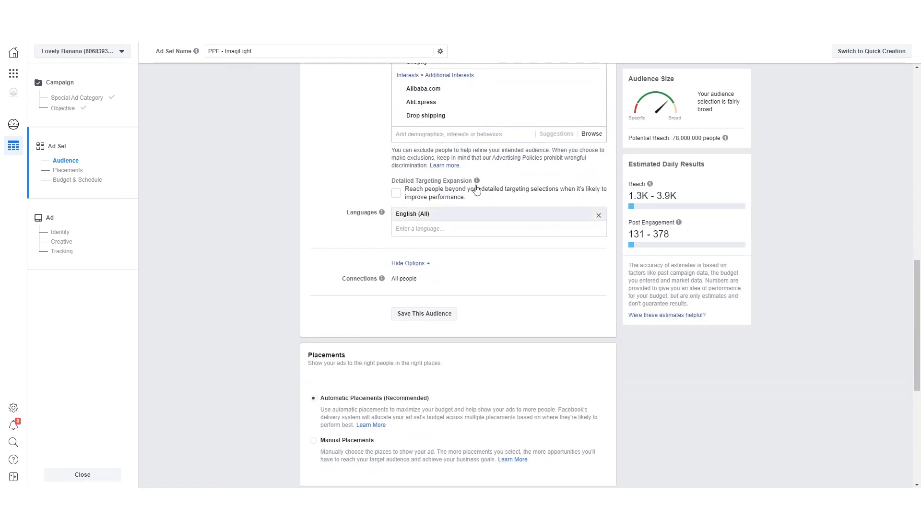
Switch the ad set to Manual Placements and dismiss the tip about selecting multiple placements.
{"action": "scroll", "coordinate": [526, 333], "scroll_direction": "down", "scroll_amount": 3}
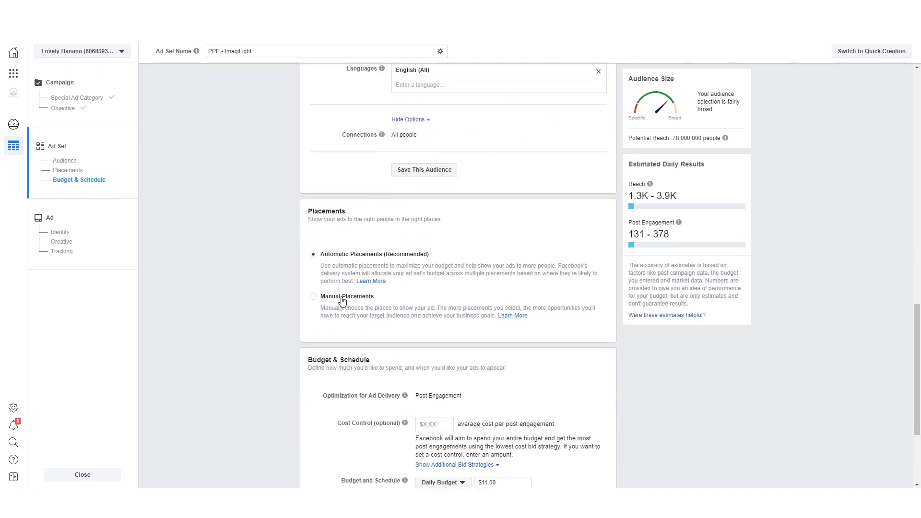
{"action": "left_click", "coordinate": [314, 297]}
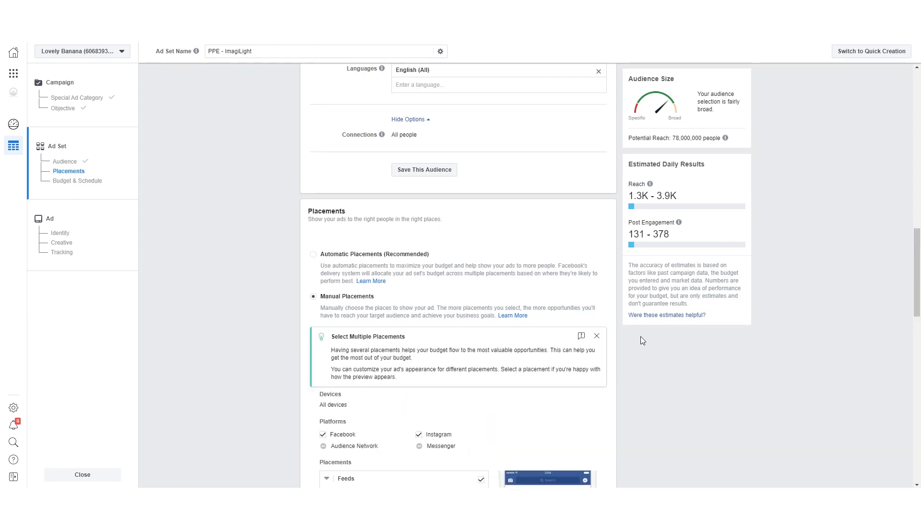
{"action": "scroll", "coordinate": [590, 314], "scroll_direction": "down", "scroll_amount": 1}
{"action": "left_click", "coordinate": [596, 288]}
Remove the In-Article and In-Stream placement groups from the ad set's manual placements.
{"action": "scroll", "coordinate": [566, 331], "scroll_direction": "down", "scroll_amount": 3}
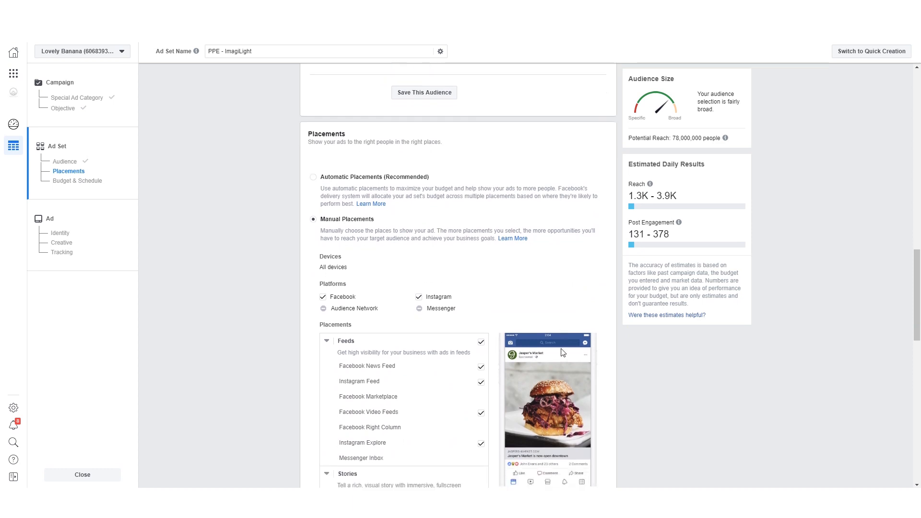
{"action": "scroll", "coordinate": [562, 340], "scroll_direction": "down", "scroll_amount": 5}
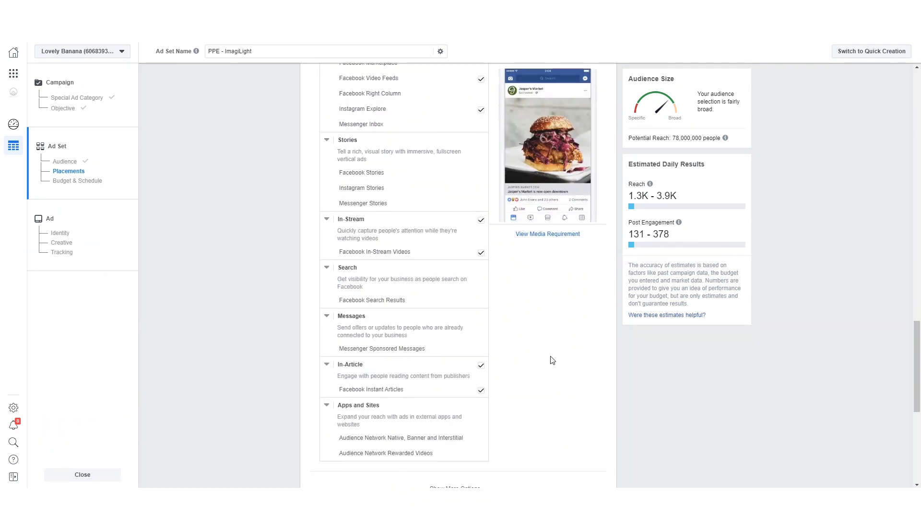
{"action": "scroll", "coordinate": [549, 381], "scroll_direction": "down", "scroll_amount": 1}
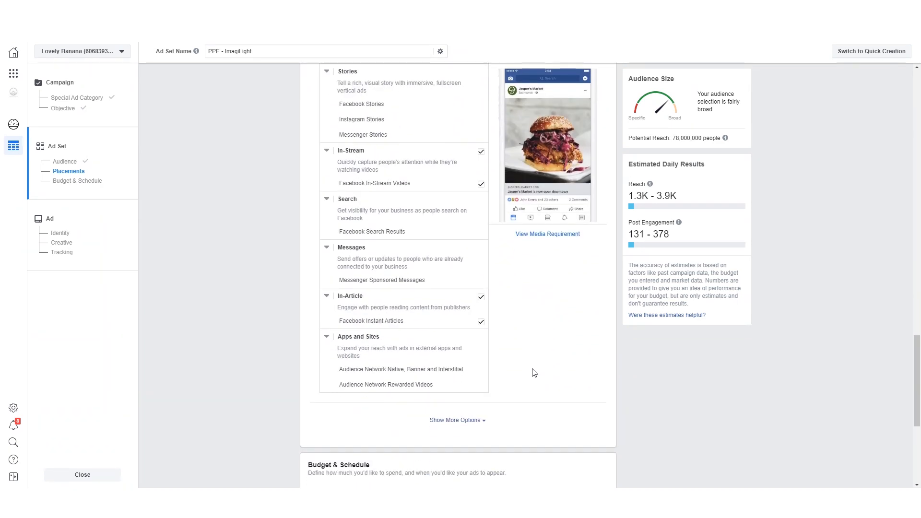
{"action": "left_click", "coordinate": [481, 322]}
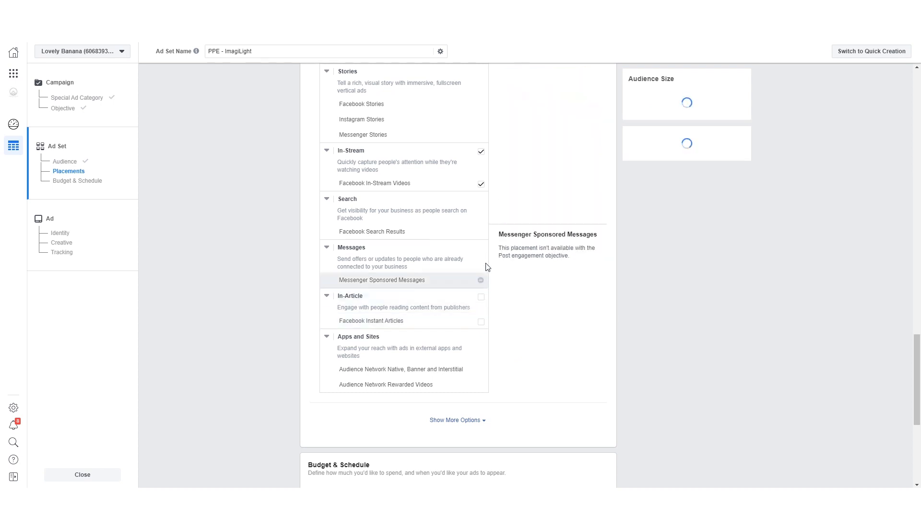
{"action": "scroll", "coordinate": [479, 344], "scroll_direction": "up", "scroll_amount": 1}
{"action": "scroll", "coordinate": [479, 344], "scroll_direction": "up", "scroll_amount": 1}
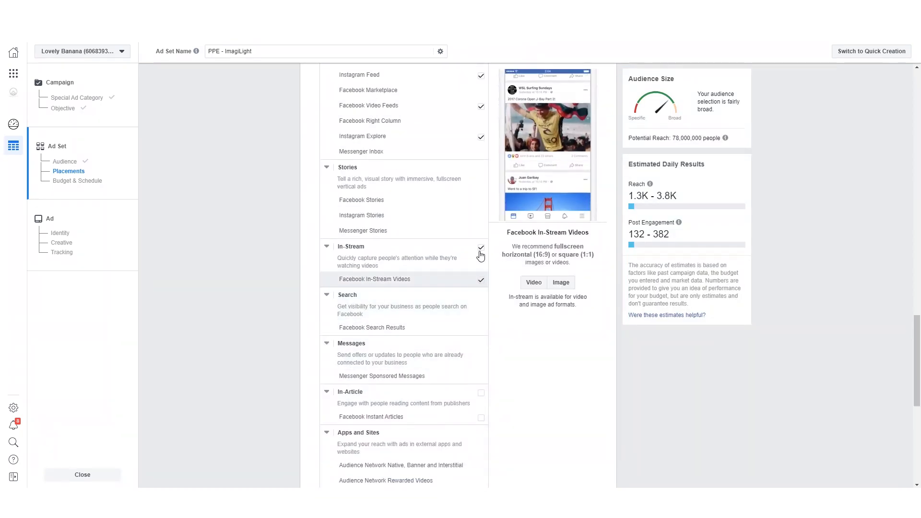
{"action": "left_click", "coordinate": [481, 249]}
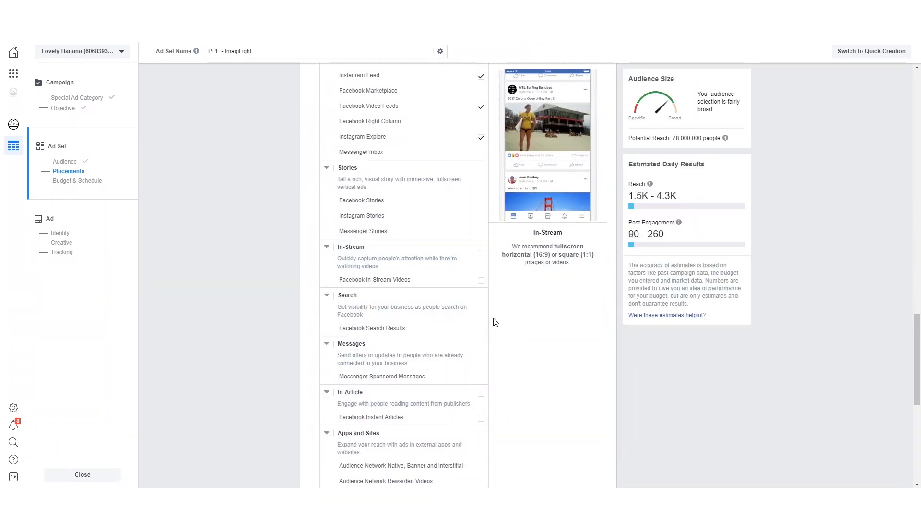
Remove Instagram Explore and Facebook Video Feeds from the Feeds placements, keeping Facebook News Feed and Instagram Feed.
{"action": "scroll", "coordinate": [484, 292], "scroll_direction": "up", "scroll_amount": 3}
{"action": "left_click", "coordinate": [481, 281]}
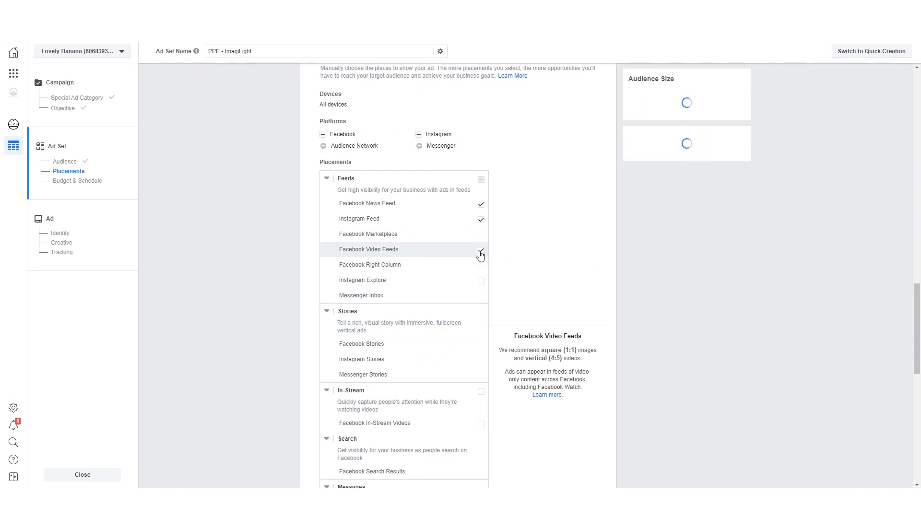
{"action": "left_click", "coordinate": [480, 251]}
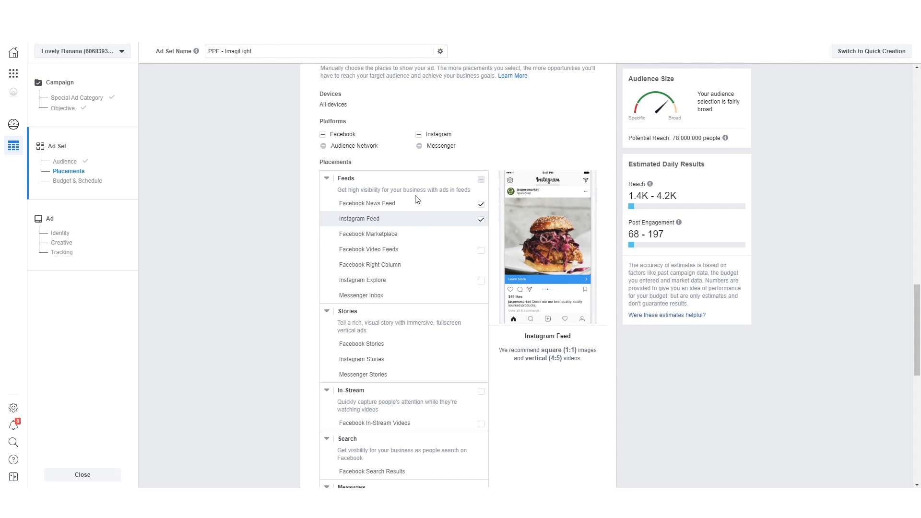
Check the device options for the manual placements, leaving all devices selected.
{"action": "scroll", "coordinate": [220, 302], "scroll_direction": "up", "scroll_amount": 2}
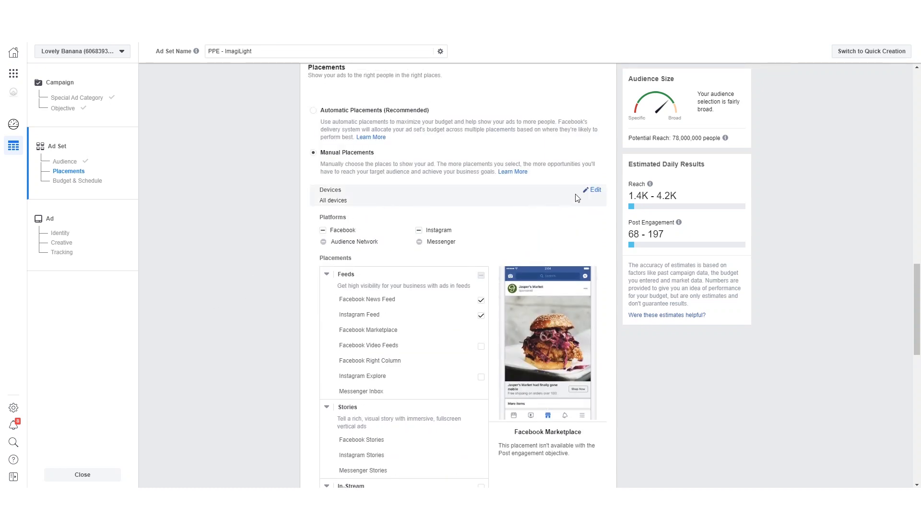
{"action": "left_click", "coordinate": [593, 190]}
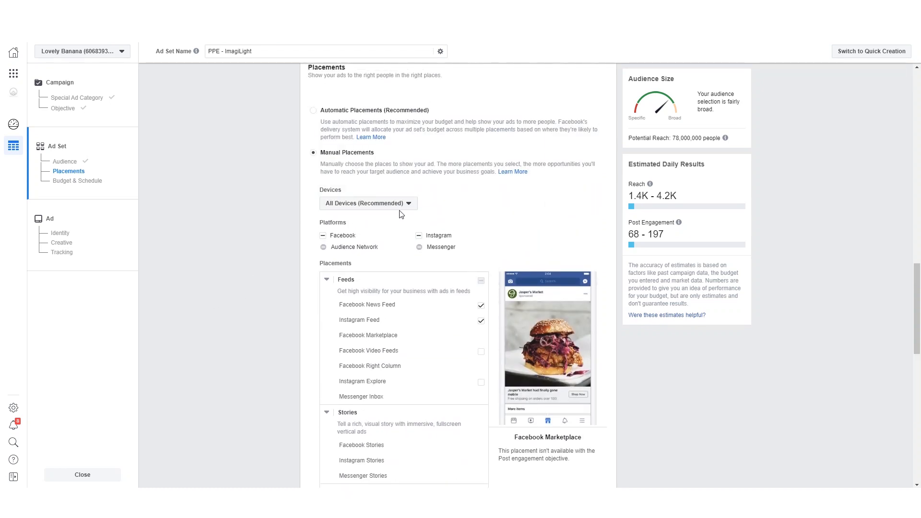
{"action": "left_click", "coordinate": [372, 209]}
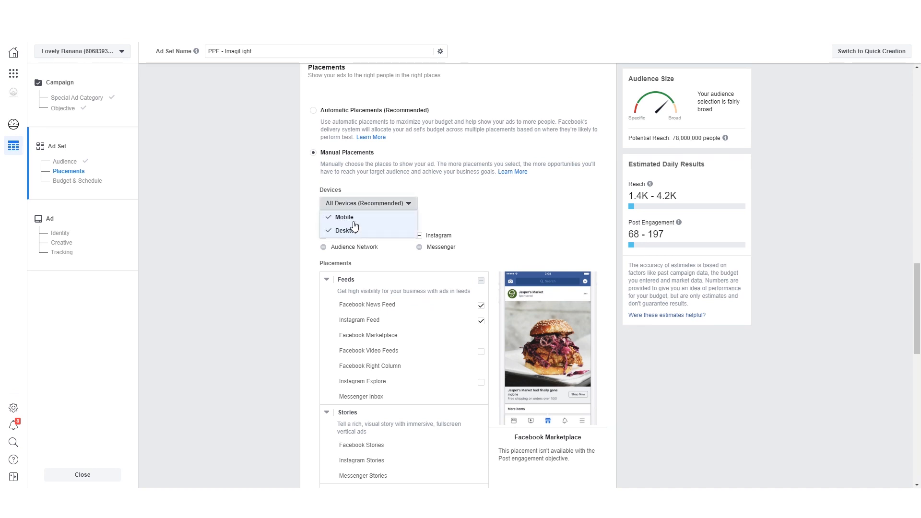
{"action": "left_click", "coordinate": [586, 216]}
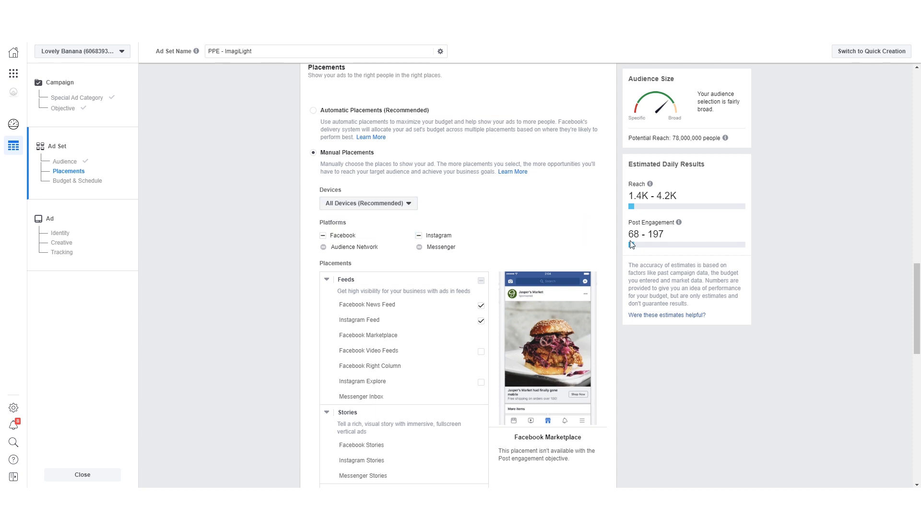
Set the ad set's daily budget to $5.00 and continue to the ad setup.
{"action": "scroll", "coordinate": [608, 279], "scroll_direction": "down", "scroll_amount": 7}
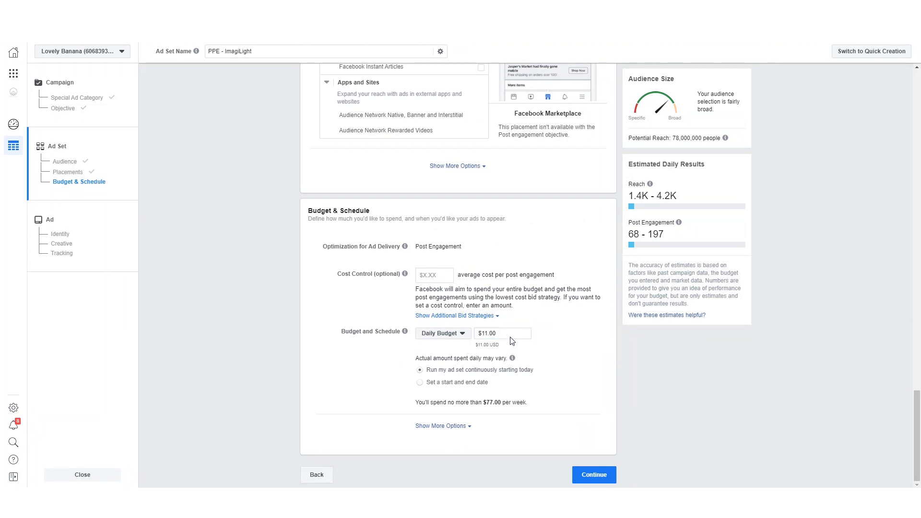
{"action": "double_click", "coordinate": [512, 334]}
{"action": "type", "text": "5"}
{"action": "left_click", "coordinate": [649, 338]}
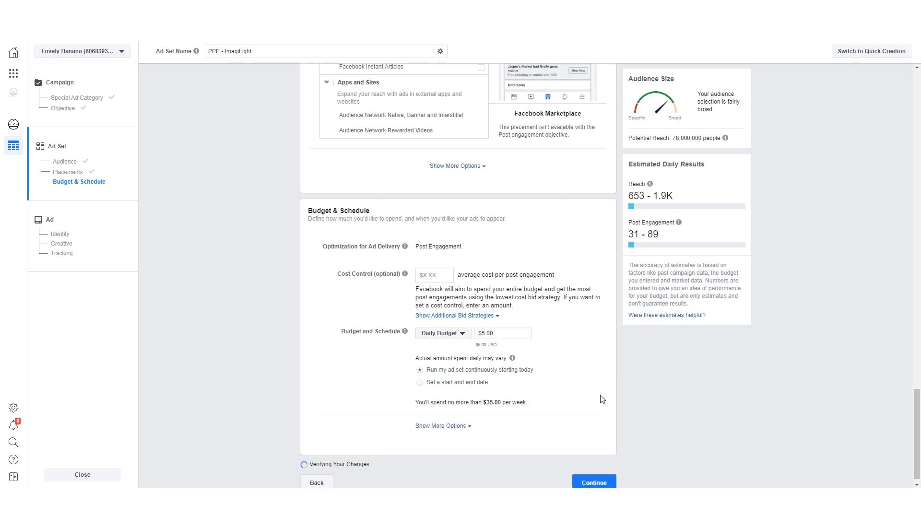
{"action": "left_click", "coordinate": [594, 476]}
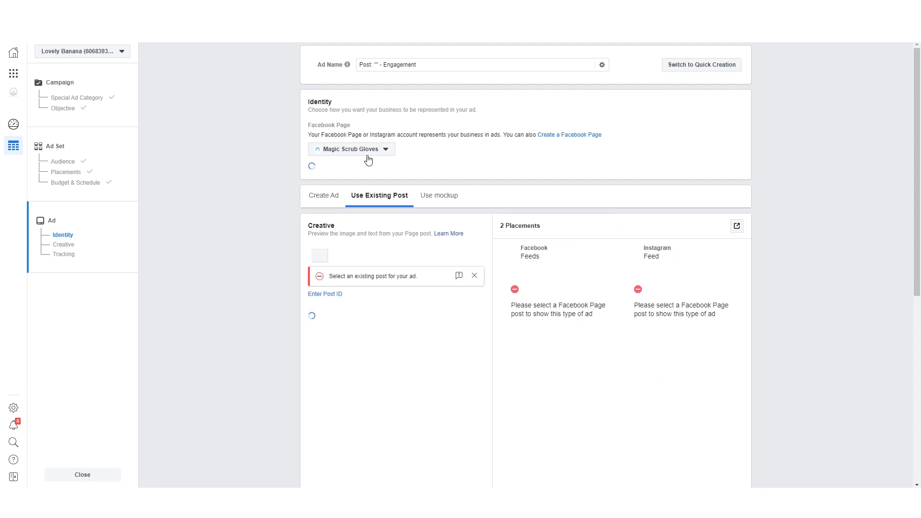
Choose Lovely Banana as the Facebook Page that represents the business in the ad.
{"action": "left_click", "coordinate": [368, 153]}
{"action": "scroll", "coordinate": [396, 226], "scroll_direction": "down", "scroll_amount": 5}
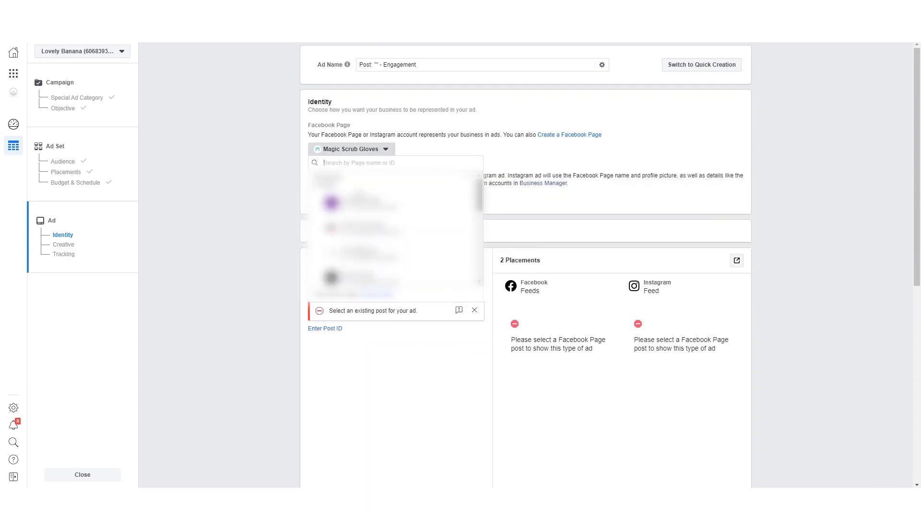
{"action": "scroll", "coordinate": [396, 226], "scroll_direction": "up", "scroll_amount": 5}
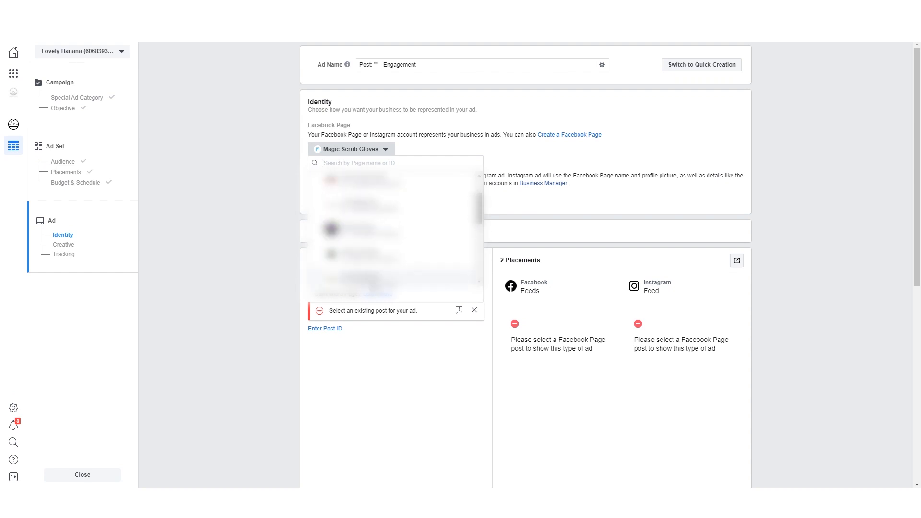
{"action": "left_click", "coordinate": [360, 278]}
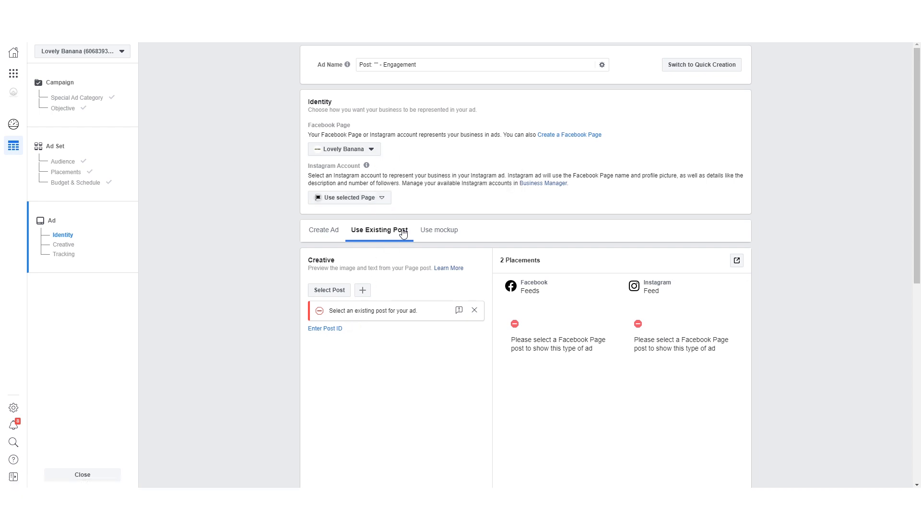
Create a new ad and upload the video Example Video Final.mp4 as its media.
{"action": "scroll", "coordinate": [380, 164], "scroll_direction": "down", "scroll_amount": 1}
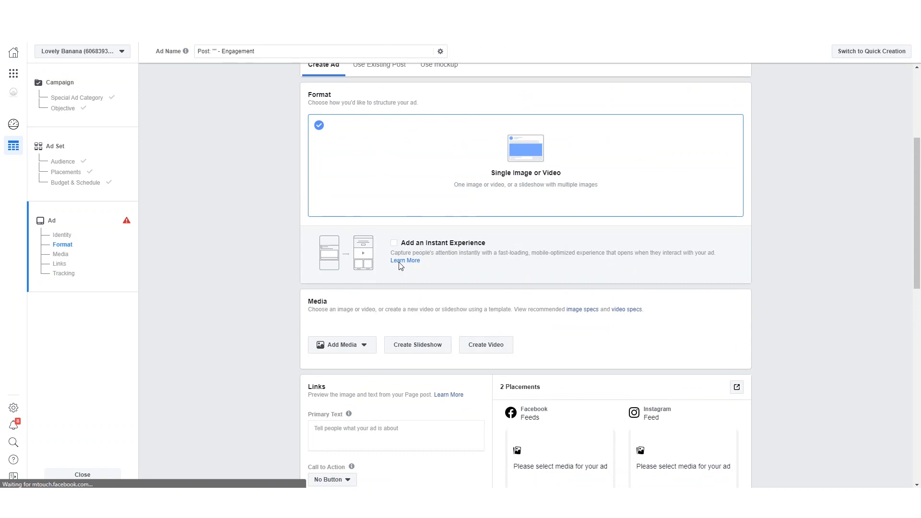
{"action": "left_click", "coordinate": [333, 402]}
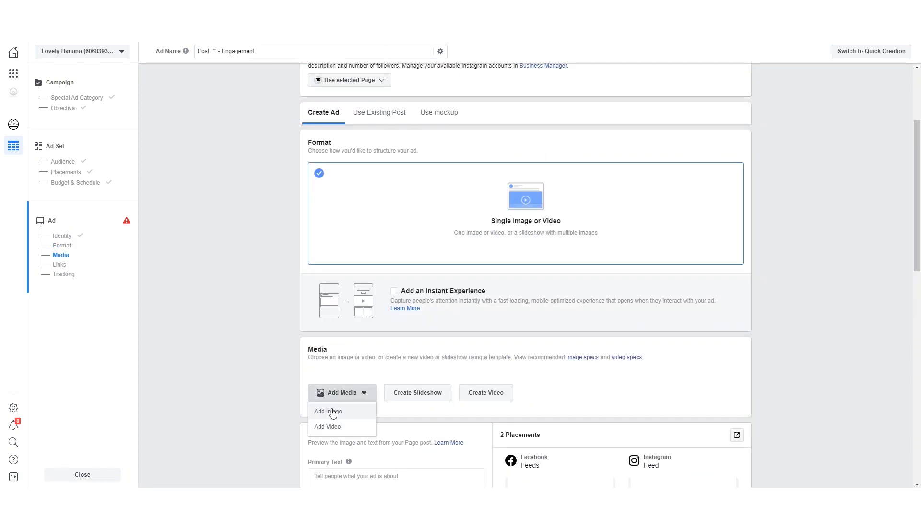
{"action": "left_click", "coordinate": [331, 426]}
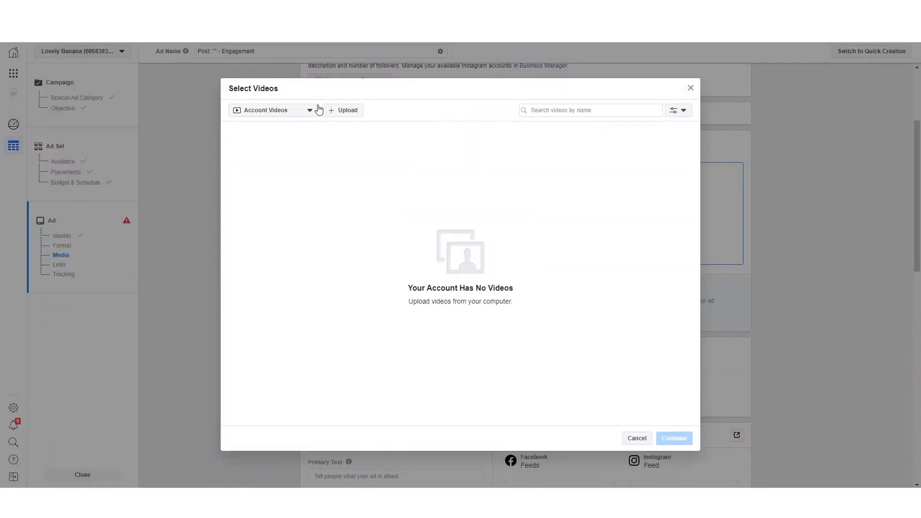
{"action": "left_click", "coordinate": [339, 115]}
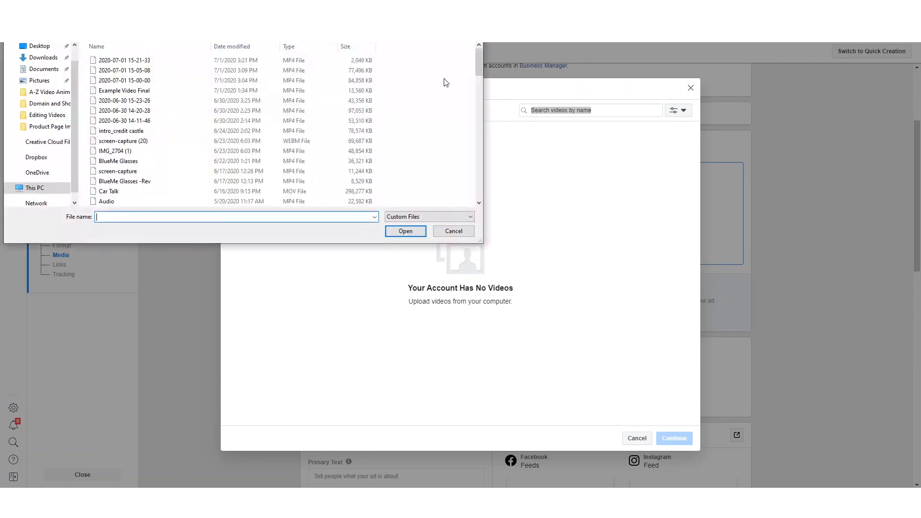
{"action": "mouse_move", "coordinate": [475, 57]}
{"action": "left_mouse_down"}
{"action": "mouse_move", "coordinate": [477, 70]}
{"action": "mouse_move", "coordinate": [478, 47]}
{"action": "left_mouse_up"}
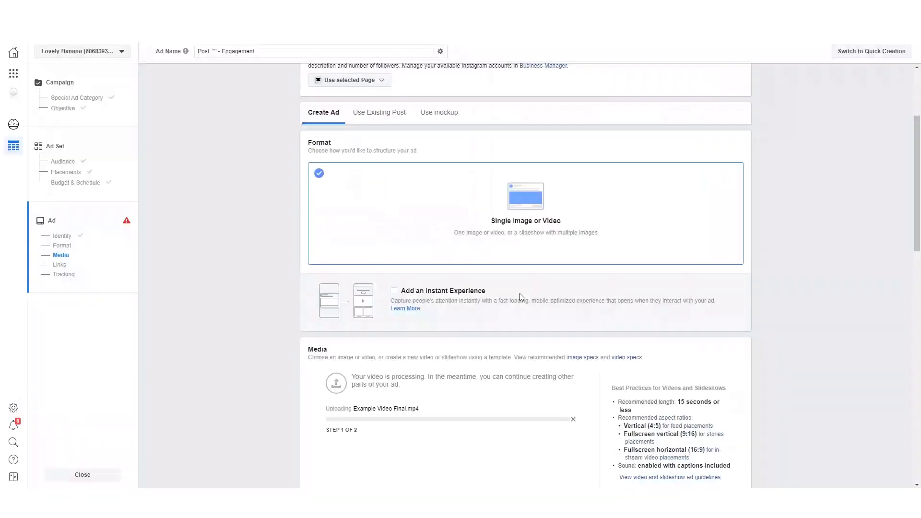
{"action": "scroll", "coordinate": [757, 309], "scroll_direction": "down", "scroll_amount": 3}
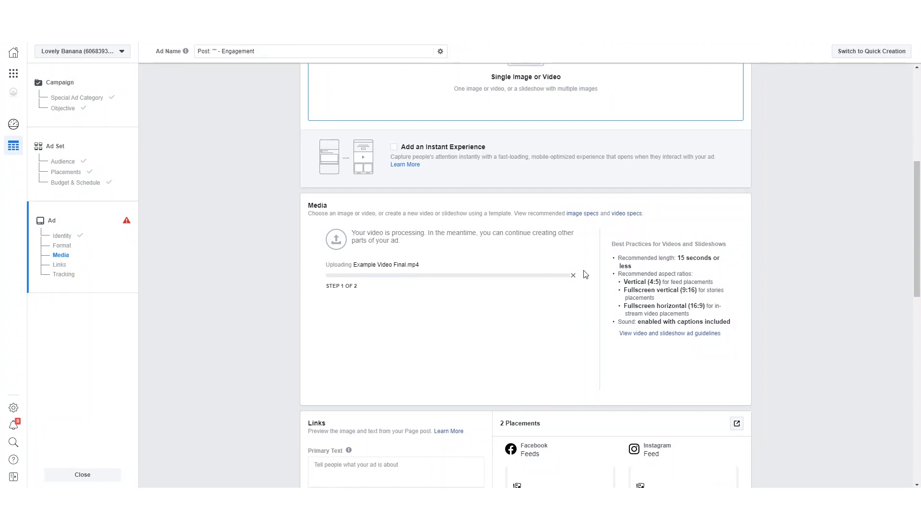
{"action": "scroll", "coordinate": [585, 274], "scroll_direction": "down", "scroll_amount": 3}
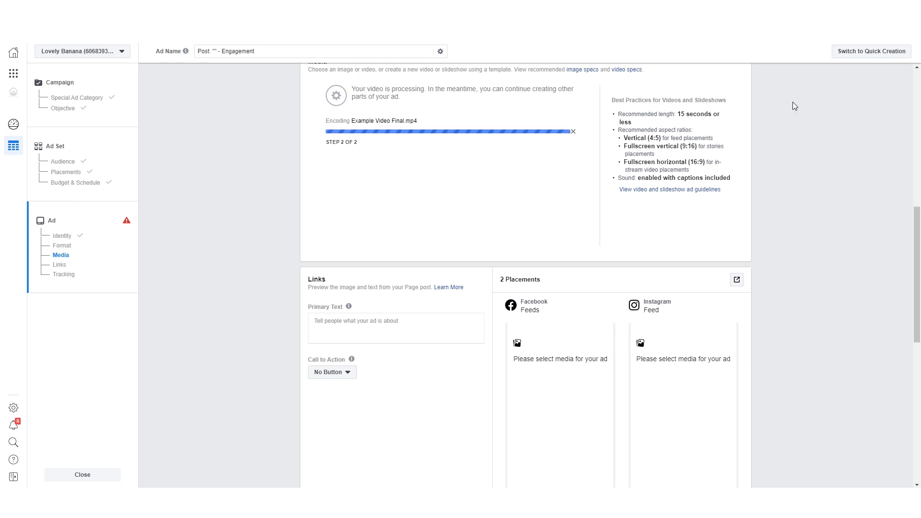
{"action": "left_click", "coordinate": [366, 325]}
{"action": "type", "text": "Kids can experience a magical, starry night sky from their bedroom!  Grab your ImagiLight 50% OFF Today Only - https://lovelybanana.com/"}
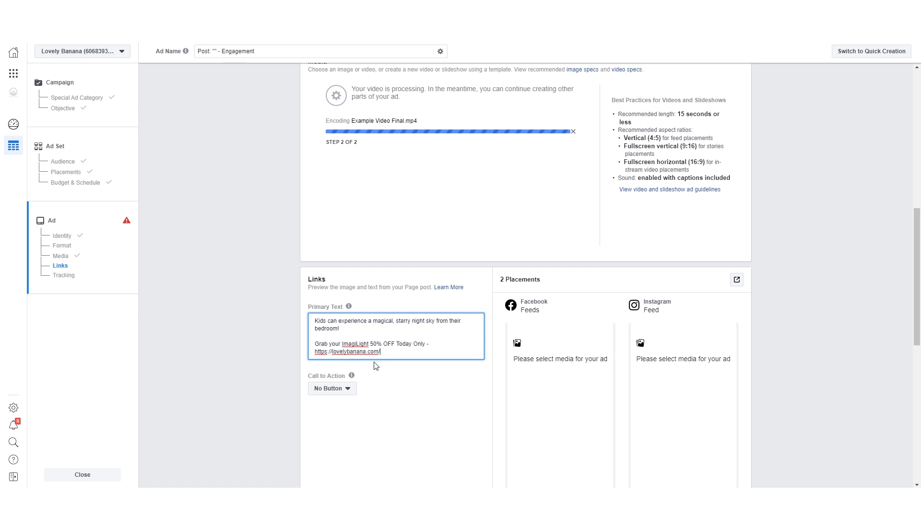
Set the ad's call to action to Shop Now.
{"action": "scroll", "coordinate": [309, 349], "scroll_direction": "down", "scroll_amount": 1}
{"action": "left_click", "coordinate": [330, 342]}
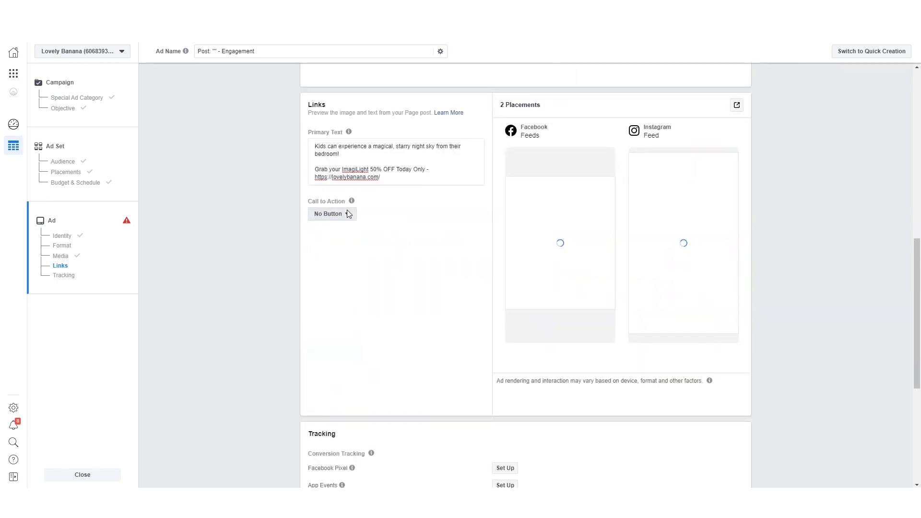
{"action": "left_click", "coordinate": [330, 341]}
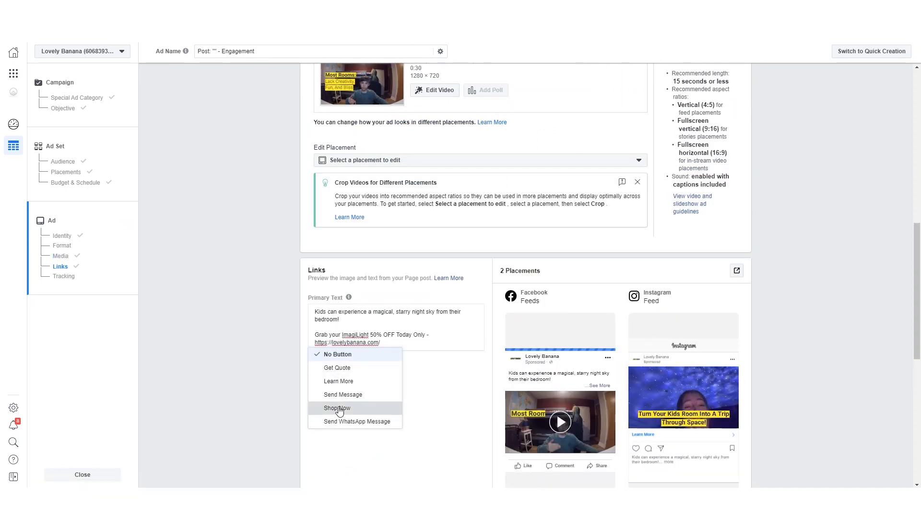
{"action": "left_click", "coordinate": [369, 408]}
{"action": "left_click", "coordinate": [380, 342]}
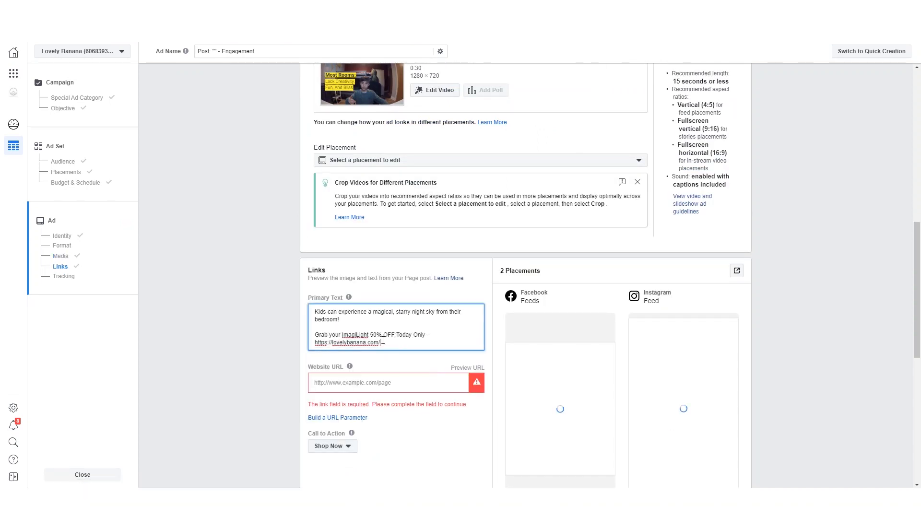
{"action": "left_click_drag", "start_coordinate": [380, 342], "coordinate": [315, 342]}
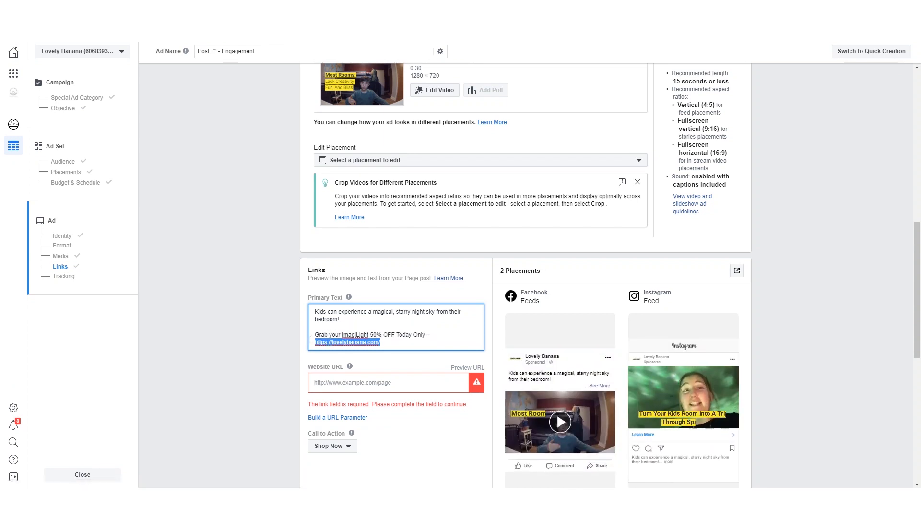
{"action": "key", "text": "ctrl+c"}
{"action": "left_click", "coordinate": [345, 383]}
{"action": "key", "text": "ctrl+v"}
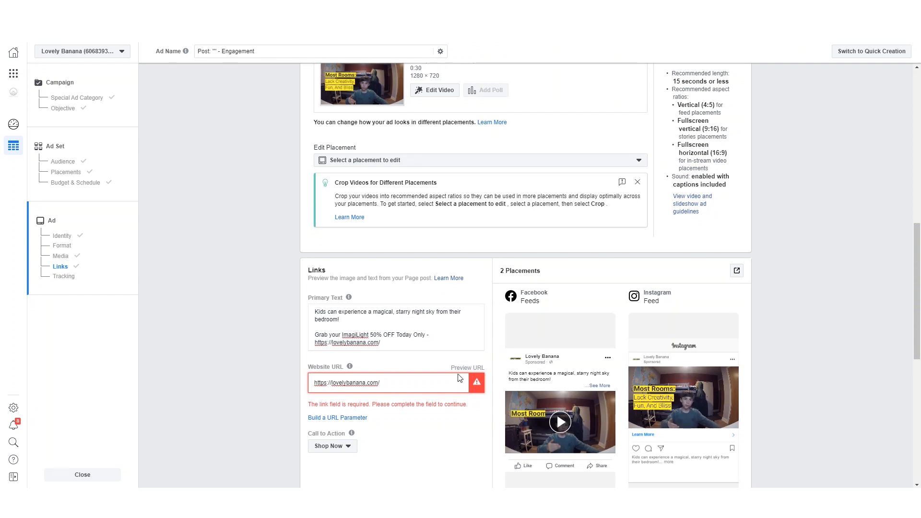
{"action": "left_click_drag", "start_coordinate": [315, 342], "coordinate": [380, 342]}
{"action": "left_click", "coordinate": [337, 342]}
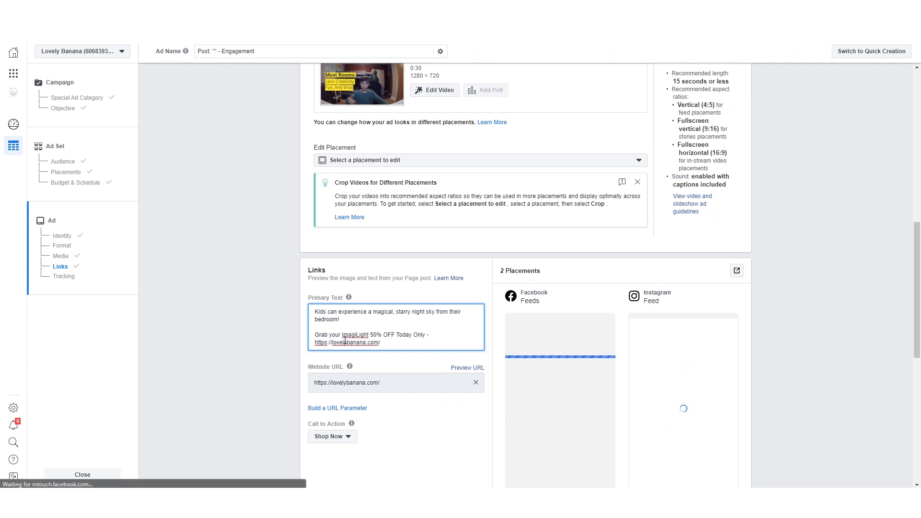
{"action": "left_click", "coordinate": [394, 343]}
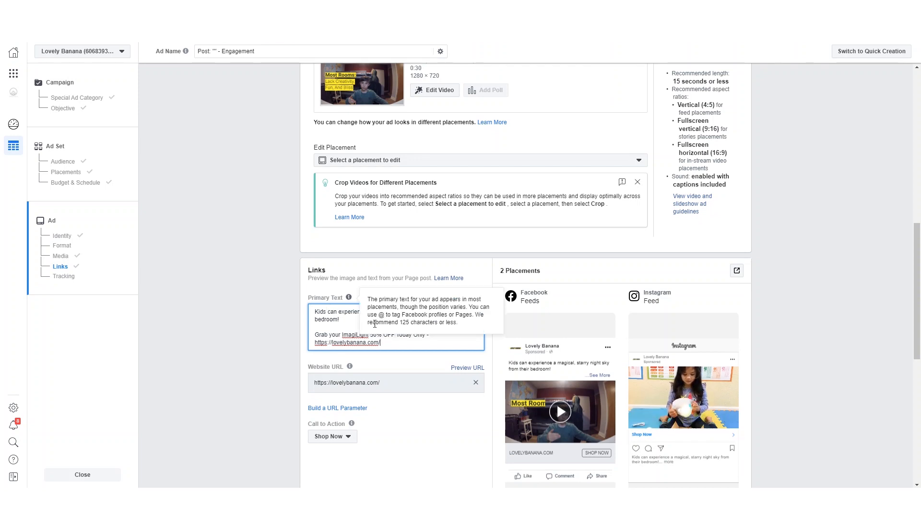
{"action": "left_click_drag", "start_coordinate": [380, 343], "coordinate": [315, 343]}
{"action": "left_click", "coordinate": [363, 342]}
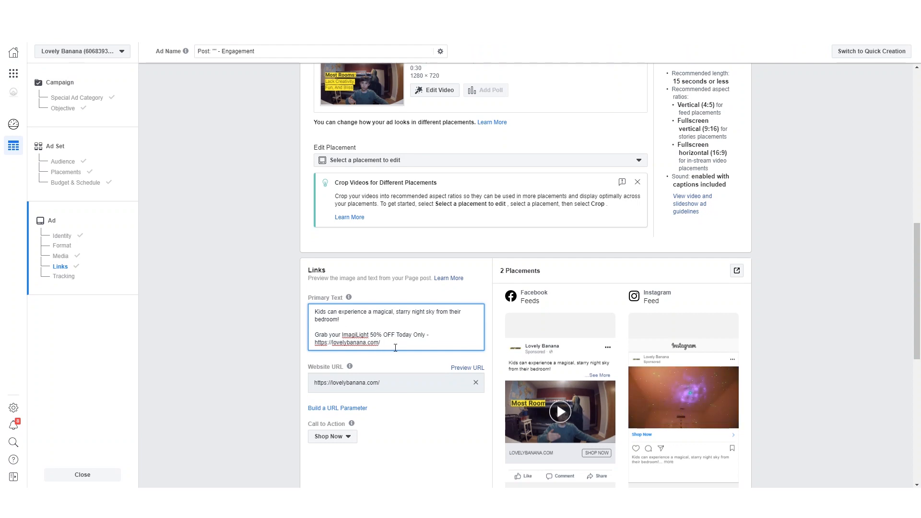
{"action": "left_click", "coordinate": [425, 335]}
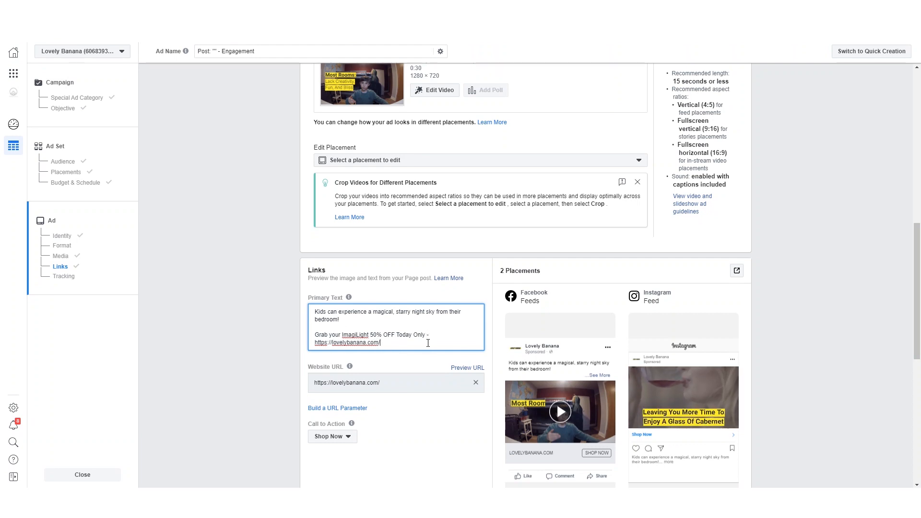
Open the ad video's thumbnail settings and switch to choosing the thumbnail manually.
{"action": "scroll", "coordinate": [421, 362], "scroll_direction": "down", "scroll_amount": 3}
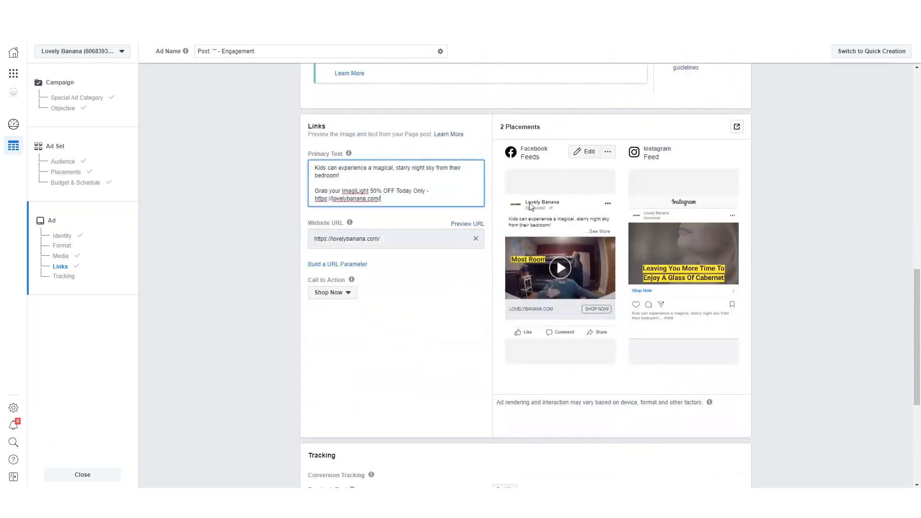
{"action": "scroll", "coordinate": [523, 240], "scroll_direction": "up", "scroll_amount": 7}
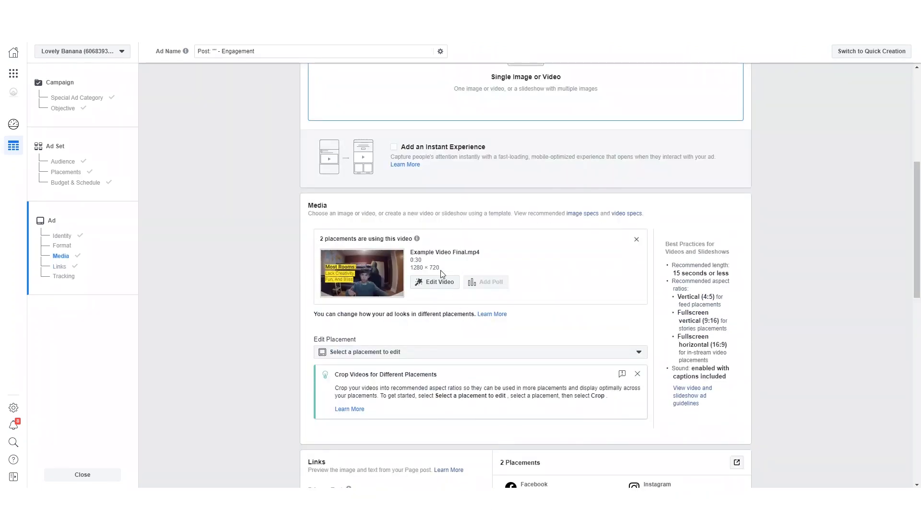
{"action": "left_click", "coordinate": [434, 282]}
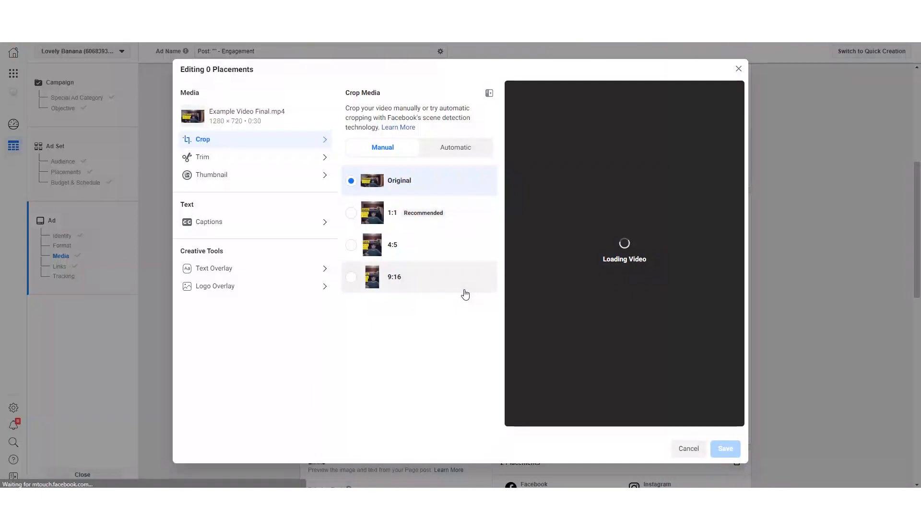
{"action": "left_click", "coordinate": [240, 176]}
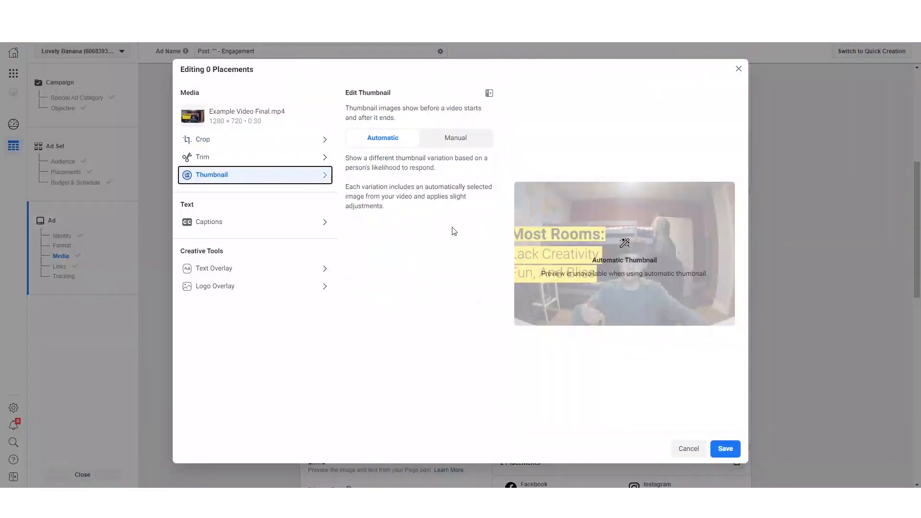
{"action": "left_click", "coordinate": [453, 139]}
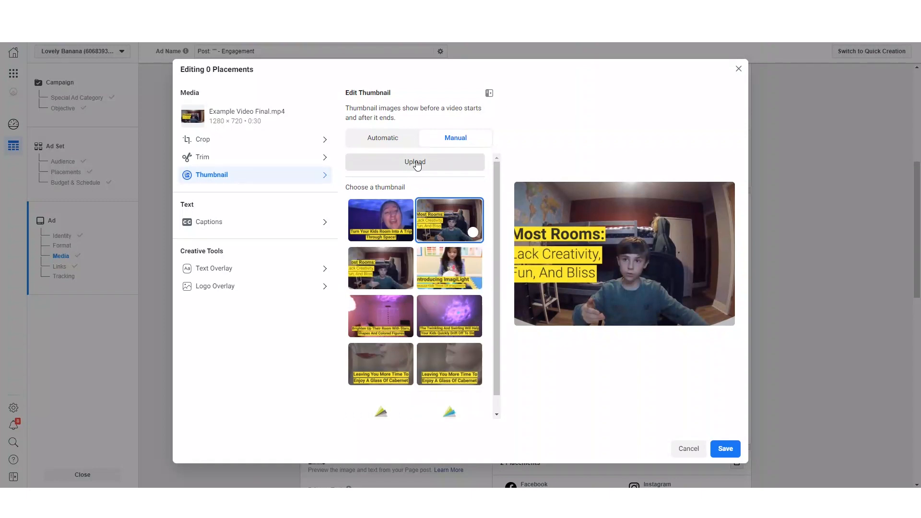
Upload the 1080 × 1080 Light Thumbnail image, apply it as the video's thumbnail, and save the video edits.
{"action": "left_click", "coordinate": [416, 162]}
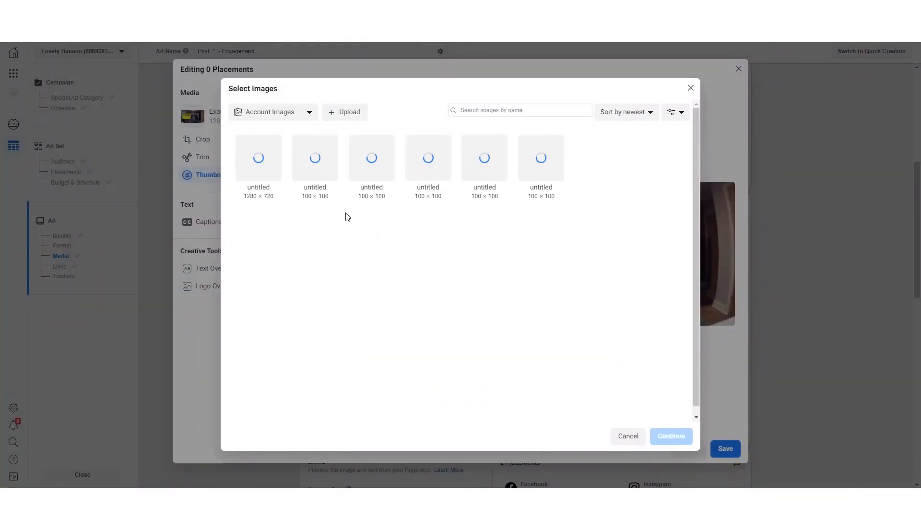
{"action": "left_click", "coordinate": [346, 117]}
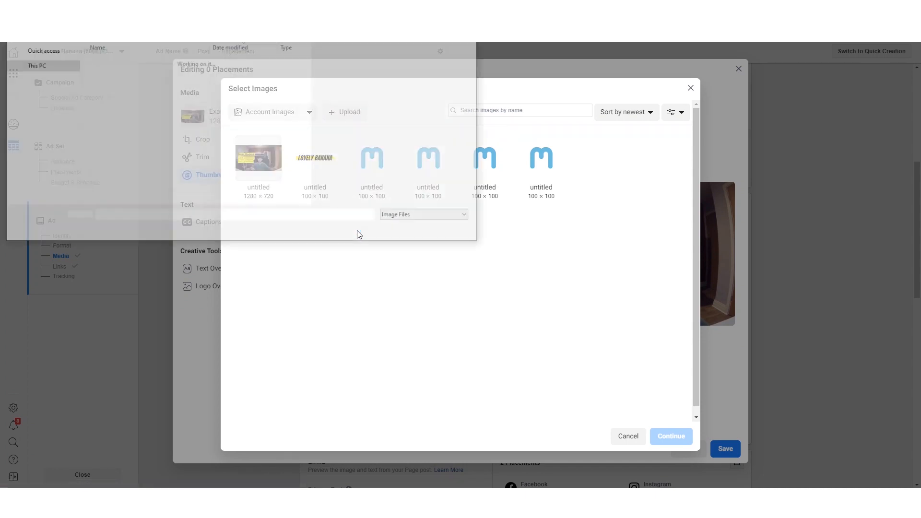
{"action": "double_click", "coordinate": [419, 74]}
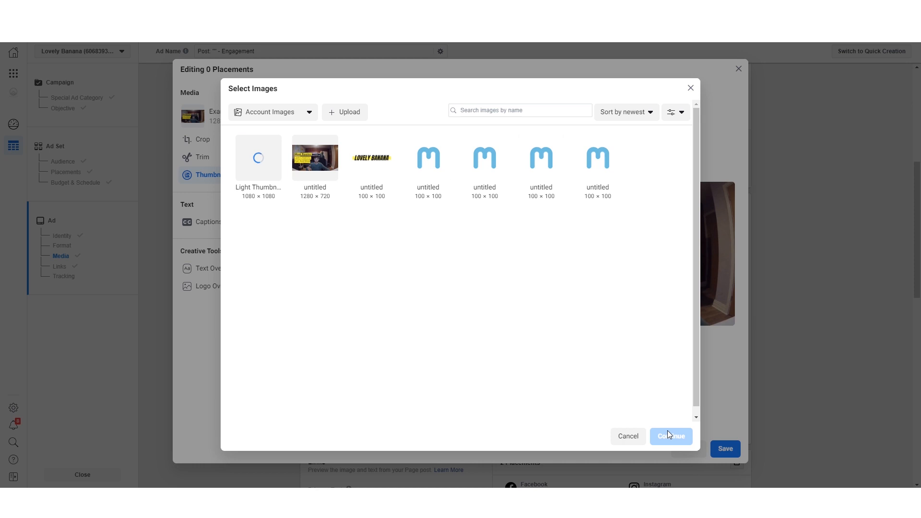
{"action": "left_click", "coordinate": [254, 158]}
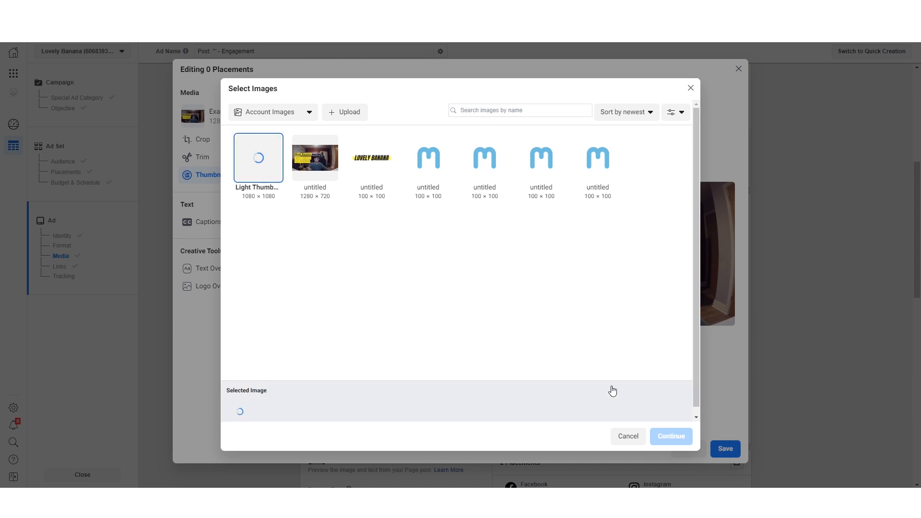
{"action": "left_click", "coordinate": [666, 439]}
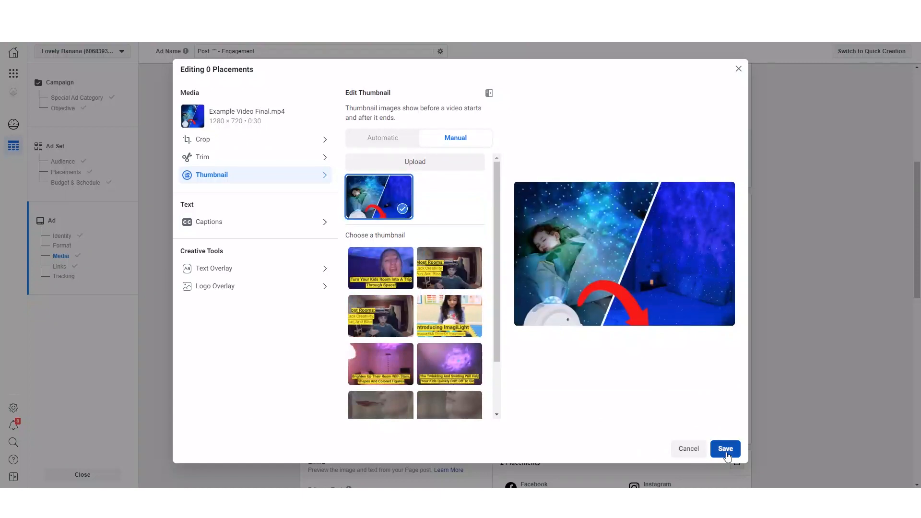
{"action": "left_click", "coordinate": [838, 385]}
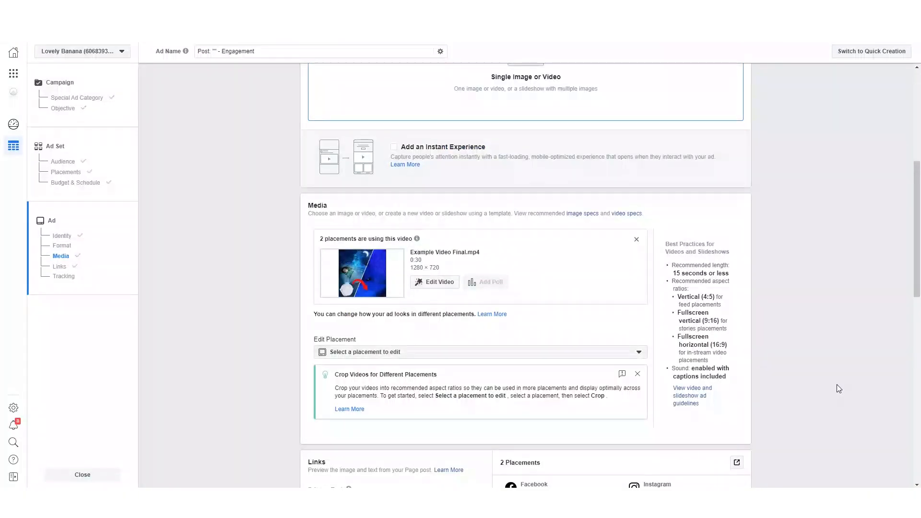
Check the Facebook and Instagram ad previews, then start setting up the Facebook Pixel for conversion tracking.
{"action": "scroll", "coordinate": [832, 384], "scroll_direction": "down", "scroll_amount": 5}
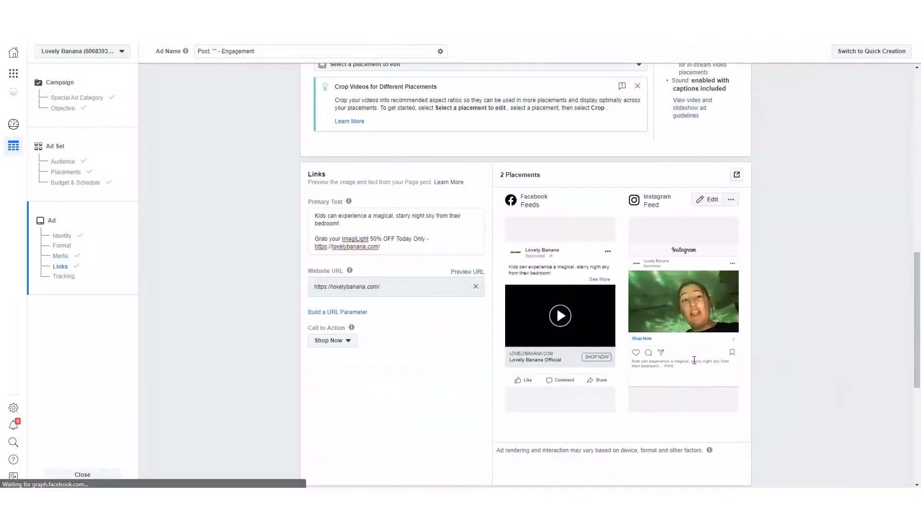
{"action": "scroll", "coordinate": [685, 398], "scroll_direction": "down", "scroll_amount": 1}
{"action": "mouse_move", "coordinate": [589, 326]}
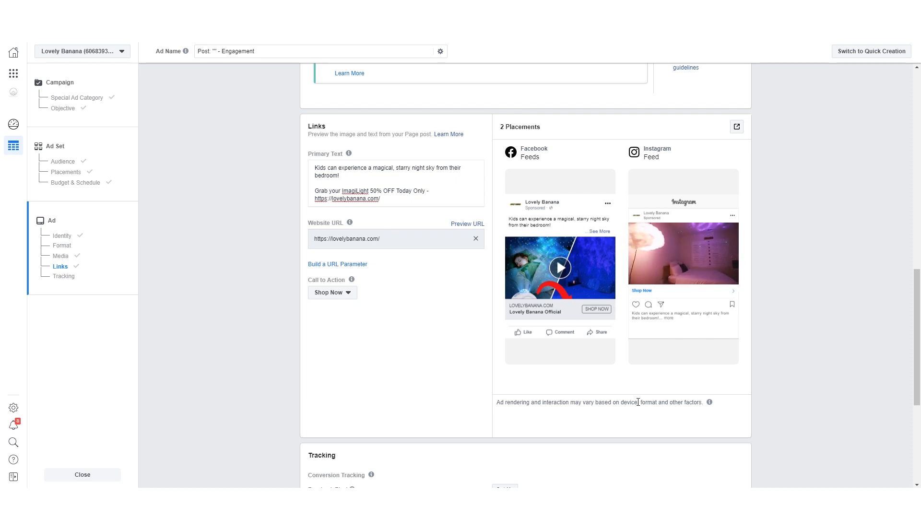
{"action": "scroll", "coordinate": [702, 314], "scroll_direction": "down", "scroll_amount": 5}
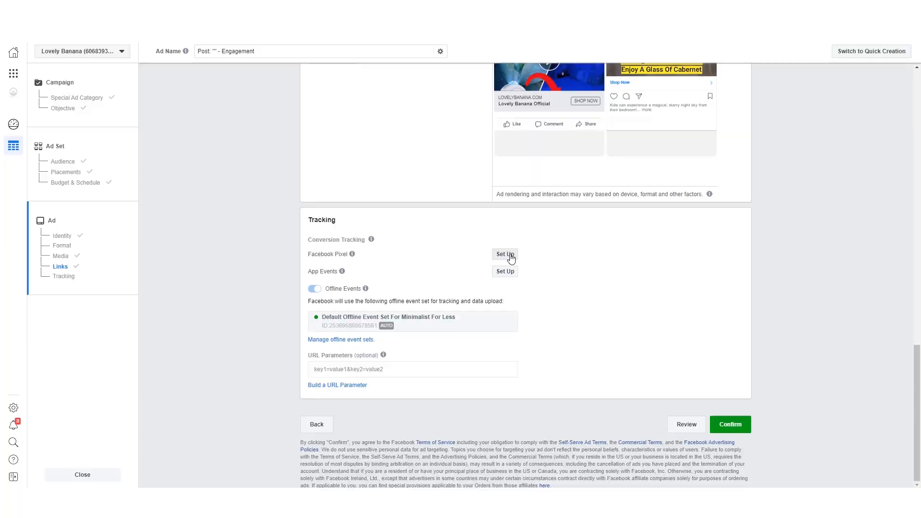
{"action": "left_click", "coordinate": [505, 254]}
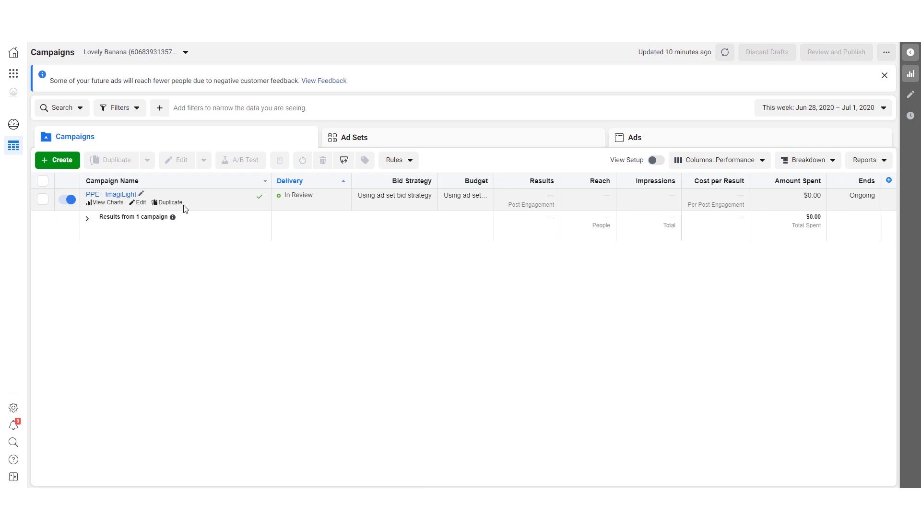
Duplicate the PPE - ImagiLight campaign's ad into the original campaign as 2 copies, without showing existing reactions, comments and shares.
{"action": "left_click", "coordinate": [43, 199]}
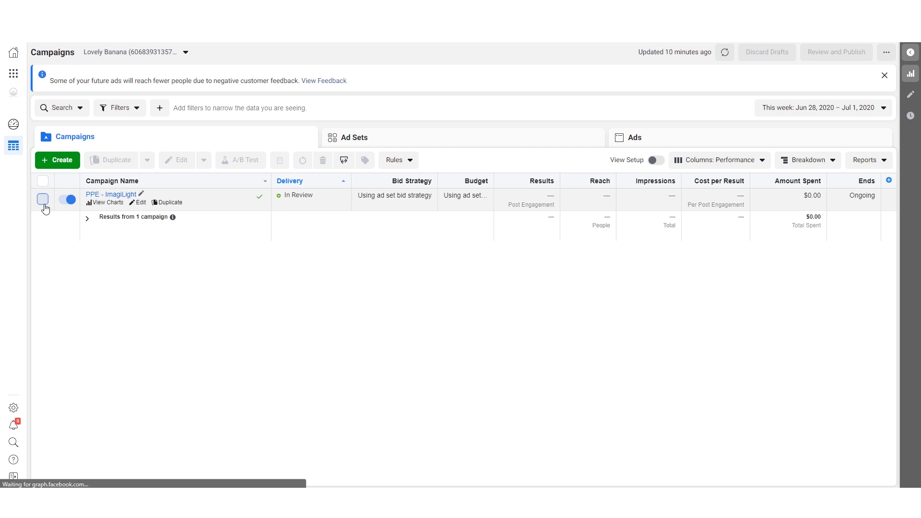
{"action": "left_click", "coordinate": [660, 138]}
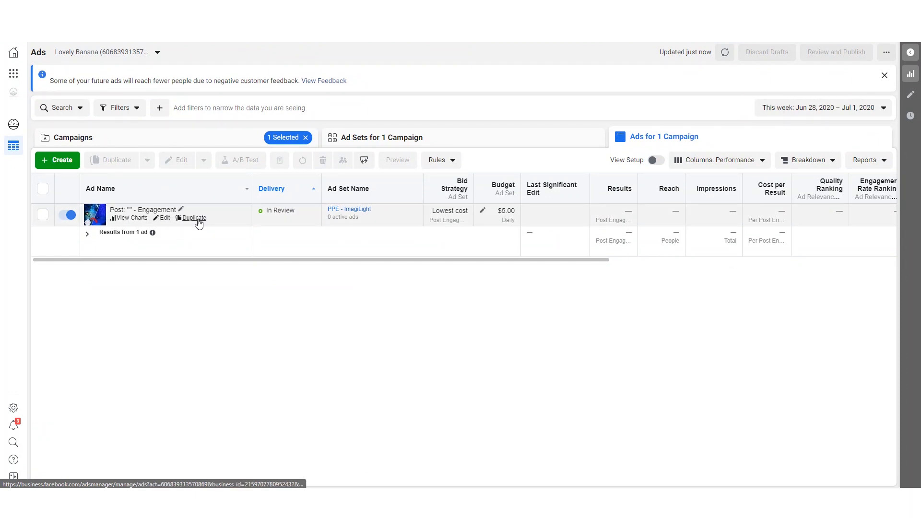
{"action": "left_click", "coordinate": [194, 219]}
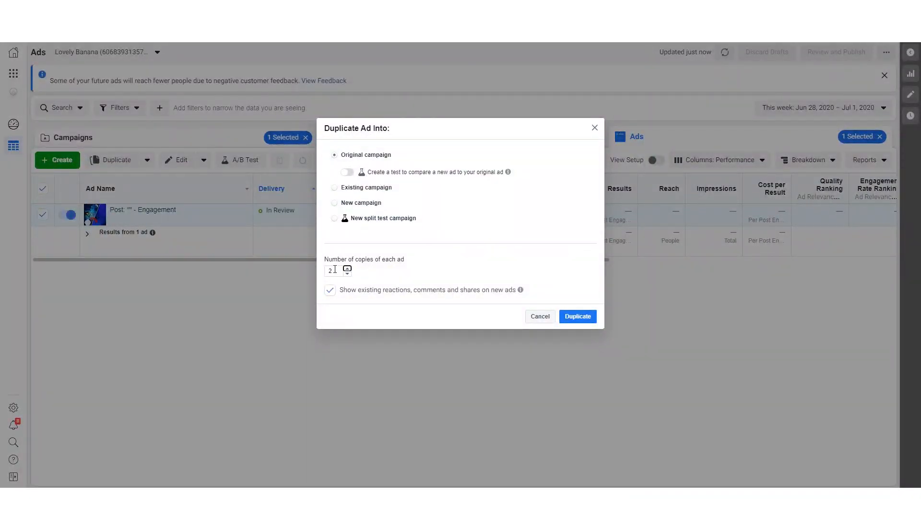
{"action": "left_click", "coordinate": [331, 291]}
{"action": "left_click", "coordinate": [575, 317]}
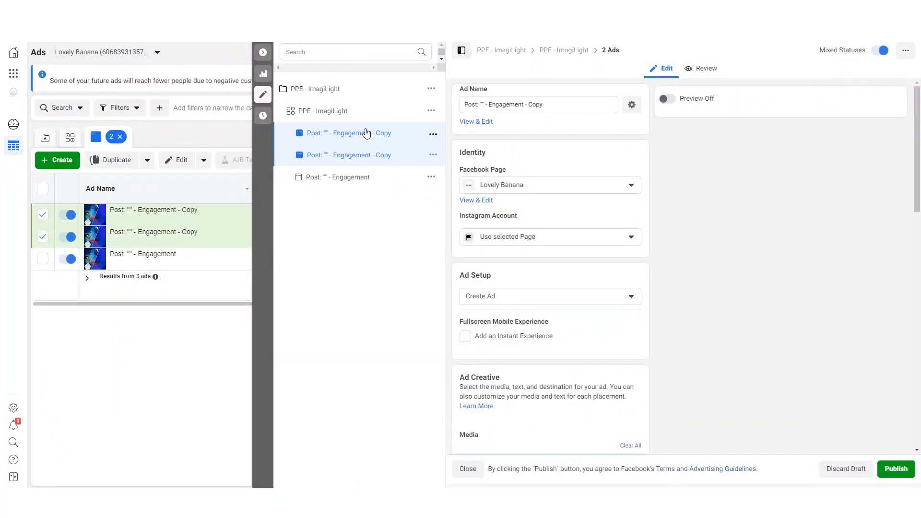
Open the second listed ad copy on its own and rename it Post: "" - Engagement - 2.
{"action": "left_click", "coordinate": [390, 161]}
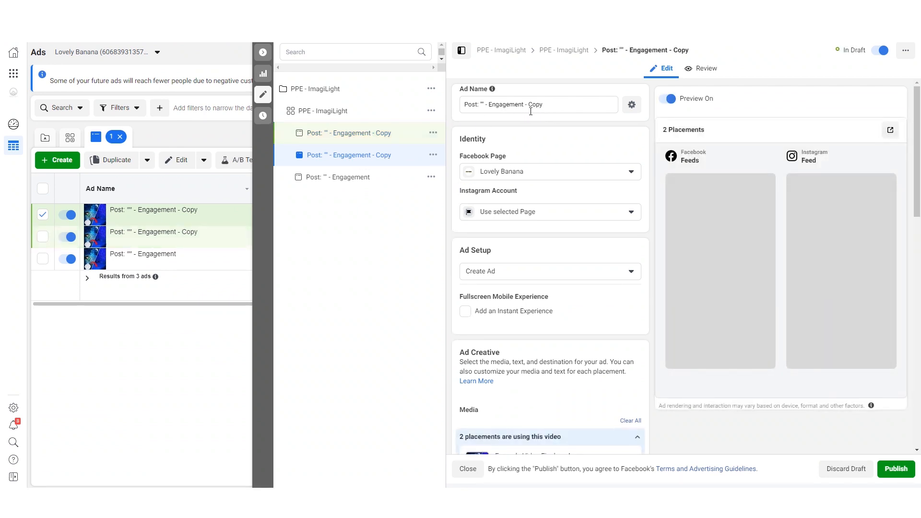
{"action": "double_click", "coordinate": [531, 111]}
{"action": "type", "text": "2"}
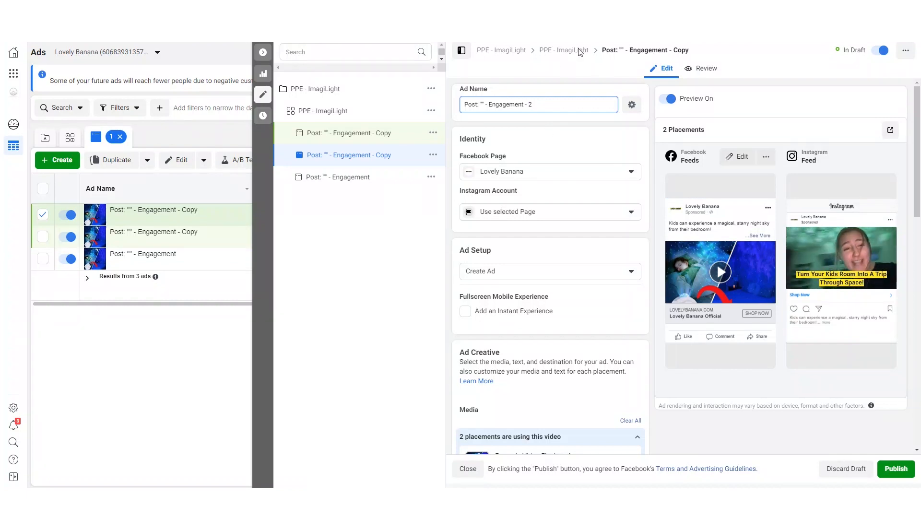
Replace the Engagement - 2 ad's opening primary text sentence with "Turn your kid's BORING night into a TRIP THROUGH SPACE!".
{"action": "scroll", "coordinate": [635, 240], "scroll_direction": "down", "scroll_amount": 6}
{"action": "scroll", "coordinate": [602, 289], "scroll_direction": "down", "scroll_amount": 5}
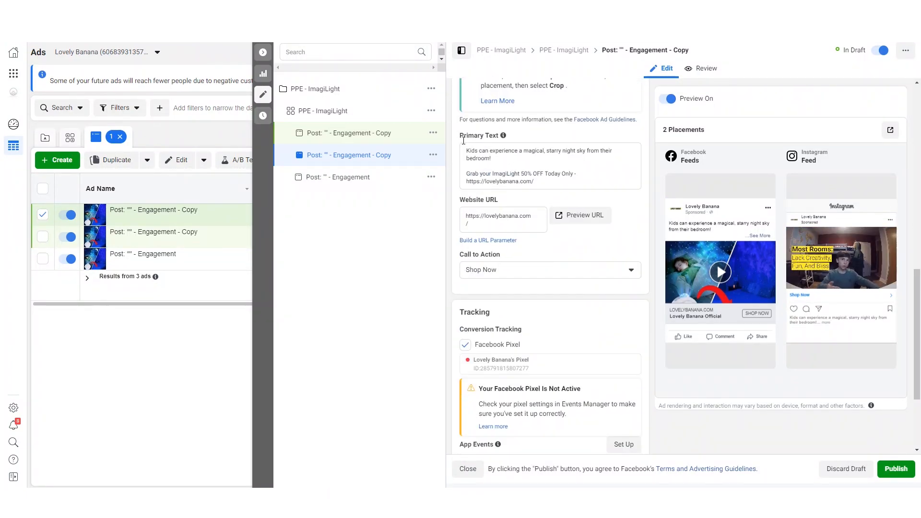
{"action": "left_click_drag", "start_coordinate": [466, 150], "coordinate": [508, 156]}
{"action": "left_click", "coordinate": [624, 235]}
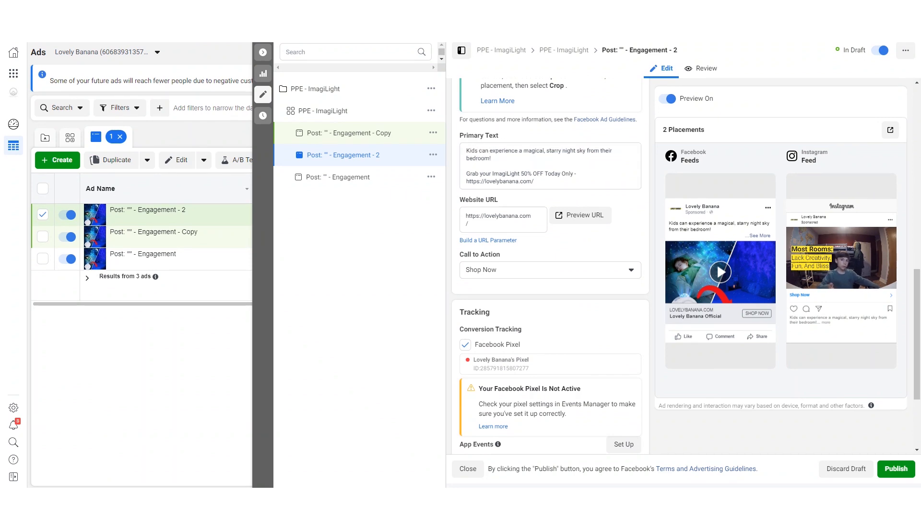
{"action": "left_click_drag", "start_coordinate": [494, 158], "coordinate": [454, 144]}
{"action": "key", "text": "ctrl+v"}
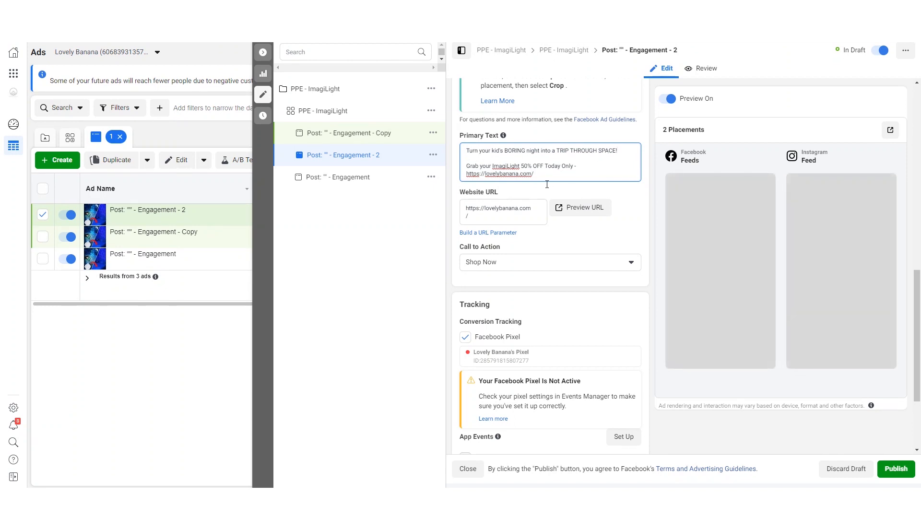
Rename the remaining ad copy as Post: "" - Engagement - 3.
{"action": "left_click", "coordinate": [391, 141]}
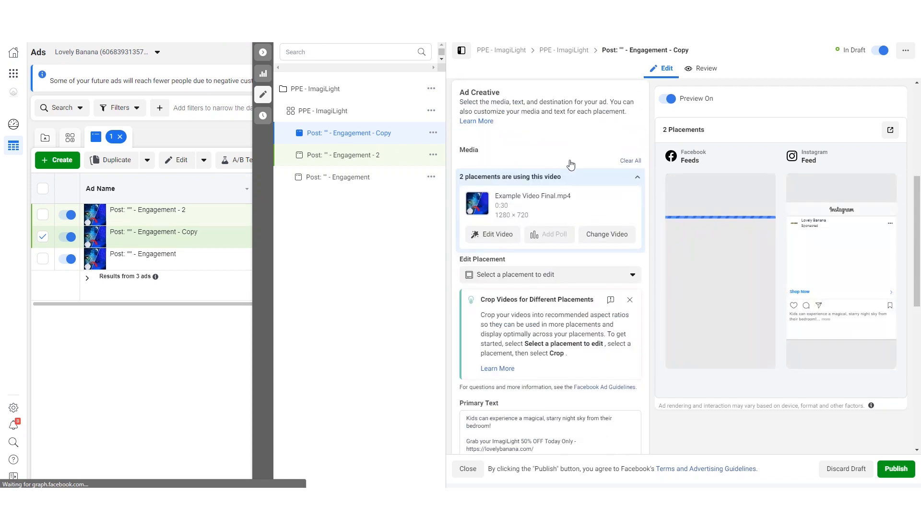
{"action": "scroll", "coordinate": [580, 192], "scroll_direction": "up", "scroll_amount": 1}
{"action": "scroll", "coordinate": [583, 195], "scroll_direction": "up", "scroll_amount": 3}
{"action": "left_click", "coordinate": [561, 105]}
{"action": "left_click_drag", "start_coordinate": [561, 105], "coordinate": [530, 117]}
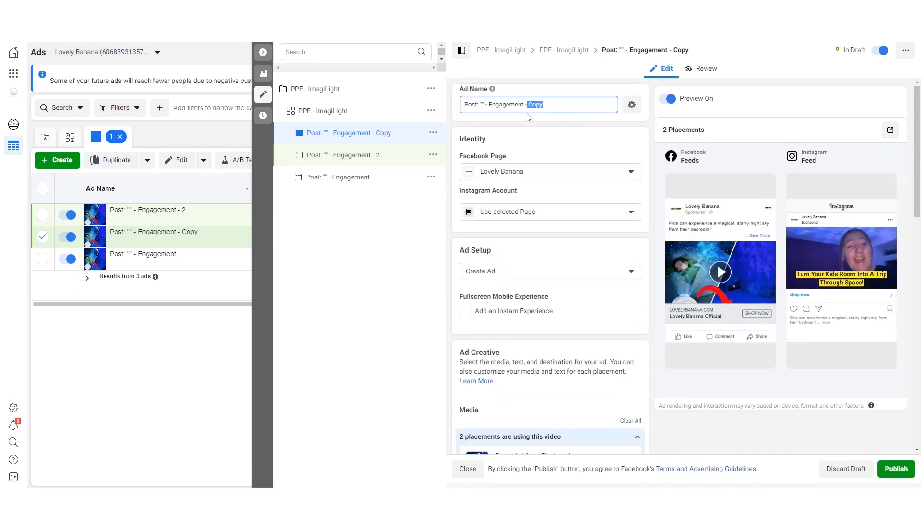
{"action": "type", "text": "3"}
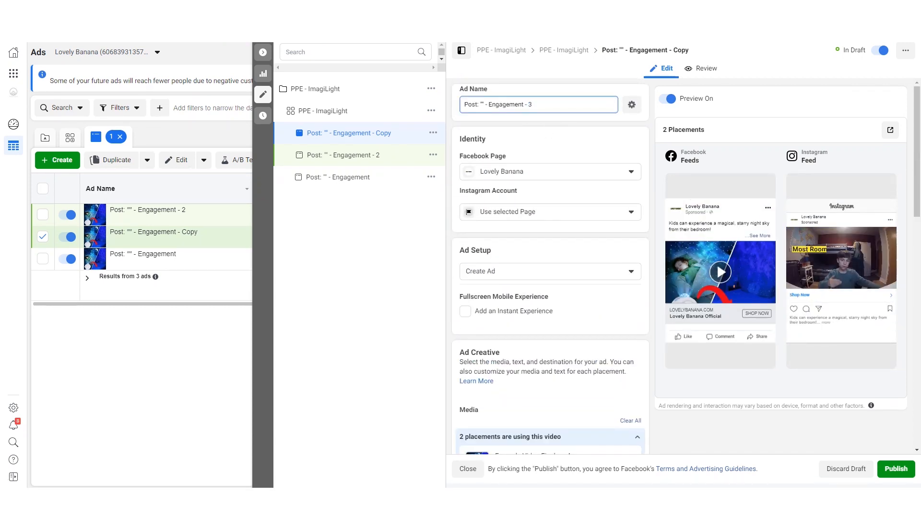
{"action": "key", "text": "Return"}
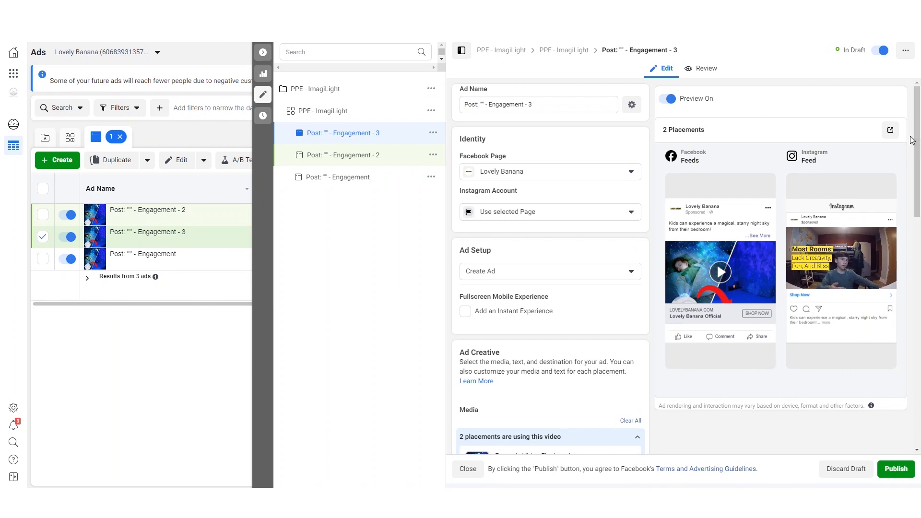
Replace the Engagement - 3 ad's opening primary text sentence with "See why THOUSANDS of kids are DITCHING their night lights for this...".
{"action": "scroll", "coordinate": [536, 288], "scroll_direction": "down", "scroll_amount": 9}
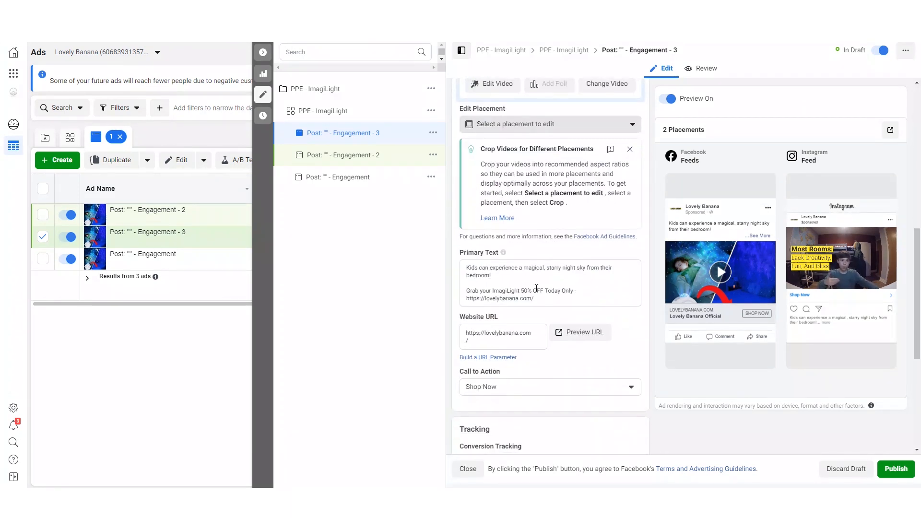
{"action": "scroll", "coordinate": [536, 288], "scroll_direction": "down", "scroll_amount": 1}
{"action": "triple_click", "coordinate": [465, 198]}
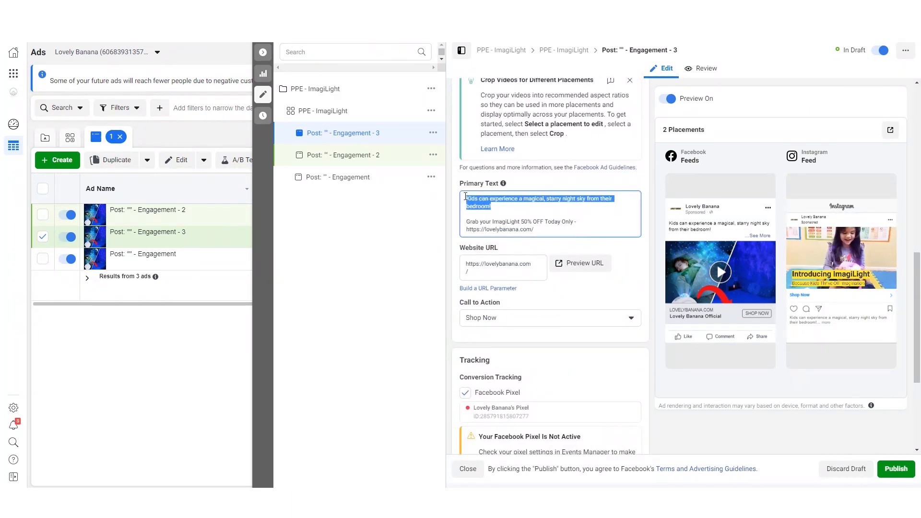
{"action": "type", "text": "See why THOUSANDS of kids are DITCHING their night lights for this..."}
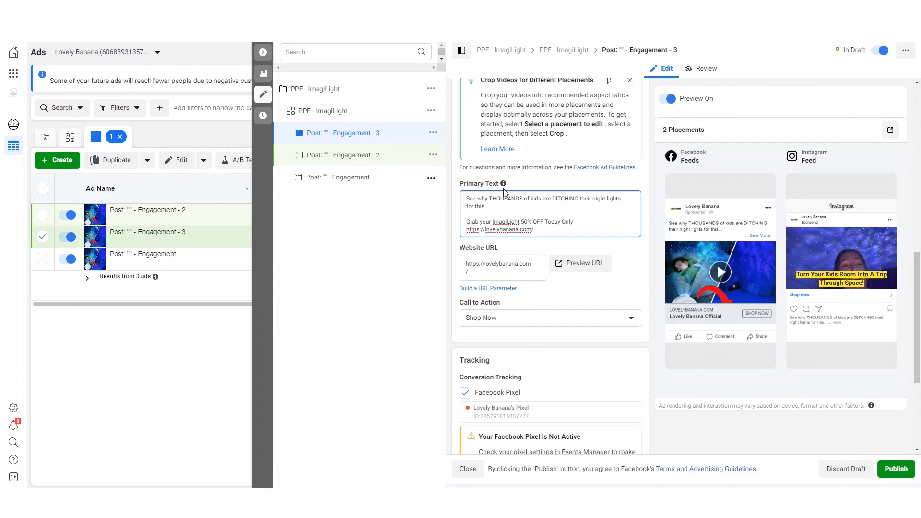
Review the Engagement - 3 ad's creative and preview, and publish the ad.
{"action": "scroll", "coordinate": [552, 295], "scroll_direction": "down", "scroll_amount": 1}
{"action": "scroll", "coordinate": [524, 288], "scroll_direction": "up", "scroll_amount": 5}
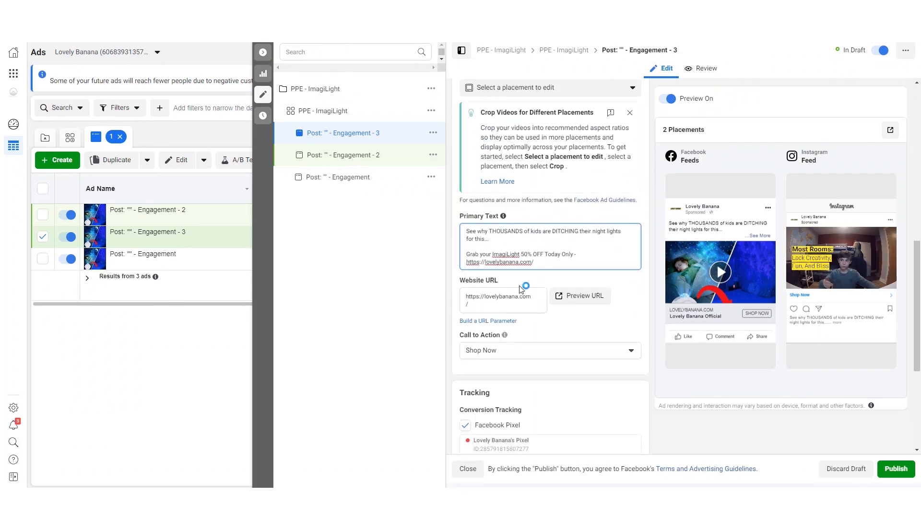
{"action": "scroll", "coordinate": [522, 278], "scroll_direction": "up", "scroll_amount": 1}
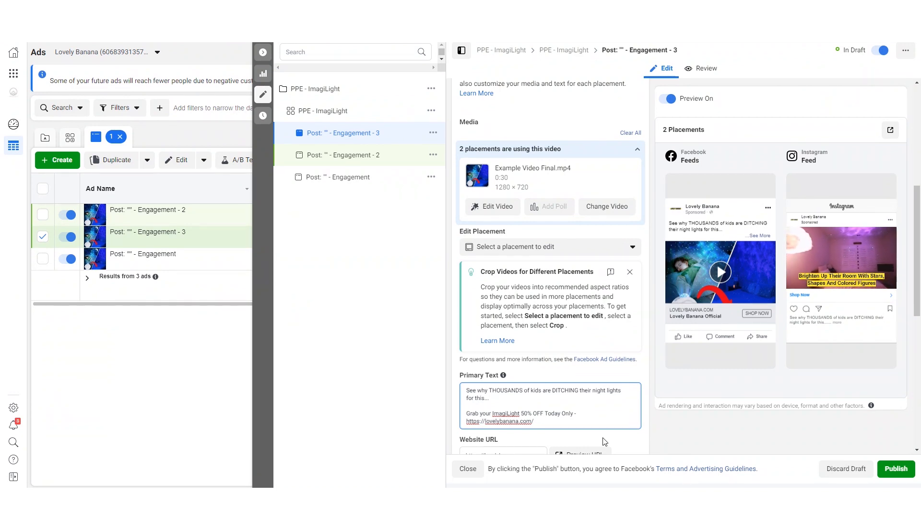
{"action": "mouse_move", "coordinate": [741, 218]}
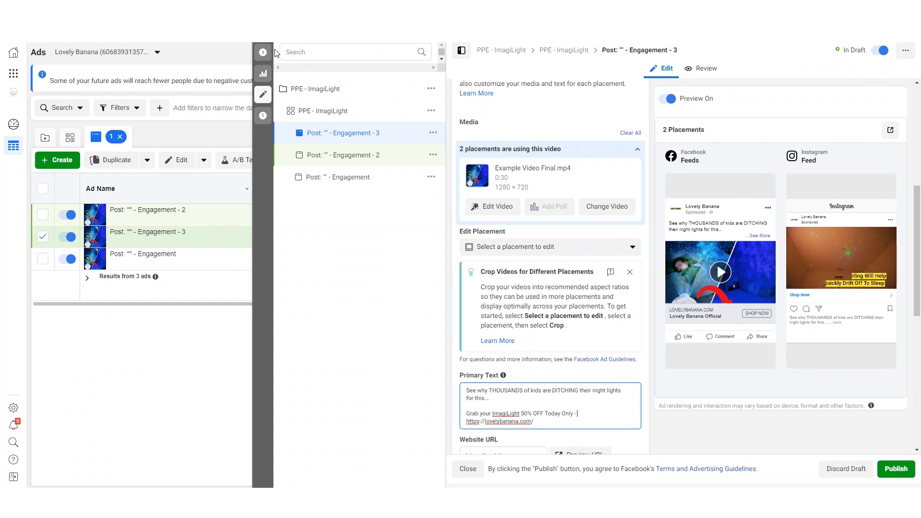
{"action": "left_click", "coordinate": [896, 470]}
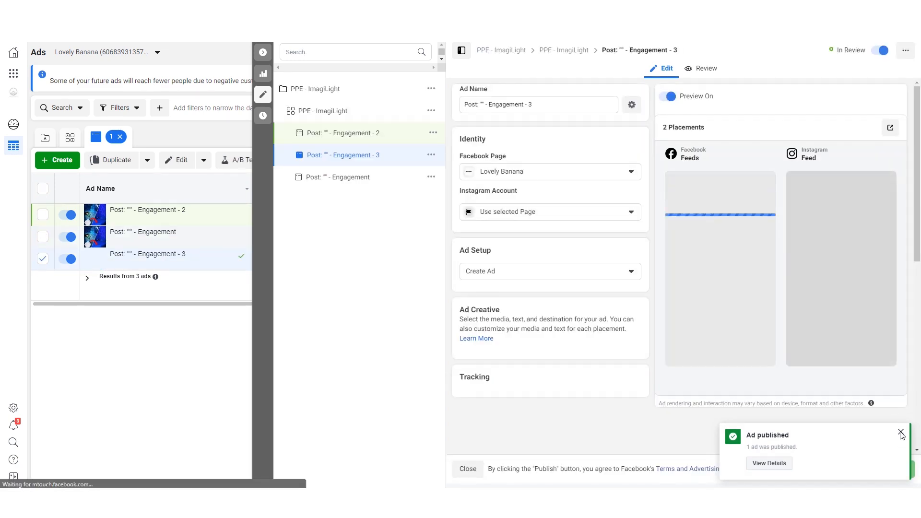
Duplicate the published PPE - ImagiLight campaign once as a new campaign, keeping existing reactions, comments and shares shown on the new ads.
{"action": "left_click", "coordinate": [901, 433]}
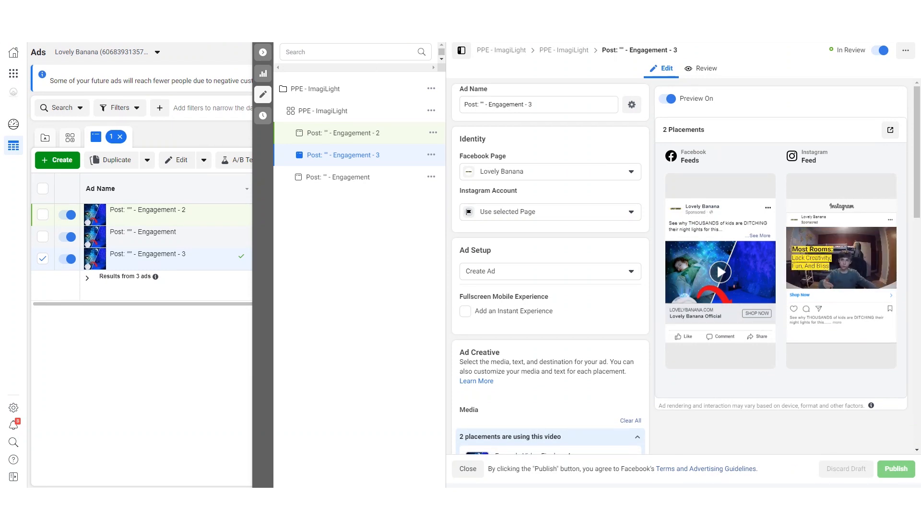
{"action": "left_click", "coordinate": [264, 53]}
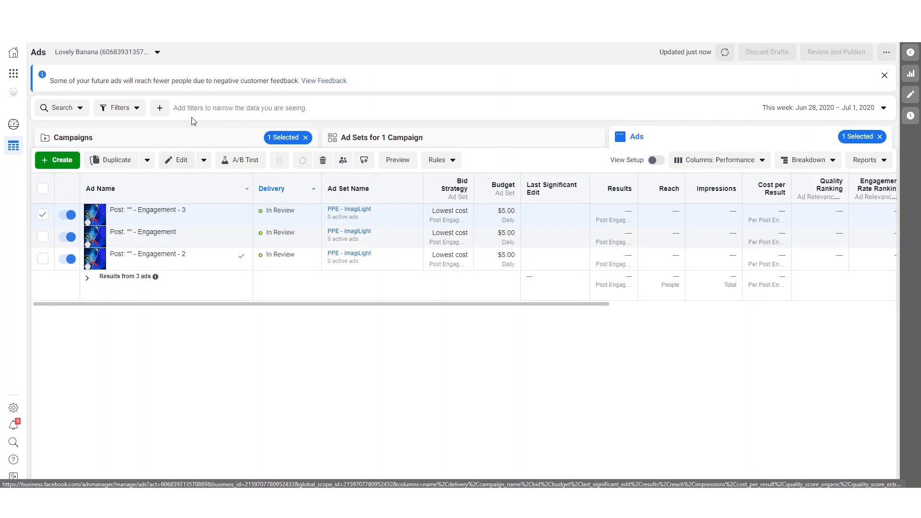
{"action": "left_click", "coordinate": [197, 144]}
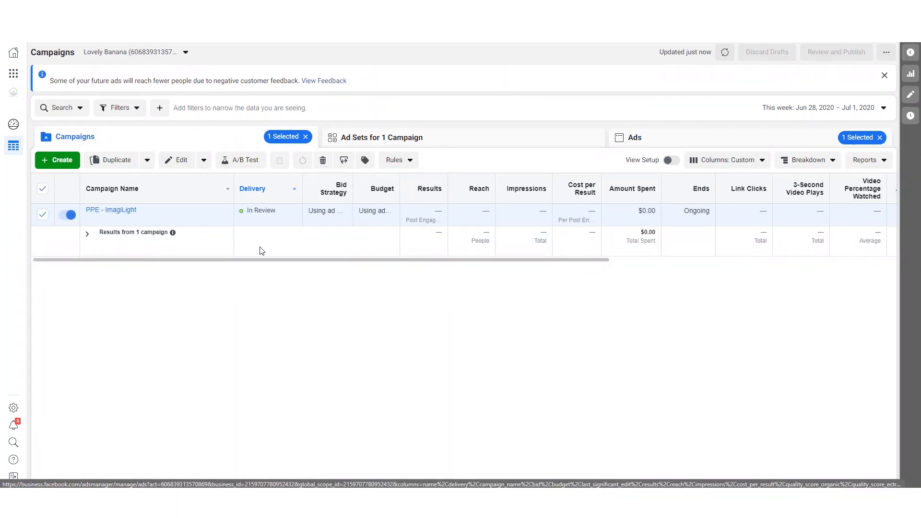
{"action": "mouse_move", "coordinate": [163, 221]}
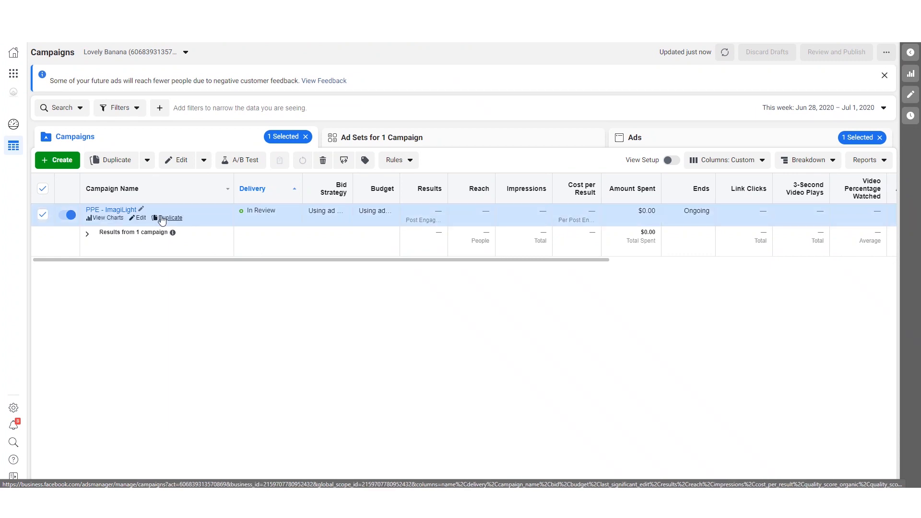
{"action": "left_click", "coordinate": [163, 218]}
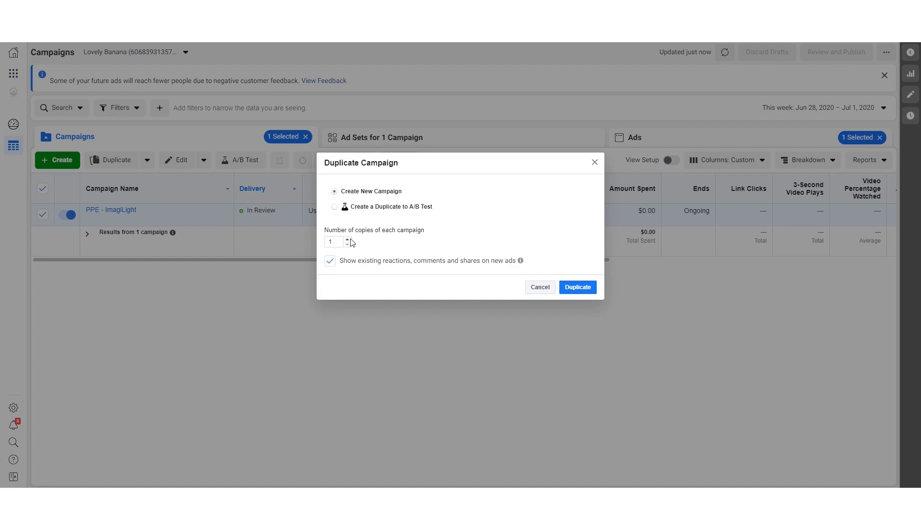
{"action": "left_click", "coordinate": [588, 288]}
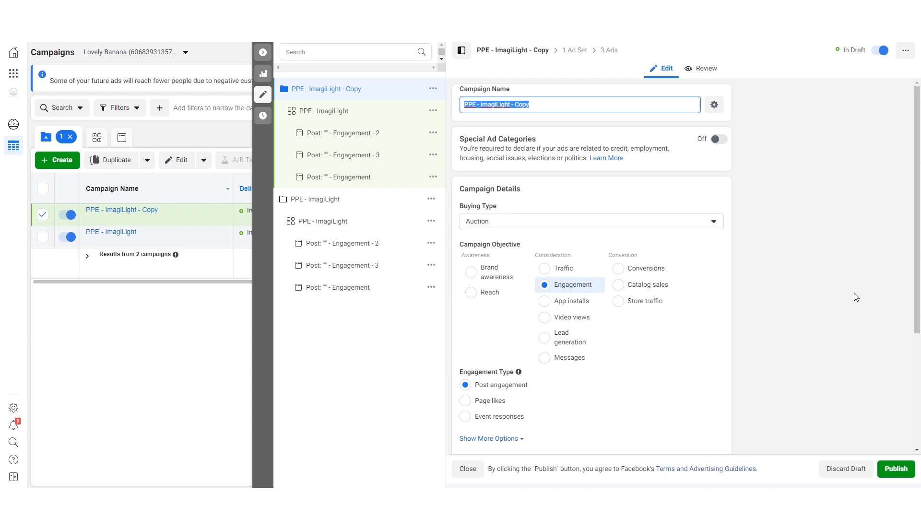
Rename the duplicated campaign as Cold Targeting - ImagiLight - Purchase.
{"action": "type", "text": "Cold Targeting"}
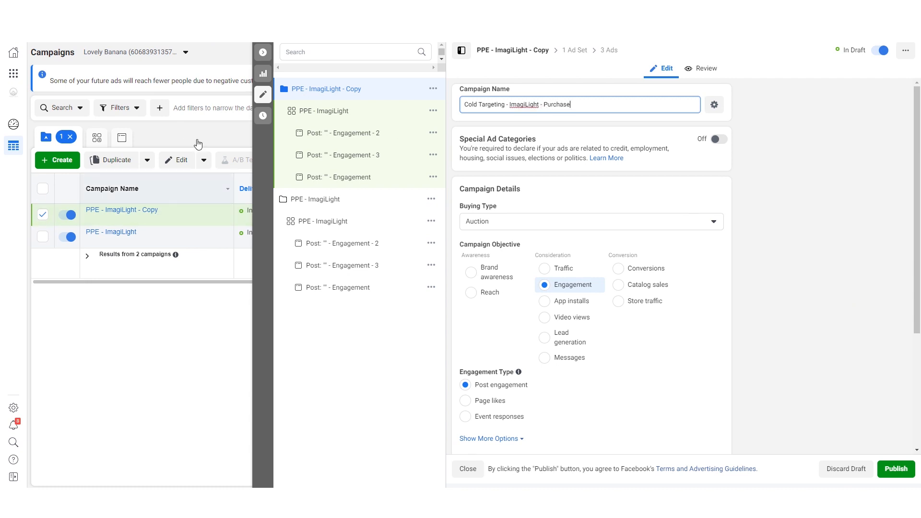
{"action": "left_click_drag", "start_coordinate": [576, 105], "coordinate": [460, 108]}
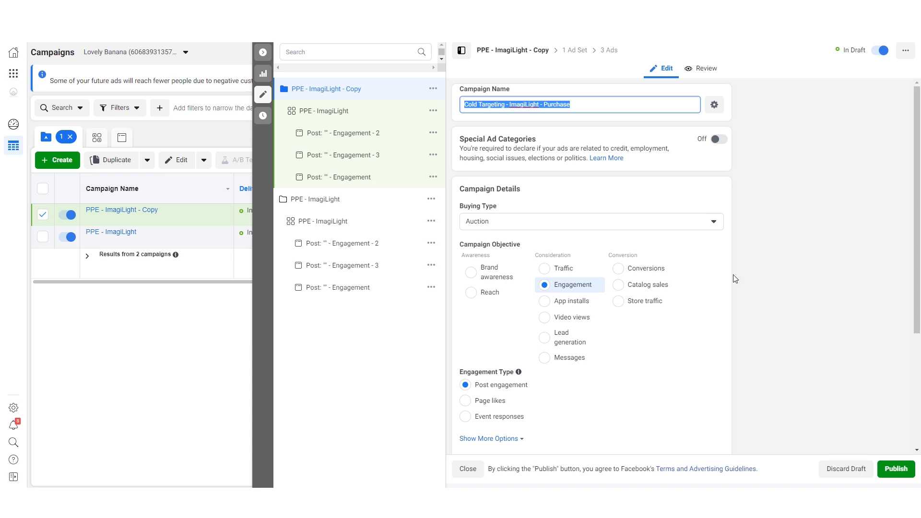
{"action": "left_click", "coordinate": [651, 107]}
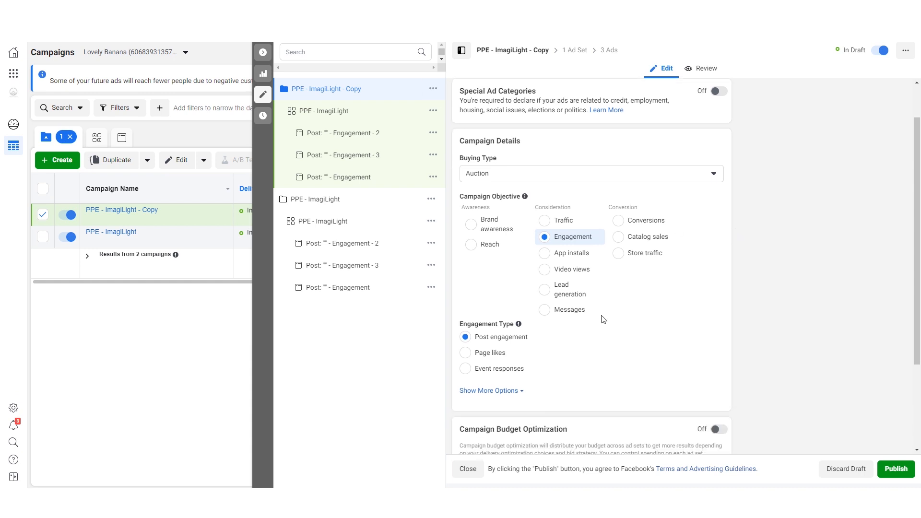
Change the Cold Targeting campaign's objective to Conversions, accept the settings change, and show its additional campaign options.
{"action": "scroll", "coordinate": [602, 317], "scroll_direction": "down", "scroll_amount": 1}
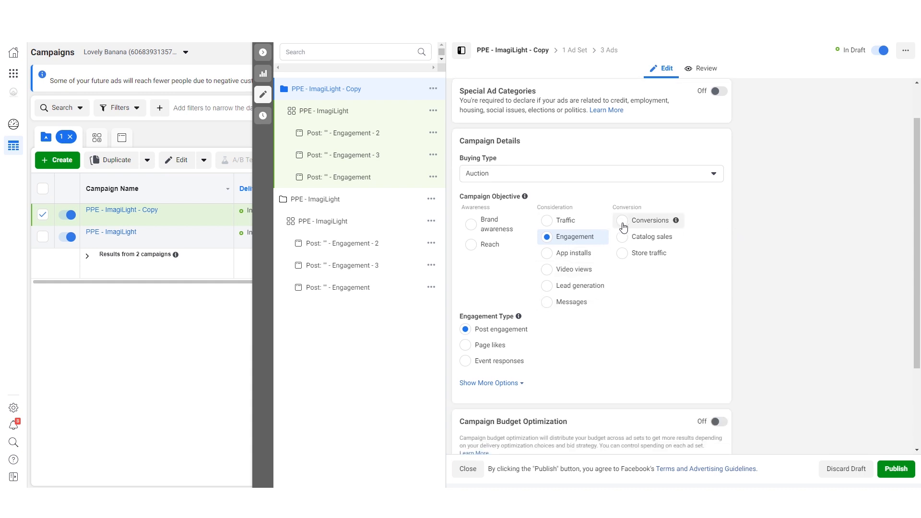
{"action": "left_click", "coordinate": [624, 225]}
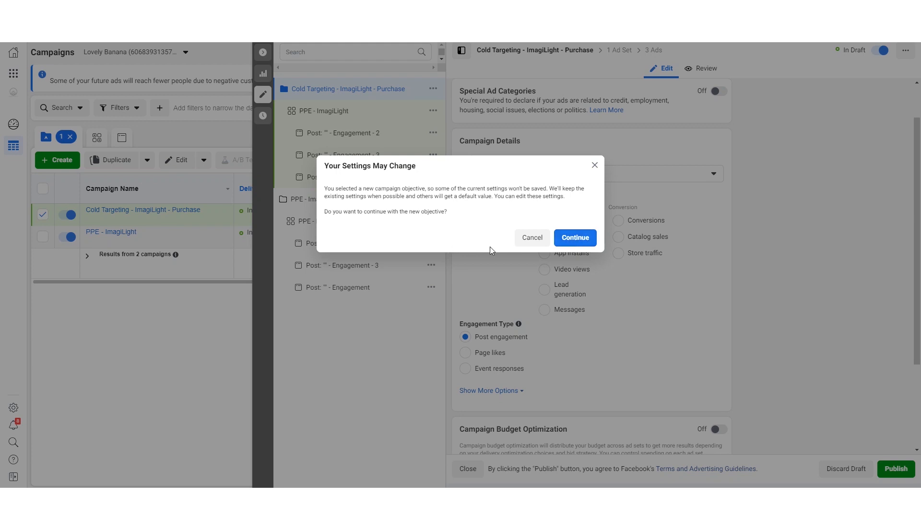
{"action": "left_click", "coordinate": [577, 245]}
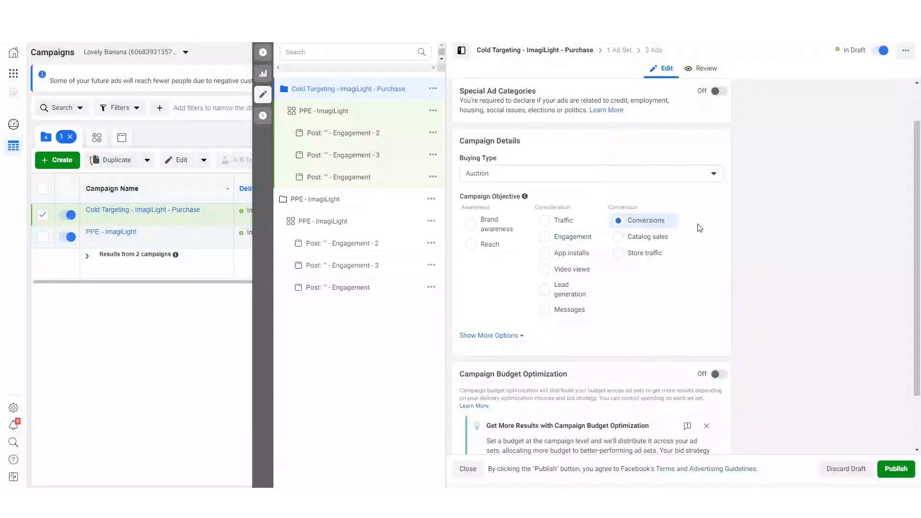
{"action": "scroll", "coordinate": [600, 249], "scroll_direction": "down", "scroll_amount": 2}
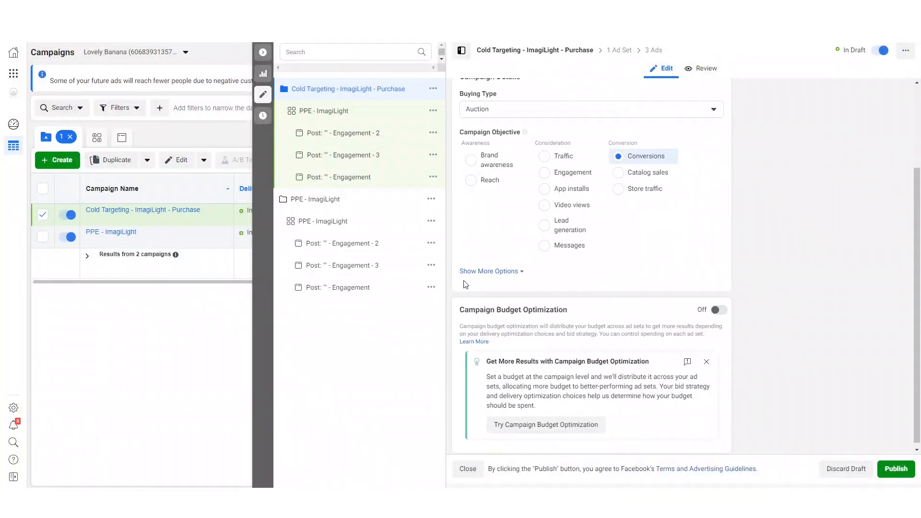
{"action": "left_click", "coordinate": [484, 265]}
{"action": "scroll", "coordinate": [669, 338], "scroll_direction": "down", "scroll_amount": 1}
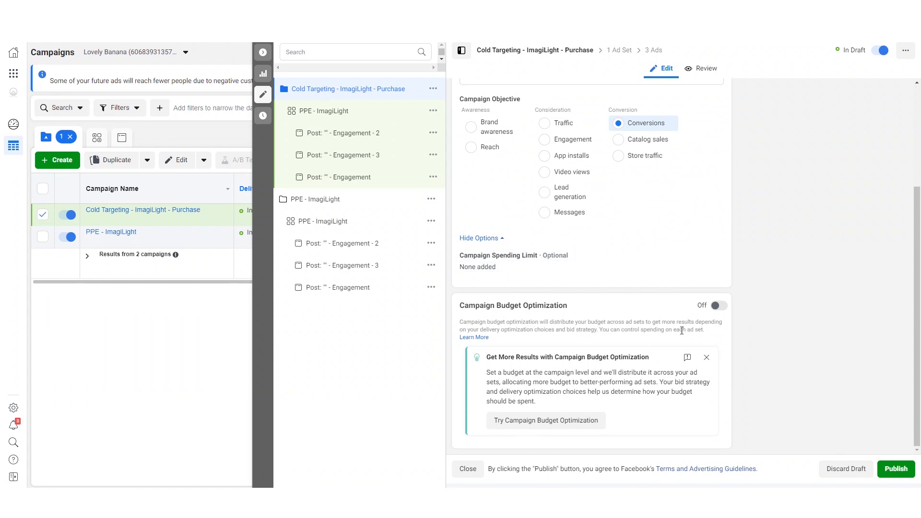
{"action": "left_click", "coordinate": [347, 114]}
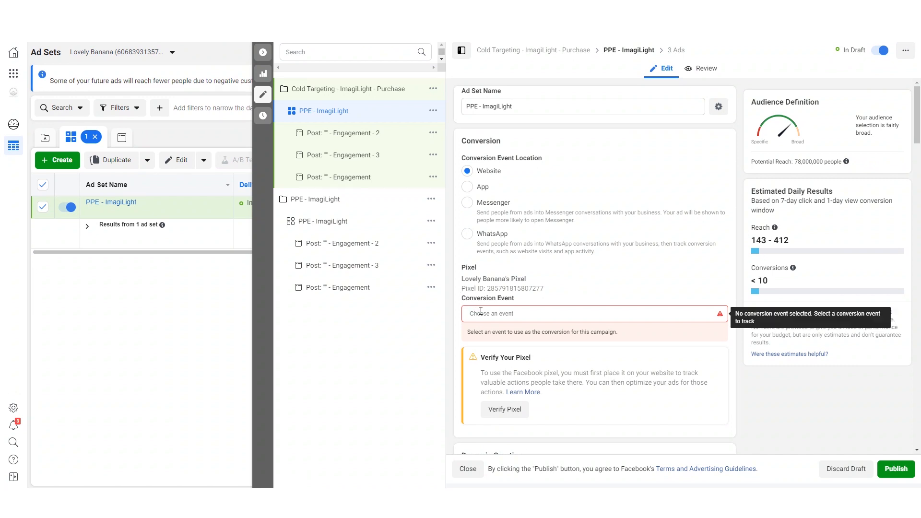
{"action": "left_click_drag", "start_coordinate": [465, 281], "coordinate": [552, 293]}
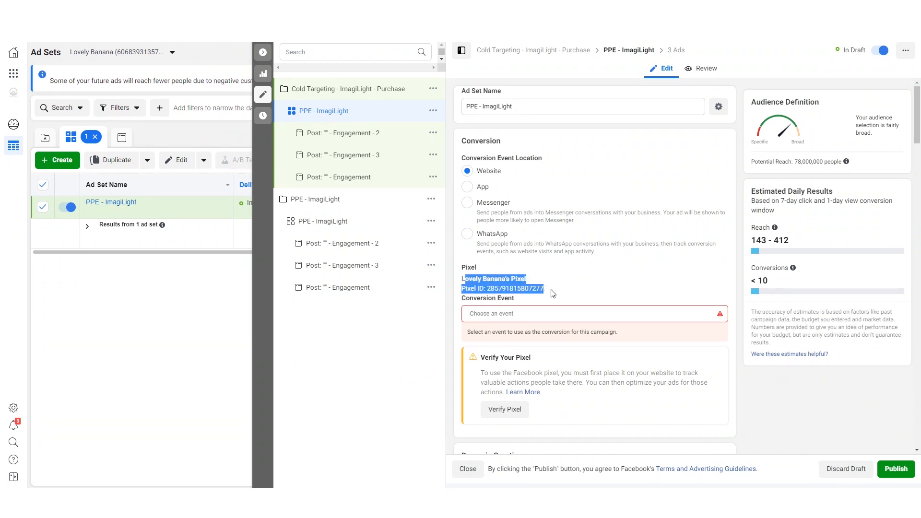
{"action": "left_click", "coordinate": [491, 276]}
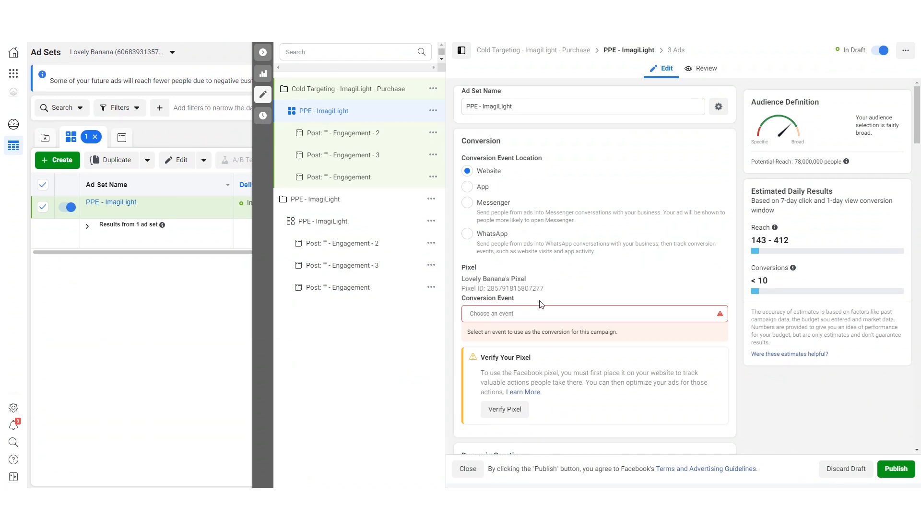
{"action": "left_click", "coordinate": [539, 313]}
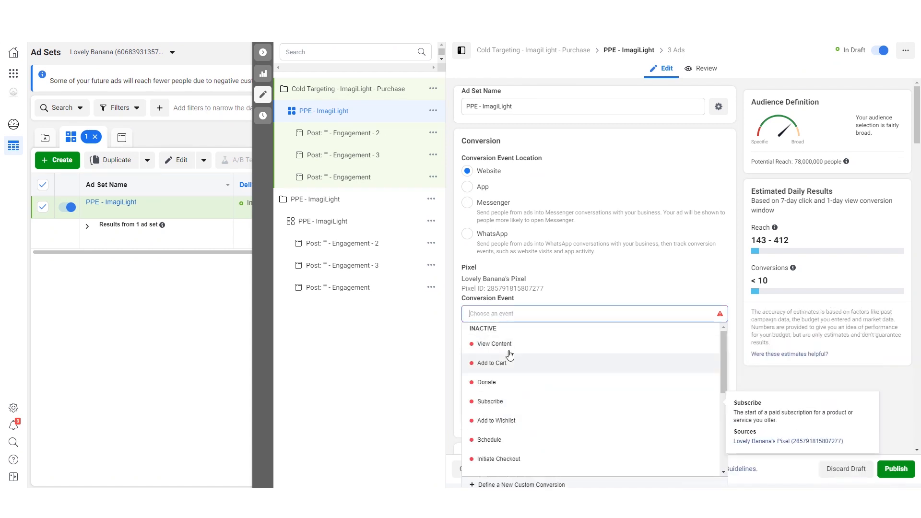
{"action": "scroll", "coordinate": [509, 422], "scroll_direction": "down", "scroll_amount": 2}
{"action": "left_click", "coordinate": [509, 421]}
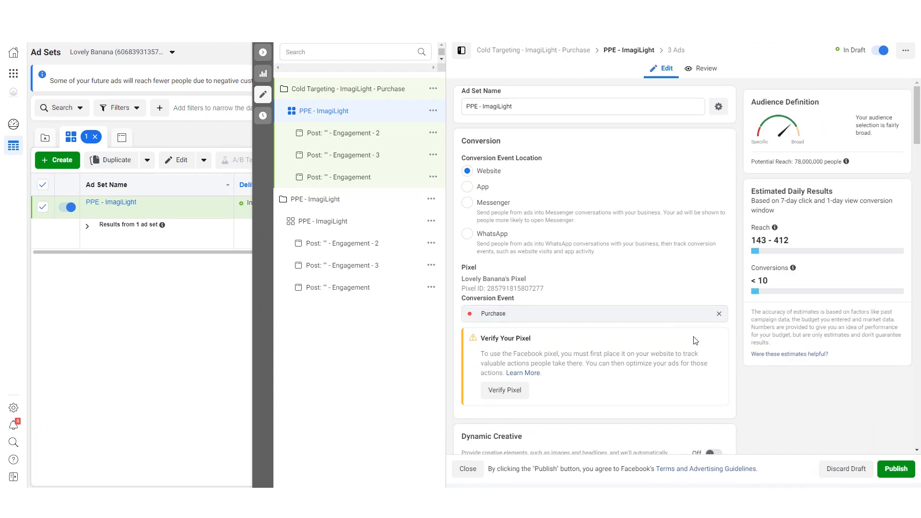
Review the ad set's pixel, budget, locations, age, gender, detailed targeting, language, placement and delivery settings.
{"action": "scroll", "coordinate": [696, 354], "scroll_direction": "down", "scroll_amount": 1}
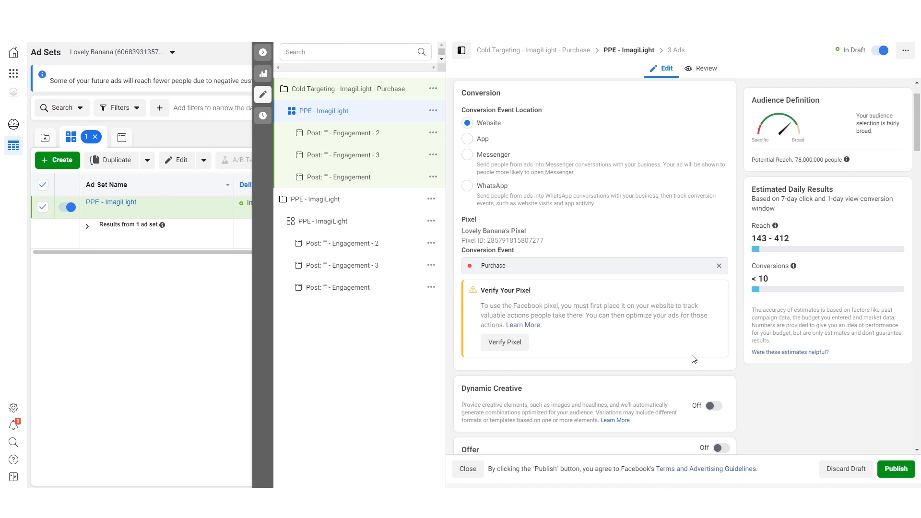
{"action": "scroll", "coordinate": [623, 240], "scroll_direction": "down", "scroll_amount": 6}
{"action": "scroll", "coordinate": [531, 253], "scroll_direction": "up", "scroll_amount": 3}
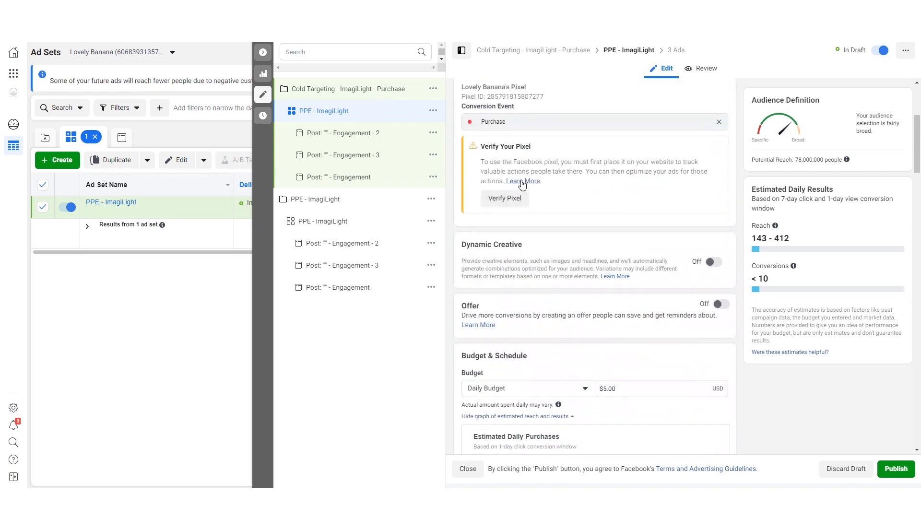
{"action": "scroll", "coordinate": [634, 318], "scroll_direction": "down", "scroll_amount": 2}
{"action": "scroll", "coordinate": [604, 310], "scroll_direction": "up", "scroll_amount": 4}
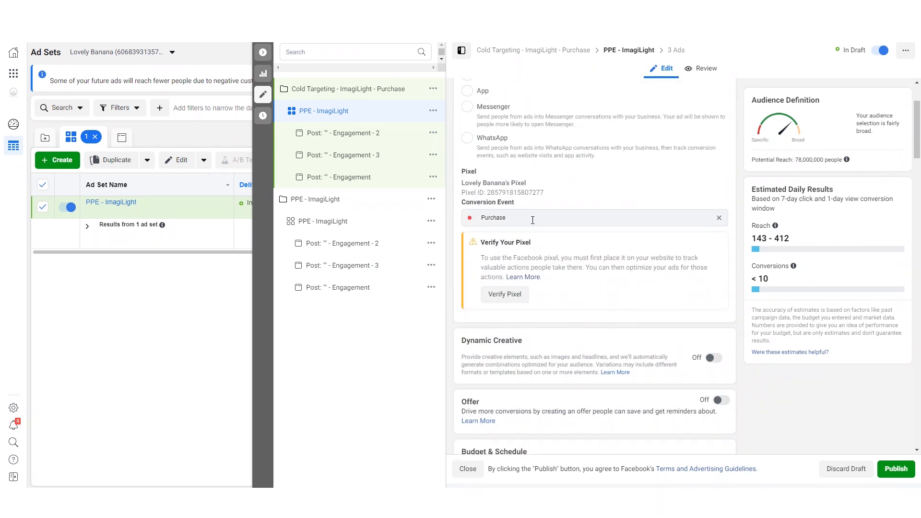
{"action": "scroll", "coordinate": [598, 364], "scroll_direction": "down", "scroll_amount": 5}
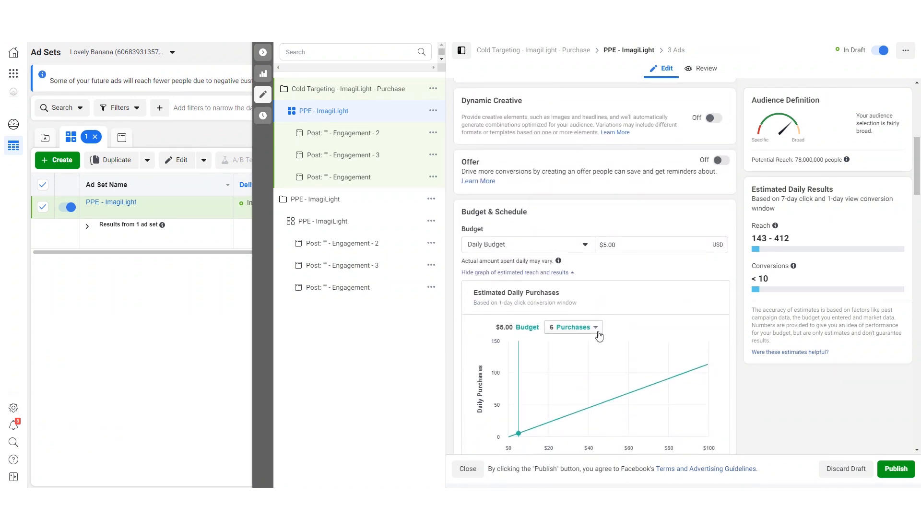
{"action": "scroll", "coordinate": [599, 336], "scroll_direction": "down", "scroll_amount": 8}
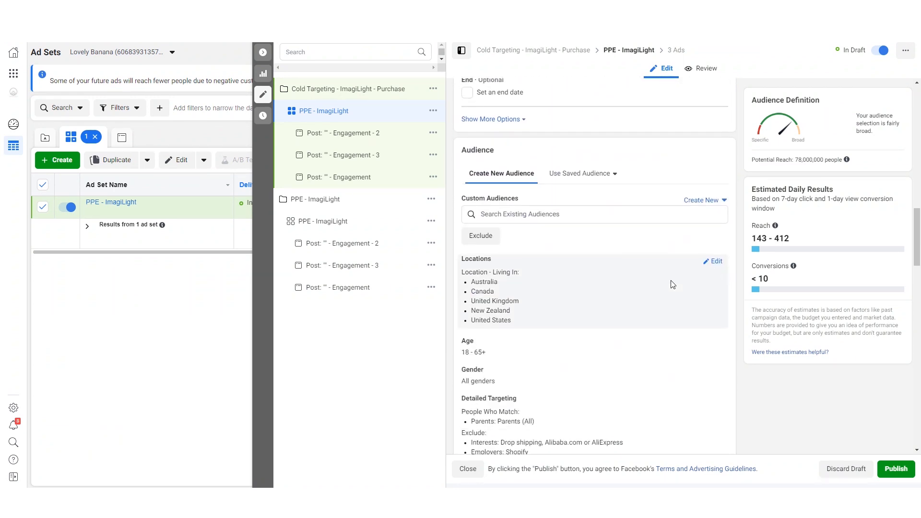
{"action": "scroll", "coordinate": [673, 284], "scroll_direction": "down", "scroll_amount": 1}
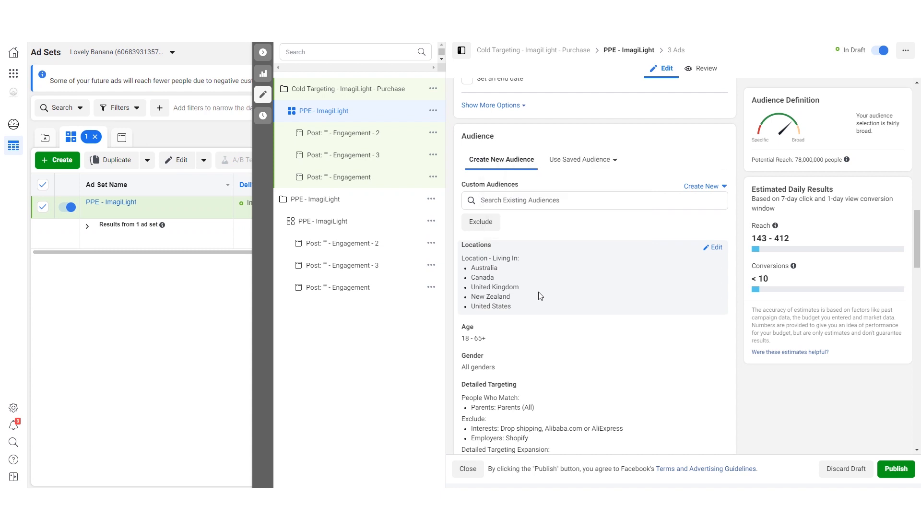
{"action": "scroll", "coordinate": [490, 249], "scroll_direction": "down", "scroll_amount": 2}
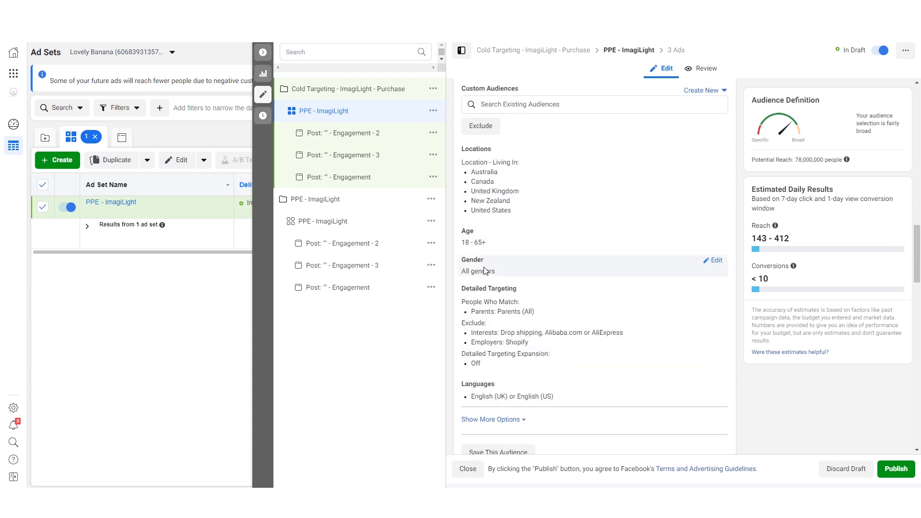
{"action": "left_click", "coordinate": [714, 290]}
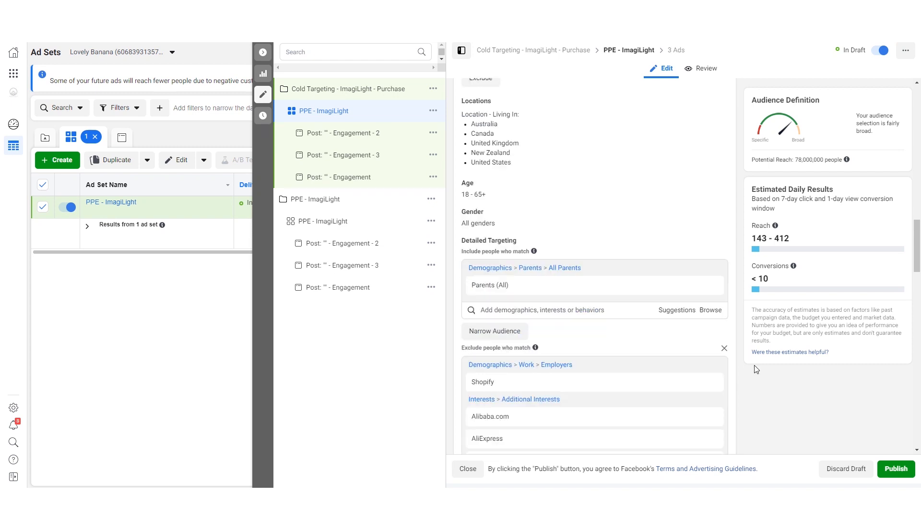
{"action": "scroll", "coordinate": [756, 369], "scroll_direction": "down", "scroll_amount": 1}
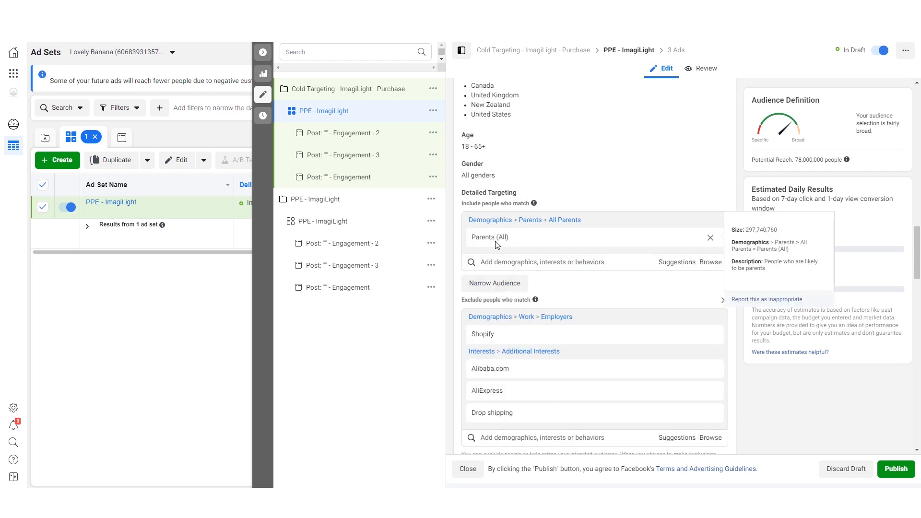
{"action": "scroll", "coordinate": [496, 245], "scroll_direction": "down", "scroll_amount": 5}
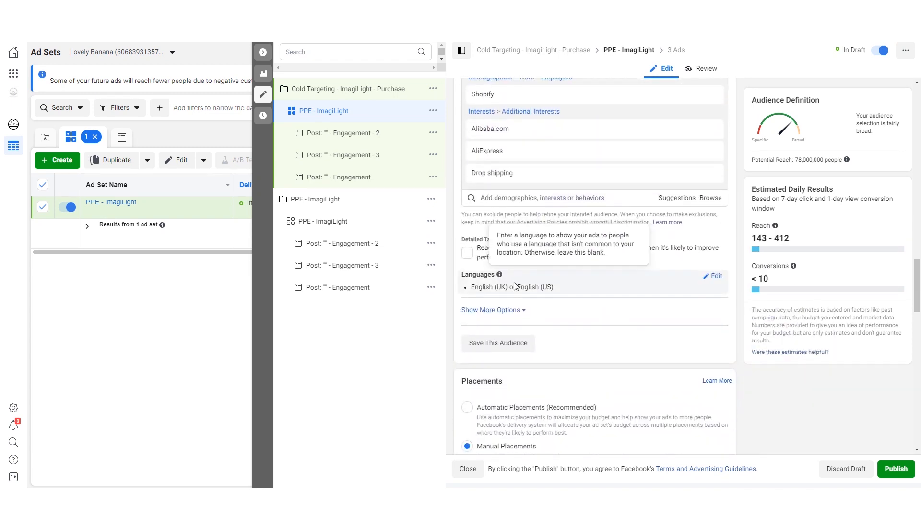
{"action": "scroll", "coordinate": [515, 287], "scroll_direction": "down", "scroll_amount": 3}
{"action": "scroll", "coordinate": [508, 352], "scroll_direction": "down", "scroll_amount": 4}
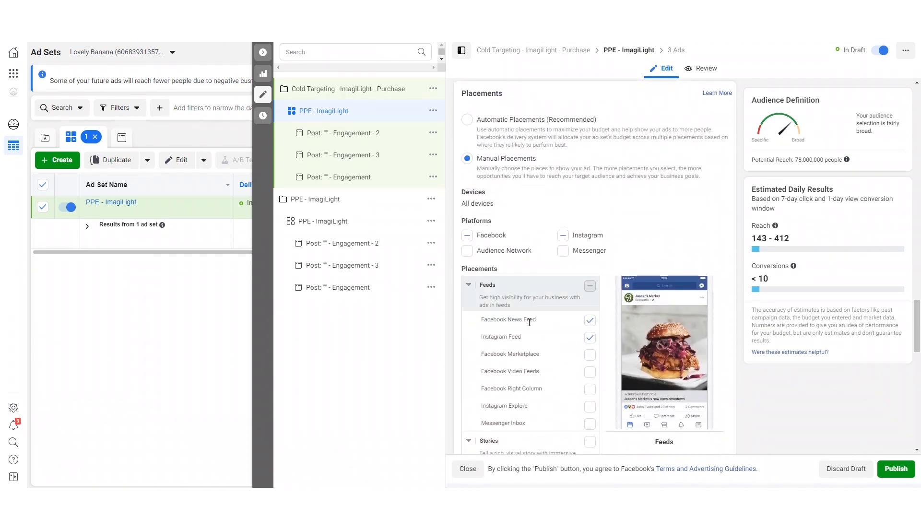
{"action": "scroll", "coordinate": [593, 339], "scroll_direction": "down", "scroll_amount": 10}
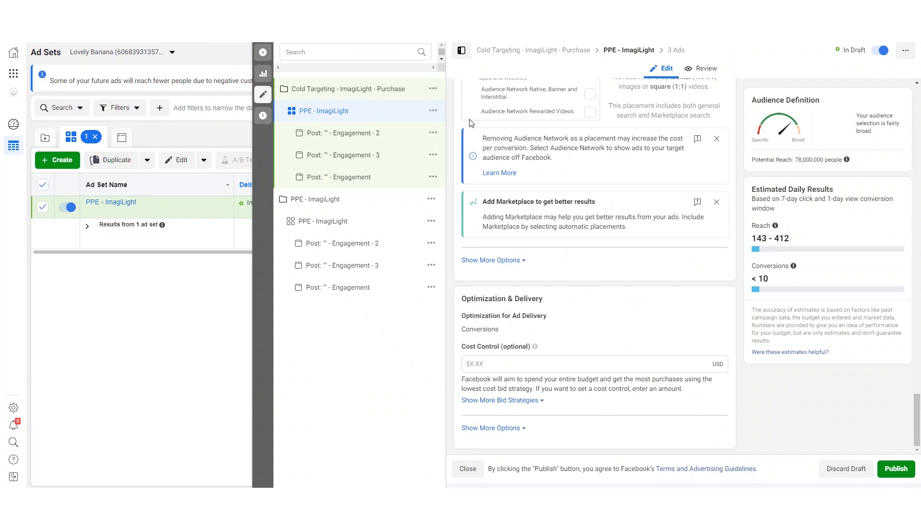
{"action": "scroll", "coordinate": [480, 288], "scroll_direction": "up", "scroll_amount": 15}
{"action": "scroll", "coordinate": [484, 298], "scroll_direction": "up", "scroll_amount": 12}
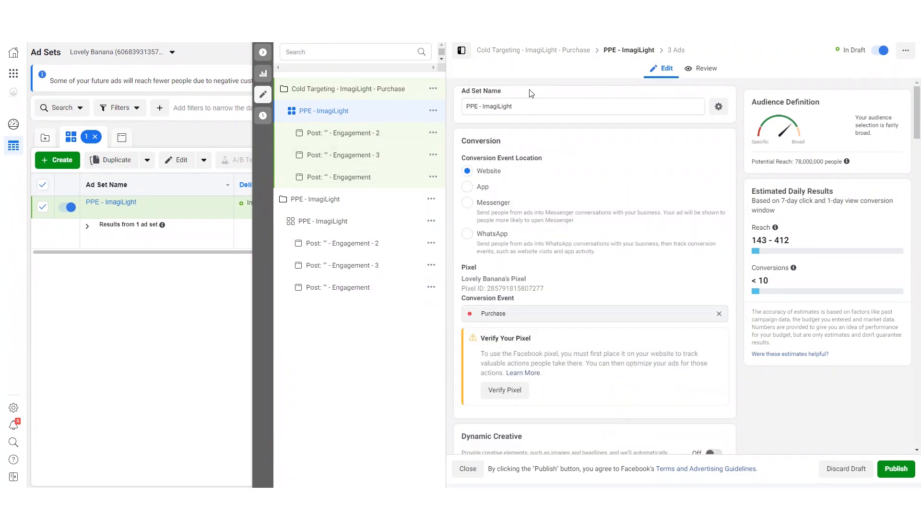
Rename the Cold Targeting campaign's ad set as All Parents.
{"action": "triple_click", "coordinate": [527, 109]}
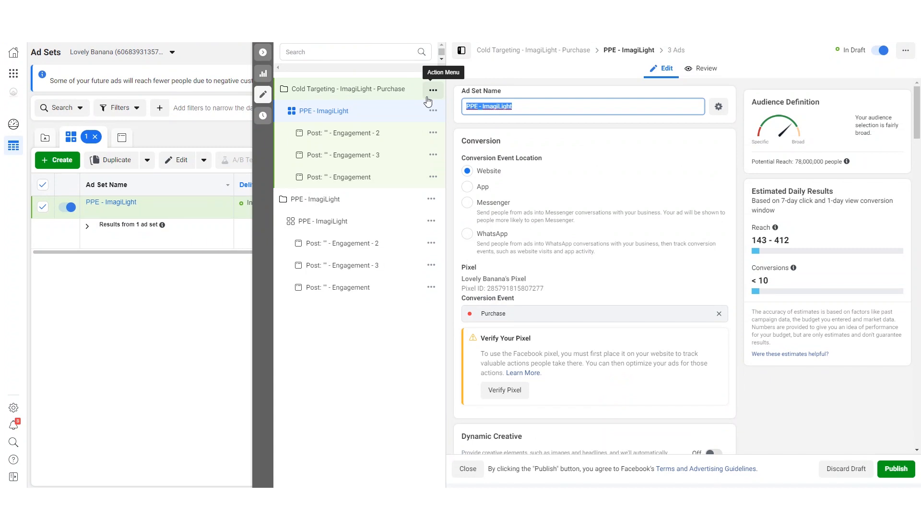
{"action": "type", "text": "All Parents"}
{"action": "scroll", "coordinate": [708, 356], "scroll_direction": "down", "scroll_amount": 10}
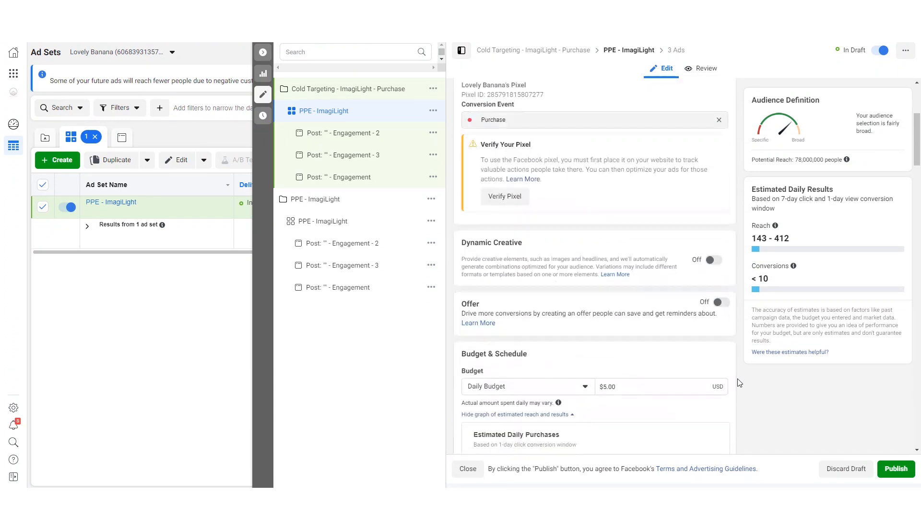
{"action": "scroll", "coordinate": [708, 355], "scroll_direction": "down", "scroll_amount": 8}
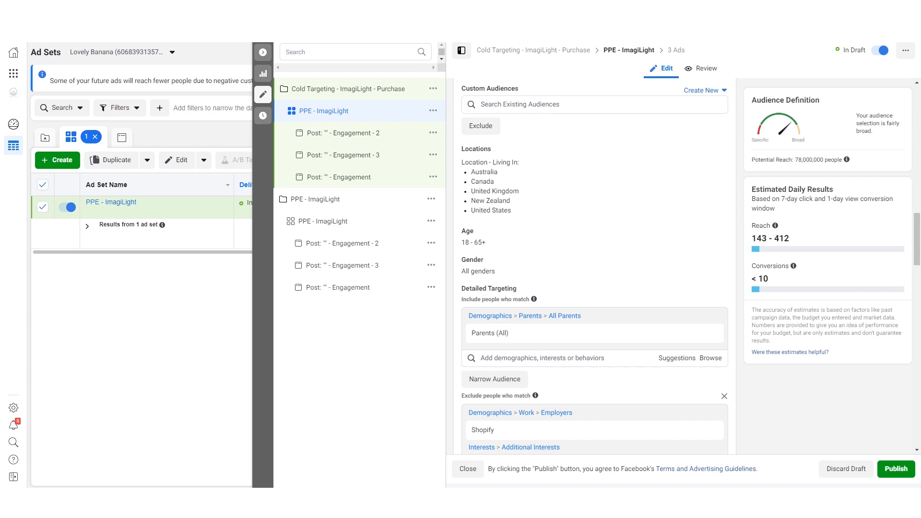
Publish the Cold Targeting - ImagiLight - Purchase campaign with its All Parents ad set and ads, and close the editor.
{"action": "scroll", "coordinate": [837, 408], "scroll_direction": "up", "scroll_amount": 10}
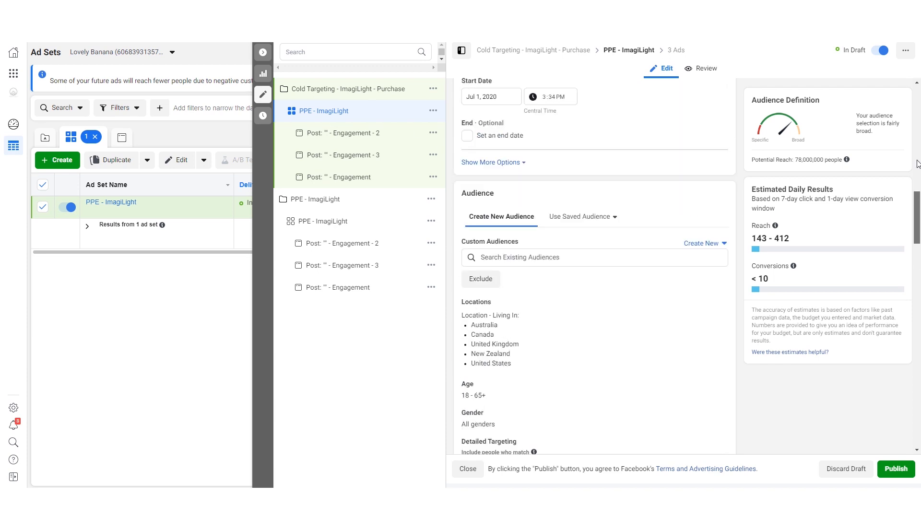
{"action": "left_click", "coordinate": [896, 469]}
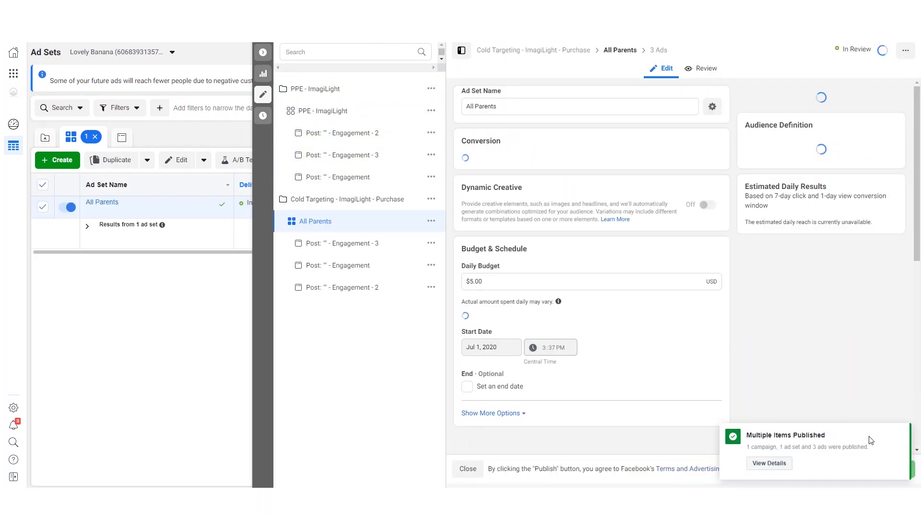
{"action": "left_click", "coordinate": [900, 438]}
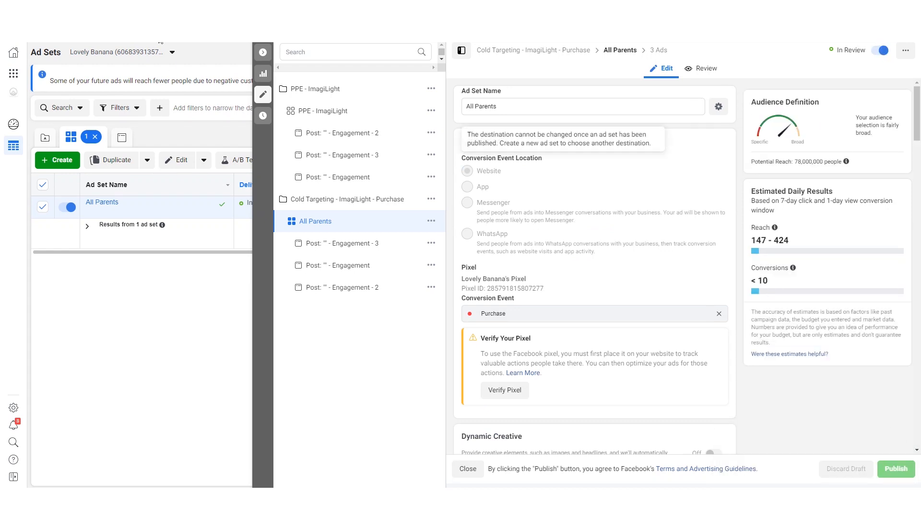
{"action": "left_click", "coordinate": [263, 52]}
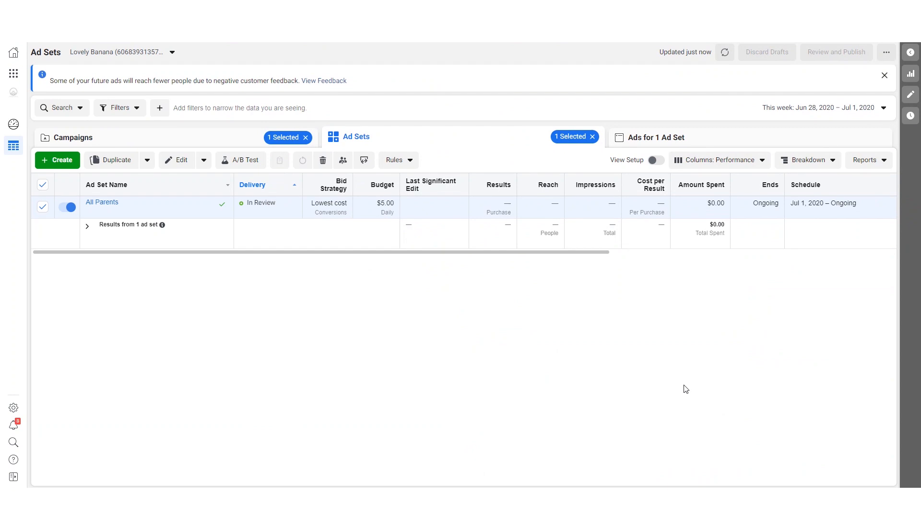
Review the published Cold Targeting campaign at the campaign, ad set and ad levels, ending at its ad sets.
{"action": "left_click", "coordinate": [220, 140]}
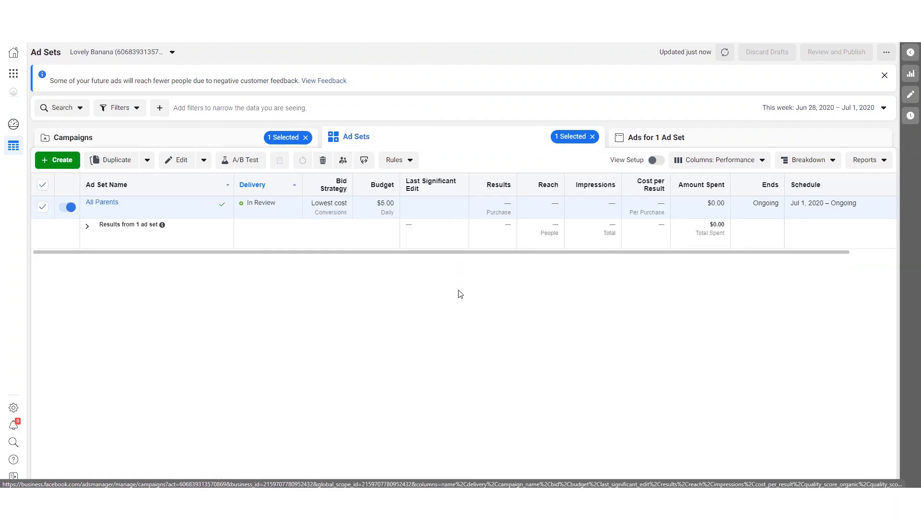
{"action": "left_click", "coordinate": [678, 138]}
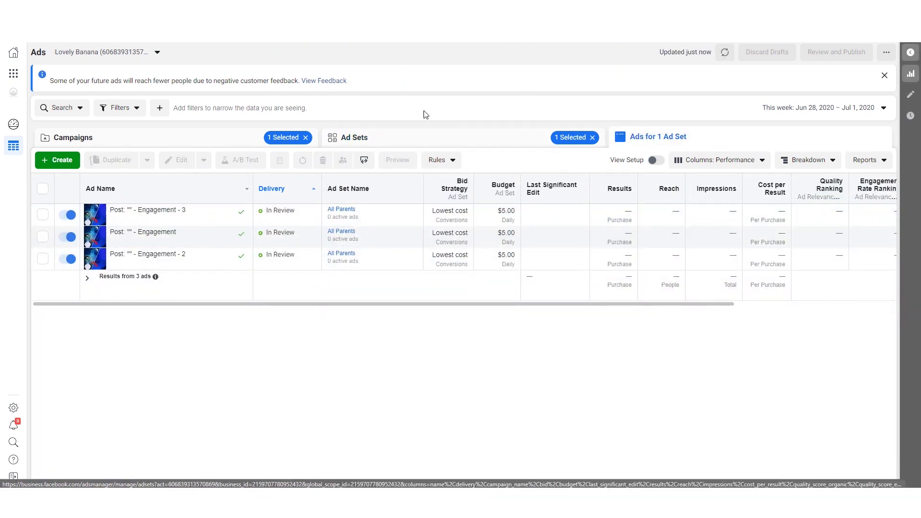
{"action": "left_click", "coordinate": [414, 144]}
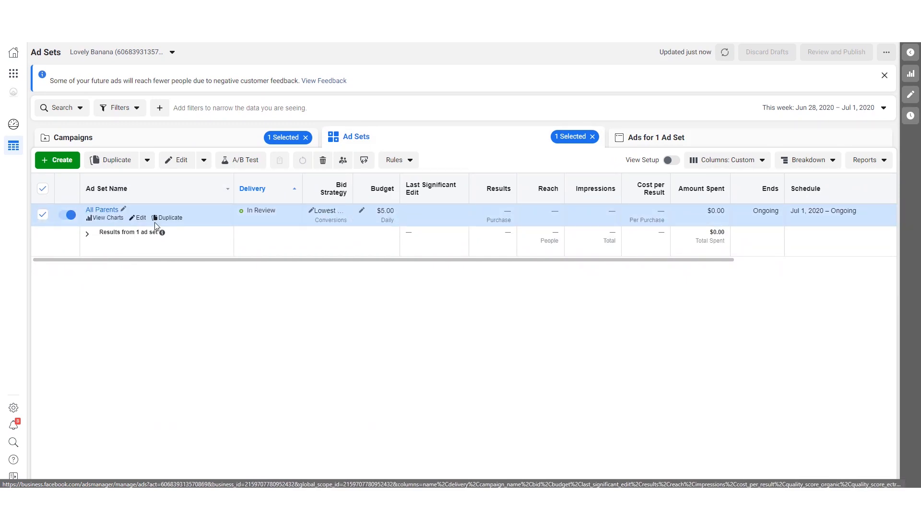
{"action": "left_click", "coordinate": [177, 138]}
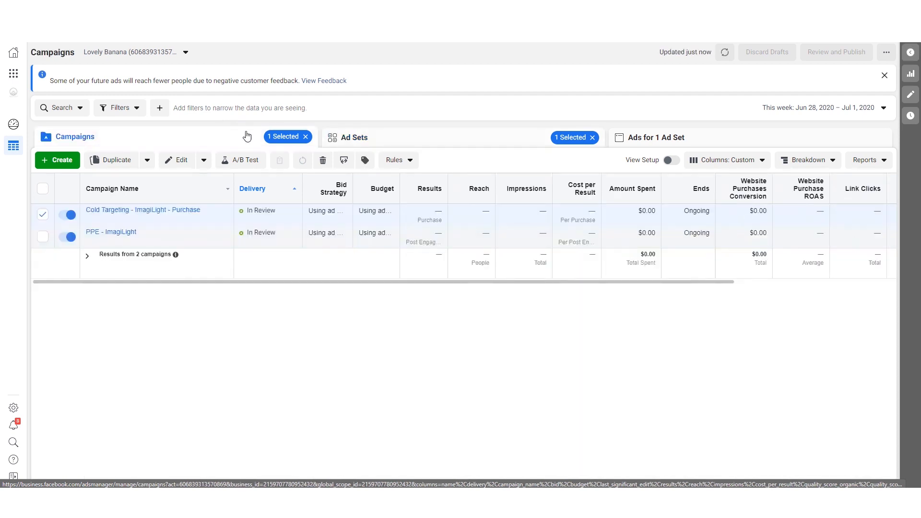
{"action": "left_click", "coordinate": [382, 144]}
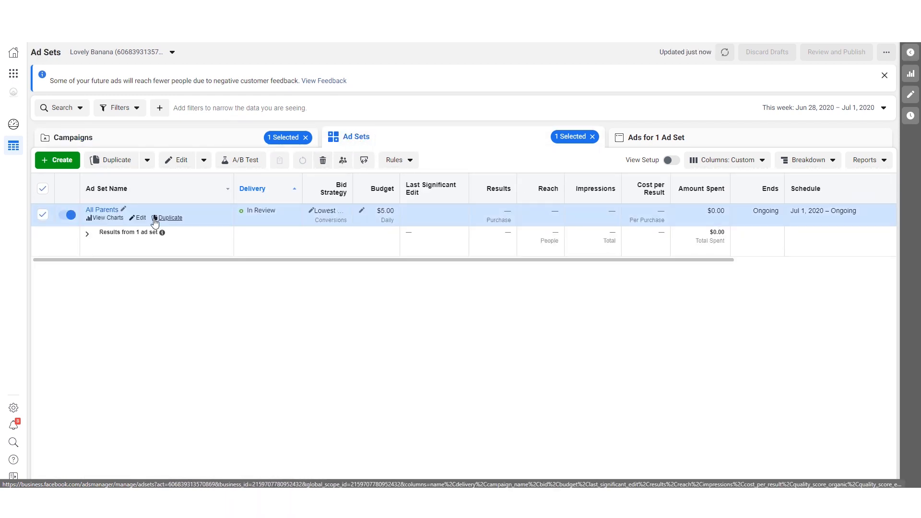
{"action": "left_click", "coordinate": [169, 218]}
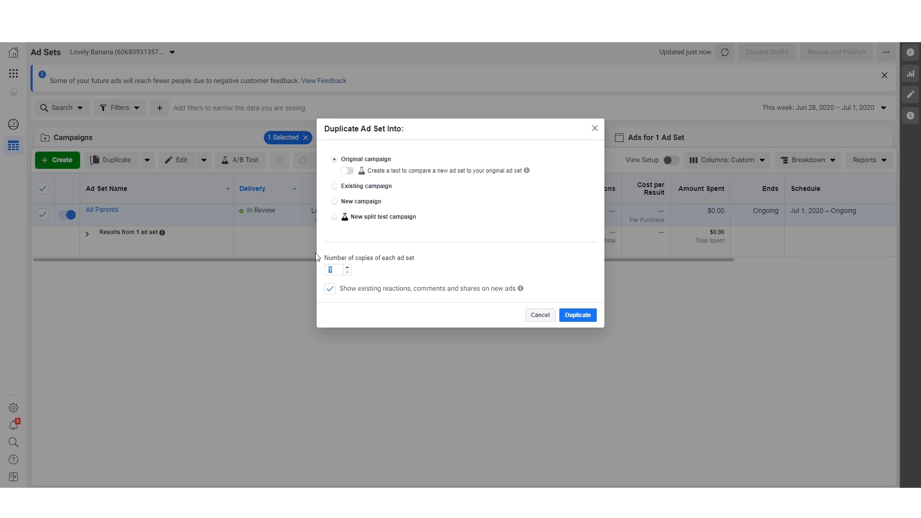
{"action": "left_click", "coordinate": [580, 315]}
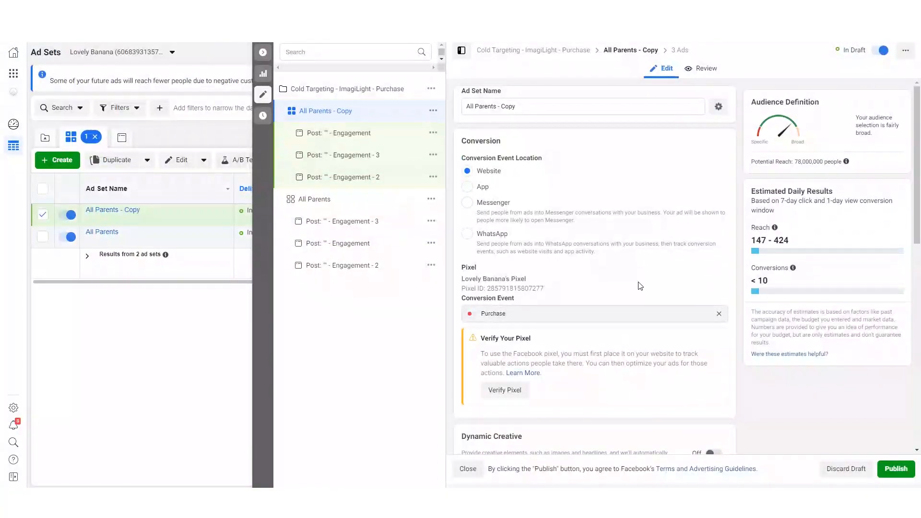
{"action": "left_click", "coordinate": [848, 469]}
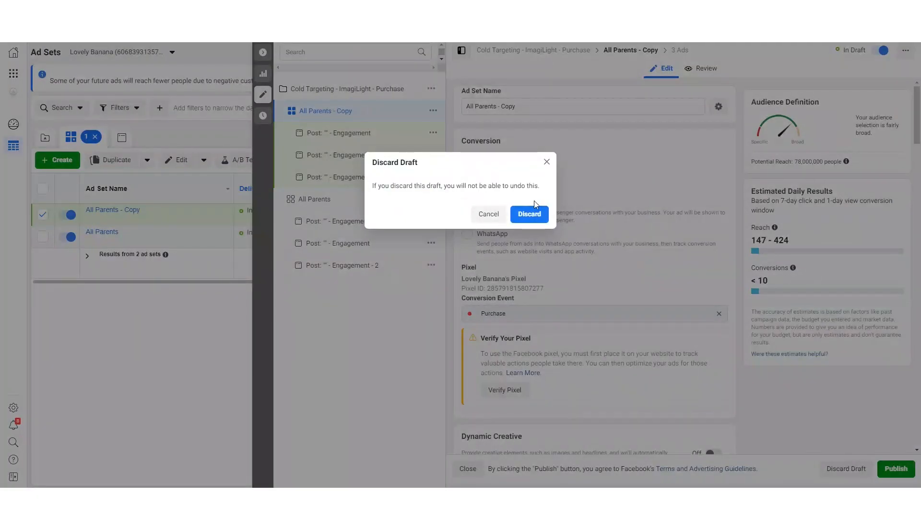
{"action": "left_click", "coordinate": [533, 216]}
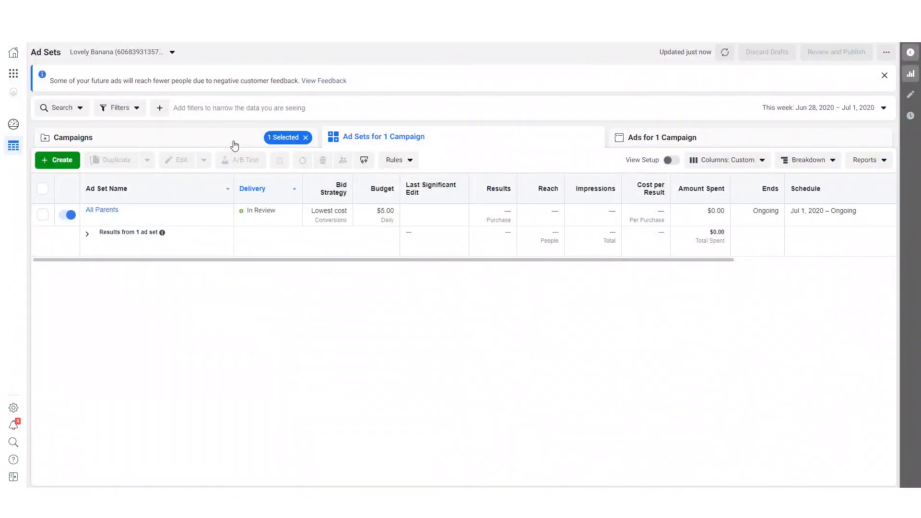
Clear the campaign selection and look through all campaigns, ads and ad sets in the account.
{"action": "left_click", "coordinate": [305, 139]}
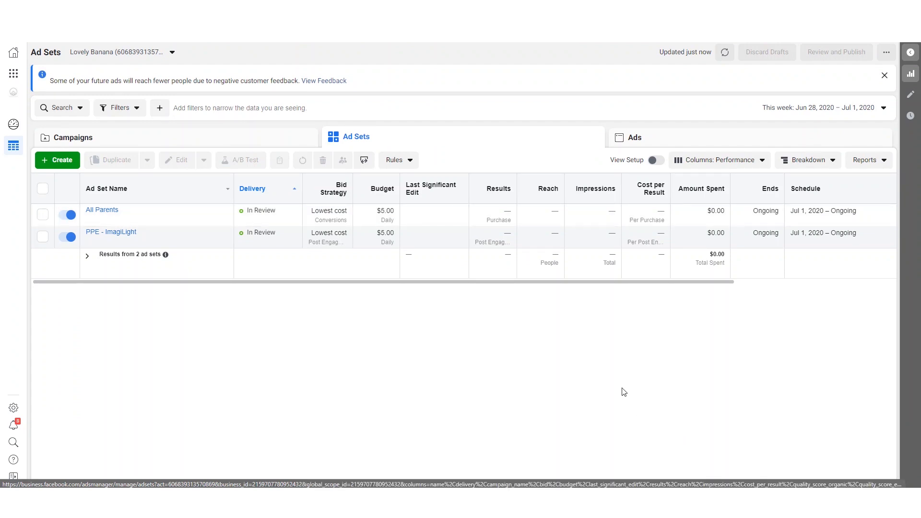
{"action": "left_click", "coordinate": [216, 142]}
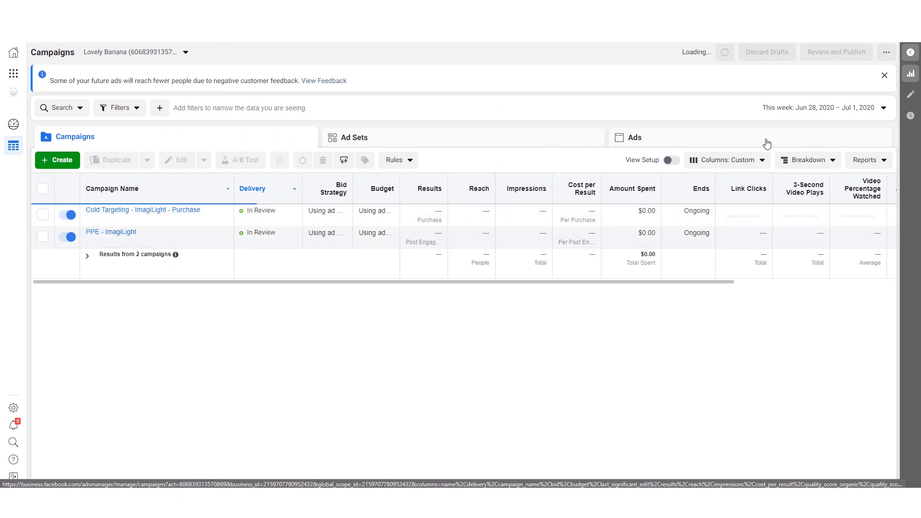
{"action": "left_click", "coordinate": [617, 140]}
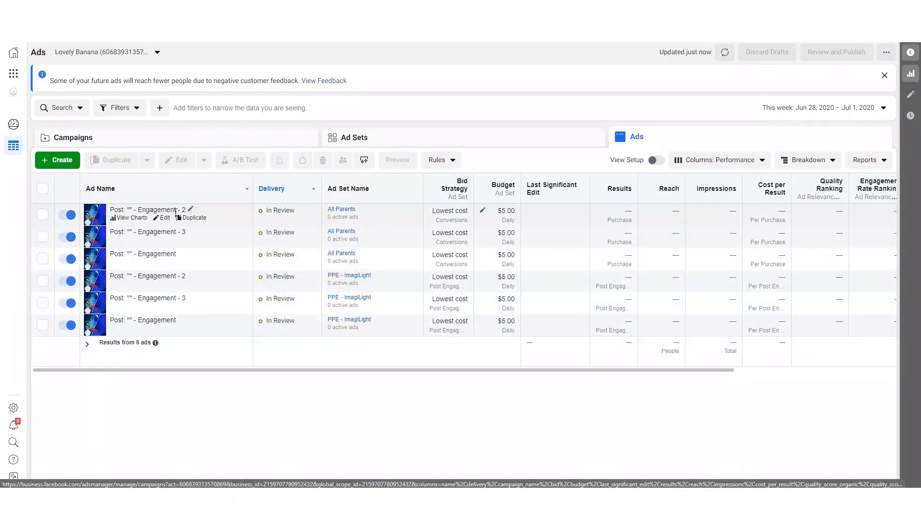
{"action": "left_click", "coordinate": [551, 147]}
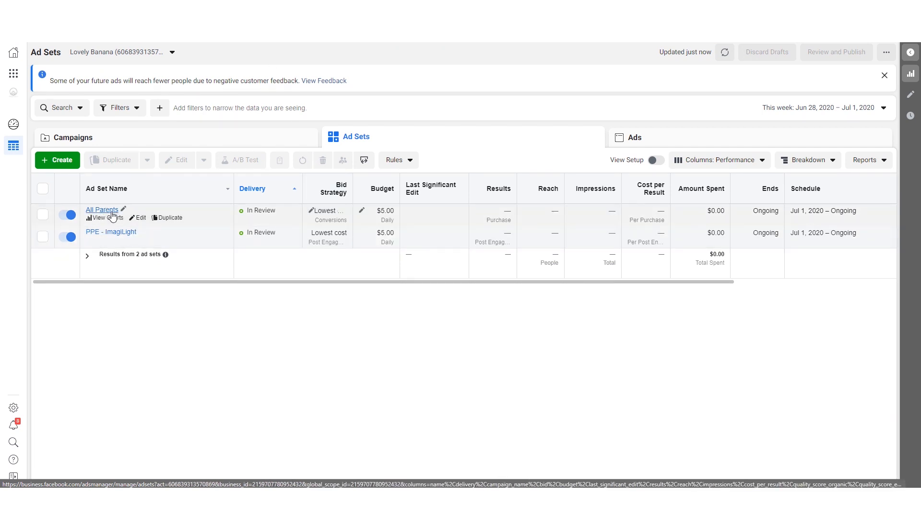
Duplicate the All Parents ad set into its original campaign with 9 copies, keeping existing reactions, comments and shares.
{"action": "left_click", "coordinate": [43, 214]}
{"action": "left_click", "coordinate": [168, 217]}
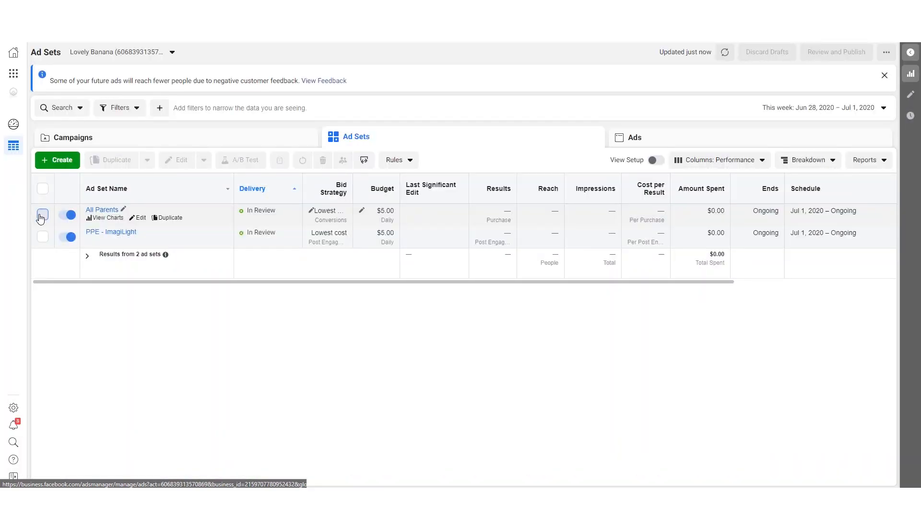
{"action": "left_click", "coordinate": [43, 214]}
{"action": "left_click", "coordinate": [168, 217]}
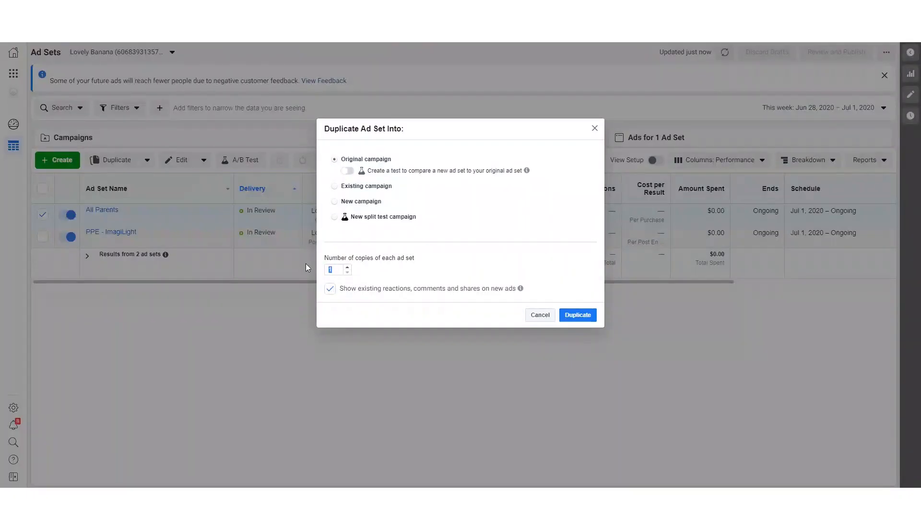
{"action": "type", "text": "9"}
{"action": "left_click", "coordinate": [578, 314]}
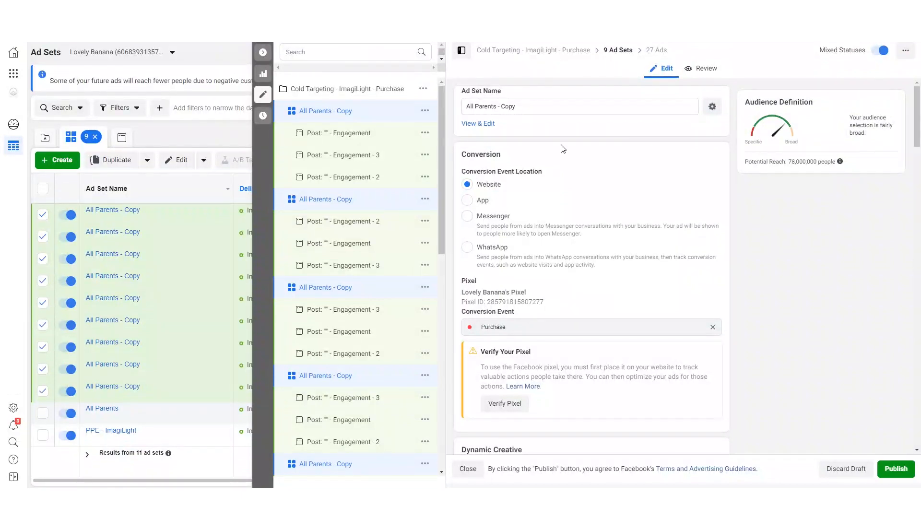
In the last All Parents copy, replace the Parents (All) detailed targeting with Parents with preschoolers (03-05 years).
{"action": "scroll", "coordinate": [396, 331], "scroll_direction": "down", "scroll_amount": 1}
{"action": "scroll", "coordinate": [389, 345], "scroll_direction": "down", "scroll_amount": 5}
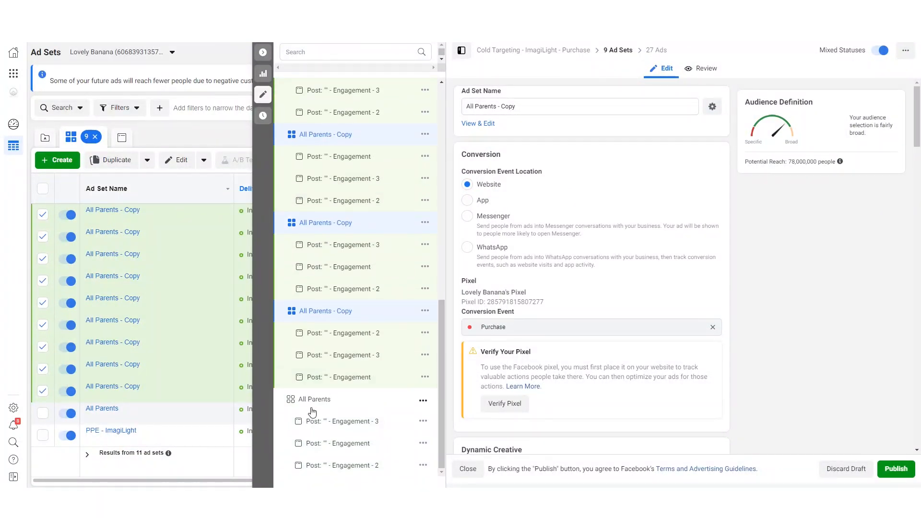
{"action": "left_click", "coordinate": [344, 312]}
{"action": "scroll", "coordinate": [600, 277], "scroll_direction": "down", "scroll_amount": 3}
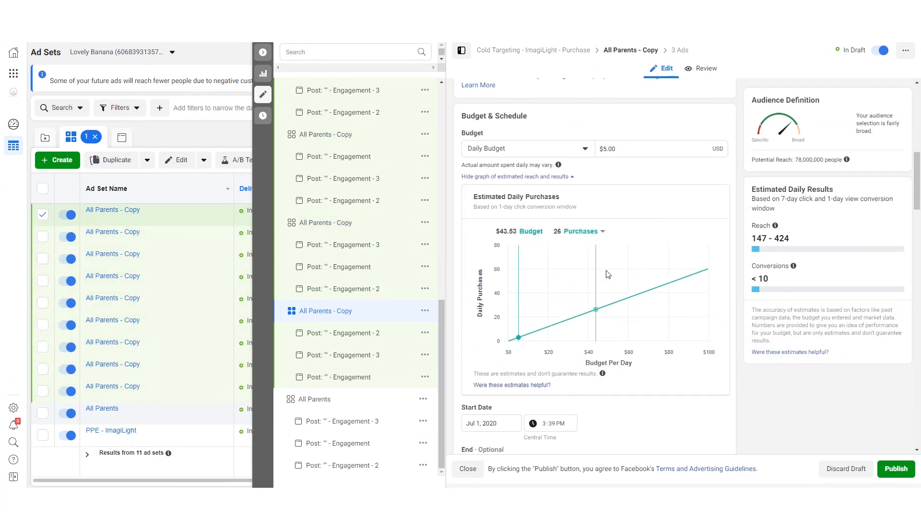
{"action": "scroll", "coordinate": [614, 259], "scroll_direction": "down", "scroll_amount": 3}
{"action": "scroll", "coordinate": [627, 244], "scroll_direction": "down", "scroll_amount": 8}
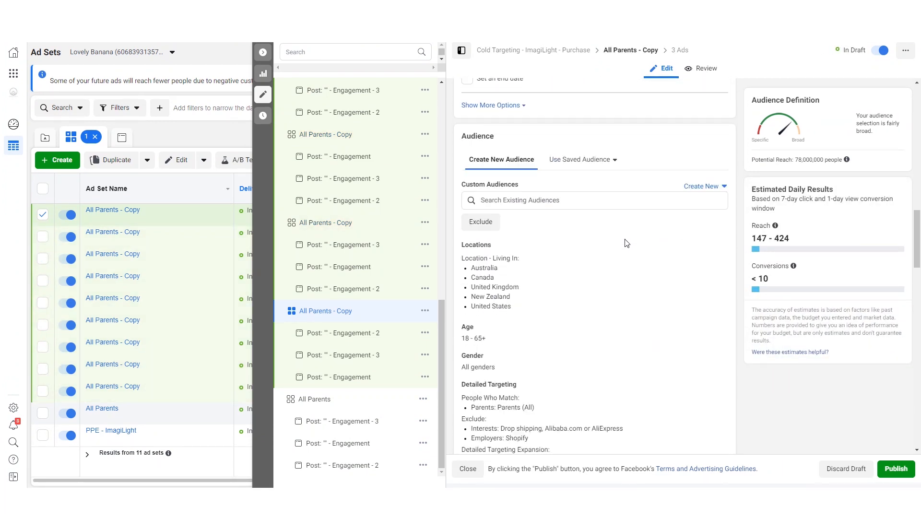
{"action": "left_click", "coordinate": [715, 243]}
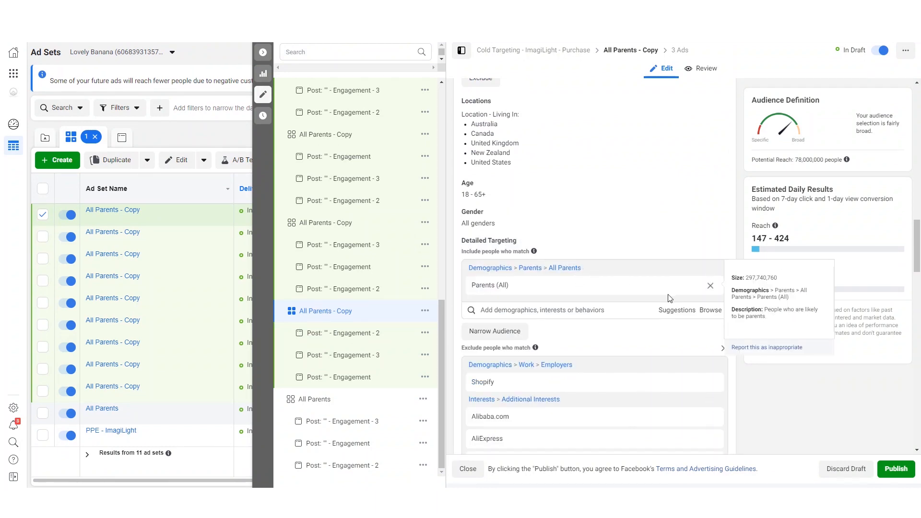
{"action": "mouse_move", "coordinate": [620, 297]}
{"action": "left_click", "coordinate": [676, 310]}
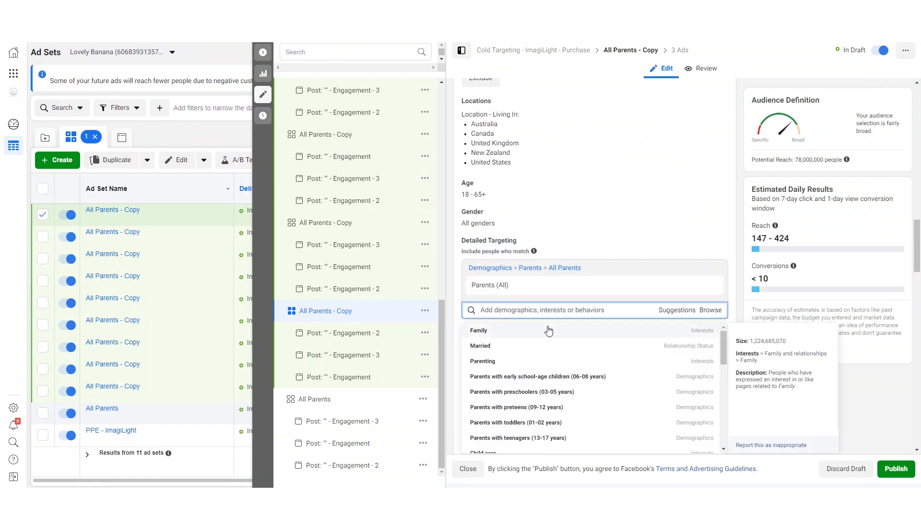
{"action": "left_click", "coordinate": [549, 392]}
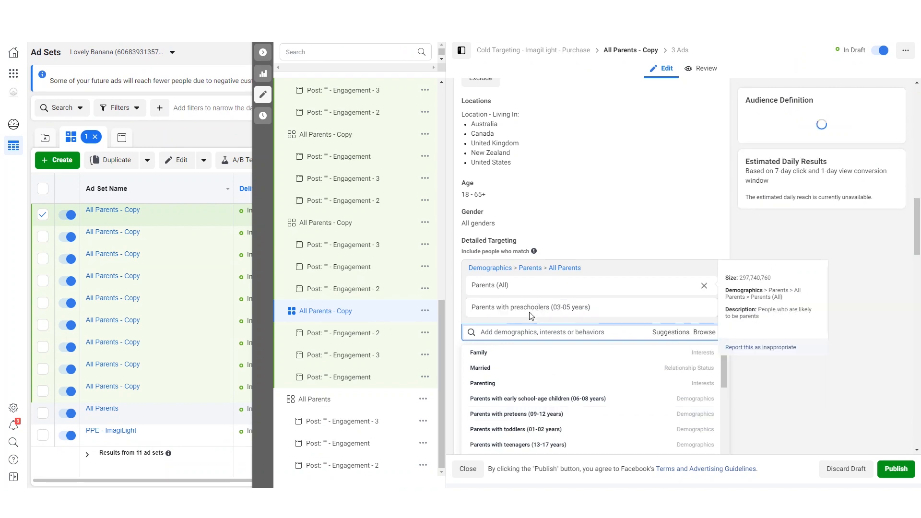
{"action": "left_click", "coordinate": [704, 285]}
Rename this ad set copy as Parents with preschoolers (03-05 years), copying the name from its targeting entry.
{"action": "left_click_drag", "start_coordinate": [601, 291], "coordinate": [472, 291]}
{"action": "key", "text": "ctrl+c"}
{"action": "scroll", "coordinate": [513, 307], "scroll_direction": "up", "scroll_amount": 20}
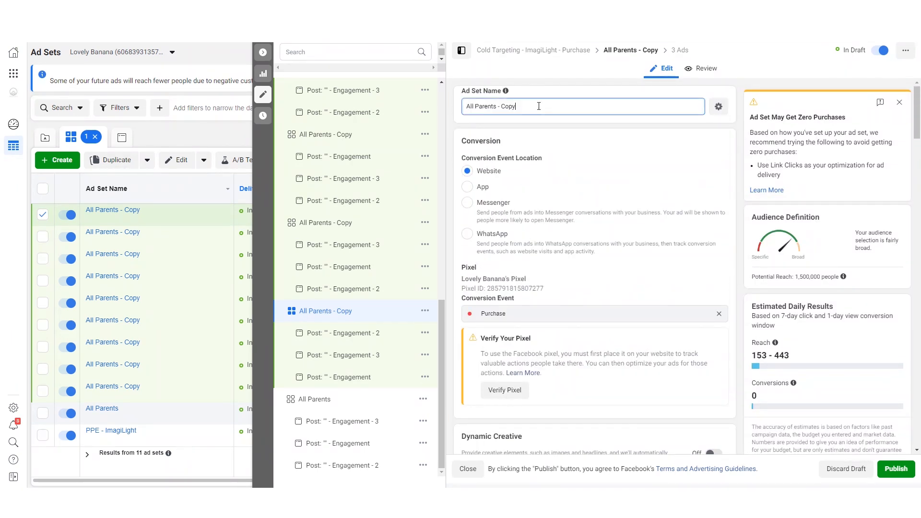
{"action": "triple_click", "coordinate": [538, 106]}
{"action": "key", "text": "ctrl+v"}
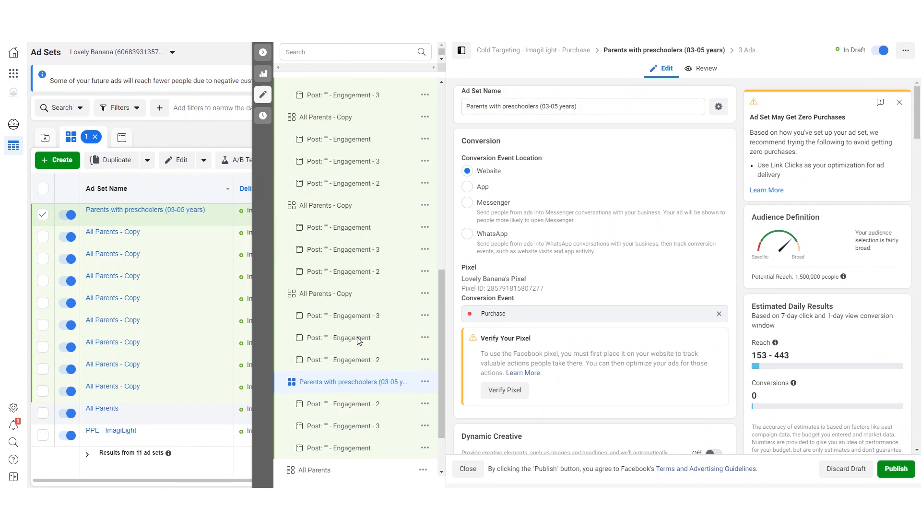
In the copy just above the preschoolers ad set, replace Parents (All) with Parents with early school-age children (06-08 years).
{"action": "left_click", "coordinate": [336, 223]}
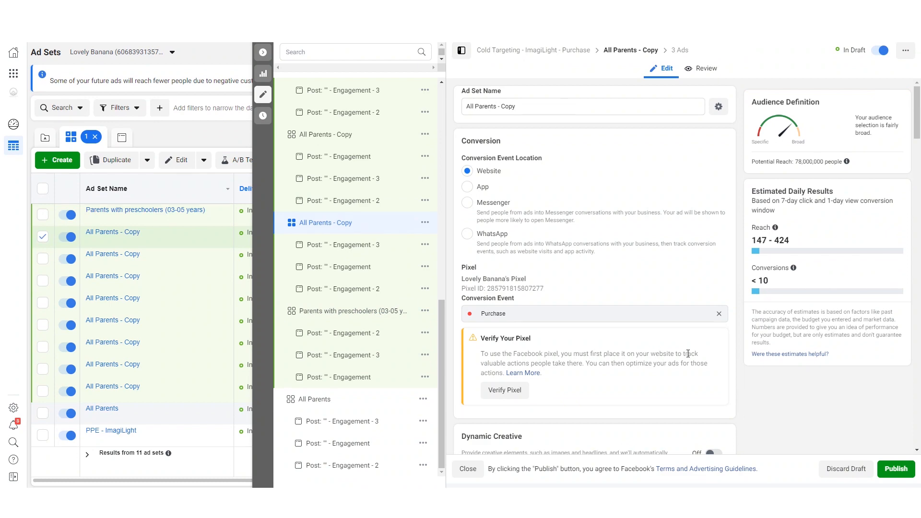
{"action": "scroll", "coordinate": [721, 378], "scroll_direction": "down", "scroll_amount": 6}
{"action": "scroll", "coordinate": [722, 378], "scroll_direction": "down", "scroll_amount": 15}
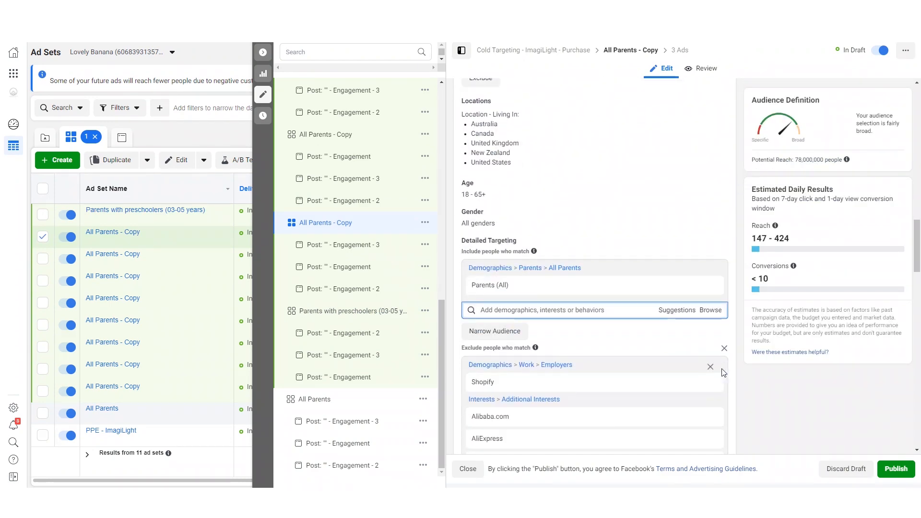
{"action": "scroll", "coordinate": [703, 335], "scroll_direction": "up", "scroll_amount": 4}
{"action": "scroll", "coordinate": [703, 288], "scroll_direction": "down", "scroll_amount": 5}
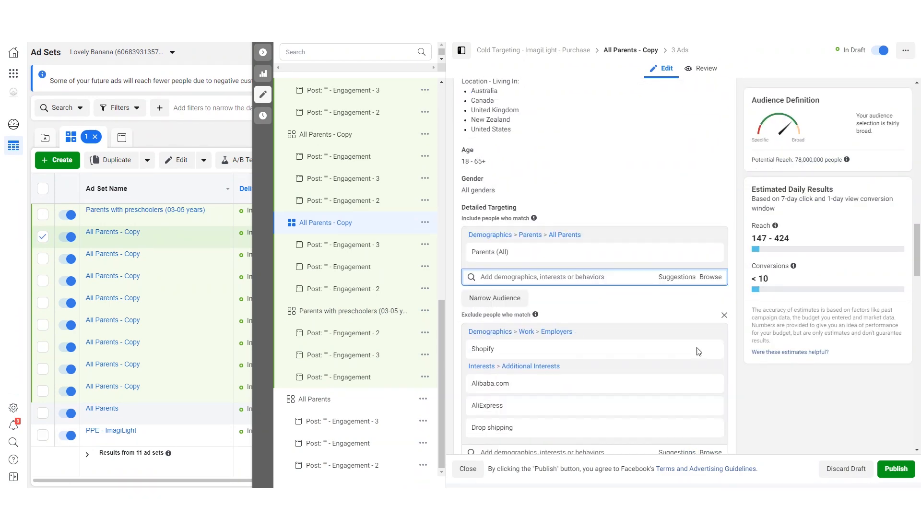
{"action": "left_click", "coordinate": [691, 262]}
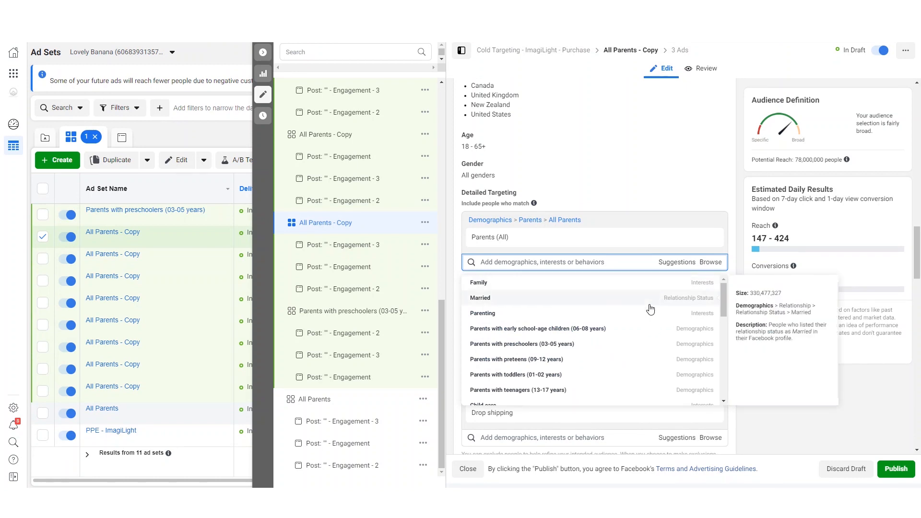
{"action": "left_click", "coordinate": [622, 334]}
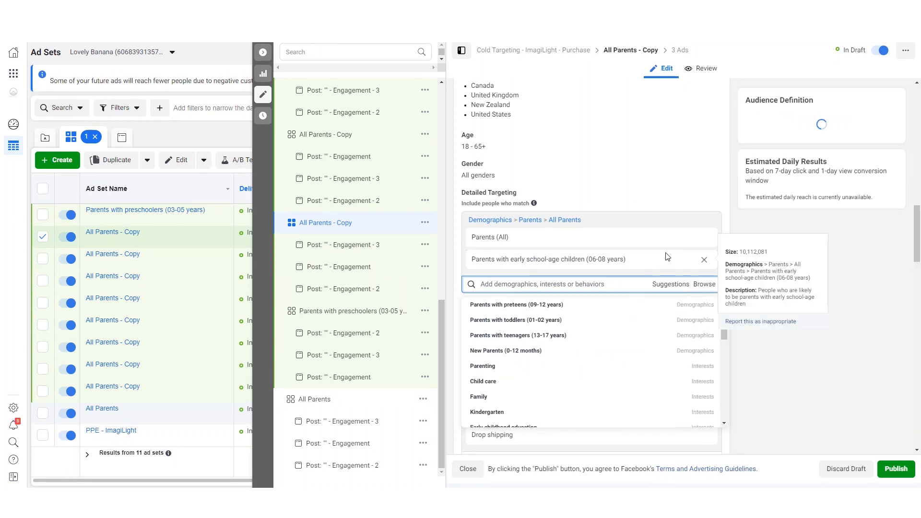
{"action": "left_click", "coordinate": [710, 238]}
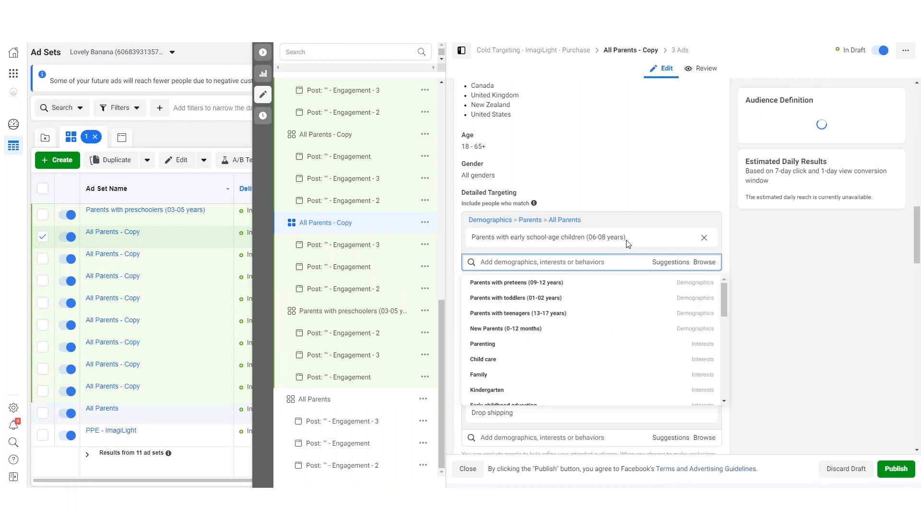
Rename this ad set copy as Parents with early school-age children (06-08 years), copying the name from its targeting entry.
{"action": "left_click_drag", "start_coordinate": [626, 238], "coordinate": [477, 241]}
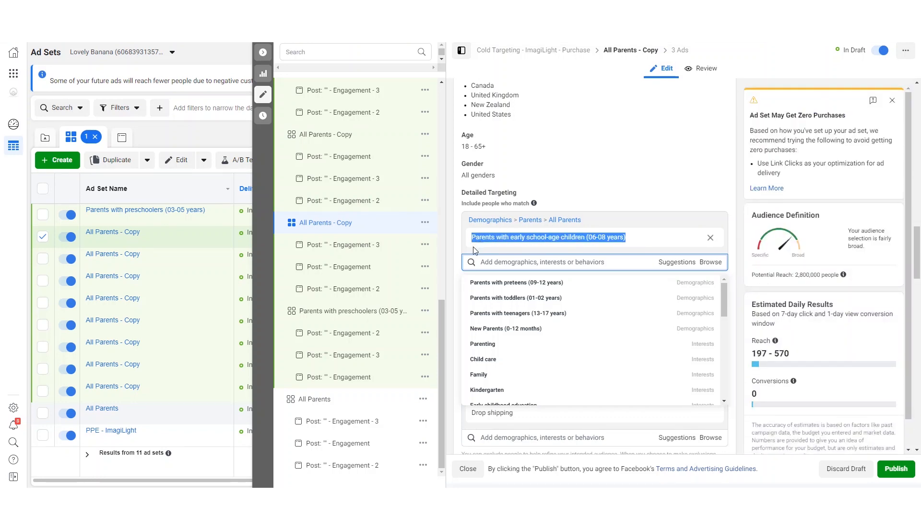
{"action": "left_click", "coordinate": [355, 136]}
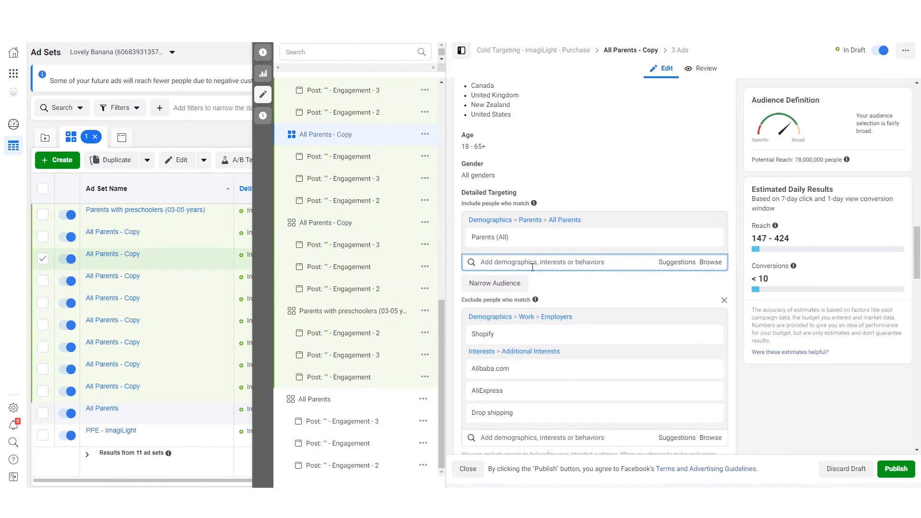
{"action": "left_click", "coordinate": [367, 224]}
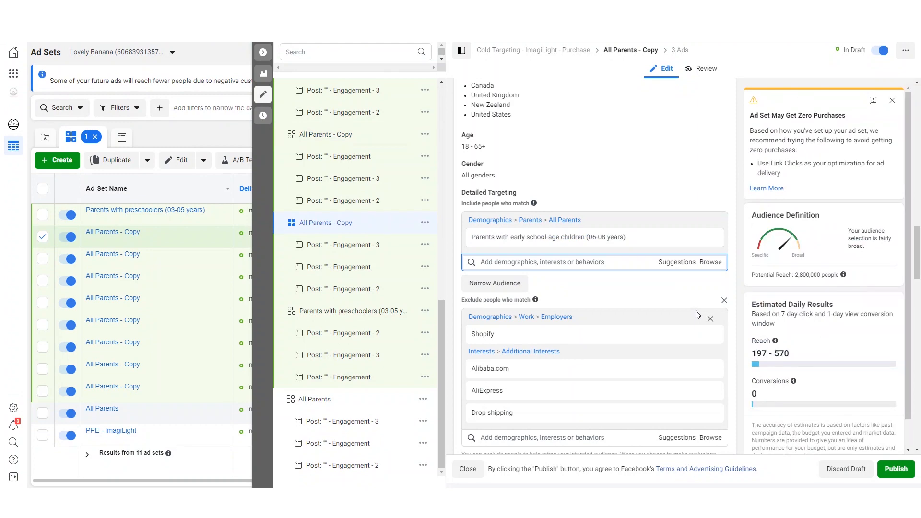
{"action": "scroll", "coordinate": [681, 317], "scroll_direction": "up", "scroll_amount": 15}
{"action": "left_click", "coordinate": [544, 103]}
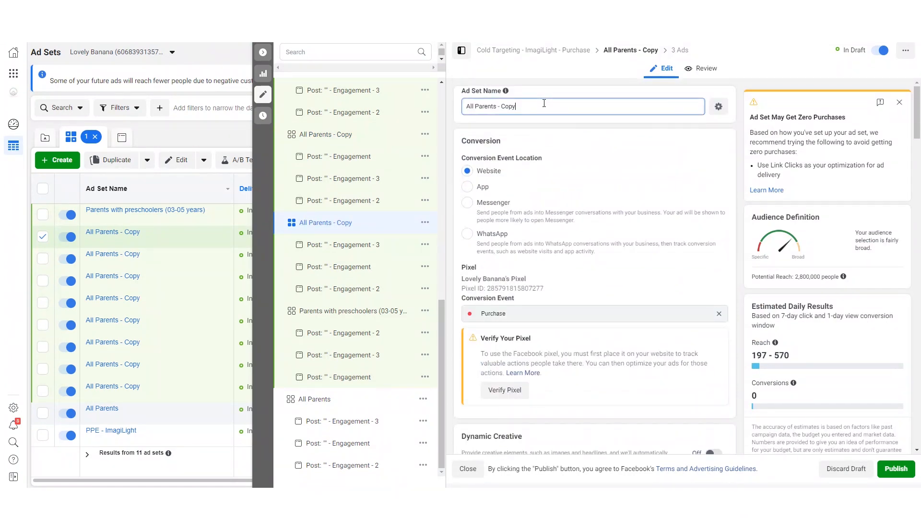
{"action": "triple_click", "coordinate": [544, 103]}
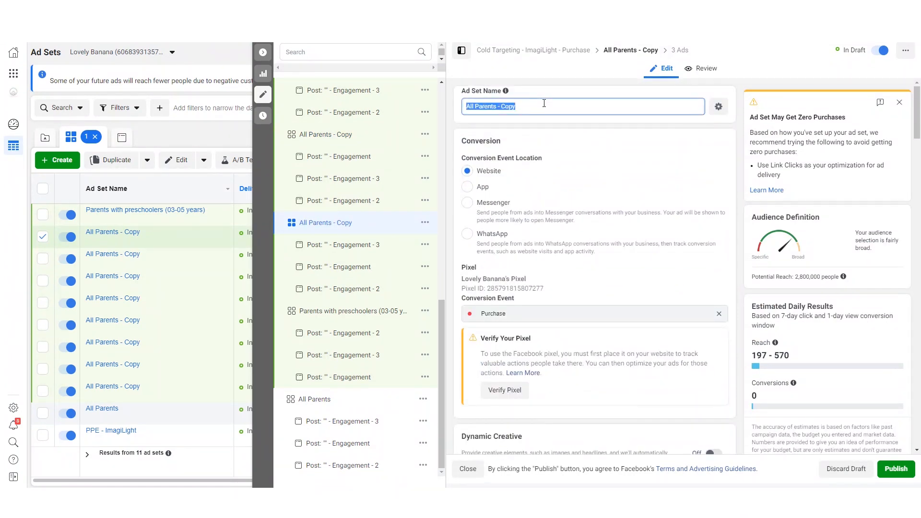
{"action": "left_click", "coordinate": [337, 138]}
In the copy just above the early school-age ad set, replace Parents (All) with Parents with preteens (09-12 years) and copy the new entry's name.
{"action": "scroll", "coordinate": [355, 312], "scroll_direction": "down", "scroll_amount": 9}
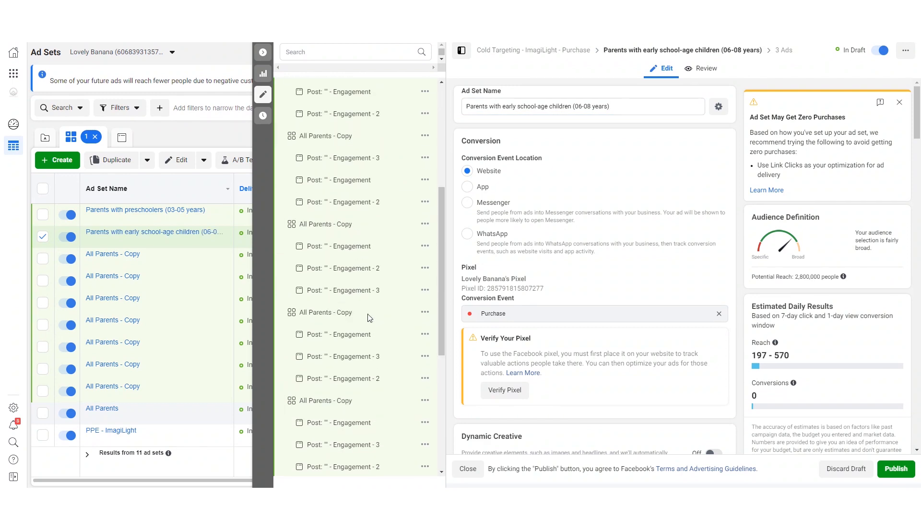
{"action": "left_click", "coordinate": [362, 211]}
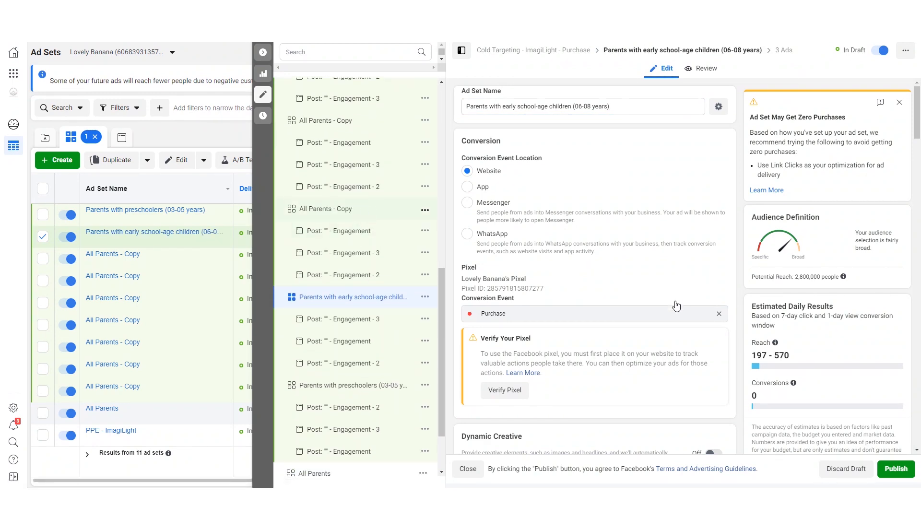
{"action": "scroll", "coordinate": [678, 300], "scroll_direction": "down", "scroll_amount": 8}
{"action": "scroll", "coordinate": [687, 343], "scroll_direction": "down", "scroll_amount": 15}
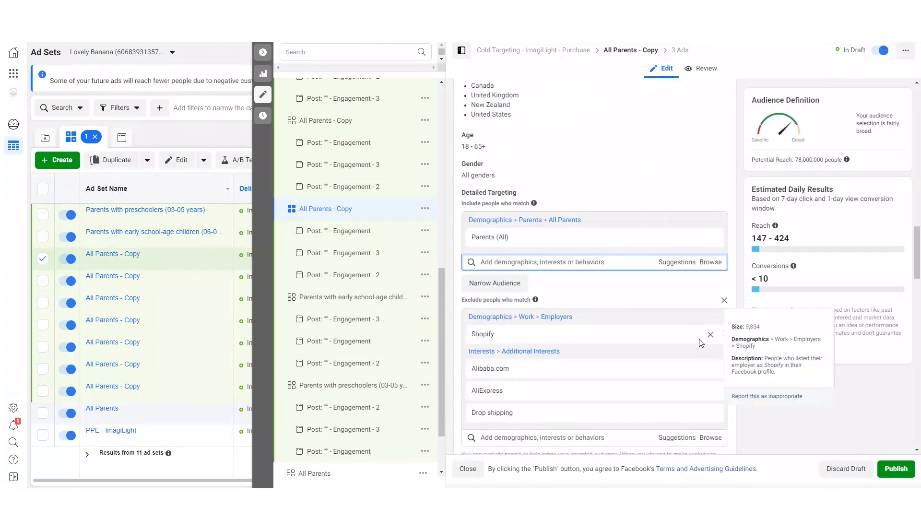
{"action": "scroll", "coordinate": [698, 341], "scroll_direction": "down", "scroll_amount": 15}
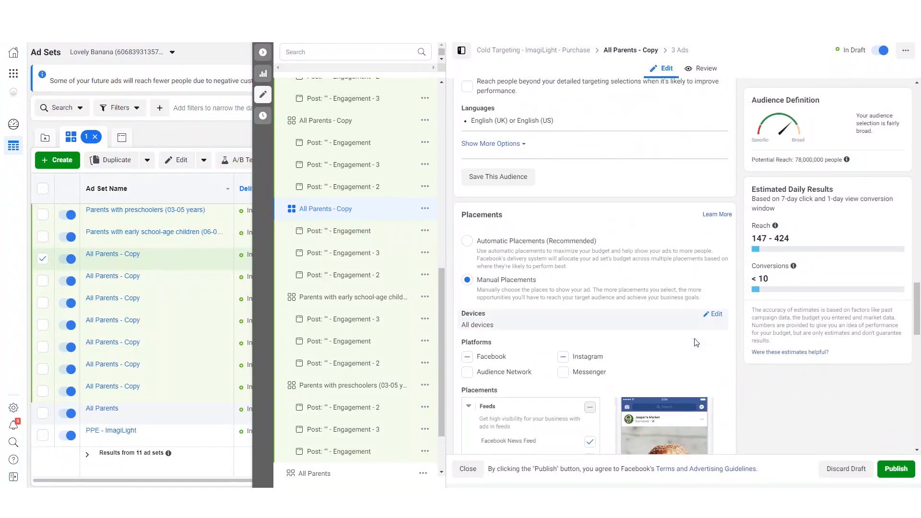
{"action": "scroll", "coordinate": [692, 345], "scroll_direction": "up", "scroll_amount": 20}
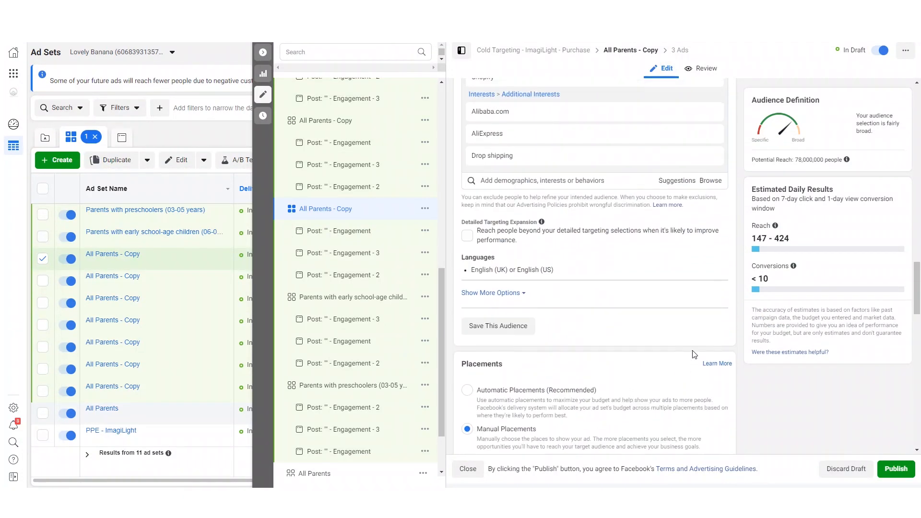
{"action": "scroll", "coordinate": [689, 356], "scroll_direction": "up", "scroll_amount": 1}
{"action": "mouse_move", "coordinate": [715, 335]}
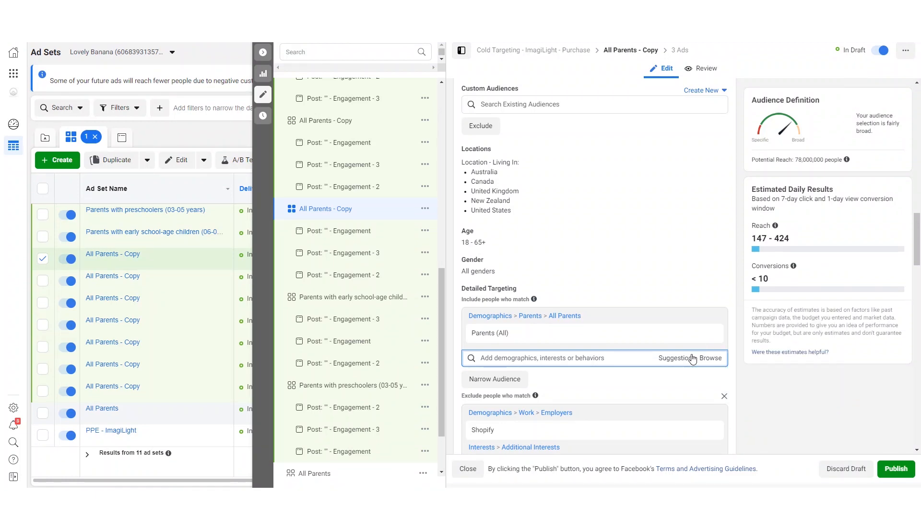
{"action": "left_click", "coordinate": [692, 359]}
{"action": "scroll", "coordinate": [571, 415], "scroll_direction": "down", "scroll_amount": 2}
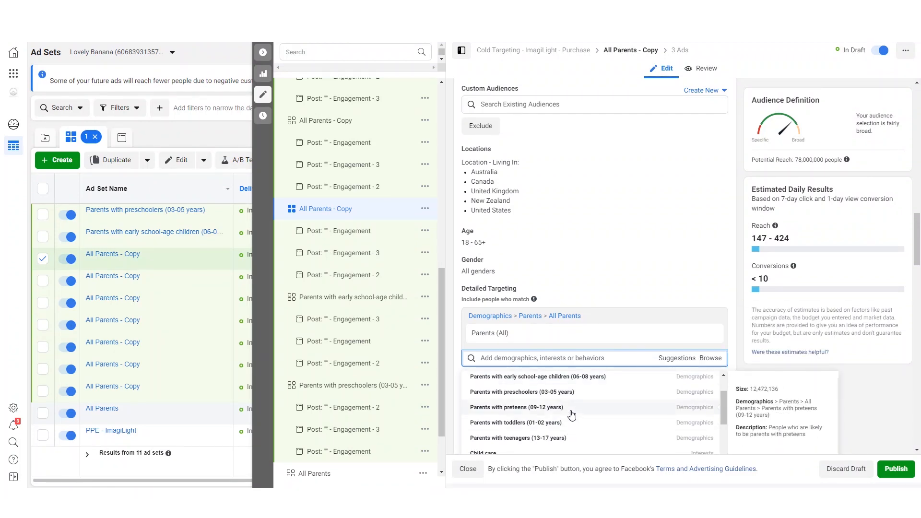
{"action": "left_click", "coordinate": [571, 415]}
{"action": "mouse_move", "coordinate": [702, 353]}
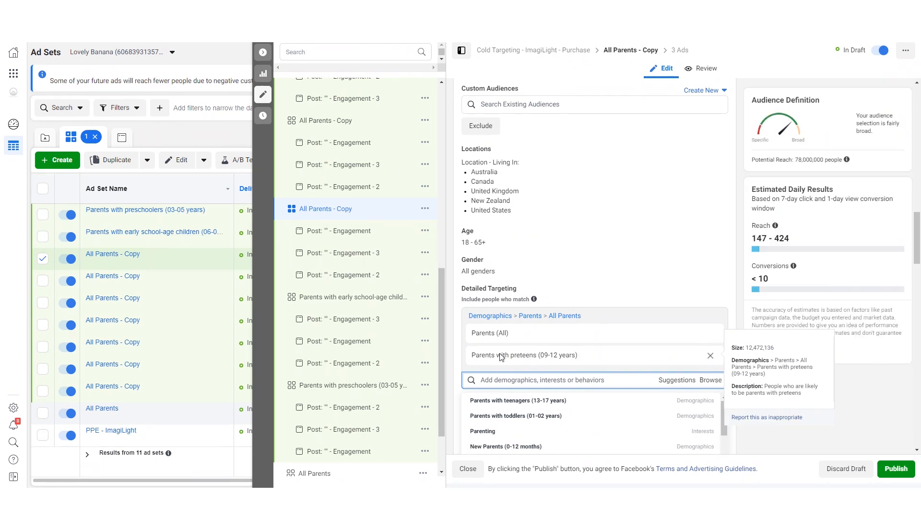
{"action": "left_click_drag", "start_coordinate": [584, 357], "coordinate": [468, 302]}
{"action": "key", "text": "ctrl+c"}
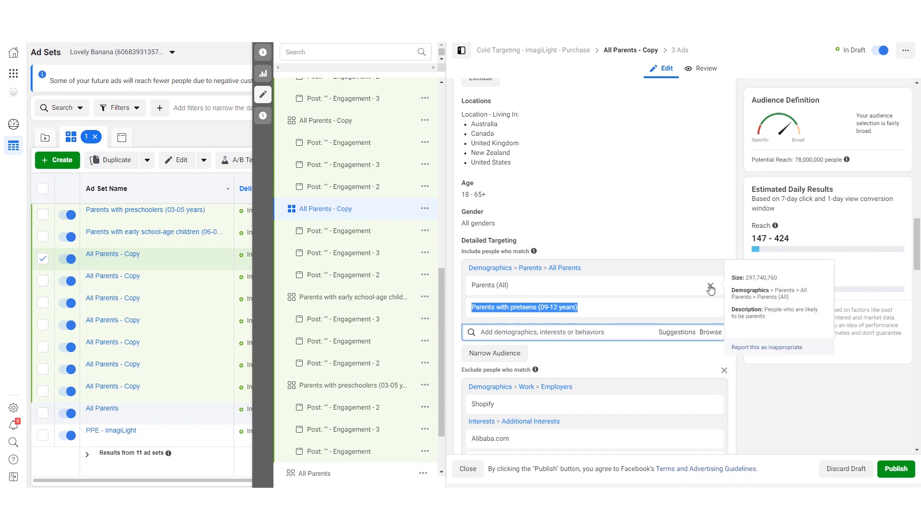
{"action": "left_click", "coordinate": [710, 288]}
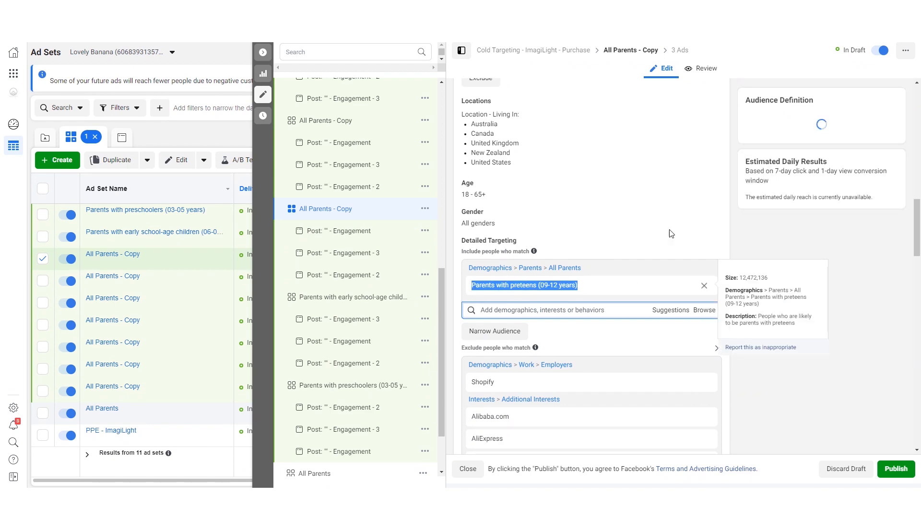
Rename this ad set copy as Parents with preteens (09-12 years), using the copied targeting name.
{"action": "scroll", "coordinate": [664, 232], "scroll_direction": "up", "scroll_amount": 10}
{"action": "left_click_drag", "start_coordinate": [535, 102], "coordinate": [465, 106]}
{"action": "key", "text": "ctrl+v"}
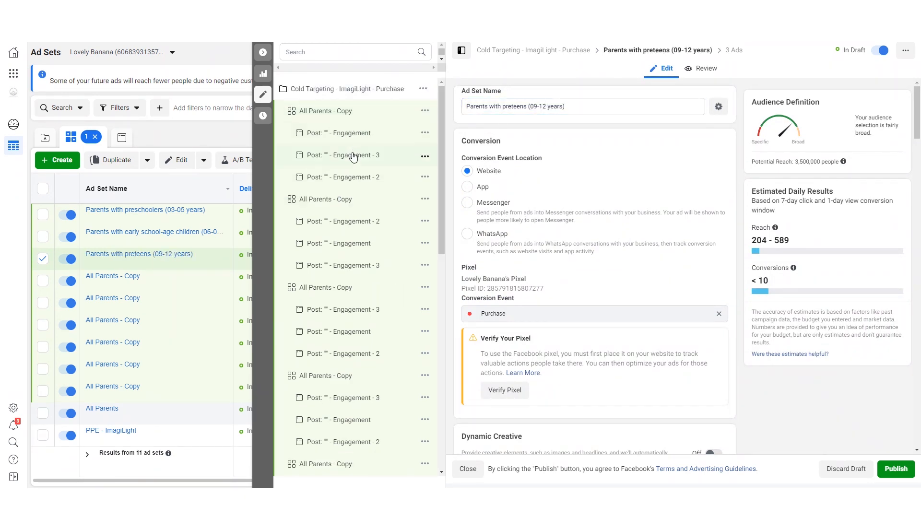
In the copy just above the preteens ad set, replace the Parents (All) detailed targeting with Parents with toddlers (01-02 years).
{"action": "scroll", "coordinate": [359, 311], "scroll_direction": "down", "scroll_amount": 5}
{"action": "left_click", "coordinate": [357, 314]}
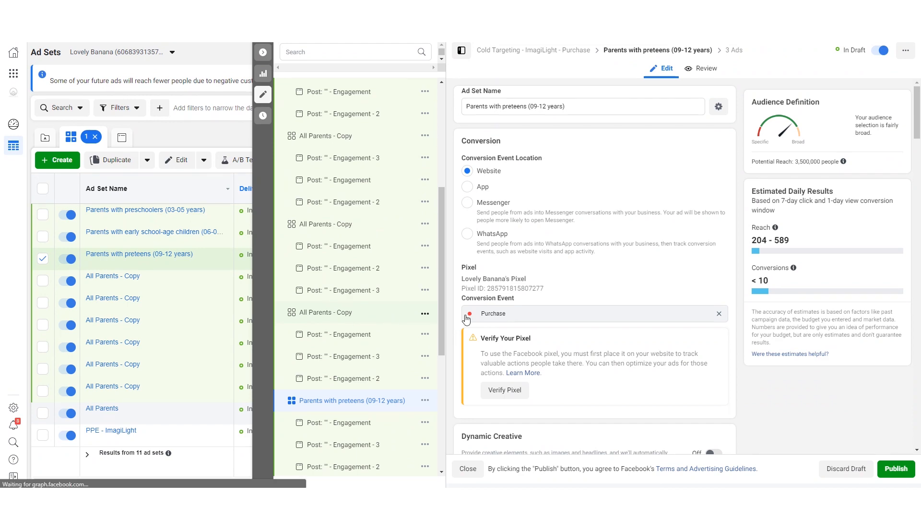
{"action": "scroll", "coordinate": [671, 359], "scroll_direction": "down", "scroll_amount": 3}
{"action": "scroll", "coordinate": [690, 372], "scroll_direction": "down", "scroll_amount": 20}
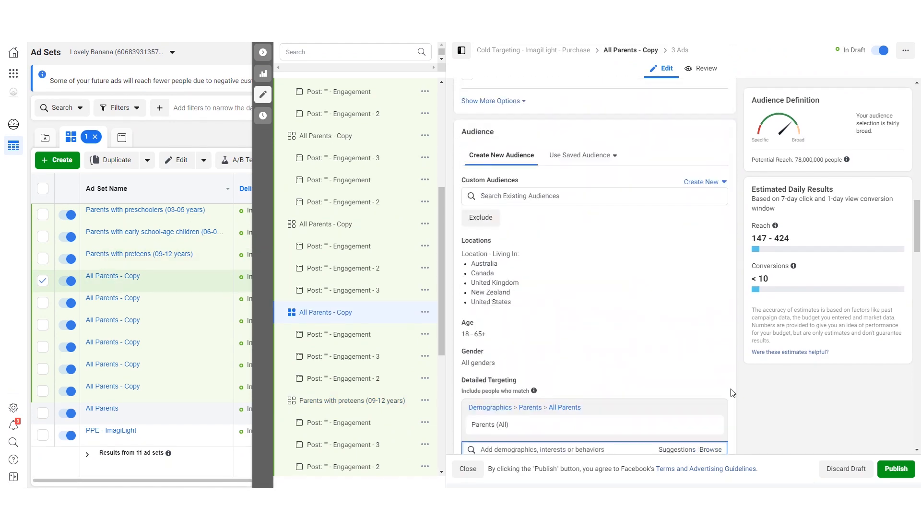
{"action": "scroll", "coordinate": [732, 388], "scroll_direction": "up", "scroll_amount": 3}
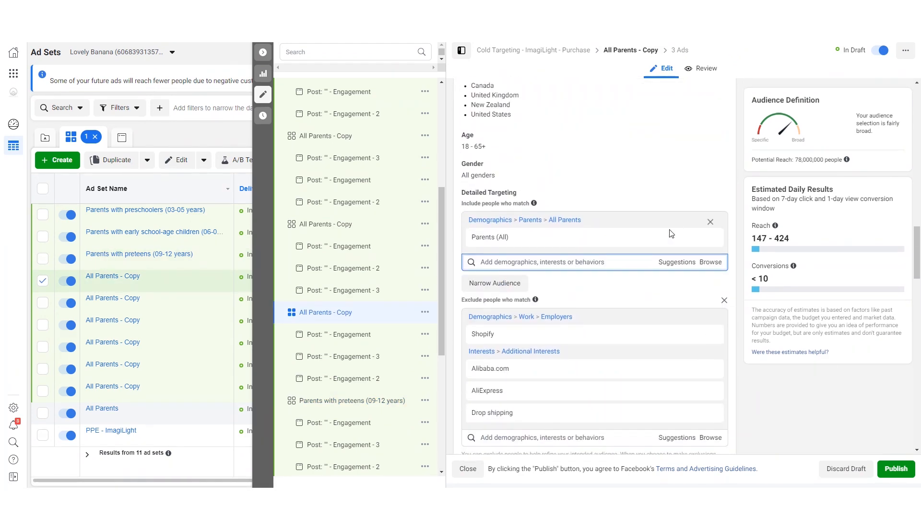
{"action": "left_click", "coordinate": [675, 263]}
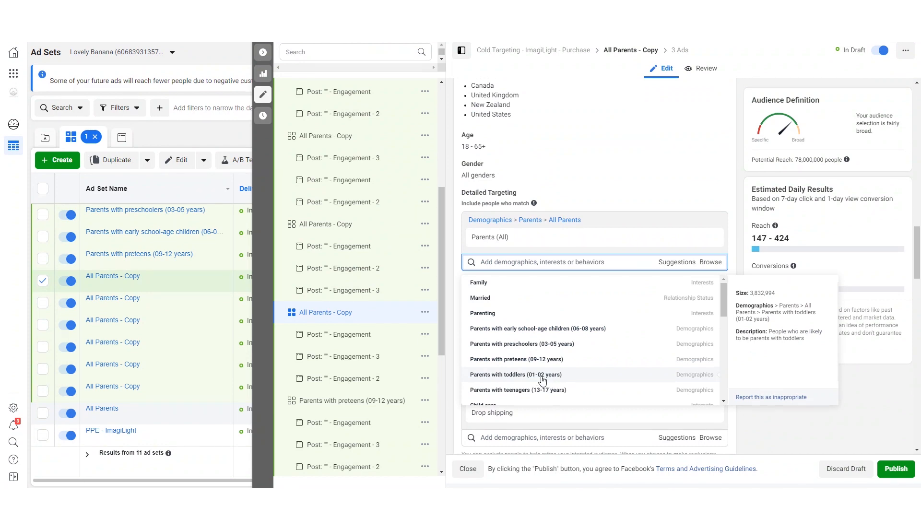
{"action": "left_click", "coordinate": [544, 376]}
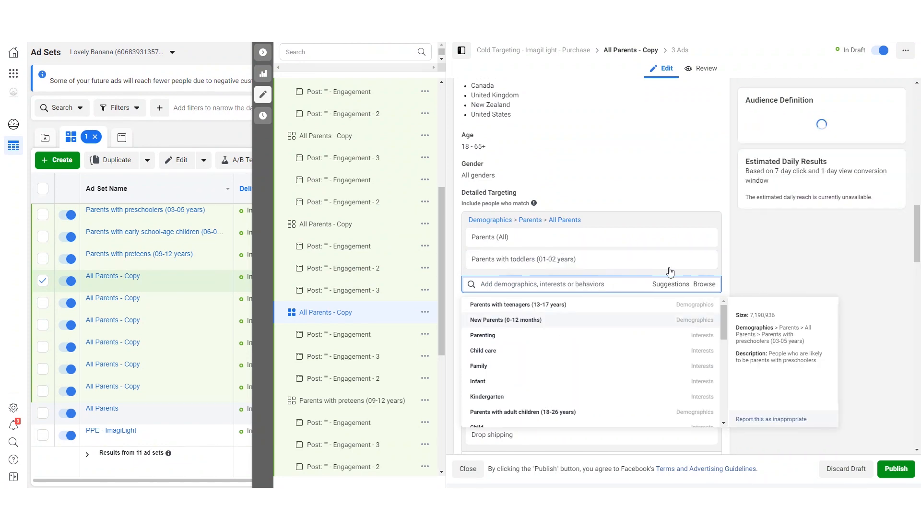
{"action": "left_click", "coordinate": [710, 237]}
Rename this ad set copy as Parents with toddlers (01-02 years), copying the name from its targeting entry.
{"action": "left_click_drag", "start_coordinate": [578, 241], "coordinate": [472, 238]}
{"action": "key", "text": "ctrl+c"}
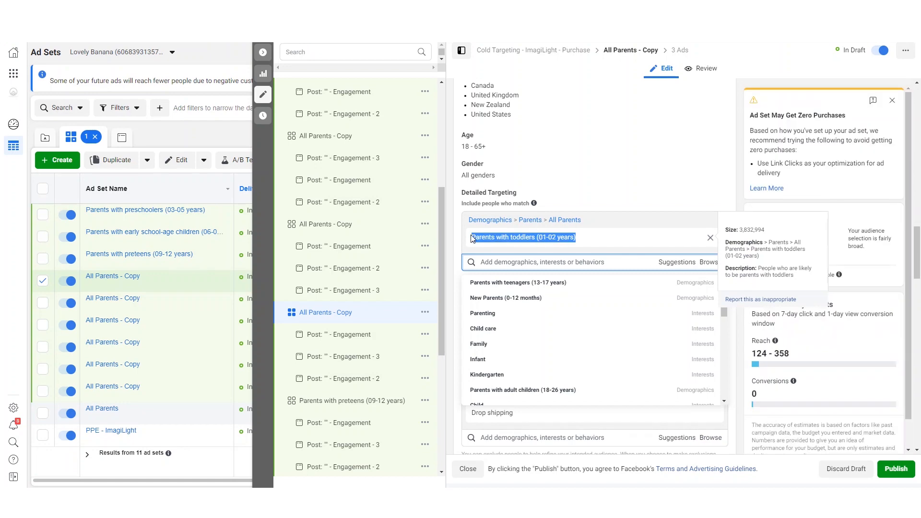
{"action": "left_click", "coordinate": [578, 239]}
{"action": "left_click_drag", "start_coordinate": [578, 239], "coordinate": [476, 242]}
{"action": "scroll", "coordinate": [479, 288], "scroll_direction": "up", "scroll_amount": 15}
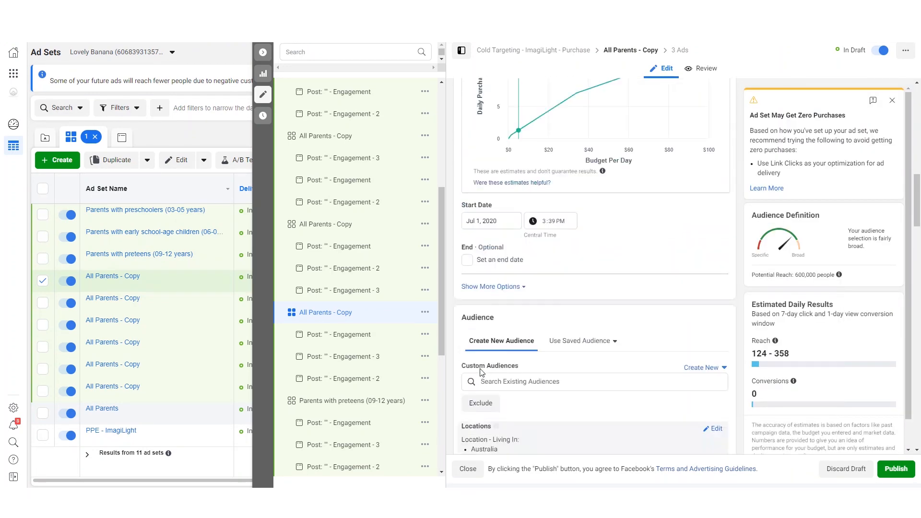
{"action": "triple_click", "coordinate": [535, 106]}
{"action": "key", "text": "ctrl+v"}
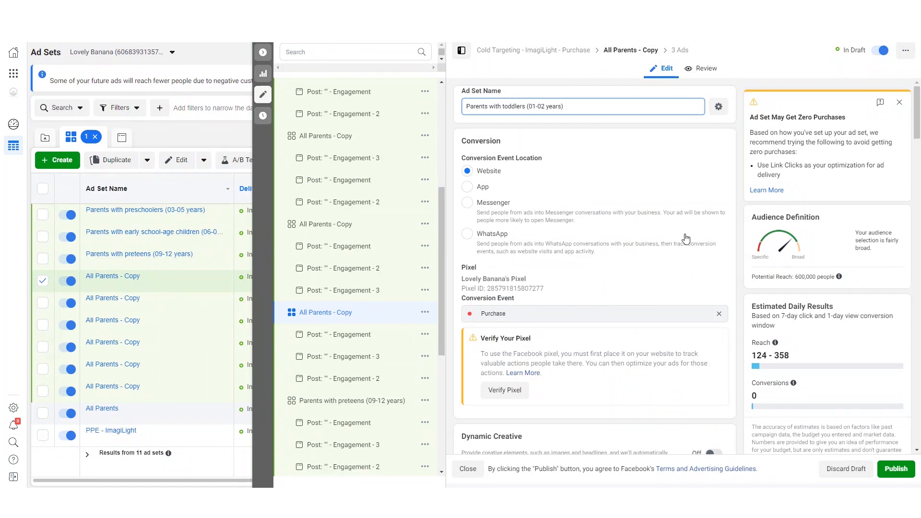